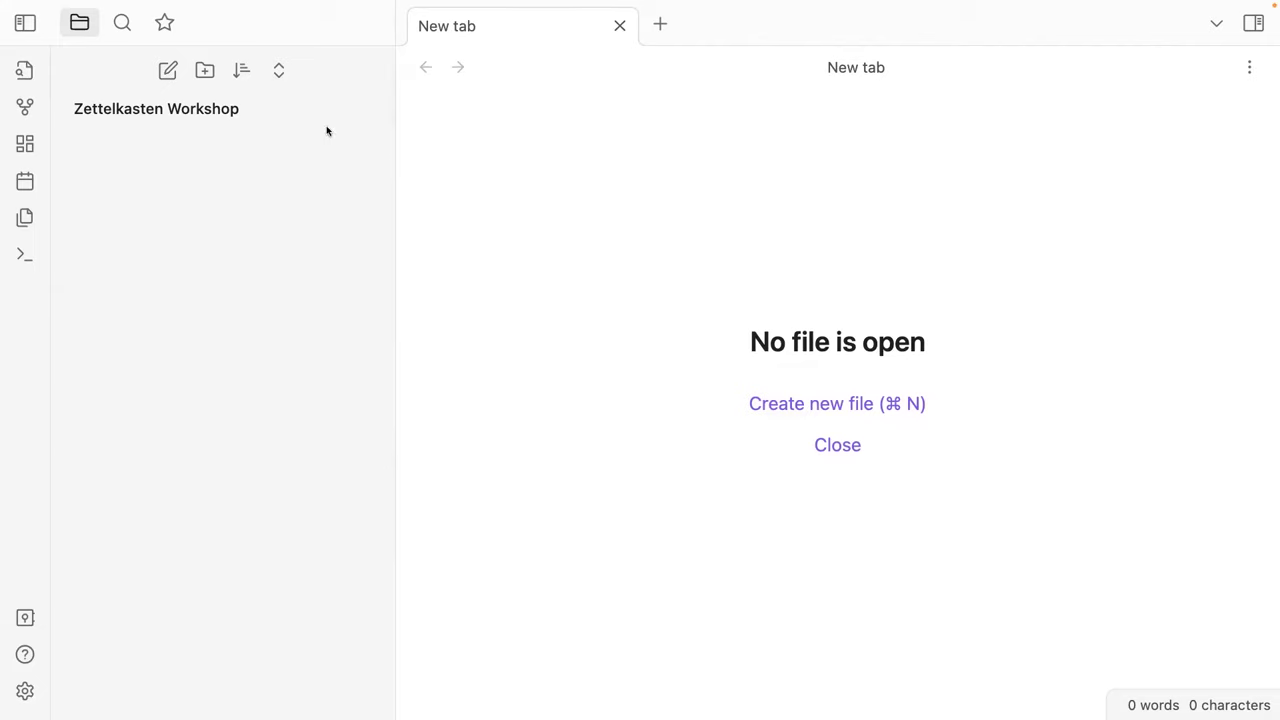
Create a folder named "Notes" in the Zettelkasten Workshop vault
click(210, 75)
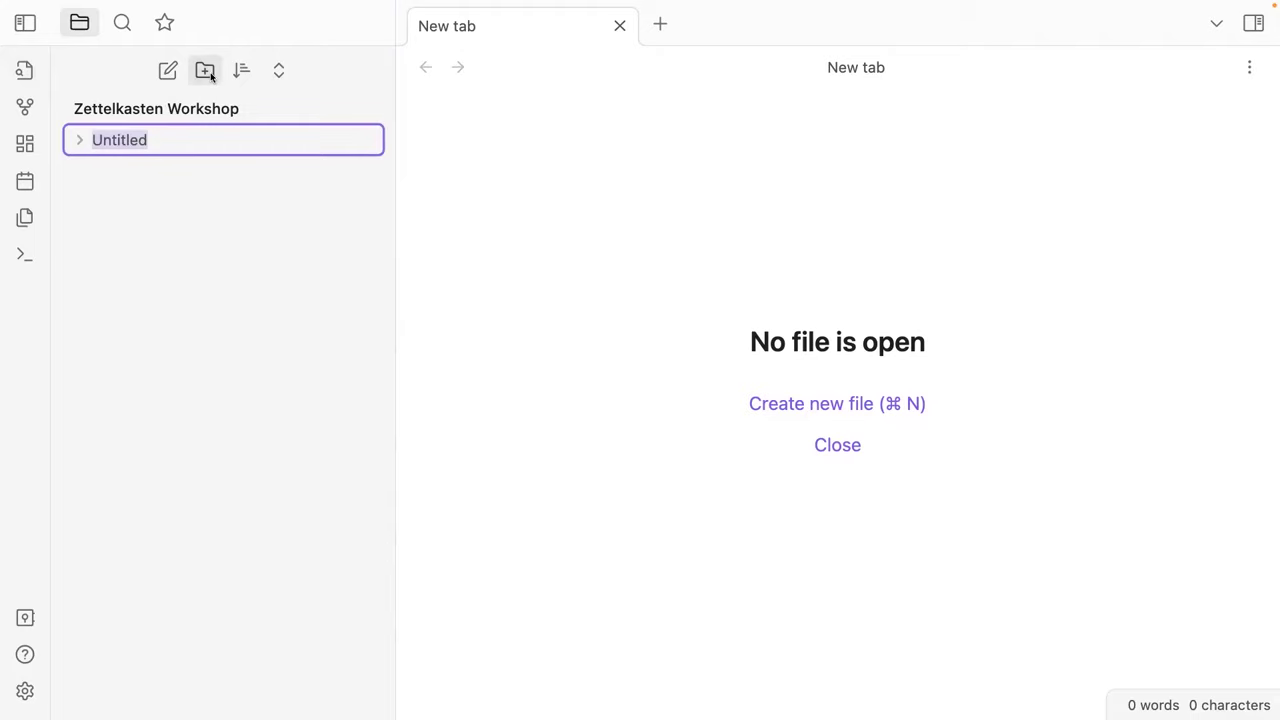
text(Notes)
key(Return)
Create a note titled "My new note" inside the Notes folder and expand that folder
right_click(104, 146)
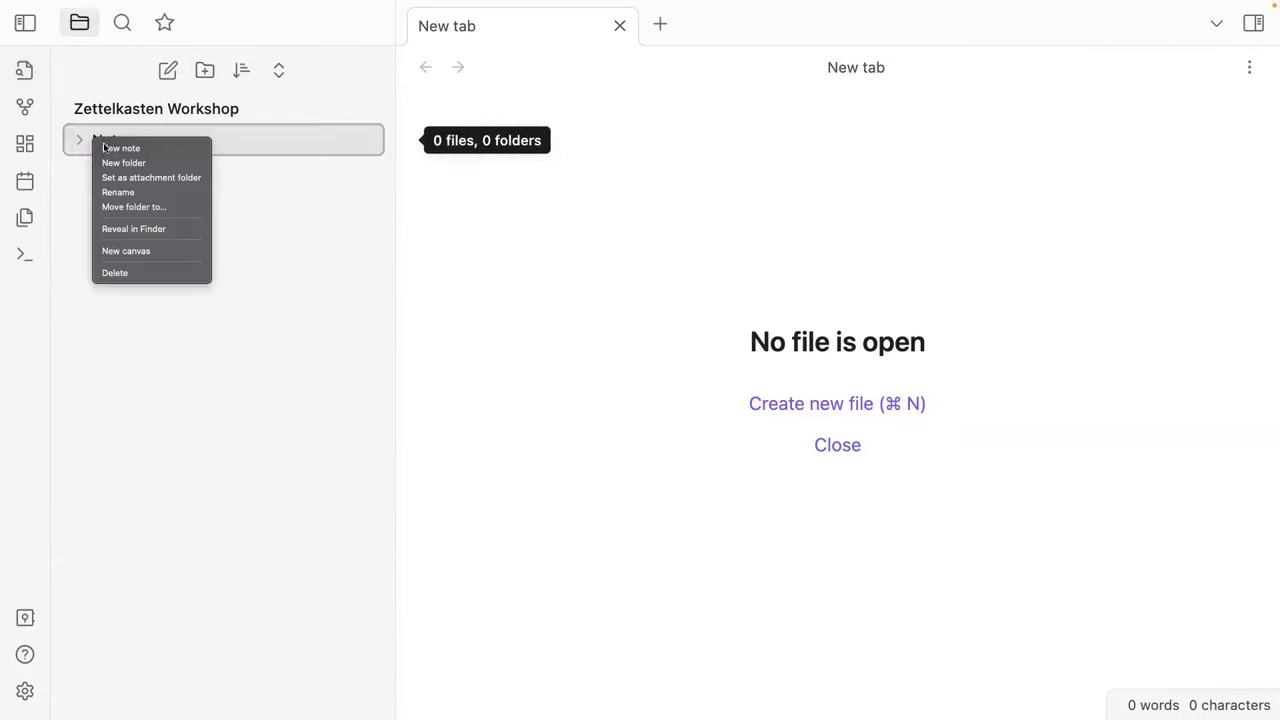
key(Escape)
key(super+n)
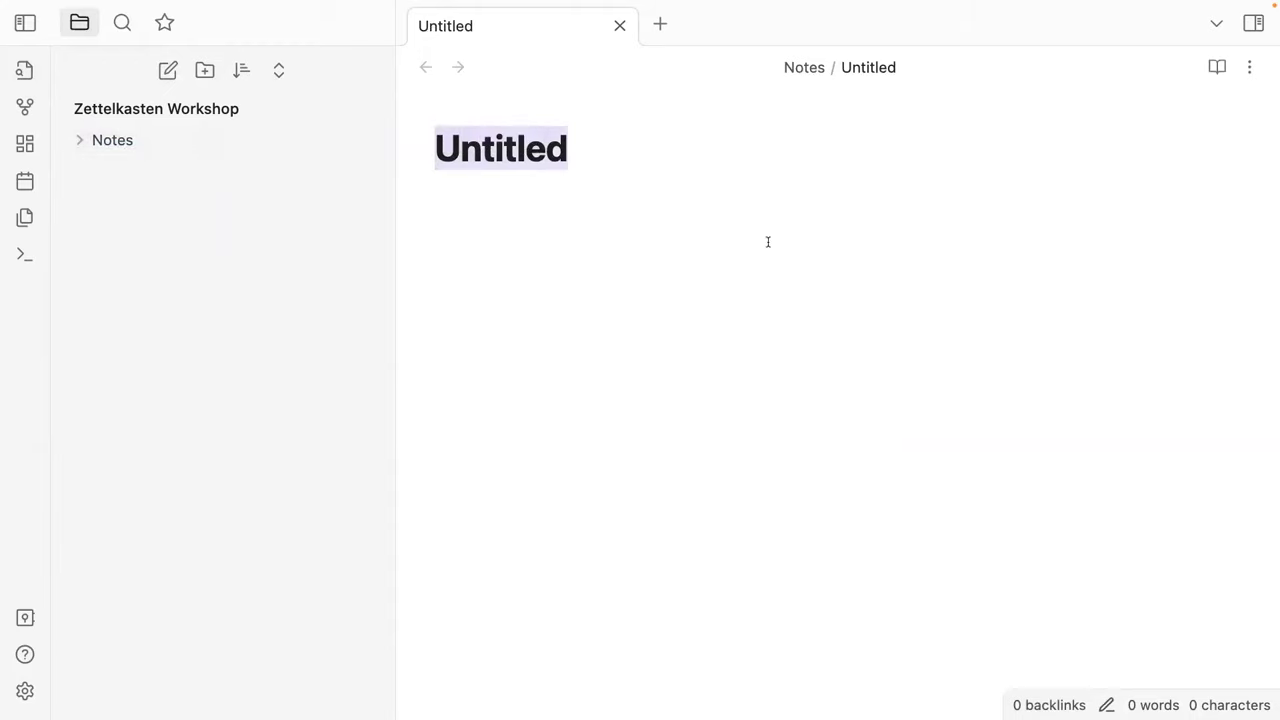
text(My new note)
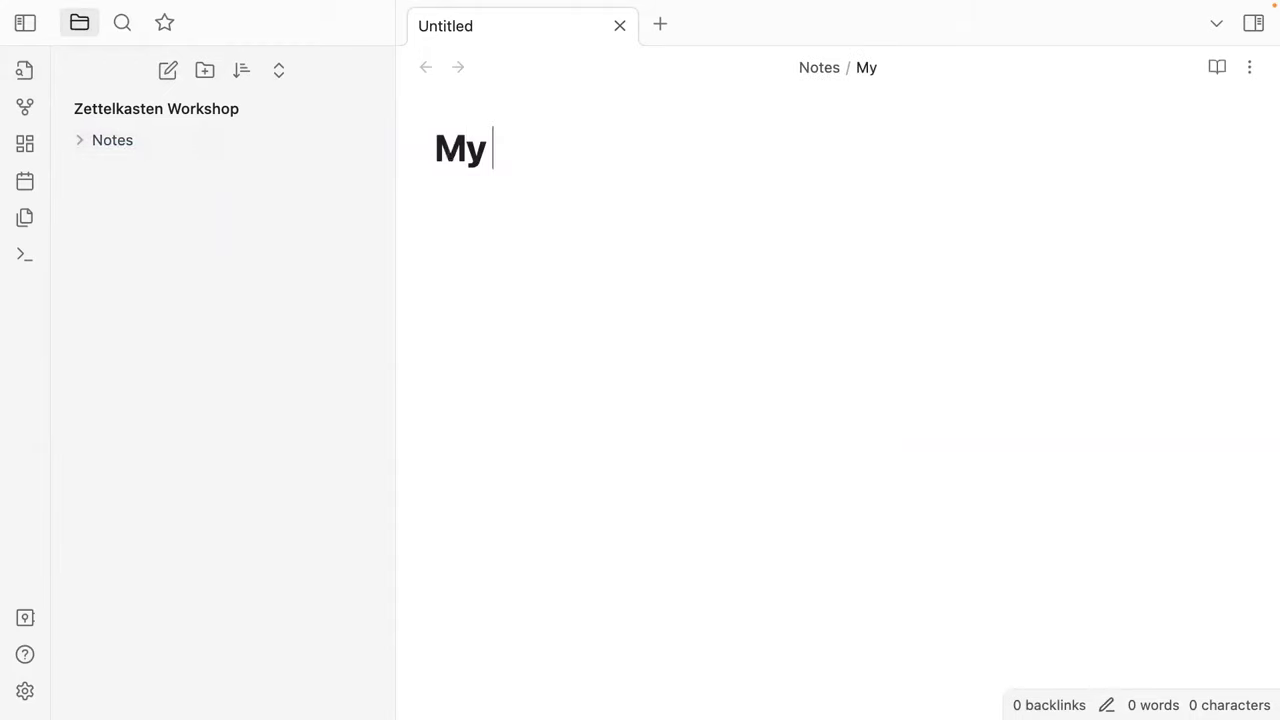
key(Return)
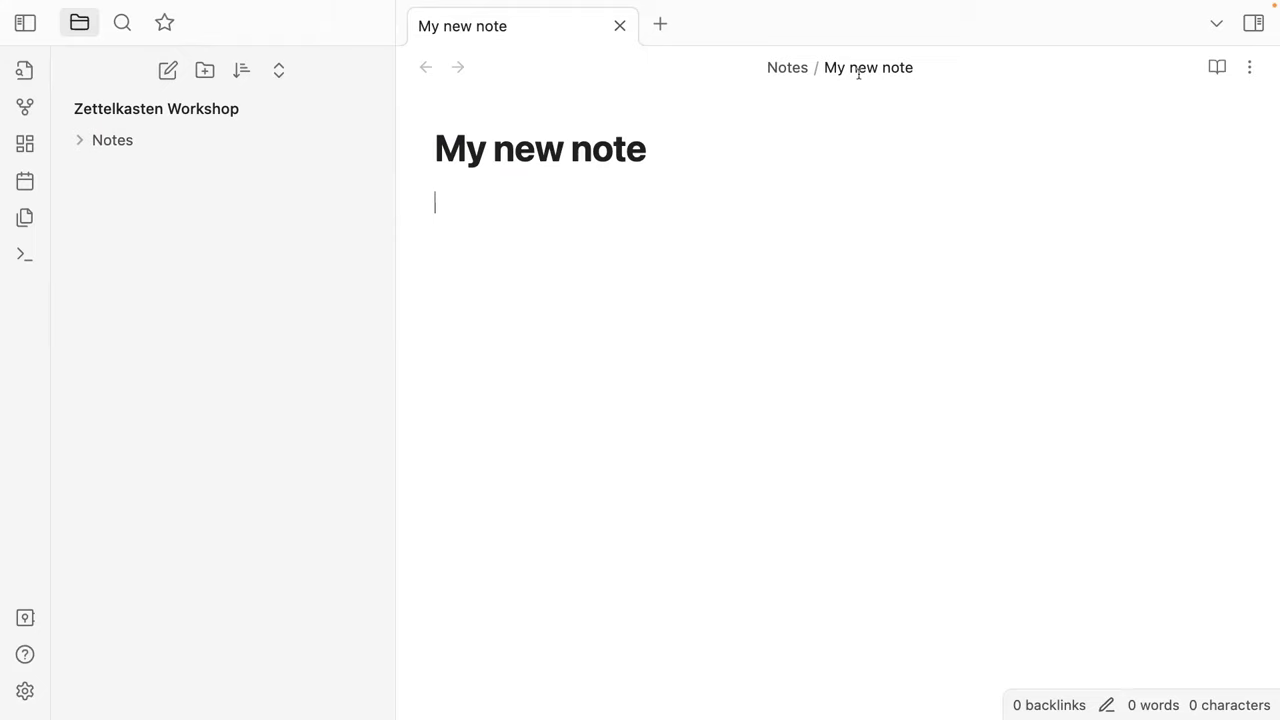
drag(668, 166, 390, 139)
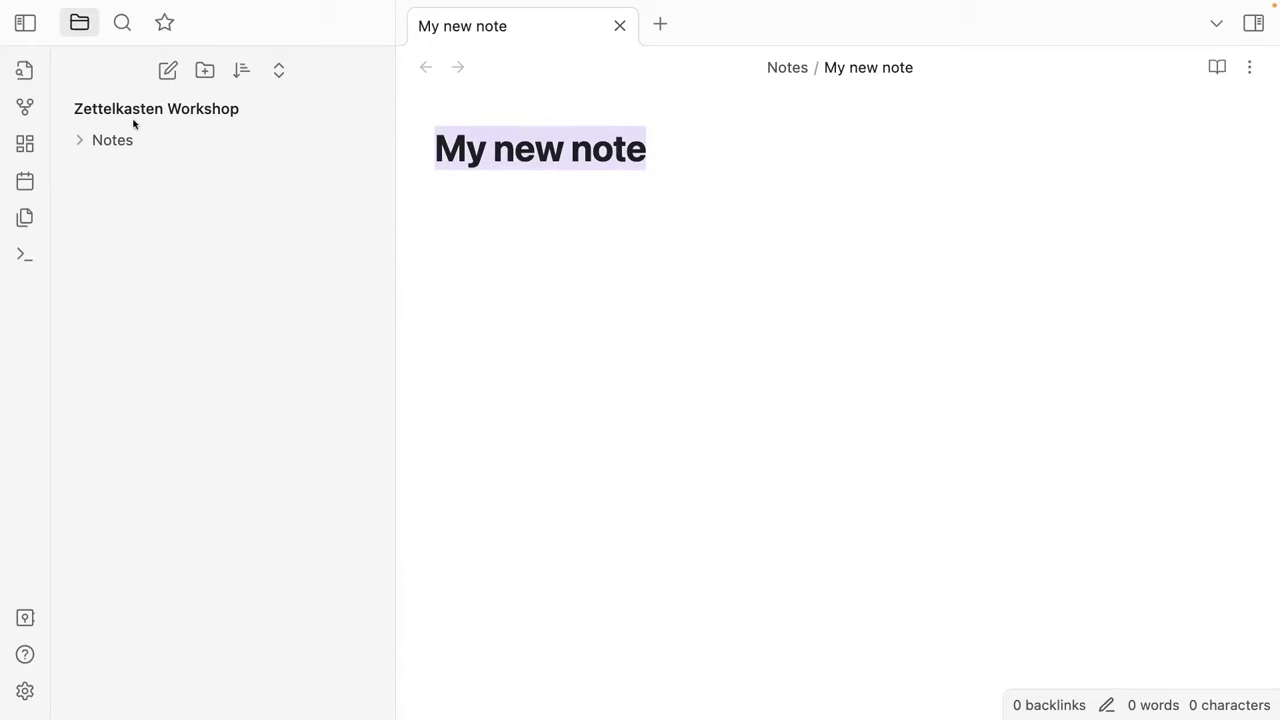
click(79, 139)
Add a level-one heading "Heading 1" and a level-two heading "Heading 2" in Markdown beneath the note's title
click(571, 168)
click(698, 162)
key(Return)
key(Return)
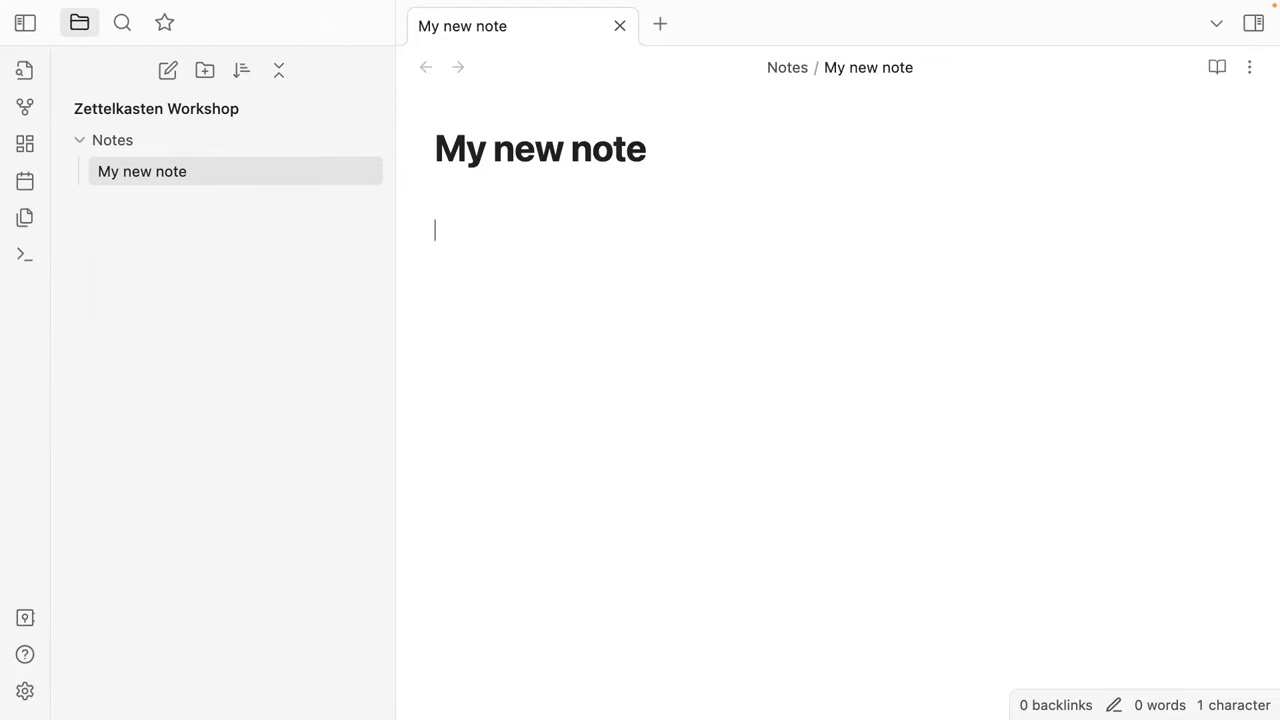
text(# Heading 1)
key(Return)
key(Return)
text(## ;)
key(BackSpace)
text(Heading 2)
key(Return)
key(Return)
Add a bulleted list with the items one, two and three below Heading 2
text(- *)
key(BackSpace)
text(one)
key(Return)
text(two)
key(Return)
text(three)
key(Return)
key(Return)
Add a numbered list with the items one, two and three below the bulleted list
text(1. one)
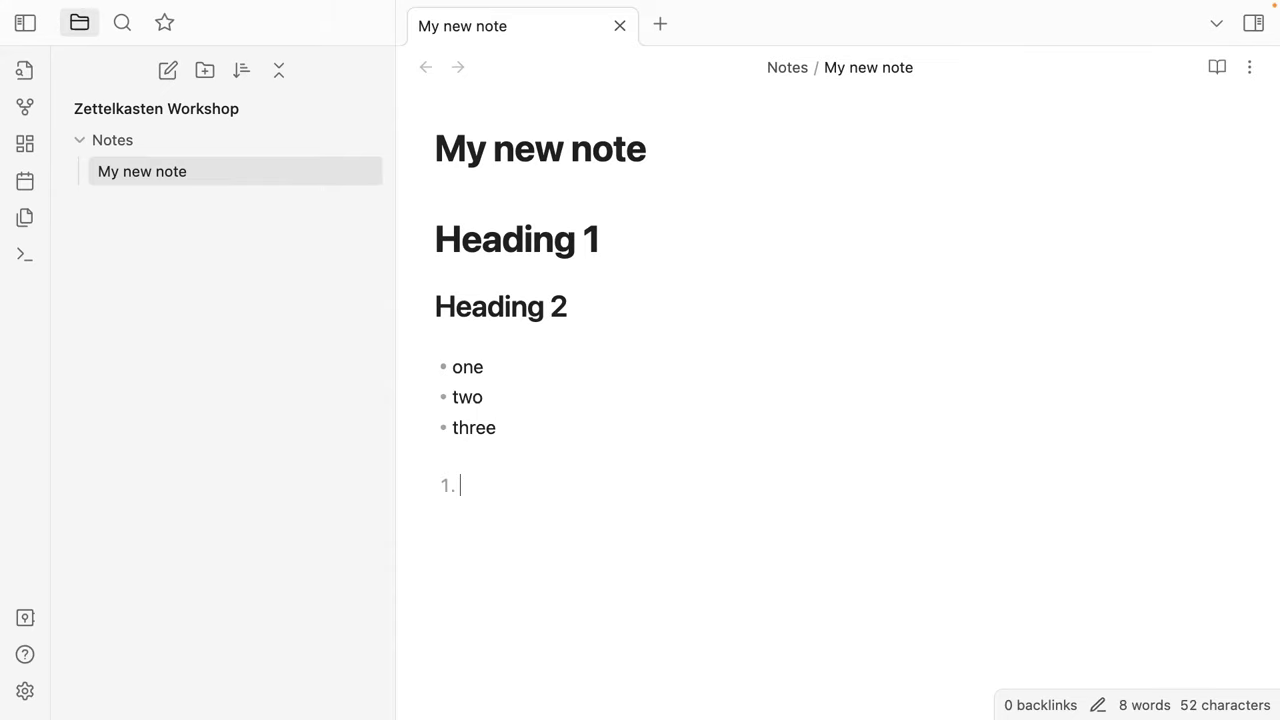
key(Return)
text(two)
key(Return)
text(three)
key(Return)
key(Return)
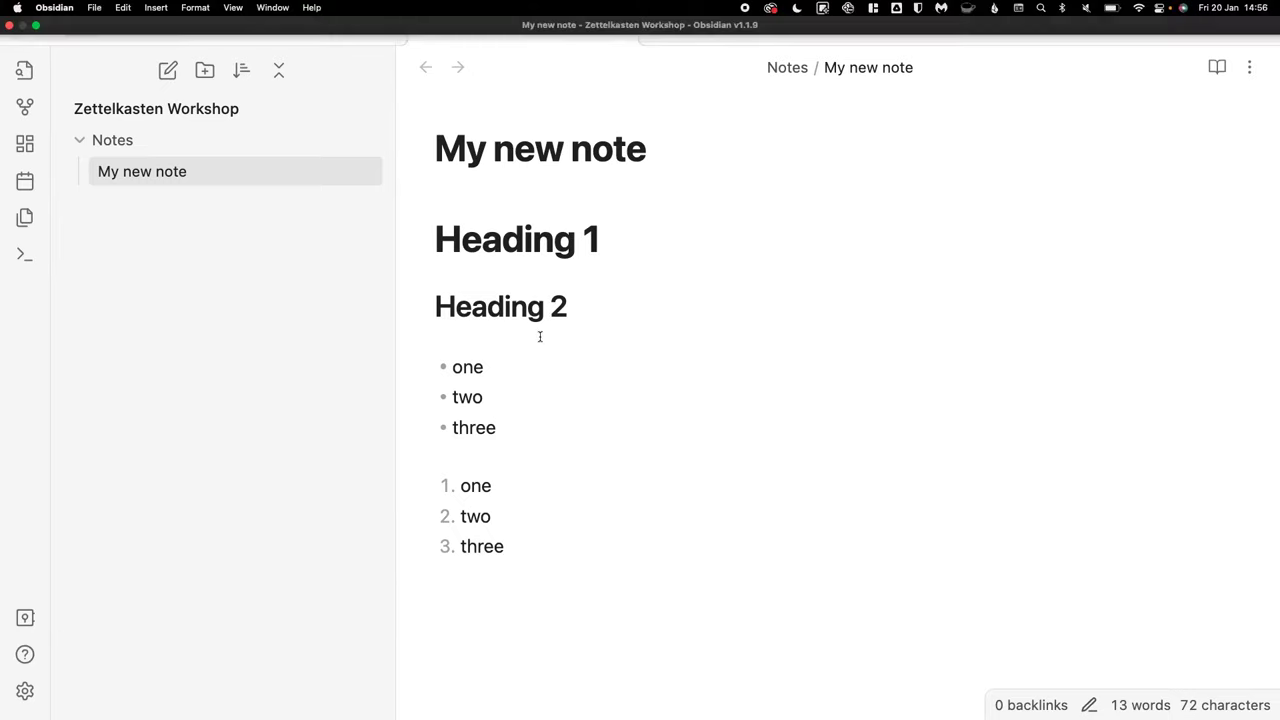
Convert the bulleted list into a numbered list by replacing its markers with 1., 2. and 3
click(493, 355)
key(Left)
key(Left)
key(Left)
key(BackSpace)
text(1.)
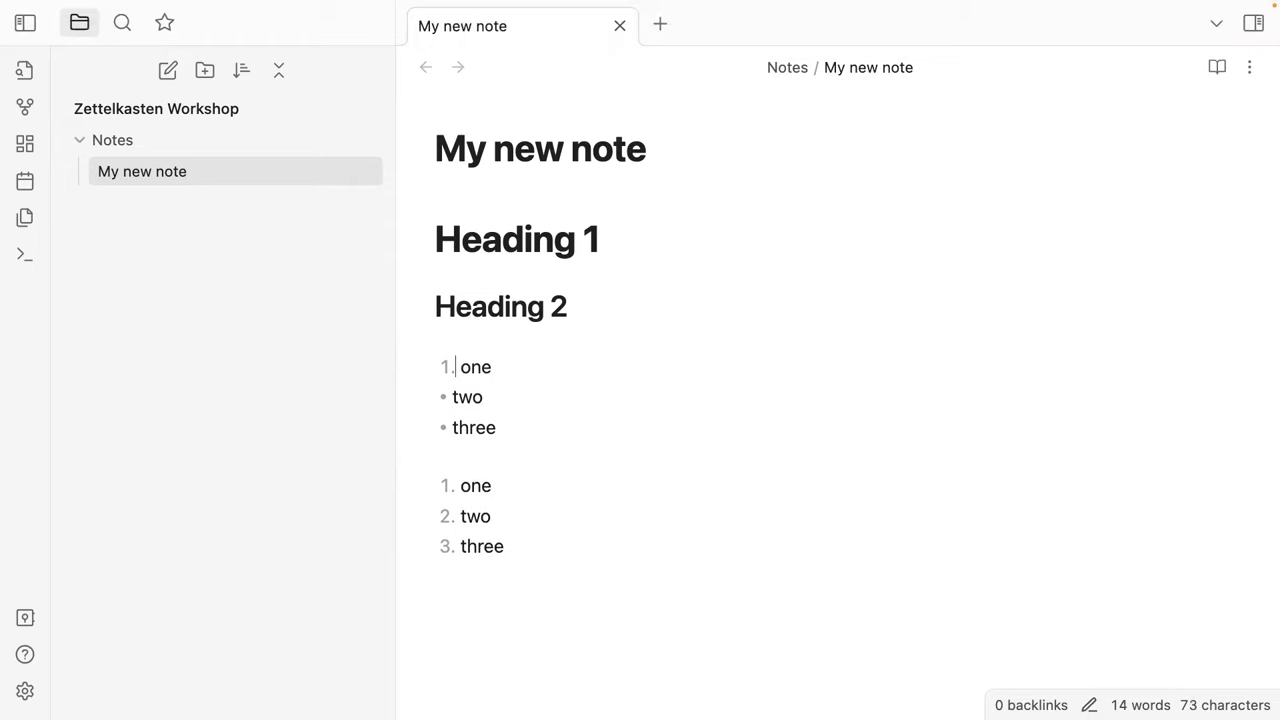
key(Down)
key(BackSpace)
key(BackSpace)
key(BackSpace)
key(Return)
key(Down)
key(Down)
key(Up)
key(Down)
key(Up)
key(Up)
key(Down)
key(BackSpace)
key(BackSpace)
key(BackSpace)
key(Return)
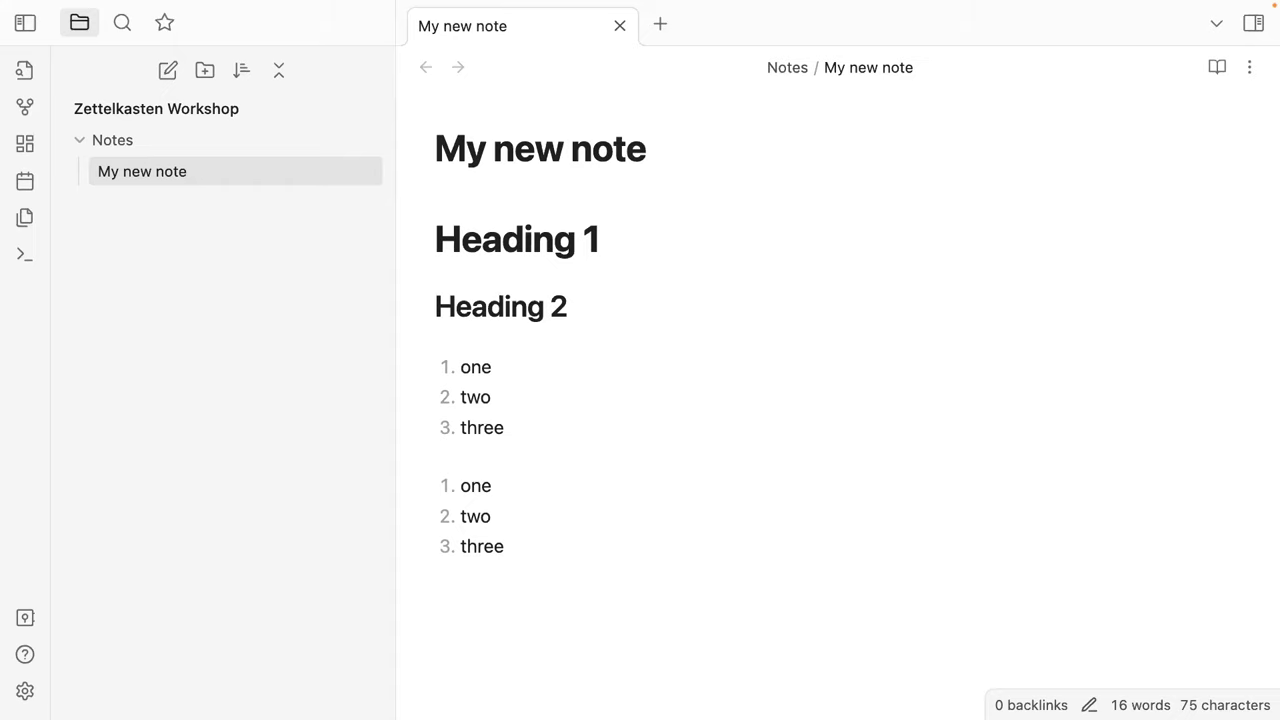
Examine the Markdown markers of the headings and the first list by moving the cursor through their lines
key(Up)
key(Up)
key(Up)
key(Down)
key(Down)
key(Up)
key(Up)
key(Up)
key(Down)
key(Up)
key(Down)
key(Up)
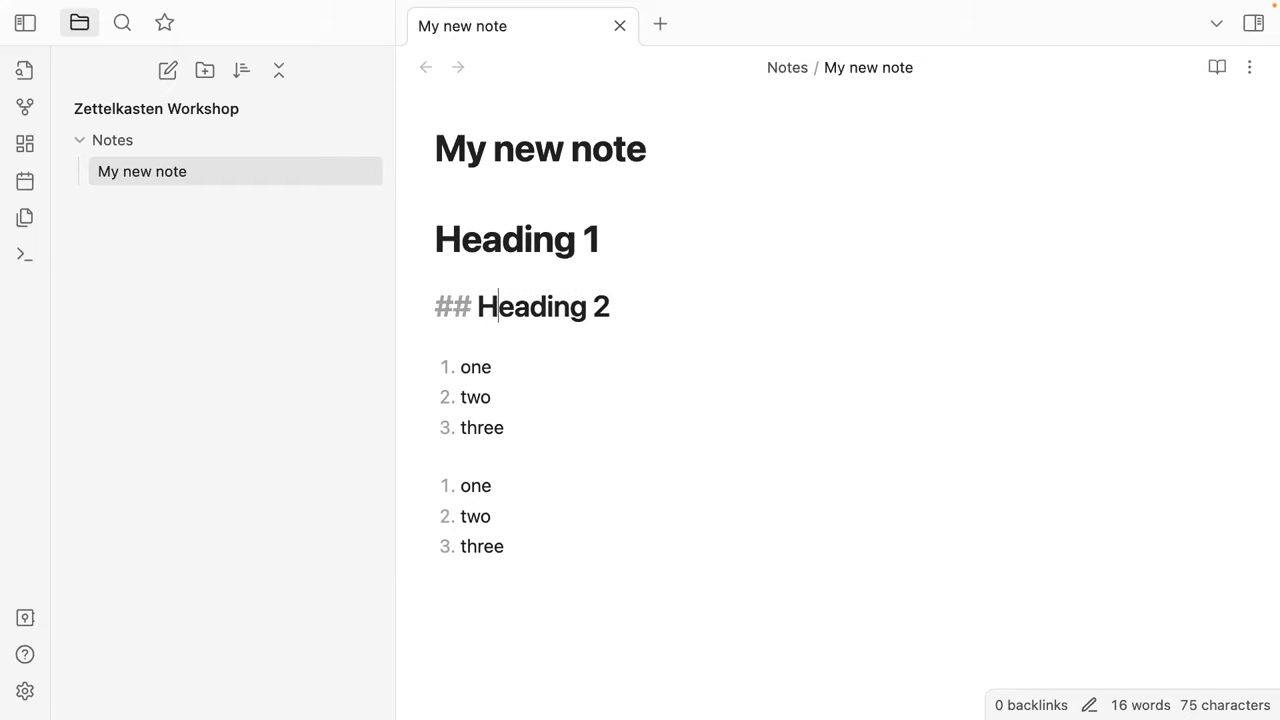
key(Down)
key(Down)
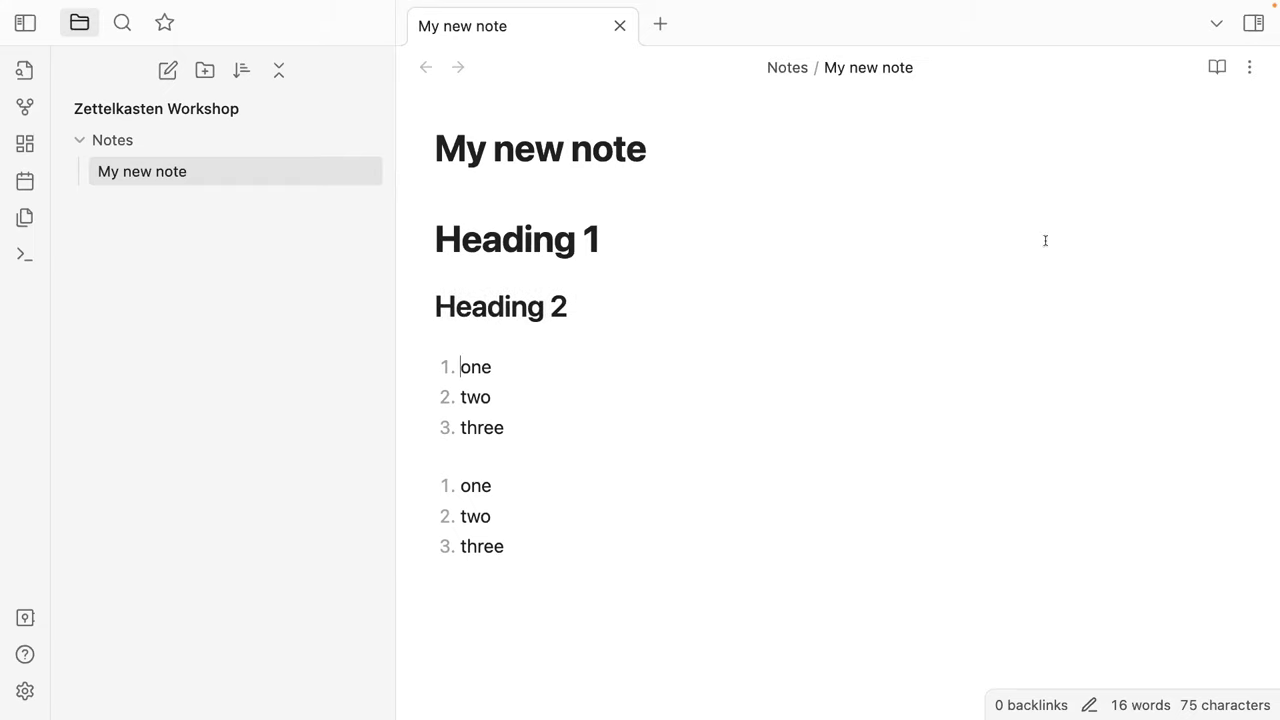
Look through the note in reading view and return to editing view
click(1218, 67)
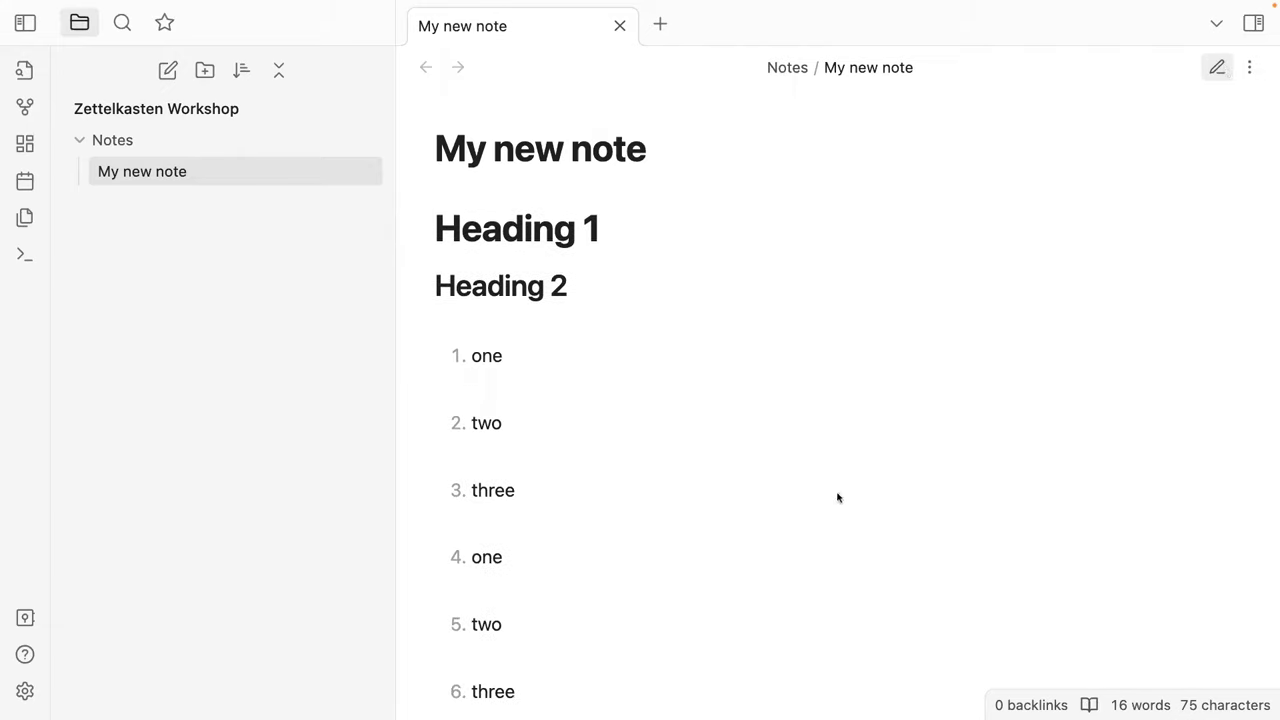
scroll(811, 517, down, 5)
scroll(812, 519, up, 5)
click(1217, 72)
Replace Heading 1's # marker with a line of seven dashes beneath its text
click(665, 318)
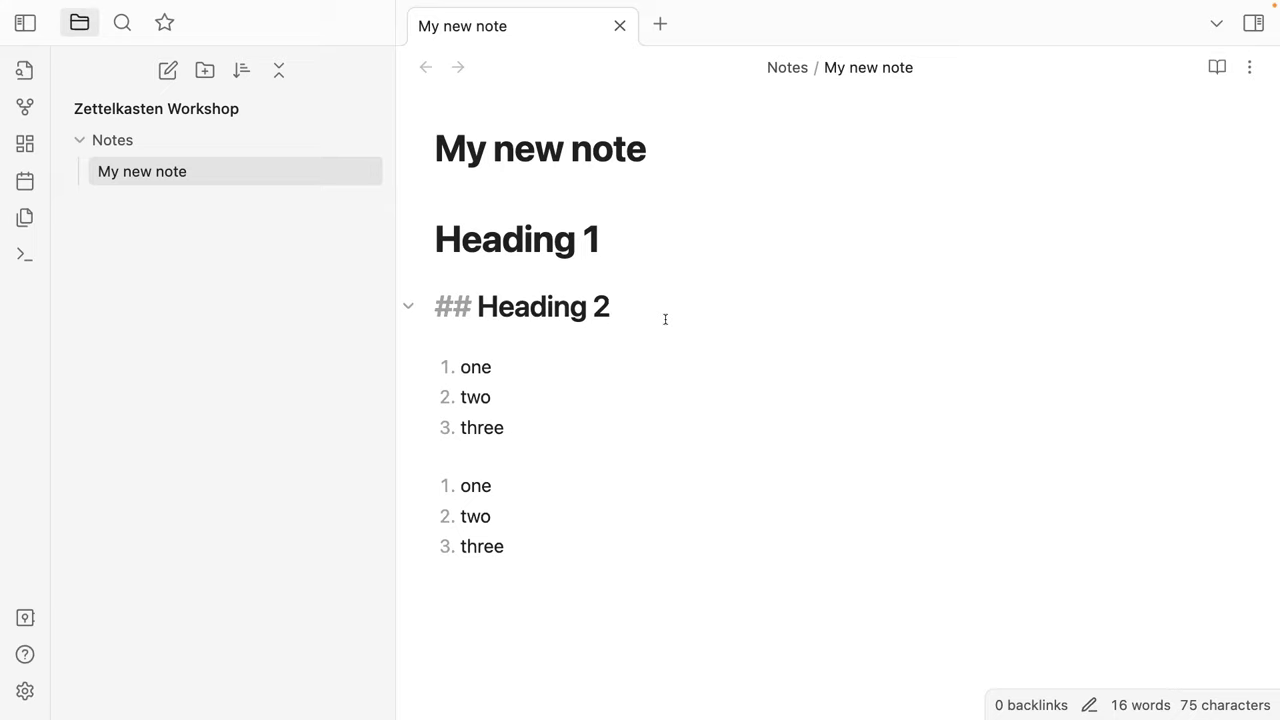
click(601, 250)
click(467, 240)
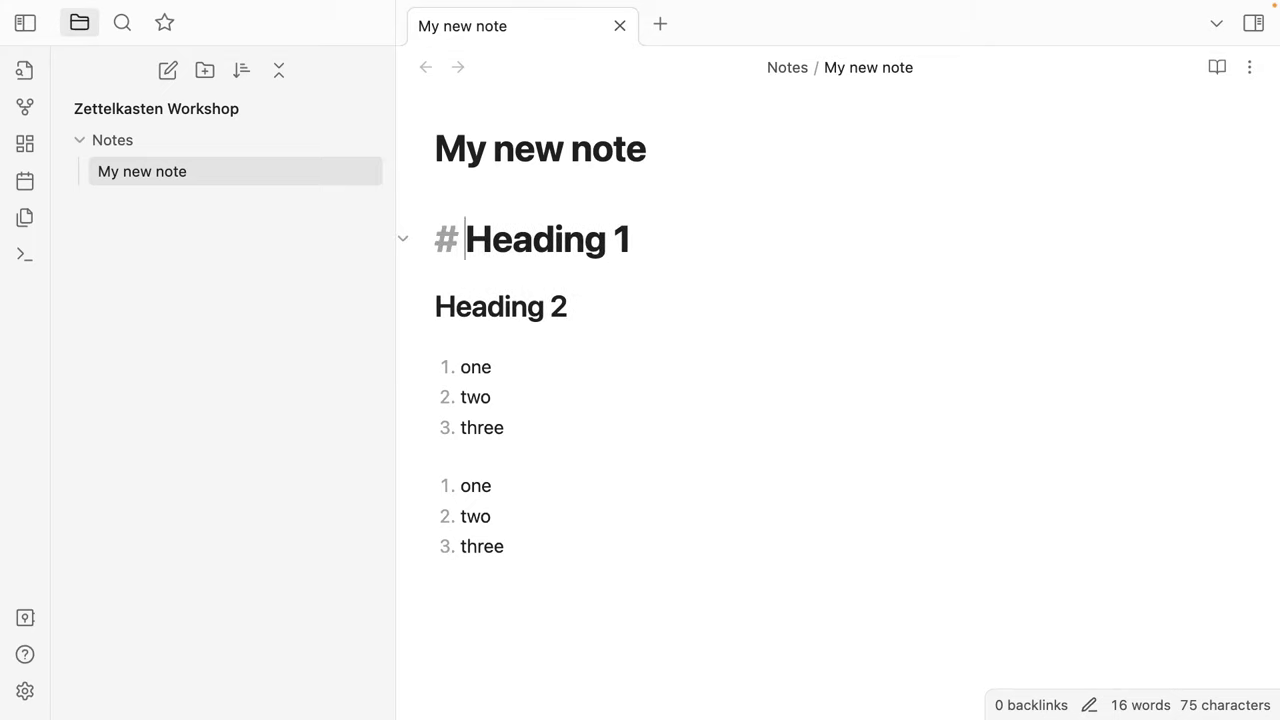
key(BackSpace)
key(BackSpace)
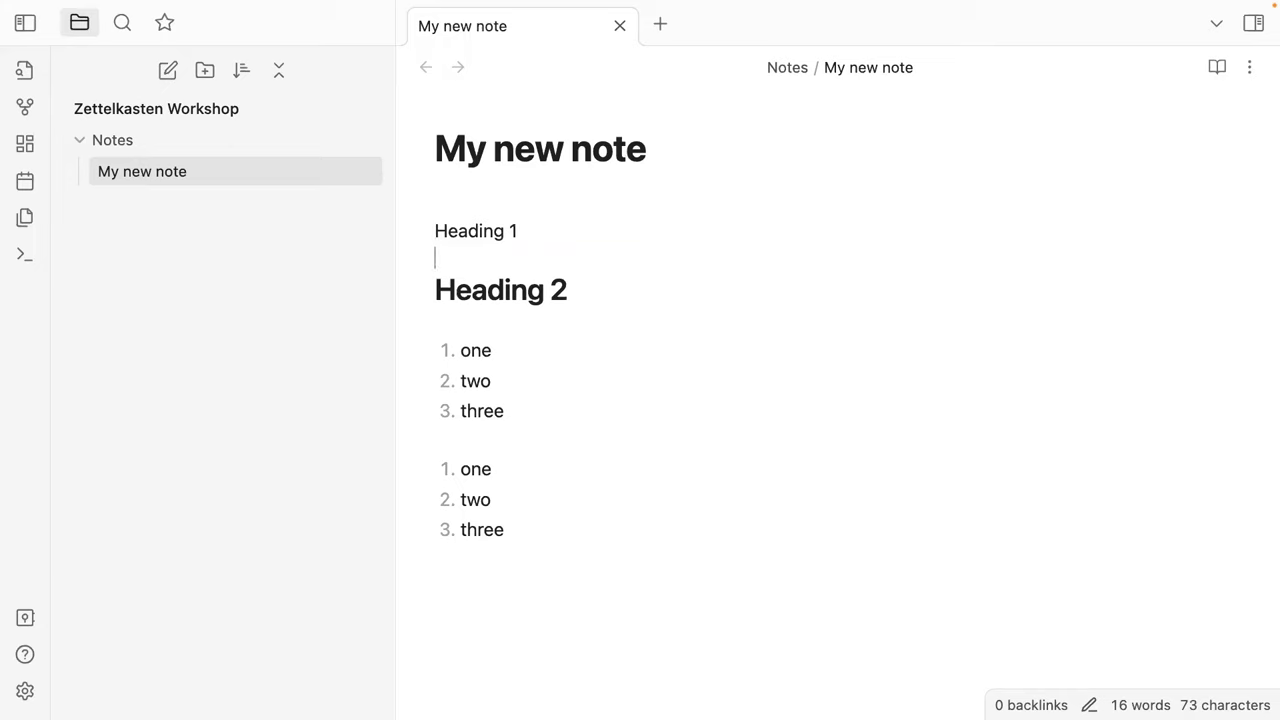
key(End)
key(Return)
text(-------)
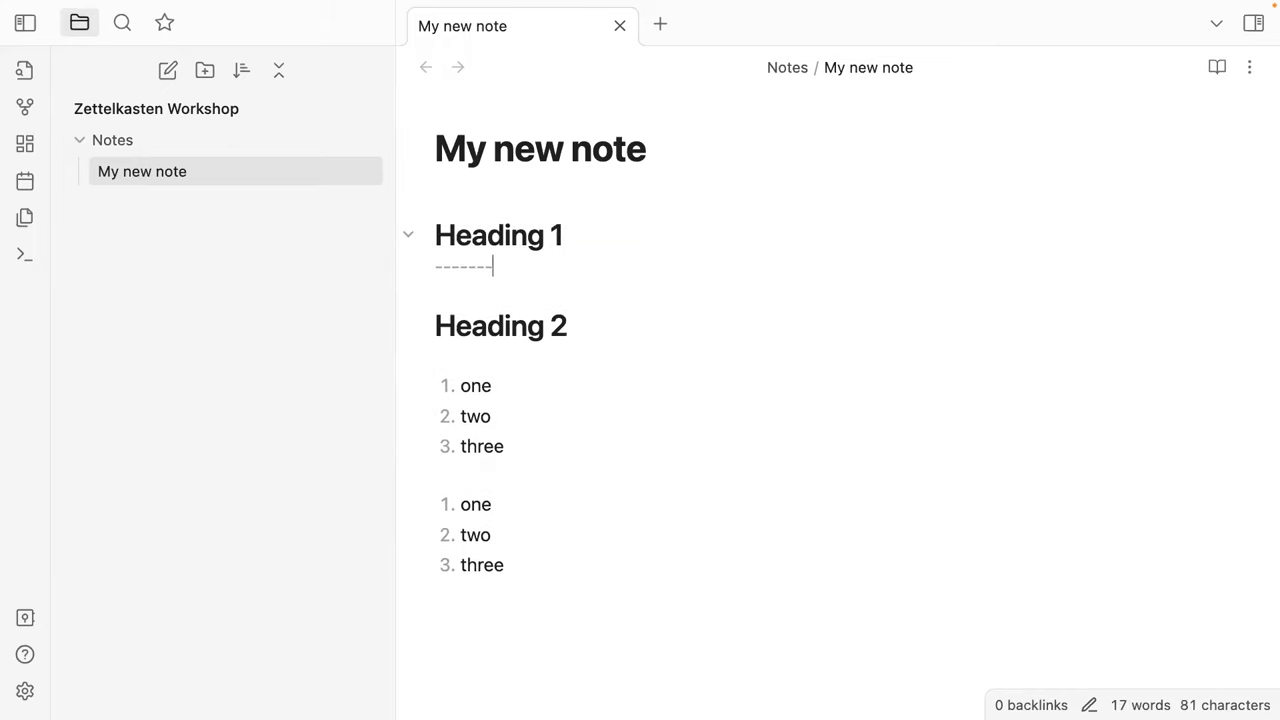
Remove the line of dashes beneath Heading 1
key(Up)
key(Down)
key(BackSpace)
key(BackSpace)
key(BackSpace)
key(BackSpace)
key(BackSpace)
key(BackSpace)
key(BackSpace)
key(BackSpace)
Restore the # marker in front of Heading 1
key(Left)
key(Left)
key(Left)
key(Left)
key(Left)
key(Left)
key(Left)
key(Left)
key(Left)
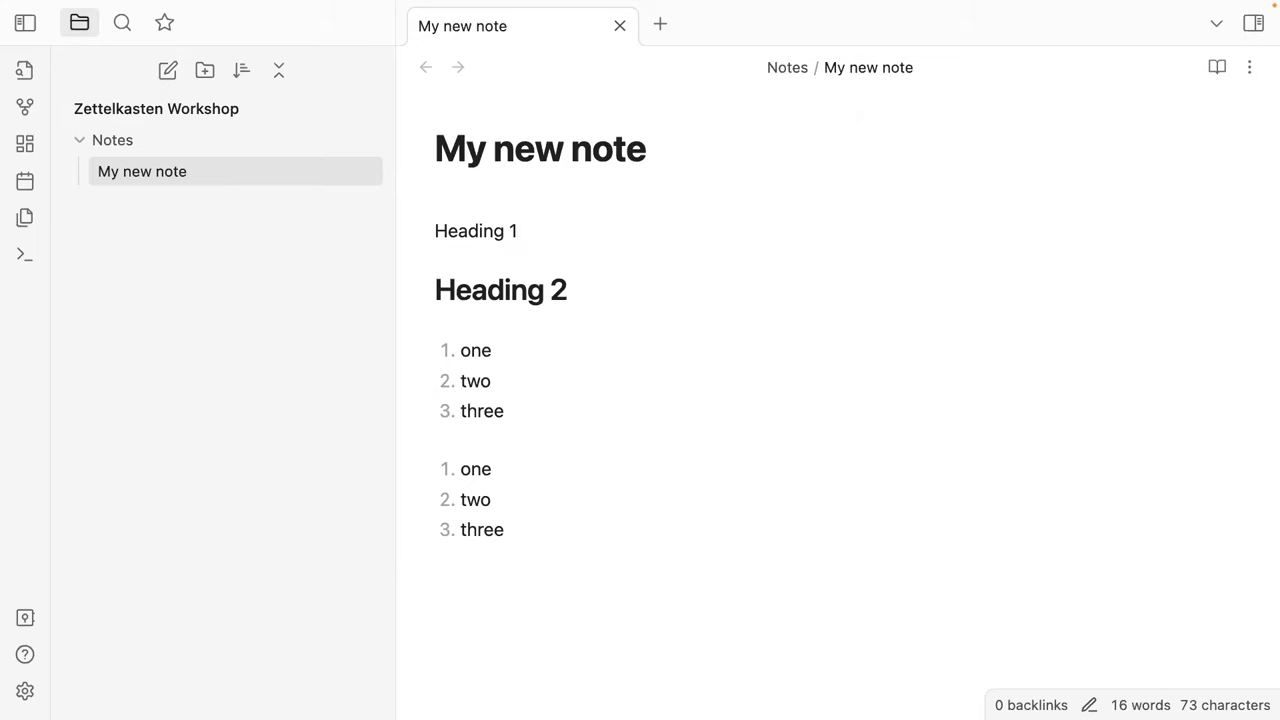
text(#)
key(Down)
key(Down)
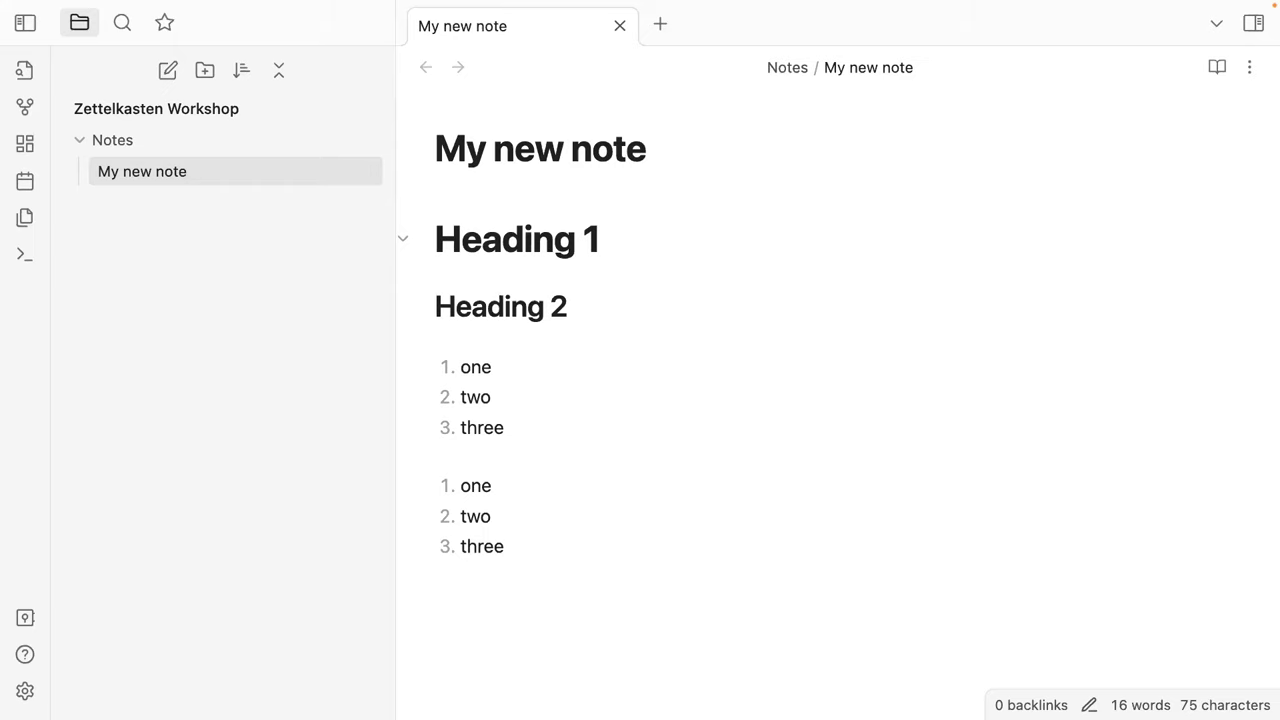
Try out bold formatting with "**bold**" beneath Heading 2 and delete that text
key(Return)
key(Return)
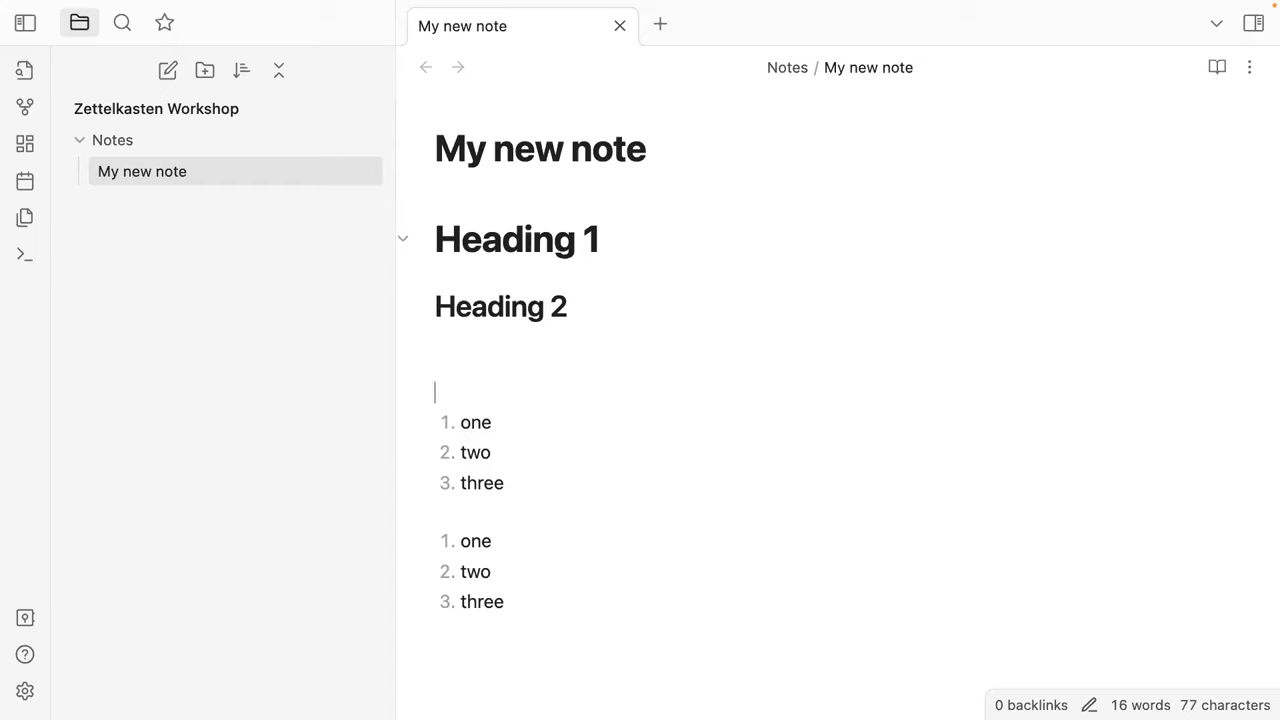
key(Up)
key(Up)
text(**bold**)
key(BackSpace)
key(BackSpace)
key(BackSpace)
key(BackSpace)
key(BackSpace)
key(BackSpace)
key(BackSpace)
key(BackSpace)
key(BackSpace)
key(BackSpace)
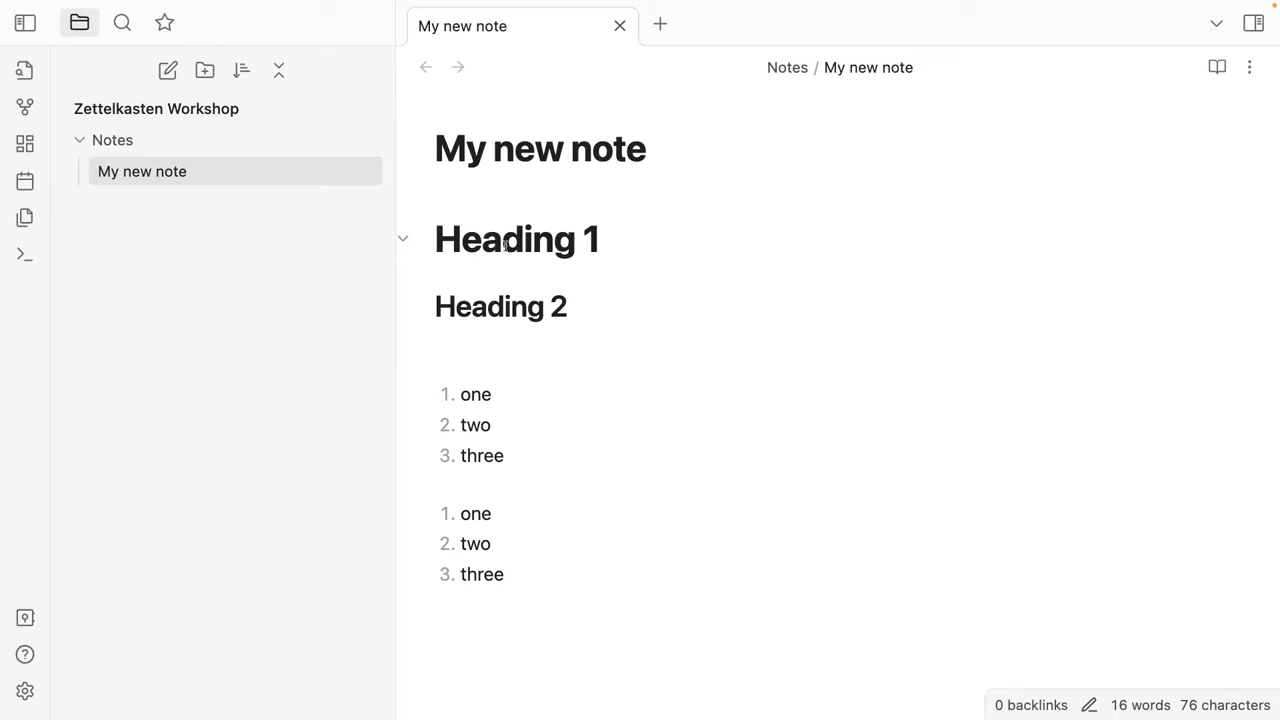
key(Return)
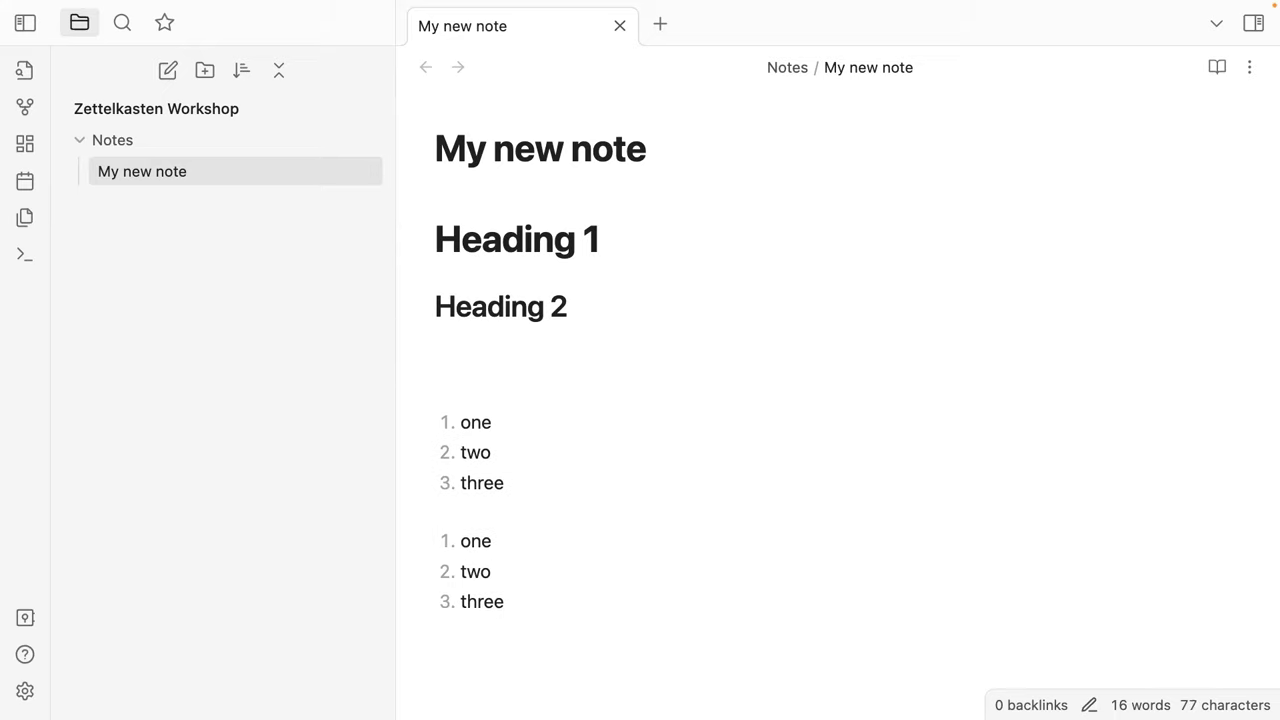
text(link )
text(to [)
text(google](http)
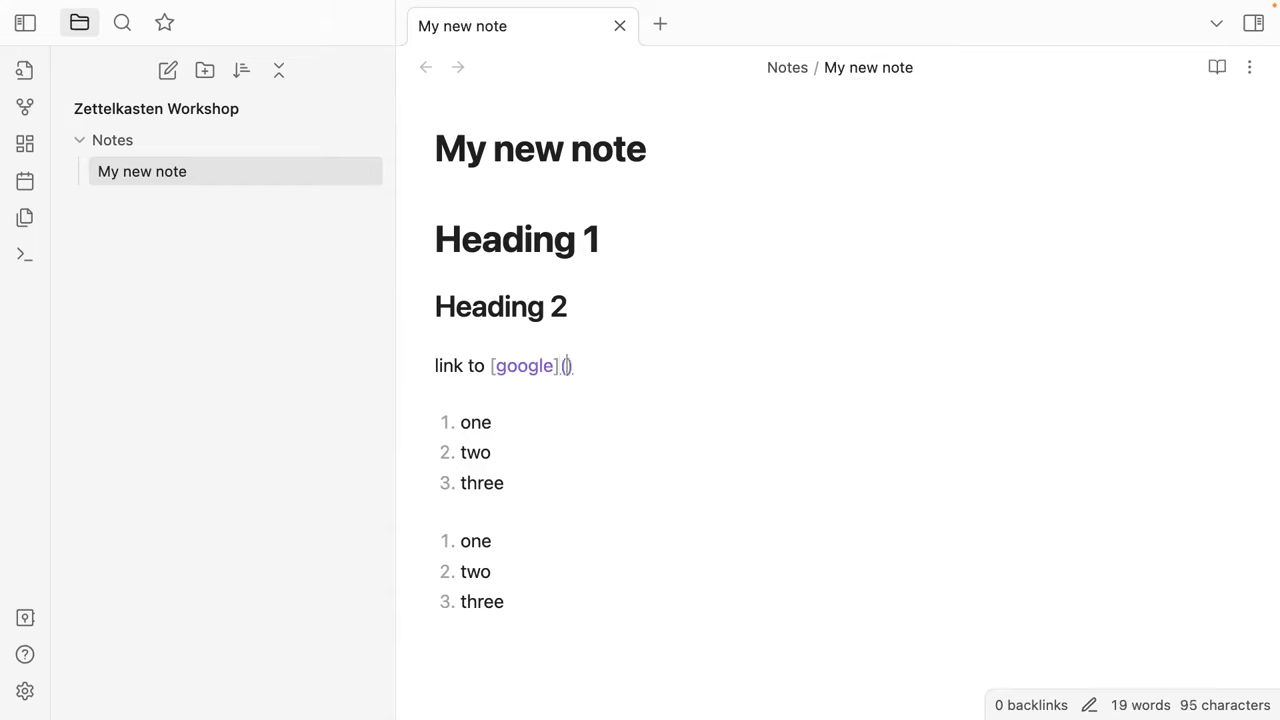
text(s://ww.)
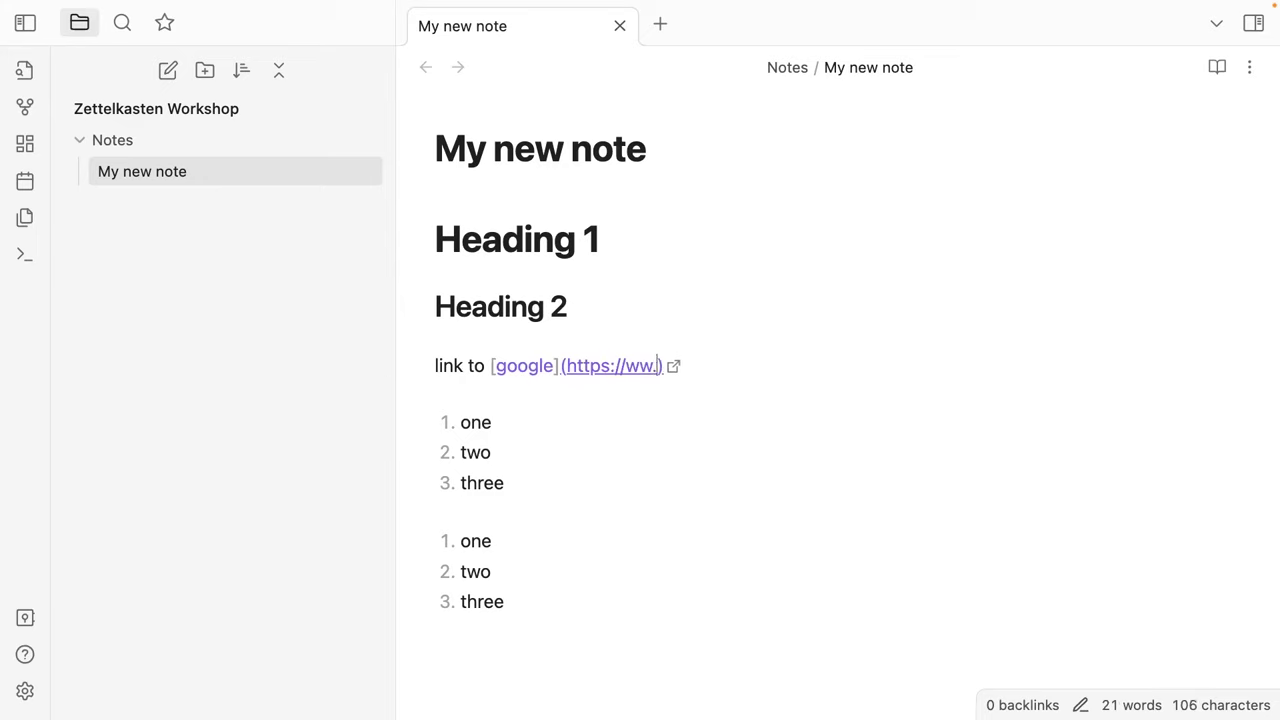
key(BackSpace)
text(w.goog;)
key(BackSpace)
text(;e.com)
key(BackSpace)
key(BackSpace)
key(BackSpace)
key(BackSpace)
key(BackSpace)
key(BackSpace)
text(le.com)
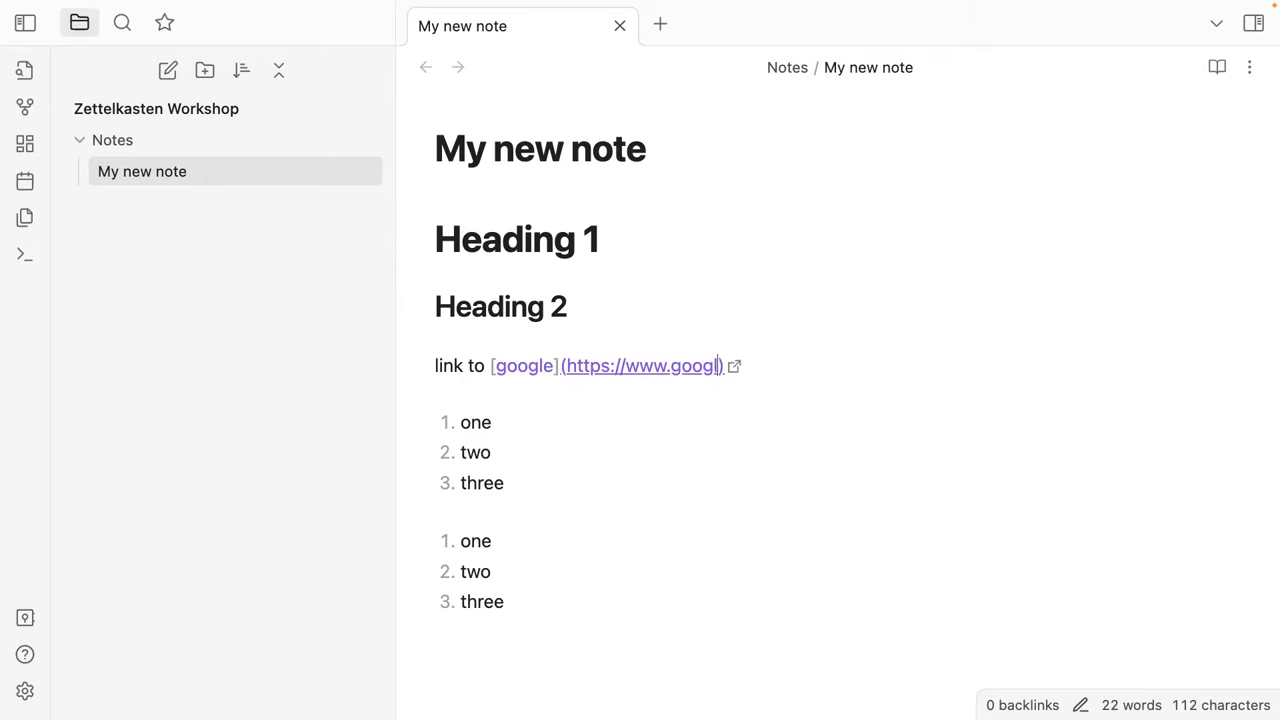
key(Up)
key(Down)
key(Down)
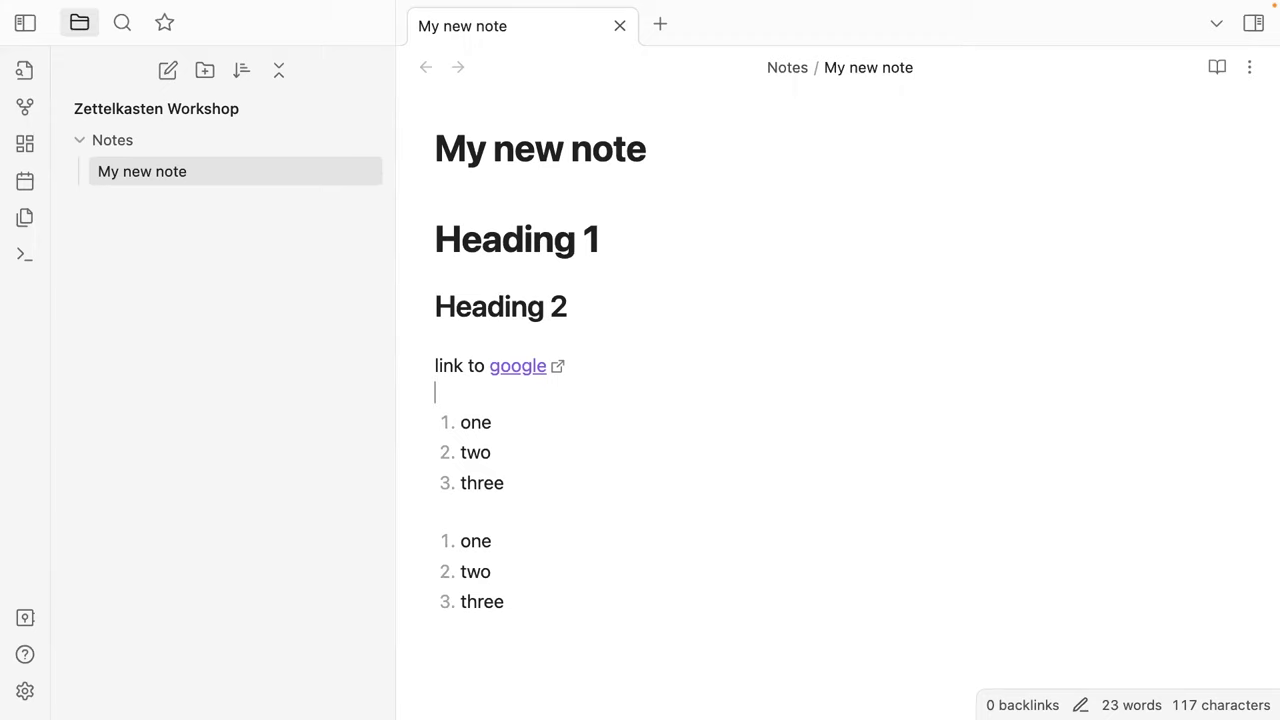
Add an internal link [[new note]] on the line below the google link
key(Return)
key(Up)
text([[)
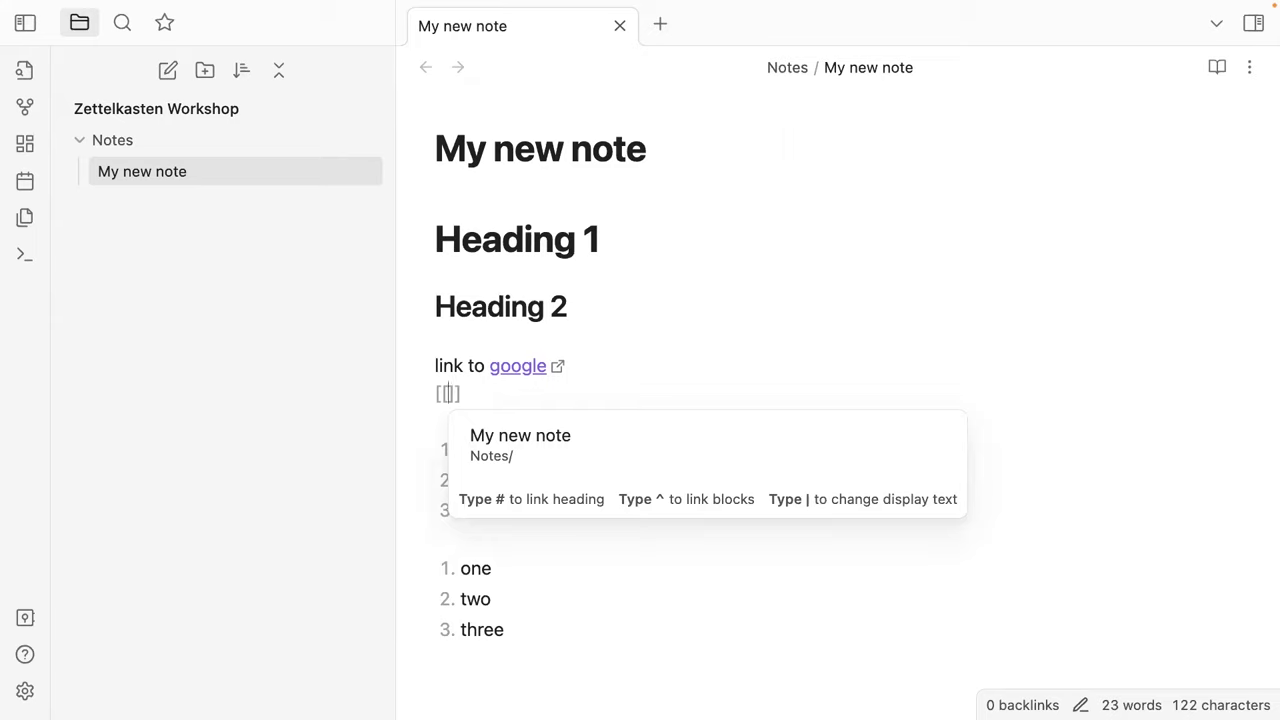
text(new note)
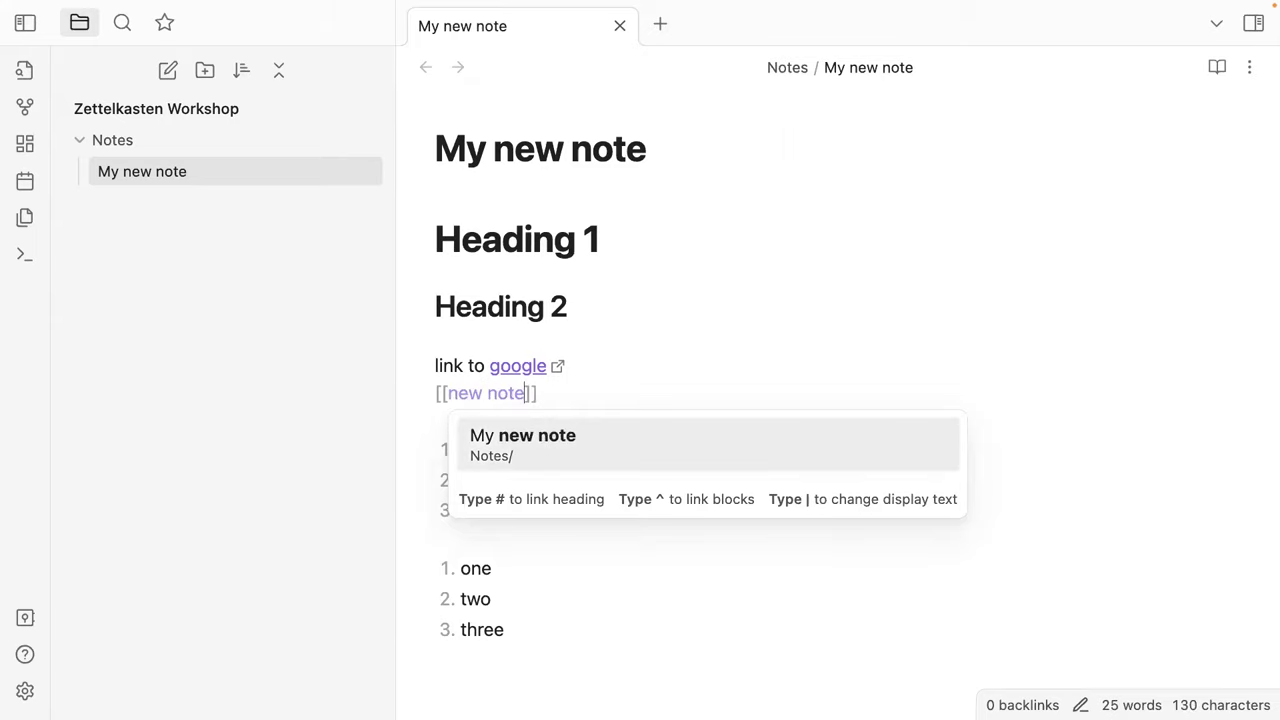
key(Escape)
key(Return)
key(Return)
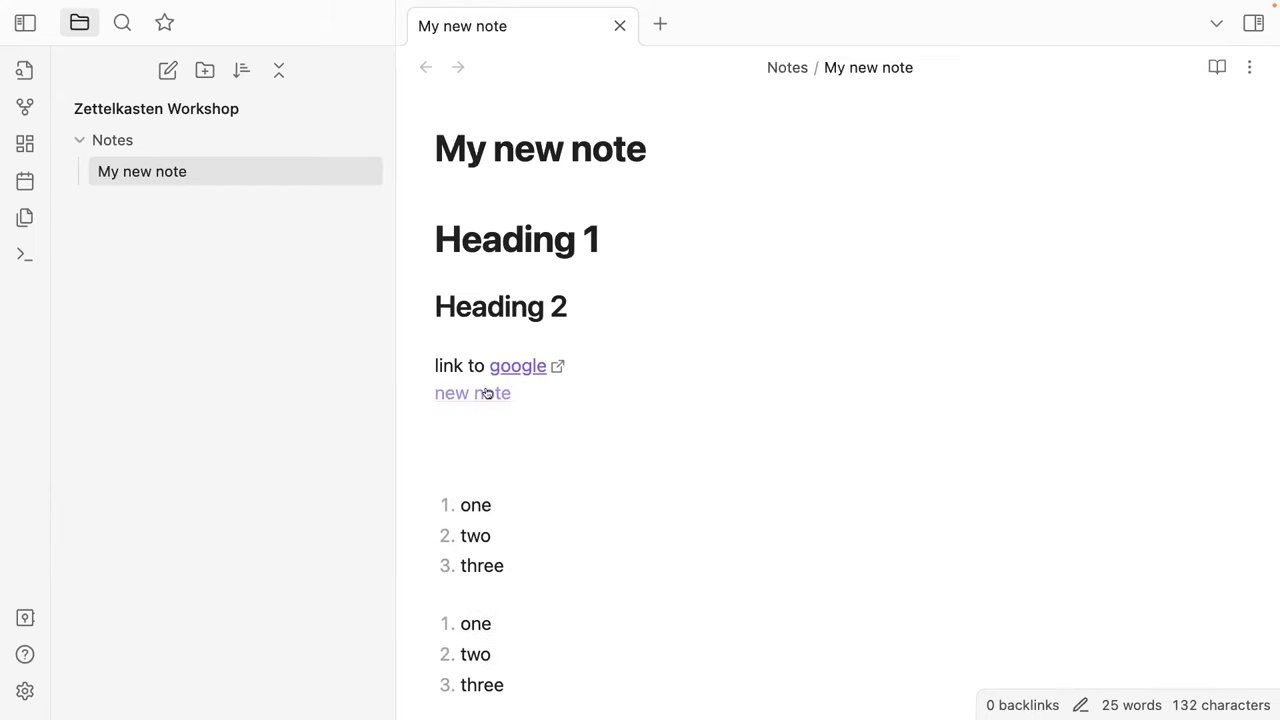
Create the note behind the "new note" link, rename it "another" and choose to always update internal links
click(485, 393)
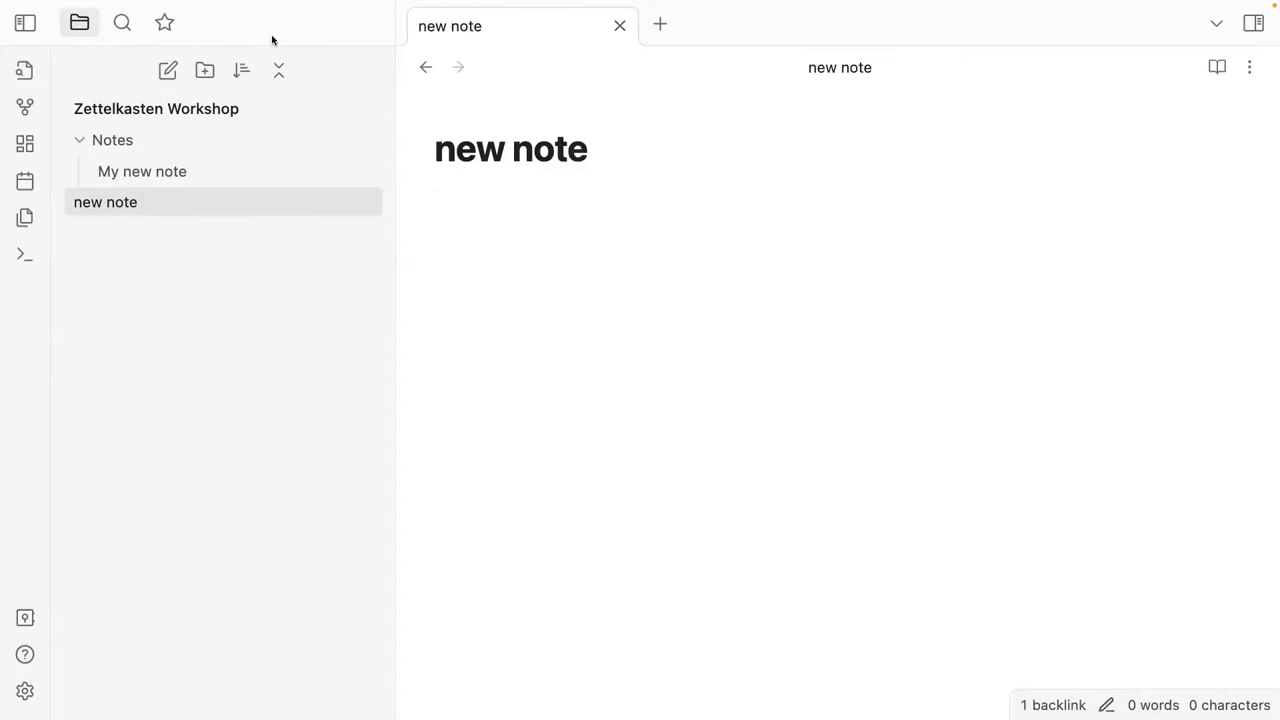
click(582, 150)
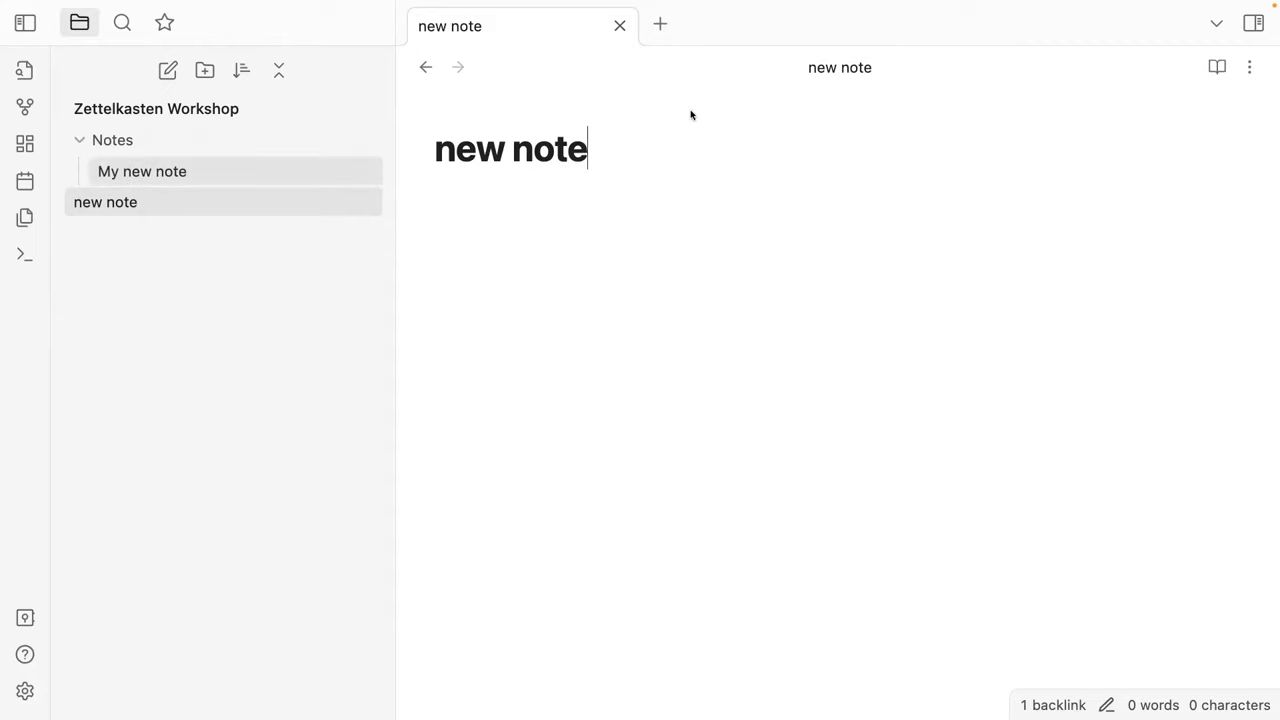
key(super+a)
text(ampter)
key(BackSpace)
key(BackSpace)
key(BackSpace)
key(BackSpace)
key(BackSpace)
key(BackSpace)
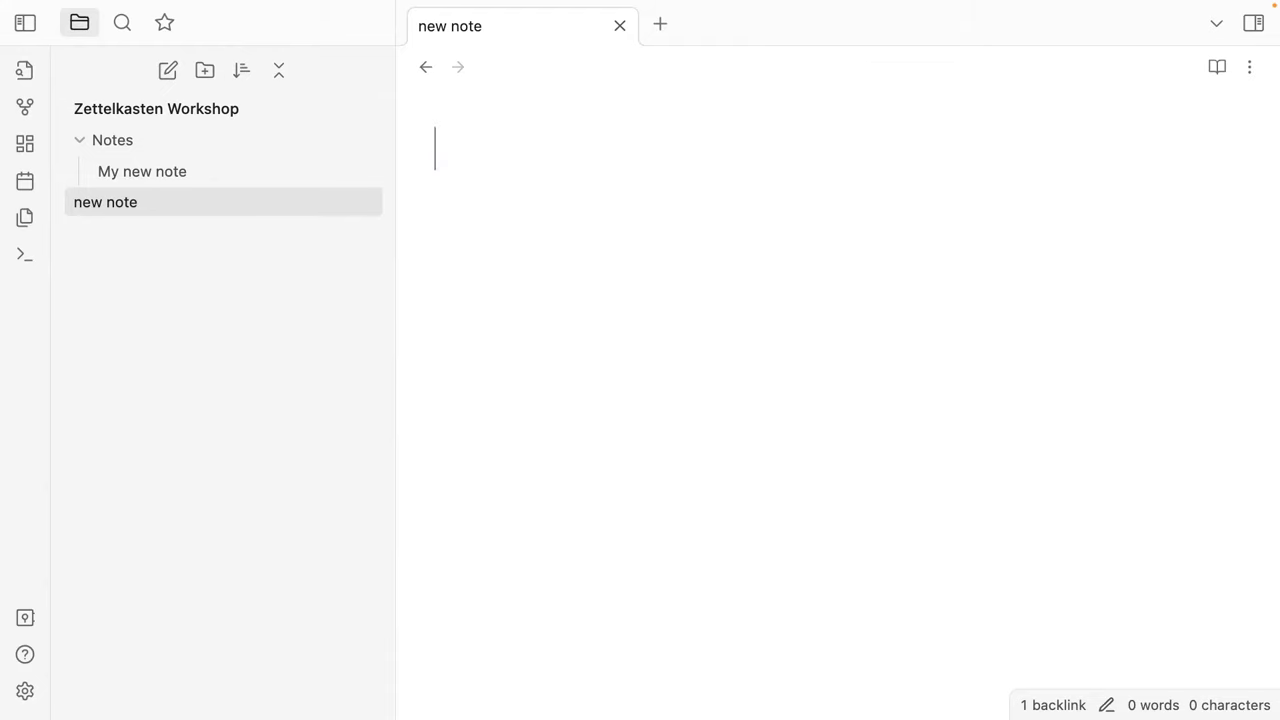
text(another)
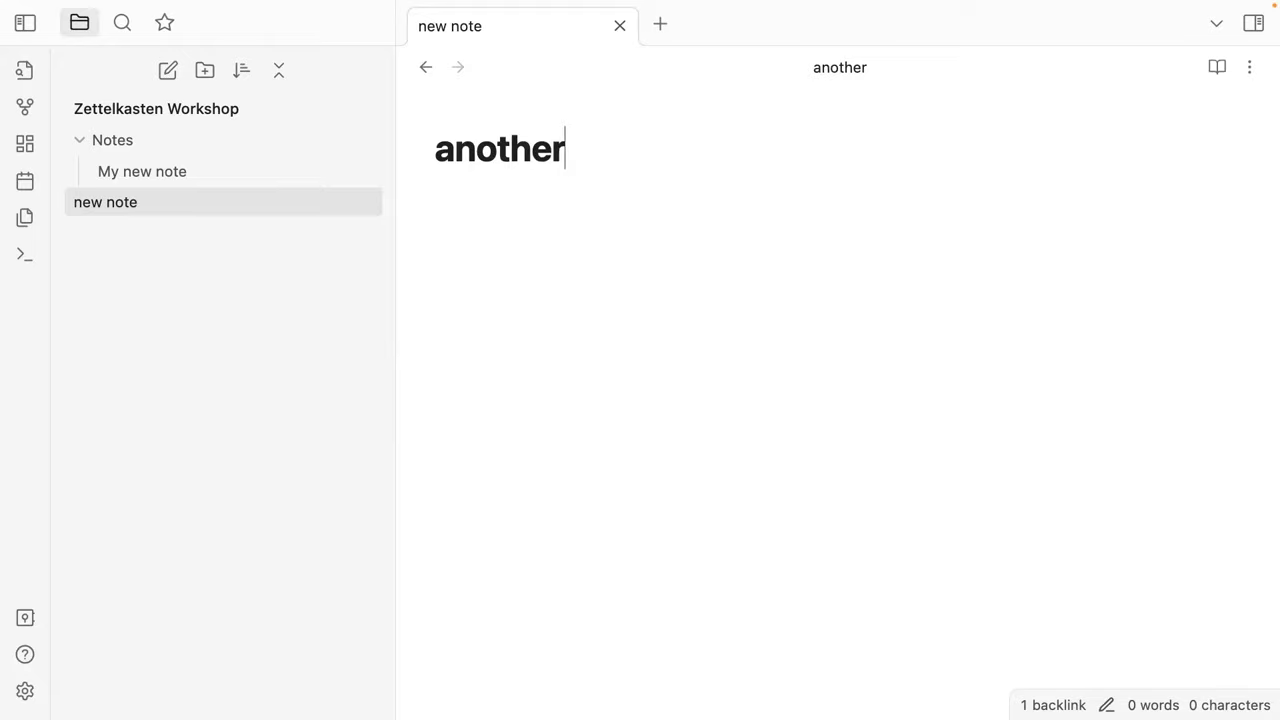
key(Return)
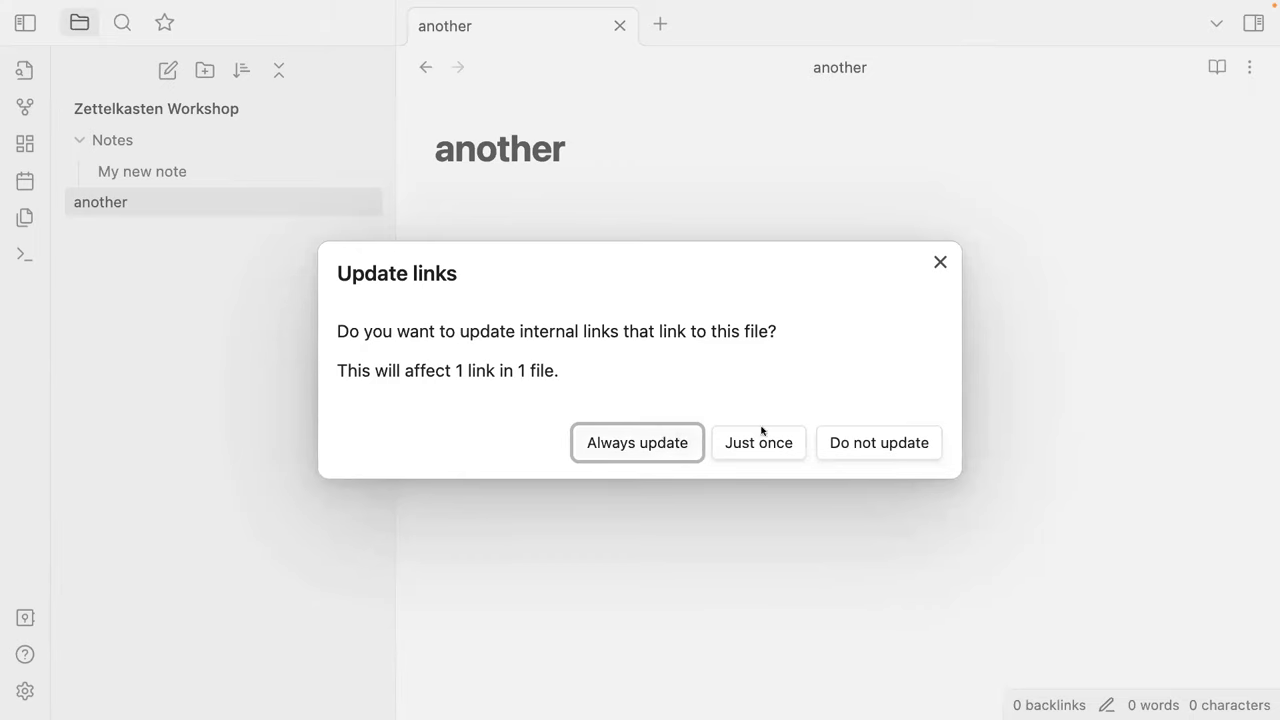
click(634, 442)
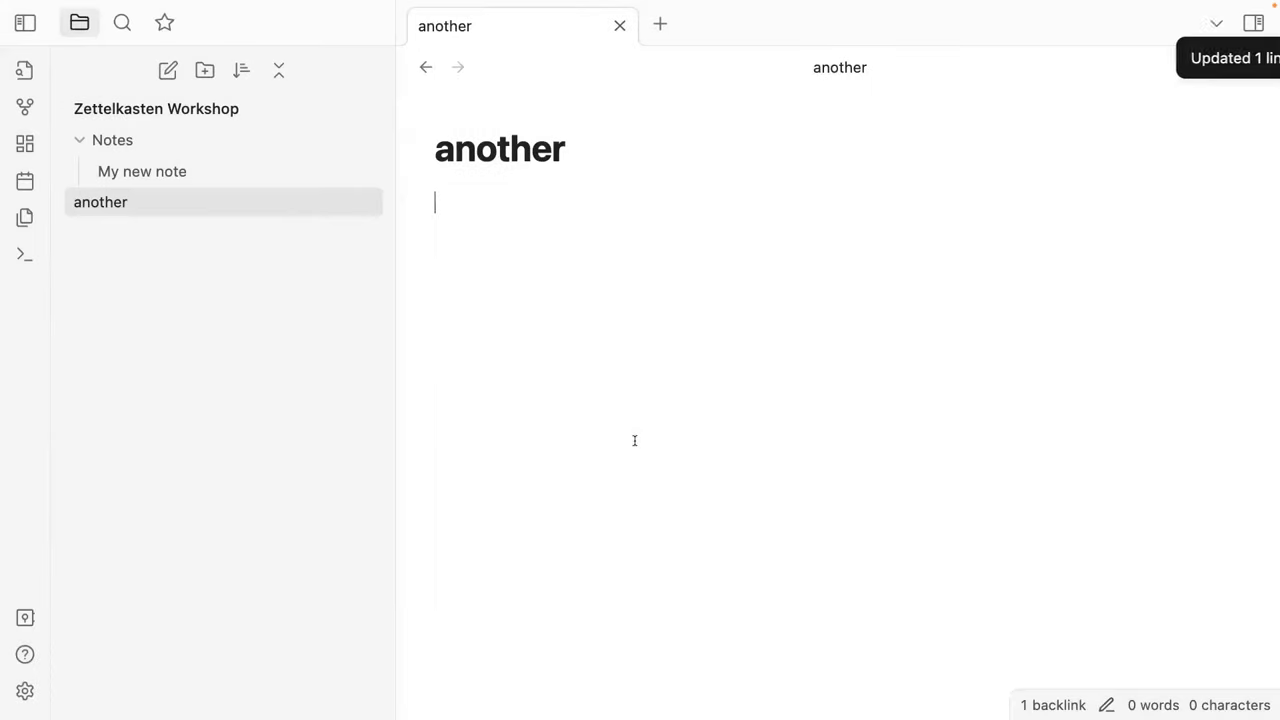
Check the renamed link in My new note by opening its target note, and return to My new note
click(177, 171)
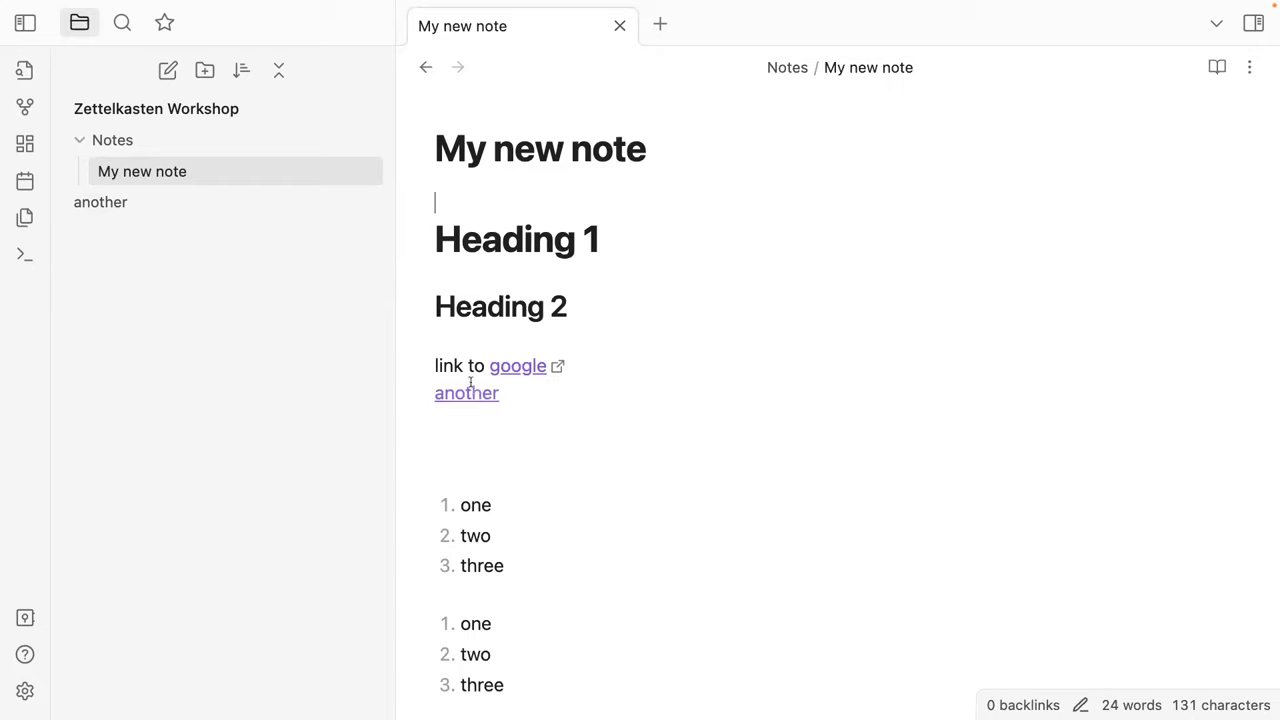
click(470, 393)
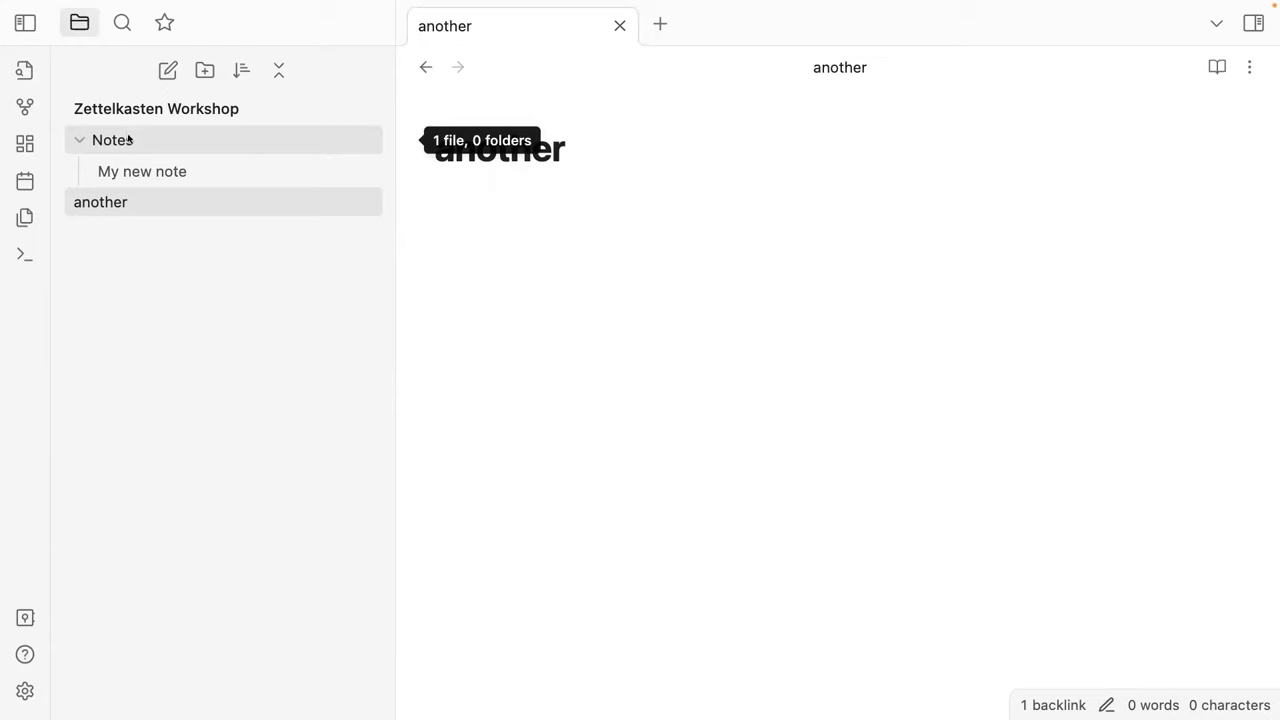
click(122, 172)
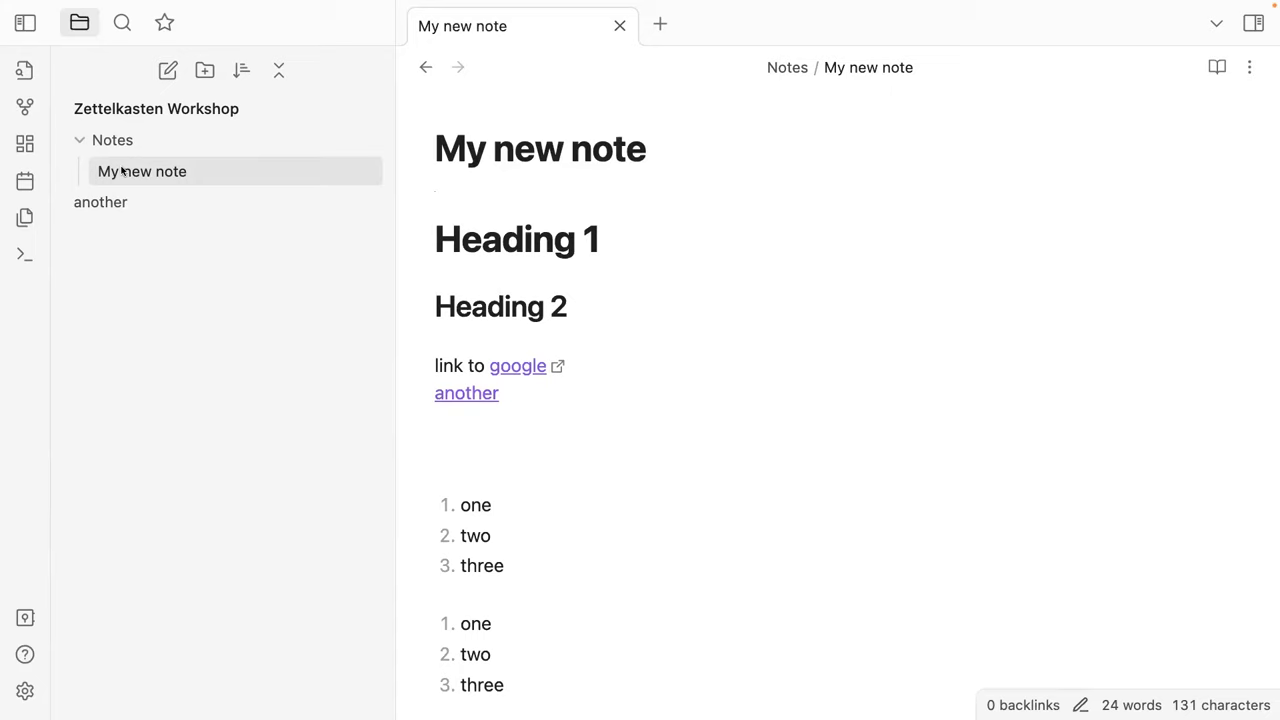
click(122, 172)
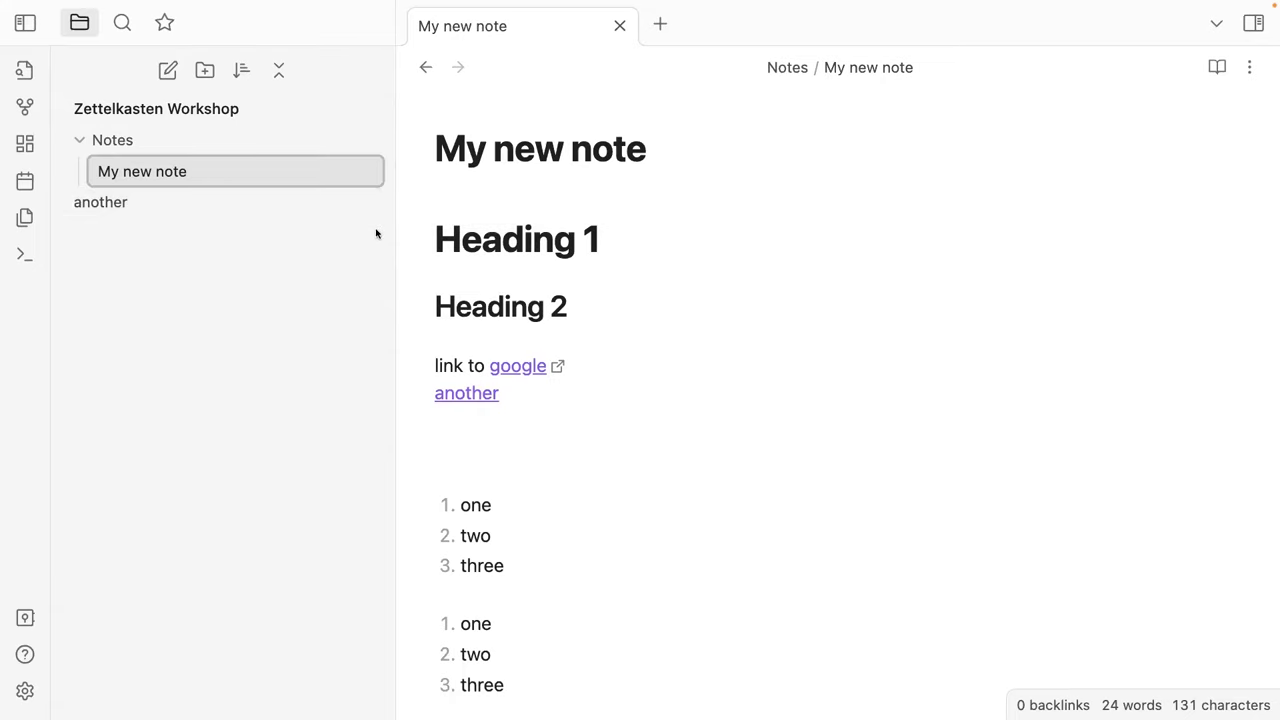
mouse_move(107, 7)
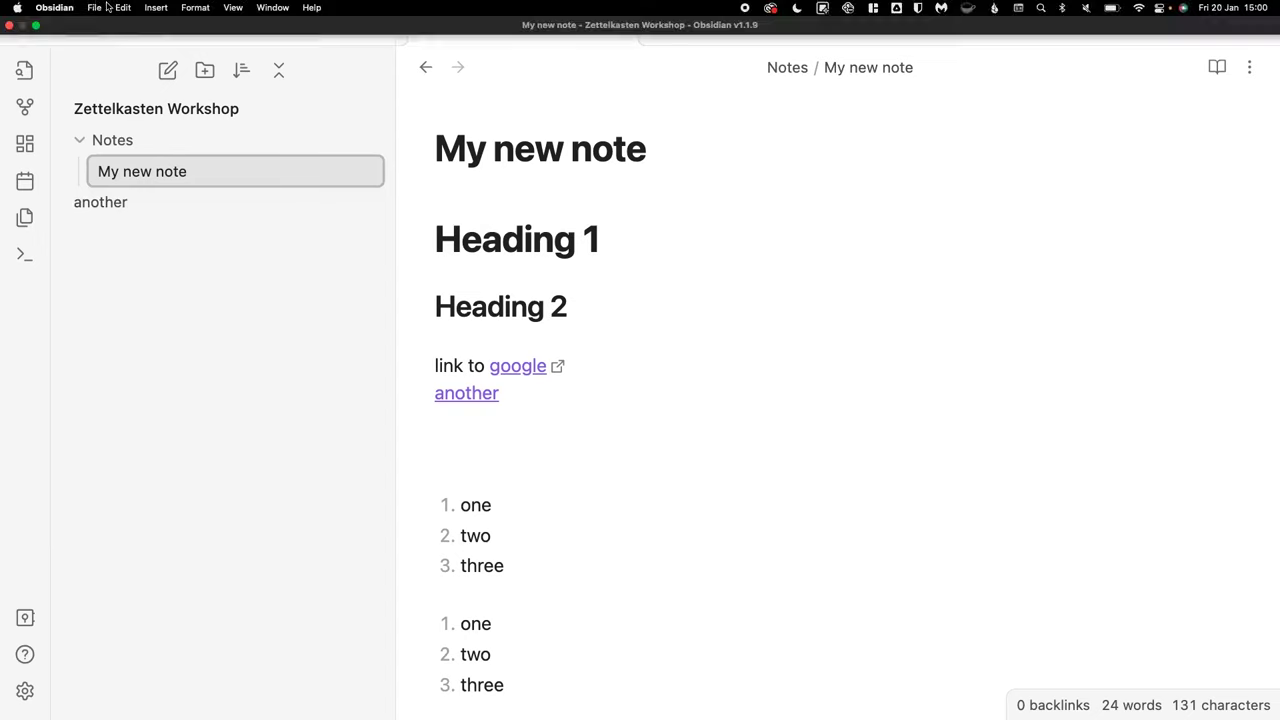
click(54, 7)
click(55, 35)
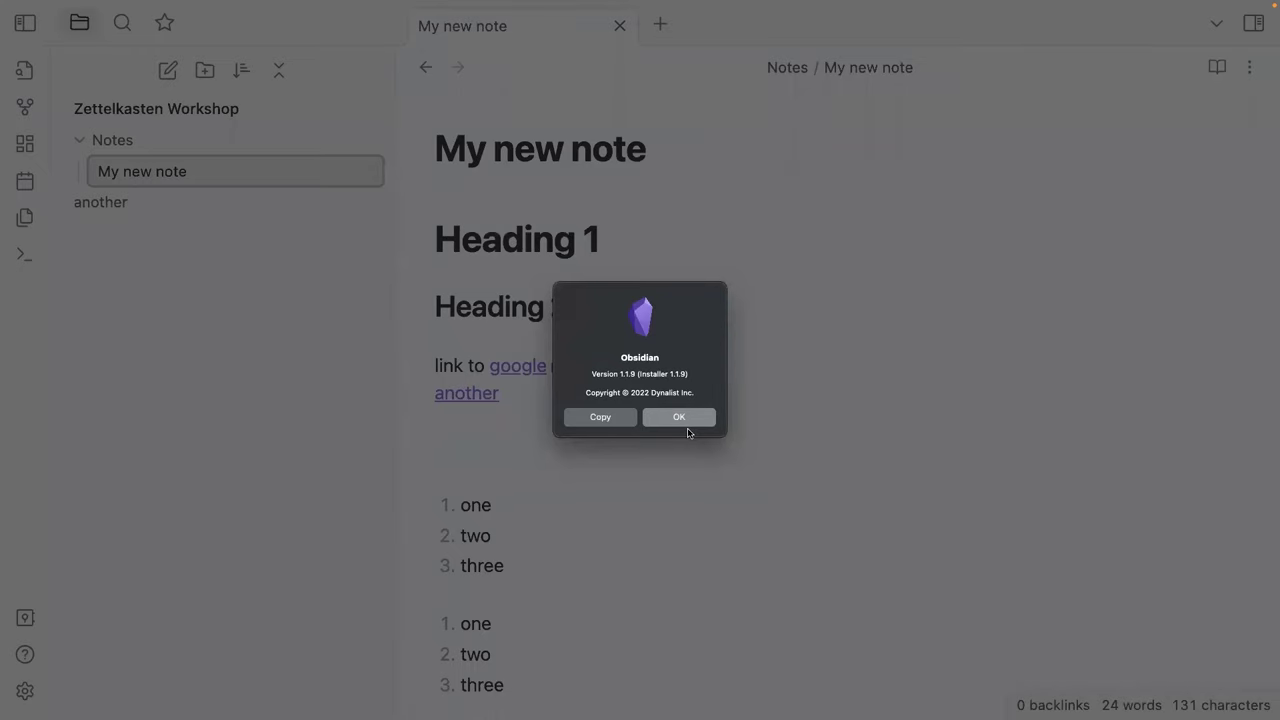
click(694, 420)
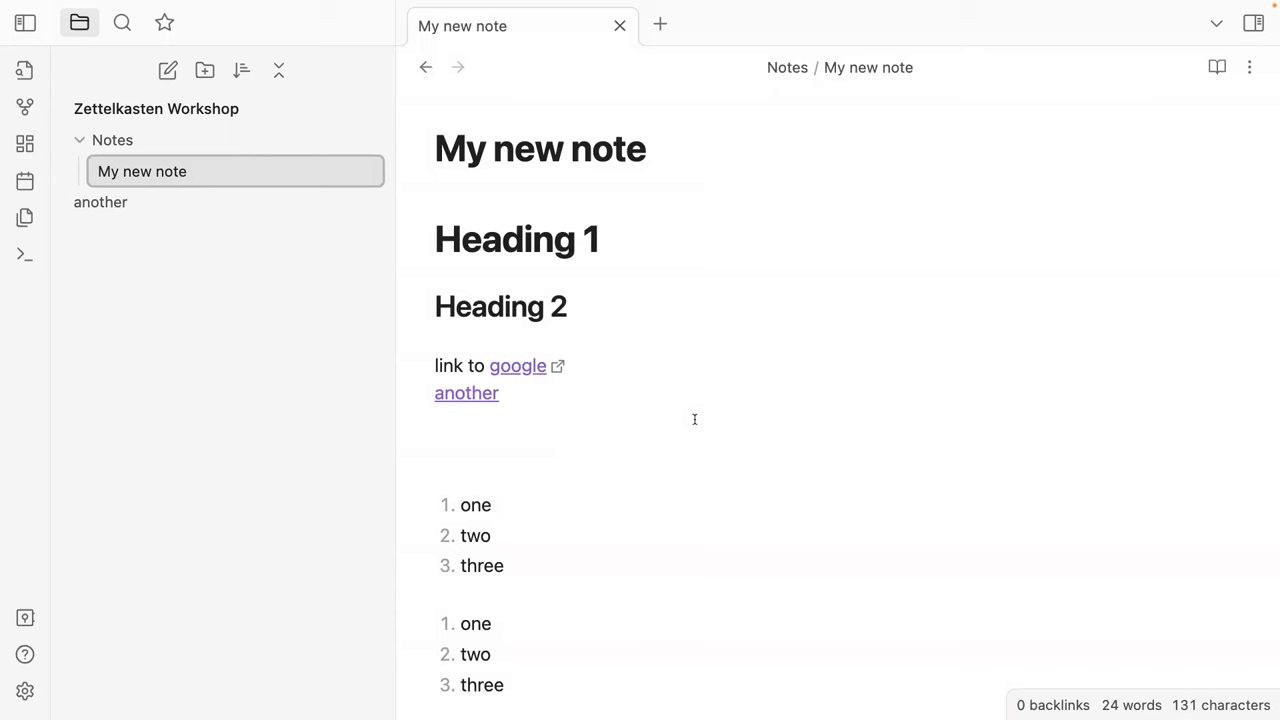
In the Files & Links settings, set the default location for new notes to "Same folder as current file" and keep the link format at "Shortest path when possible"
click(22, 691)
click(183, 167)
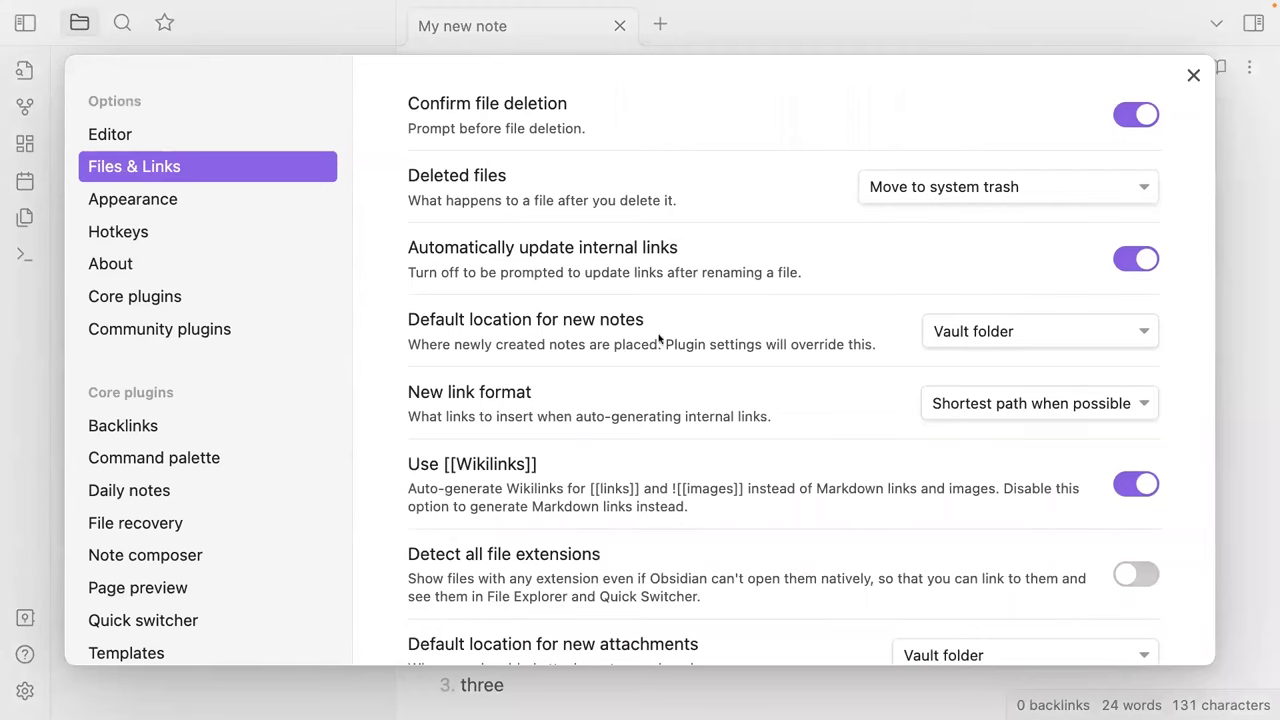
scroll(622, 604, down, 3)
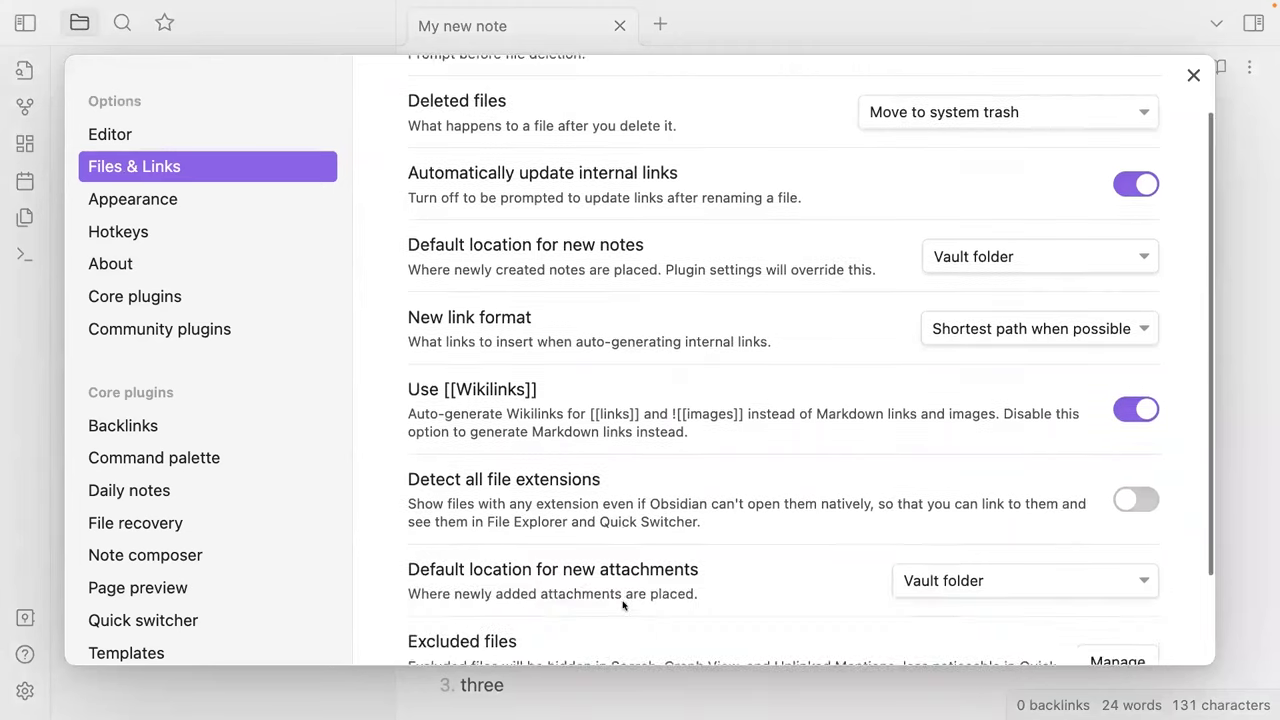
scroll(692, 270, up, 3)
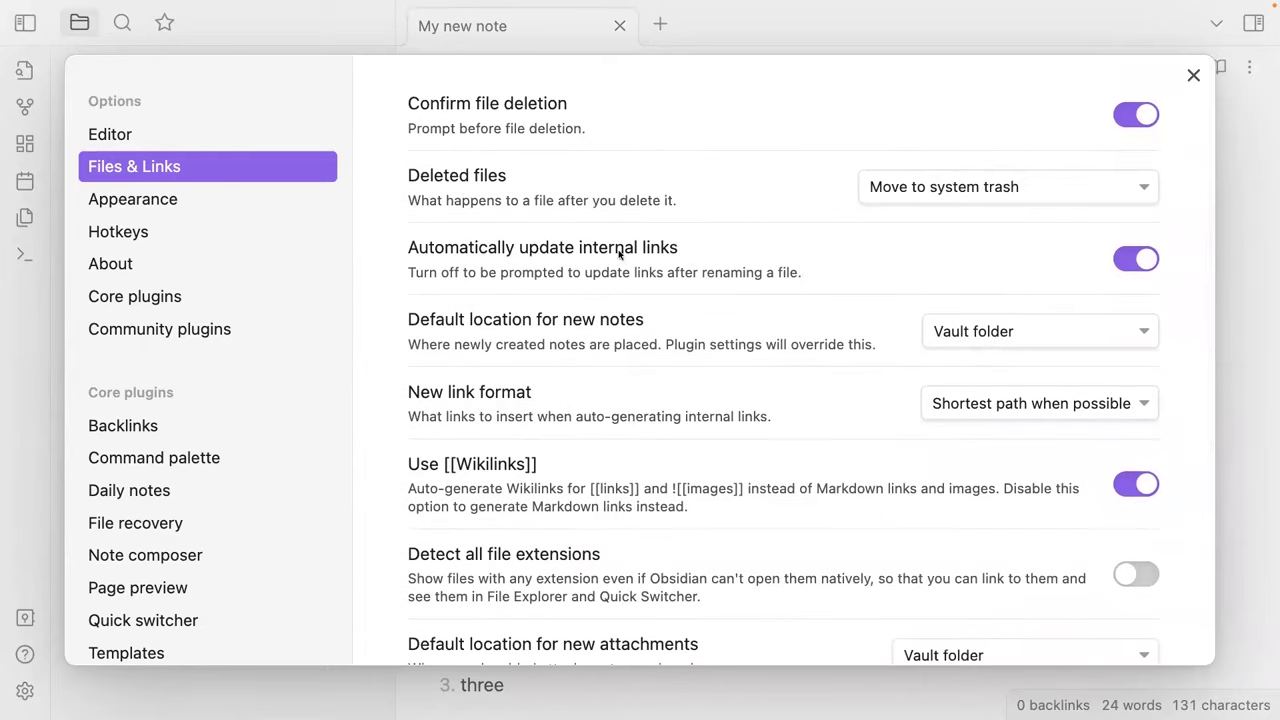
click(1140, 258)
click(1143, 257)
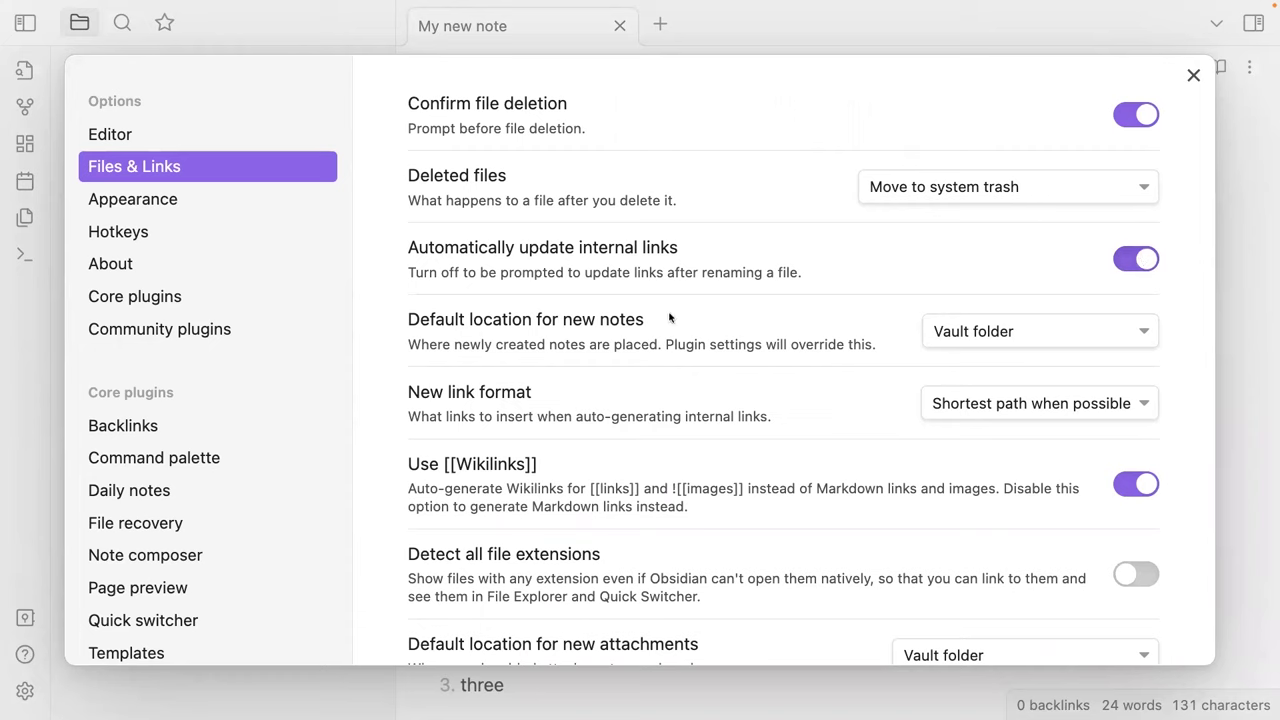
click(1008, 332)
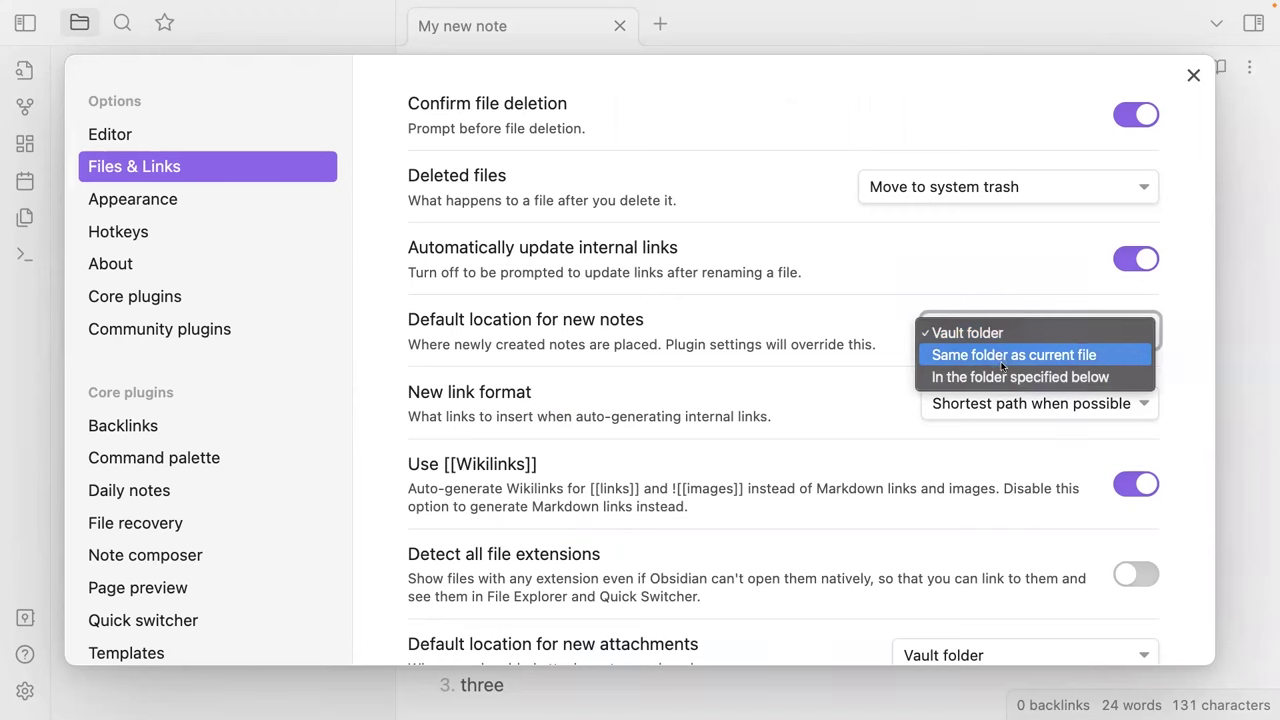
click(999, 356)
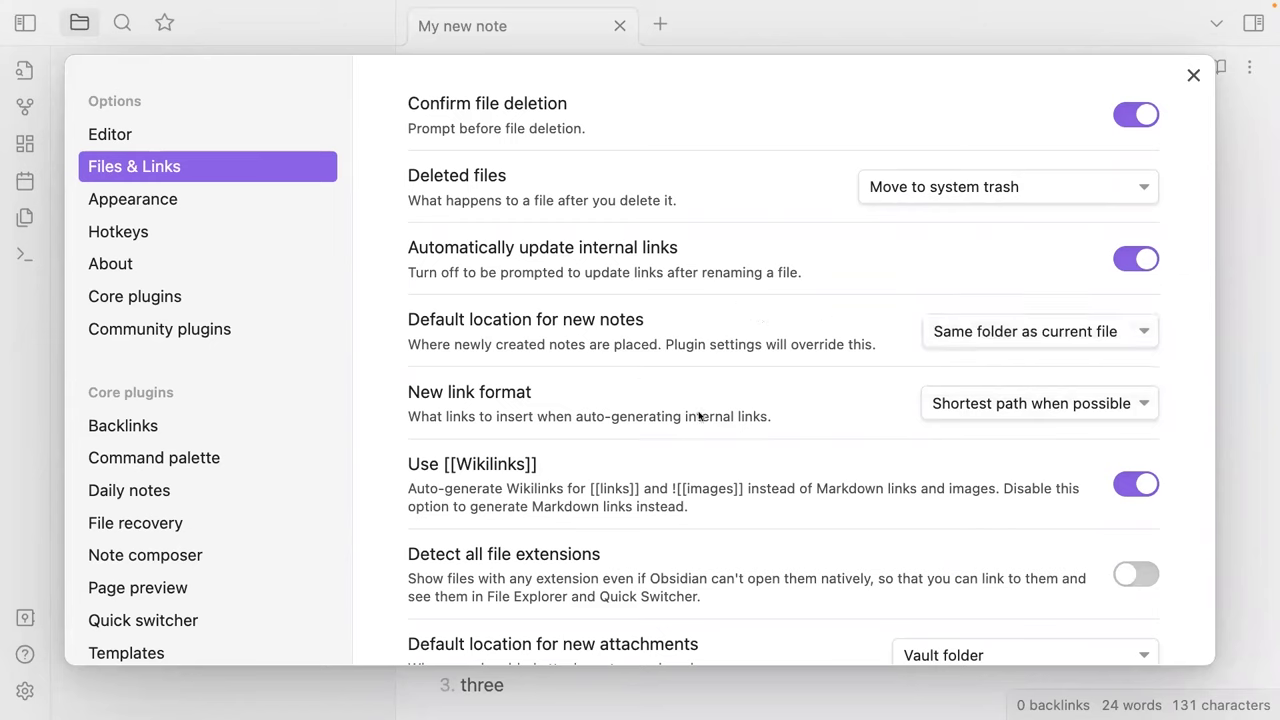
click(1028, 405)
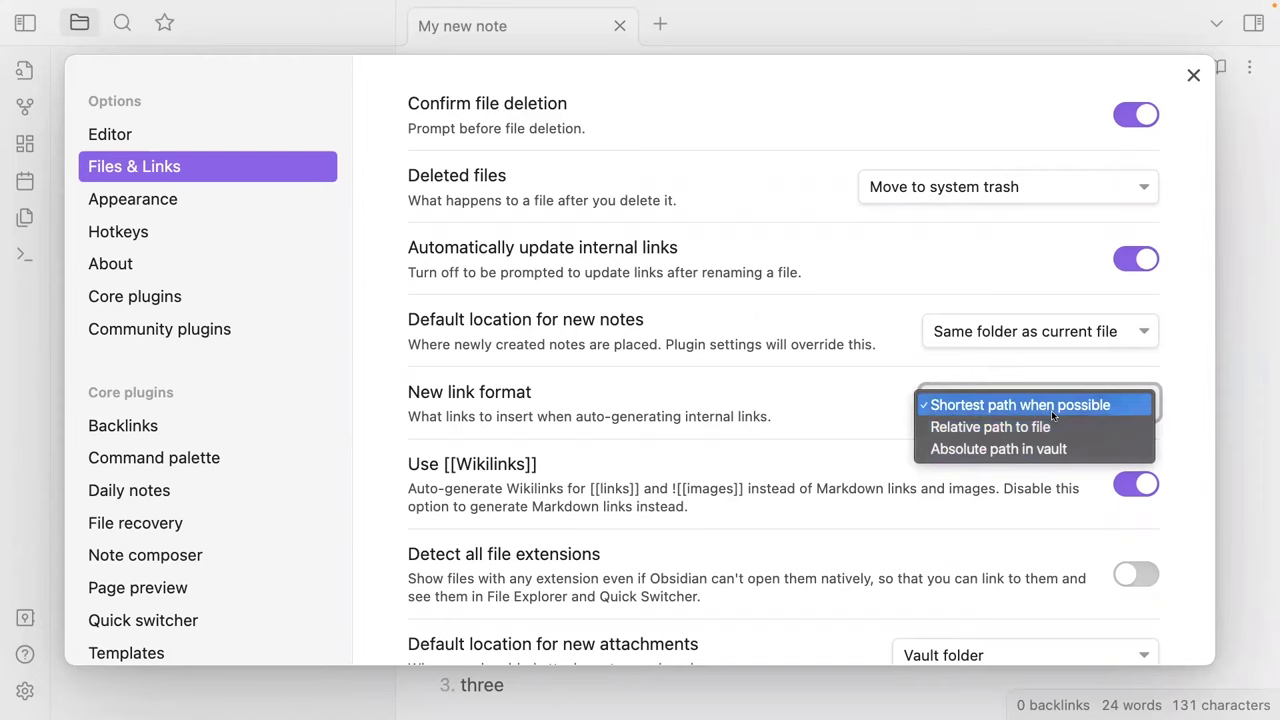
click(1023, 405)
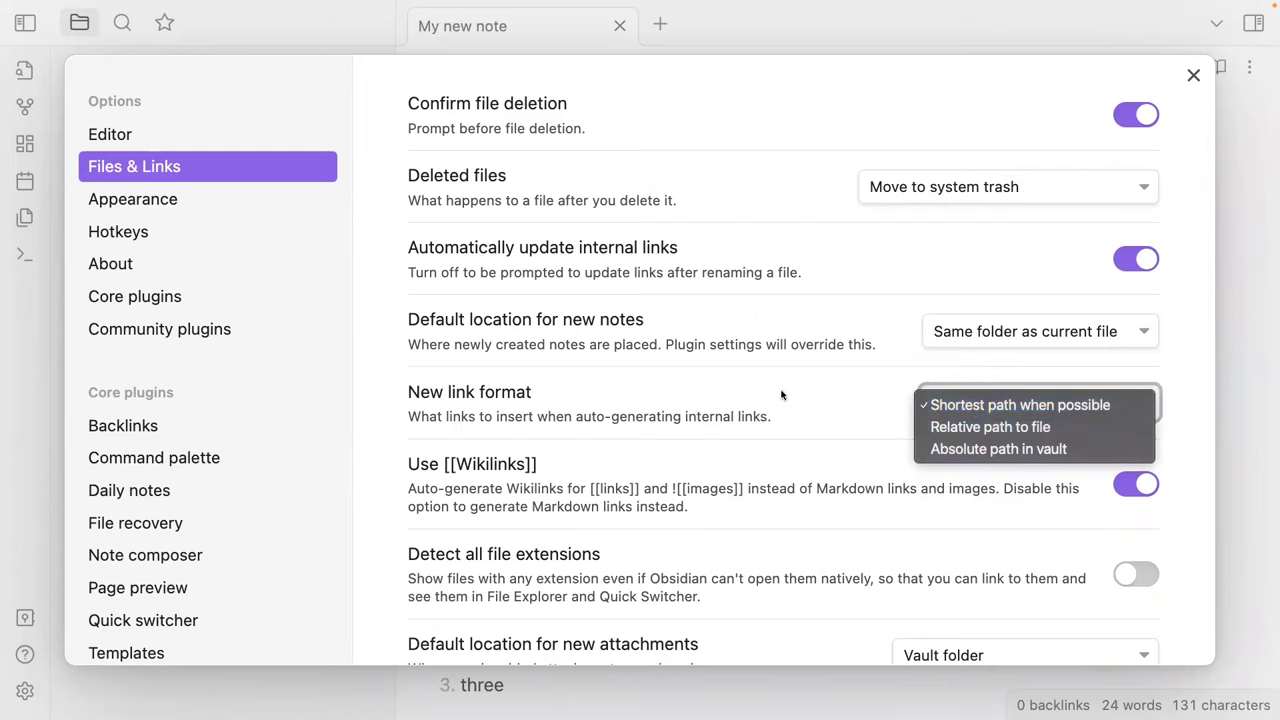
click(1193, 75)
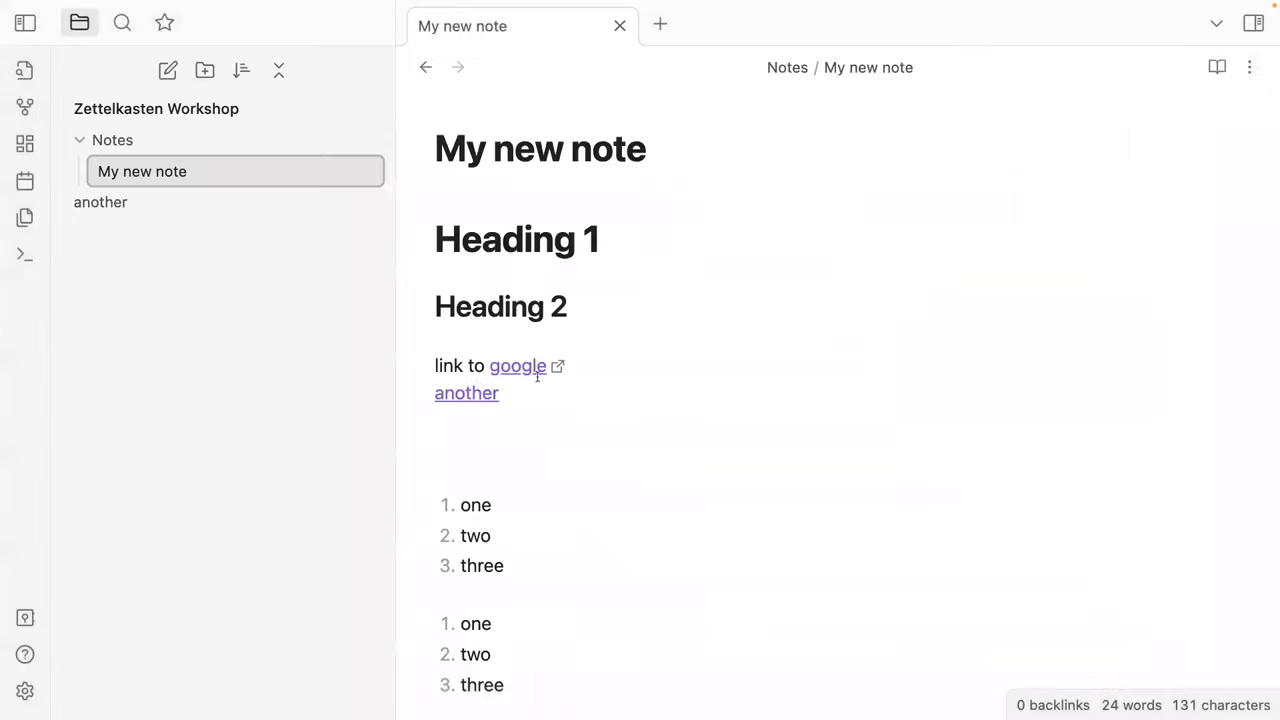
Move the note "another" into the Notes folder and follow its link in My new note to test it
click(531, 393)
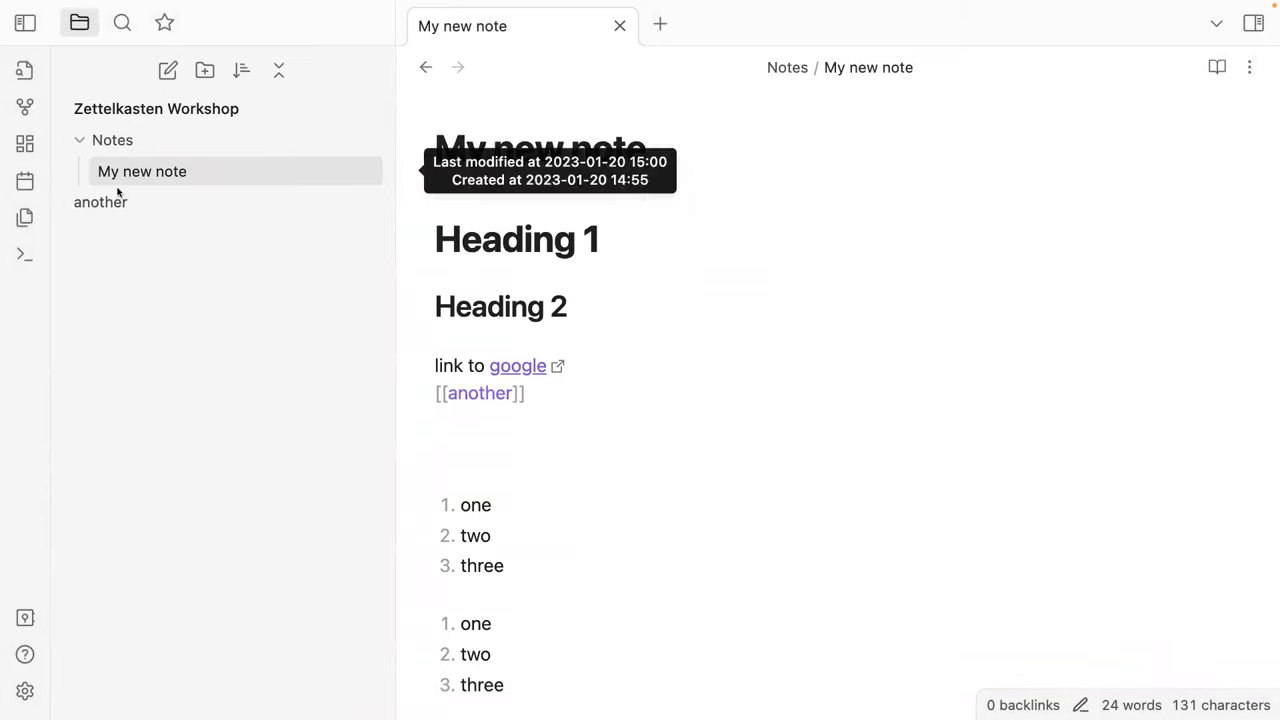
drag(114, 190, 131, 141)
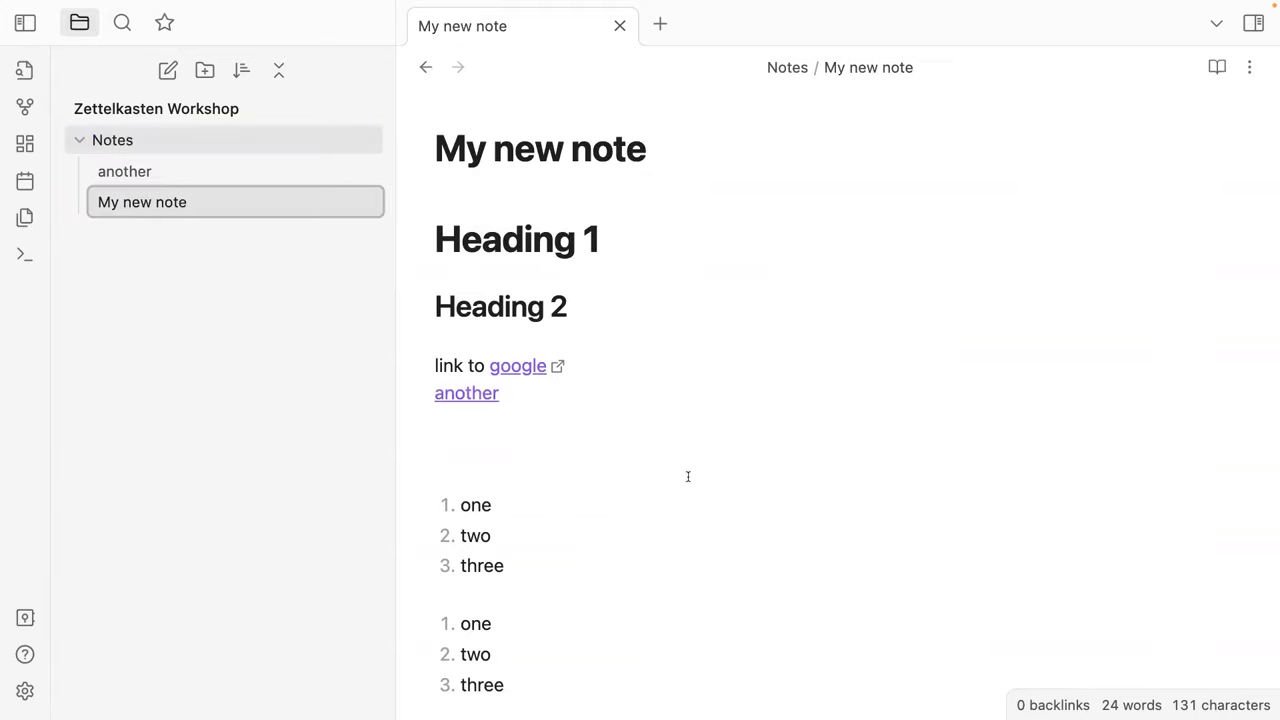
click(577, 439)
key(Up)
key(Up)
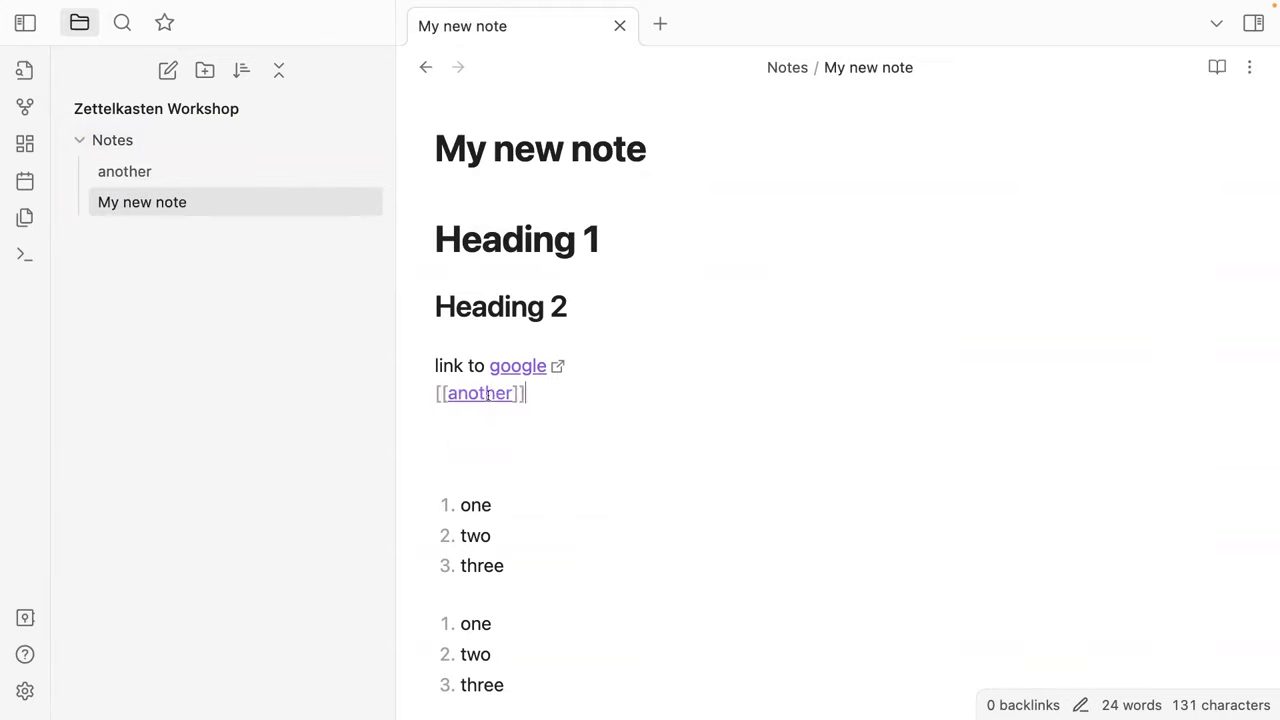
key(Down)
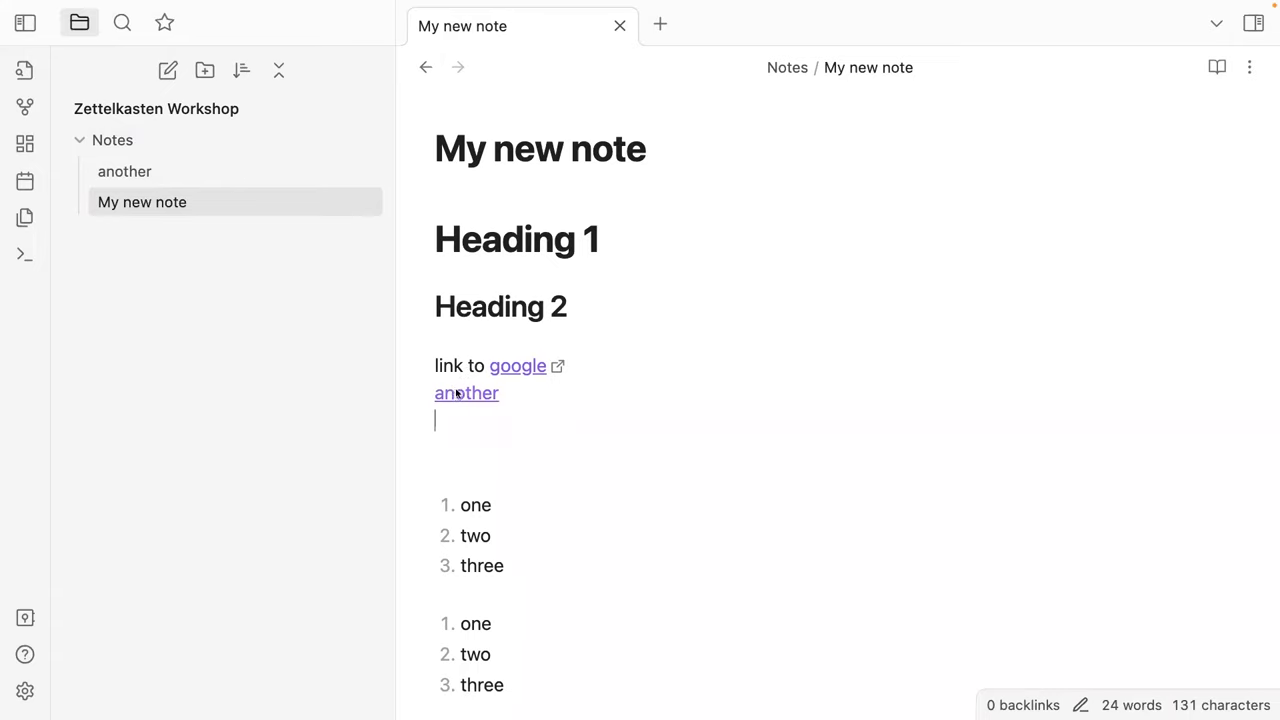
mouse_move(456, 394)
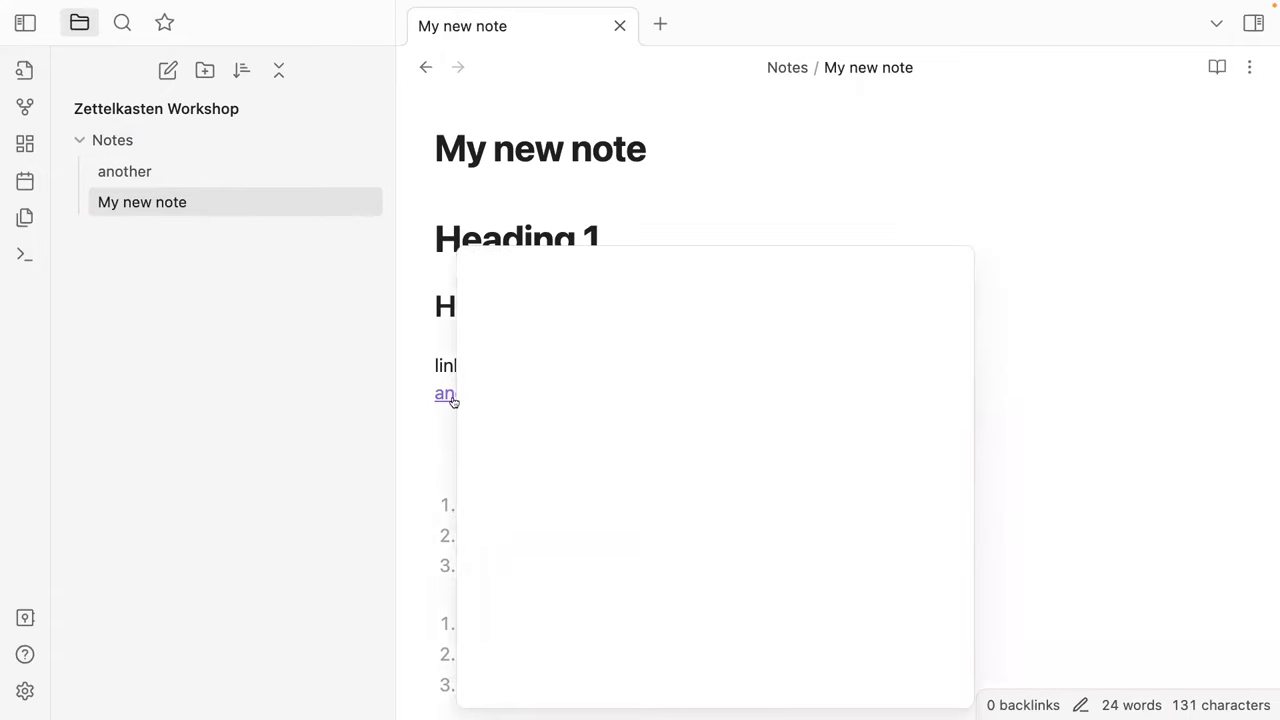
click(448, 396)
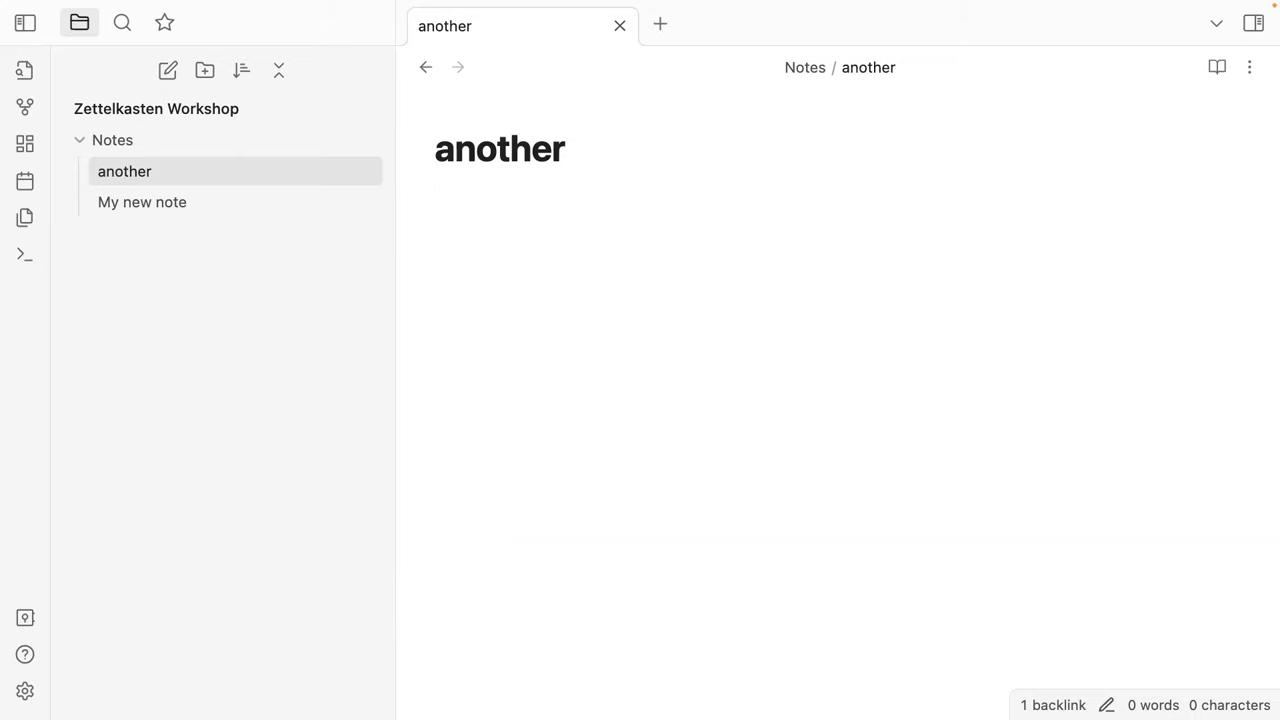
Open the Files & Links settings and look through the options down to the default location for new attachments
click(25, 691)
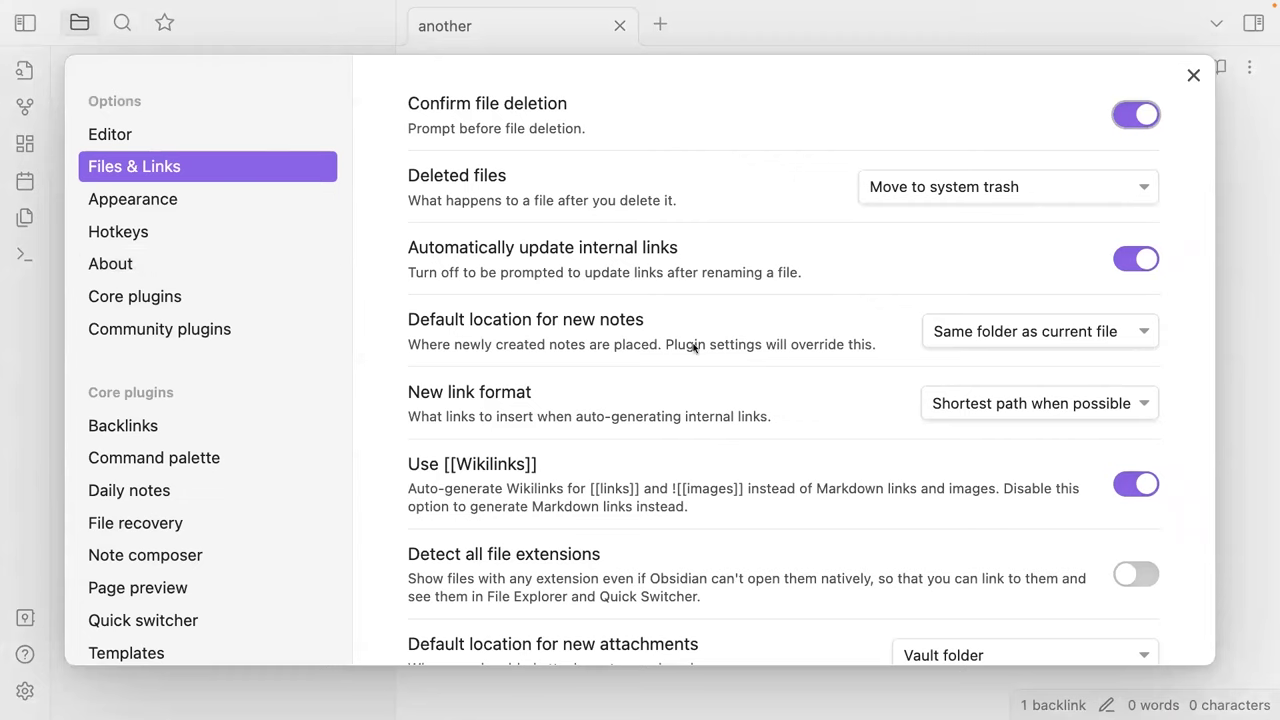
scroll(614, 533, down, 4)
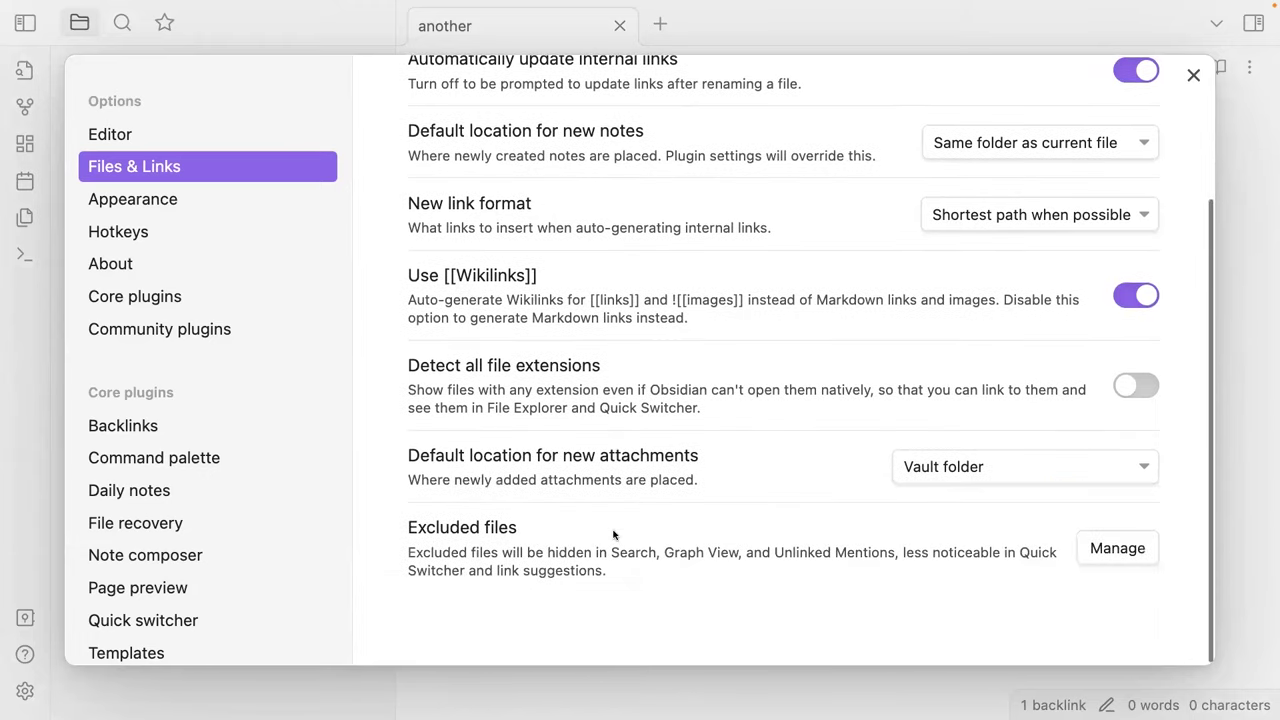
scroll(614, 533, up, 4)
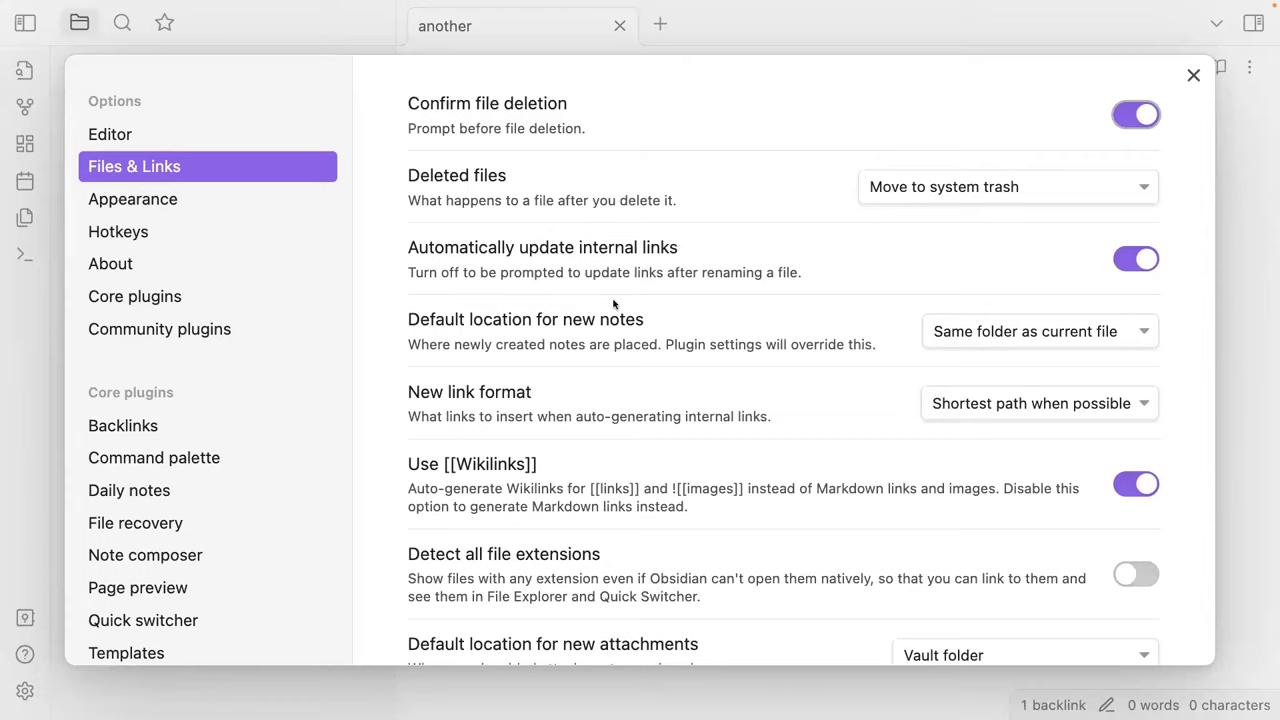
scroll(572, 450, down, 3)
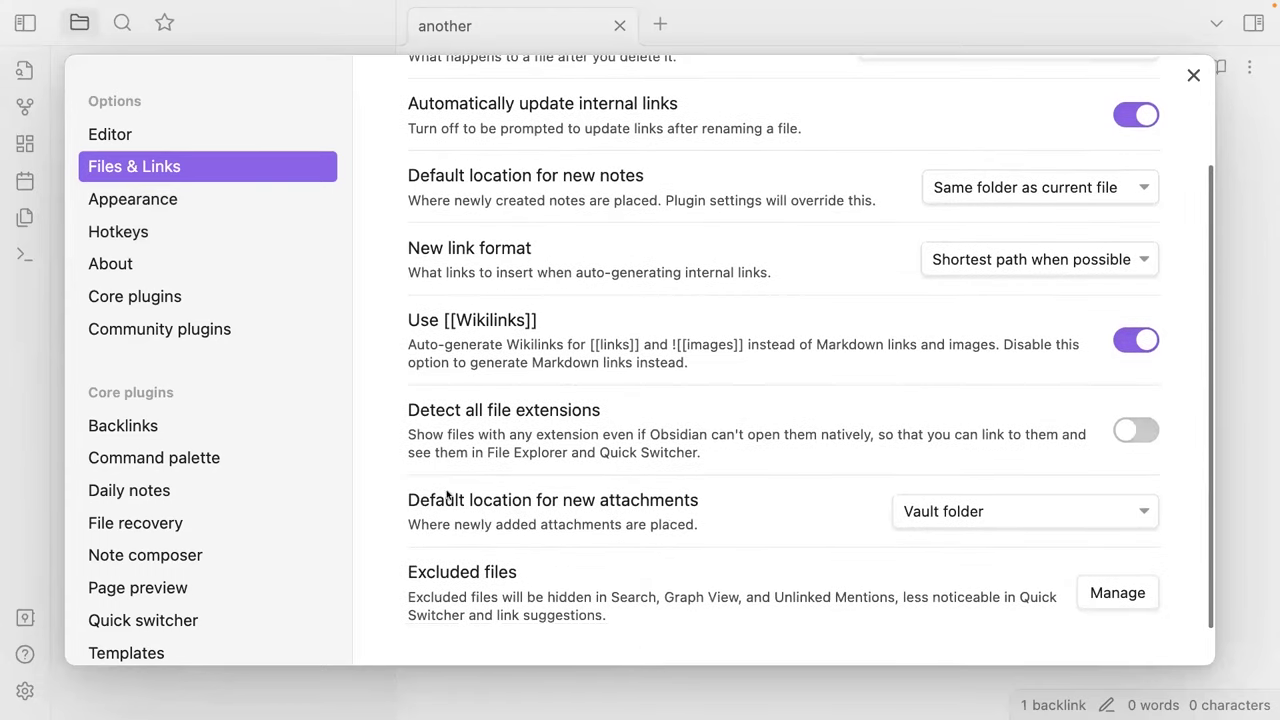
Try "In the folder specified below" and "Same folder as current file" as the default location for new attachments
click(1021, 521)
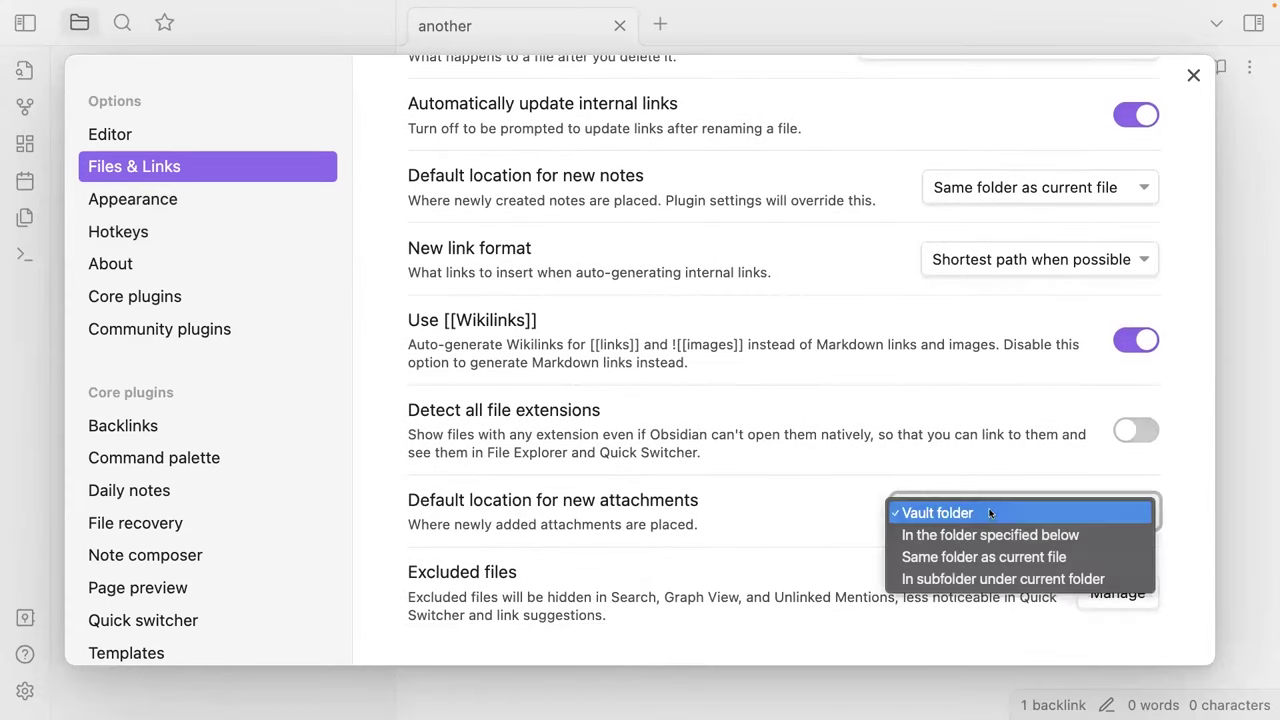
click(1036, 537)
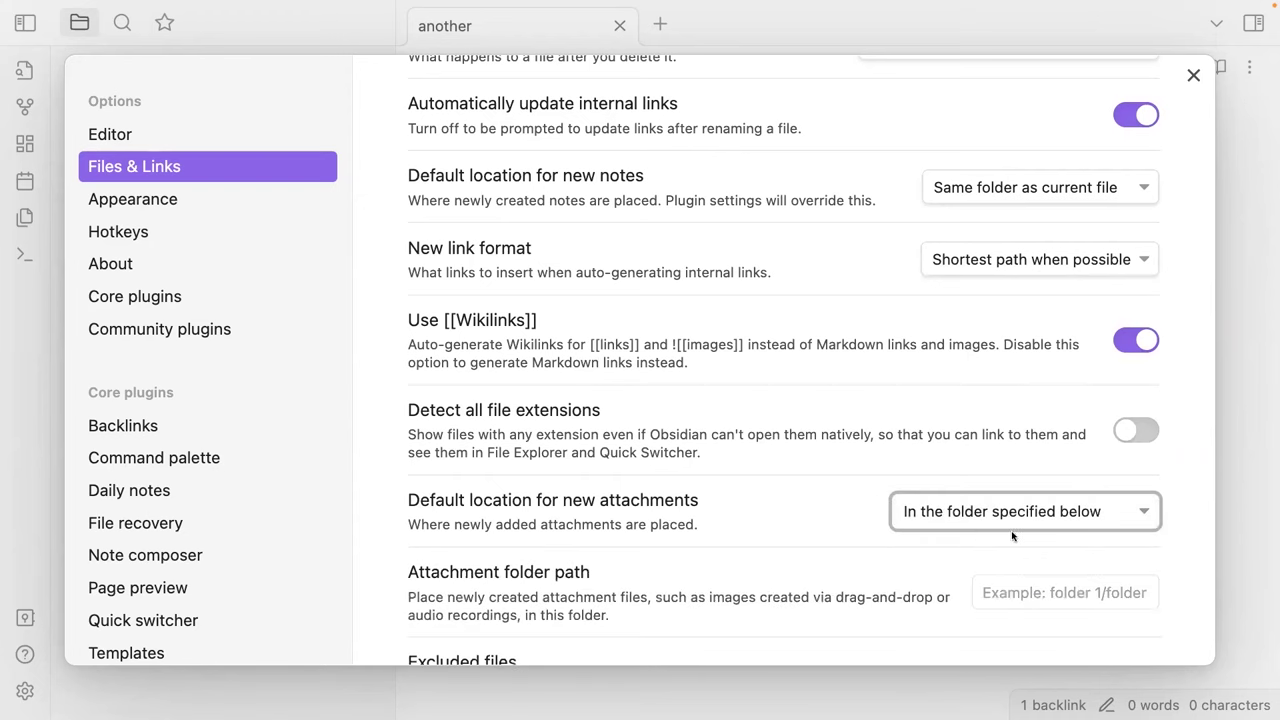
click(996, 586)
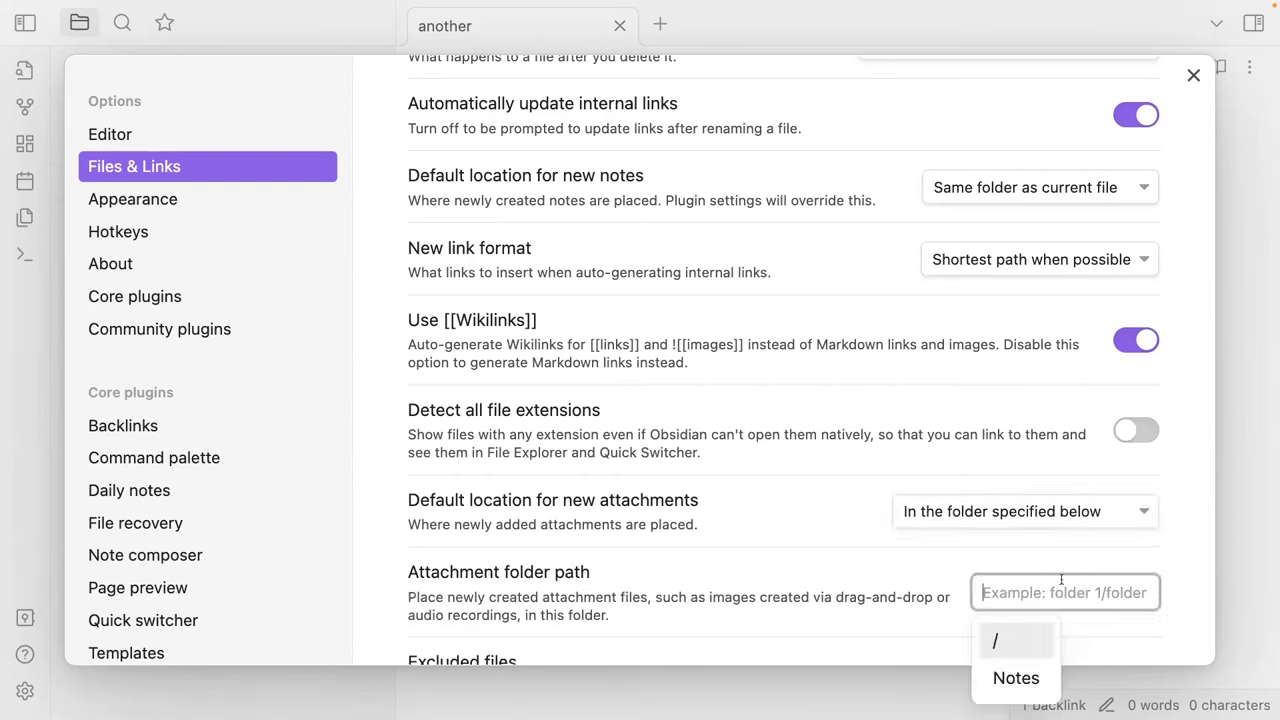
click(1044, 514)
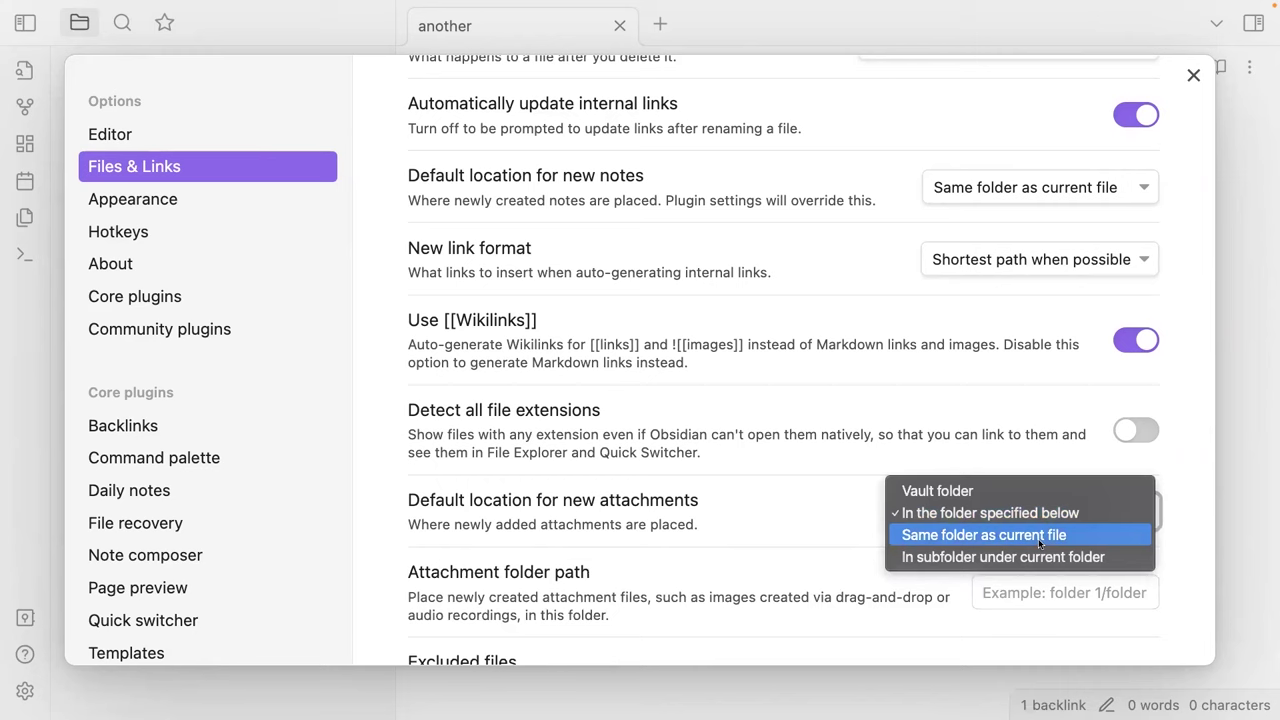
click(1040, 537)
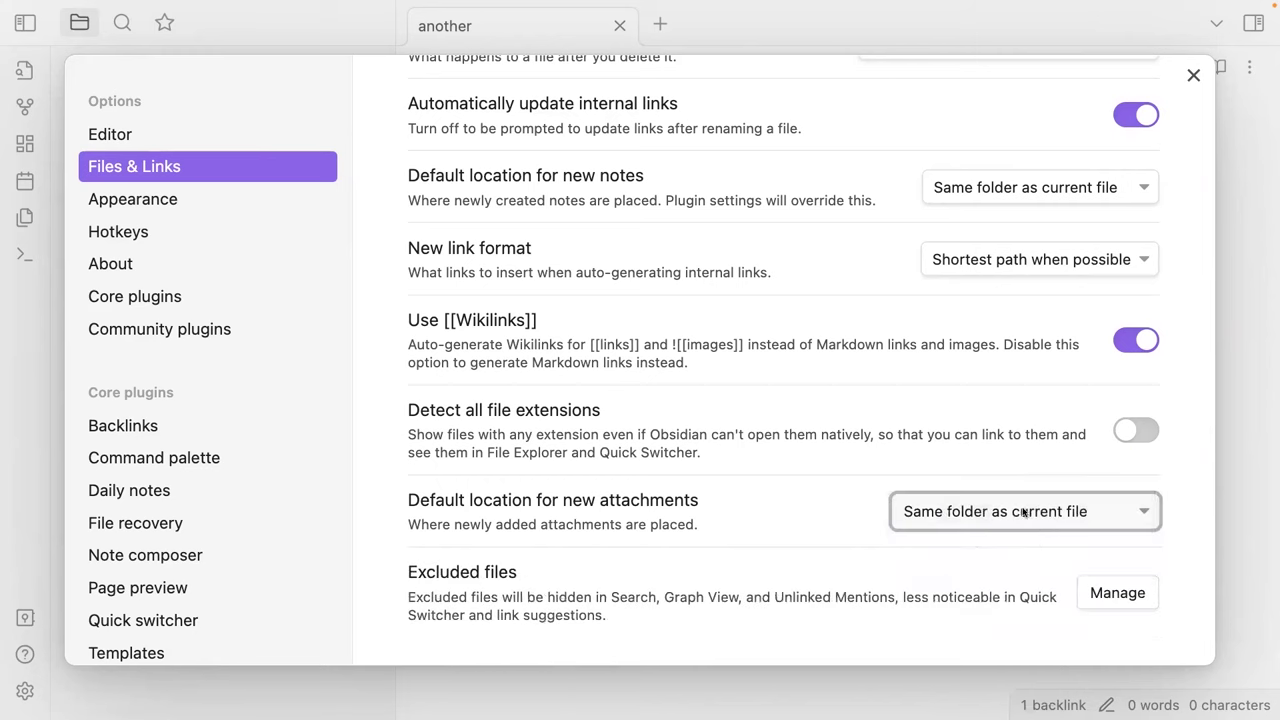
Set new attachments to be stored "In subfolder under current folder" with the subfolder name "files", and close the settings
click(1025, 513)
click(1008, 534)
click(995, 598)
text(files)
scroll(1005, 594, down, 3)
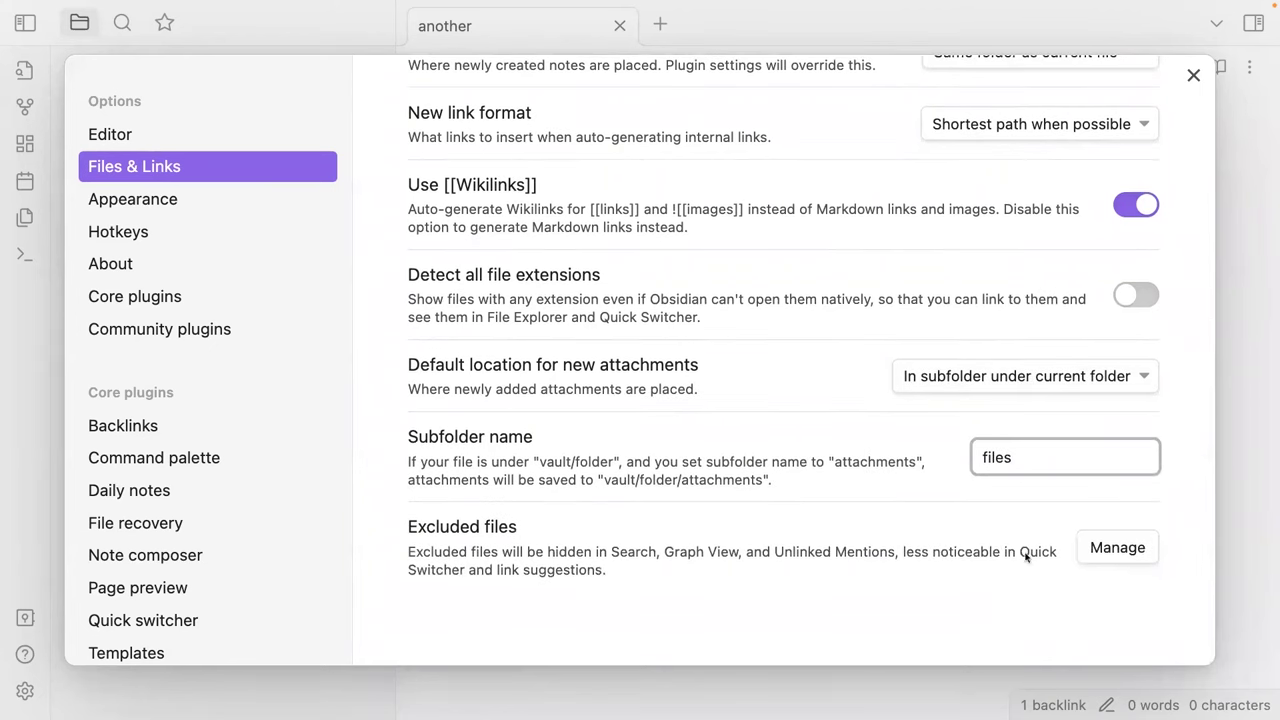
click(1193, 75)
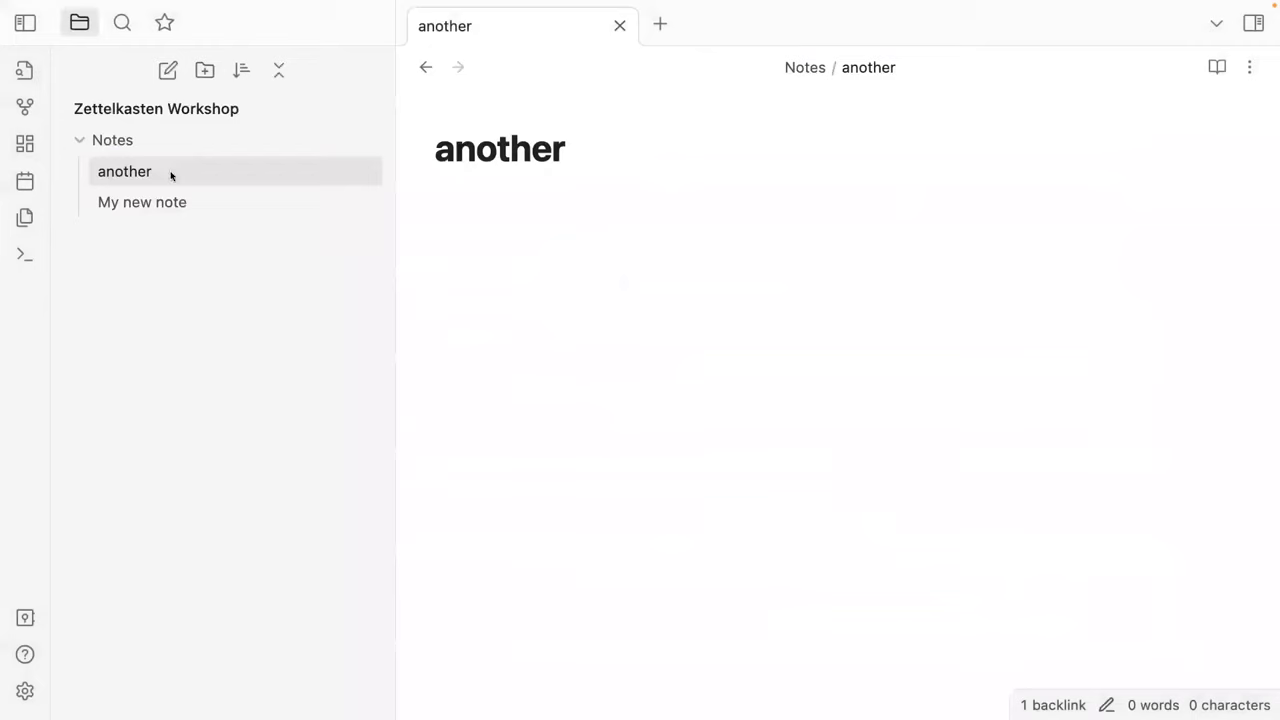
Take the vault window out of full screen, close the other open windows and move the vault window near the middle of the desktop
mouse_move(36, 36)
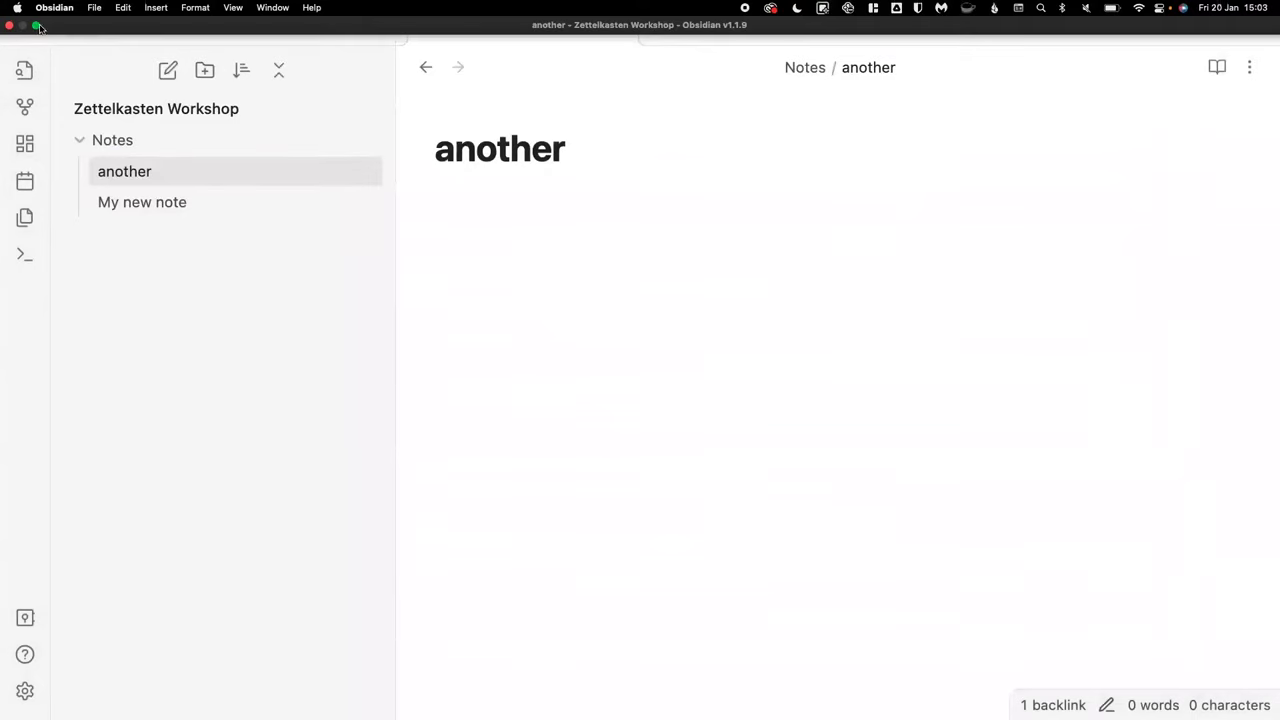
click(37, 26)
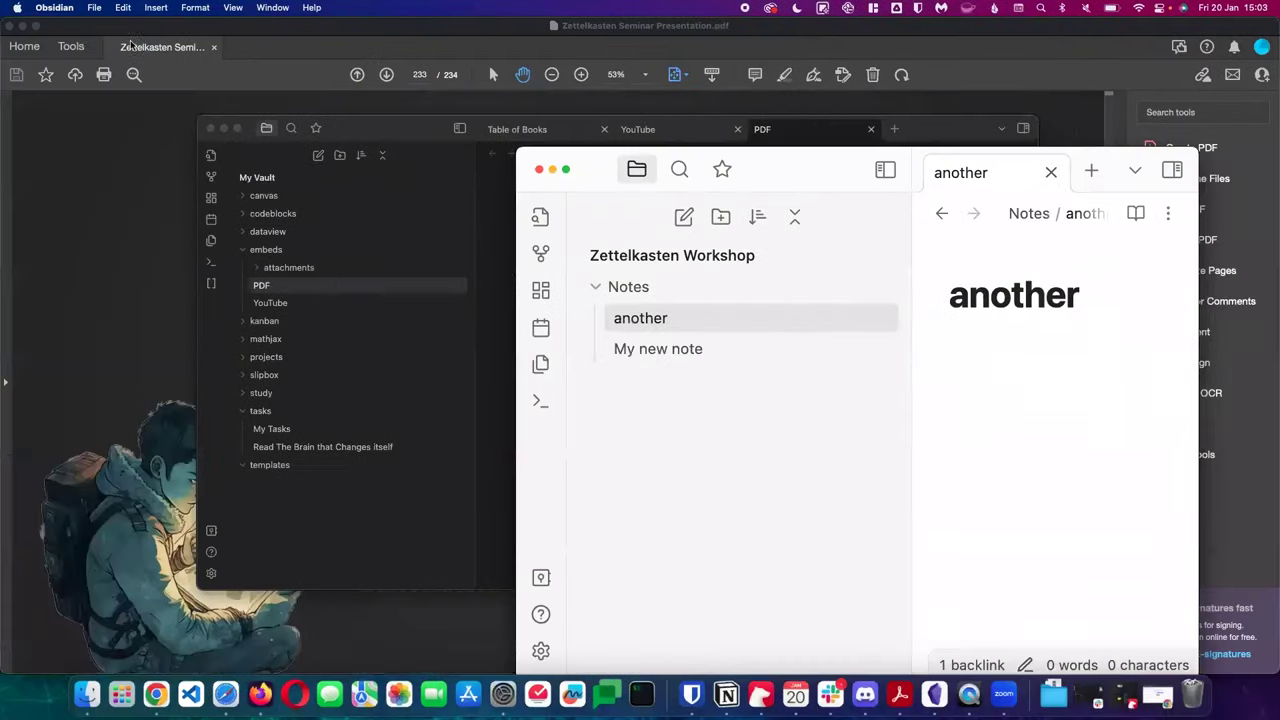
click(11, 26)
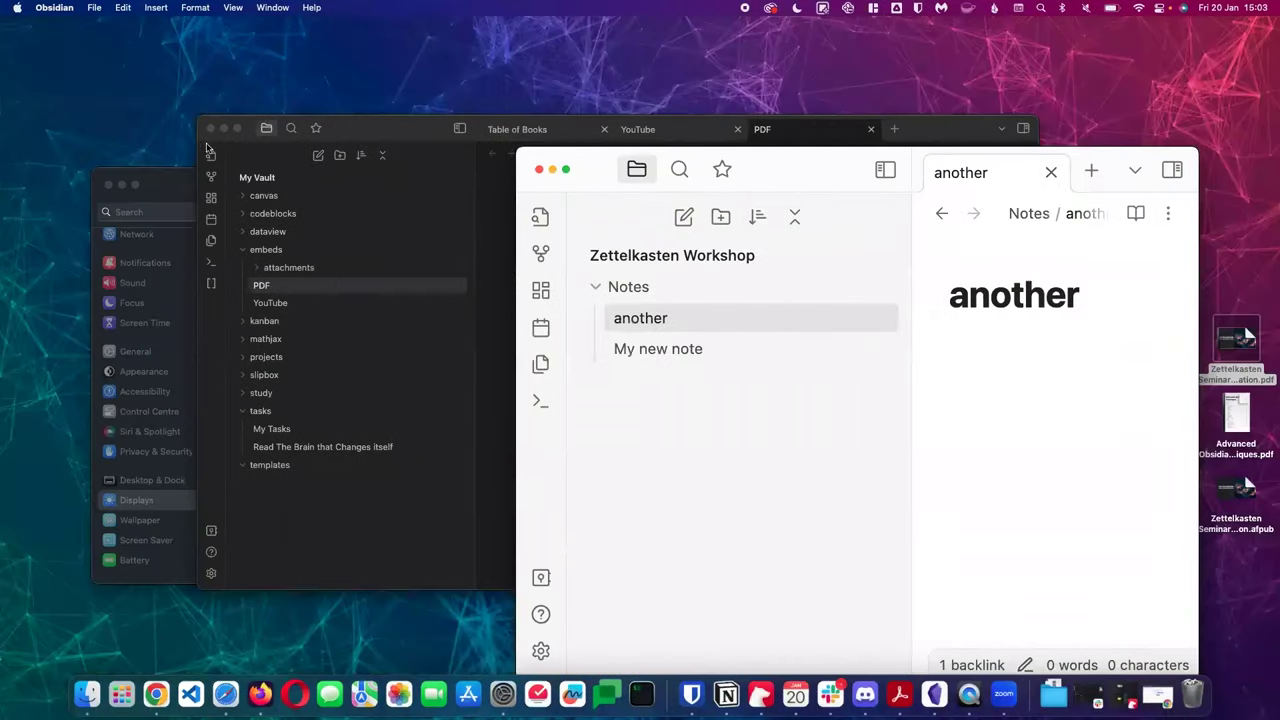
click(210, 128)
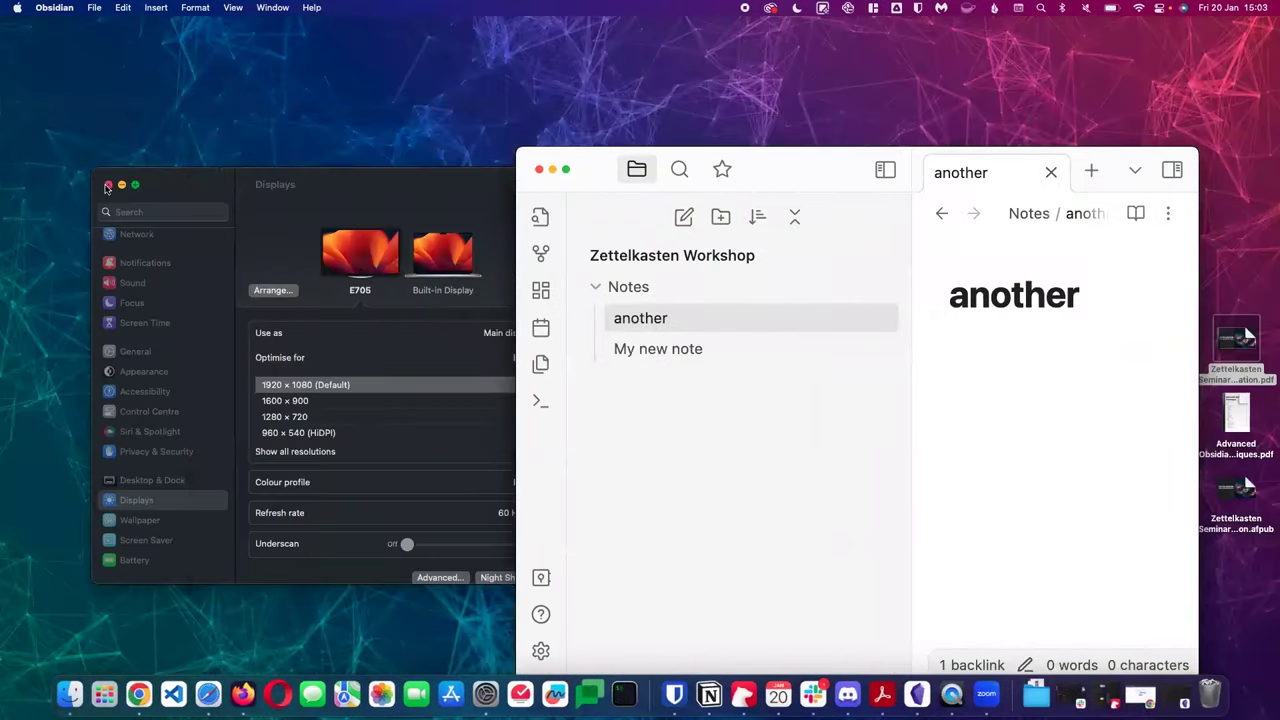
click(108, 189)
drag(837, 169, 340, 119)
drag(520, 87, 549, 124)
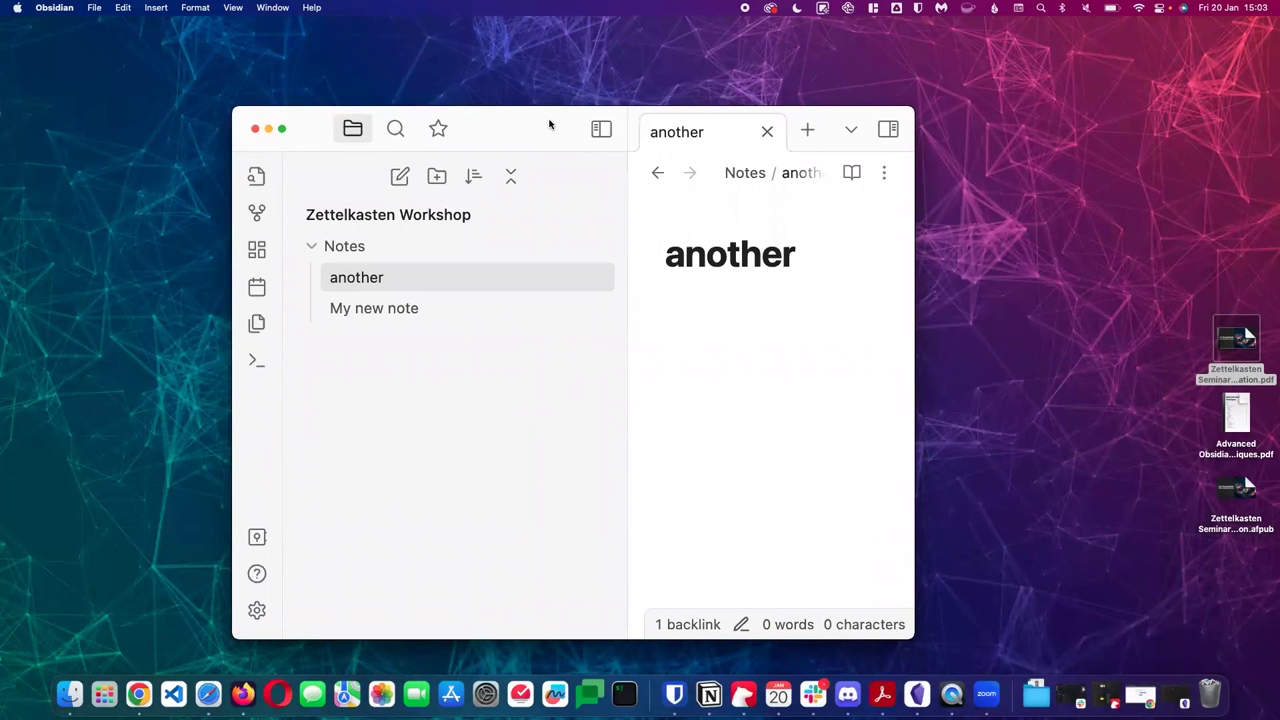
Reopen the Files & Links settings and widen the vault window so the options have more room
click(256, 612)
scroll(669, 471, down, 3)
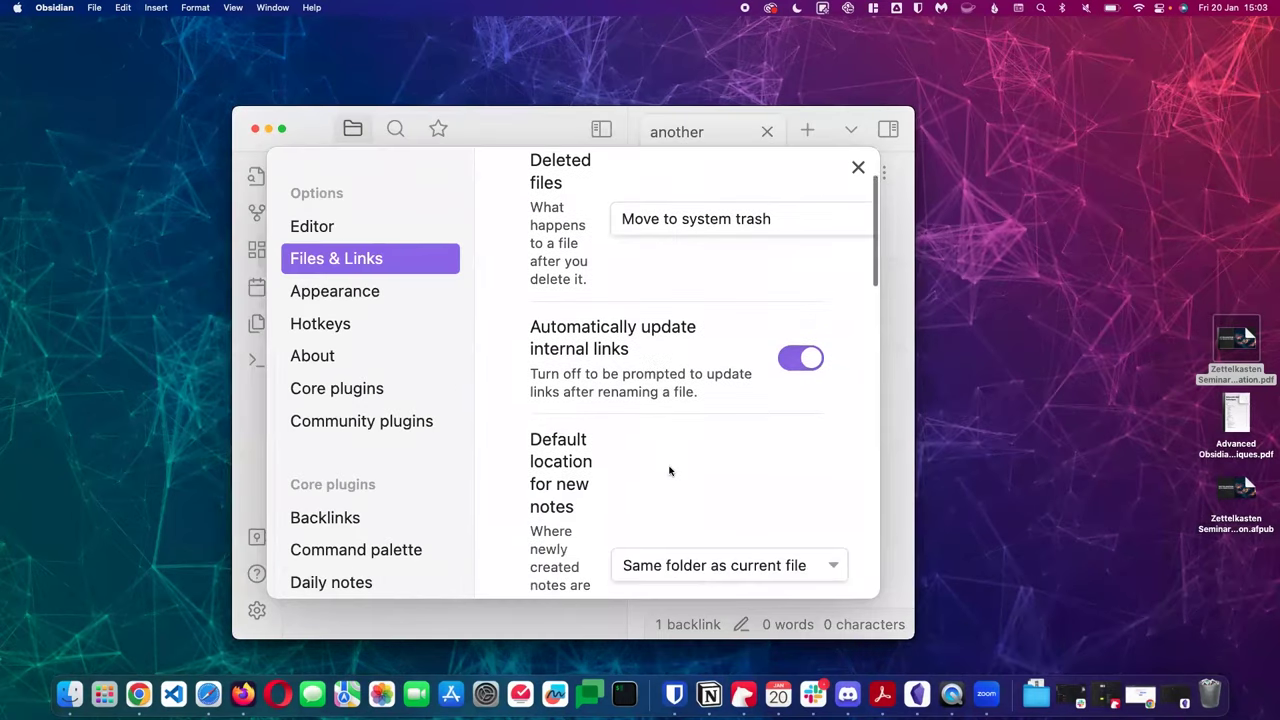
scroll(795, 321, up, 2)
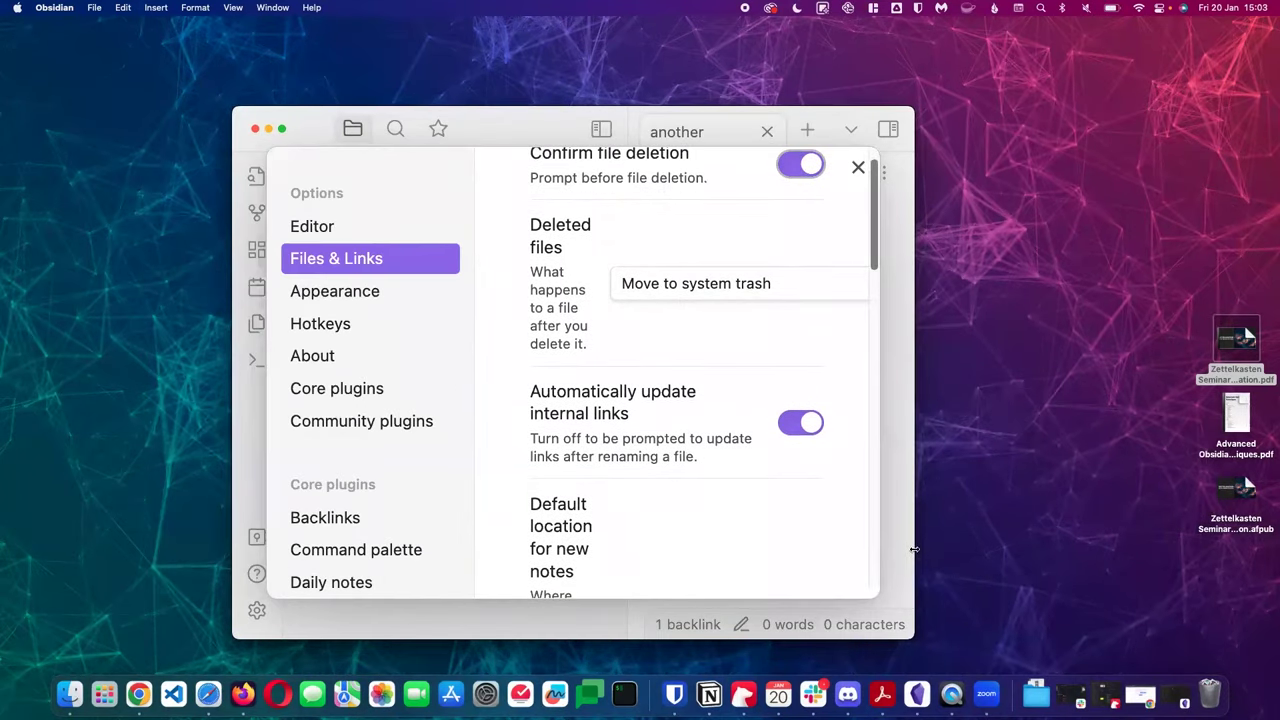
drag(1063, 550, 1175, 542)
Review the attachment location choices, keep "In subfolder under current folder" selected, and close the settings
scroll(700, 458, down, 5)
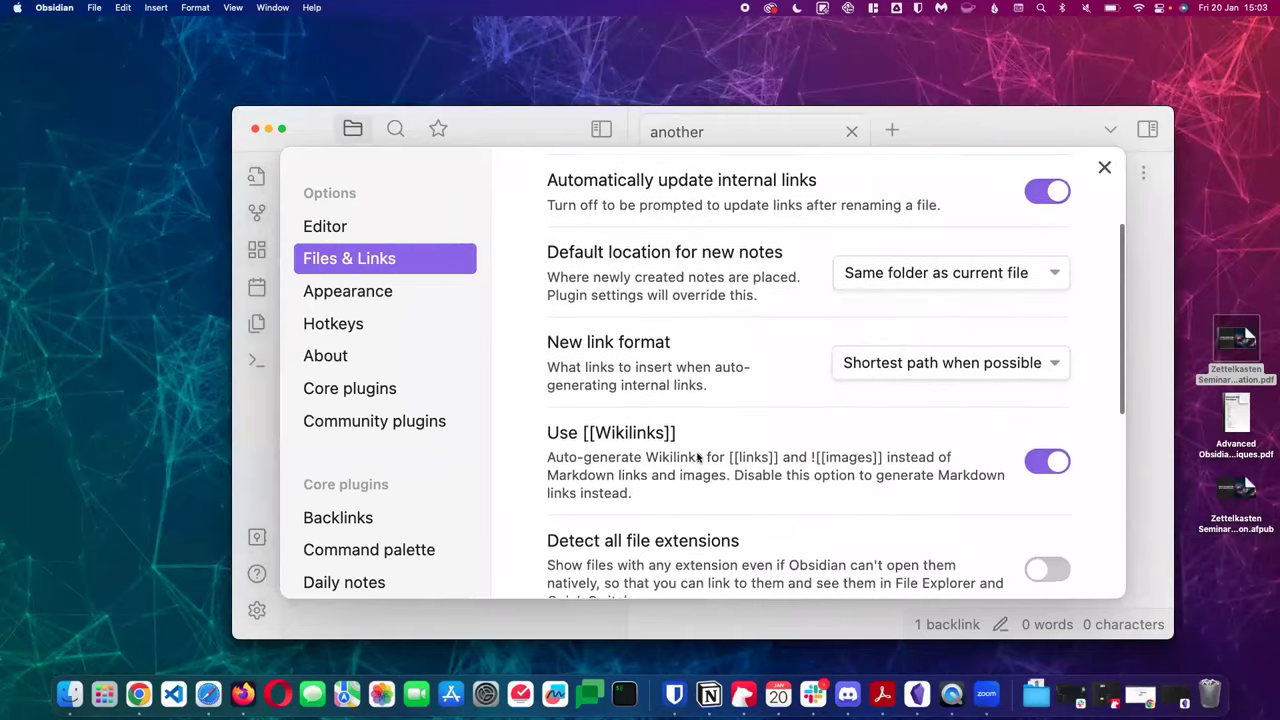
scroll(697, 457, down, 2)
scroll(900, 360, up, 2)
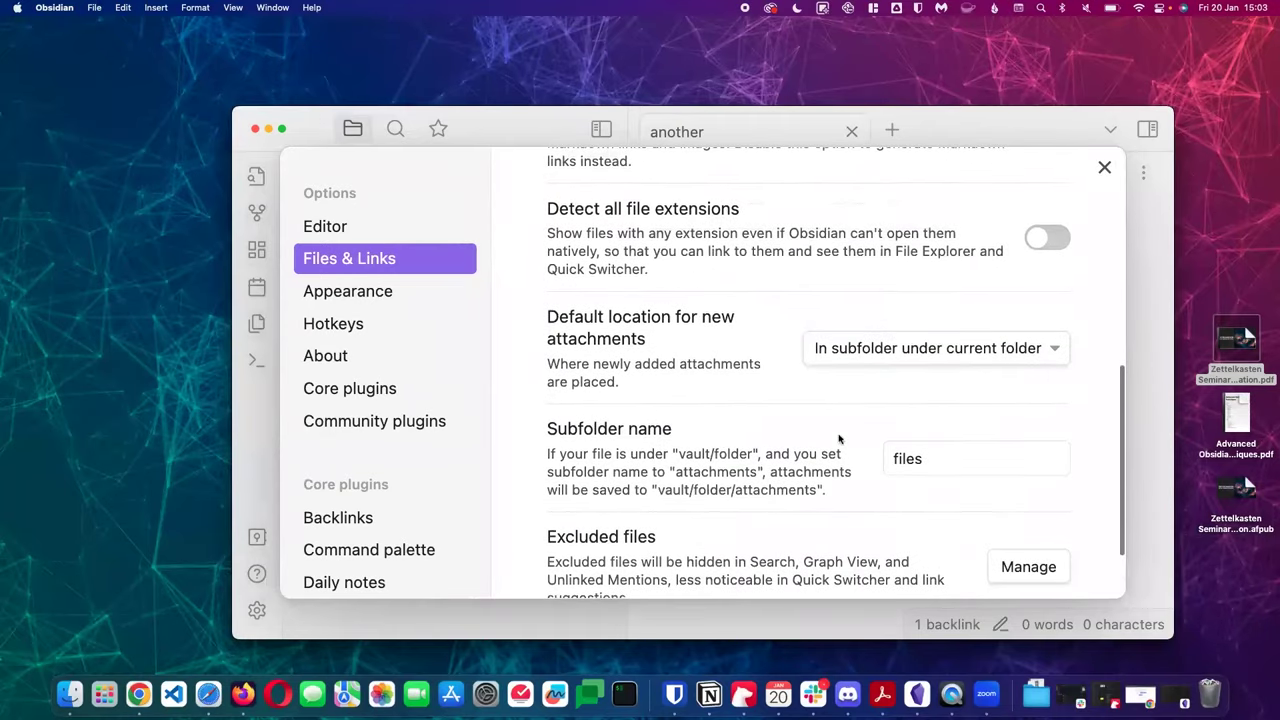
click(922, 355)
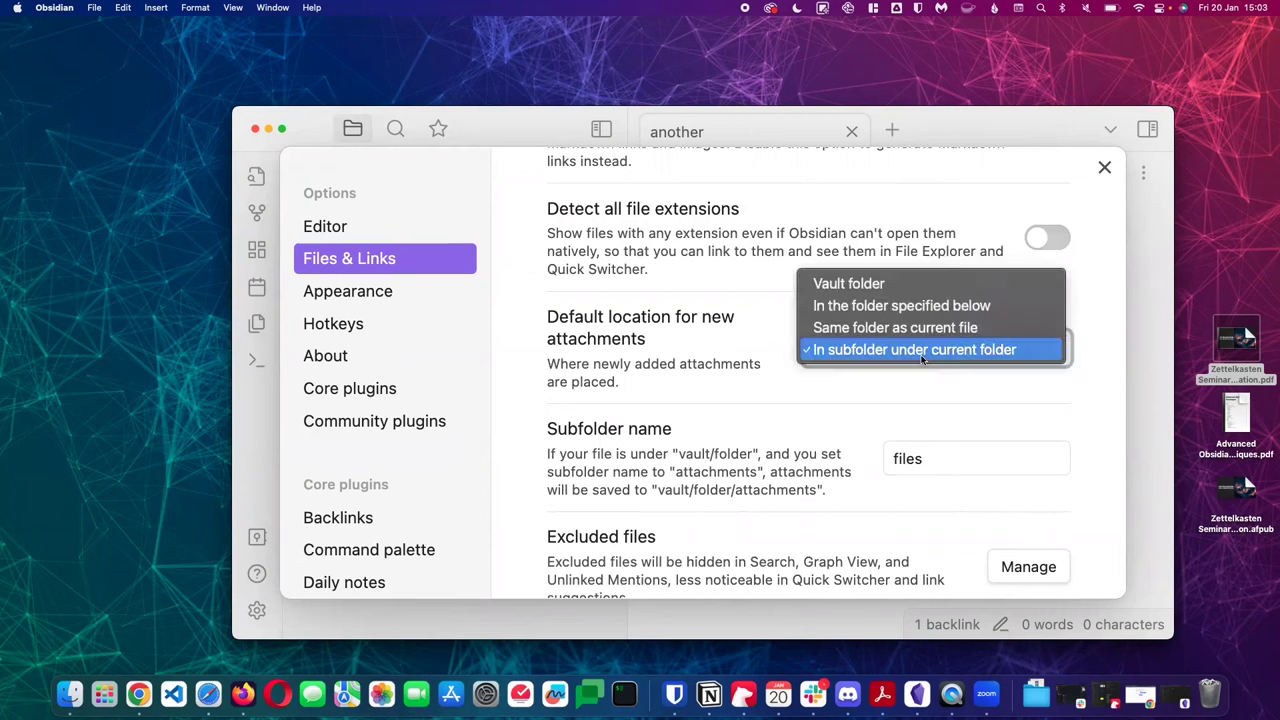
click(922, 352)
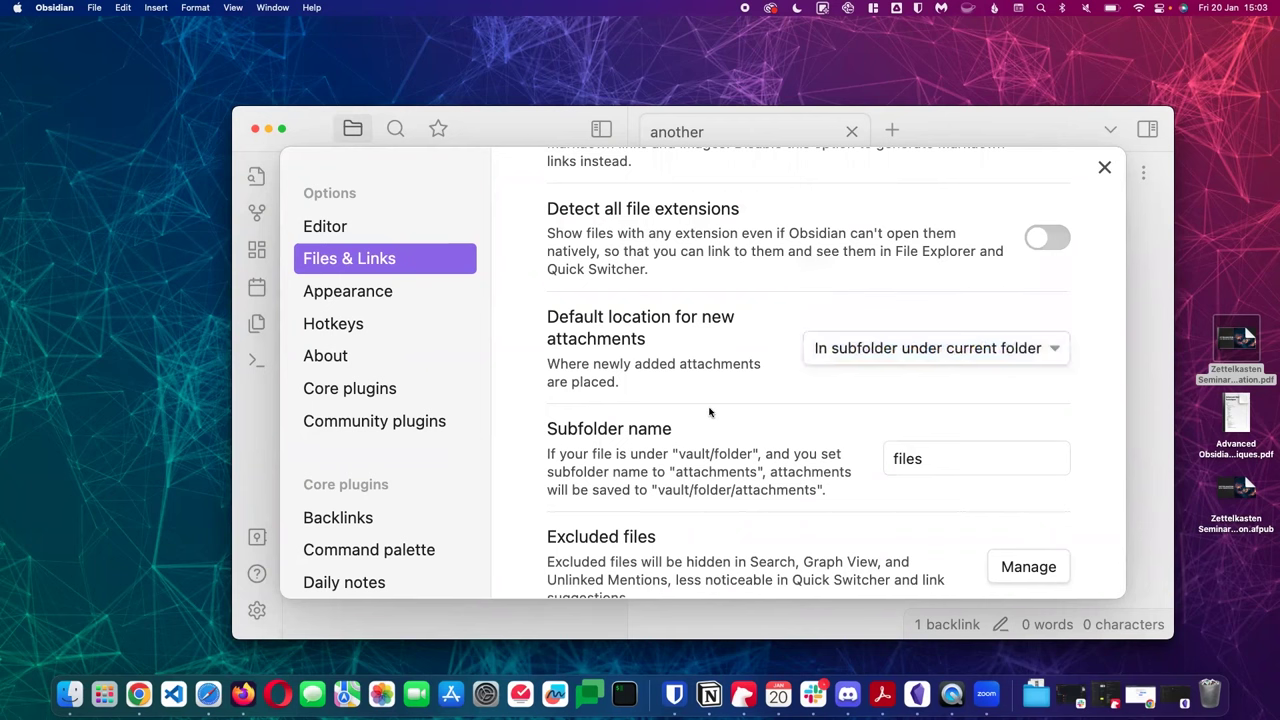
click(1105, 167)
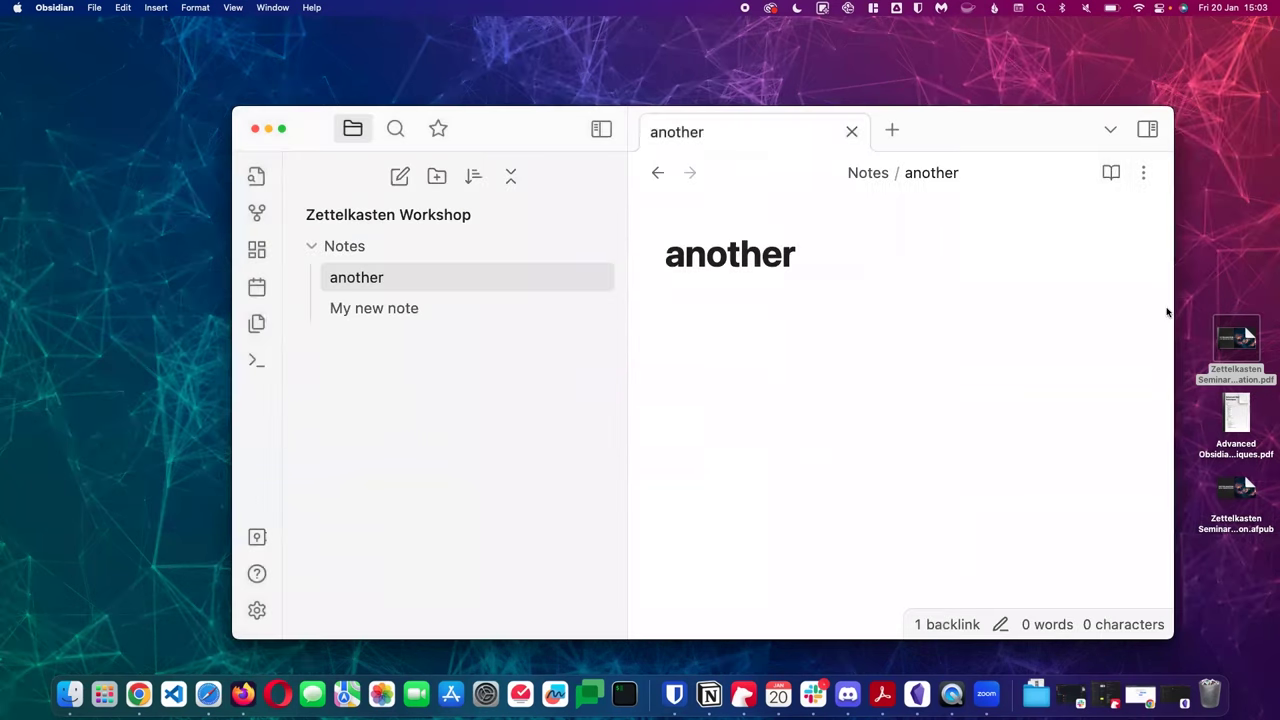
Embed the desktop file Zettelkasten Seminar Presentation.pdf in the note "another"
click(1243, 334)
drag(1245, 336, 726, 323)
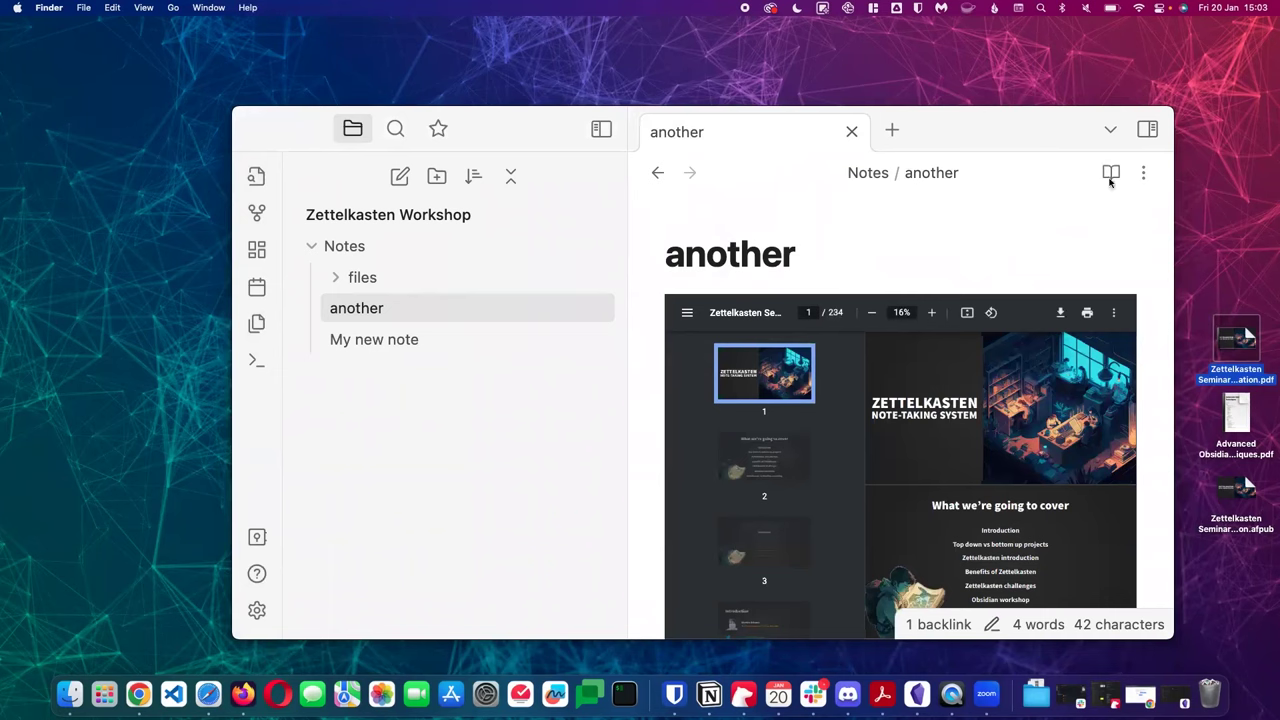
click(976, 209)
click(857, 254)
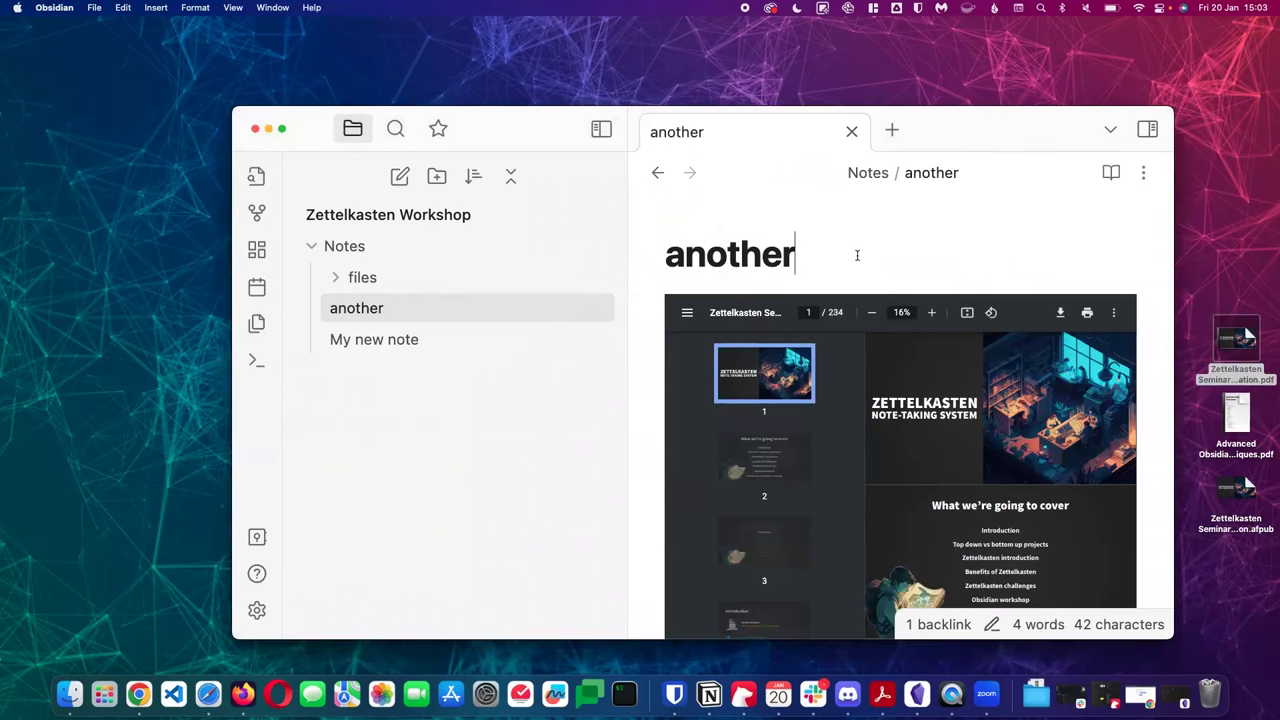
In the Editor settings, keep Editing view as the default view for new tabs and set the default editing mode to Source mode
click(257, 610)
click(362, 228)
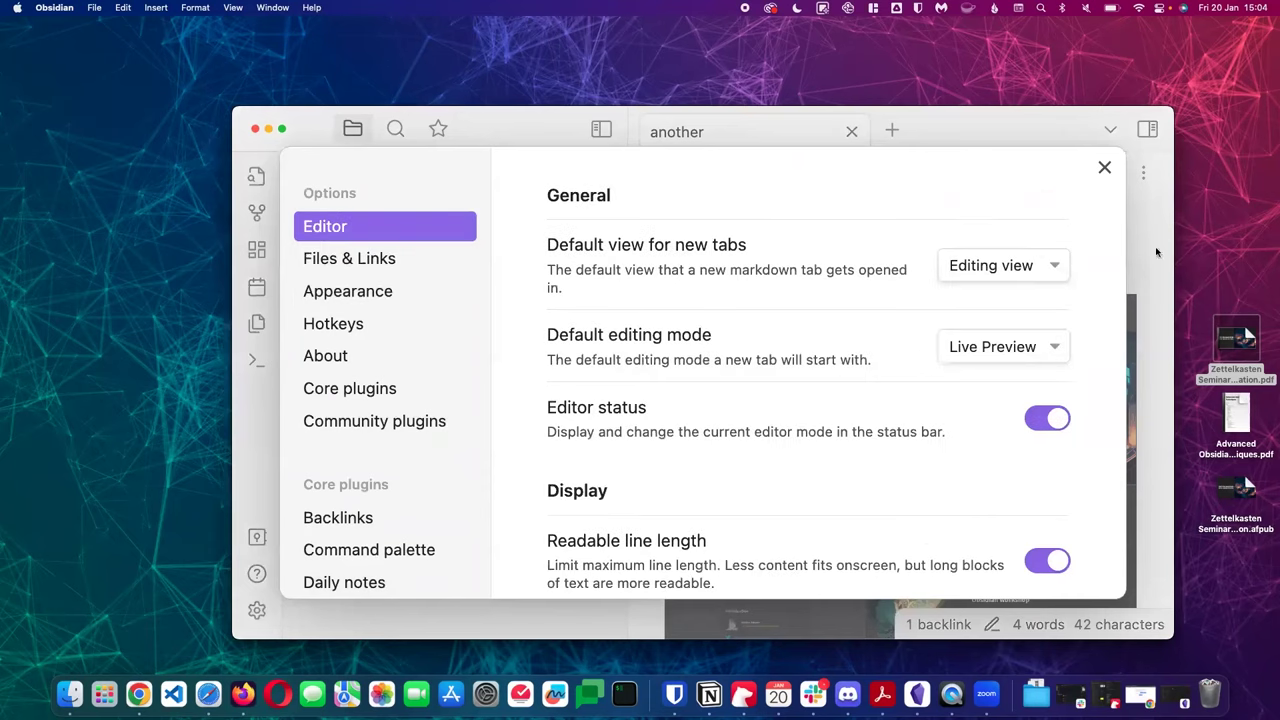
click(1028, 254)
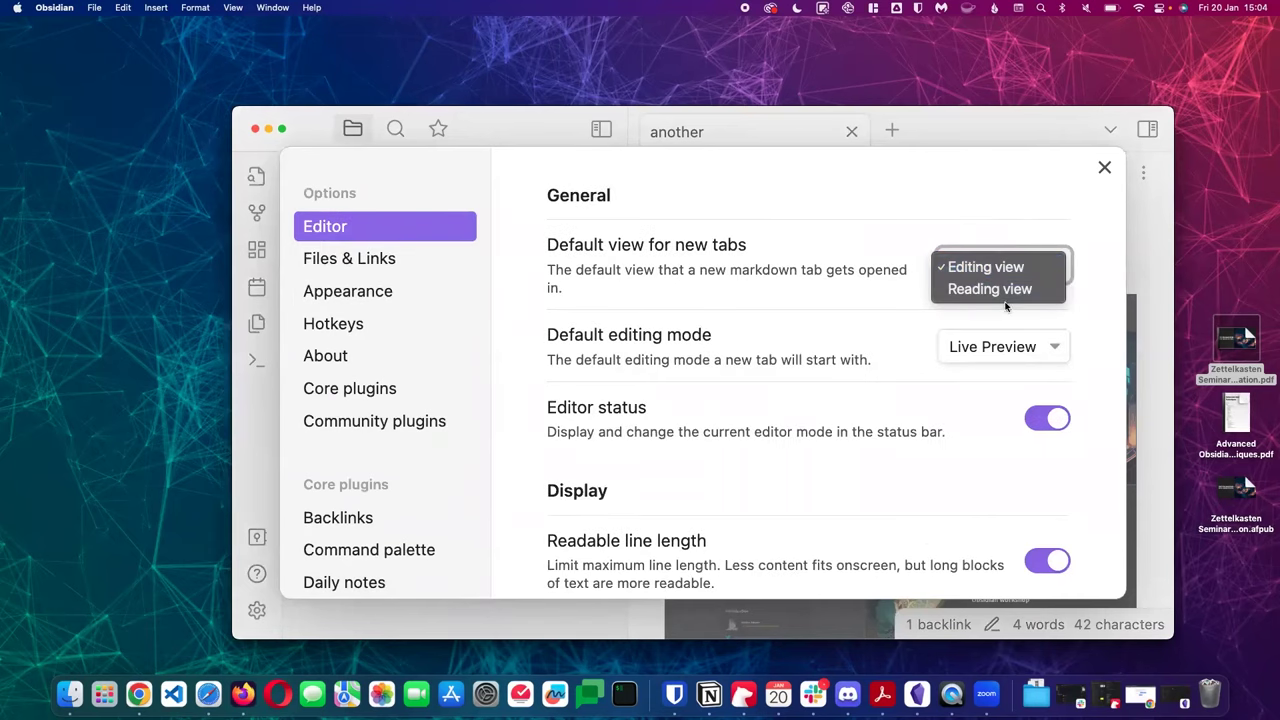
click(808, 220)
click(986, 352)
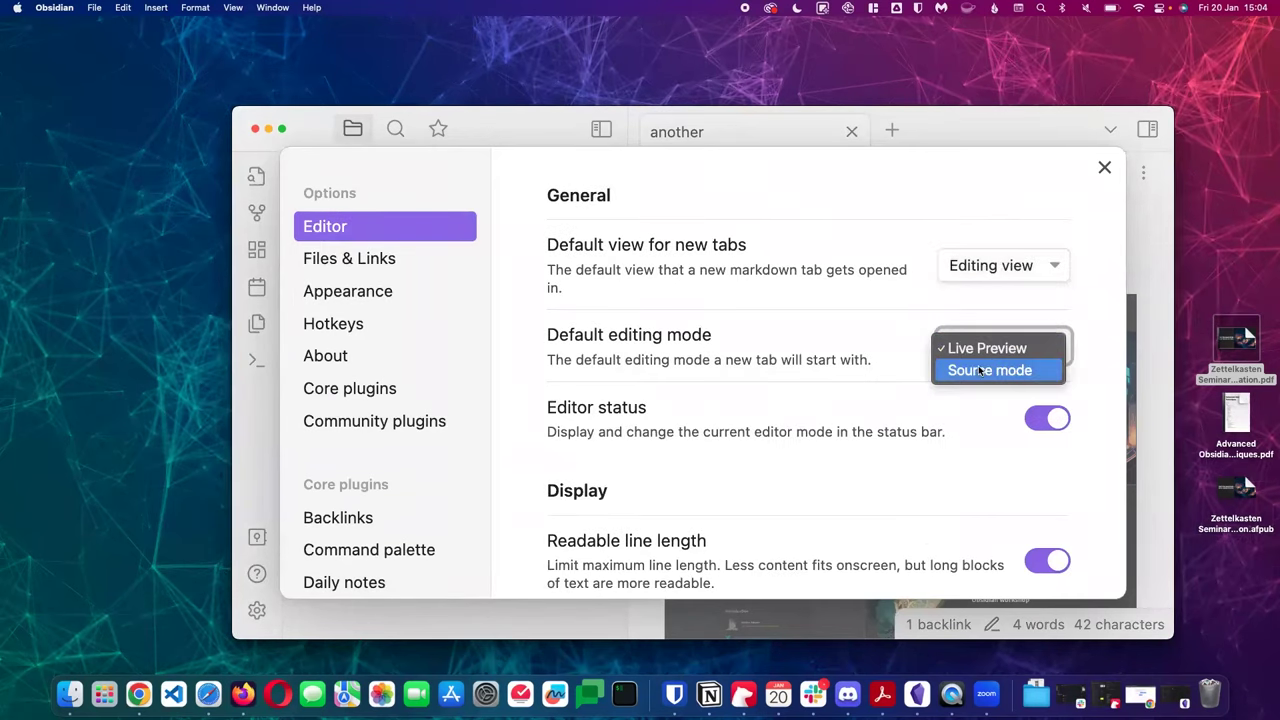
click(981, 370)
click(1104, 167)
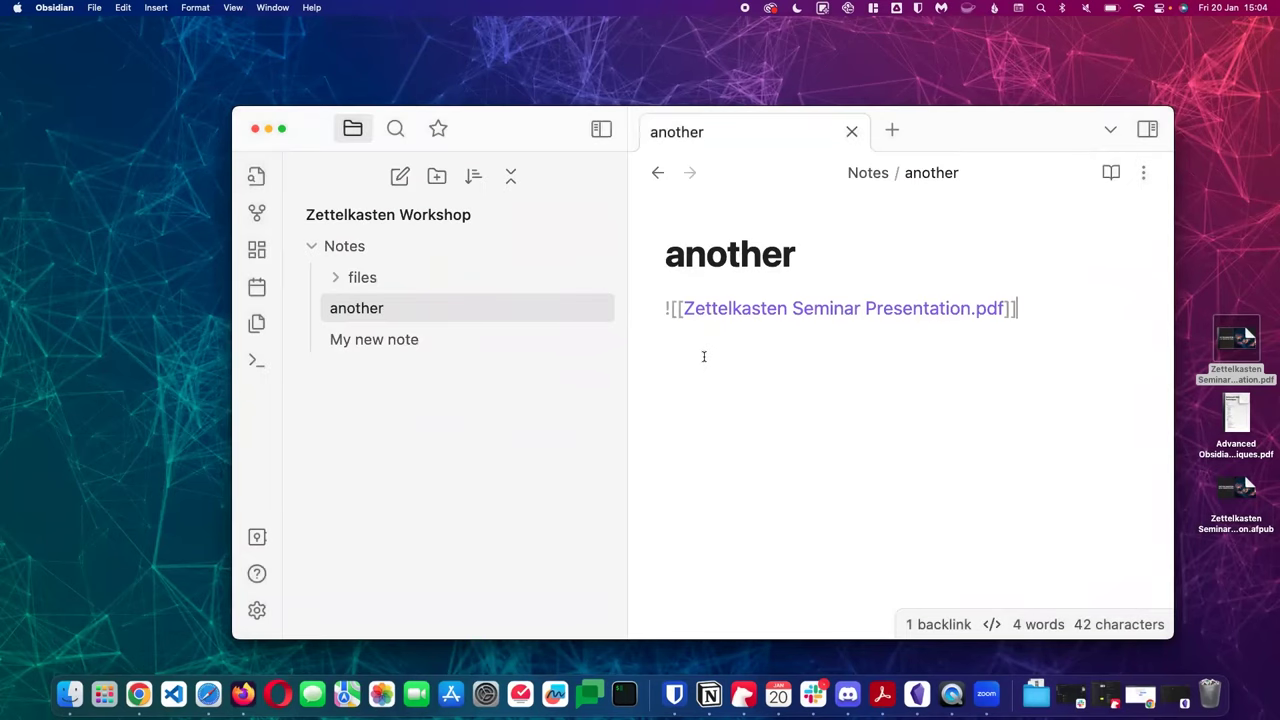
Expand the files folder to check the stored PDF, preview its embed in reading view, and return to editing
click(345, 277)
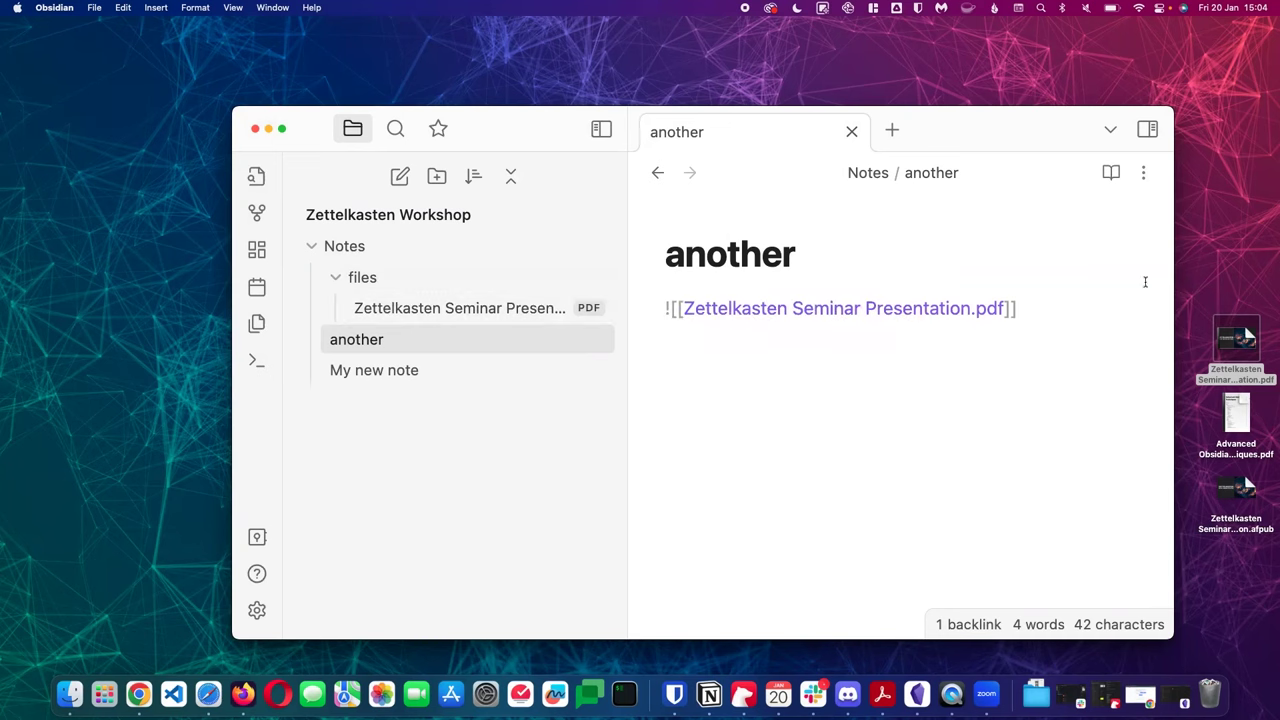
click(1110, 173)
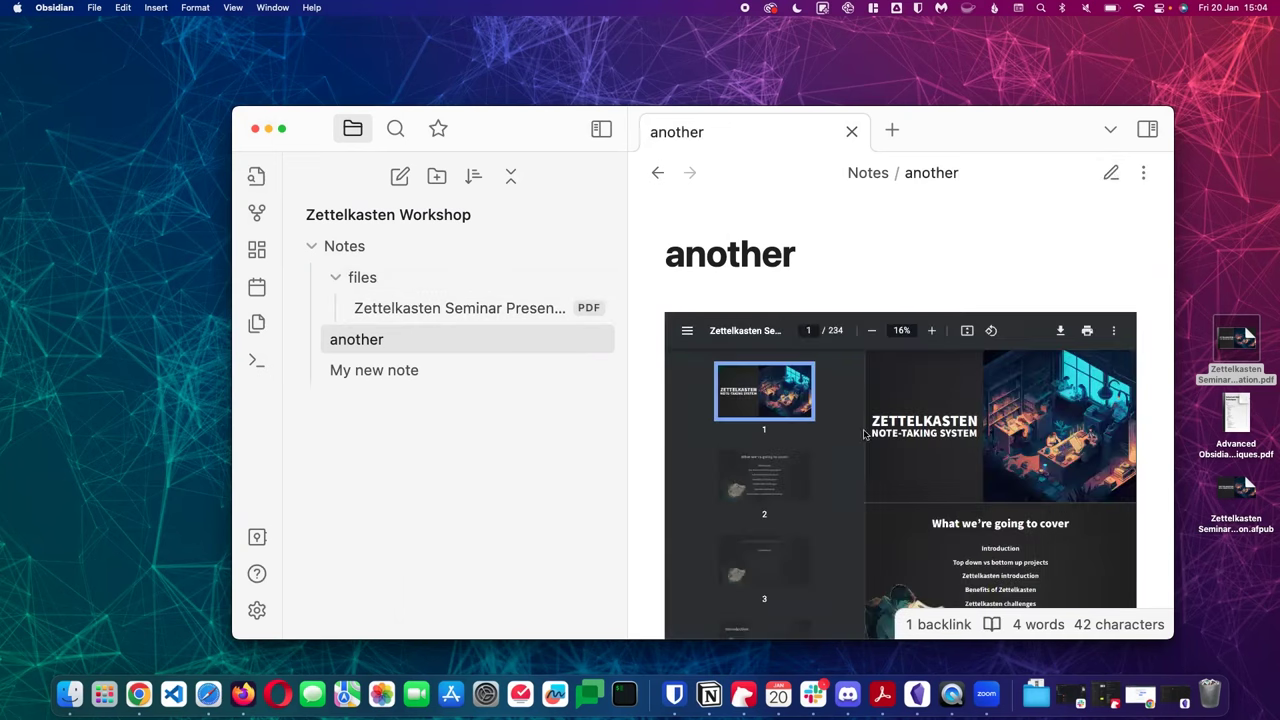
click(1110, 173)
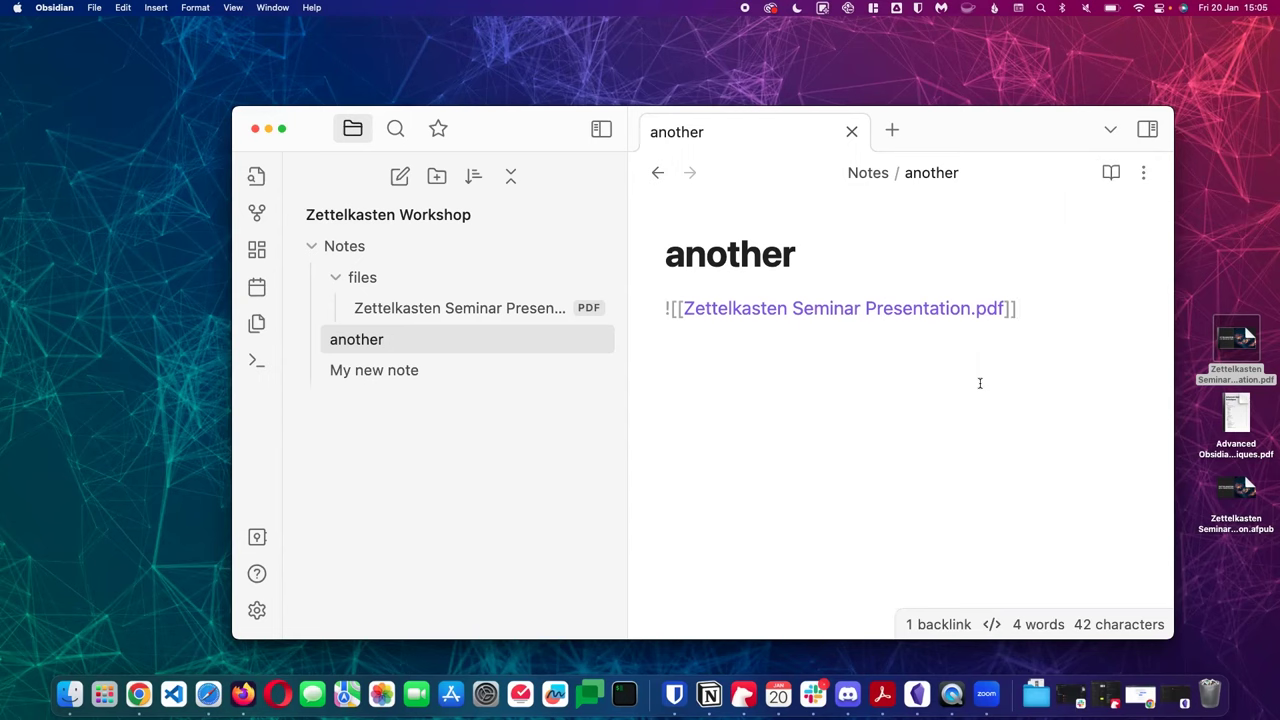
Add two line breaks to the note "another", preview the embedded PDF in reading view, and return to editing
key(Return)
key(Return)
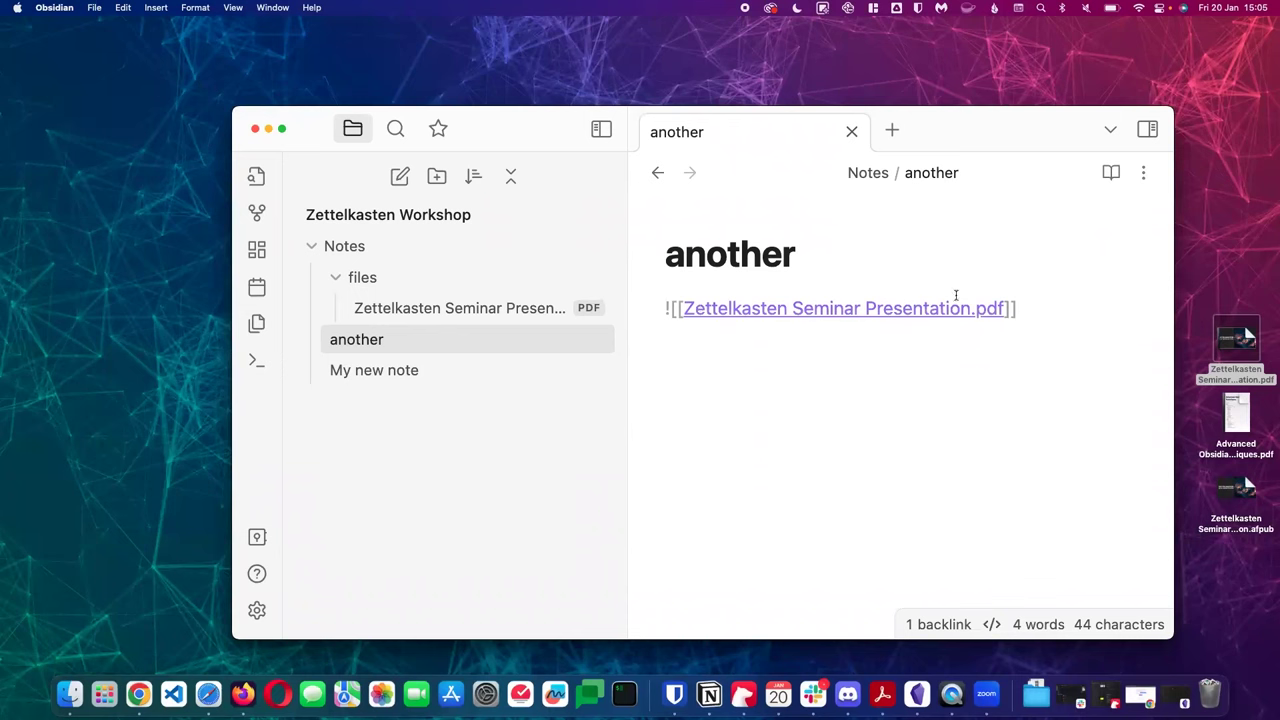
click(789, 286)
click(1110, 173)
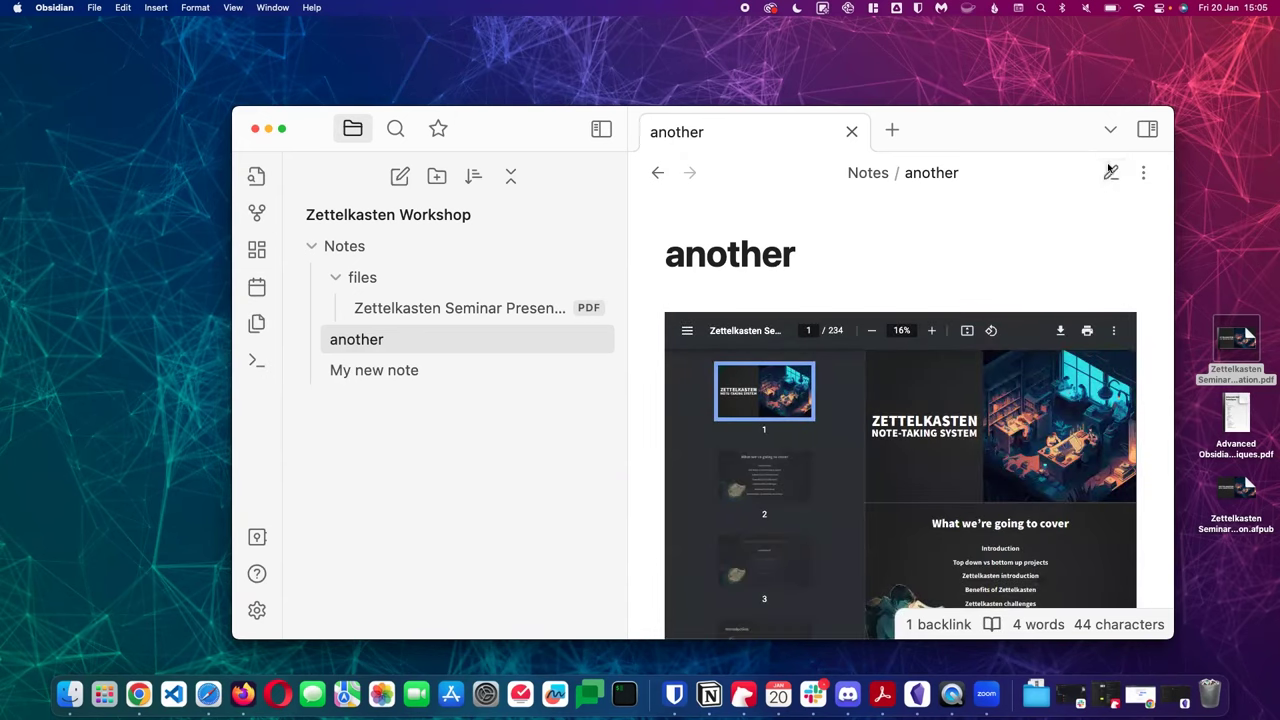
click(1110, 173)
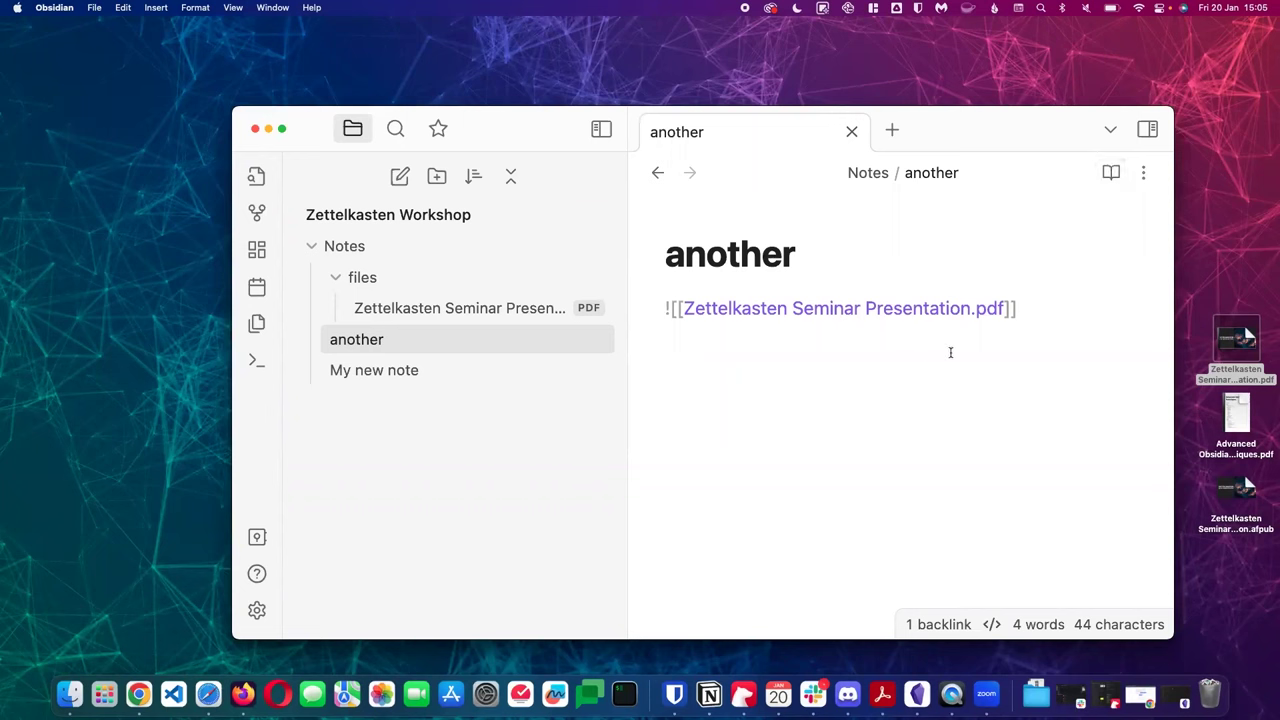
Add the text "asefasdf" below the PDF embed in the note "another", followed by two line breaks
text(asefasdf)
key(Return)
key(Return)
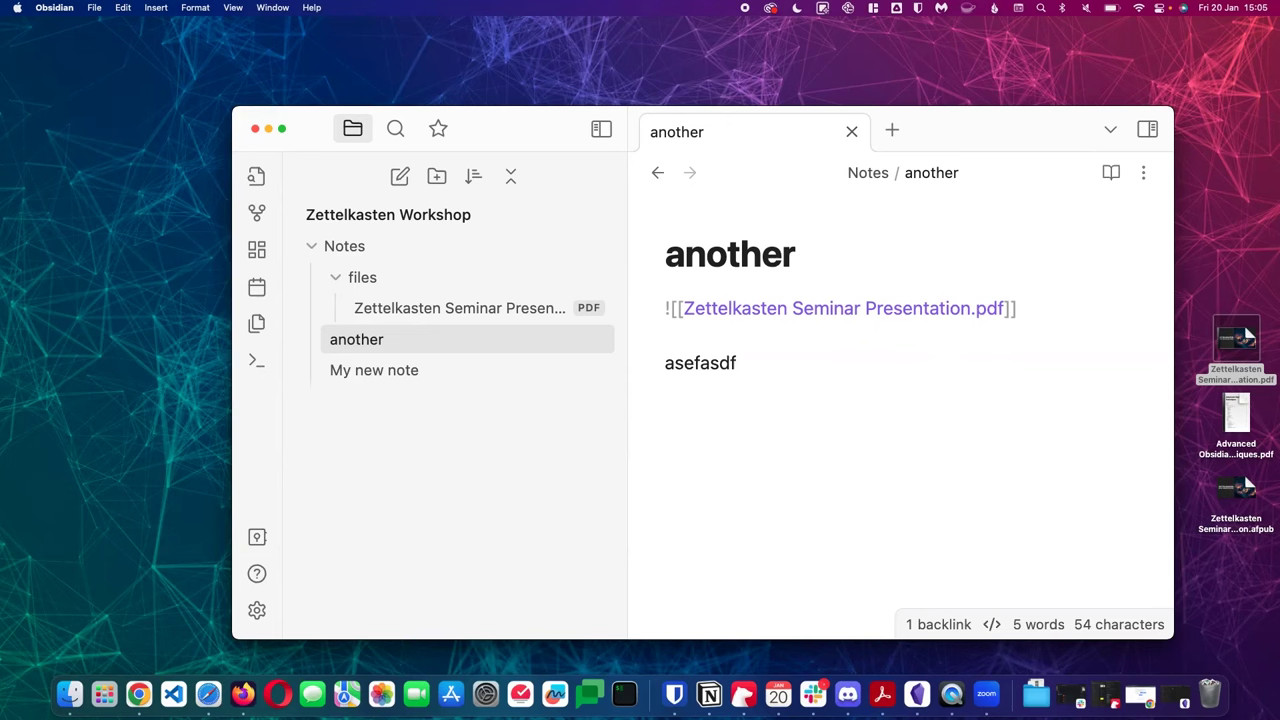
Reveal the files folder in Finder, expand it to check the stored PDF, and close Finder to return to Obsidian
right_click(367, 276)
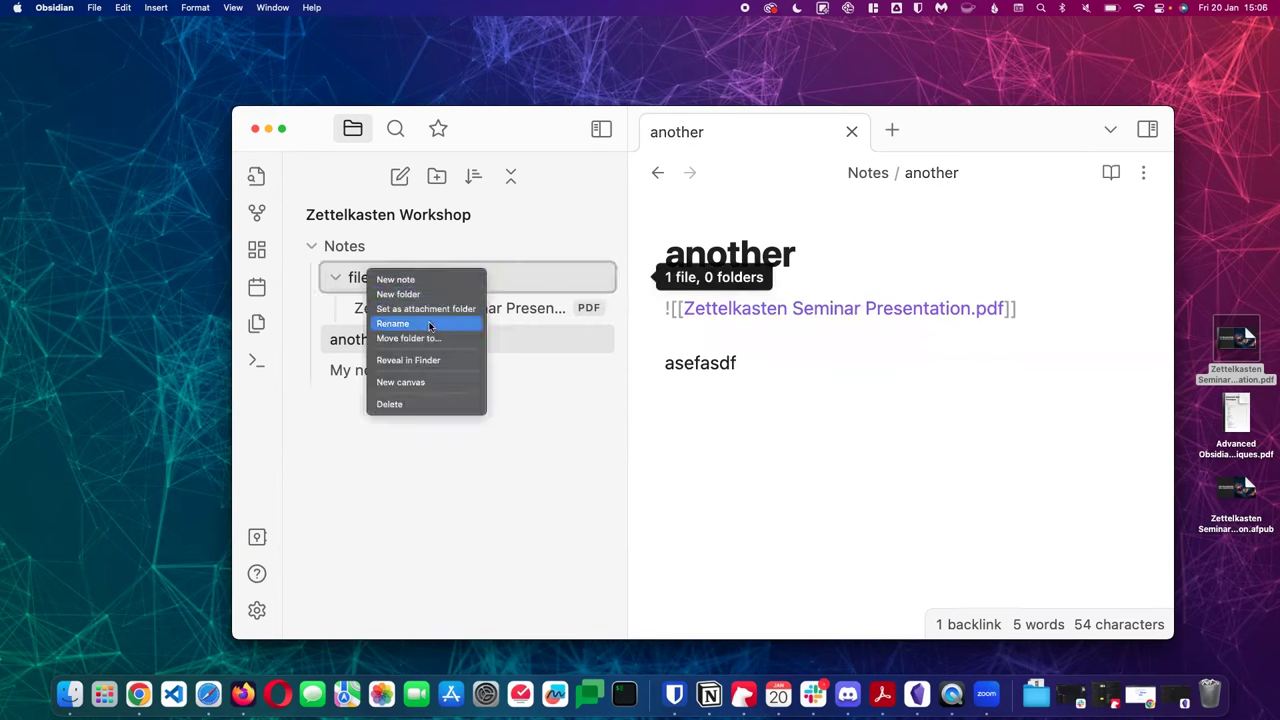
click(430, 360)
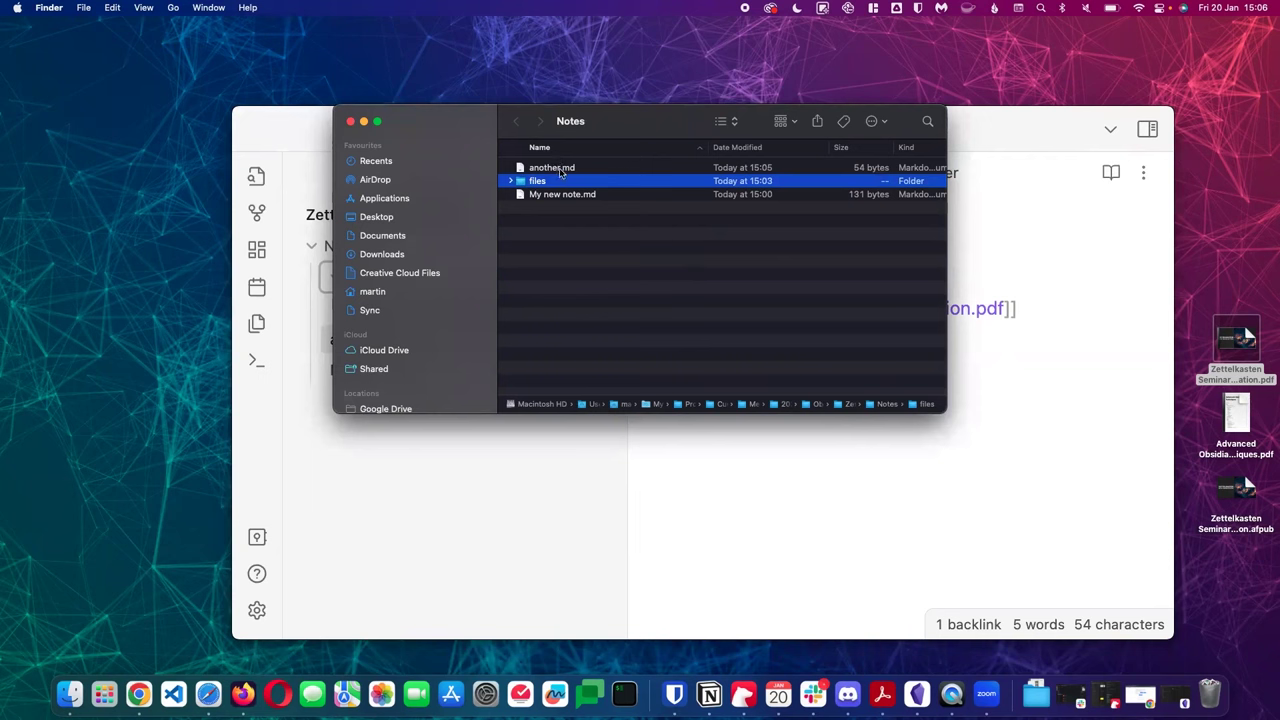
key(Right)
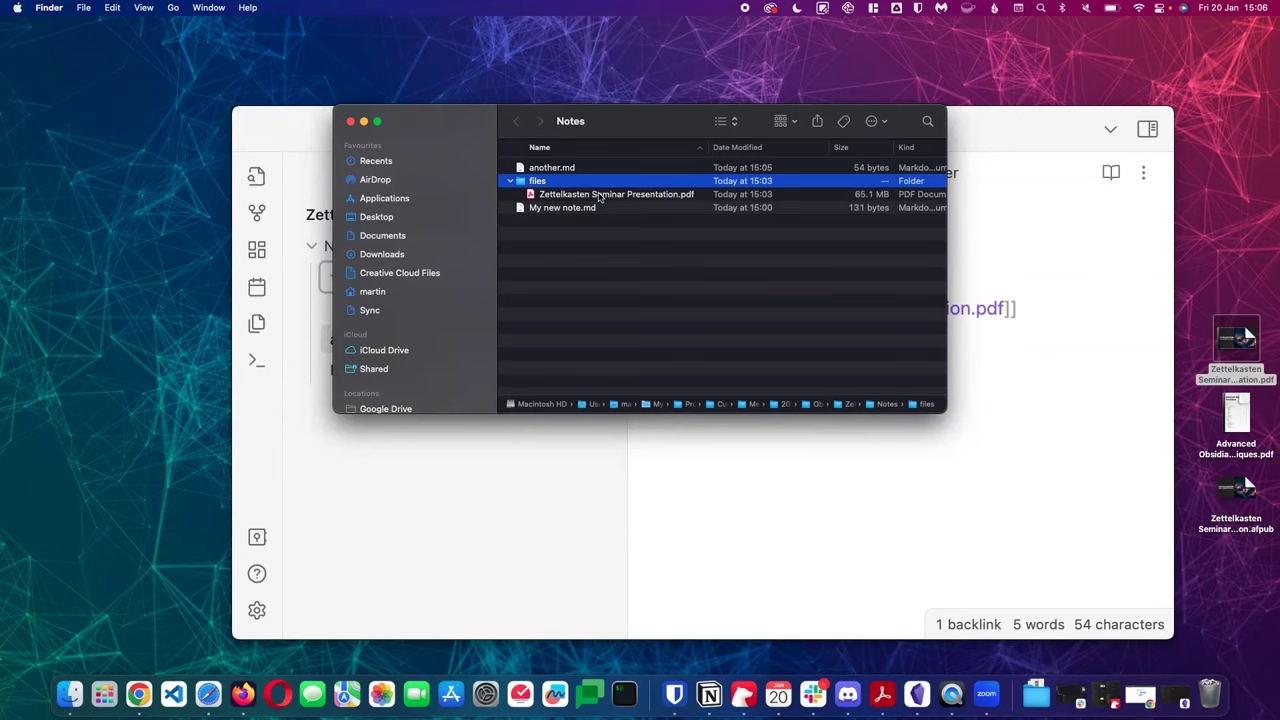
click(351, 122)
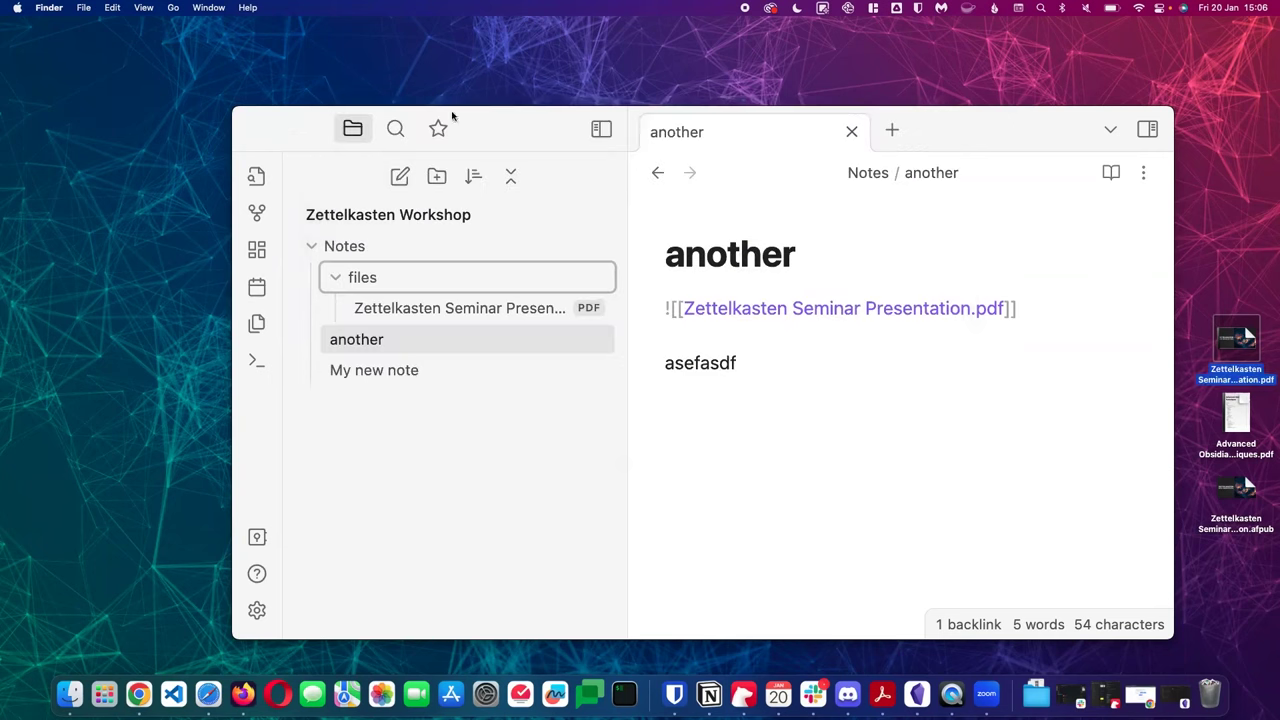
click(554, 118)
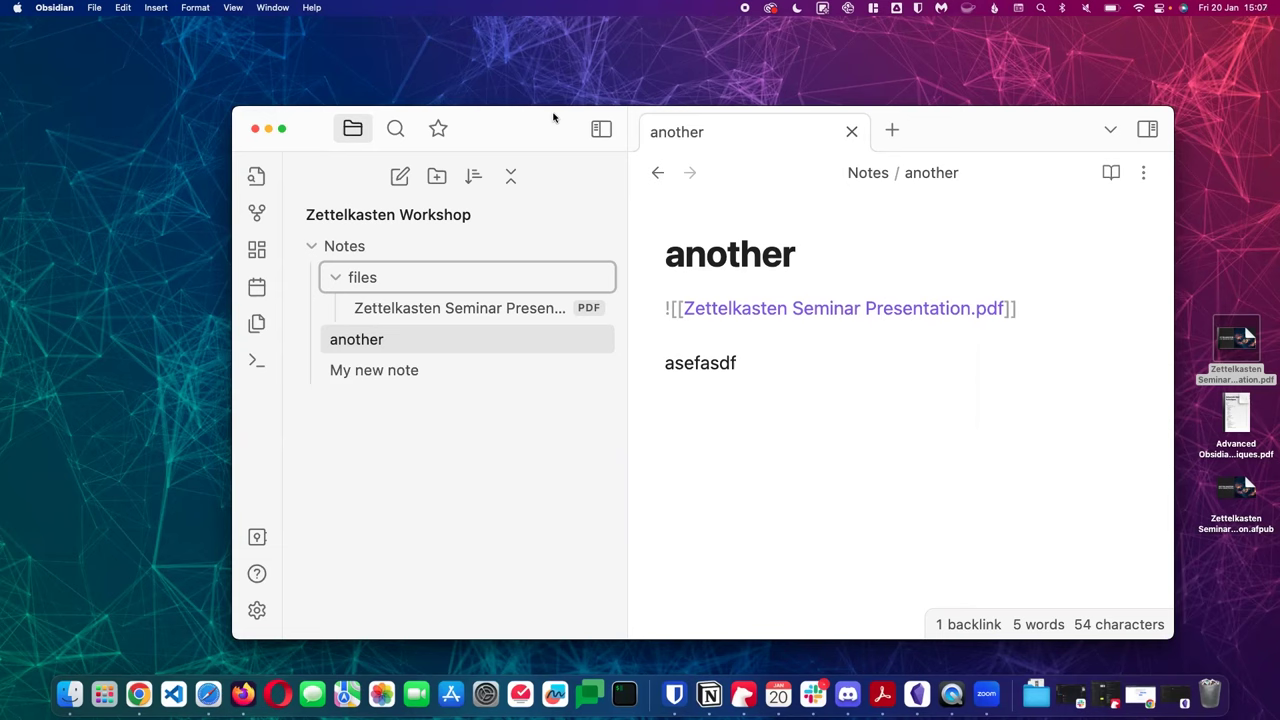
click(731, 365)
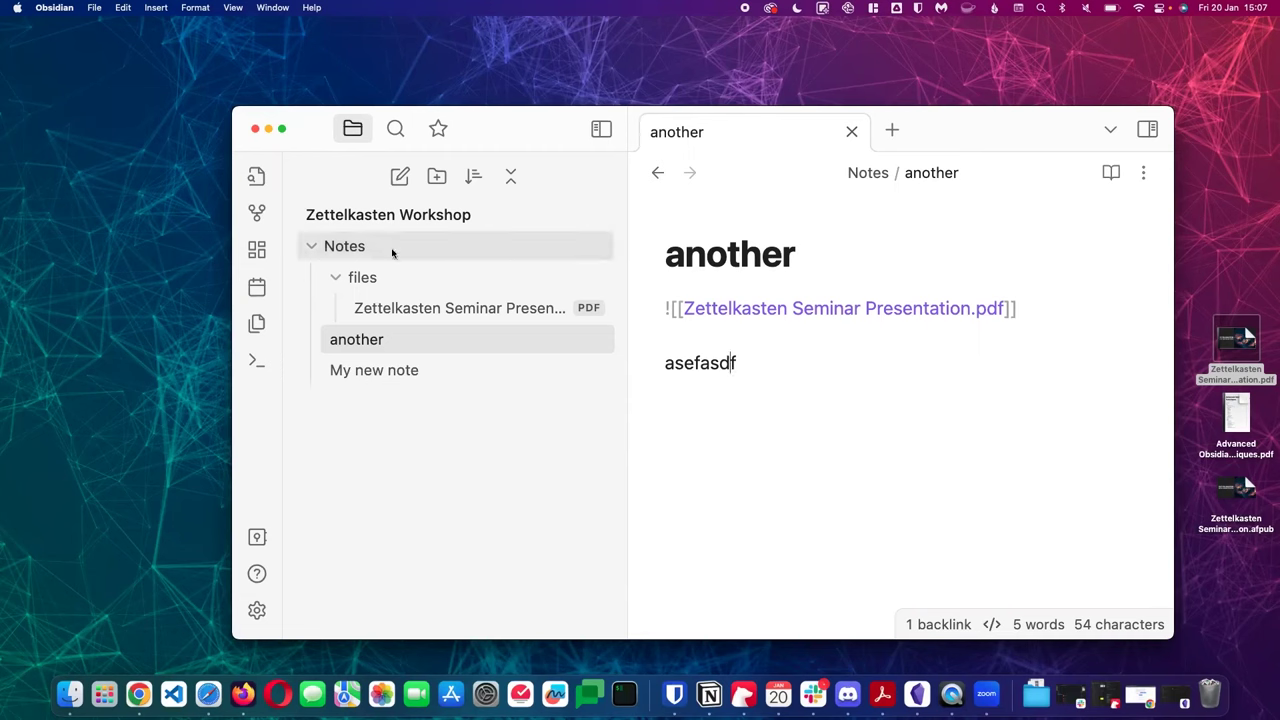
click(361, 249)
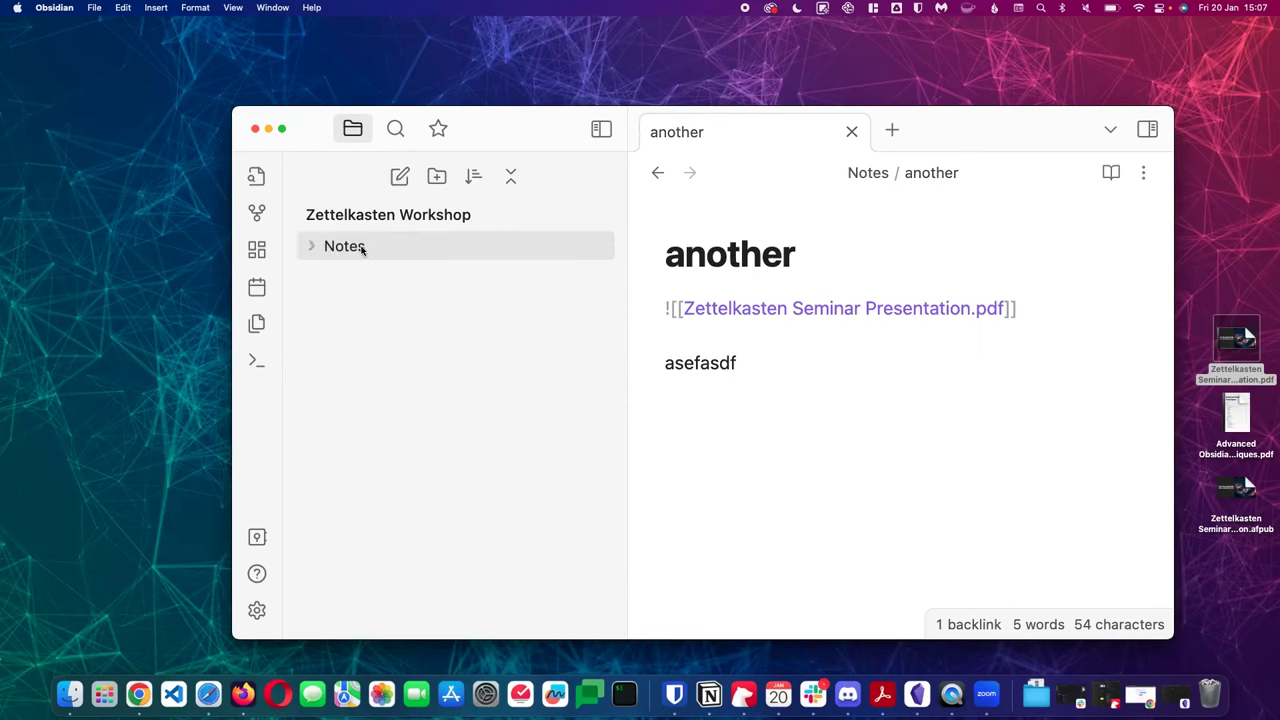
right_click(361, 249)
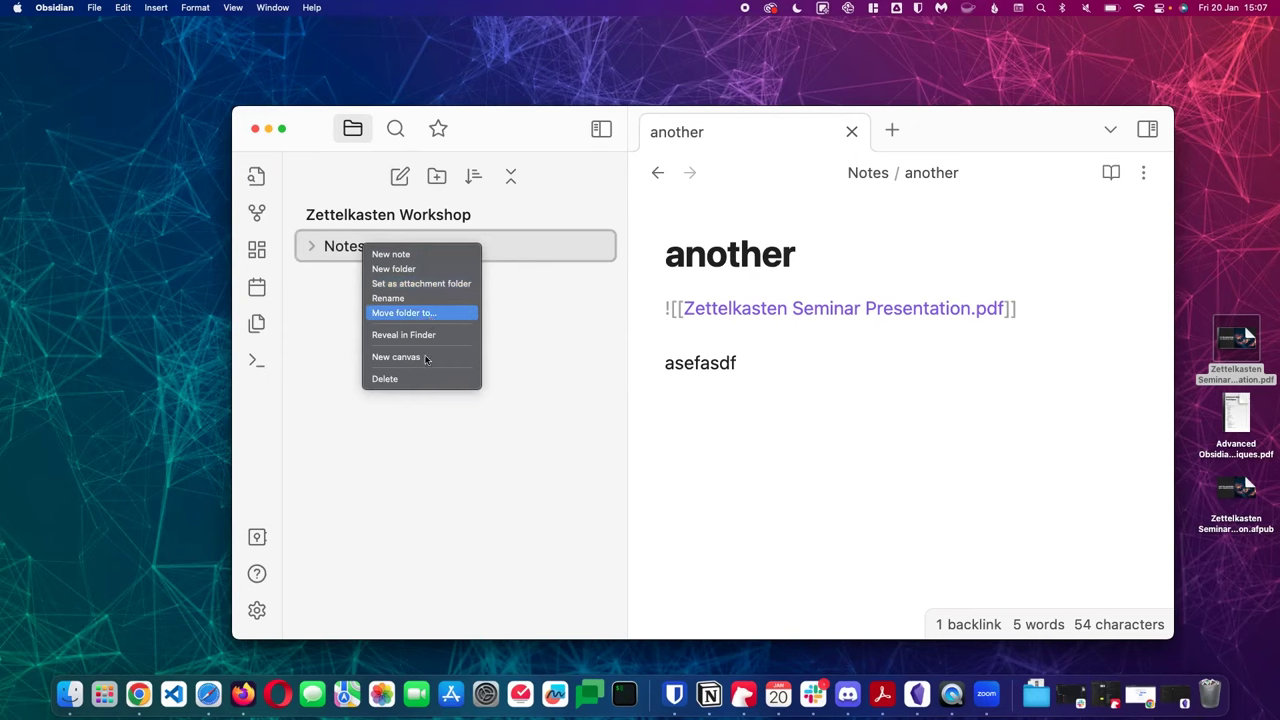
click(451, 469)
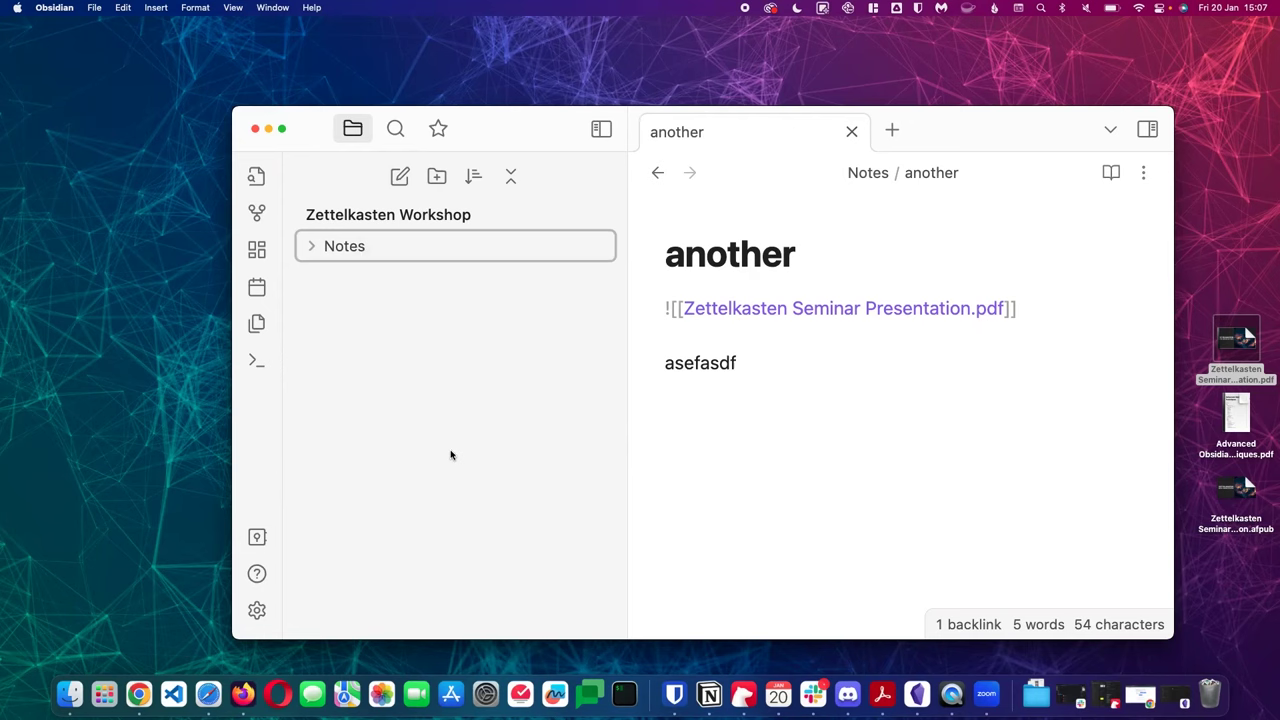
Enlarge the Obsidian window and open Zettelkasten Seminar Presentation.pdf from the files folder in a new tab
double_click(980, 133)
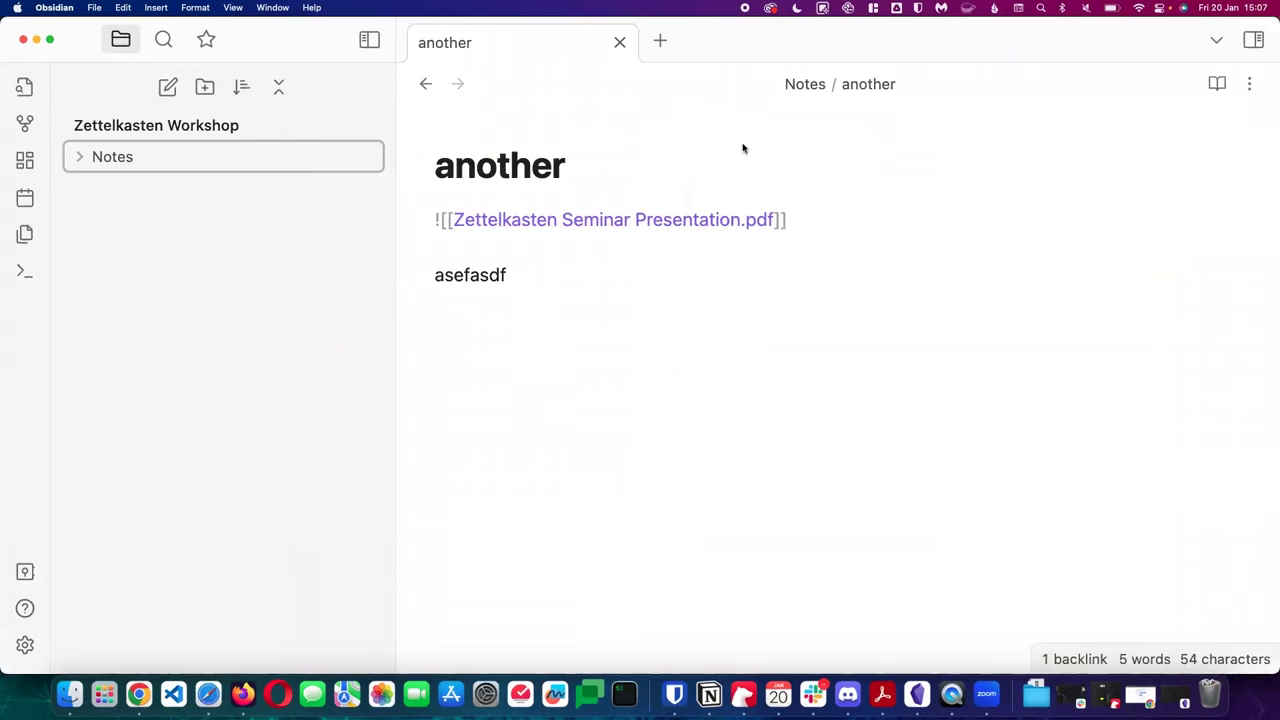
drag(1077, 16, 1072, 76)
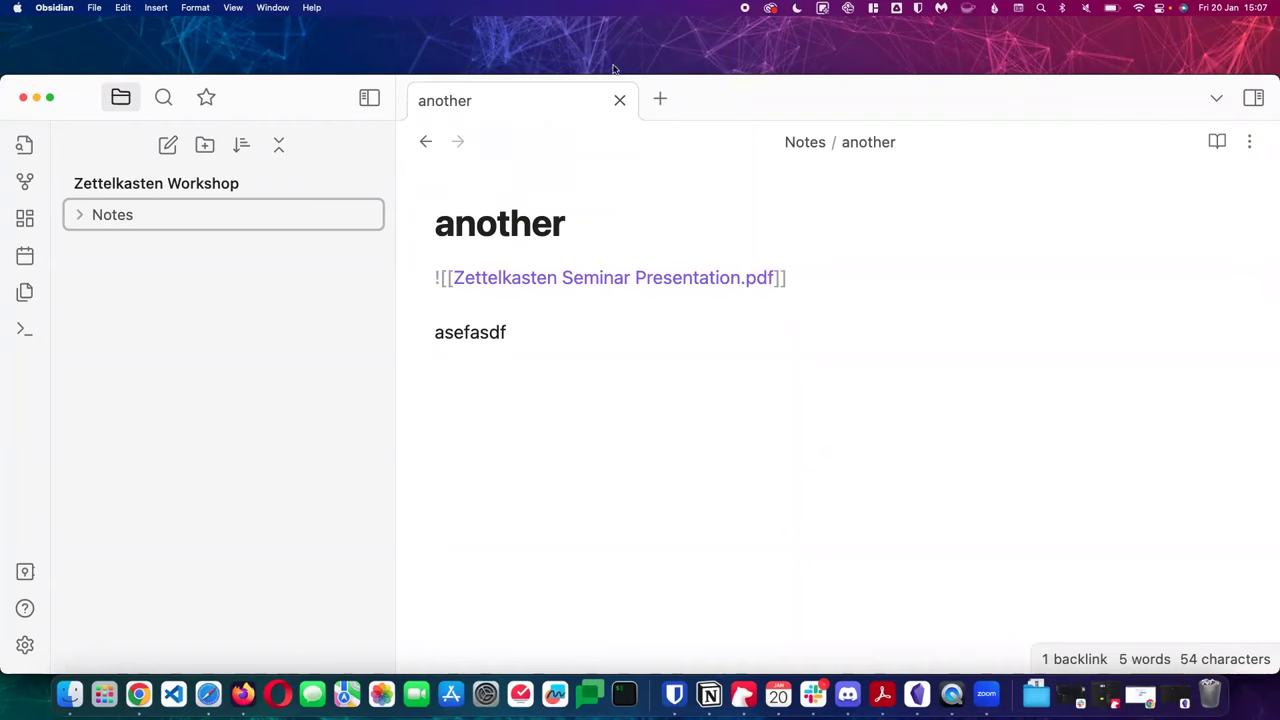
click(656, 98)
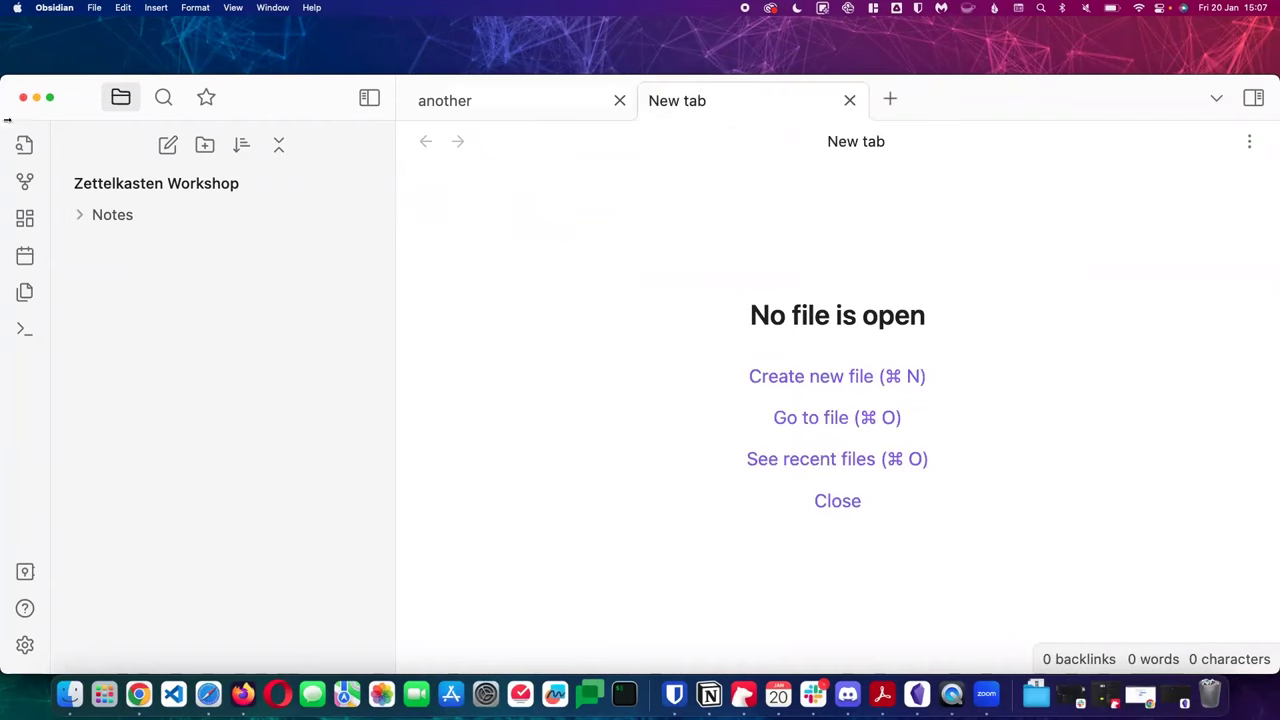
click(79, 214)
drag(153, 286, 745, 92)
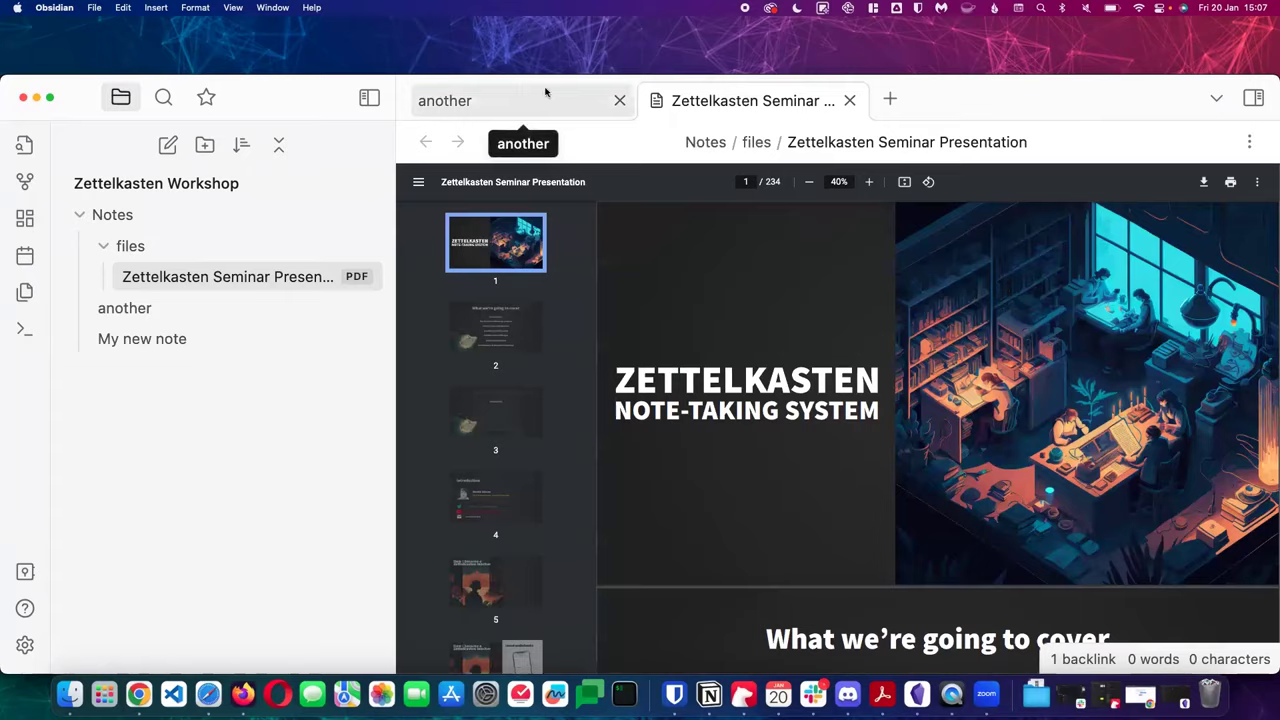
Check the tab with the note "another", return to the PDF tab, and split it off to the right of the note
click(545, 92)
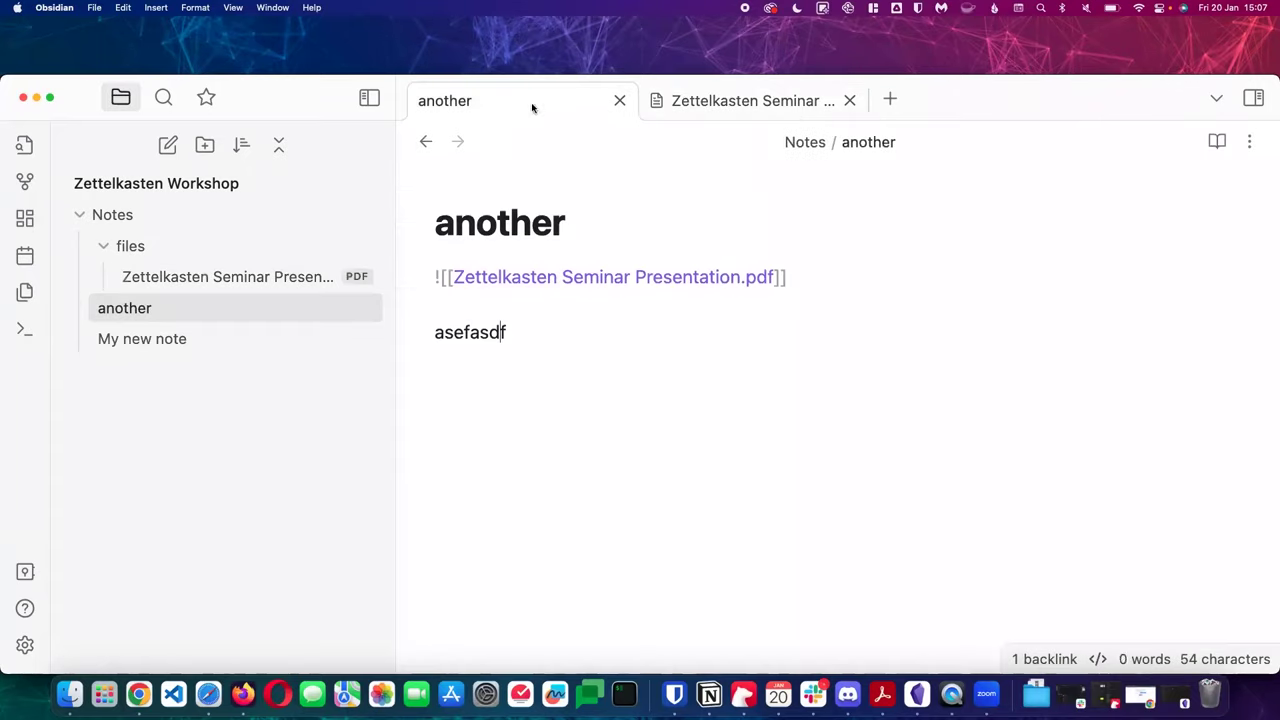
click(790, 111)
drag(753, 100, 1183, 320)
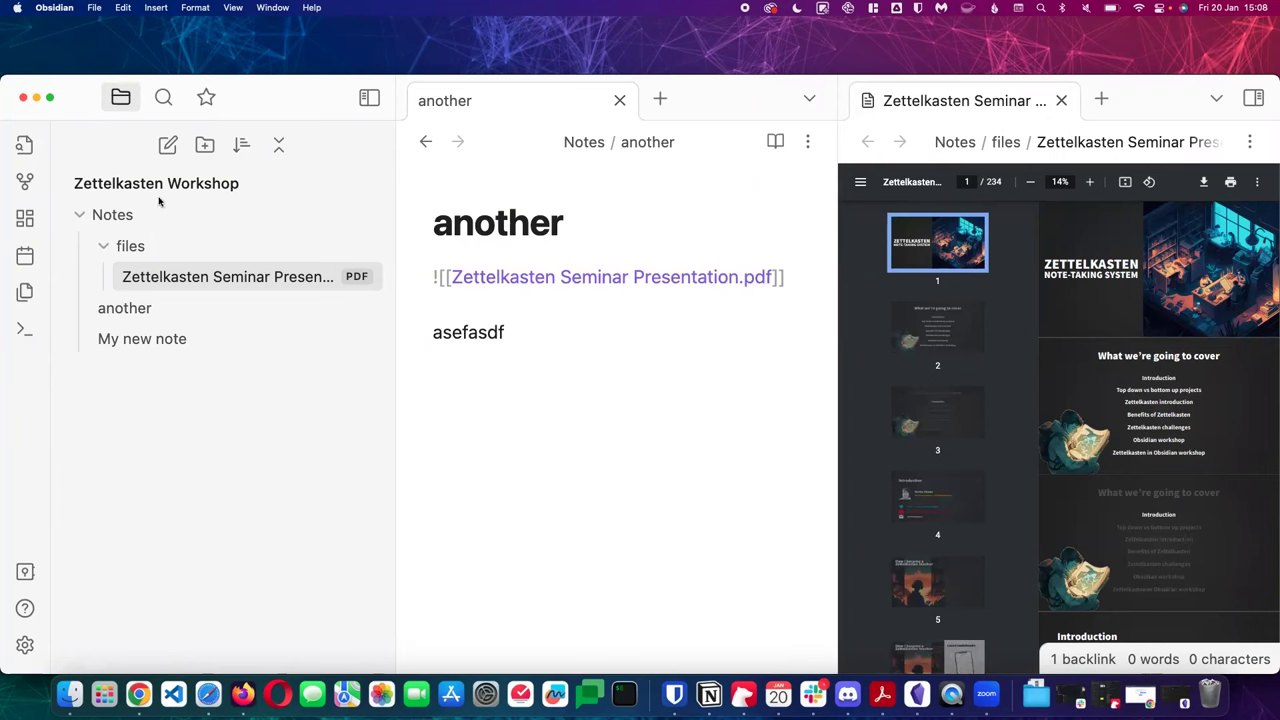
Open an empty tab beside the note "another", split it into a pane below the note, and close it again
drag(131, 307, 613, 424)
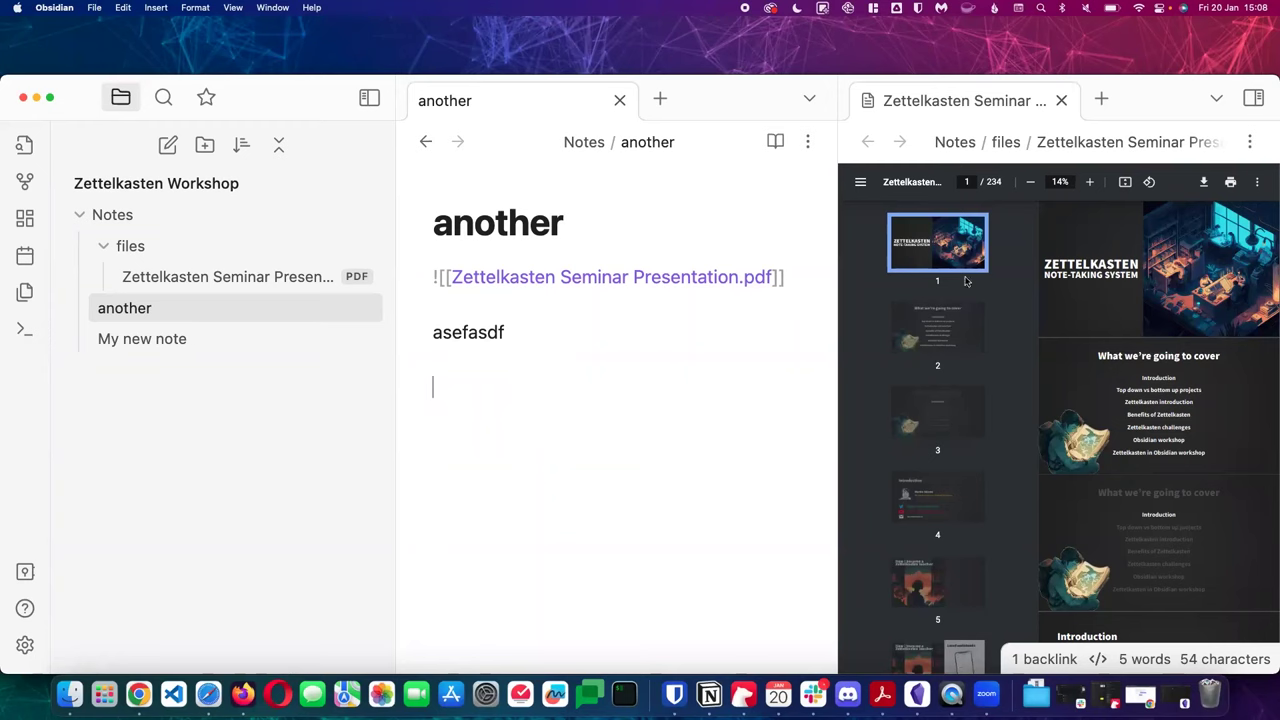
click(659, 99)
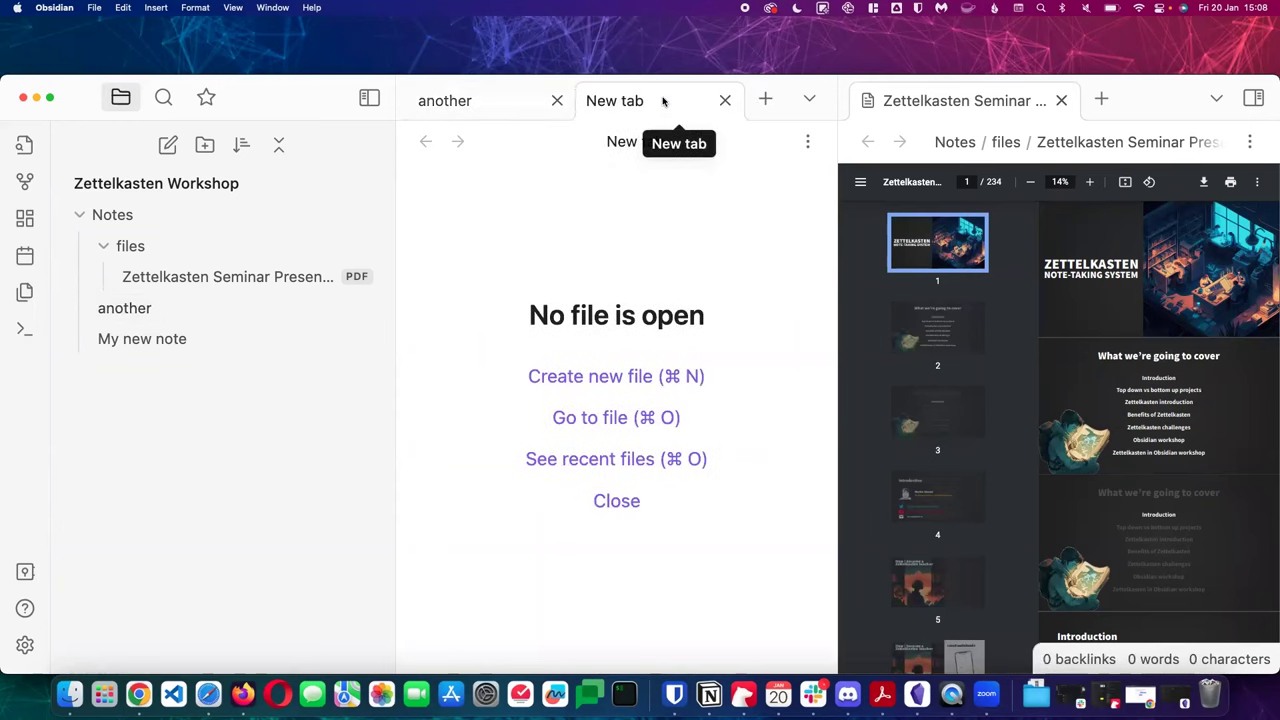
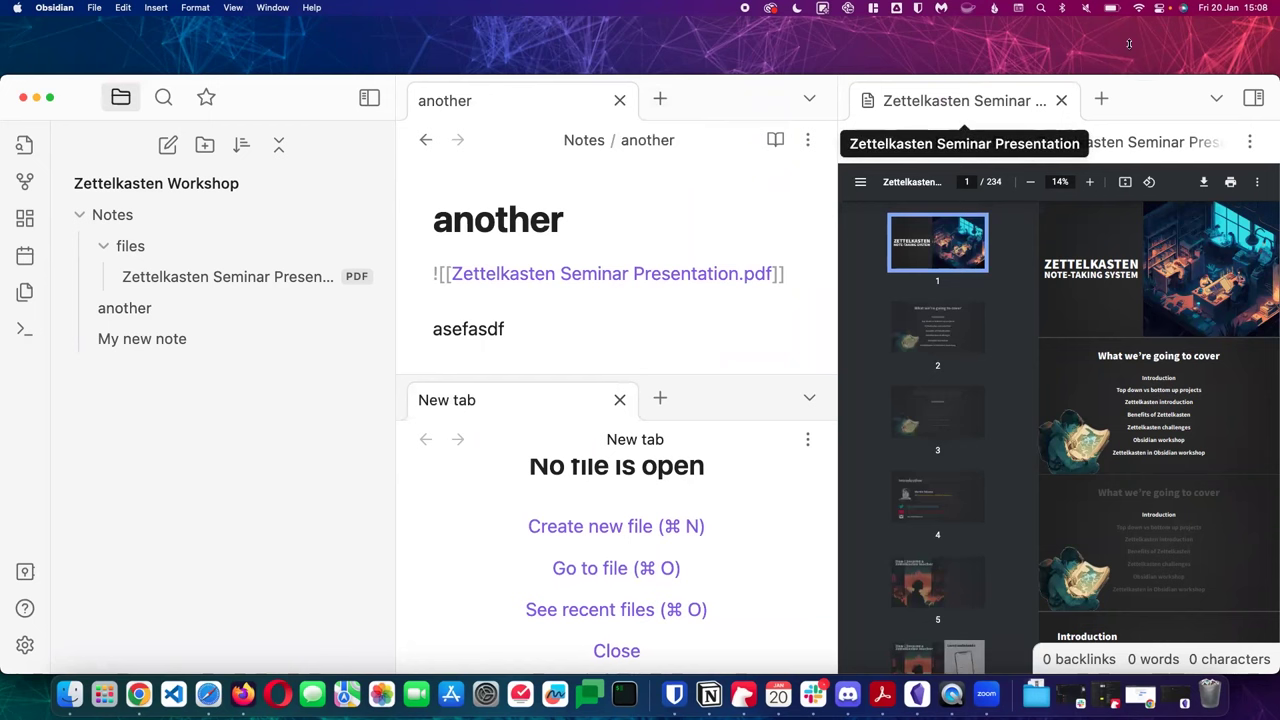
drag(1130, 55, 1130, 40)
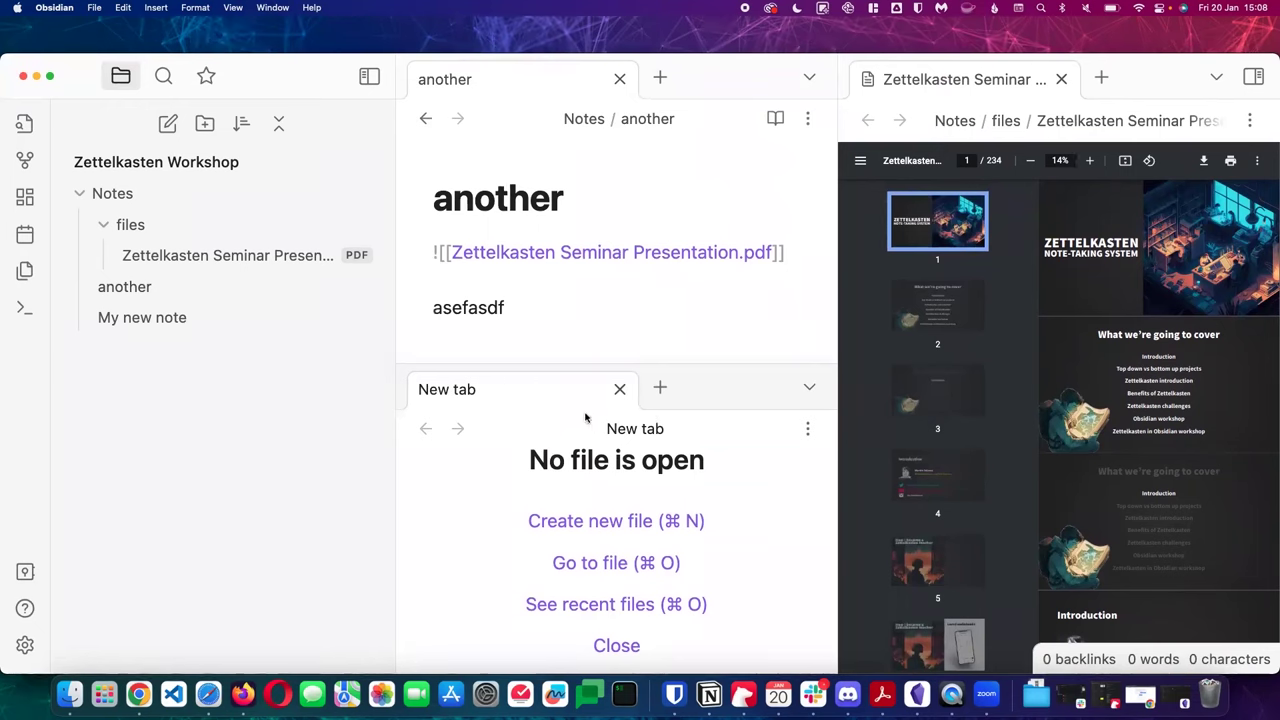
click(619, 389)
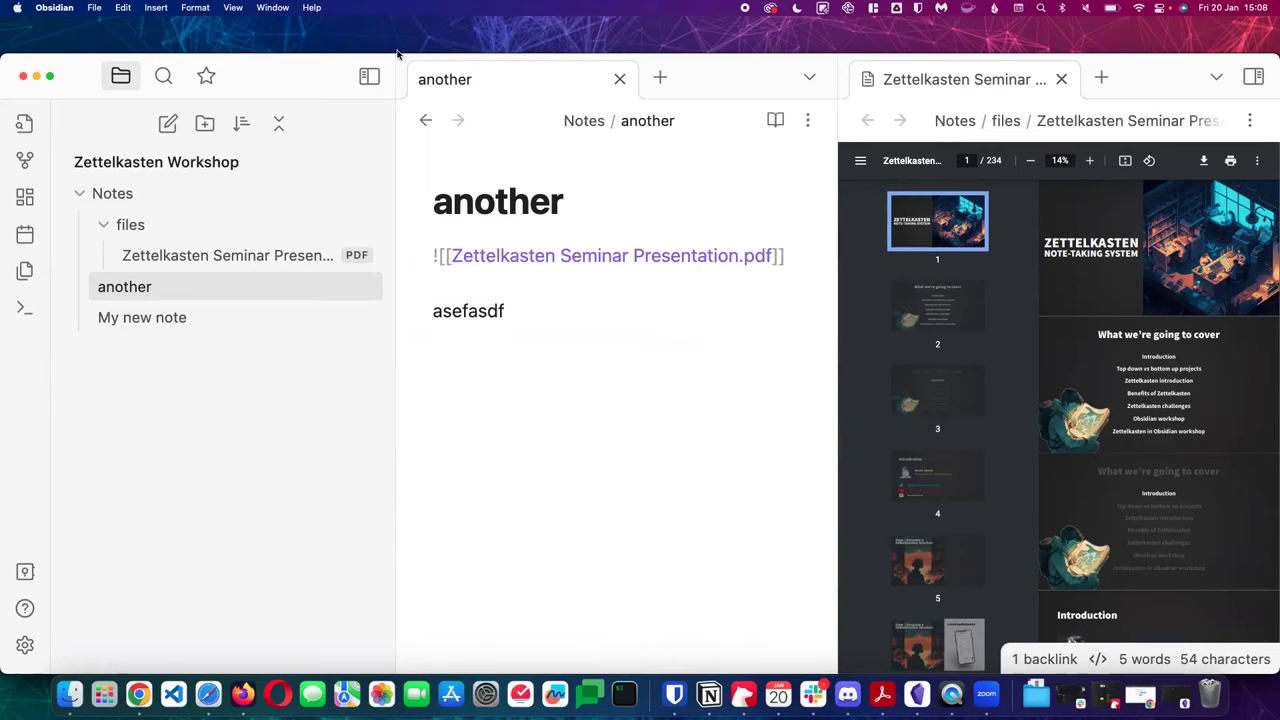
Open "My new note" in the note pane and go back and forward through the tab's navigation history several times
click(132, 322)
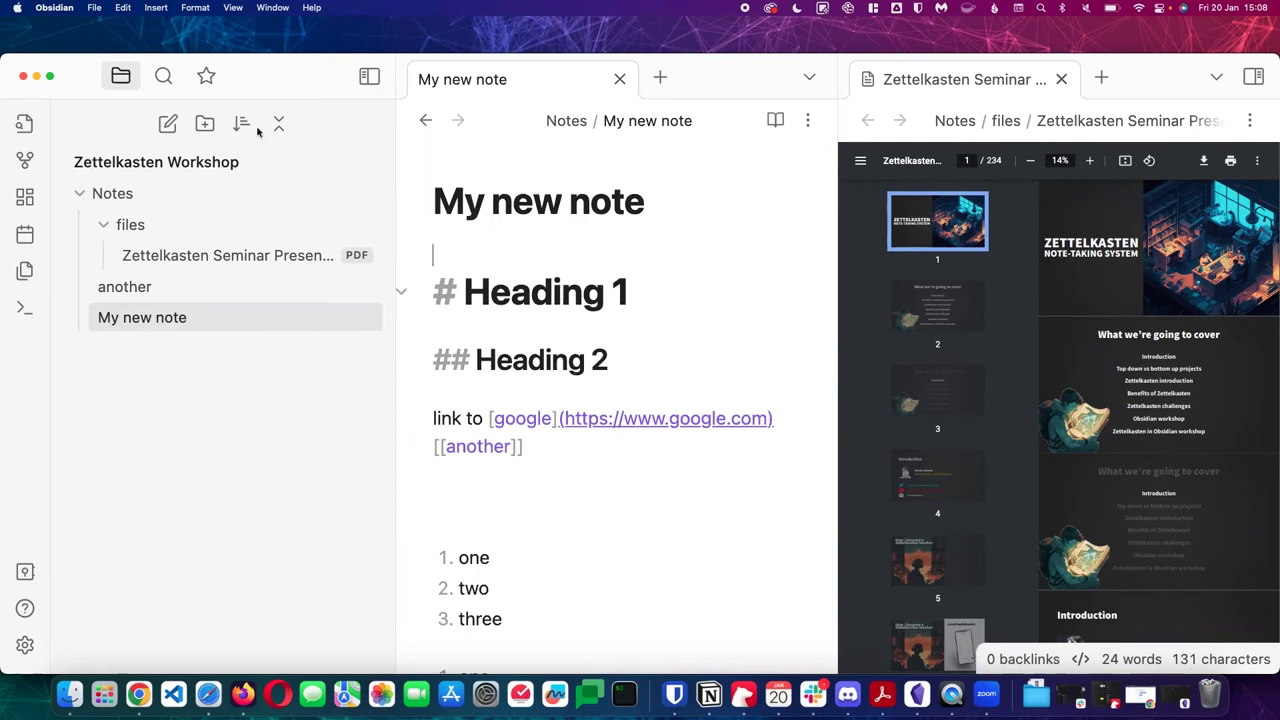
click(425, 120)
click(458, 121)
click(425, 121)
click(455, 121)
click(425, 121)
click(455, 121)
Open the note "another" in a new tab next to "My new note" and close the PDF pane
right_click(130, 287)
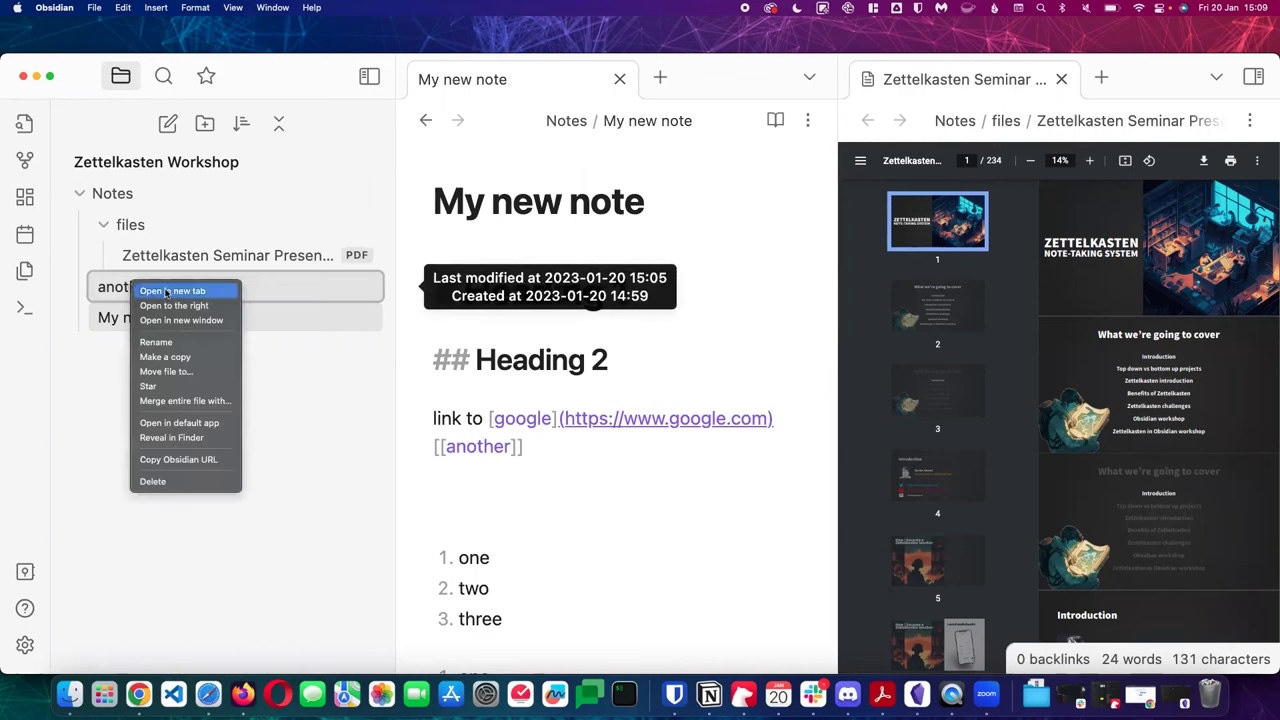
click(167, 291)
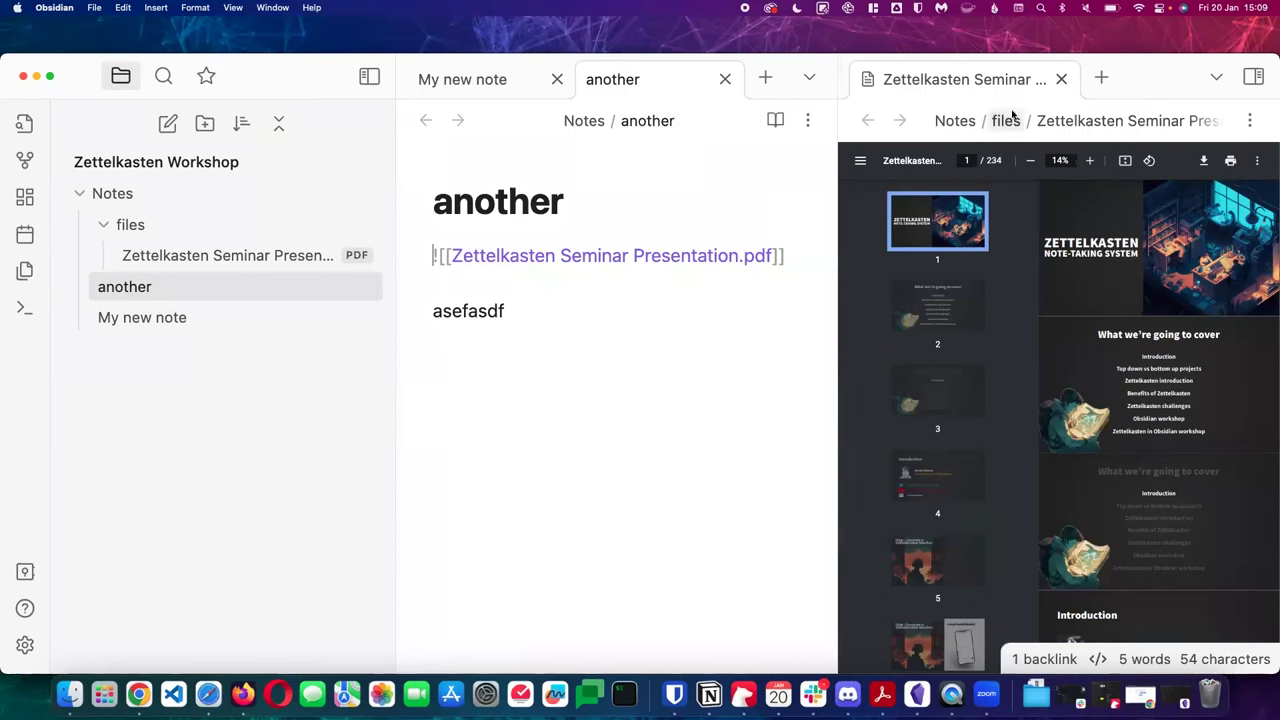
click(1056, 80)
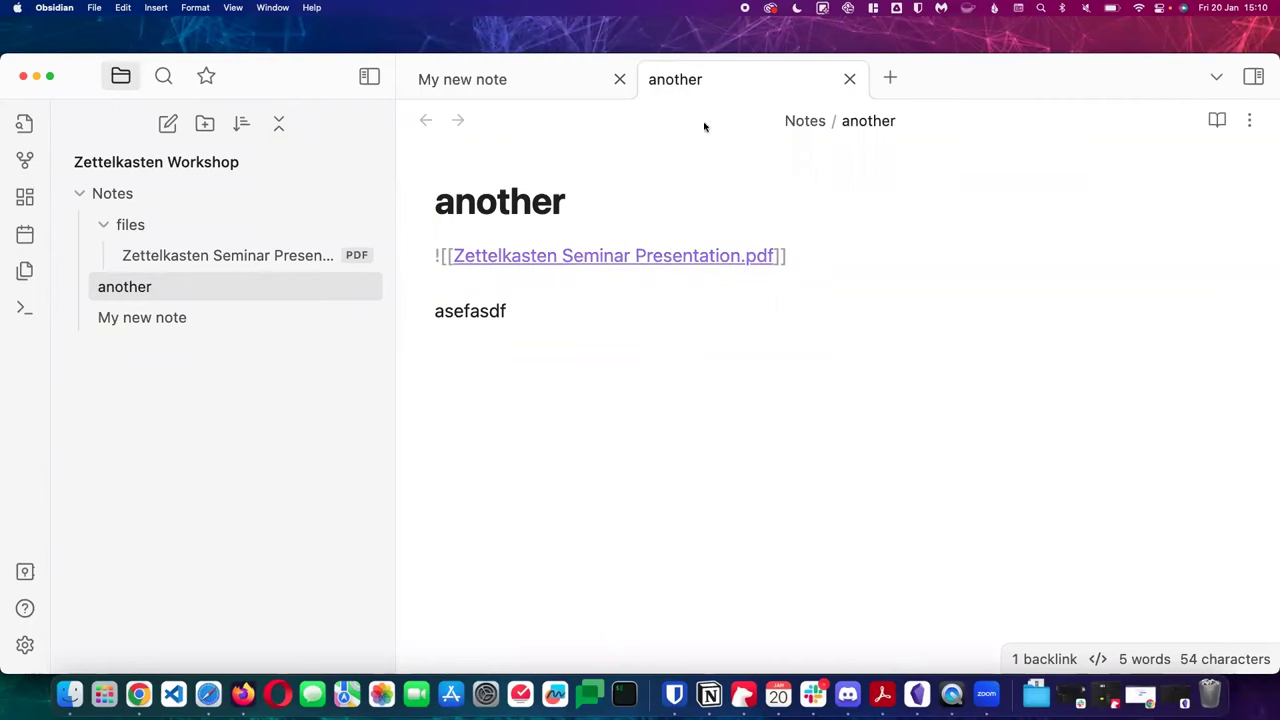
Switch the second tab between "My new note" and "another", finishing on "My new note"
click(170, 316)
click(171, 287)
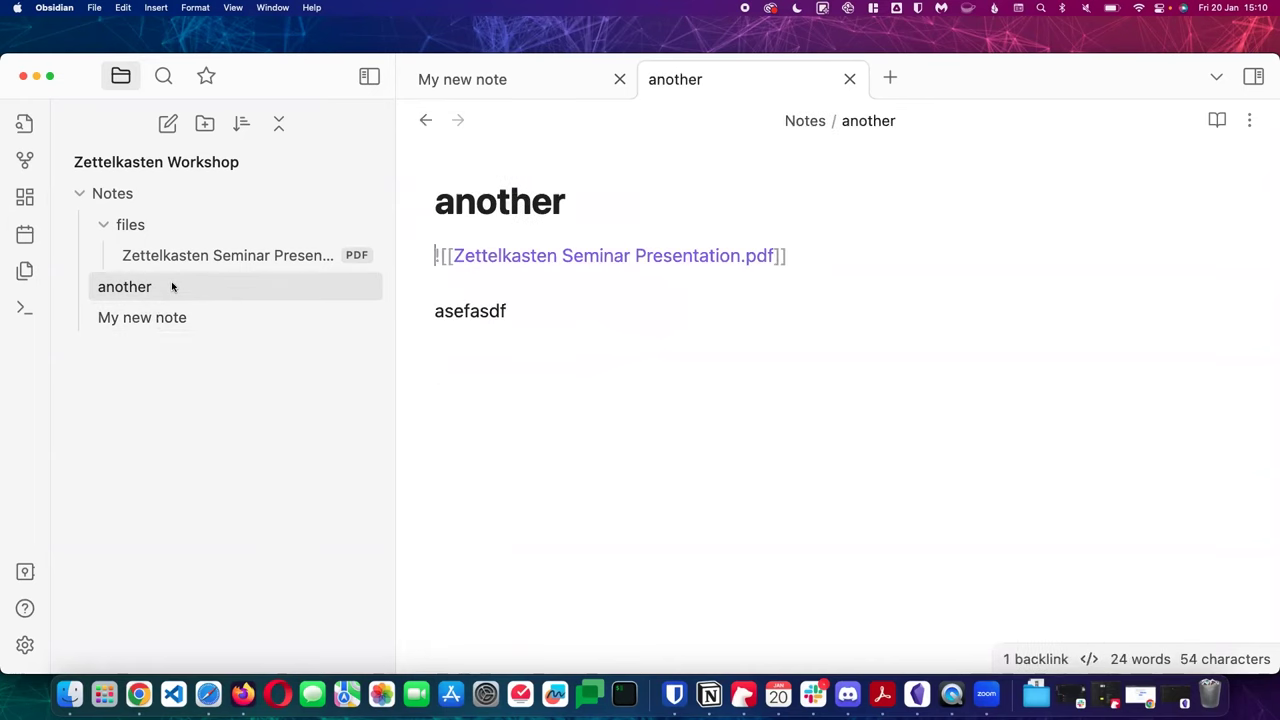
click(157, 320)
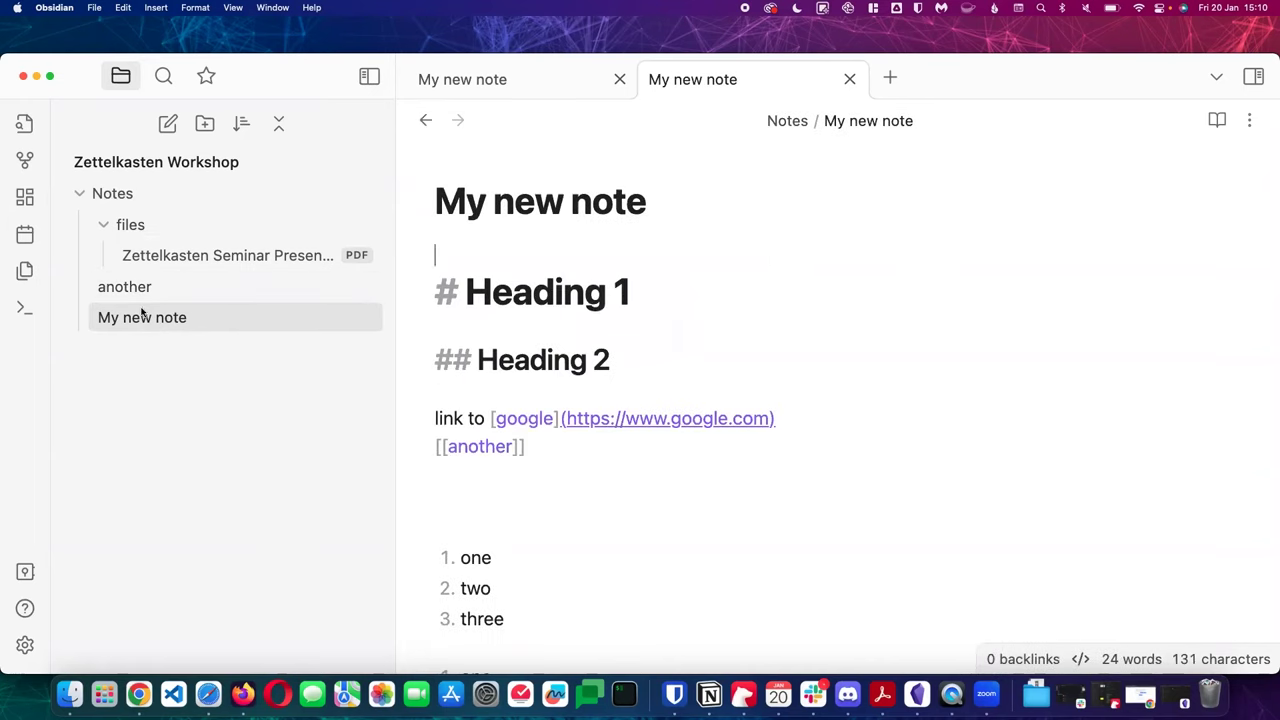
Delete the files folder together with the PDF inside it
click(141, 225)
right_click(141, 225)
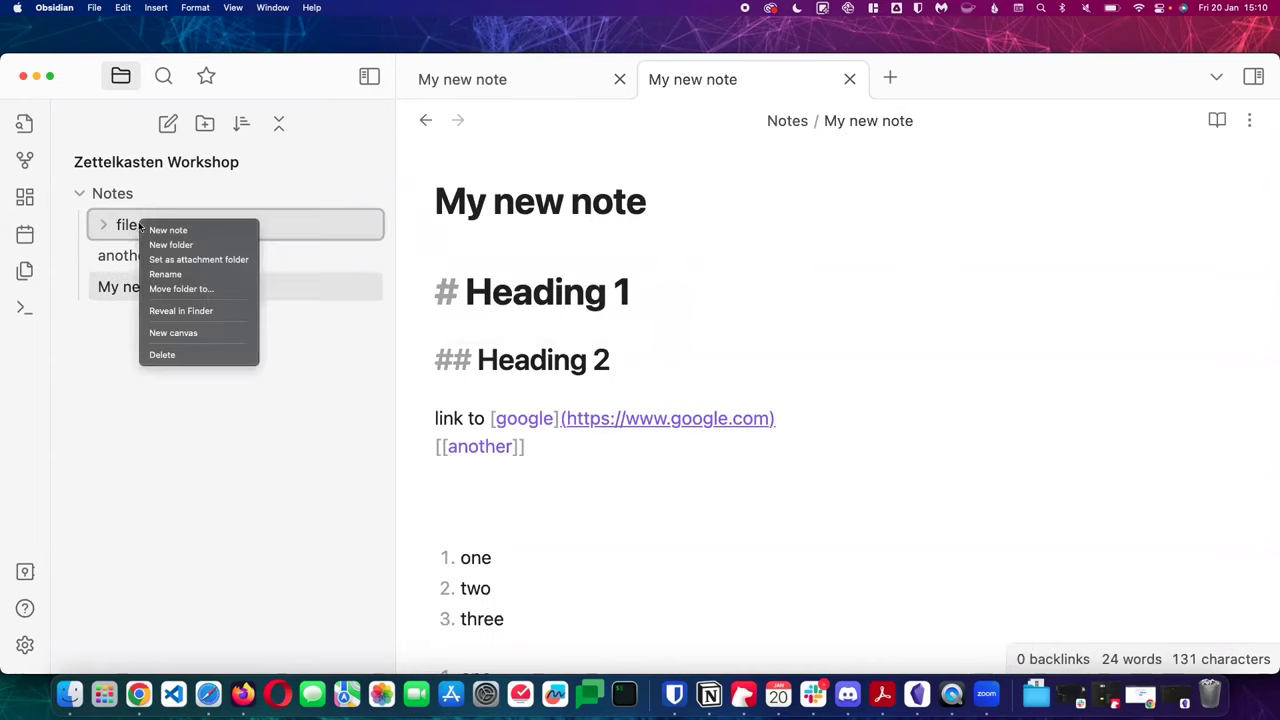
click(175, 355)
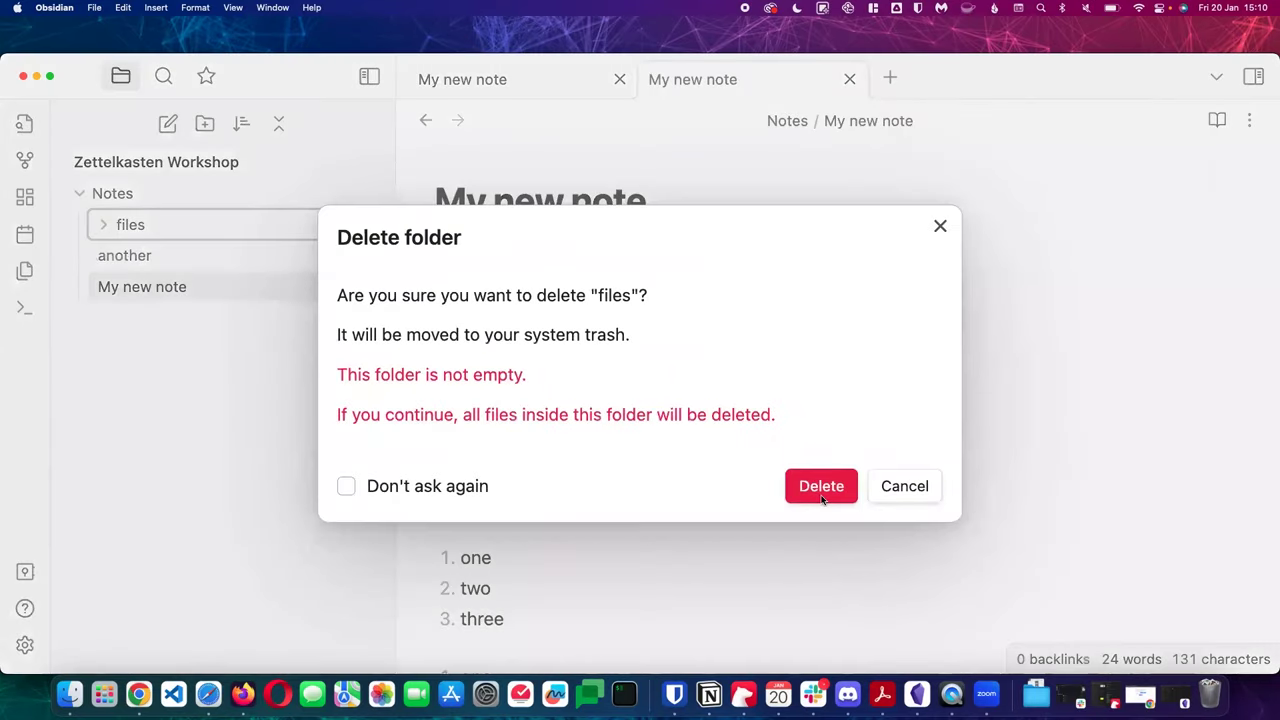
click(820, 490)
Delete the note "another" from the Notes folder
click(120, 225)
right_click(122, 220)
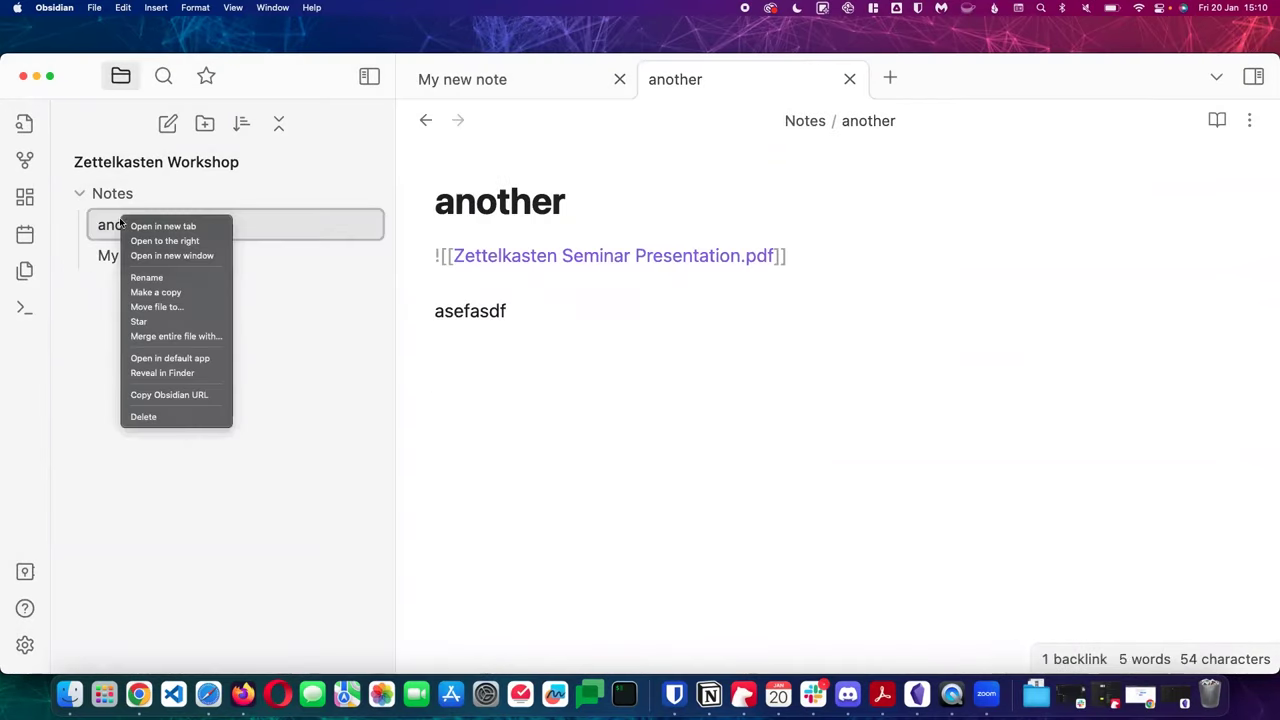
click(152, 424)
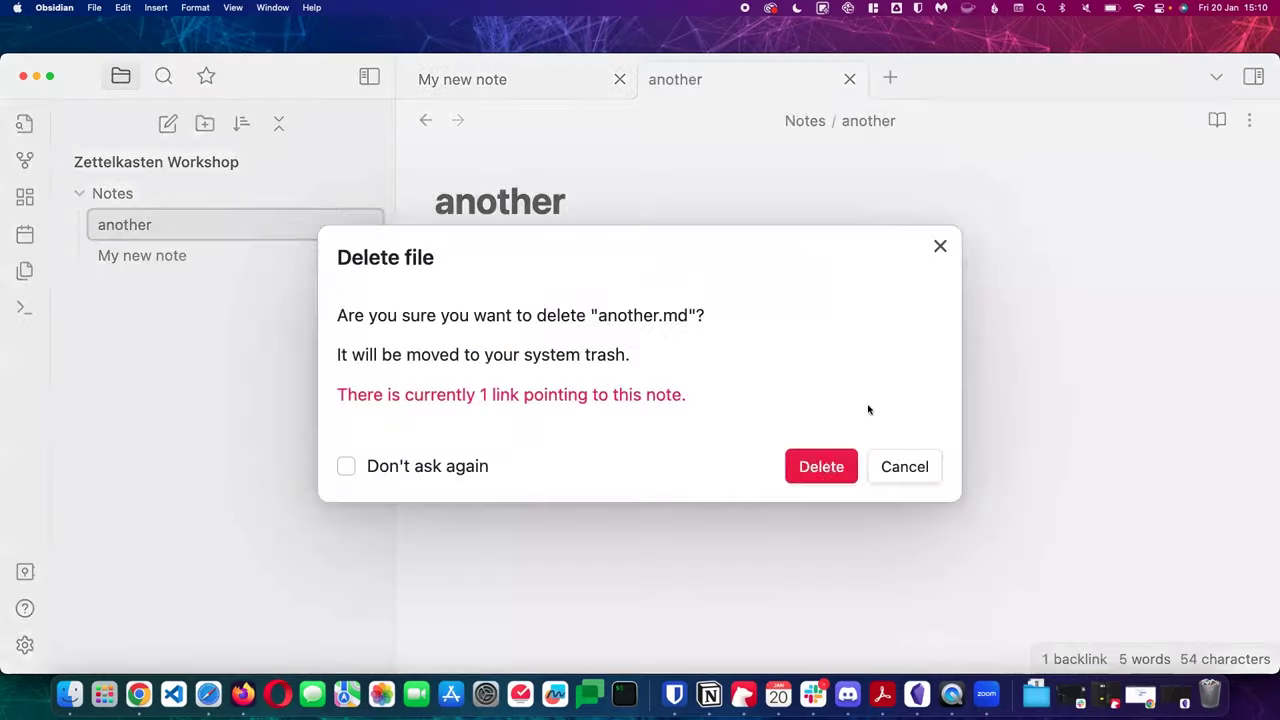
click(829, 468)
Delete "My new note" from the Notes folder and collapse the folder
click(229, 222)
right_click(229, 222)
key(Escape)
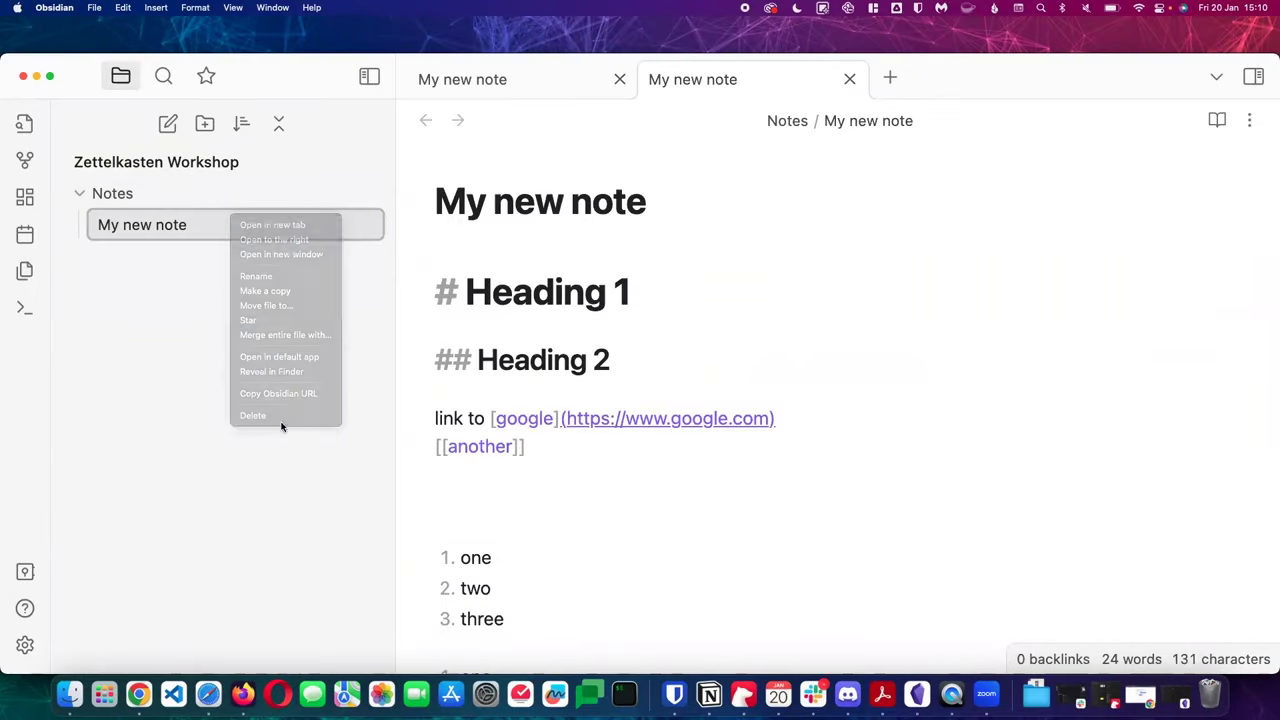
right_click(202, 229)
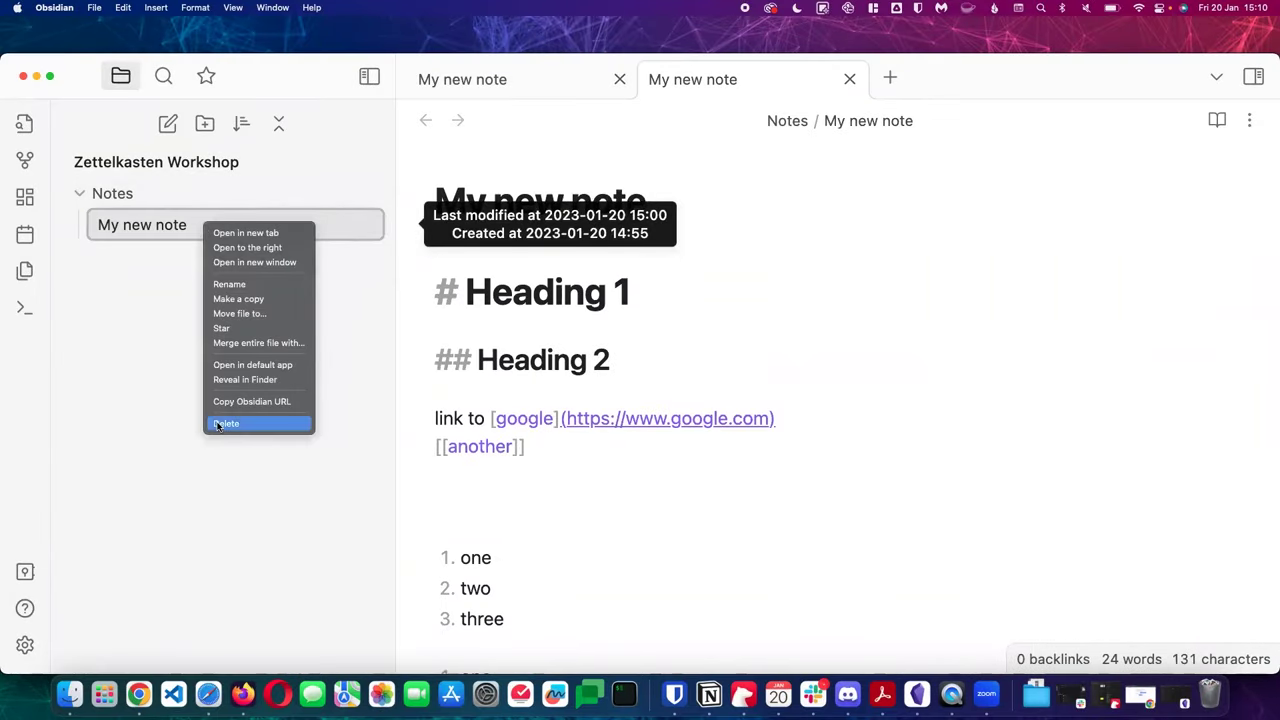
click(214, 425)
click(808, 458)
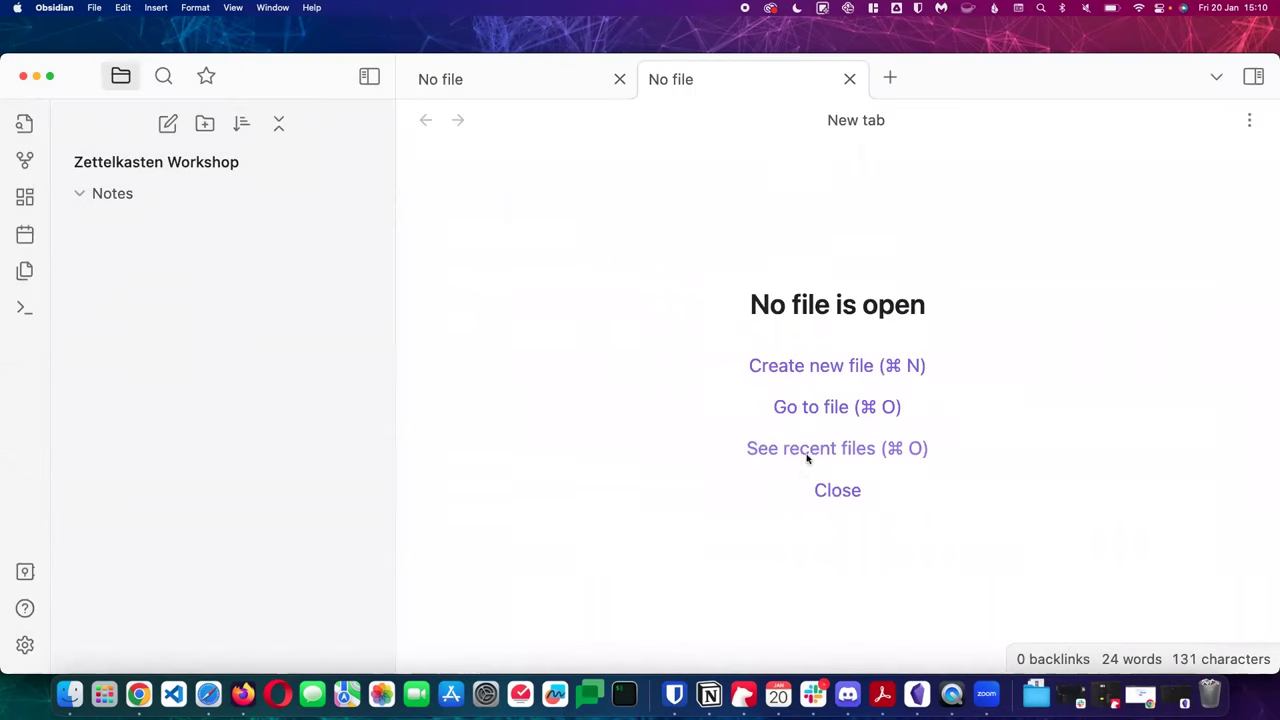
click(115, 203)
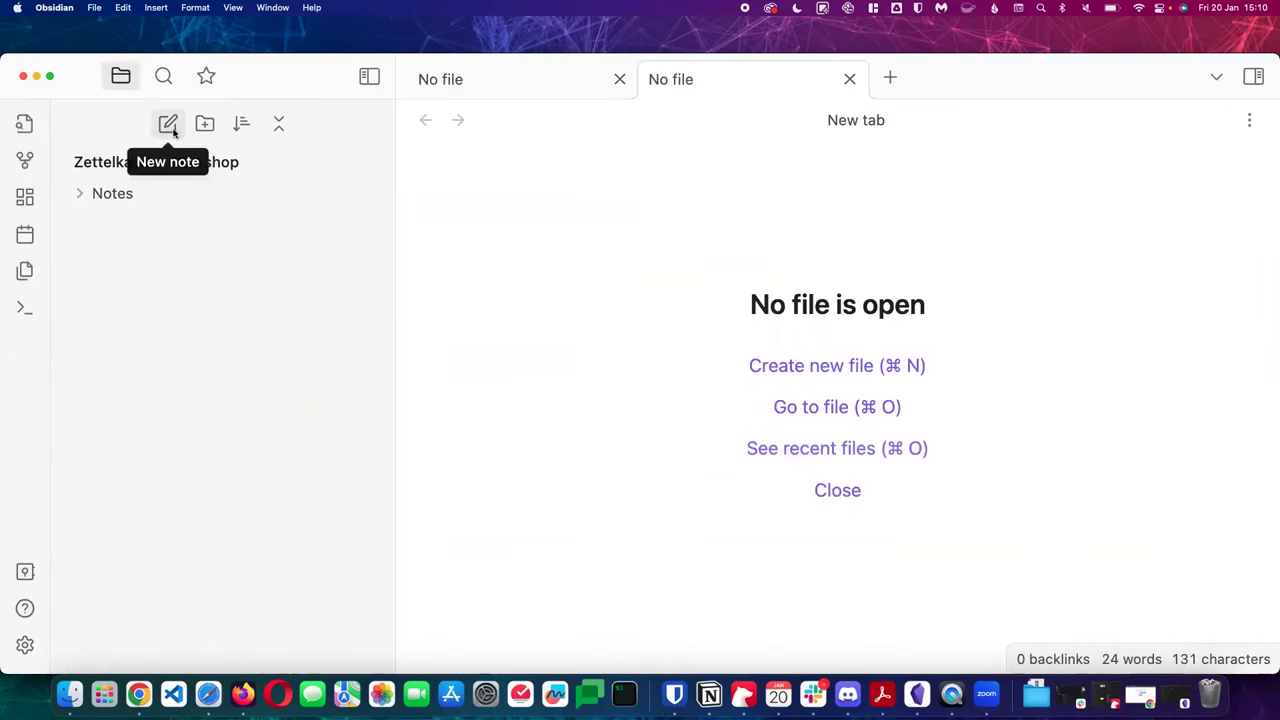
Create a new untitled note in the vault and move it into the Notes folder, leaving the folder expanded
click(168, 124)
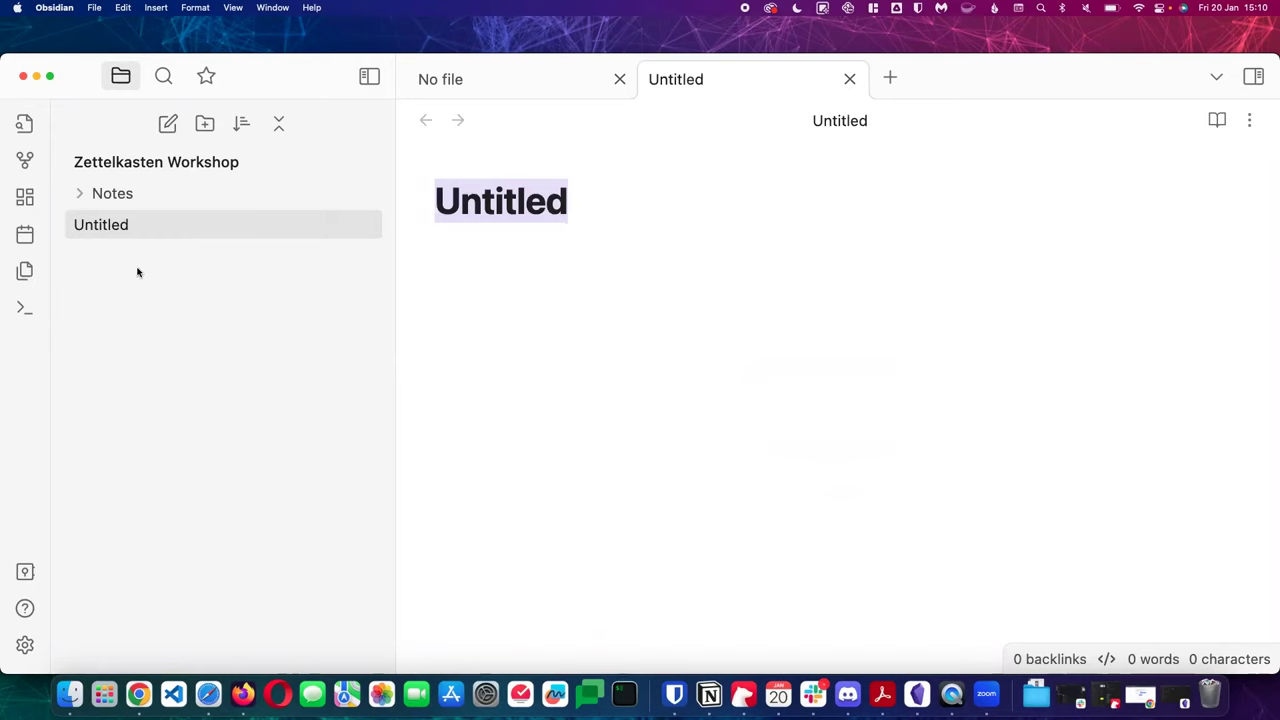
drag(106, 222, 134, 192)
click(133, 193)
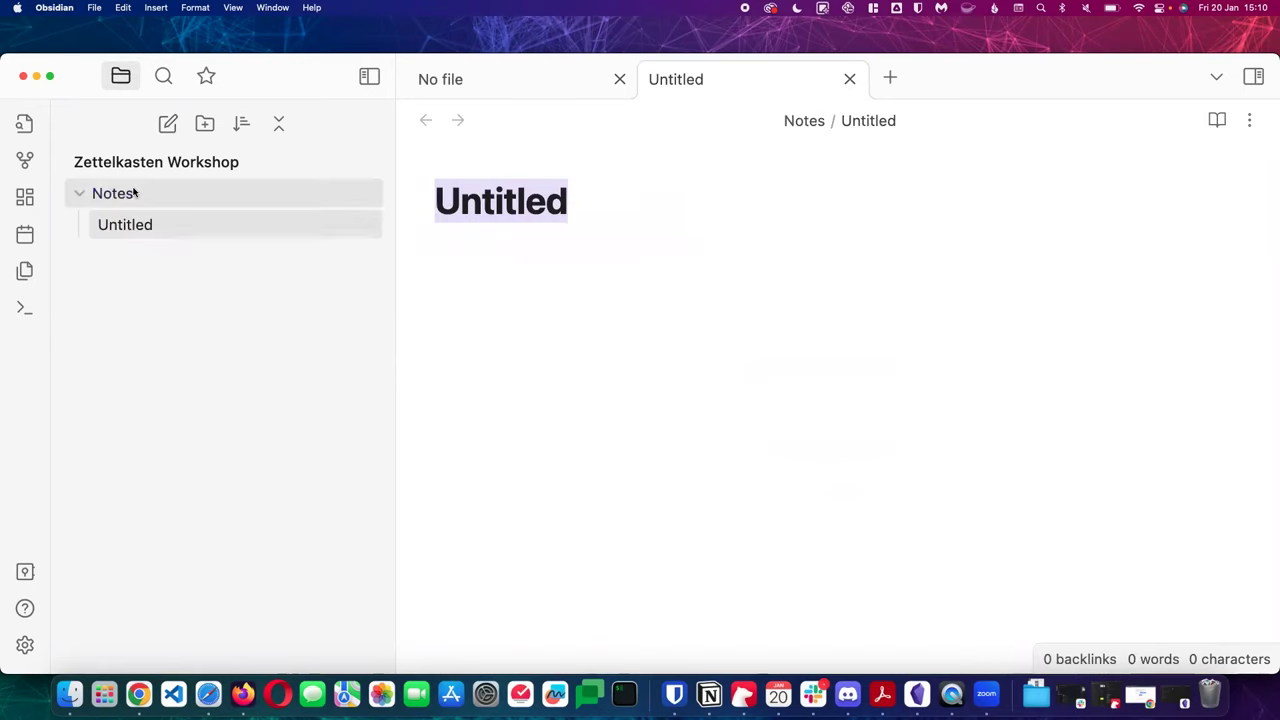
Check the default location for new notes in the Files & Links settings, keeping "Same folder as current file", and close the settings
click(24, 645)
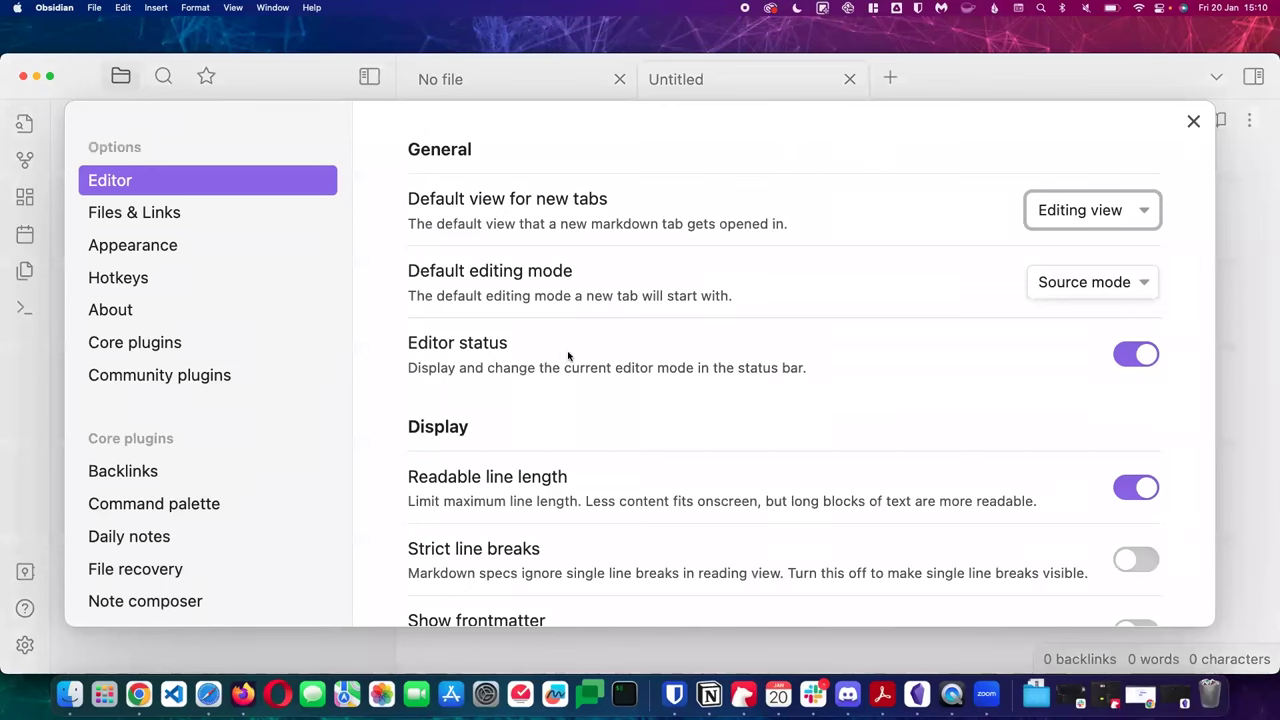
click(145, 216)
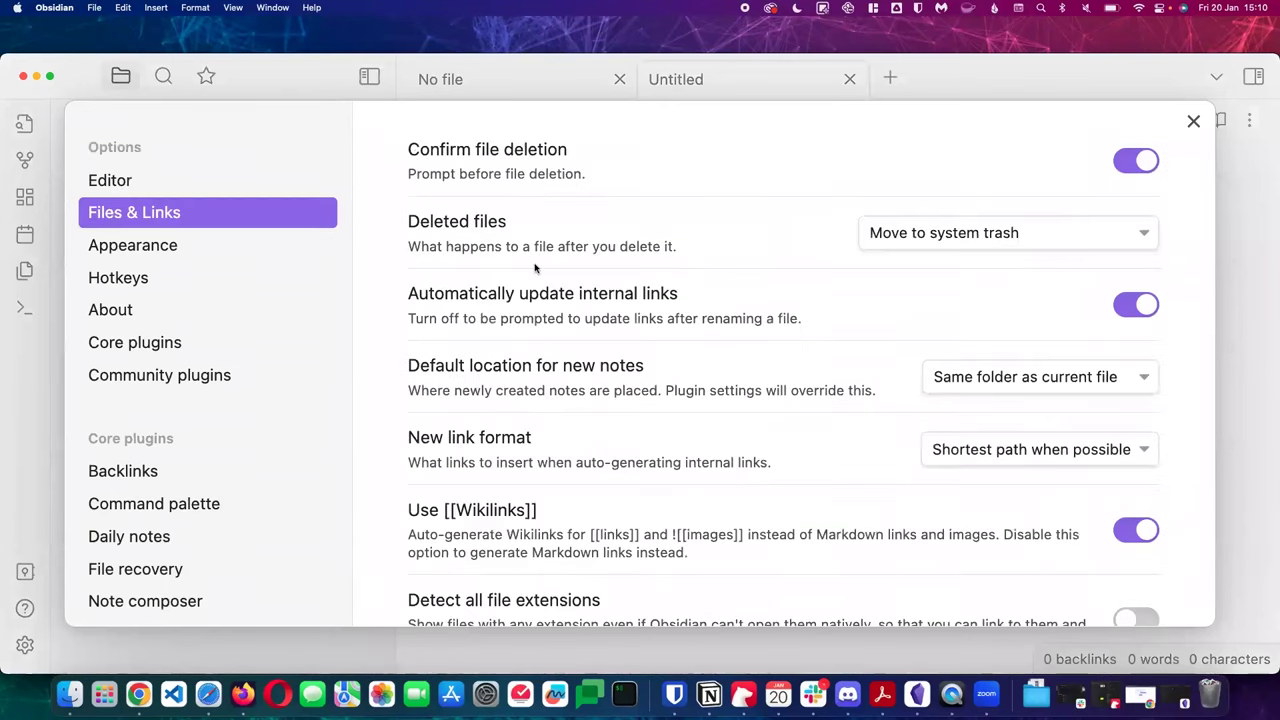
scroll(609, 363, down, 2)
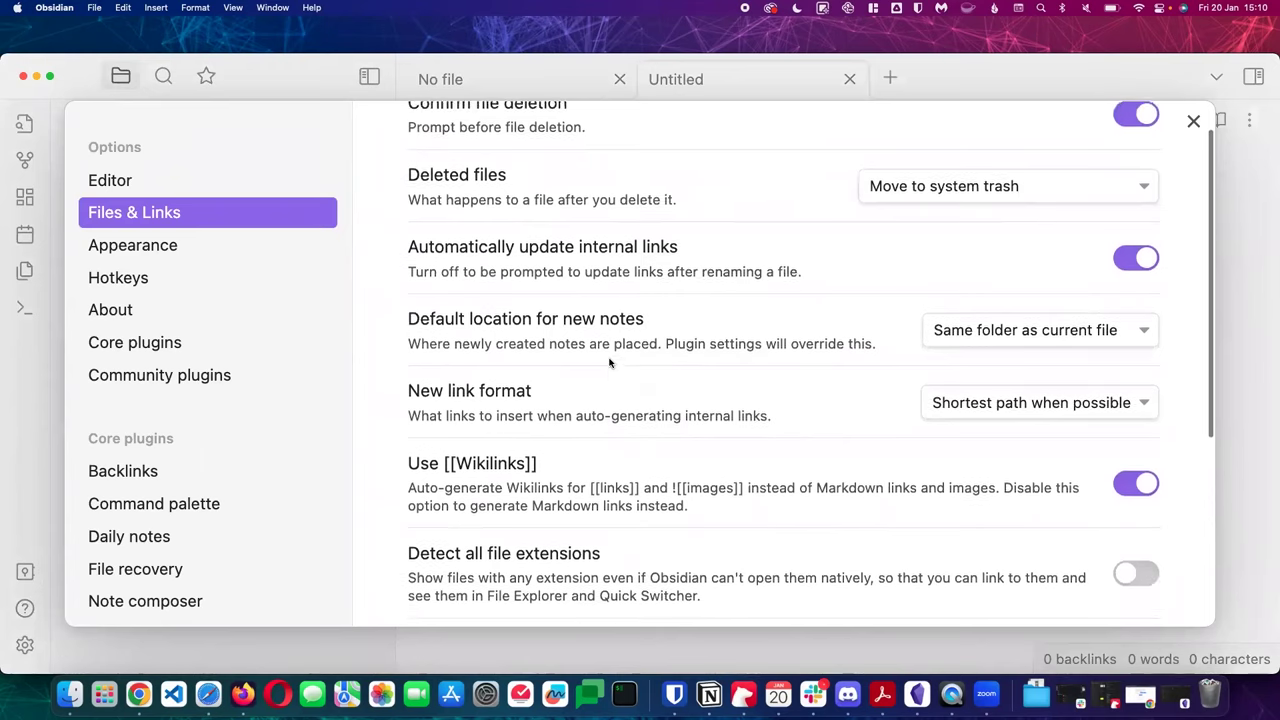
scroll(609, 363, up, 1)
scroll(609, 363, down, 2)
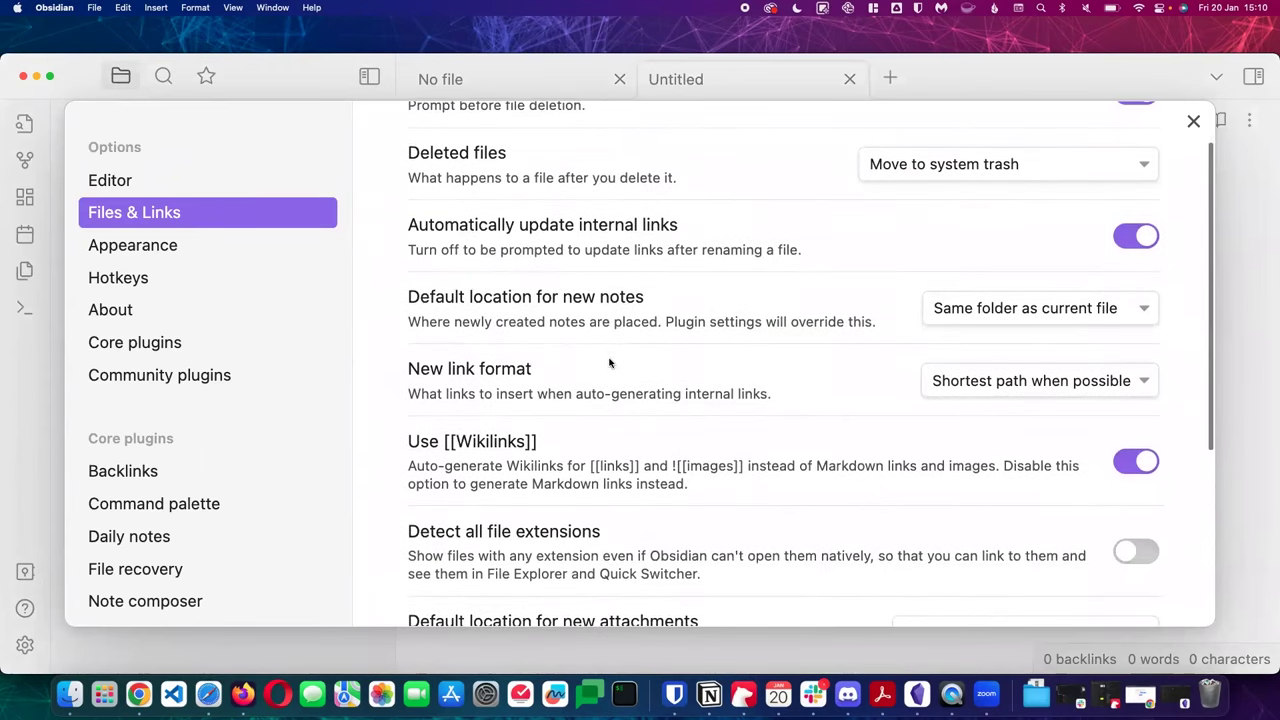
scroll(1009, 270, down, 1)
click(985, 280)
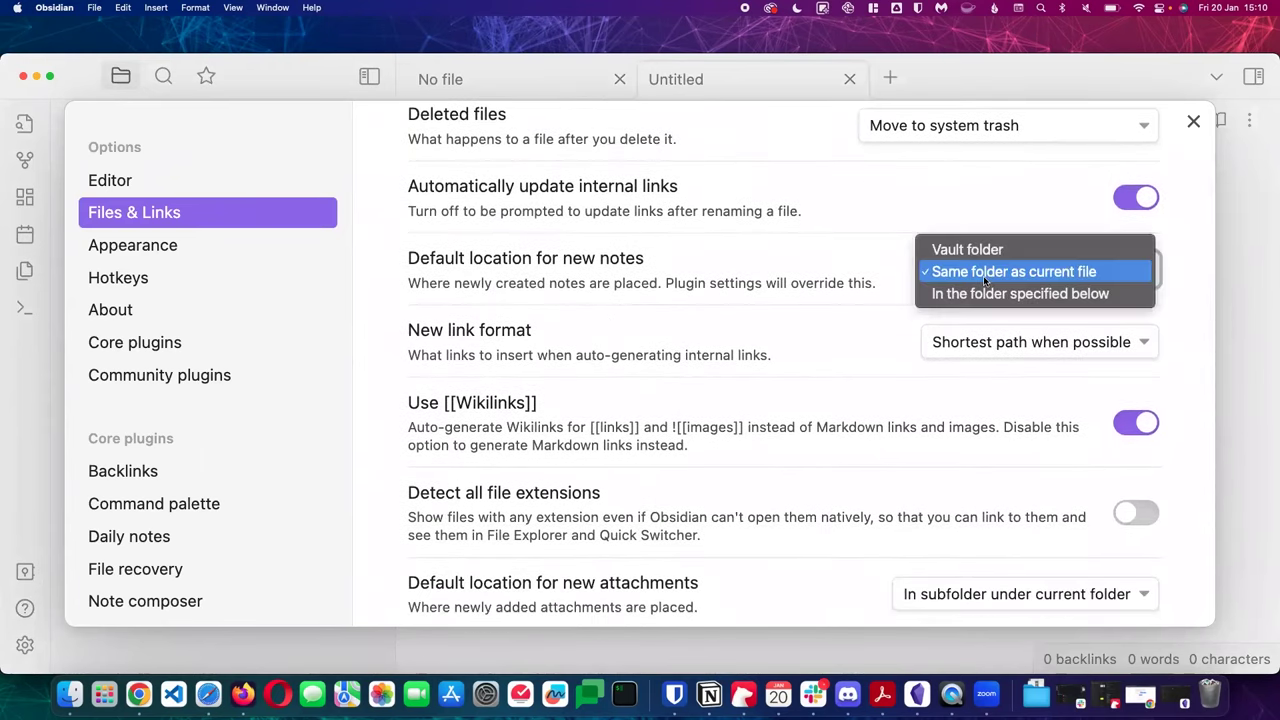
click(985, 272)
click(985, 278)
click(985, 278)
click(1194, 121)
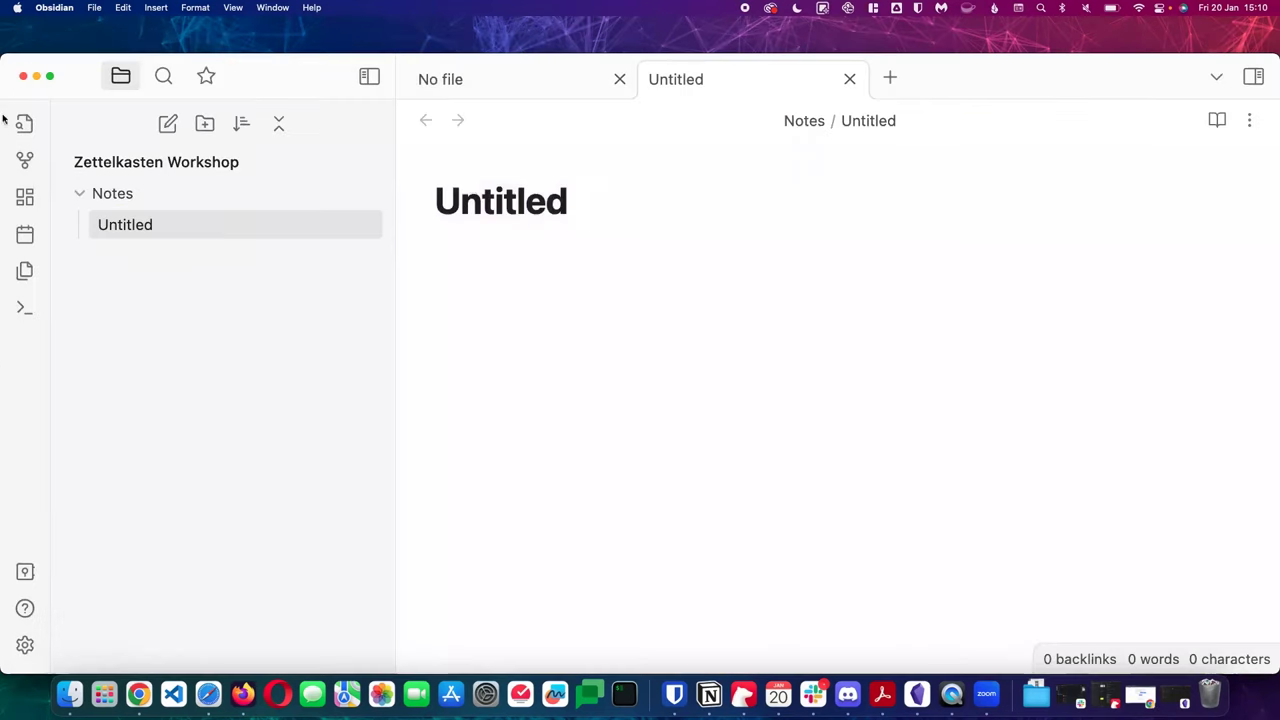
Retitle the untitled note in the Notes folder "The effect of fake news on politics"
click(145, 225)
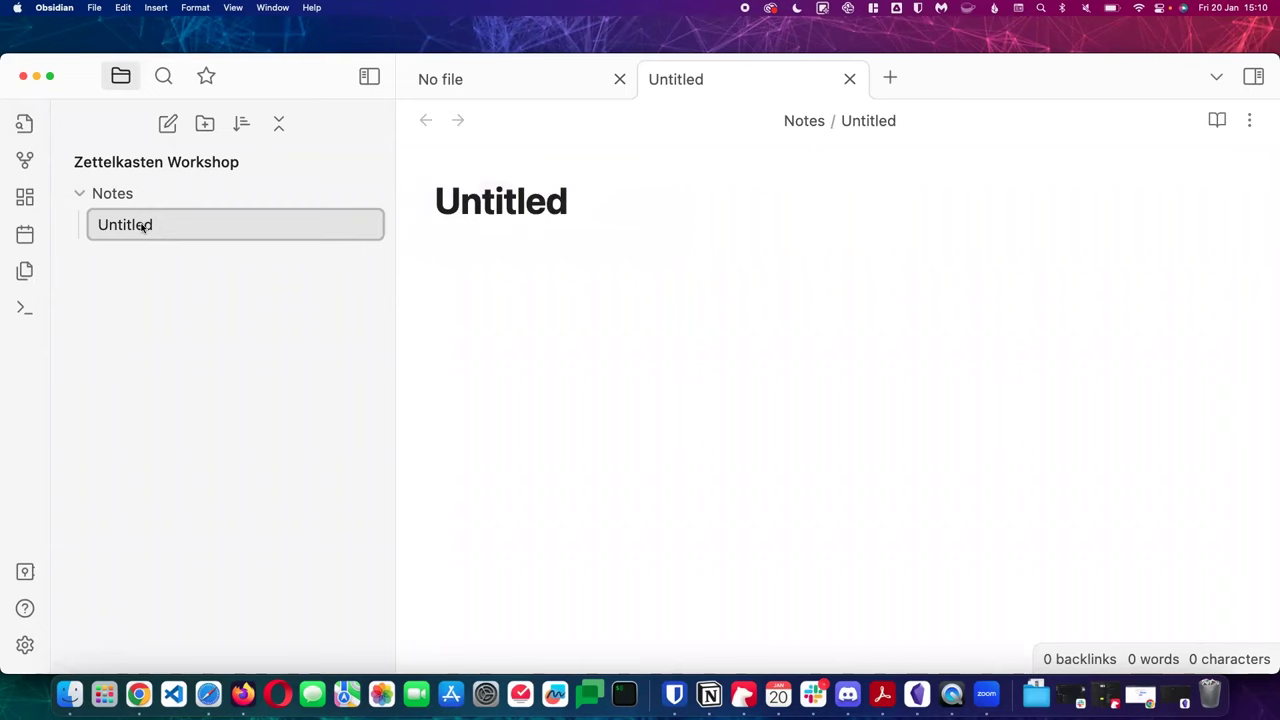
click(596, 190)
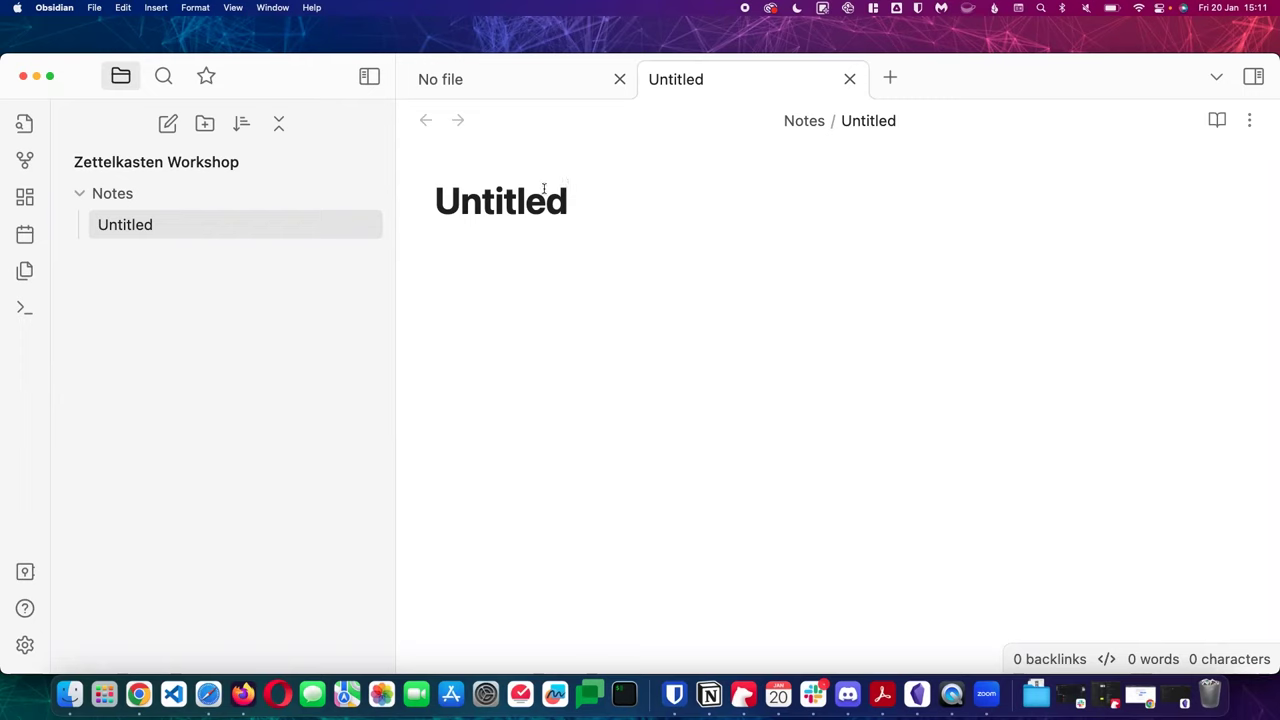
key(super+a)
text(the)
key(BackSpace)
key(BackSpace)
key(BackSpace)
text(The effect of fa)
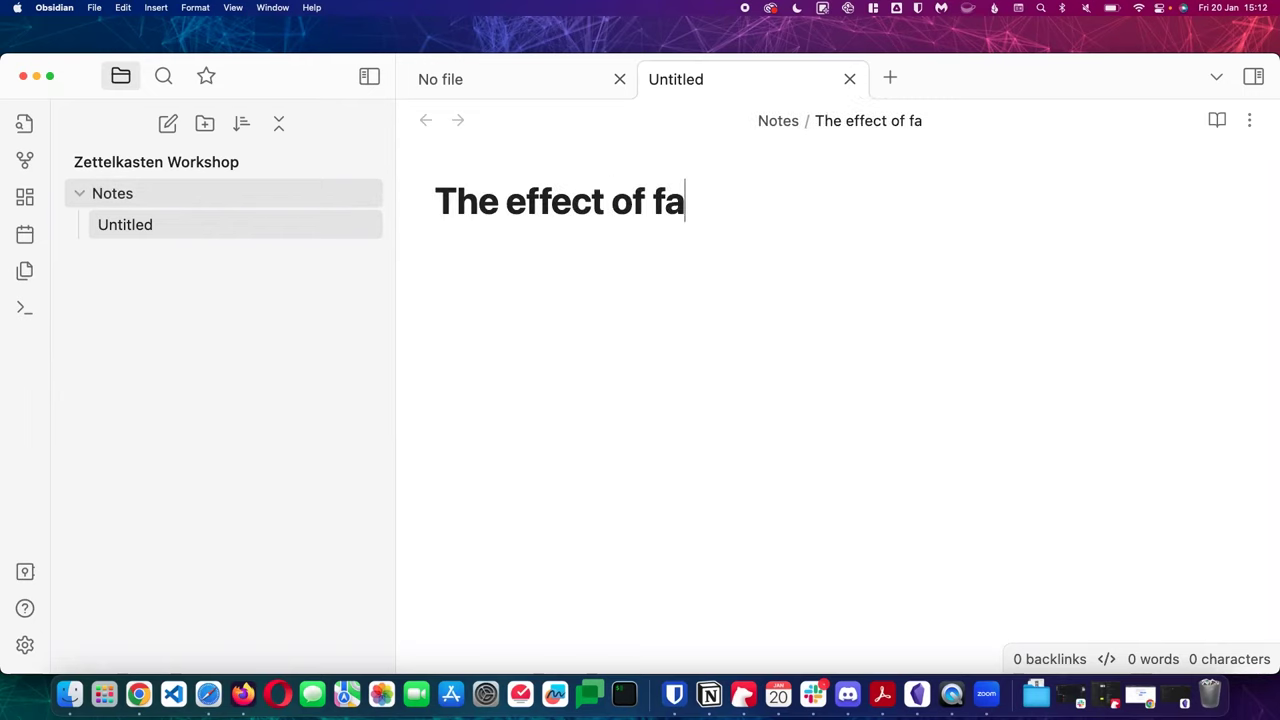
text(ke new son)
key(BackSpace)
key(BackSpace)
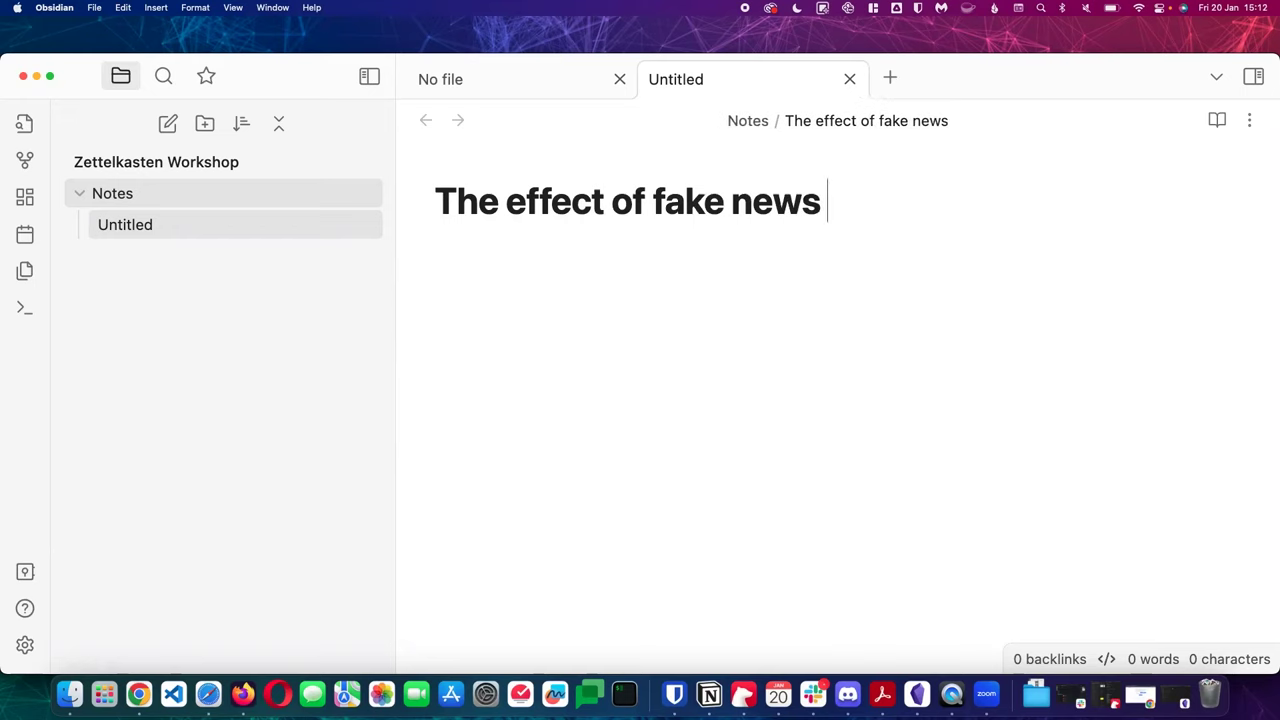
text(on politics)
key(Return)
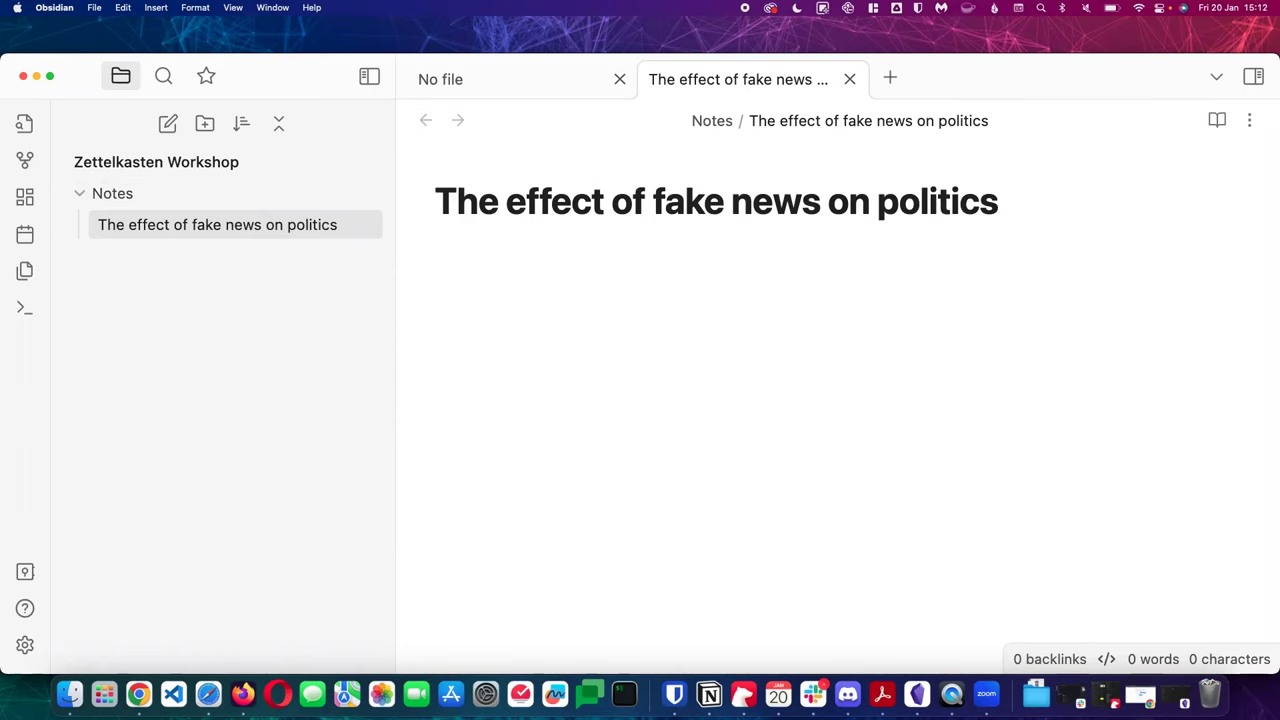
Add a level-two heading "Social media" and, beneath it, a numbered list whose first item links to "News in social media"
text(## Social media)
key(Return)
key(Return)
text(1. )
text([[New)
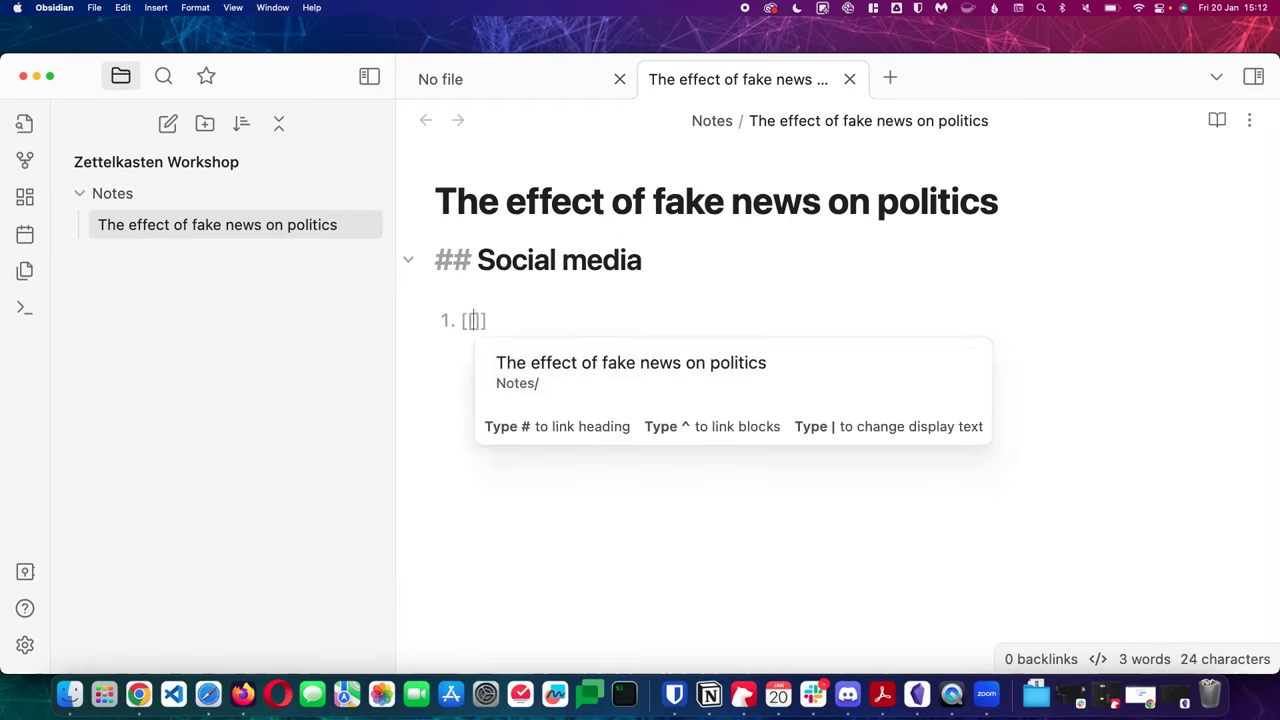
key(BackSpace)
text(s in social medi)
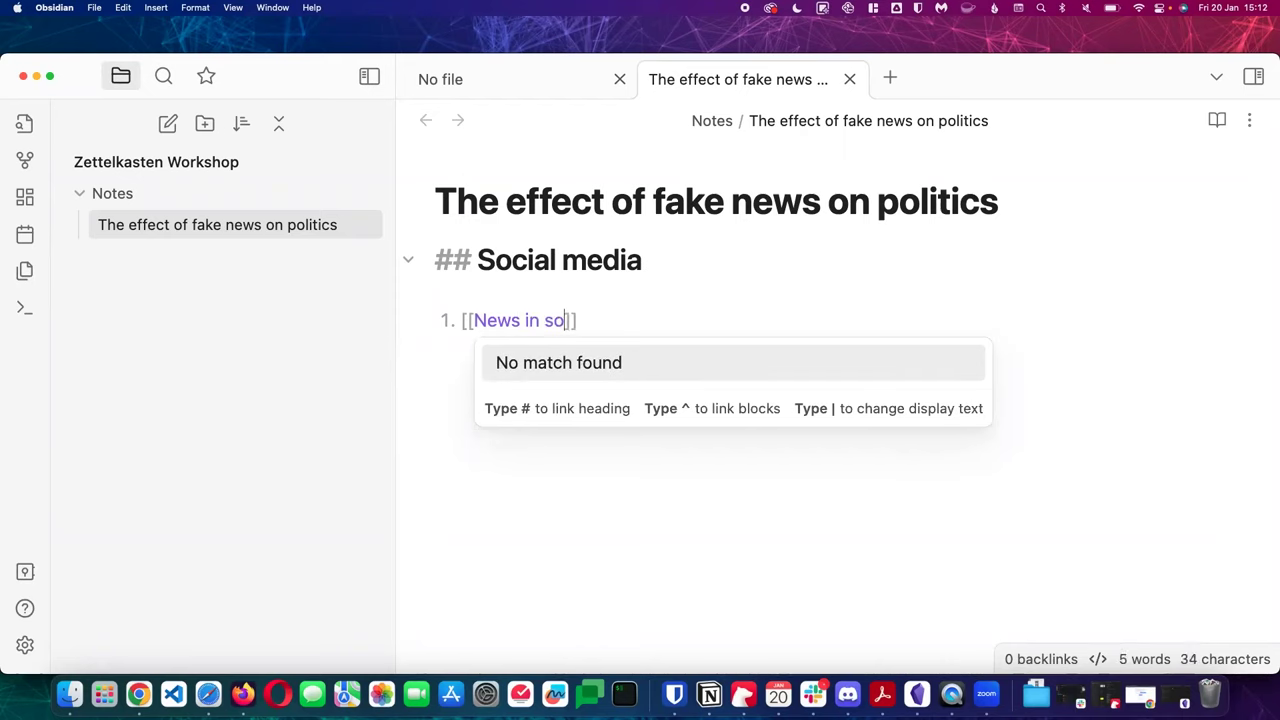
text(a)
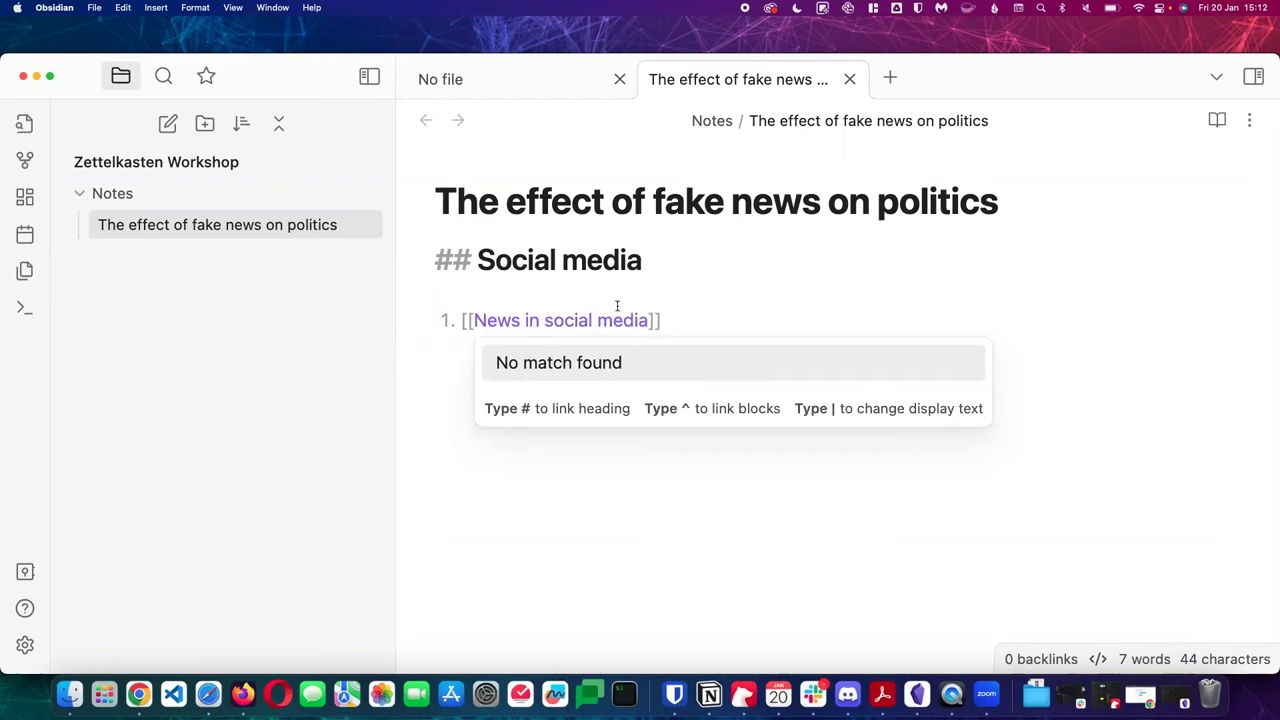
key(Escape)
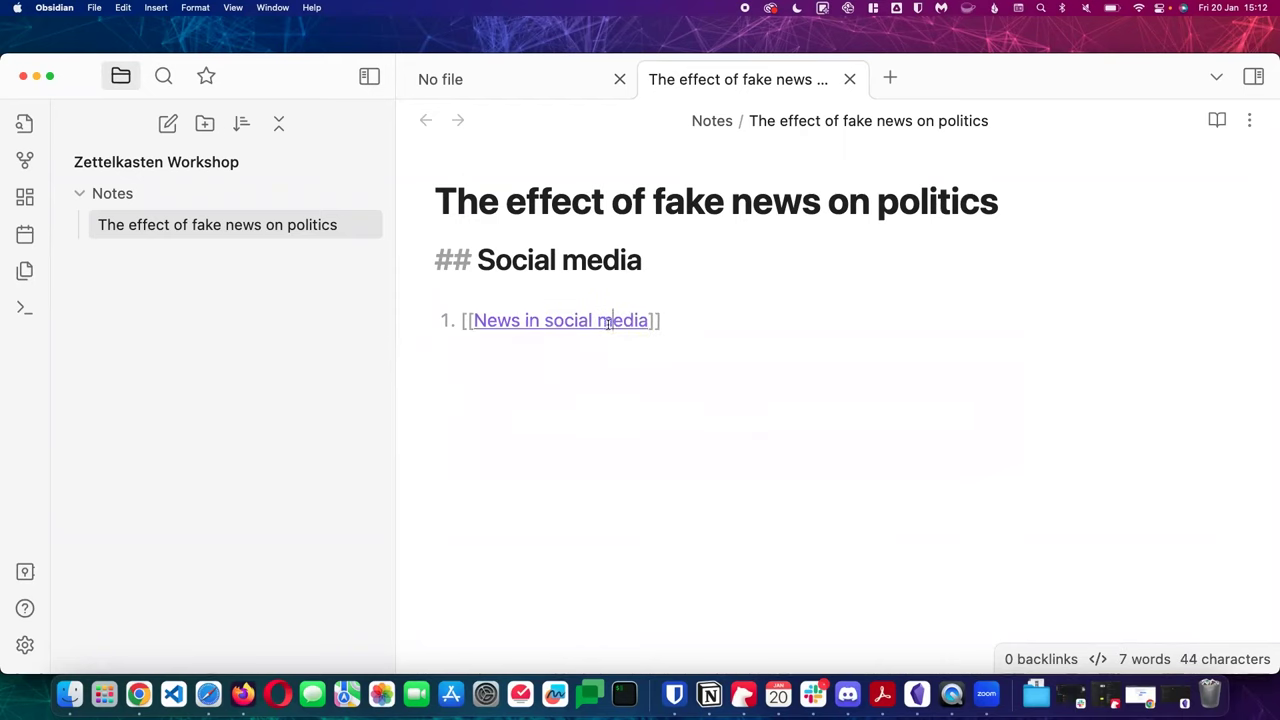
Follow the "News in social media" link to create and open that note
right_click(609, 323)
key(Escape)
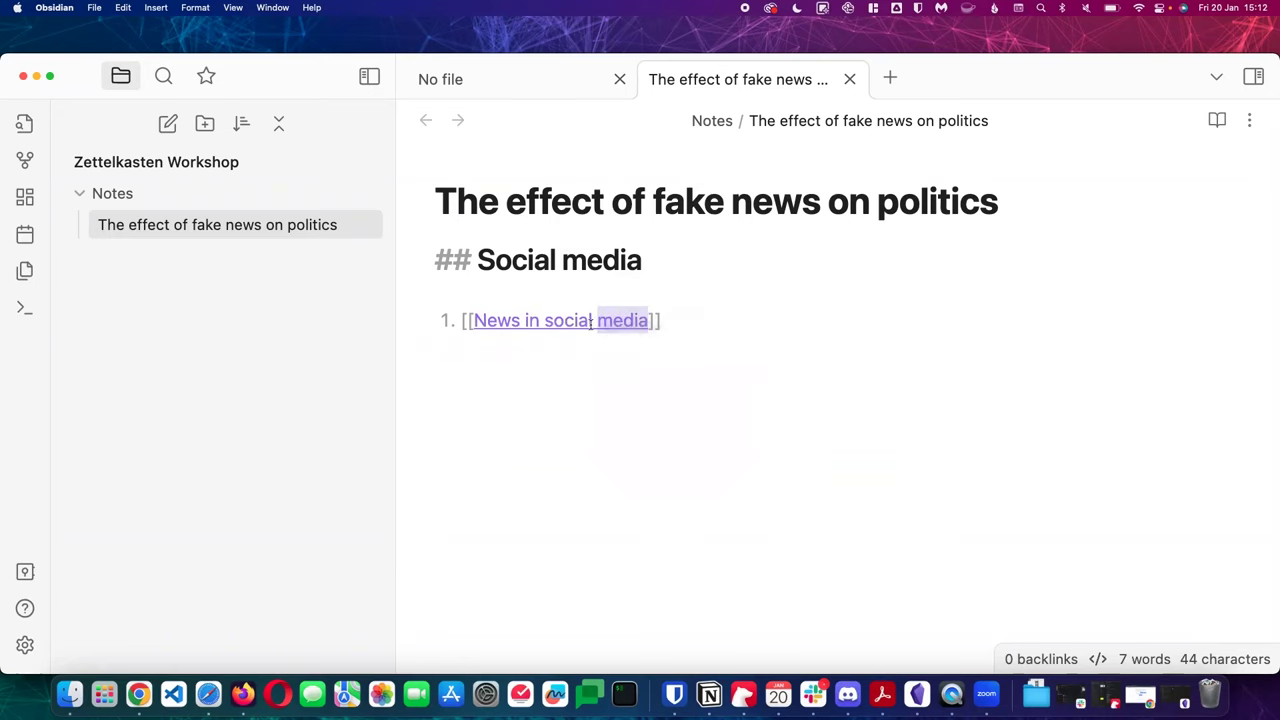
click(590, 322)
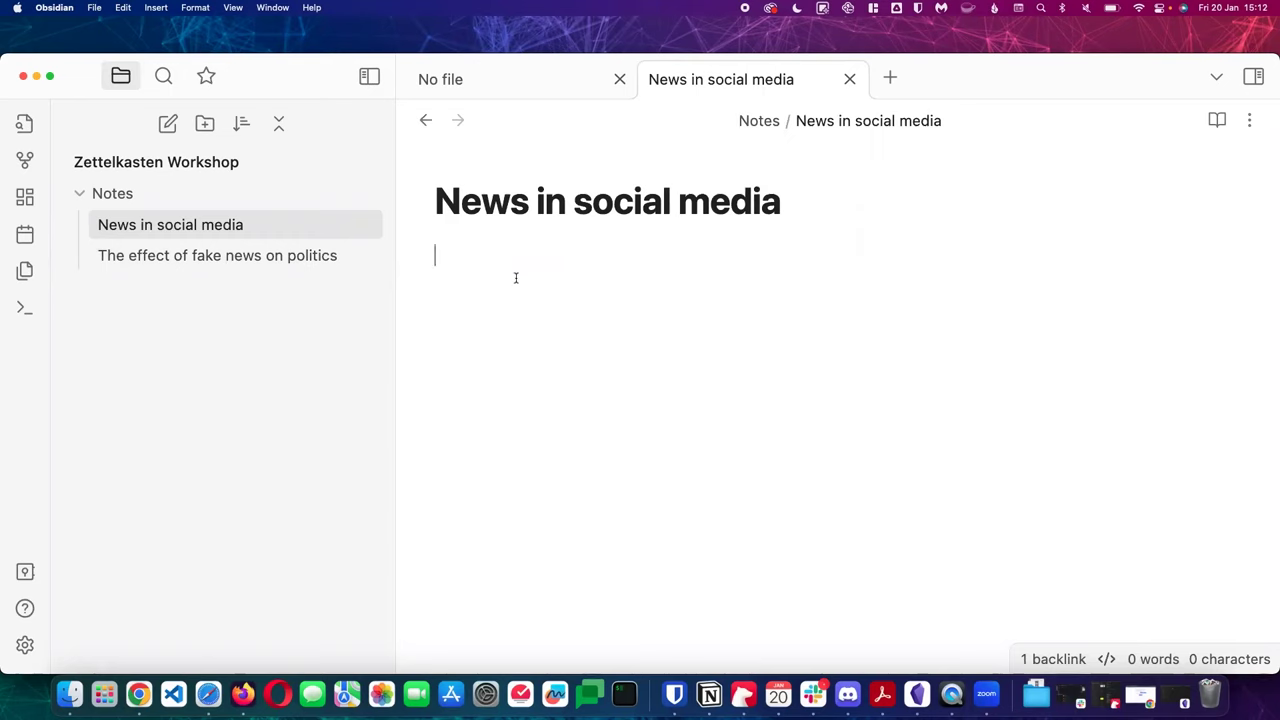
Write "New in social media can be influenced by the likes and shares by the popular people." in the note's body
text(New in s)
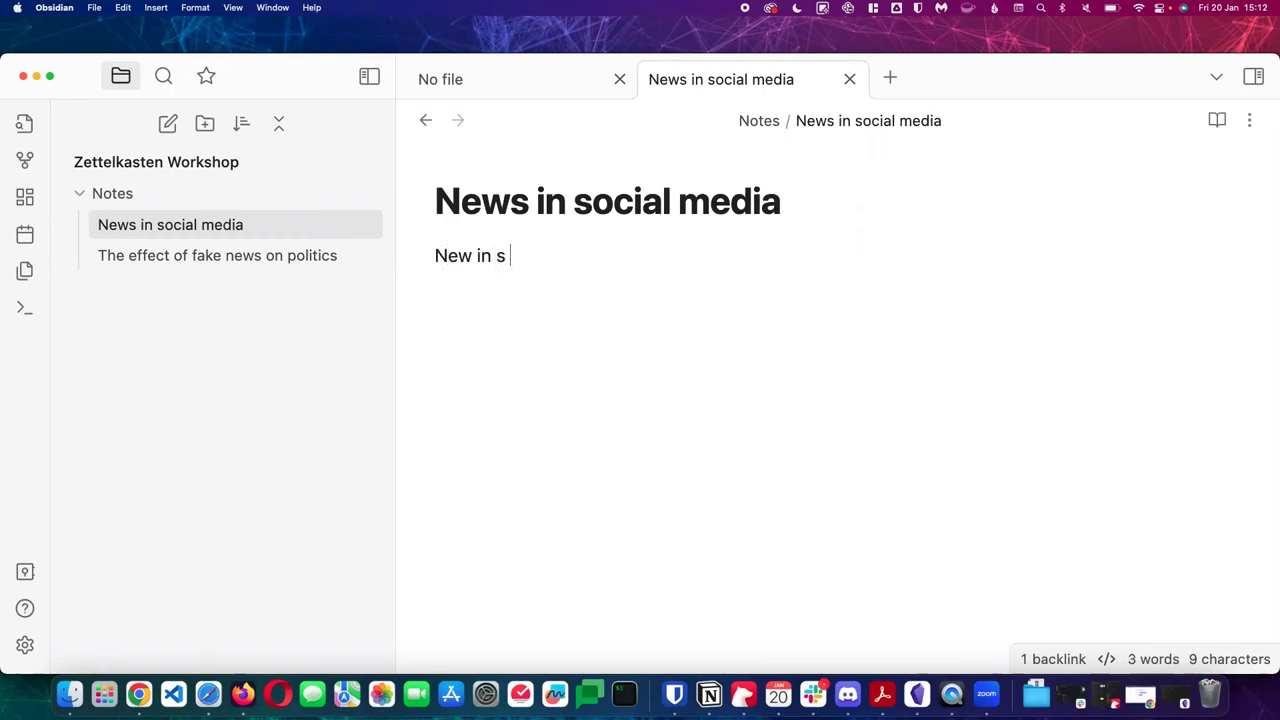
key(BackSpace)
text(social medeia)
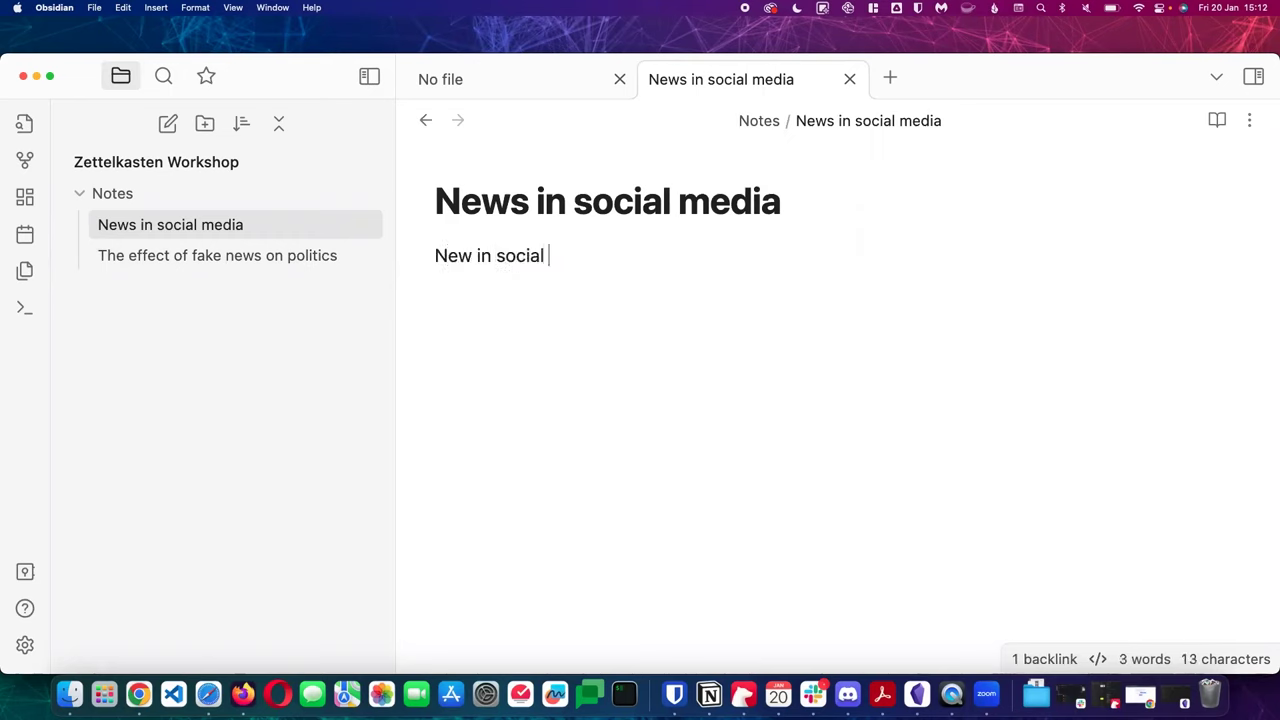
key(BackSpace)
key(BackSpace)
key(BackSpace)
text(ia can be inc)
key(BackSpace)
text(fu)
key(BackSpace)
key(BackSpace)
text(fluenced by )
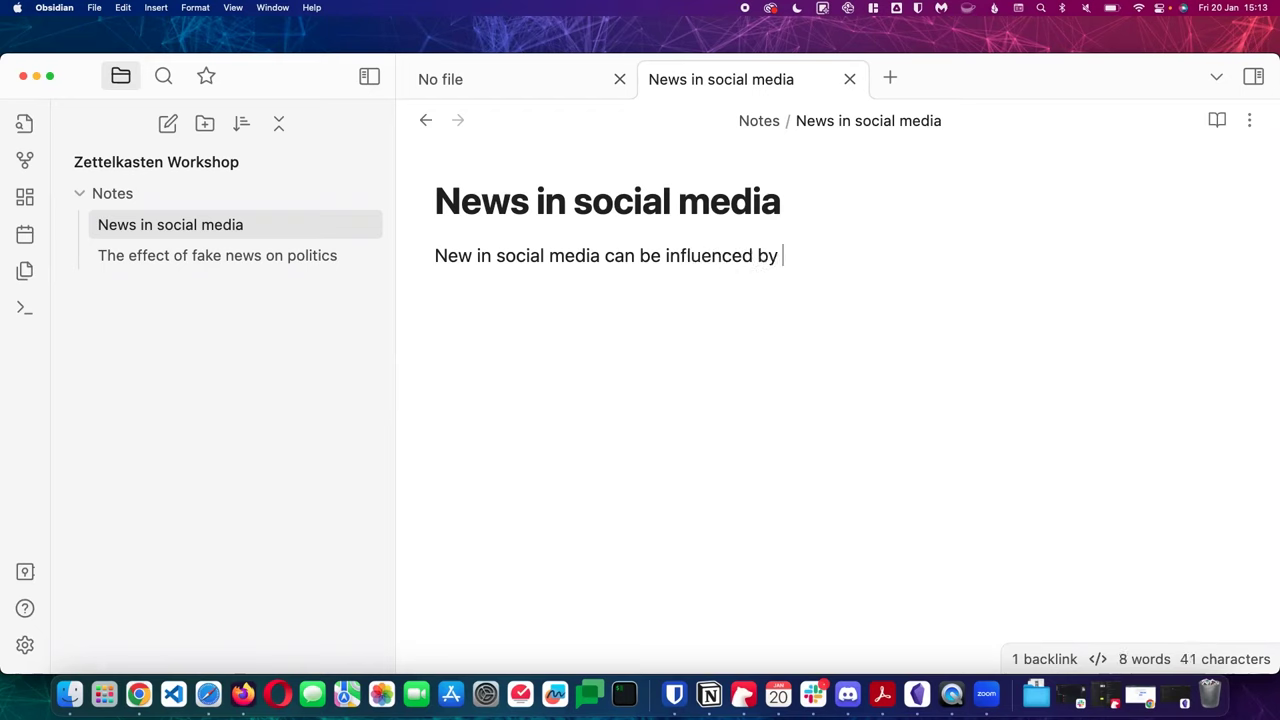
text(the likes and )
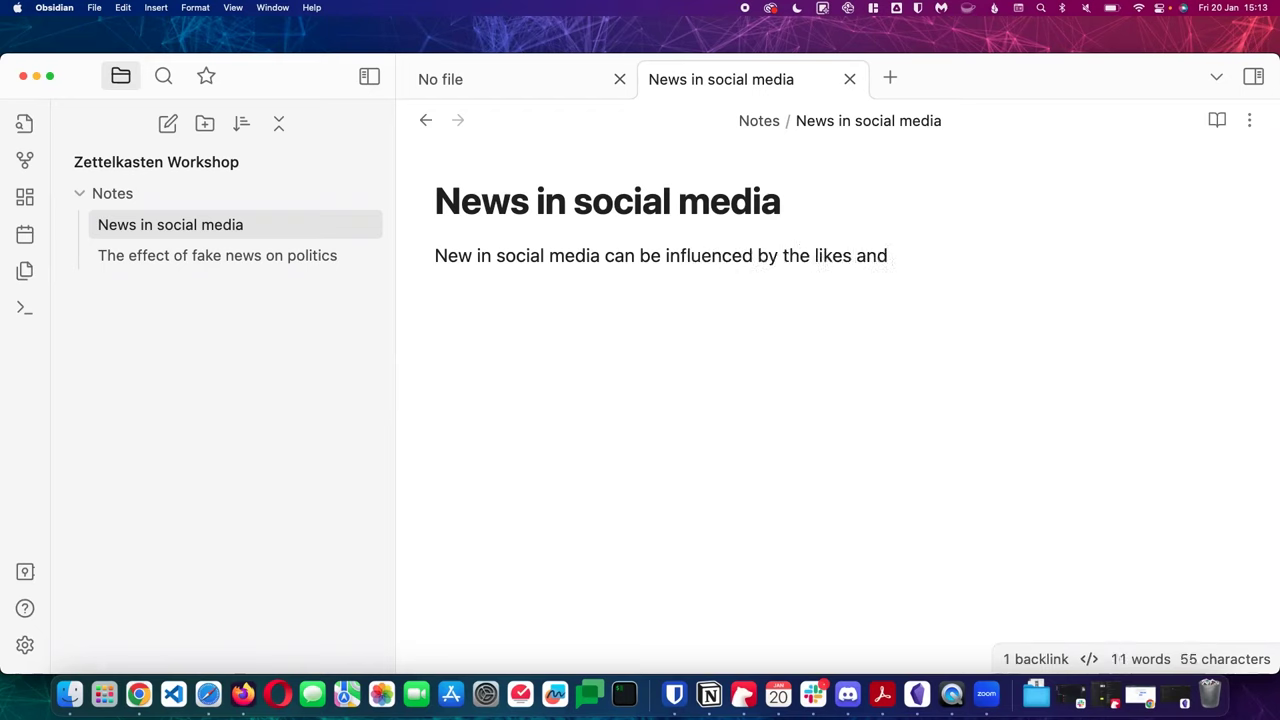
text(shares by th)
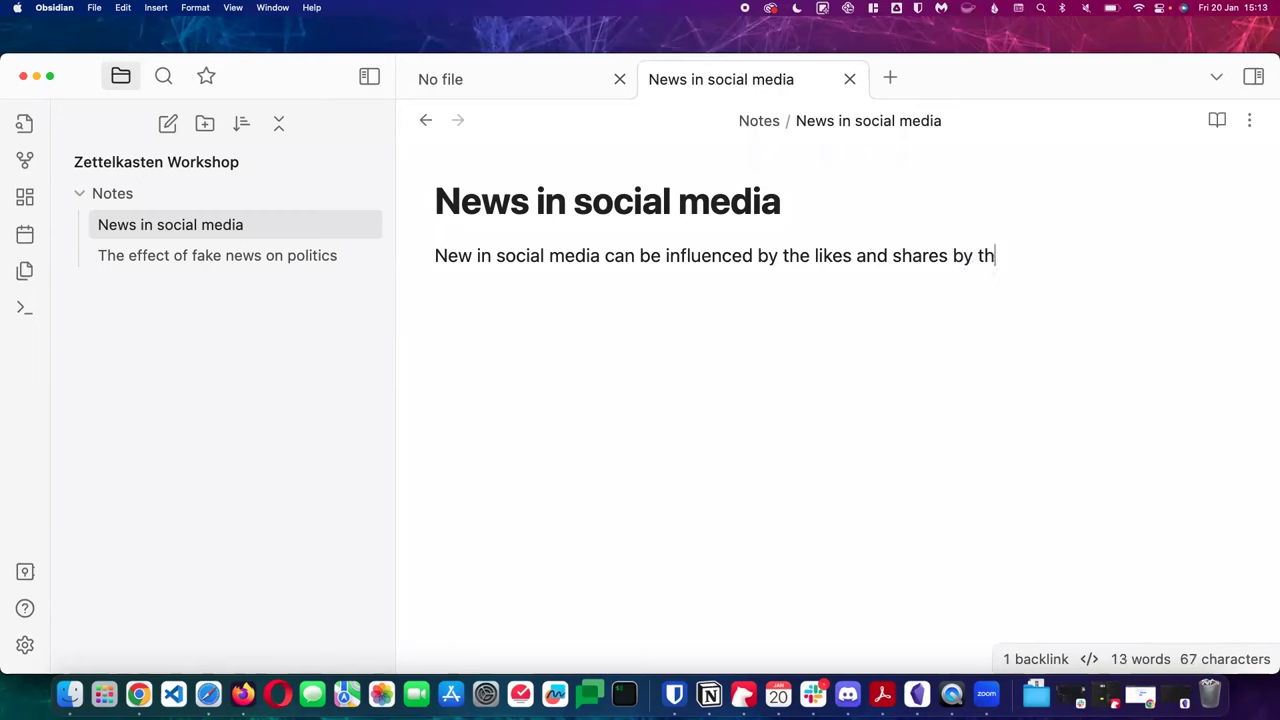
text(e popular )
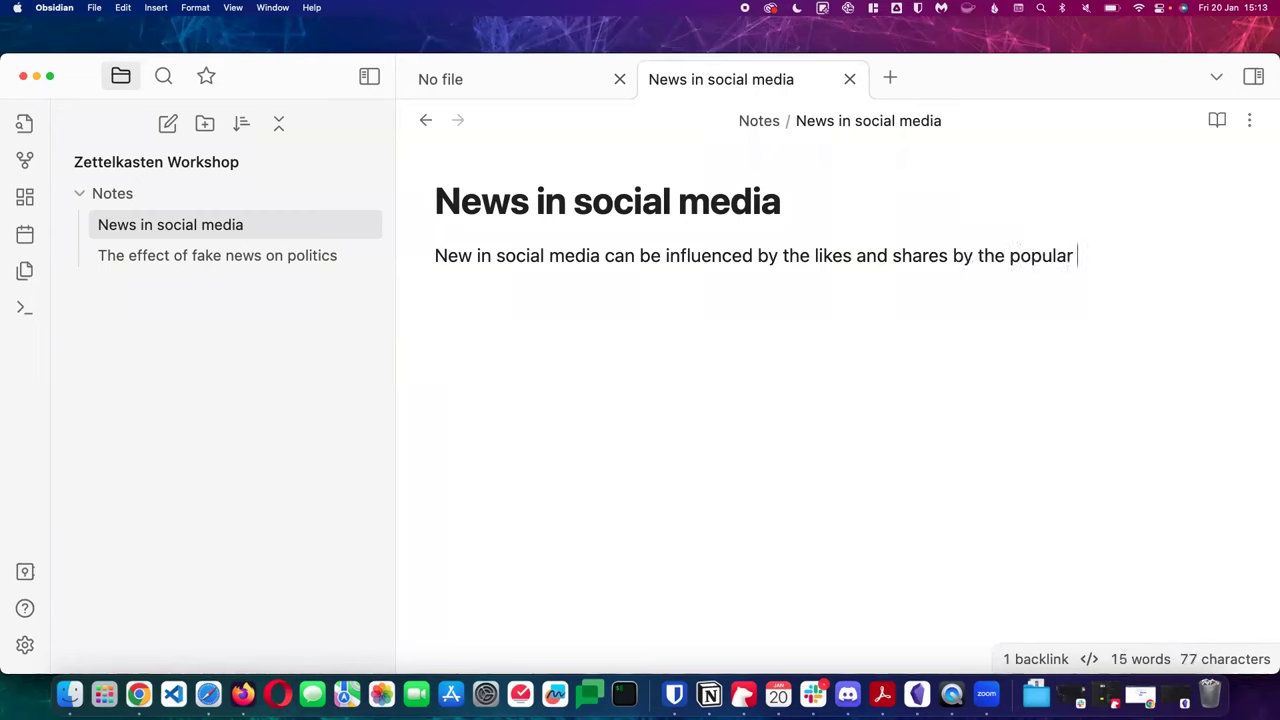
text(people.)
key(Return)
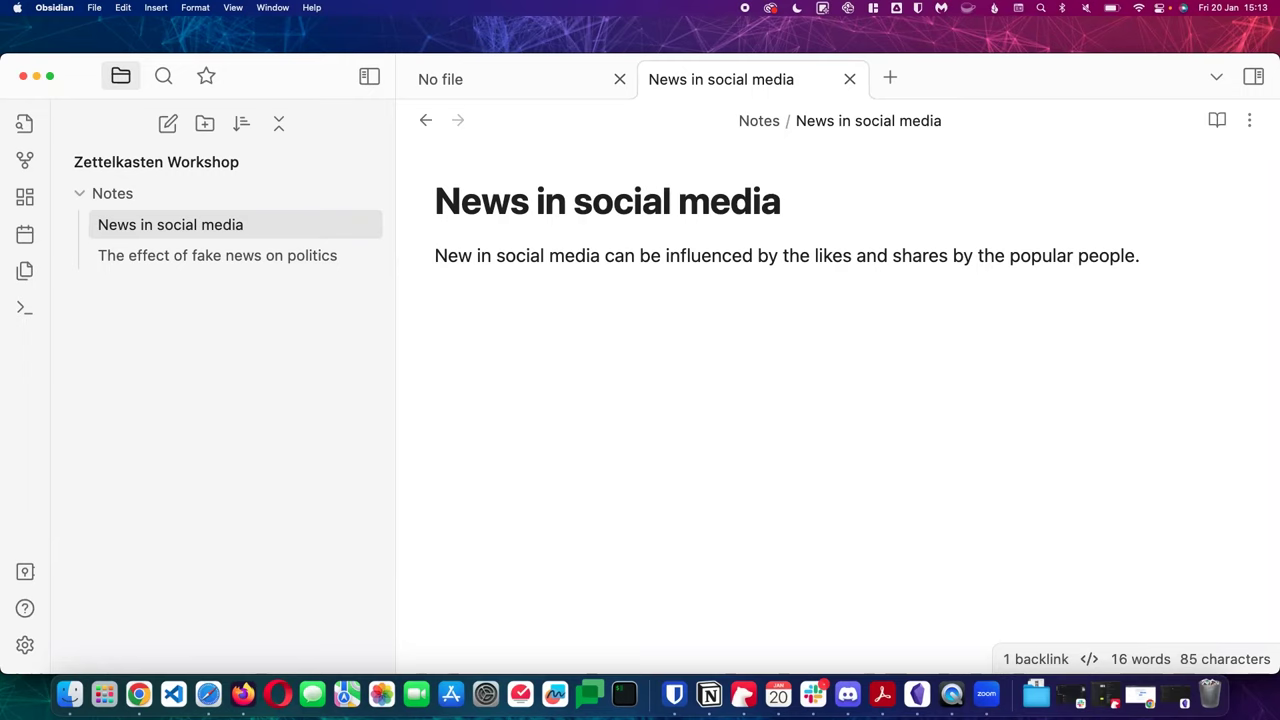
View "The effect of fake news on politics", then return to "News in social media" to compare the two notes
click(189, 257)
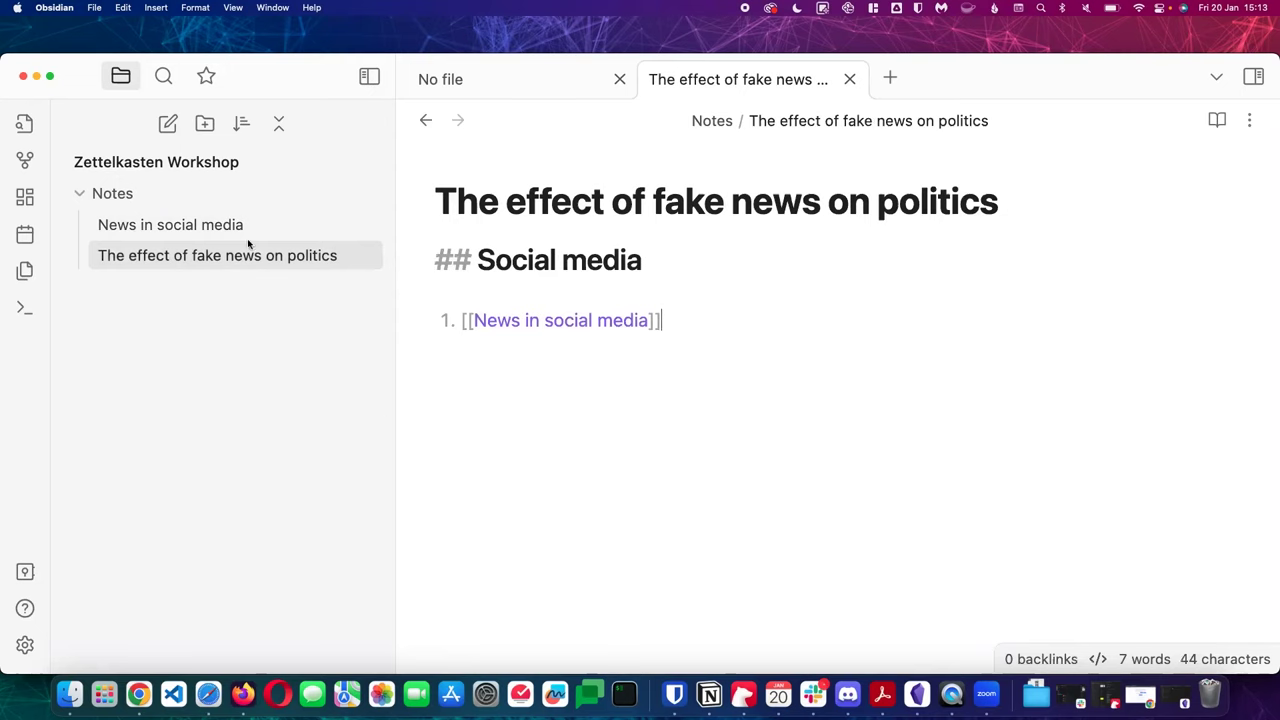
click(212, 224)
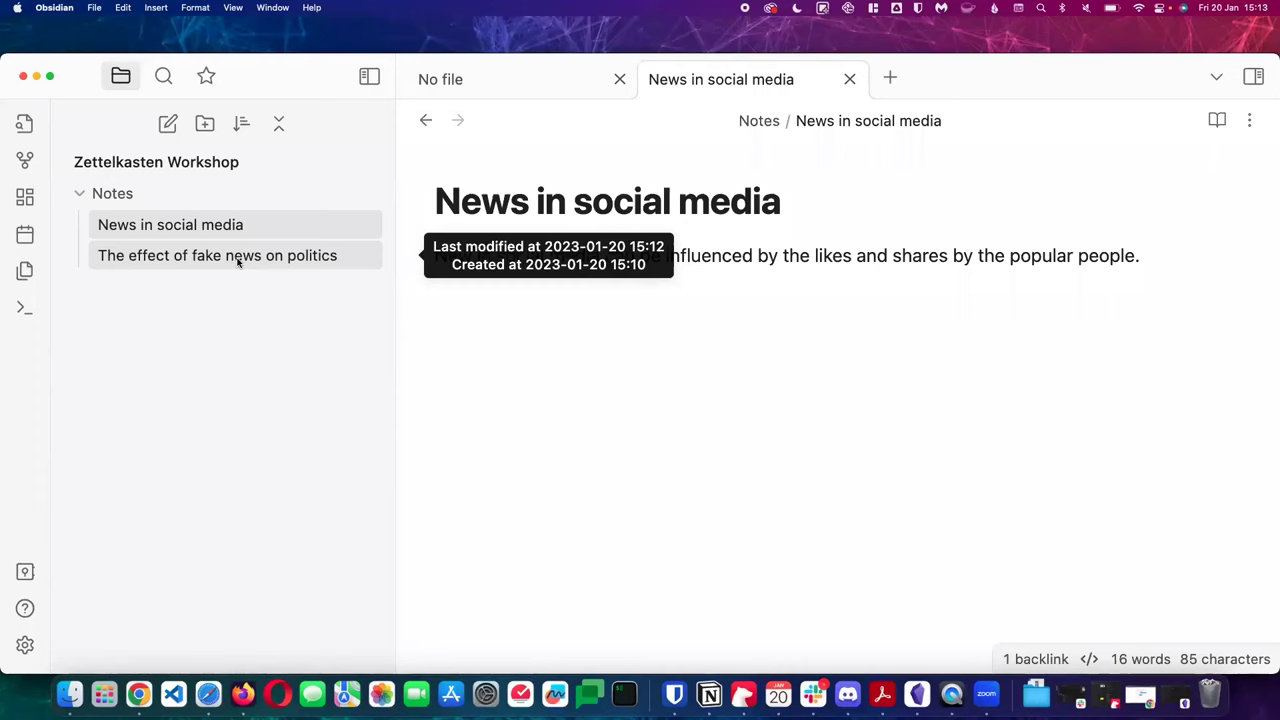
click(222, 228)
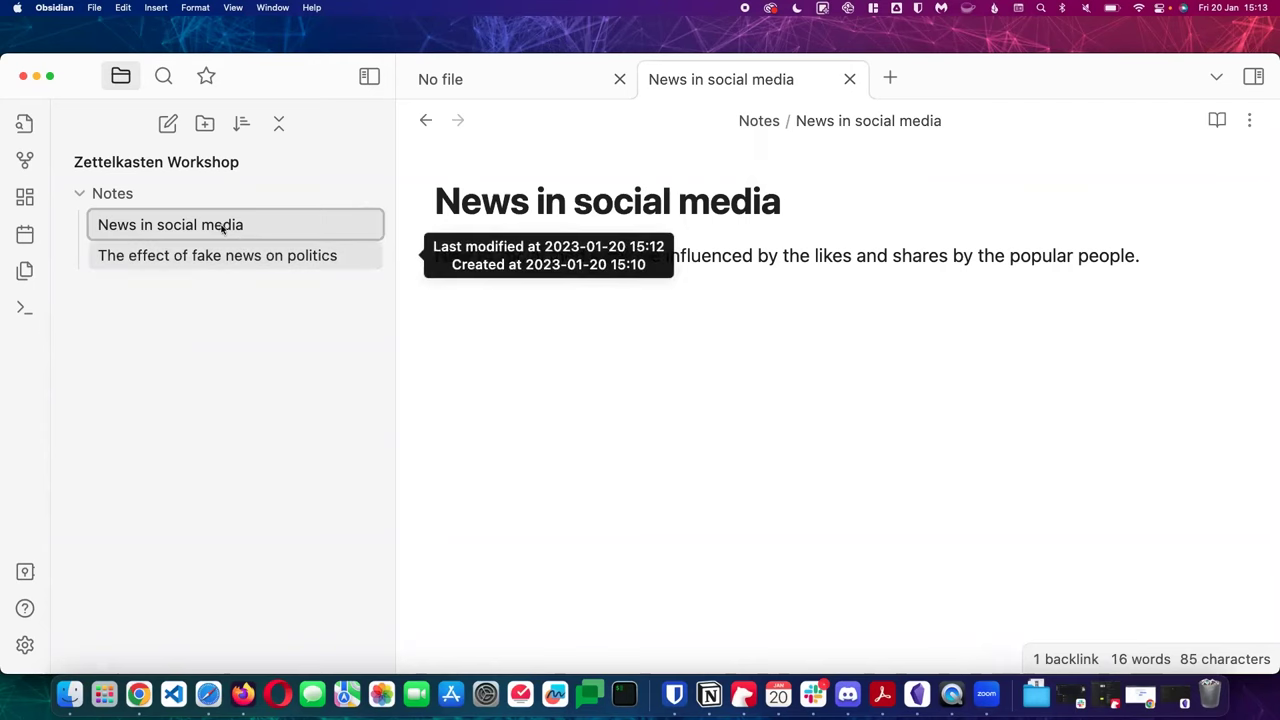
In "The effect of fake news on politics", add a second list item linking to "Outrage and the impact on algorithms" and open that new note
click(206, 255)
key(Return)
text([[Ourra)
key(BackSpace)
key(BackSpace)
key(BackSpace)
text(trage and the impact on algorithms)
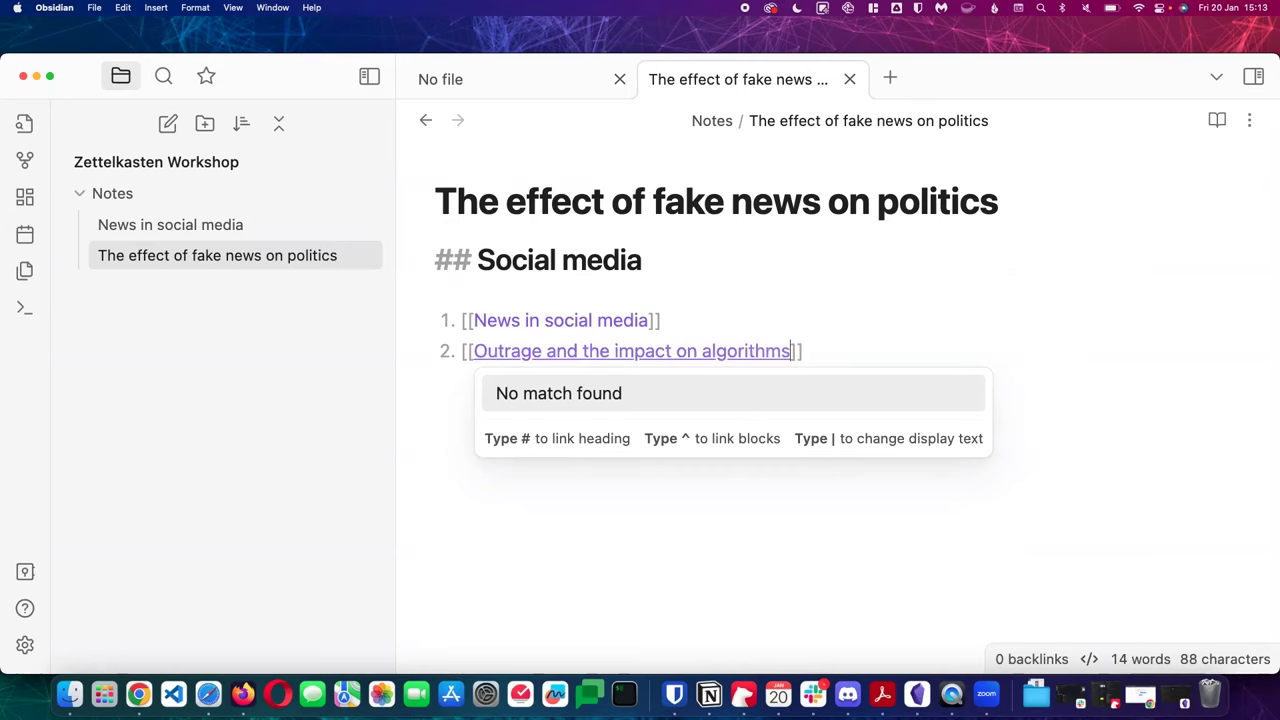
key(Escape)
click(737, 351)
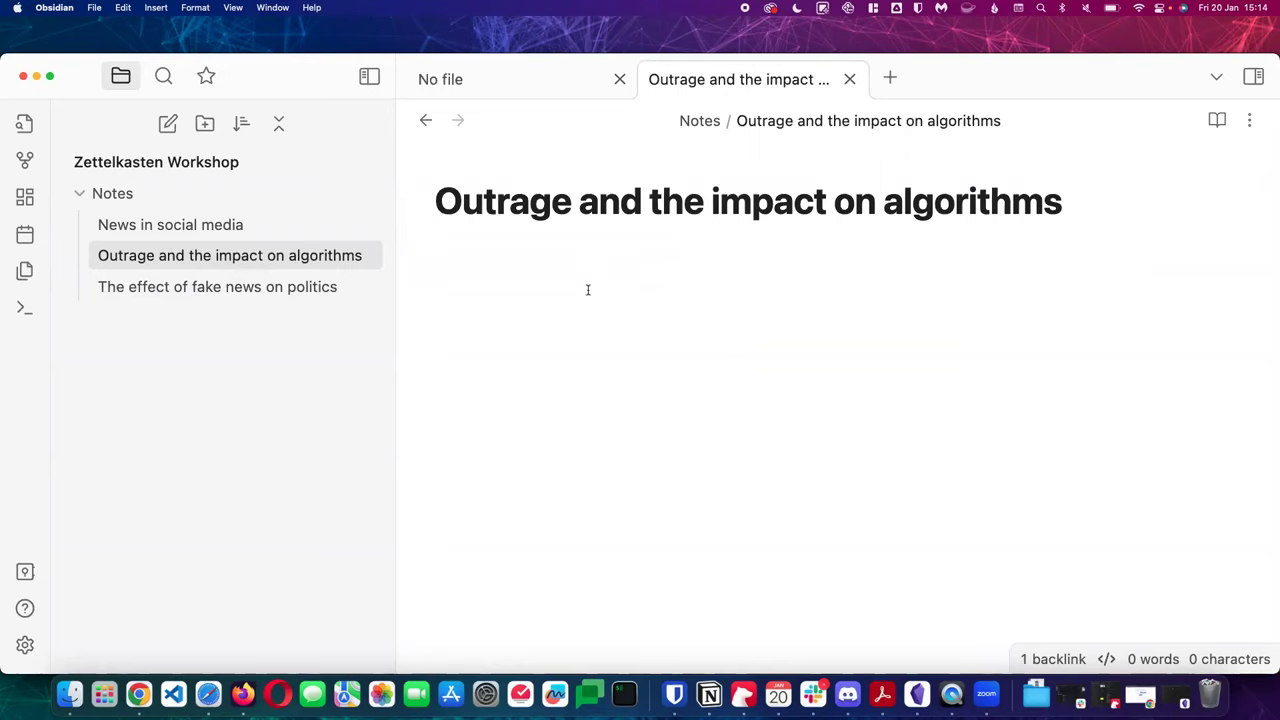
Write "Does the outrage create more influence on algorithms resulting in it being seen more often?" in the note's body
text(Does the outrange)
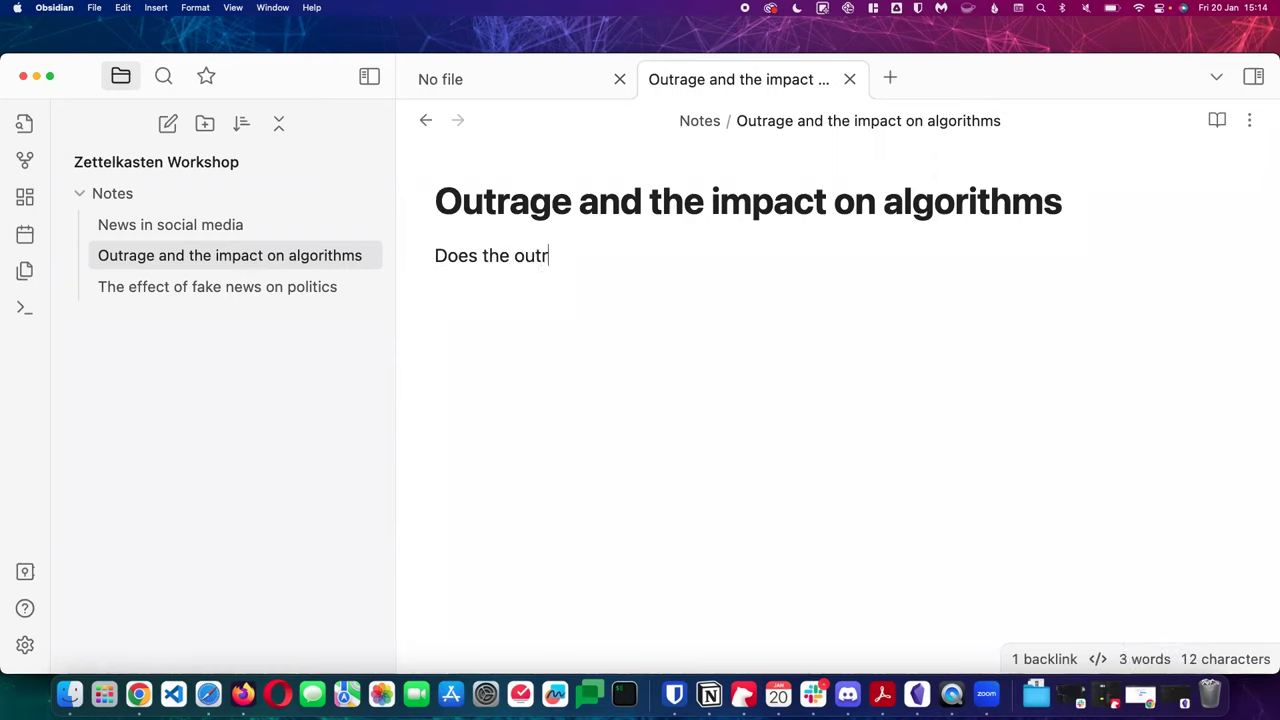
key(BackSpace)
key(BackSpace)
key(BackSpace)
key(BackSpace)
text(age create m)
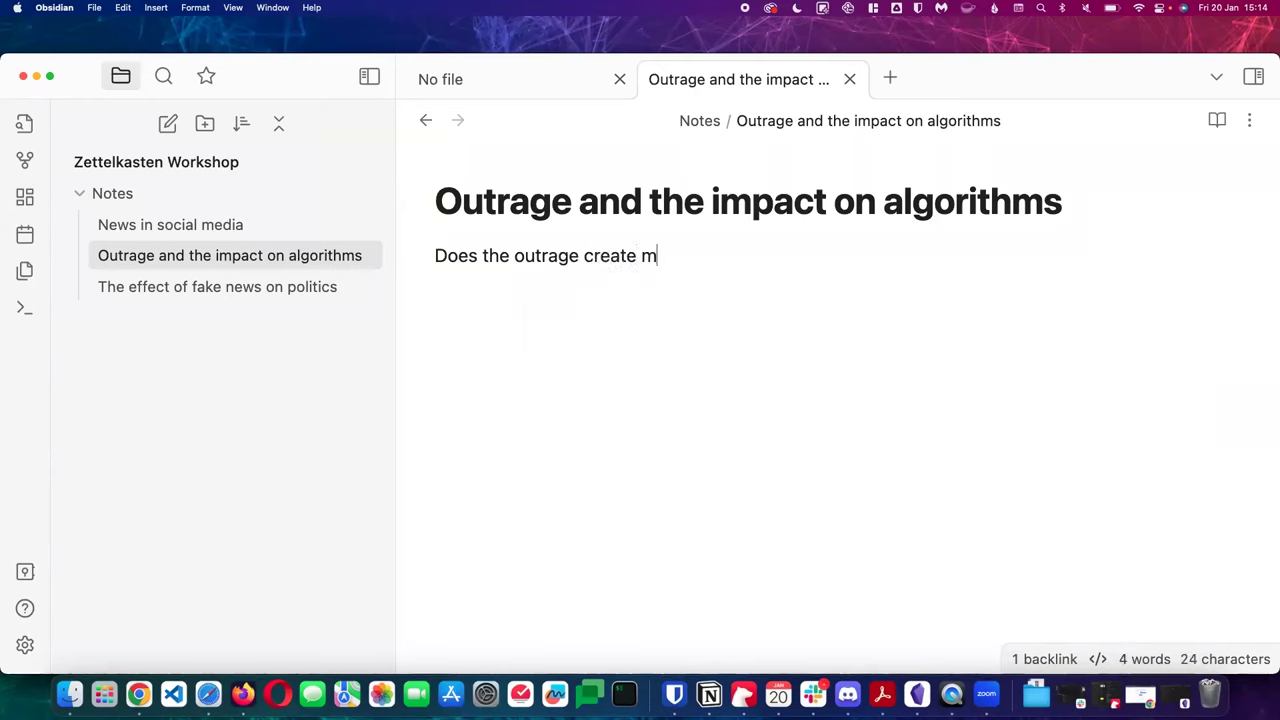
text(ore influence on)
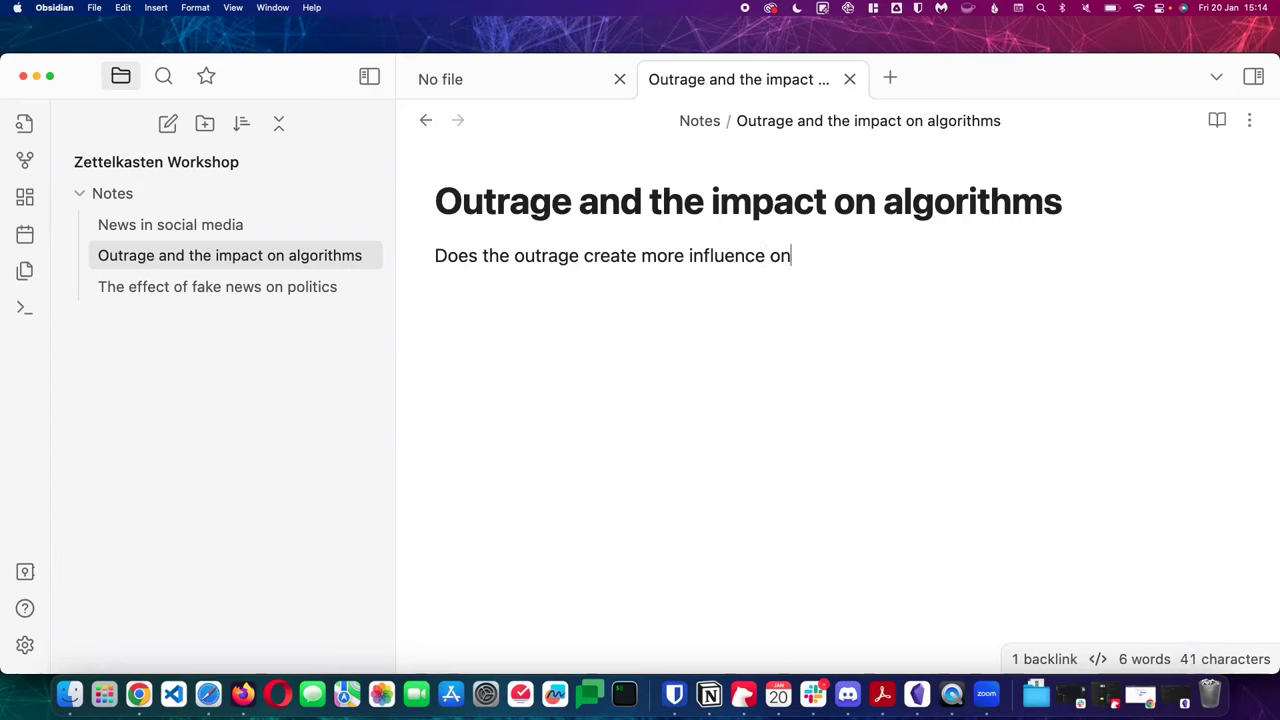
text( algorithms )
text(resulting in i)
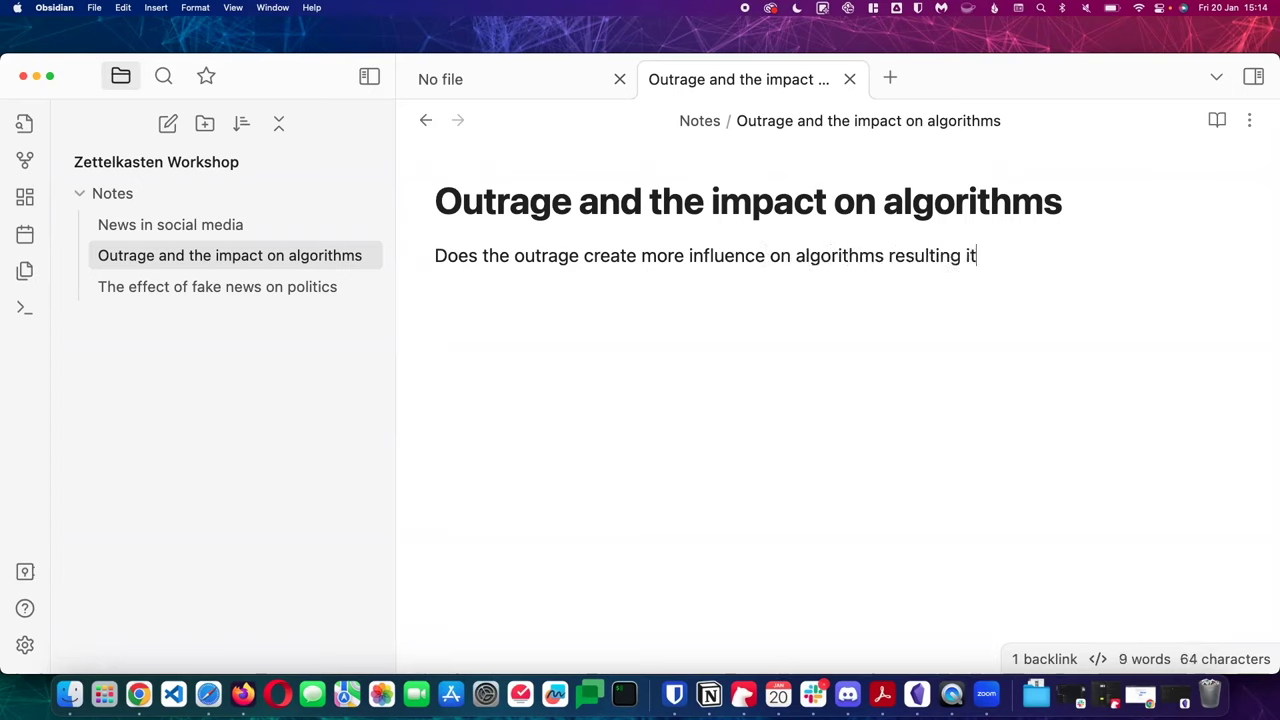
text(t being shared more)
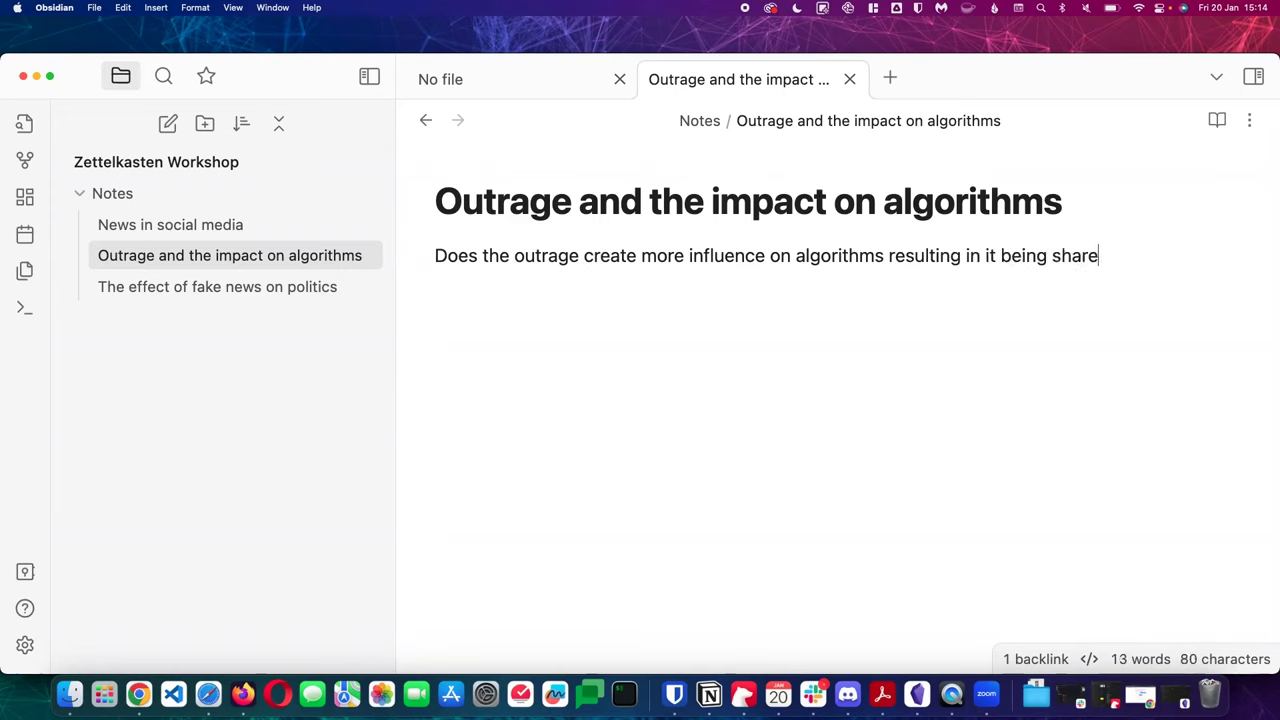
key(BackSpace)
key(BackSpace)
key(BackSpace)
key(BackSpace)
key(BackSpace)
key(BackSpace)
key(BackSpace)
key(BackSpace)
key(BackSpace)
key(BackSpace)
key(BackSpace)
key(BackSpace)
text(seen more often?)
key(Return)
key(Return)
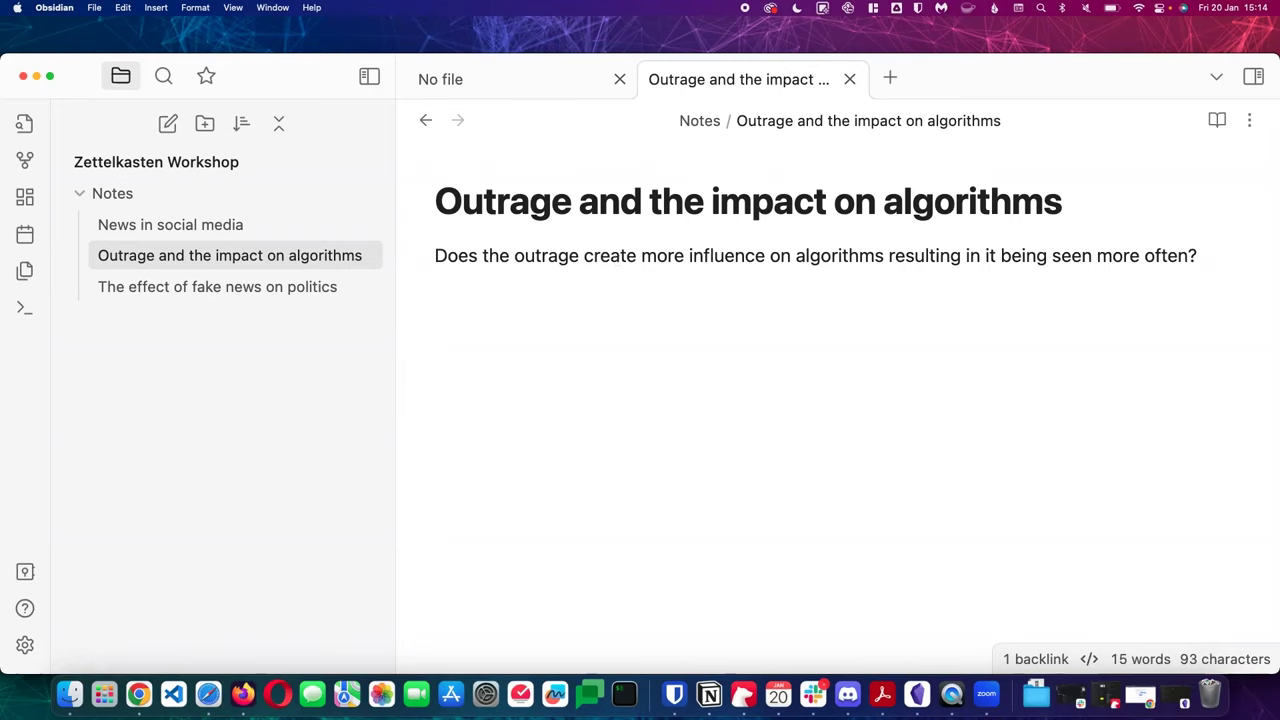
Add a level-two "References" heading with a numbered link to "How social media algorithms work" and open that new note
text(## References)
key(Return)
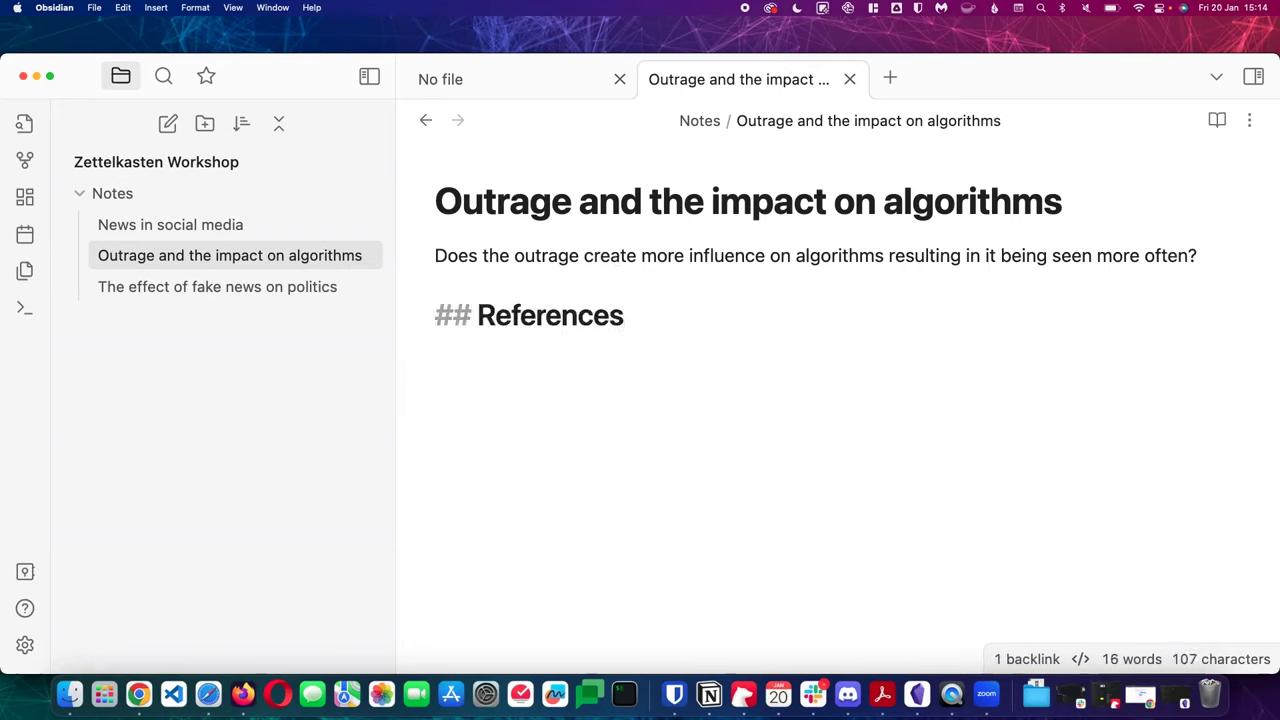
text(1. [[How socia)
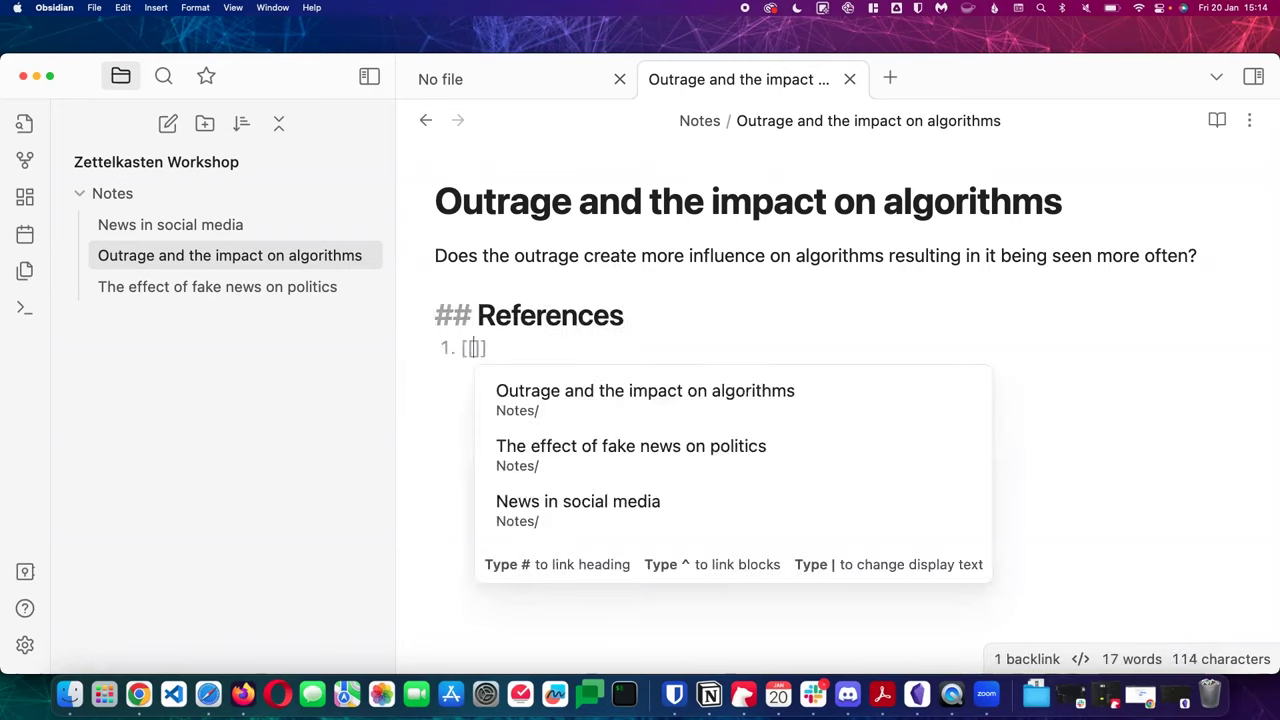
text(lmedia)
key(BackSpace)
key(BackSpace)
key(BackSpace)
key(BackSpace)
key(BackSpace)
text(media algorith)
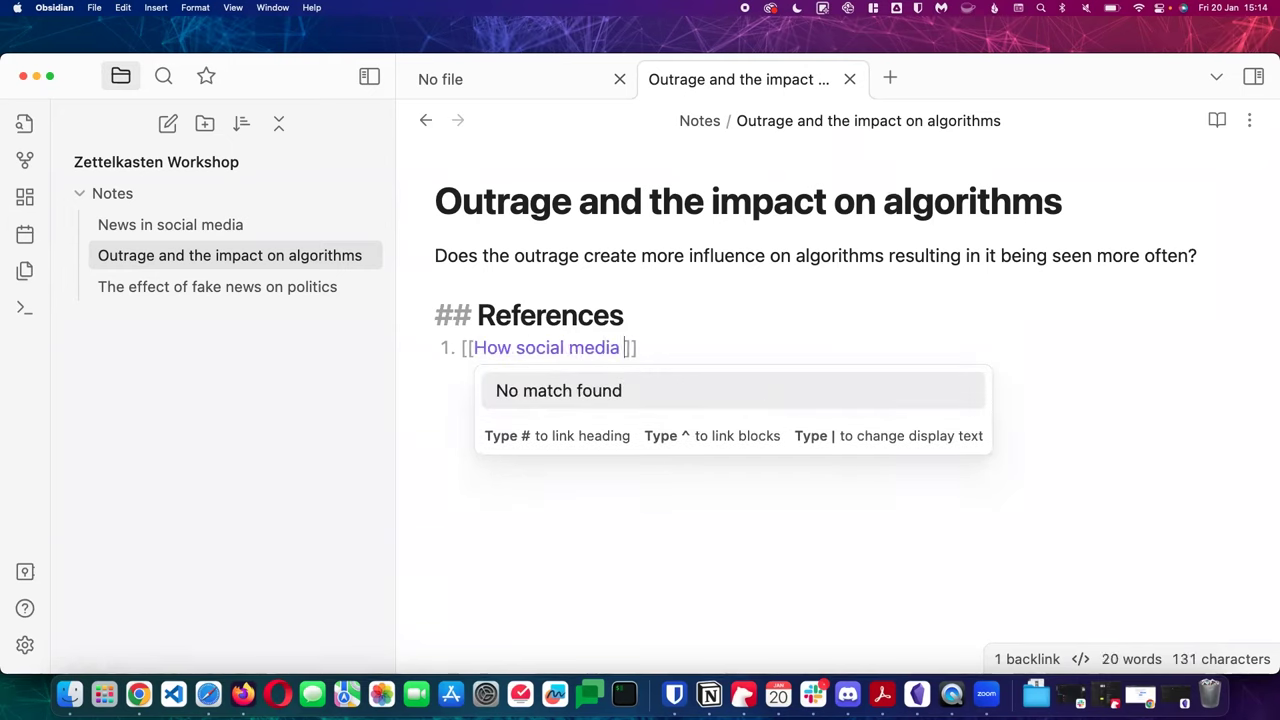
text(ms work)
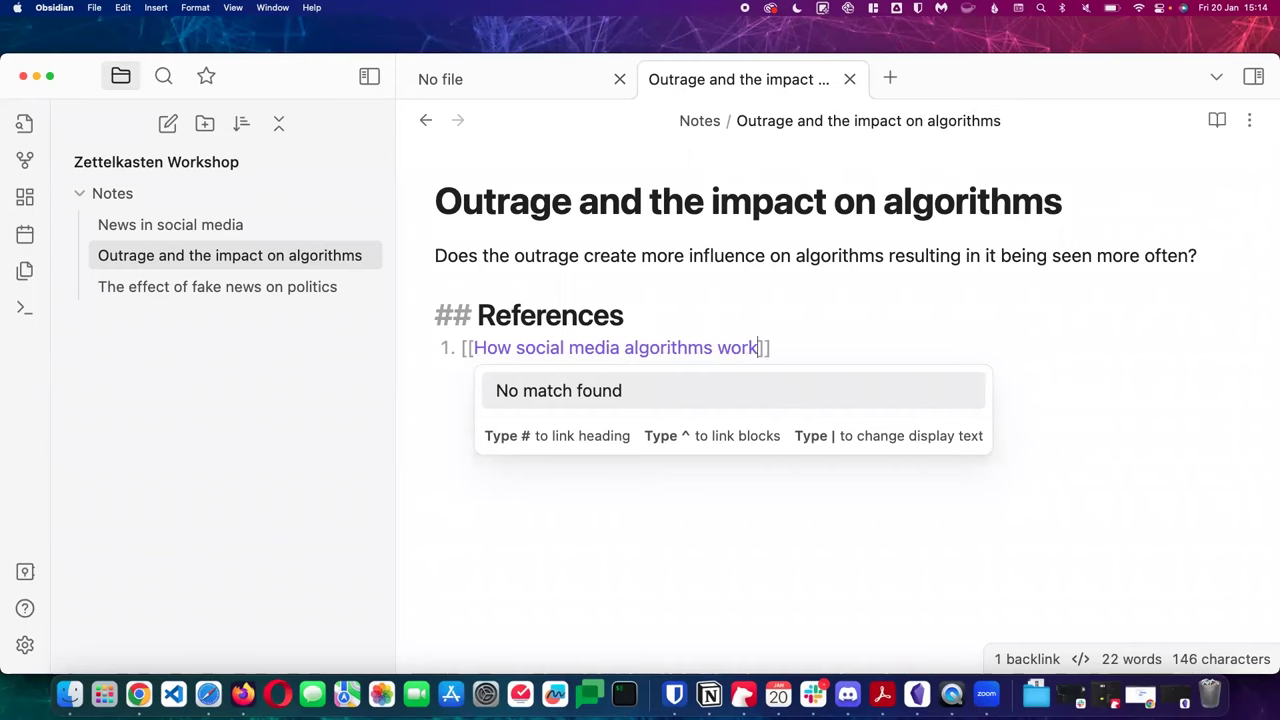
click(663, 309)
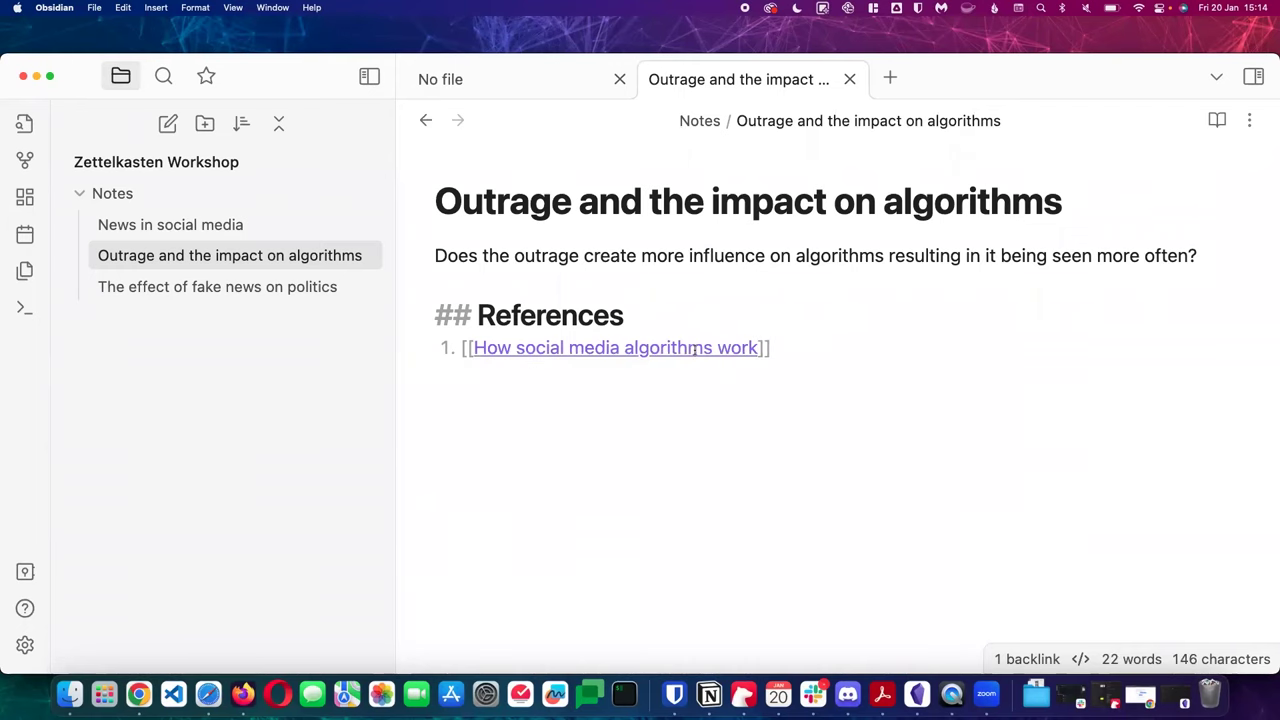
click(689, 347)
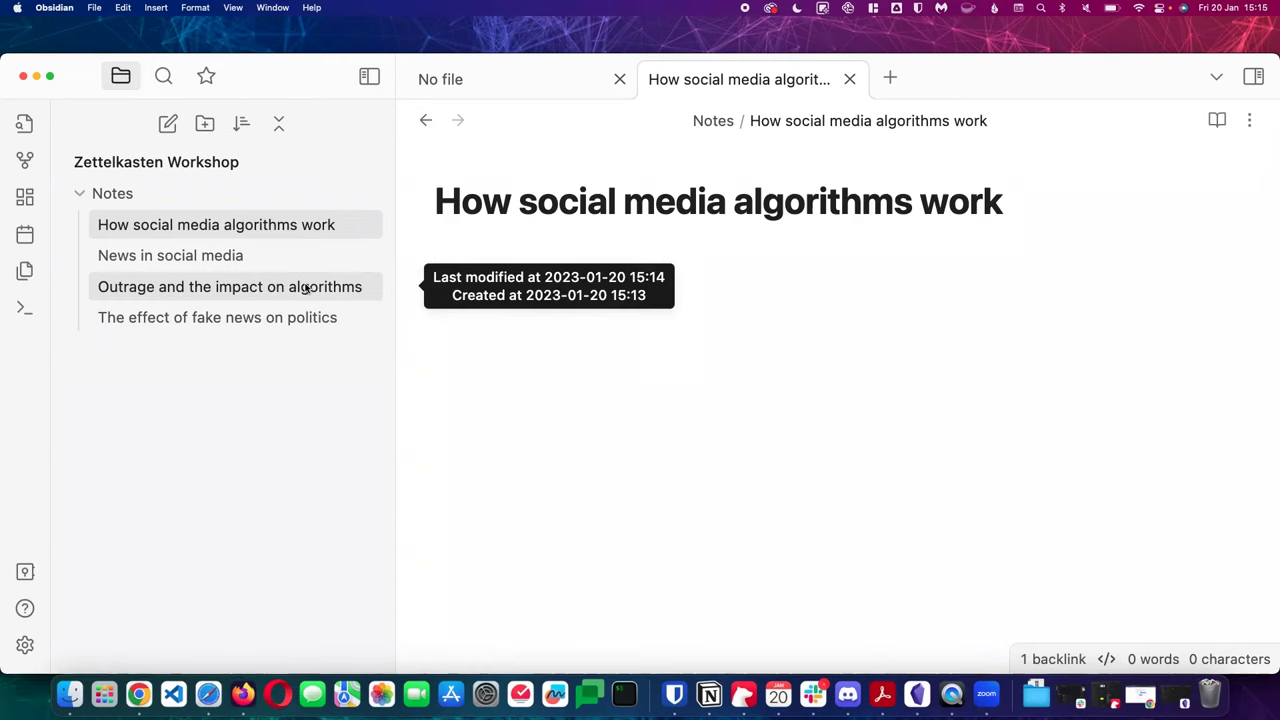
Show the graph of links between the notes and close the empty tab
click(204, 264)
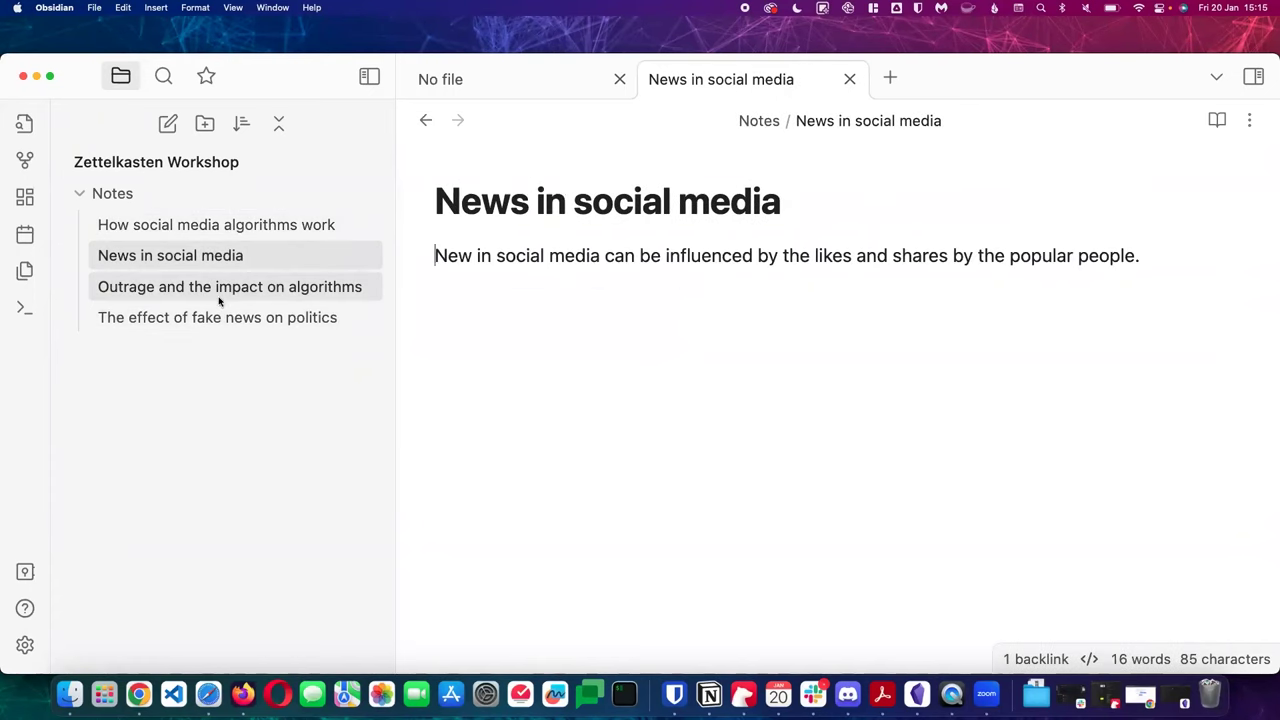
click(25, 158)
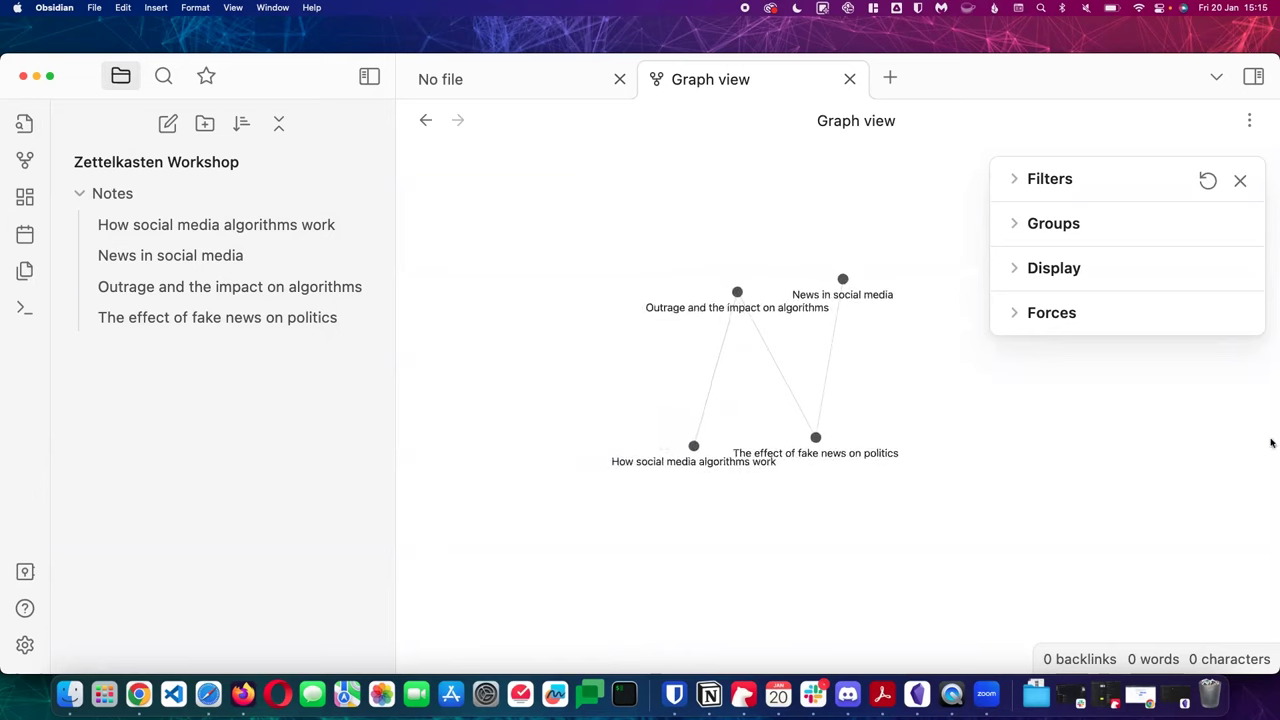
click(493, 98)
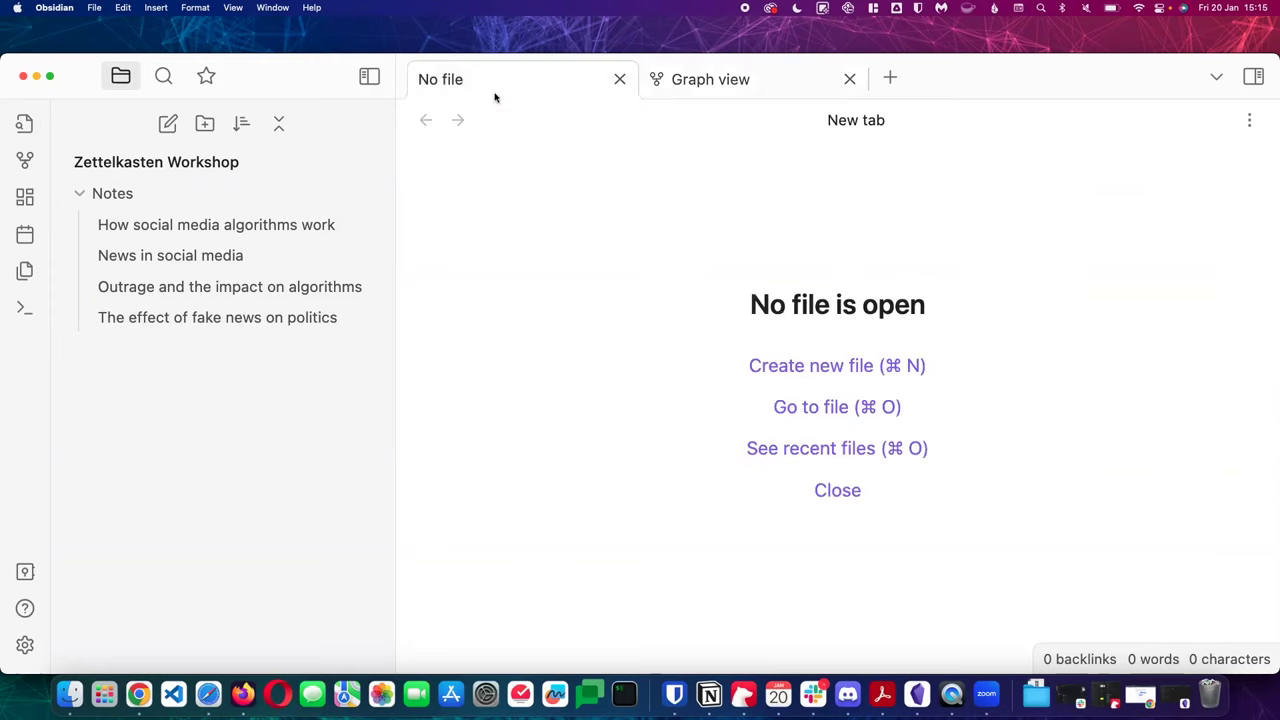
click(619, 80)
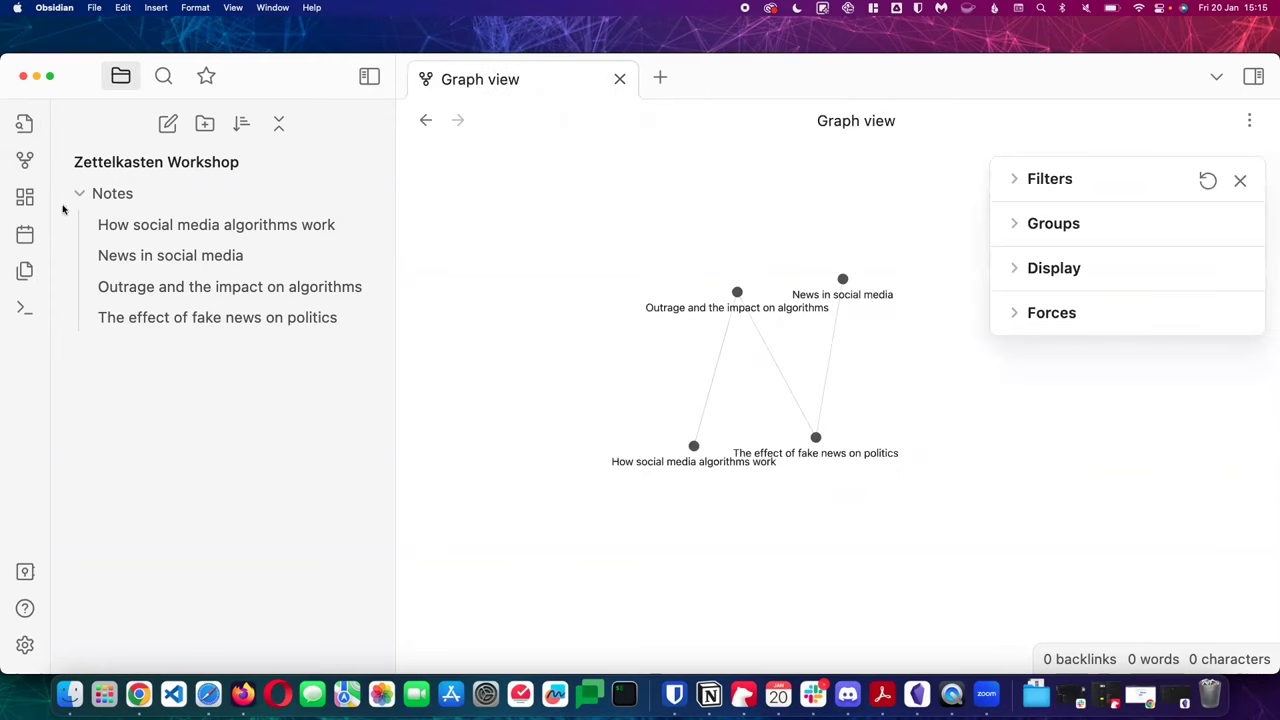
View the backlinks of "Outrage and the impact on algorithms" and follow its reference to "How social media algorithms work"
click(235, 289)
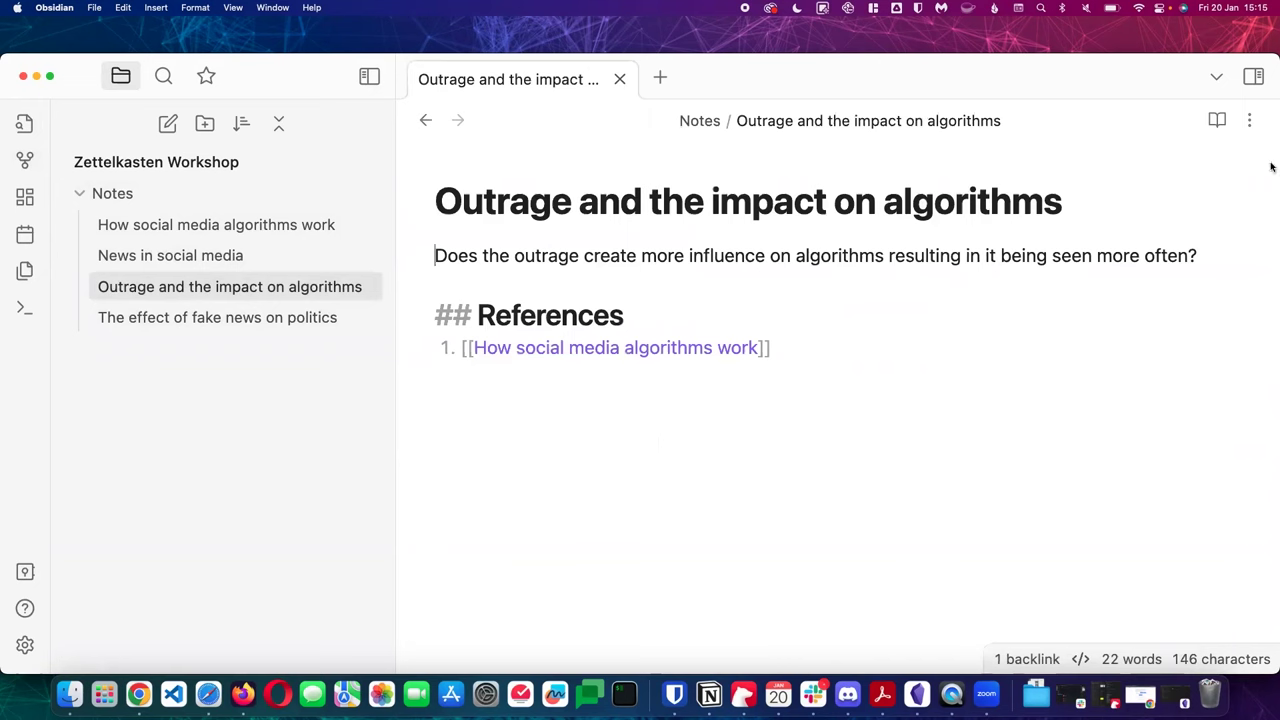
click(1254, 77)
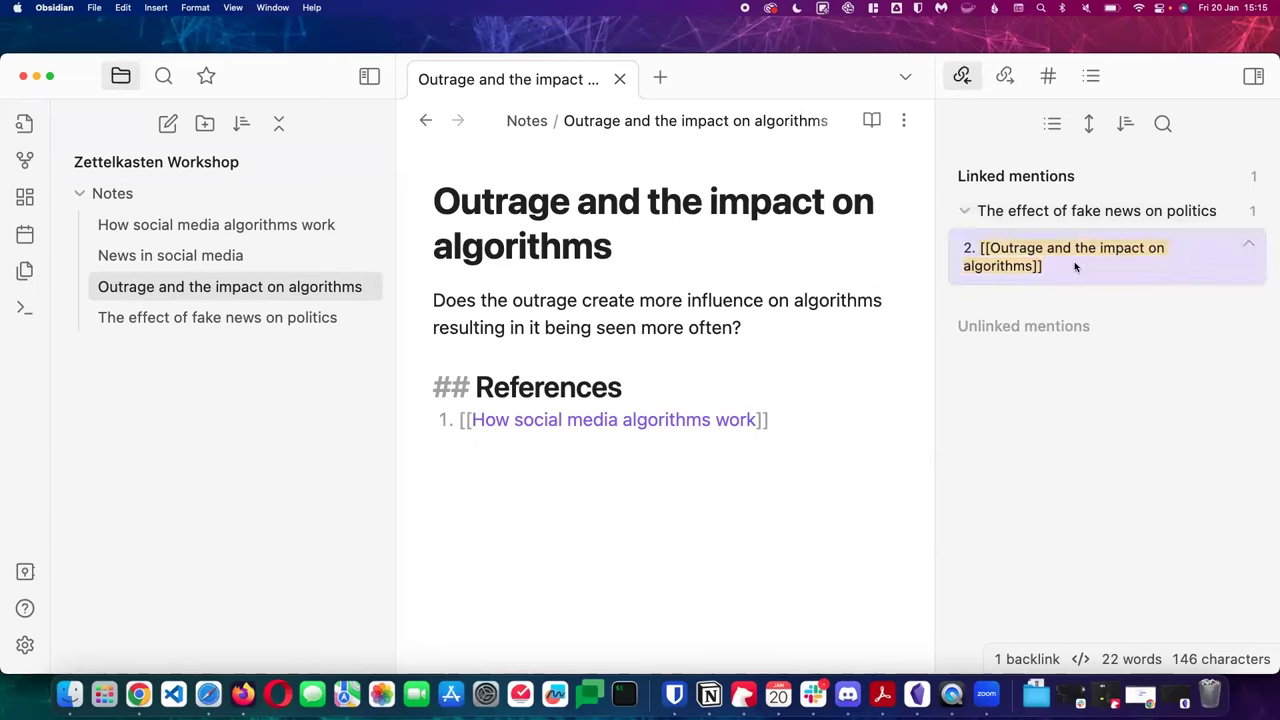
right_click(647, 424)
click(645, 420)
click(643, 418)
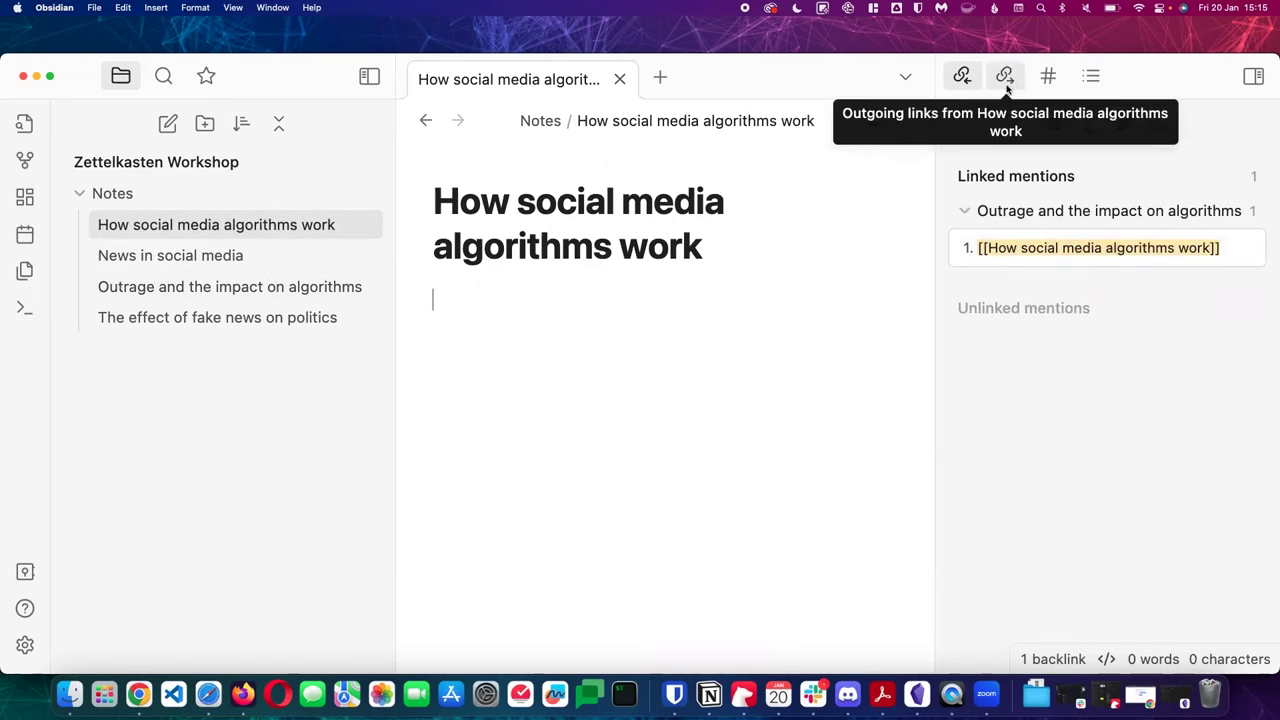
Examine the linked and unlinked mentions of "How social media algorithms work" and follow the linked mention to its source note
click(1255, 78)
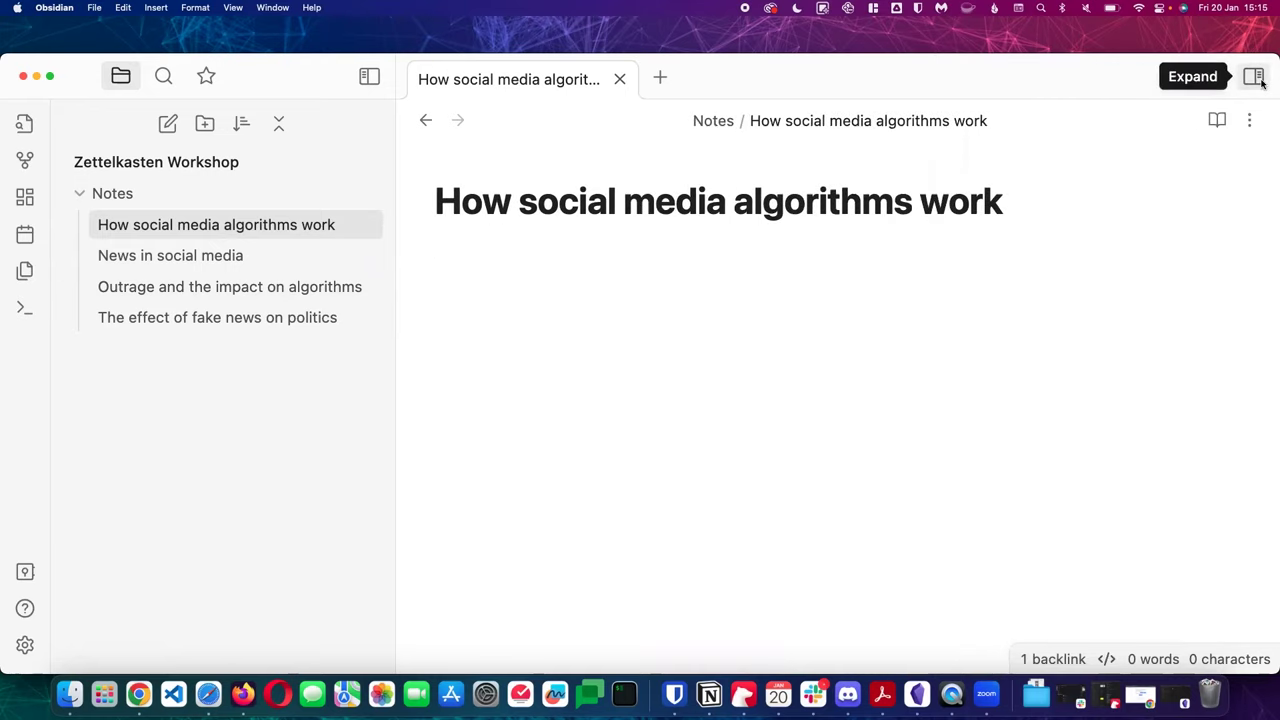
click(1255, 78)
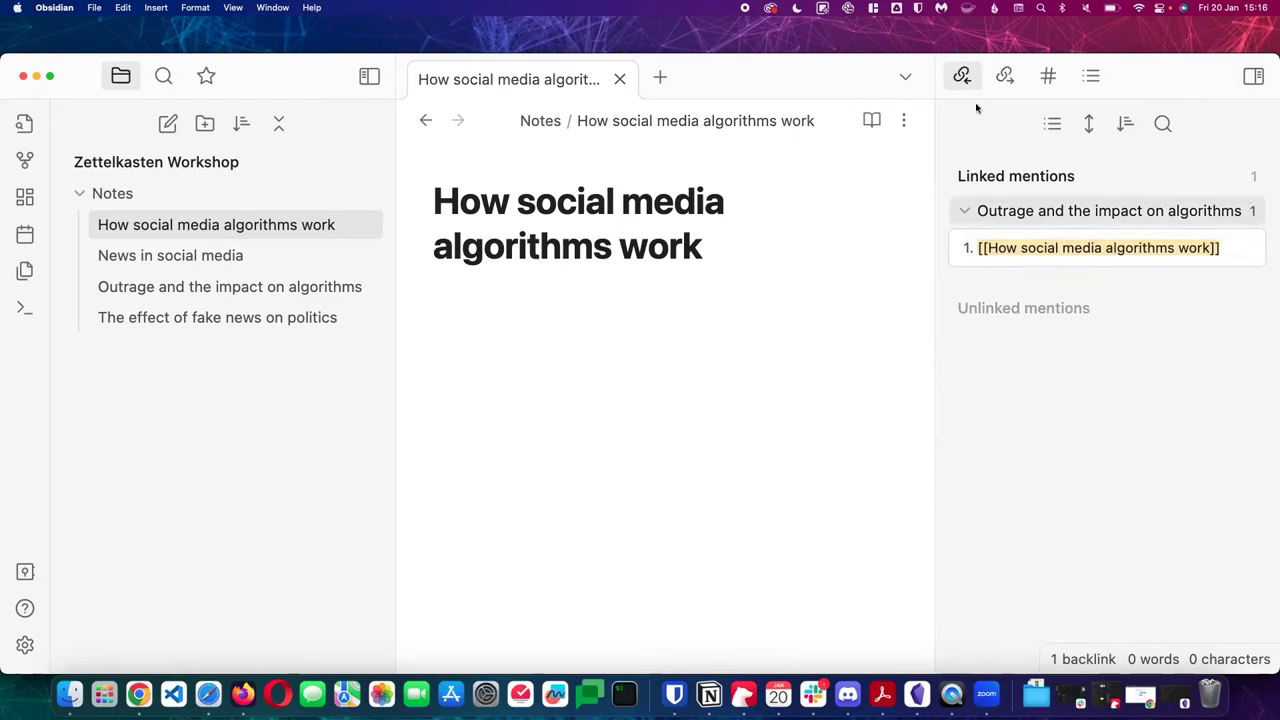
click(1001, 80)
click(962, 76)
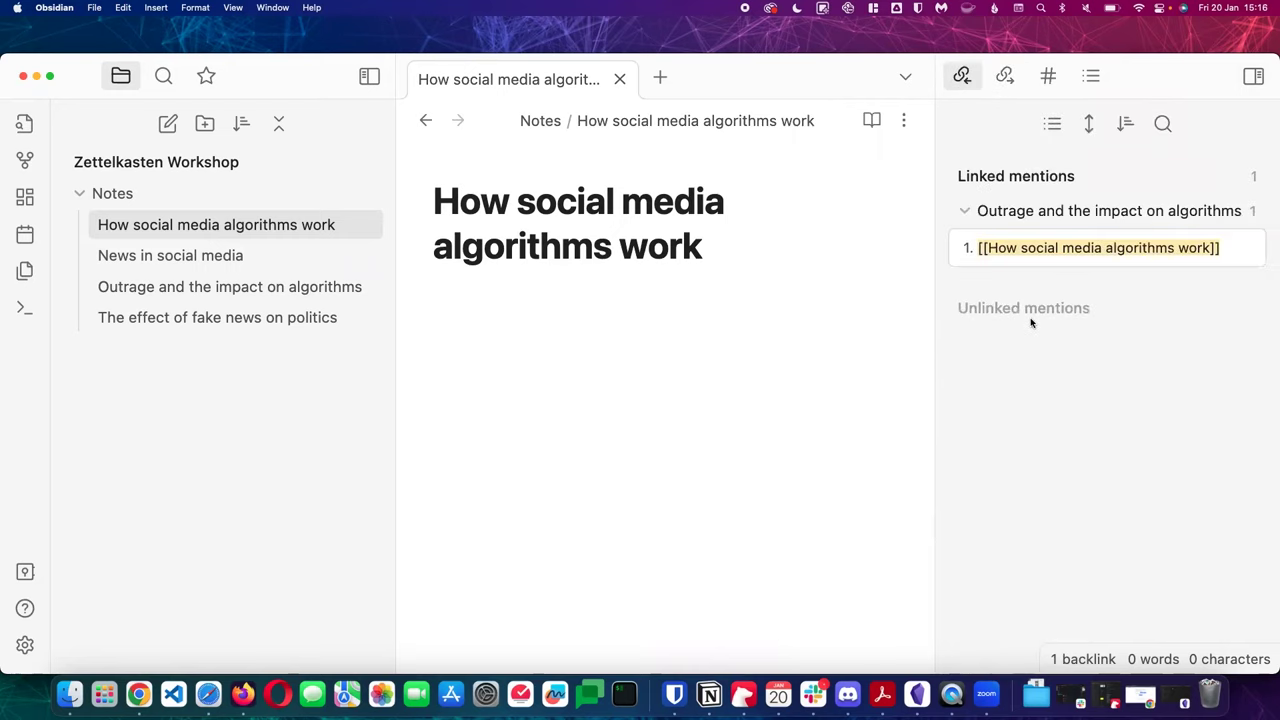
click(1031, 320)
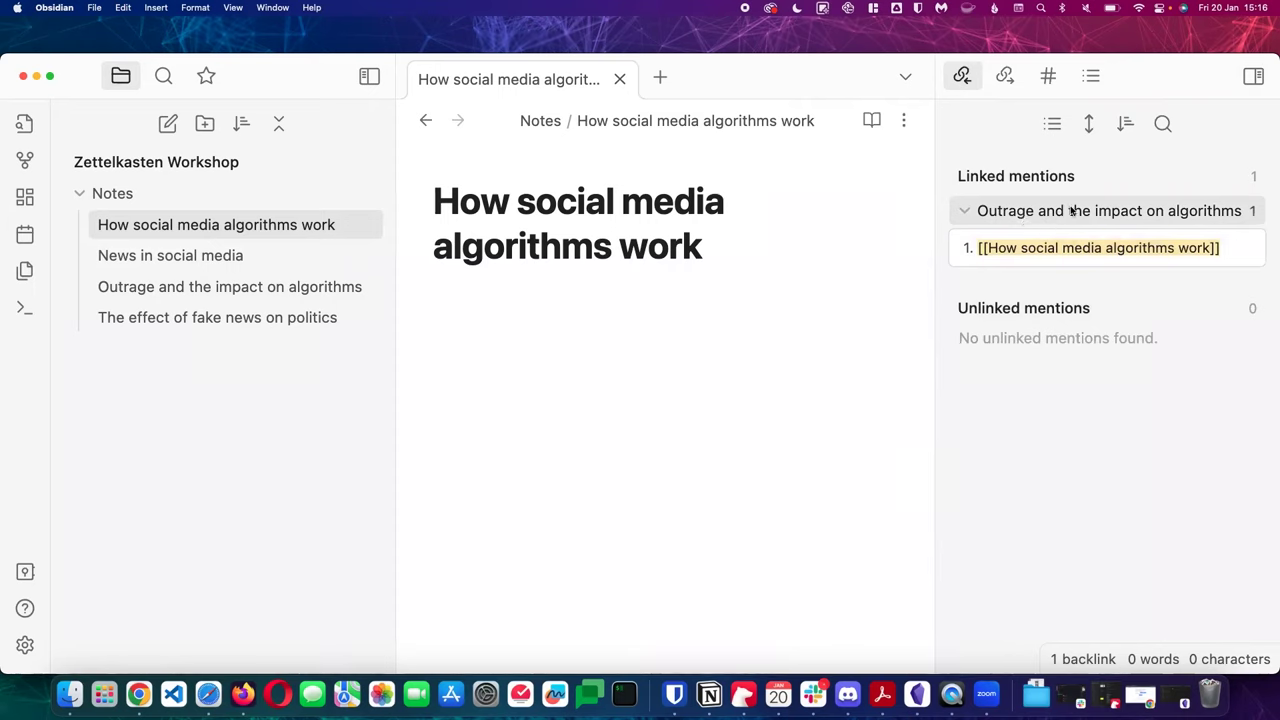
click(1103, 258)
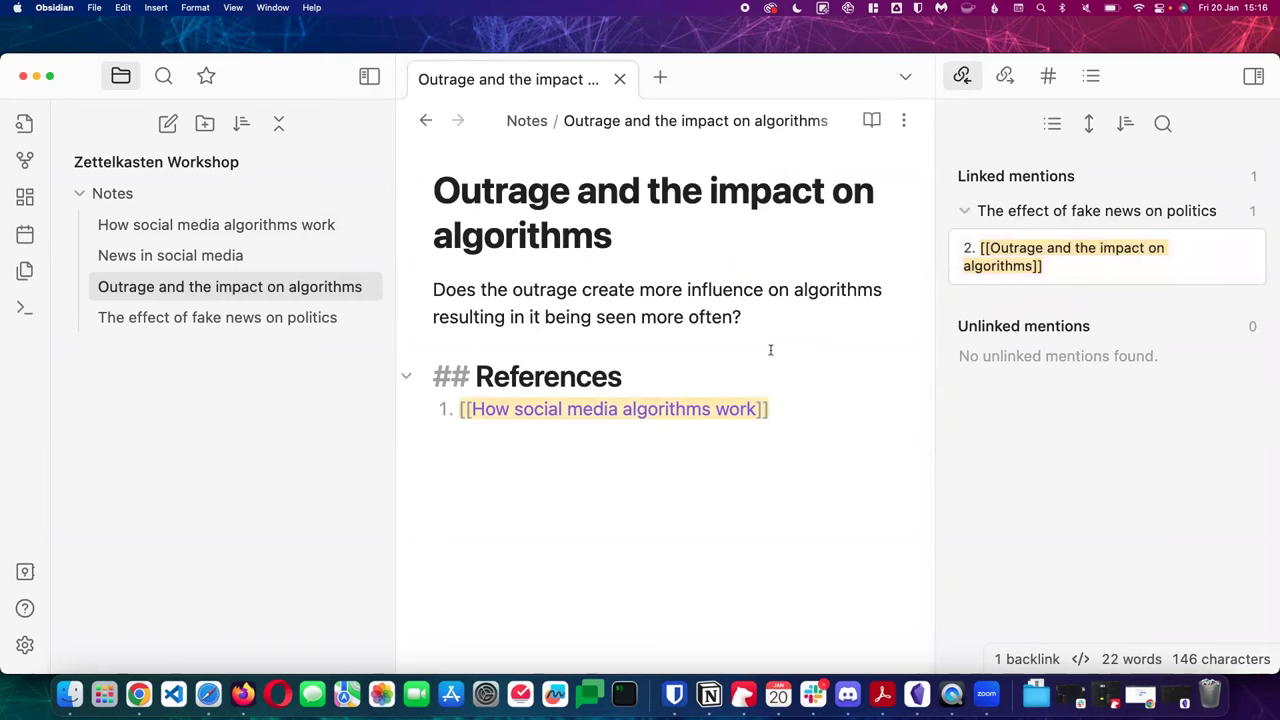
click(781, 333)
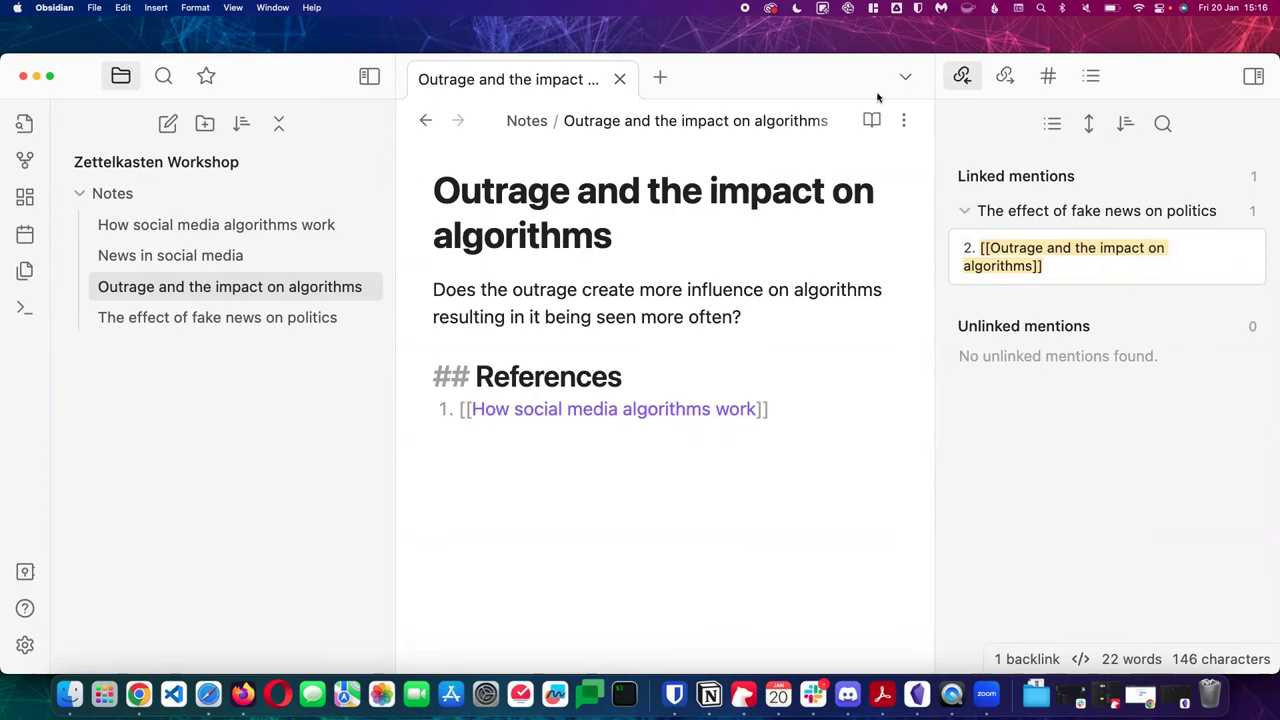
Add the tag #socialmedia on its own line above the text of the "News in social media" note
click(146, 260)
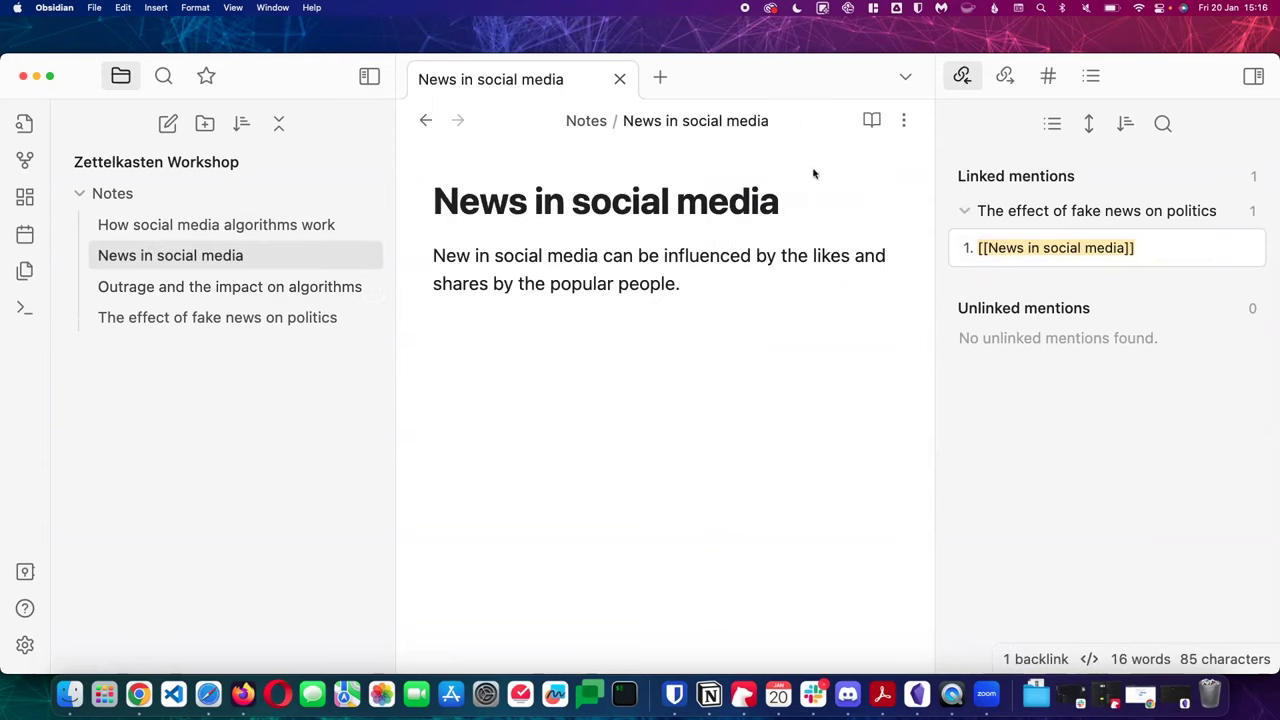
click(796, 201)
key(Return)
key(Return)
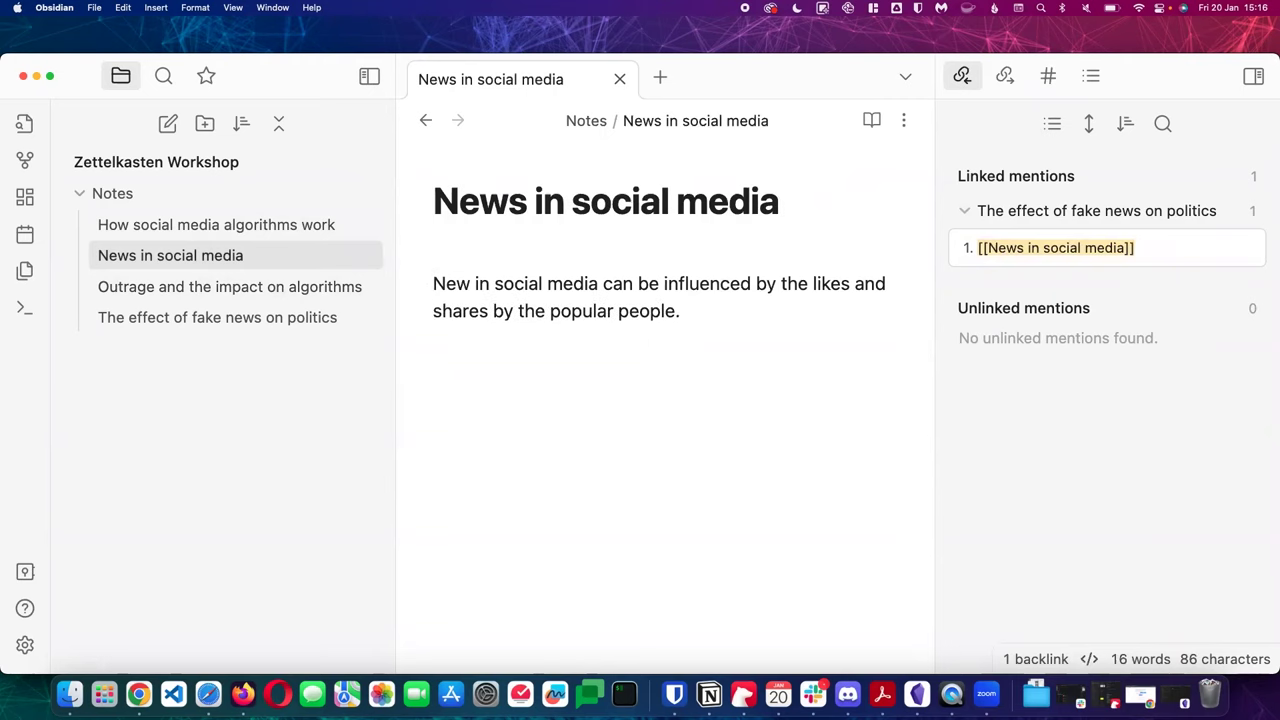
text(#)
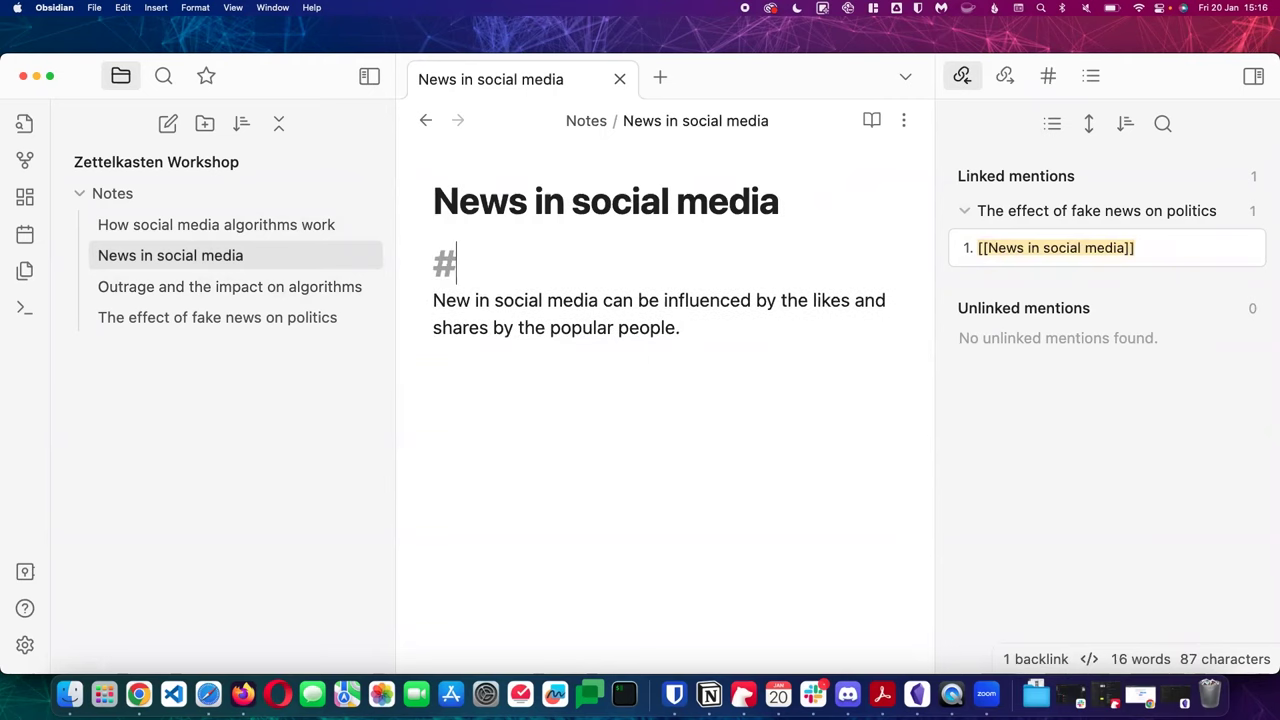
text(social m)
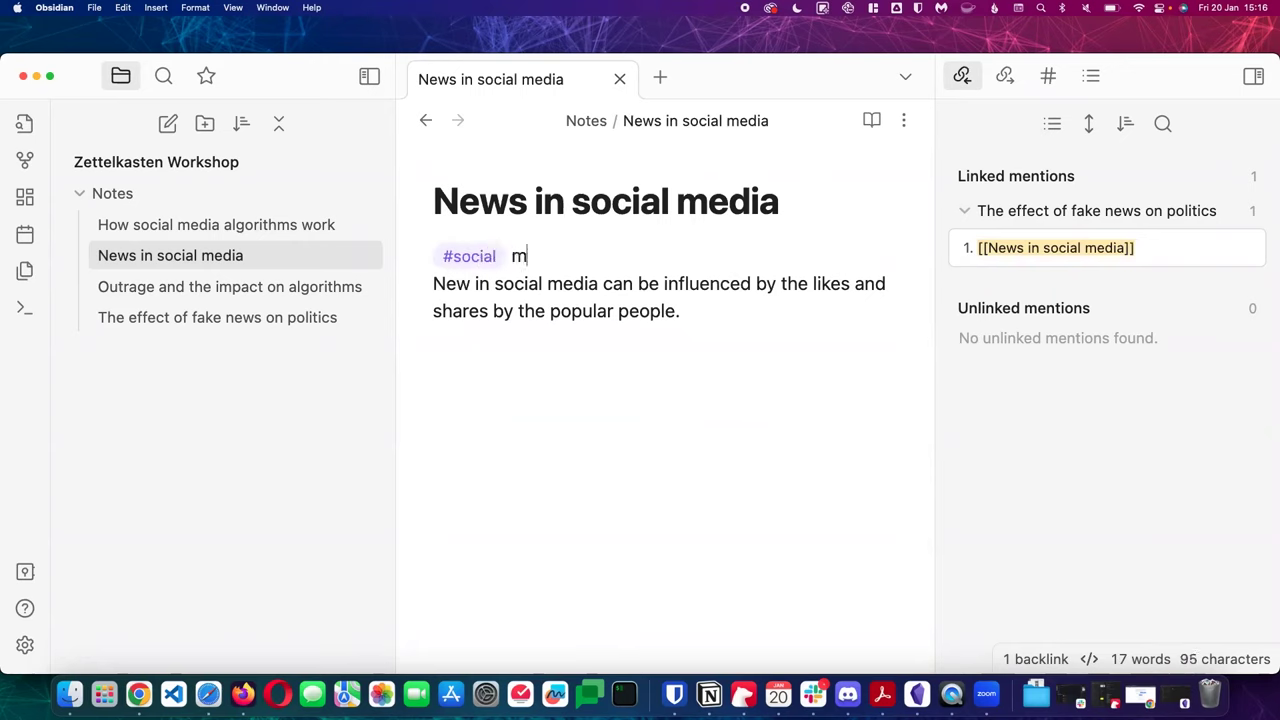
key(BackSpace)
key(BackSpace)
text(media)
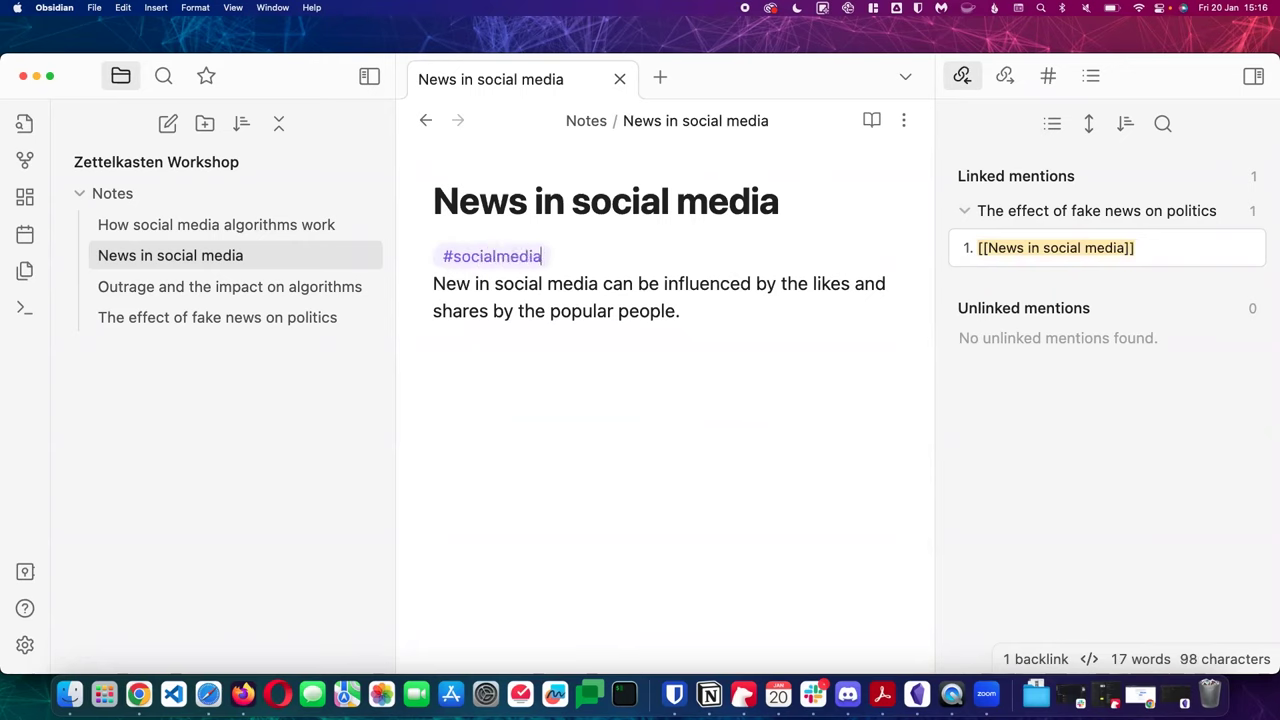
key(Return)
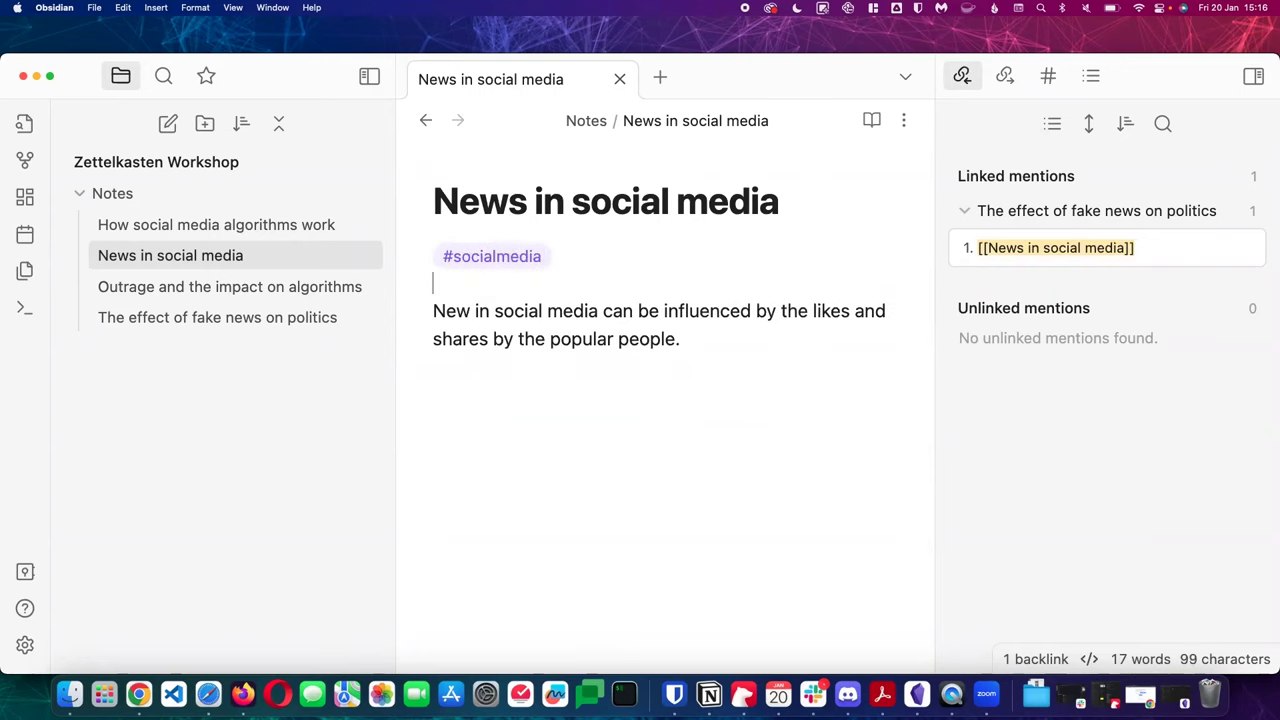
View the vault's tag list and check in the core plugin settings whether Tags is enabled
click(1048, 76)
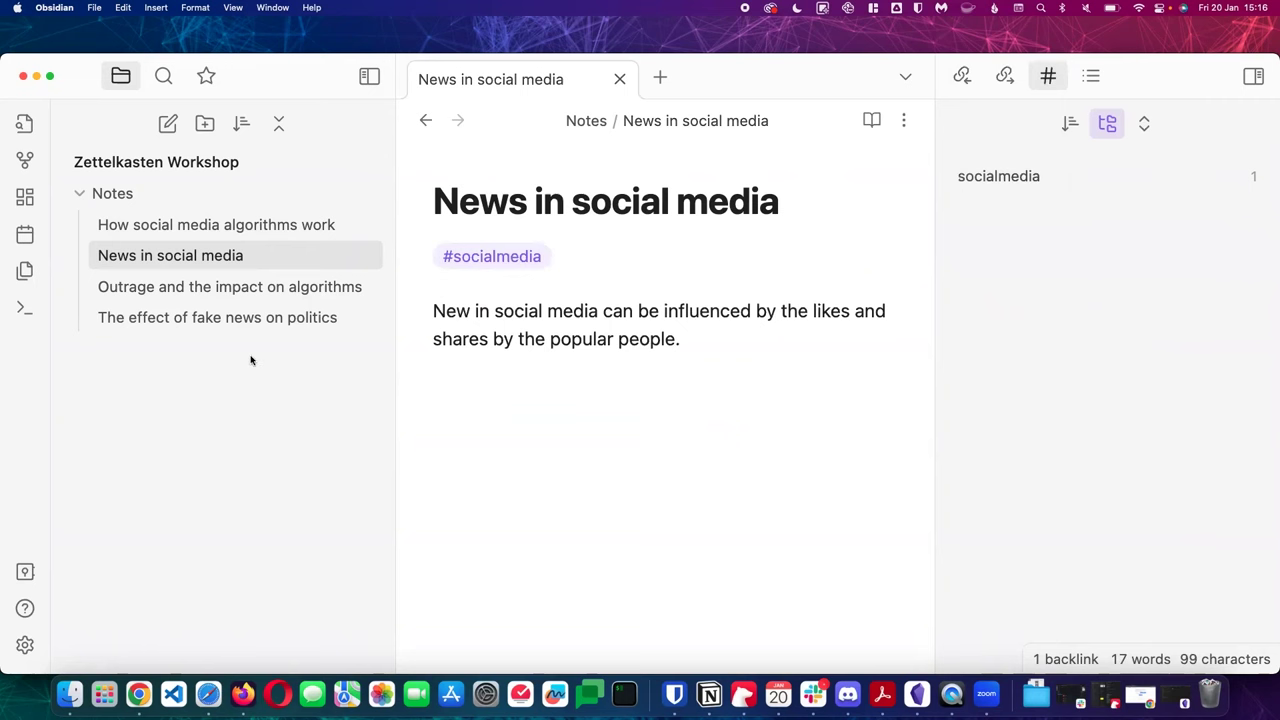
click(25, 645)
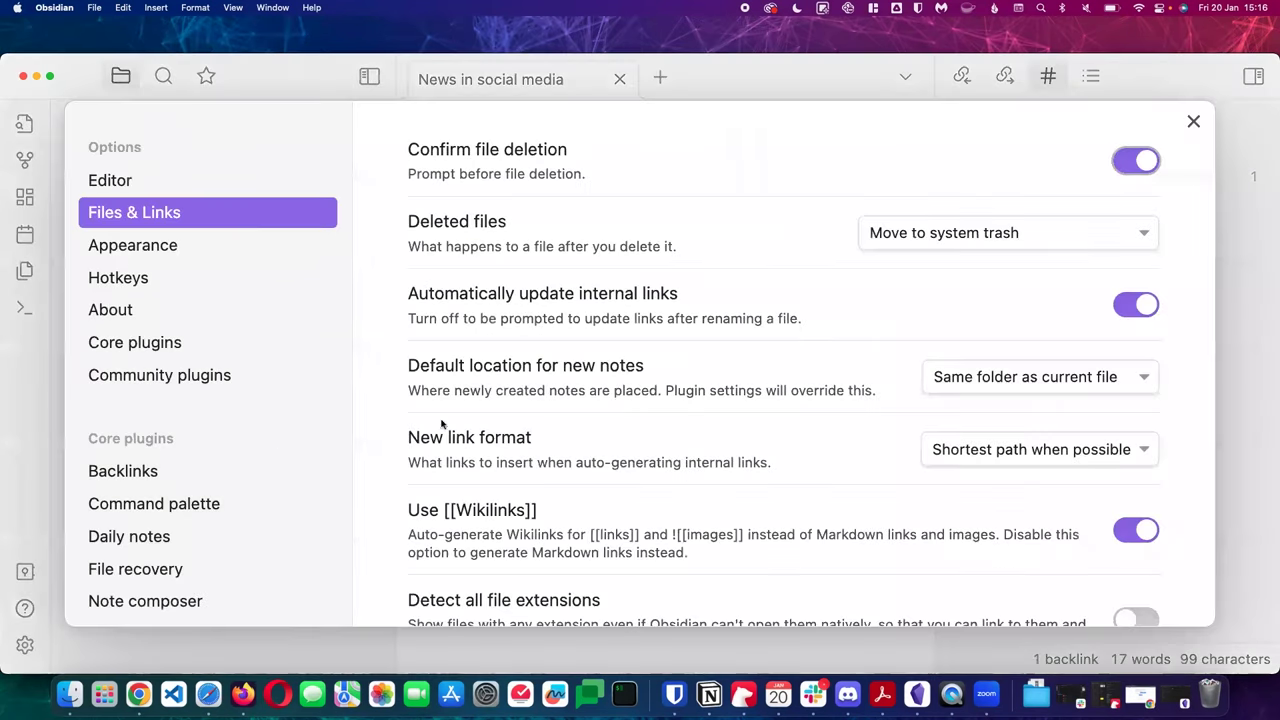
click(137, 343)
scroll(632, 428, down, 5)
scroll(594, 430, down, 10)
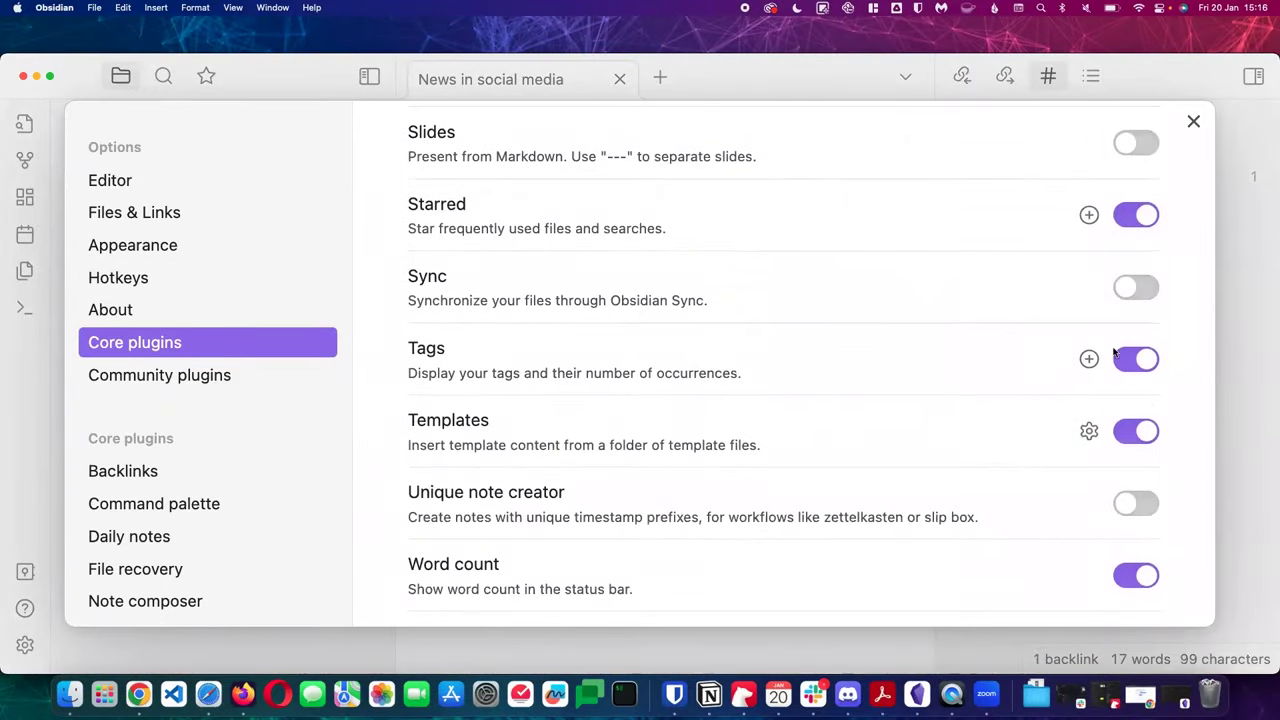
click(1193, 121)
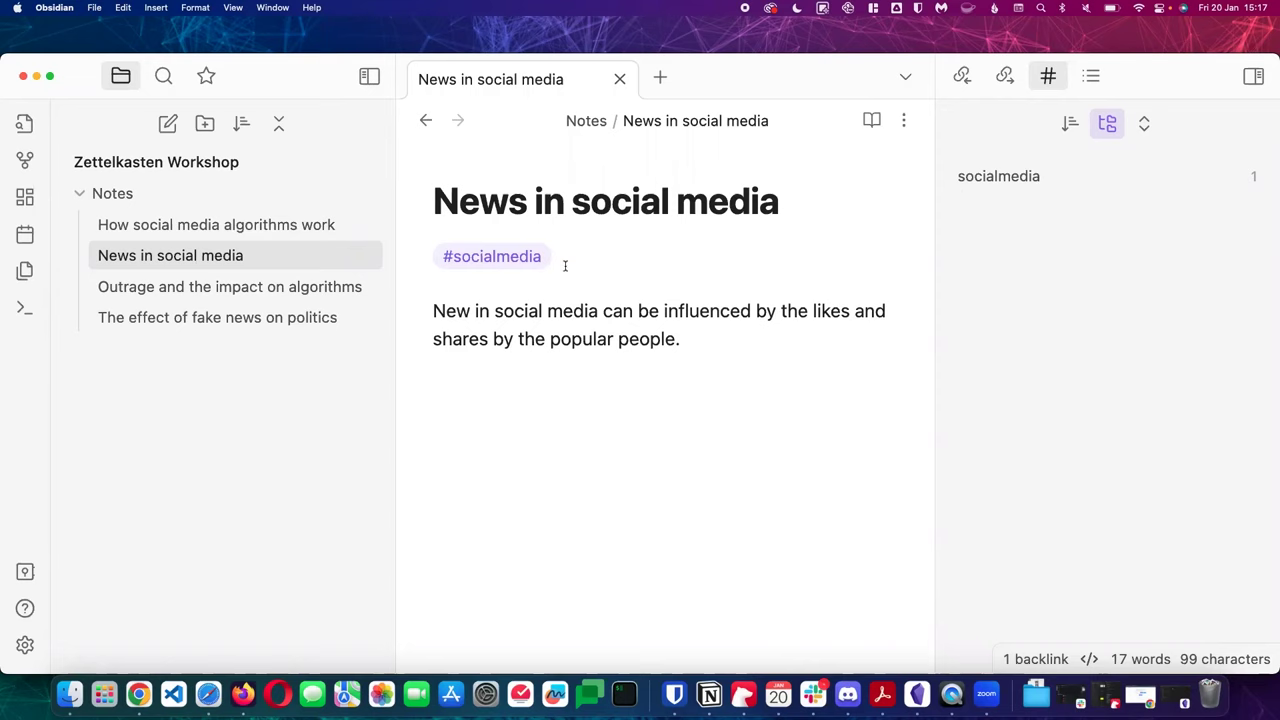
Add the nested tag #status/todo to the "How social media algorithms work" note and expand status in the tag list
click(260, 200)
click(250, 198)
click(216, 224)
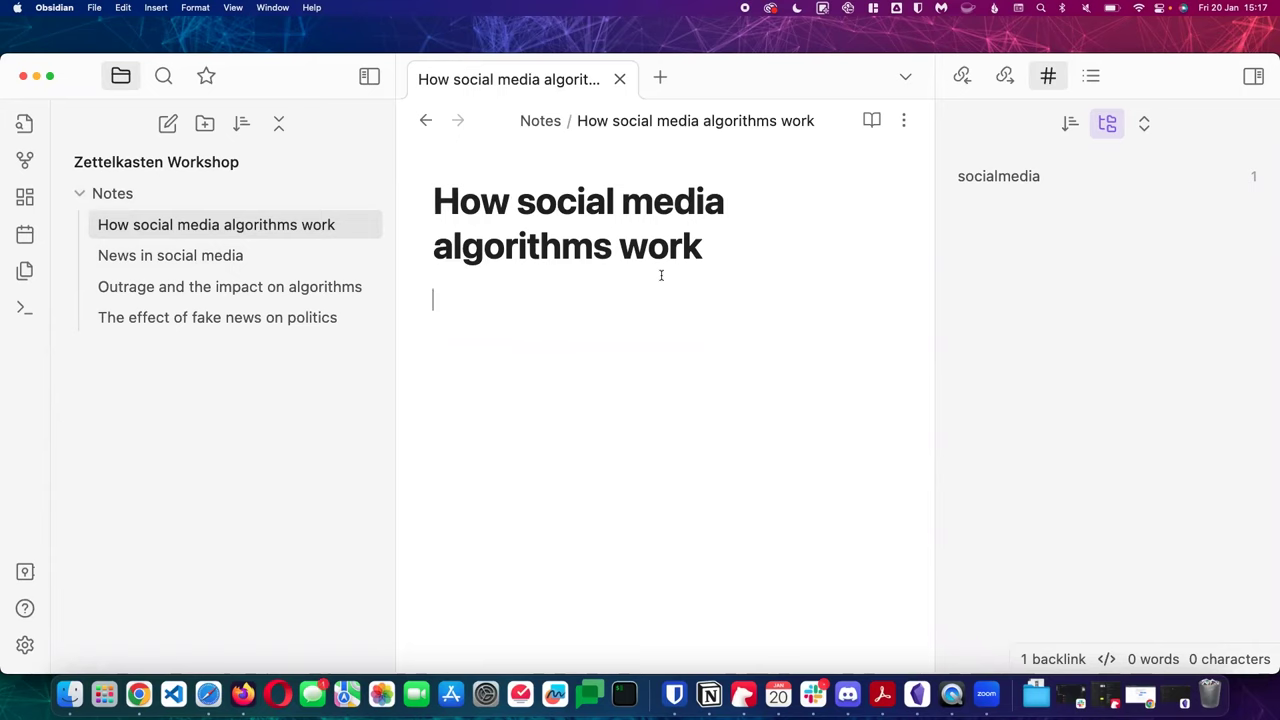
text(#stat)
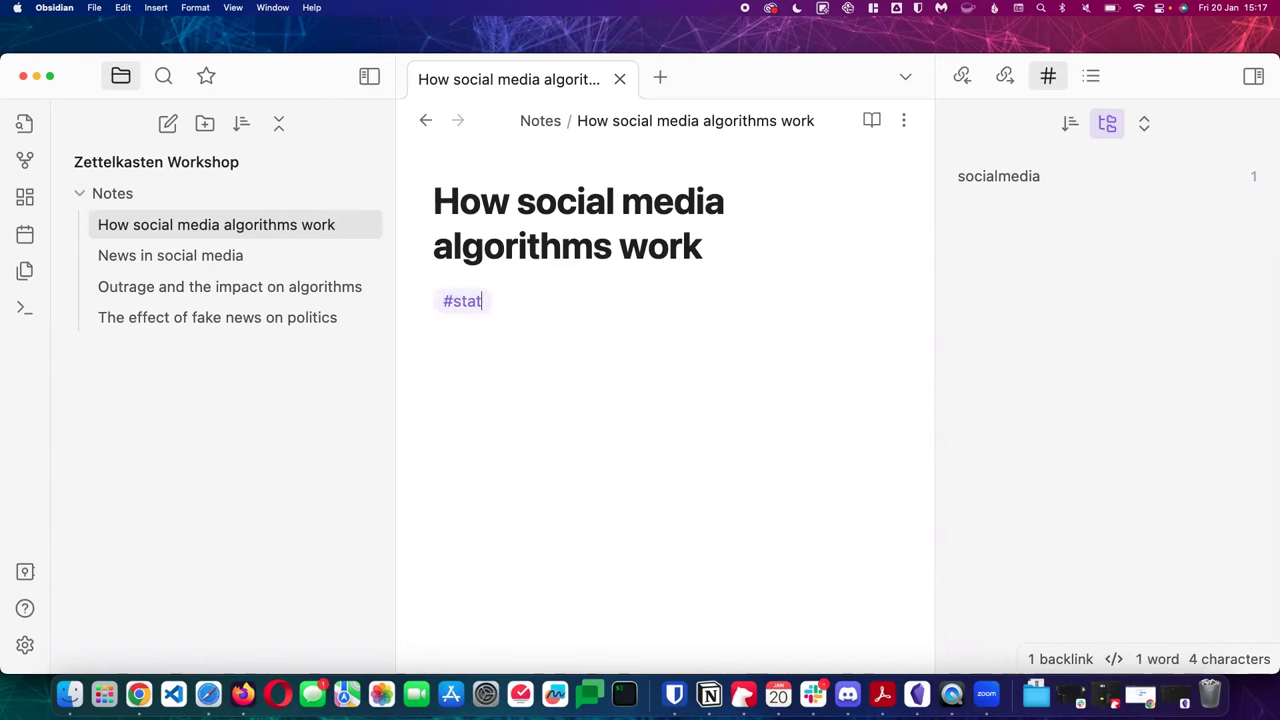
text(us/todo)
key(Return)
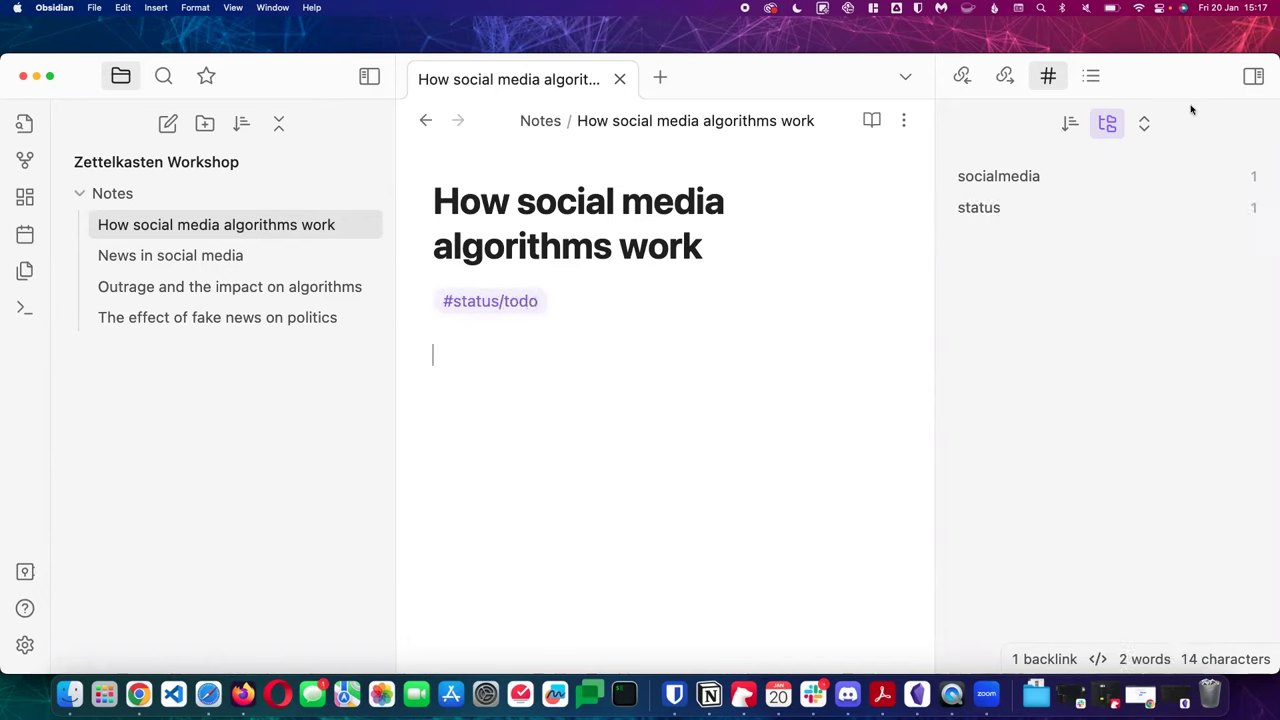
click(1000, 208)
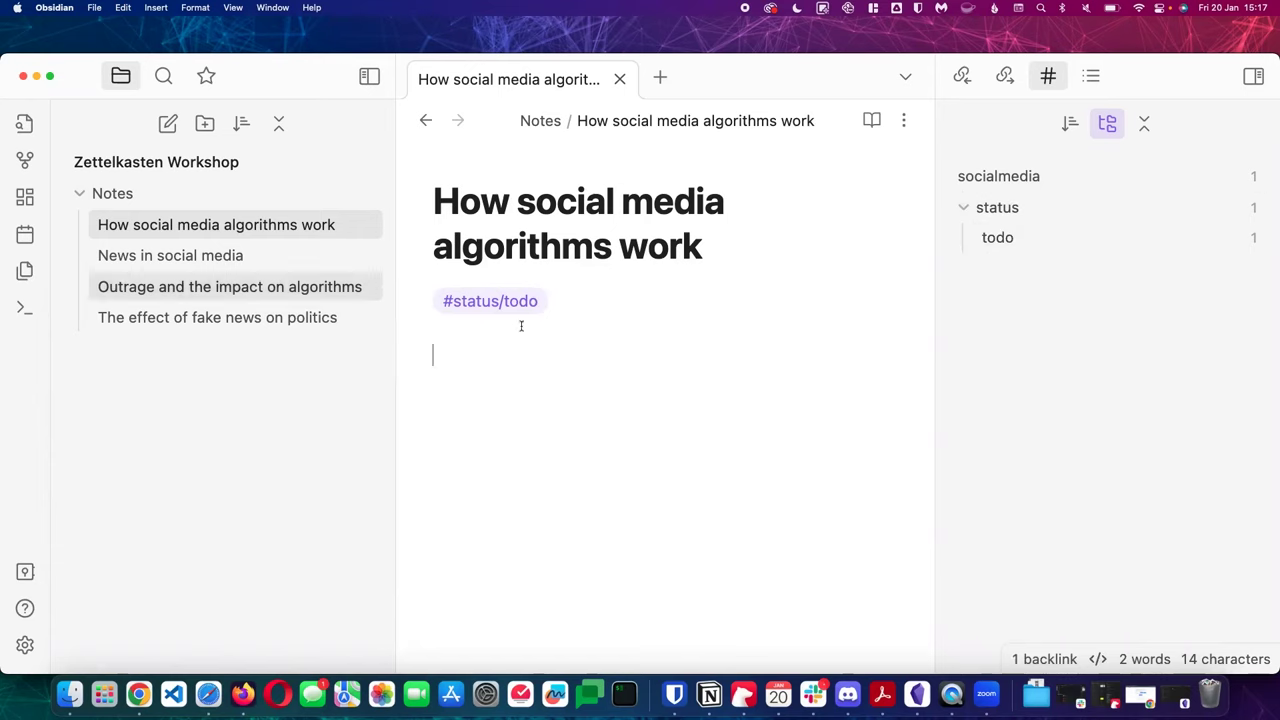
Add the tag #status/done after #socialmedia in the "News in social media" note and review the nested status tags
click(232, 262)
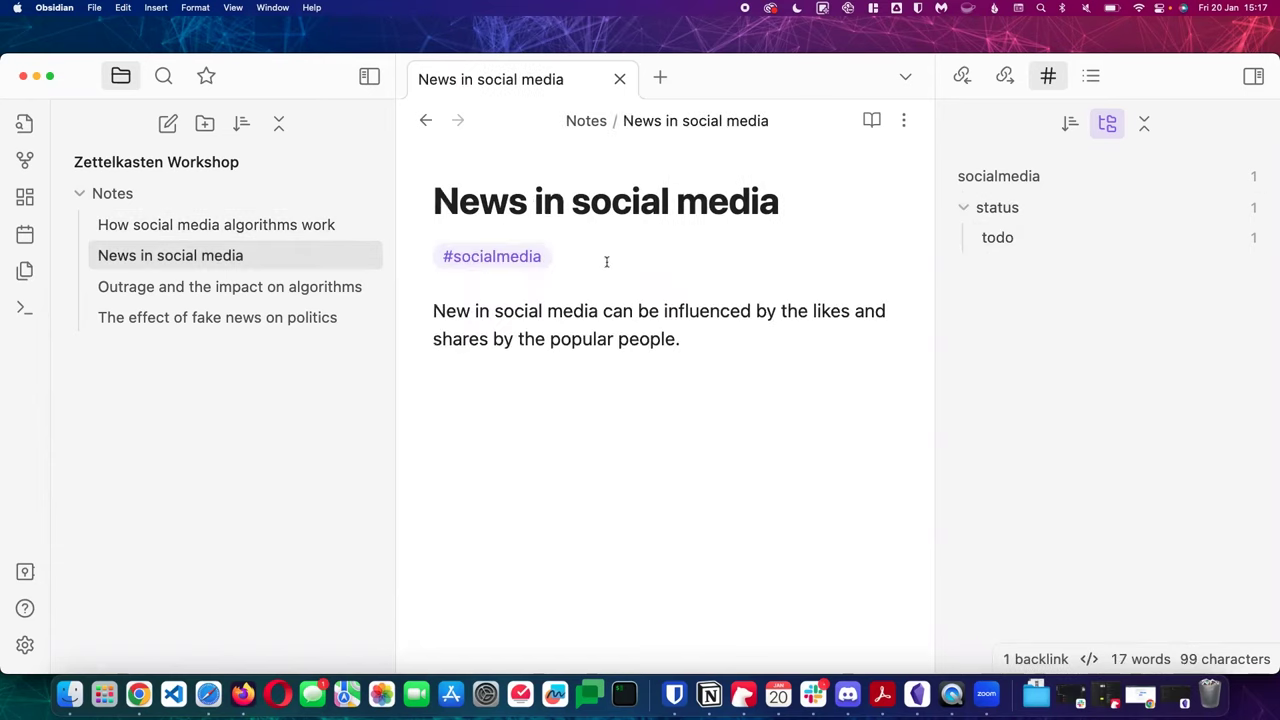
text(#status/done)
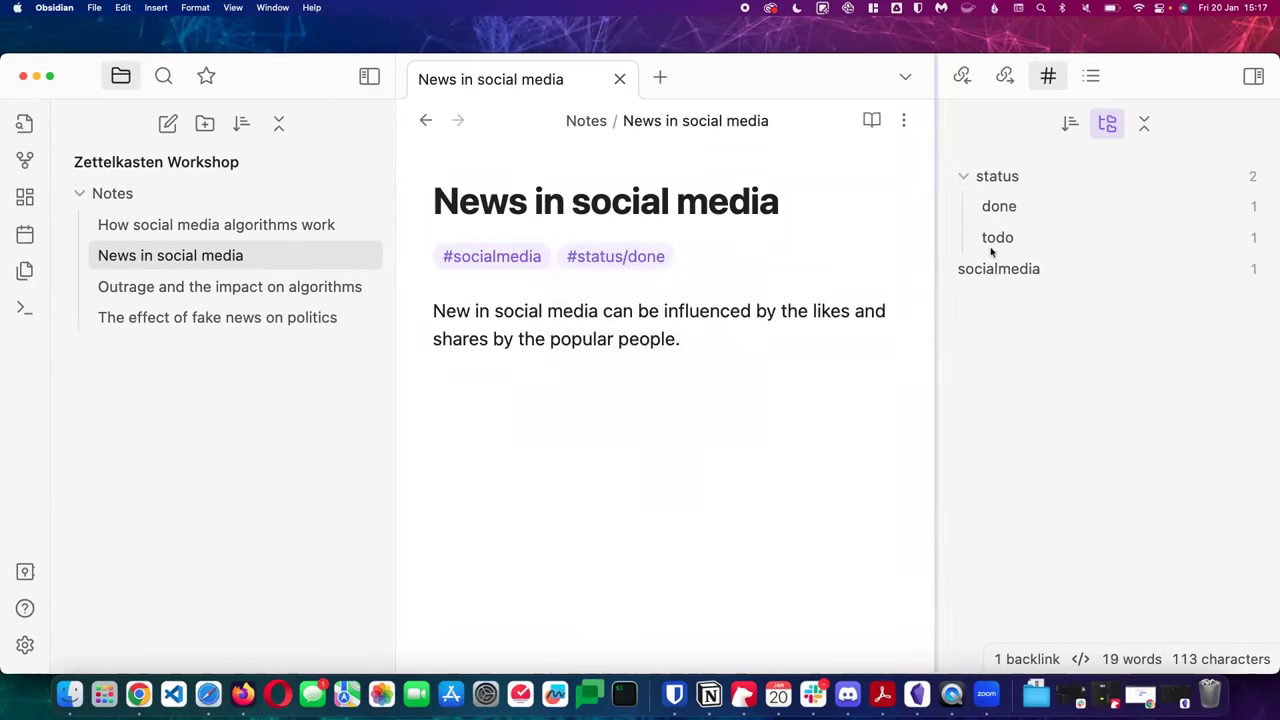
click(963, 177)
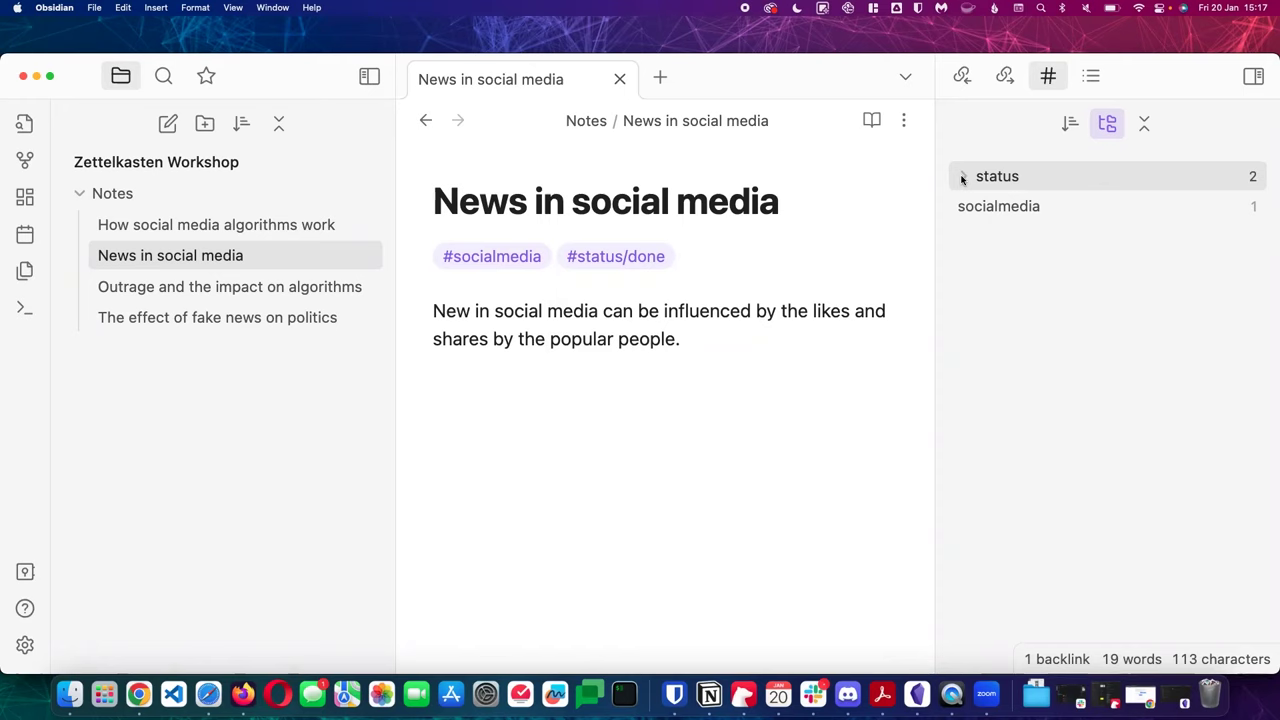
click(962, 179)
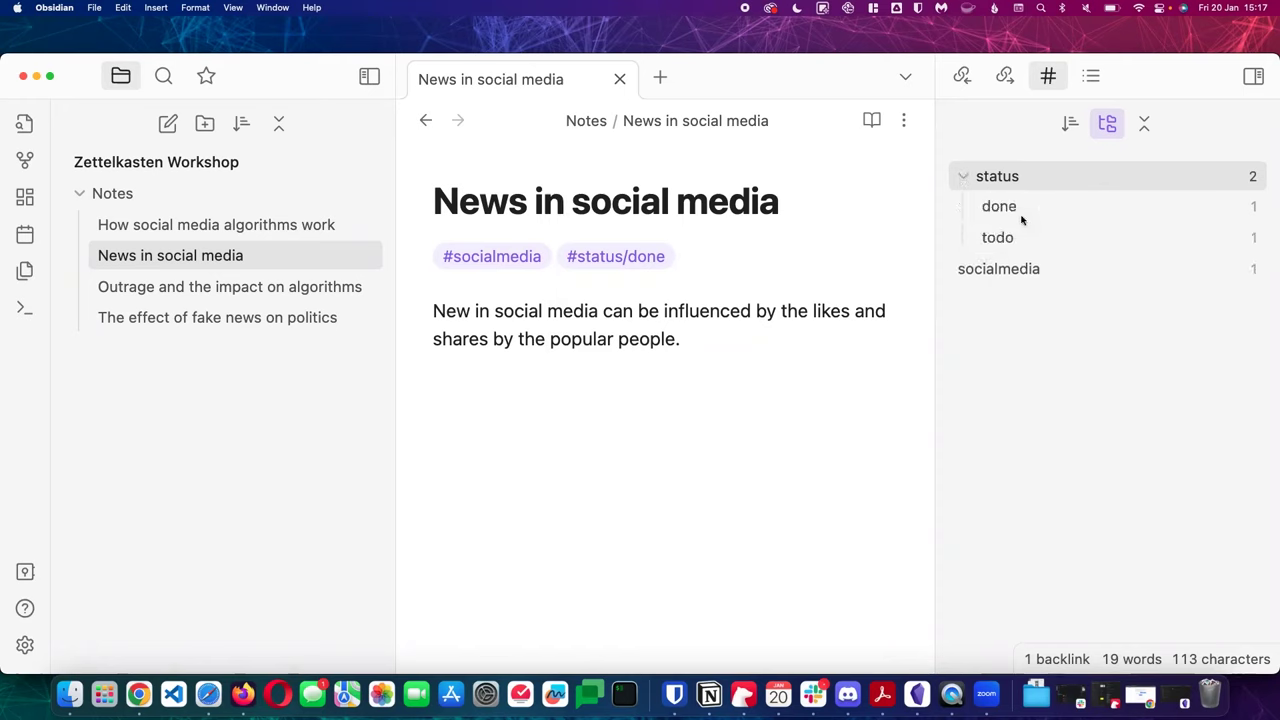
Search for notes tagged #status/todo, go back to the previously viewed note and return to the file list
click(1012, 238)
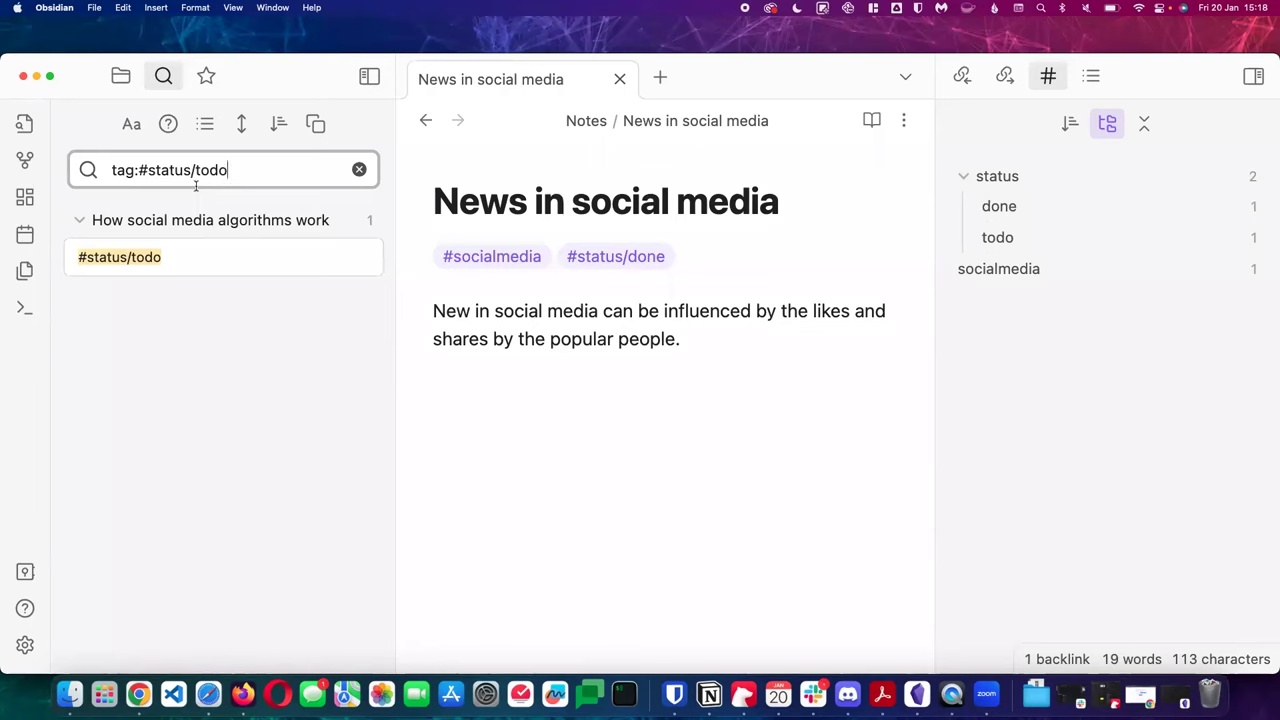
click(655, 300)
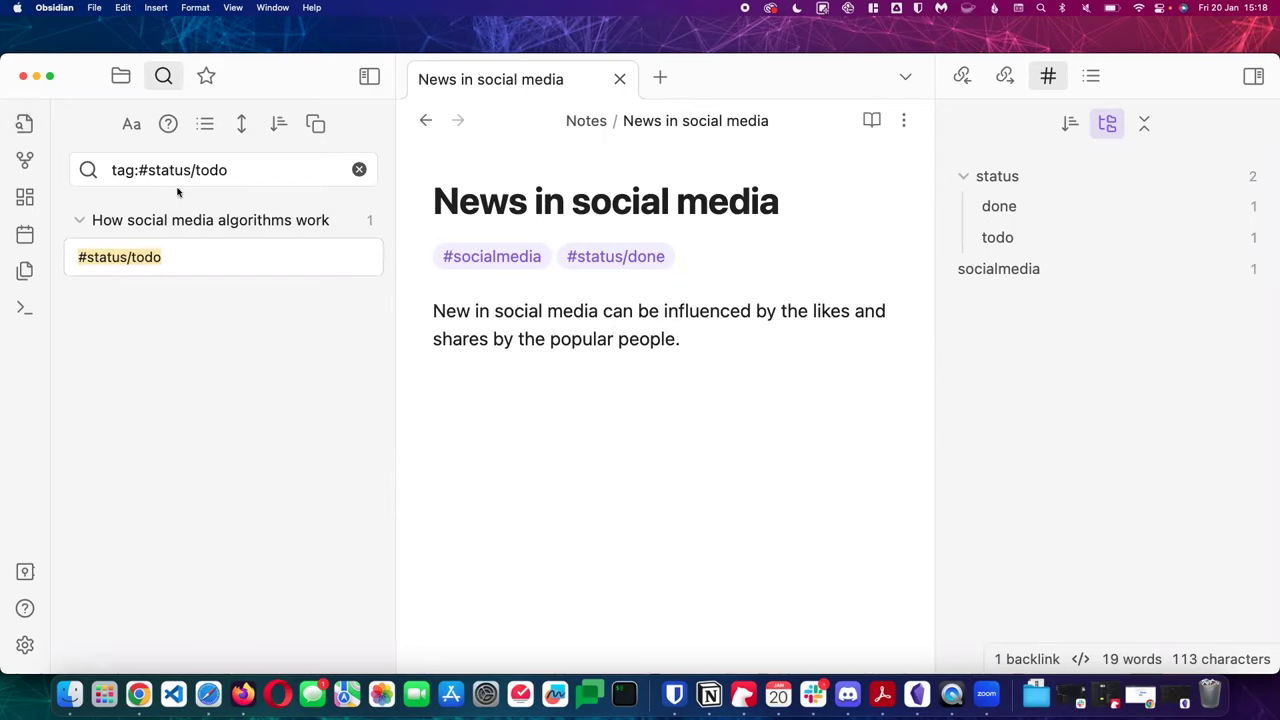
click(425, 117)
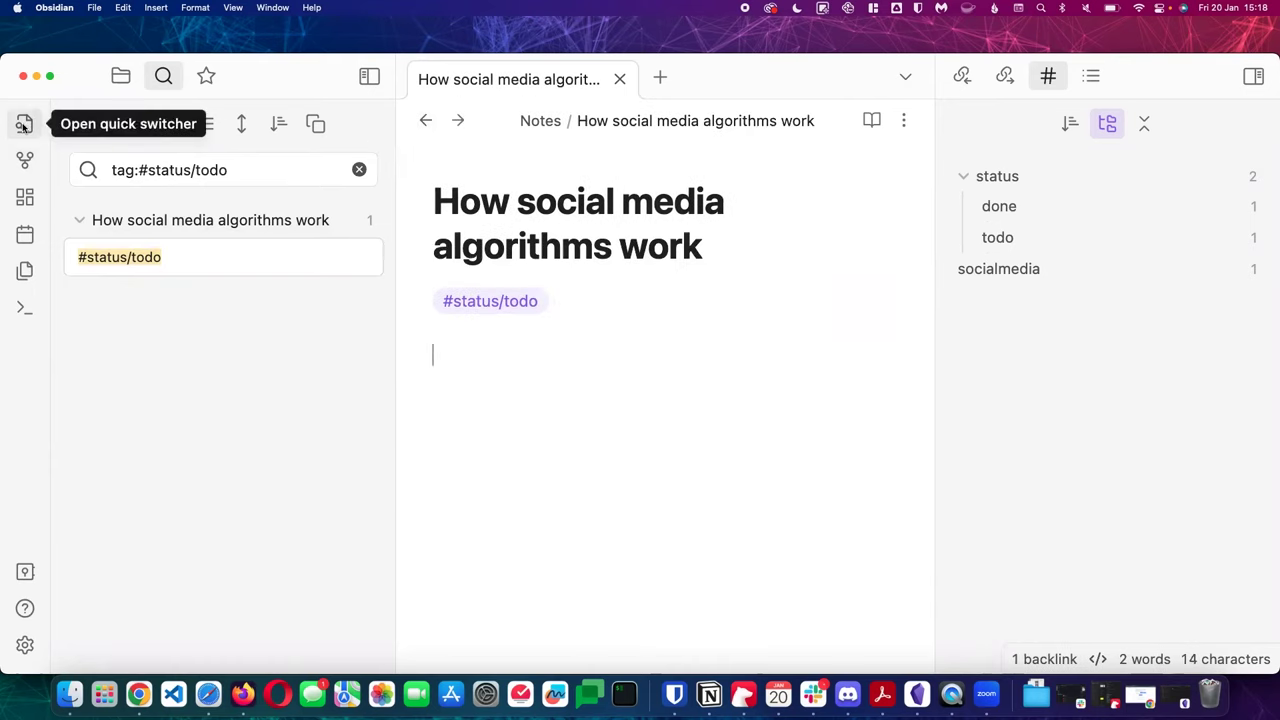
click(125, 77)
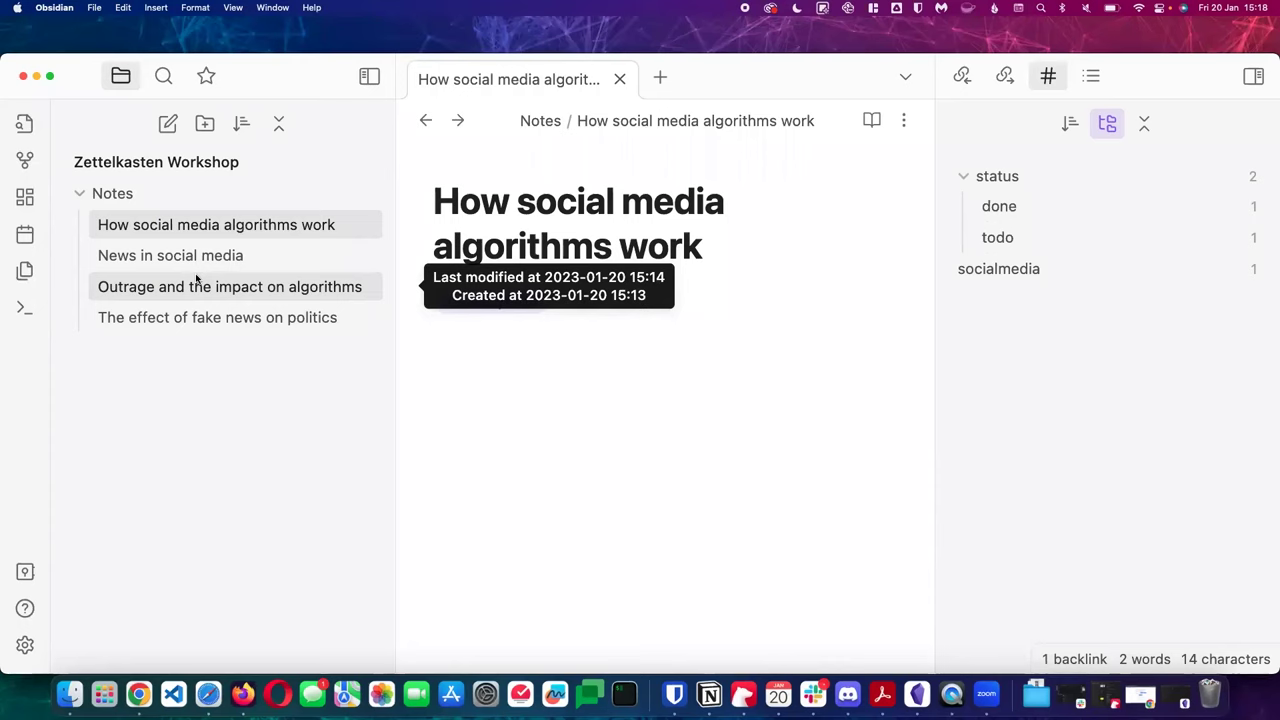
click(81, 197)
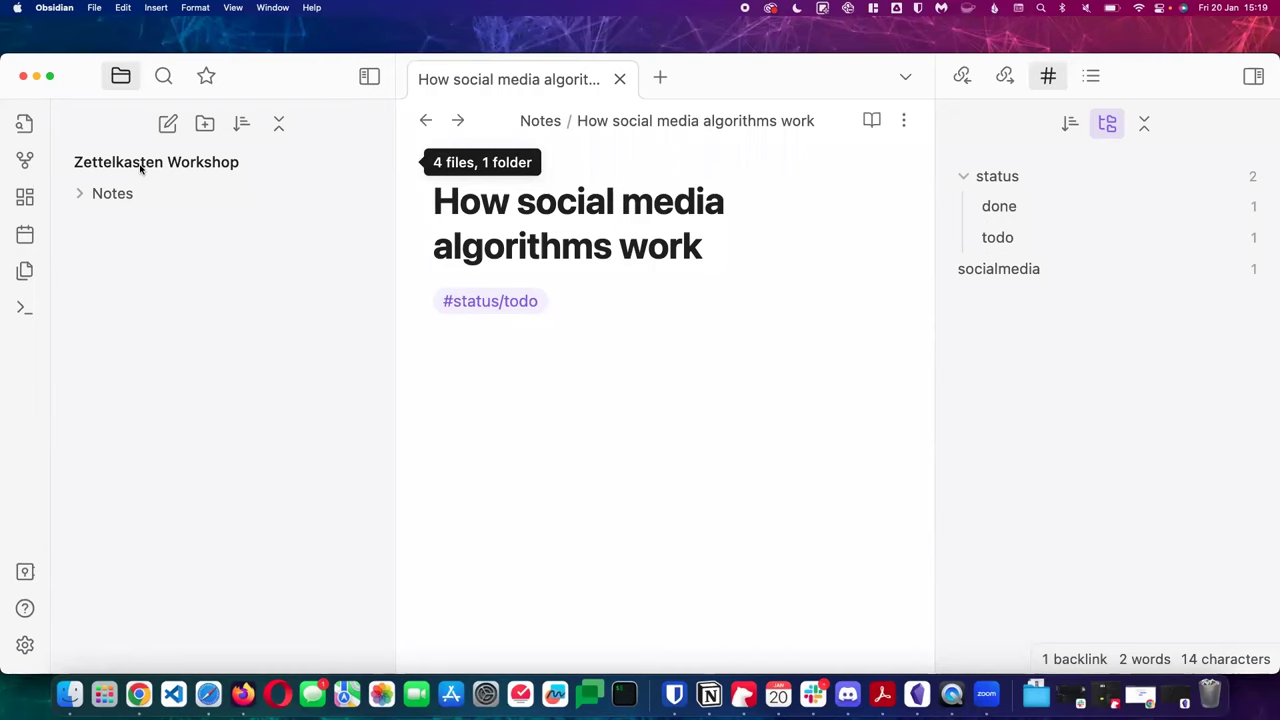
click(594, 341)
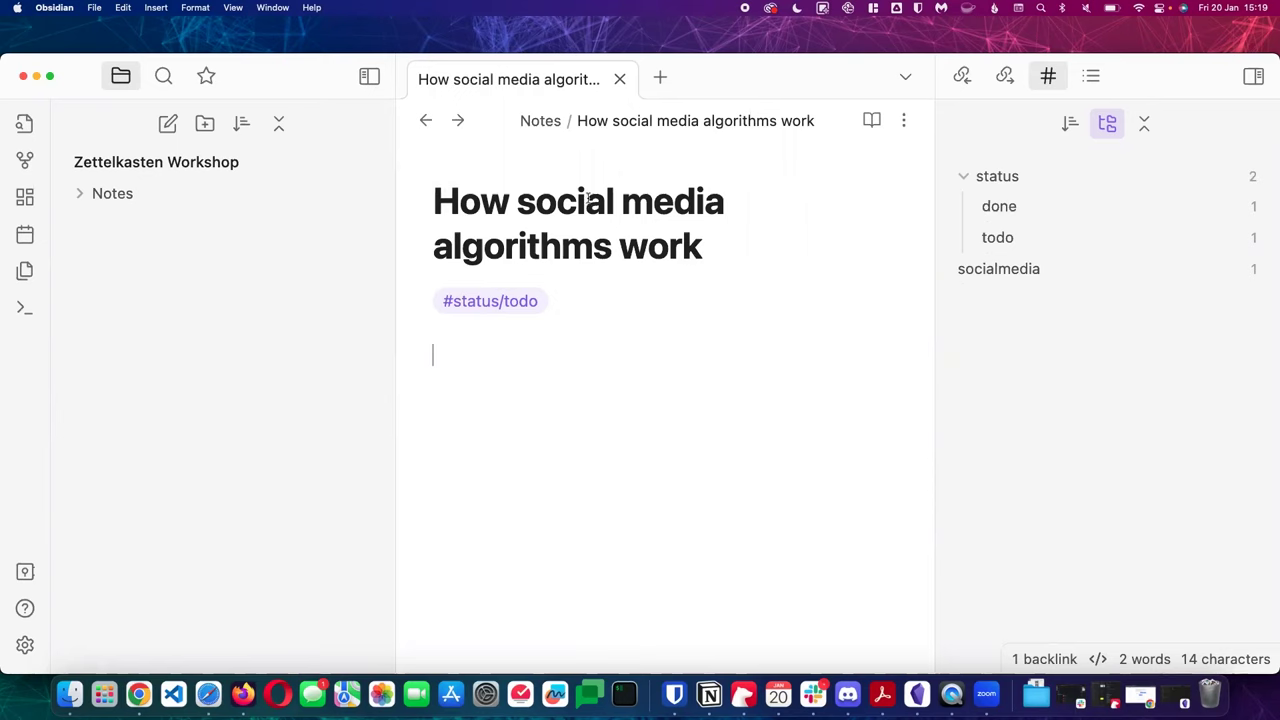
click(747, 250)
click(606, 357)
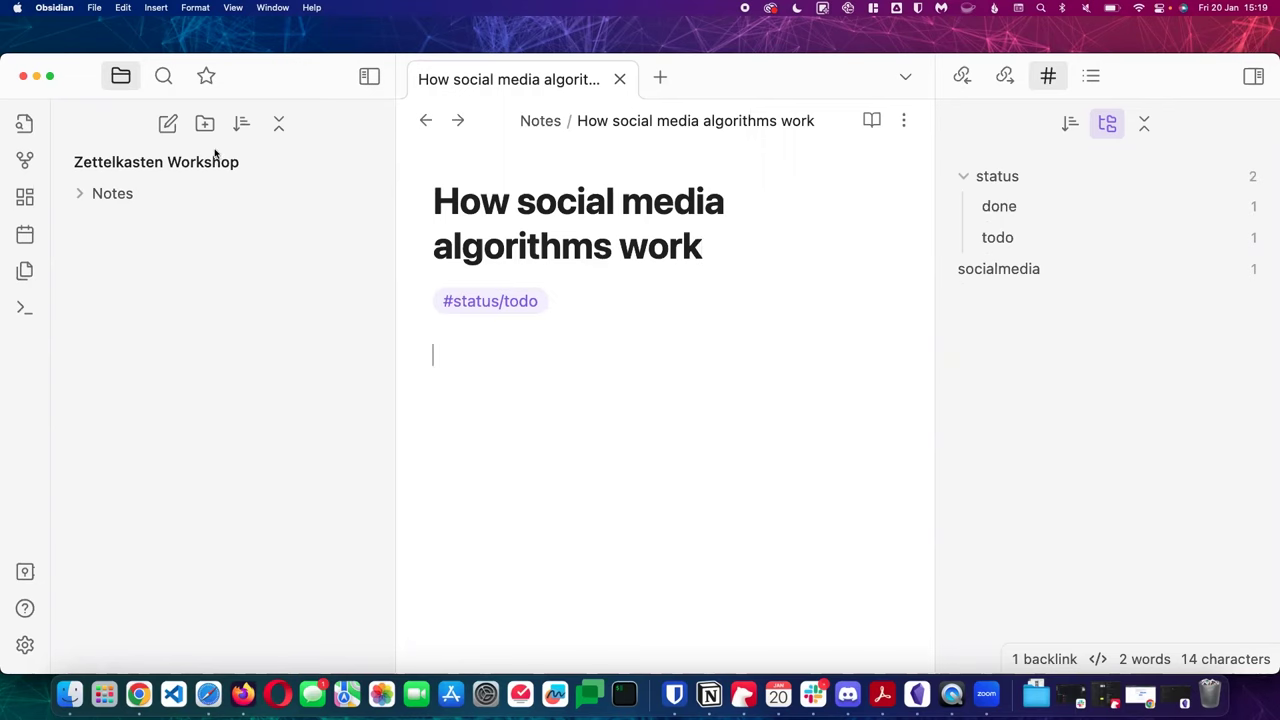
Expand the Notes folder, view "Outrage and the impact on algorithms" and open the note "The effect of fake news on politics"
click(80, 193)
click(157, 282)
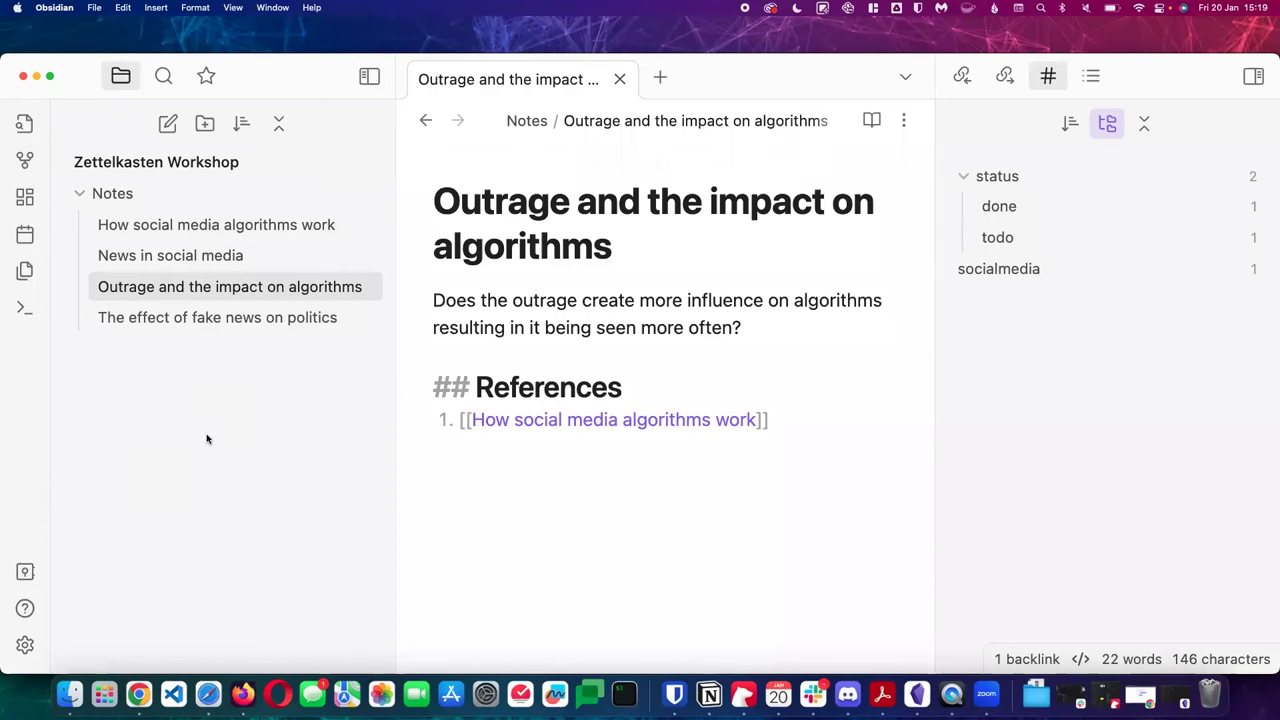
click(347, 316)
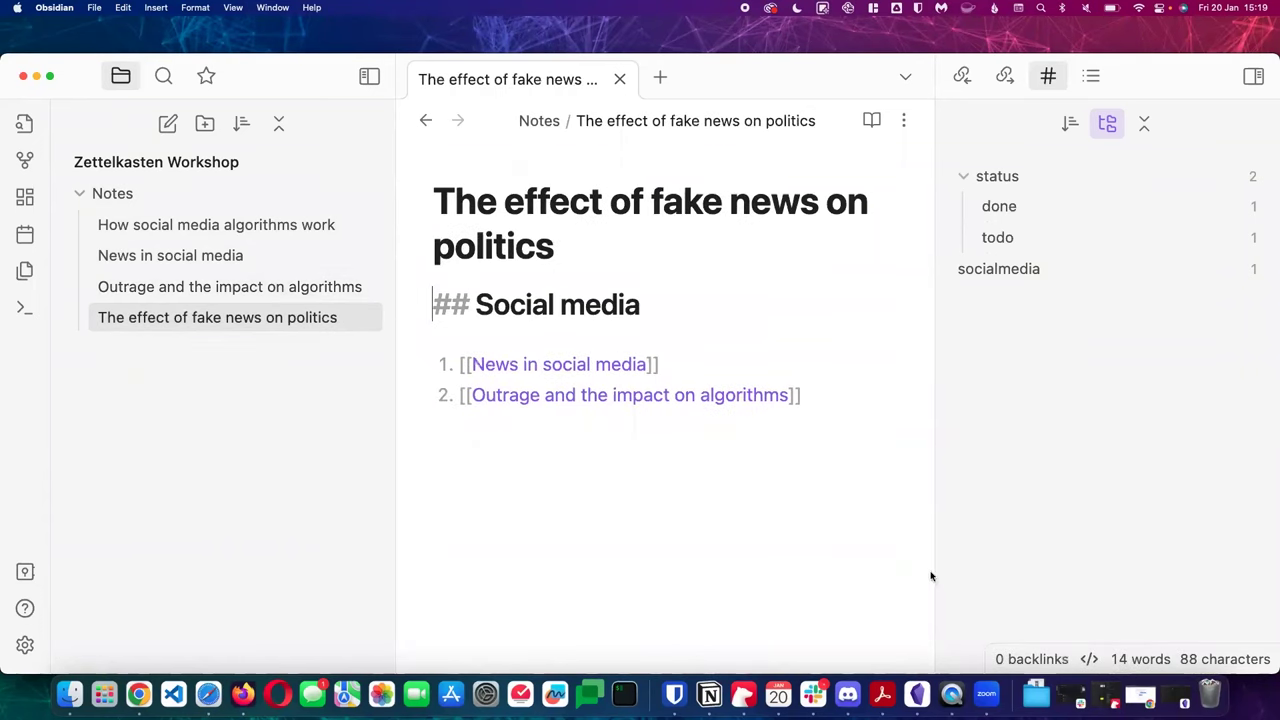
click(884, 397)
key(Return)
key(Return)
key(Return)
text(https://www.)
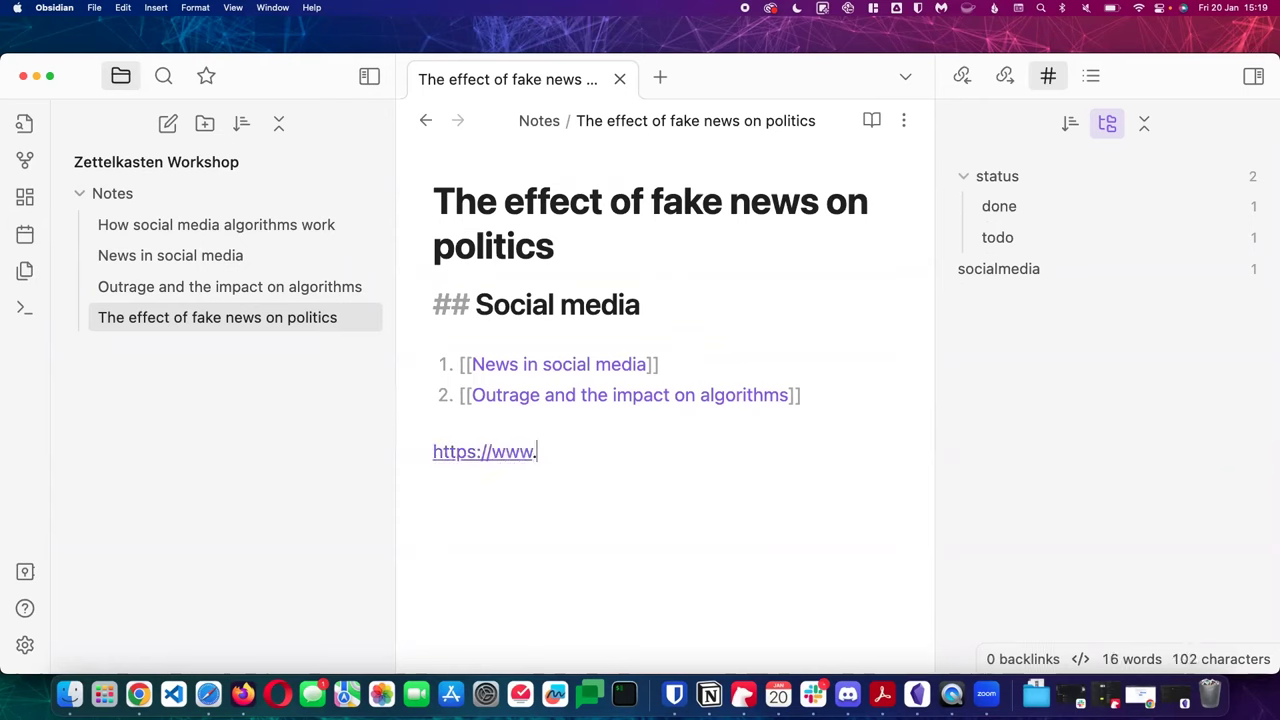
text(google.com)
key(Return)
key(Return)
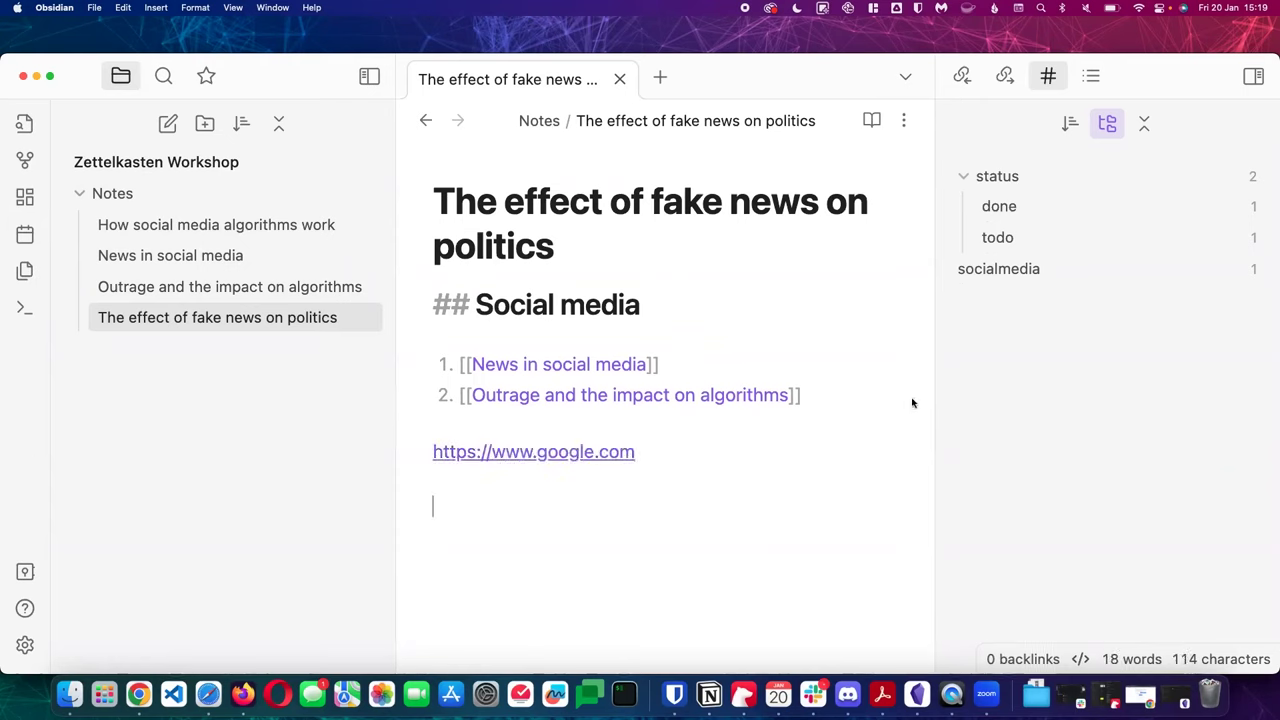
Preview the external link in reading view, return to editing and delete the link from the note
click(579, 452)
click(871, 121)
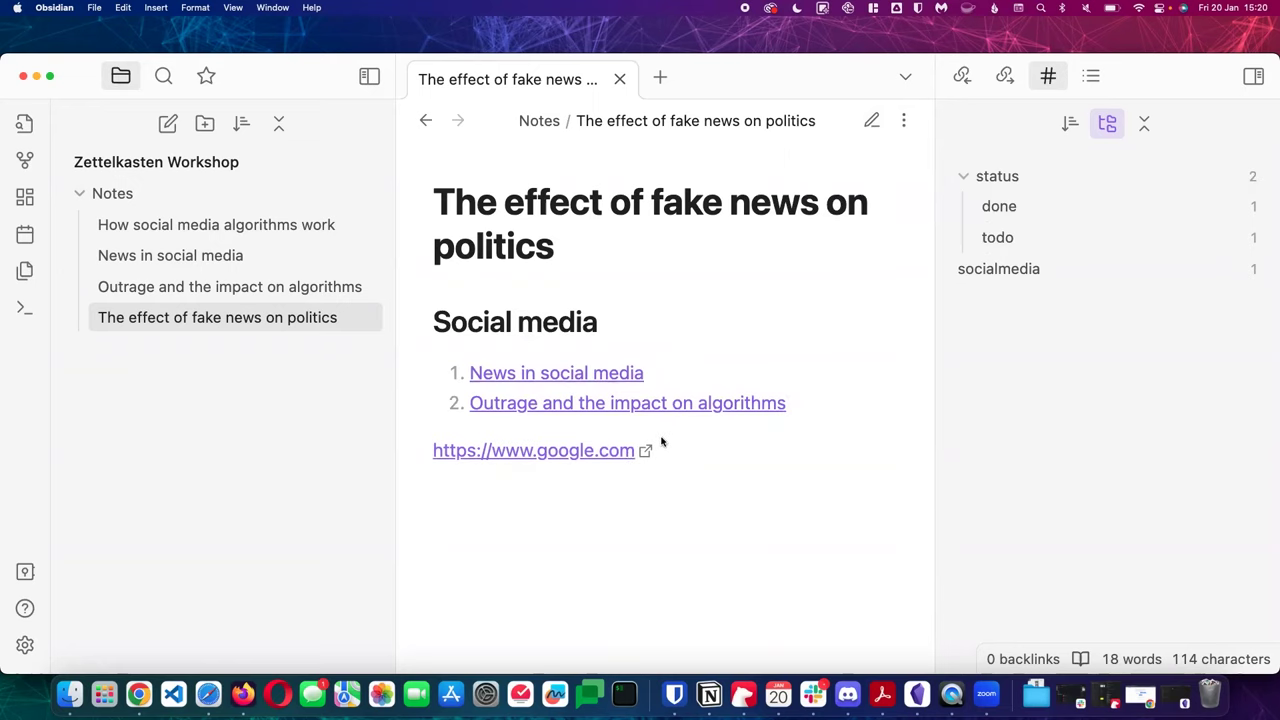
click(871, 121)
drag(640, 446, 432, 449)
key(BackSpace)
key(BackSpace)
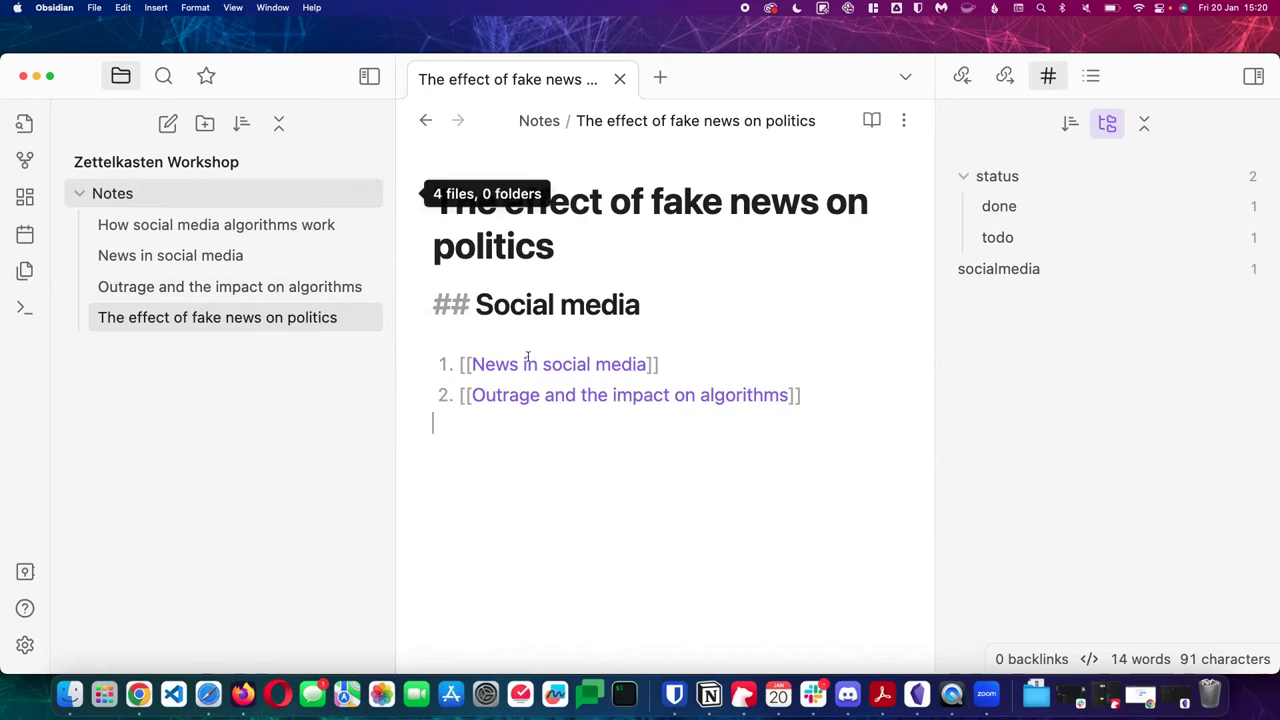
Insert empty lines between the "Social media" heading and the numbered list, leaving the cursor under the heading
click(721, 327)
key(Return)
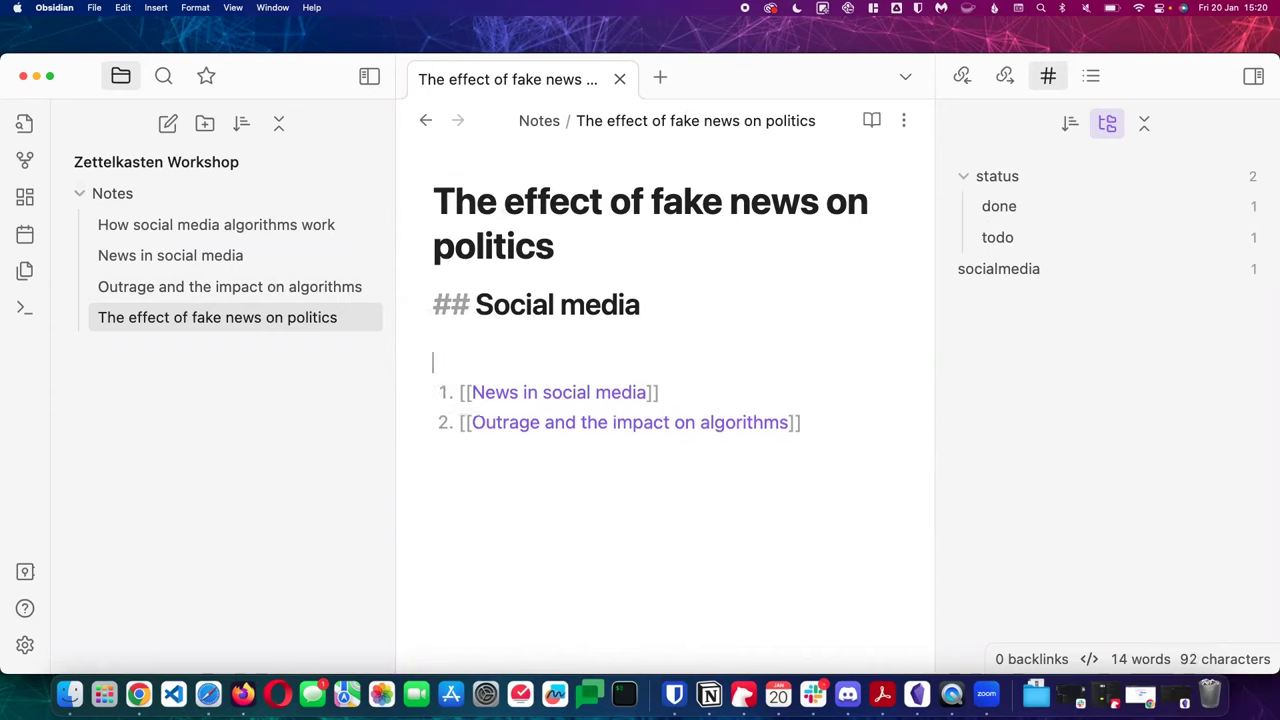
key(Return)
key(Up)
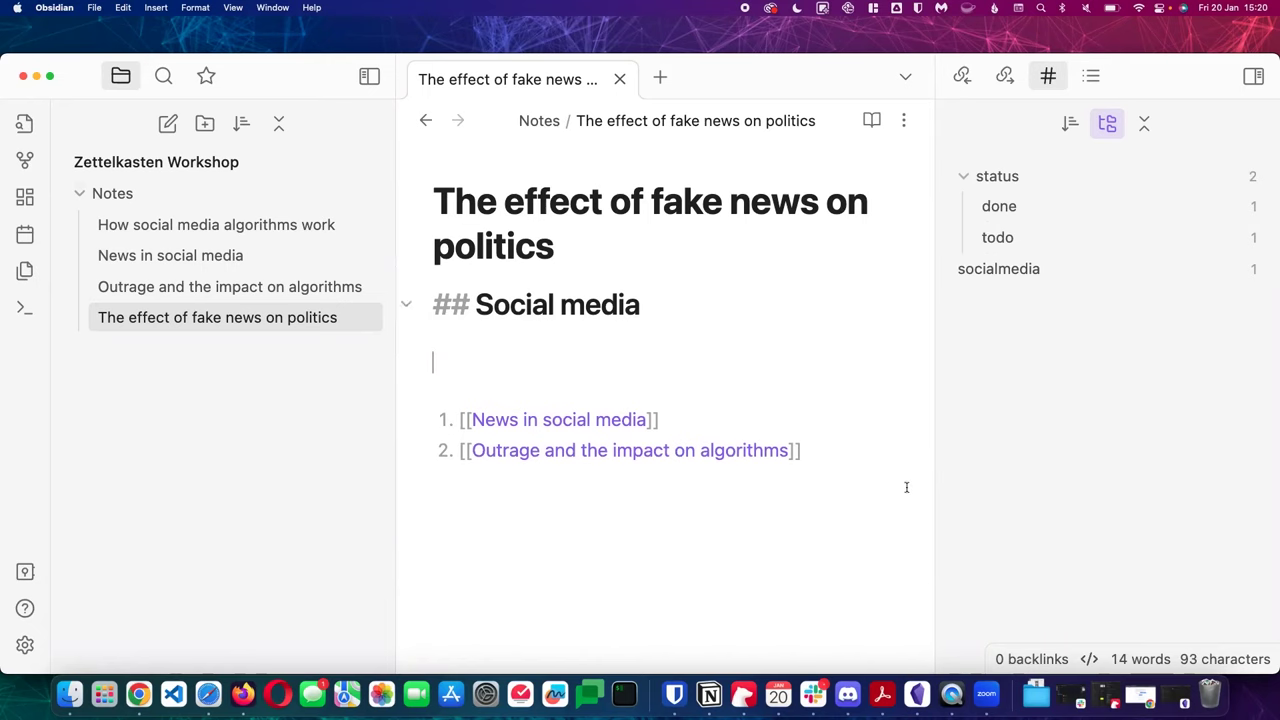
Switch to the My Vault window showing the PDF note
right_click(918, 693)
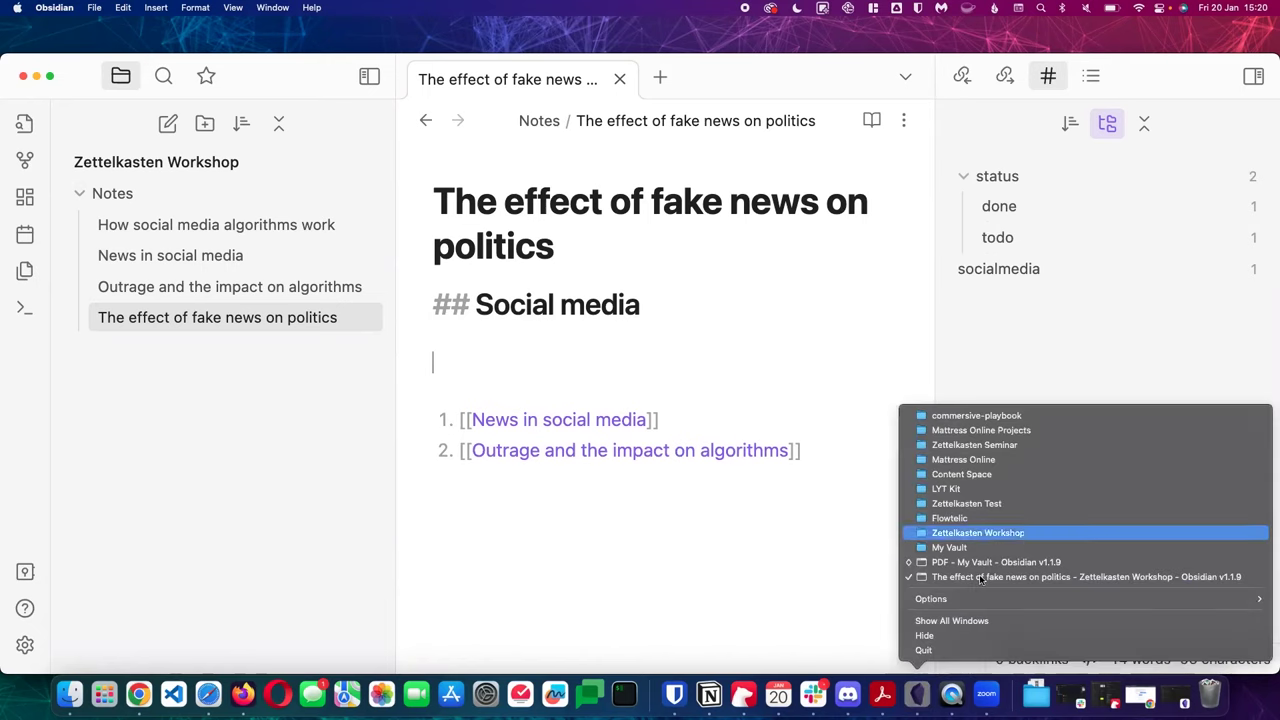
click(985, 563)
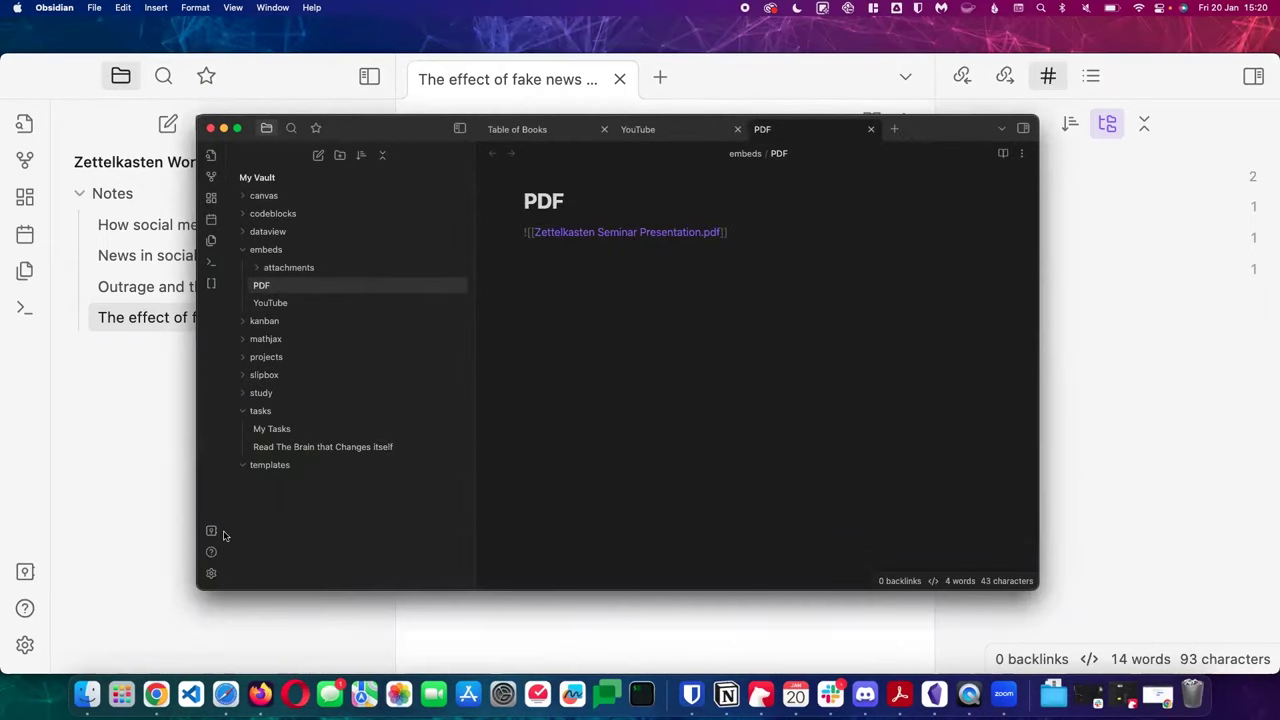
key(super+p)
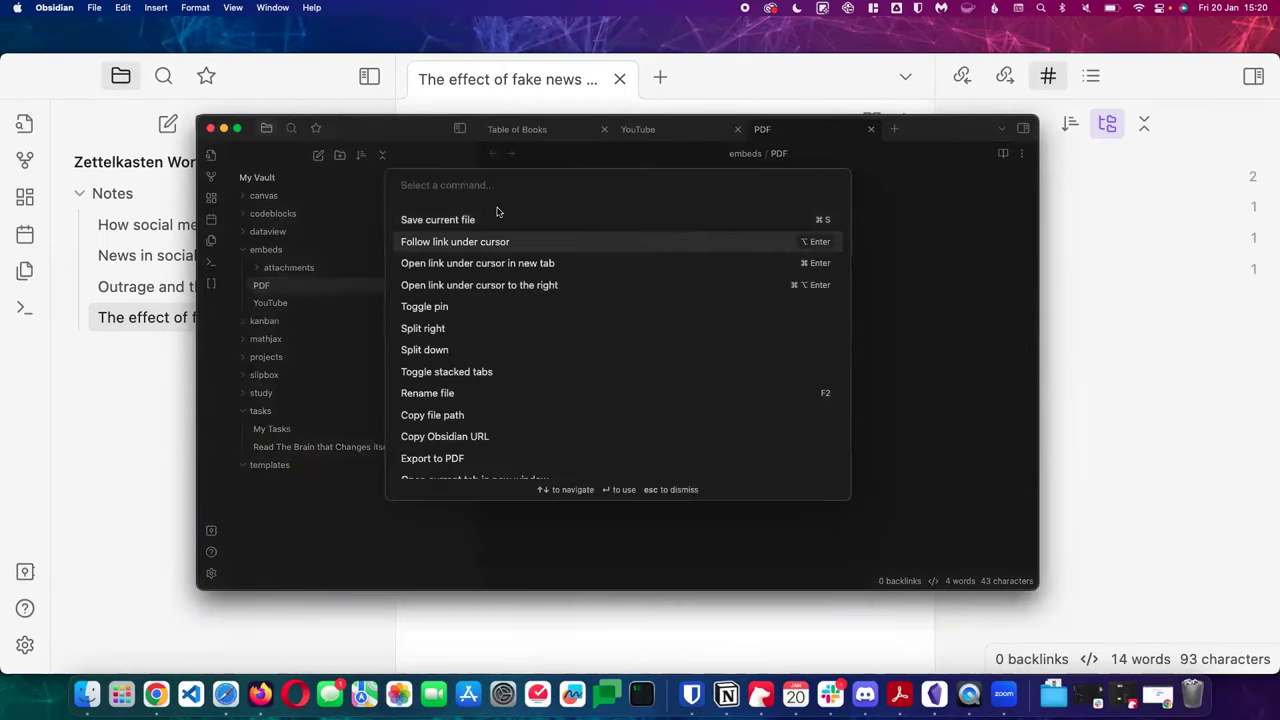
text(light)
key(Down)
key(Up)
key(Down)
key(Down)
key(Down)
key(Down)
key(Down)
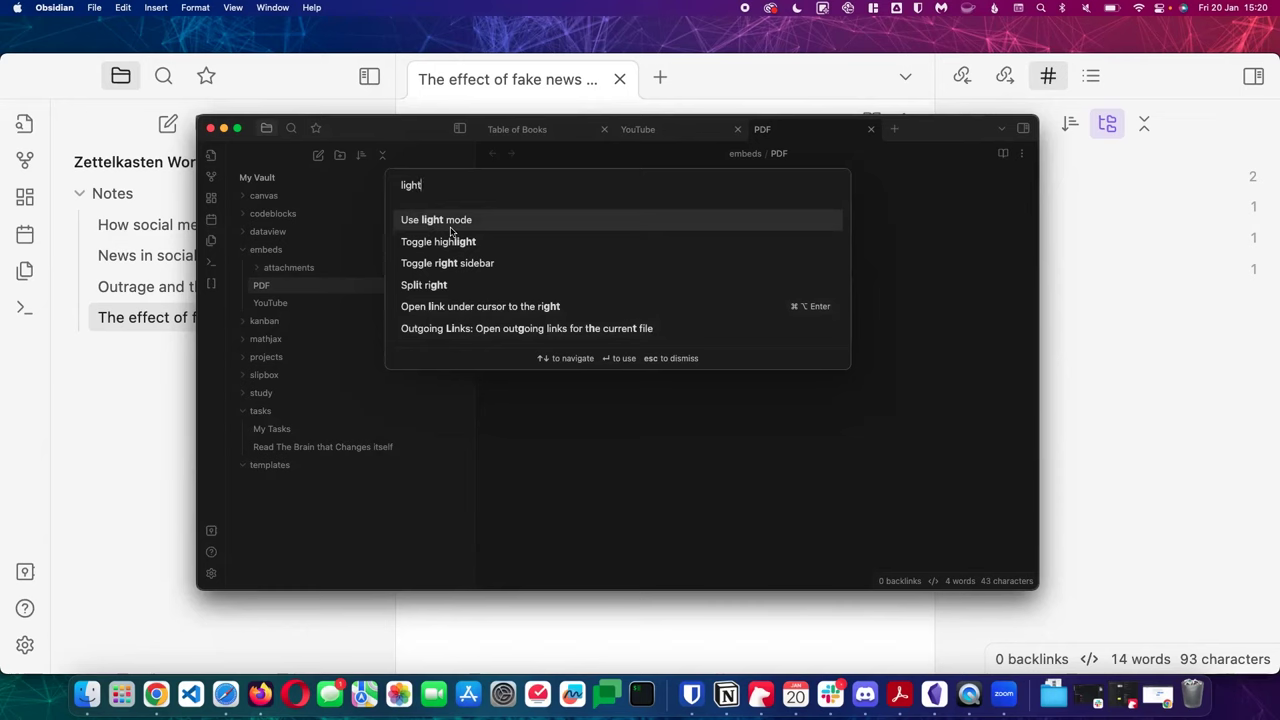
key(Down)
key(Down)
key(Down)
key(Down)
key(Escape)
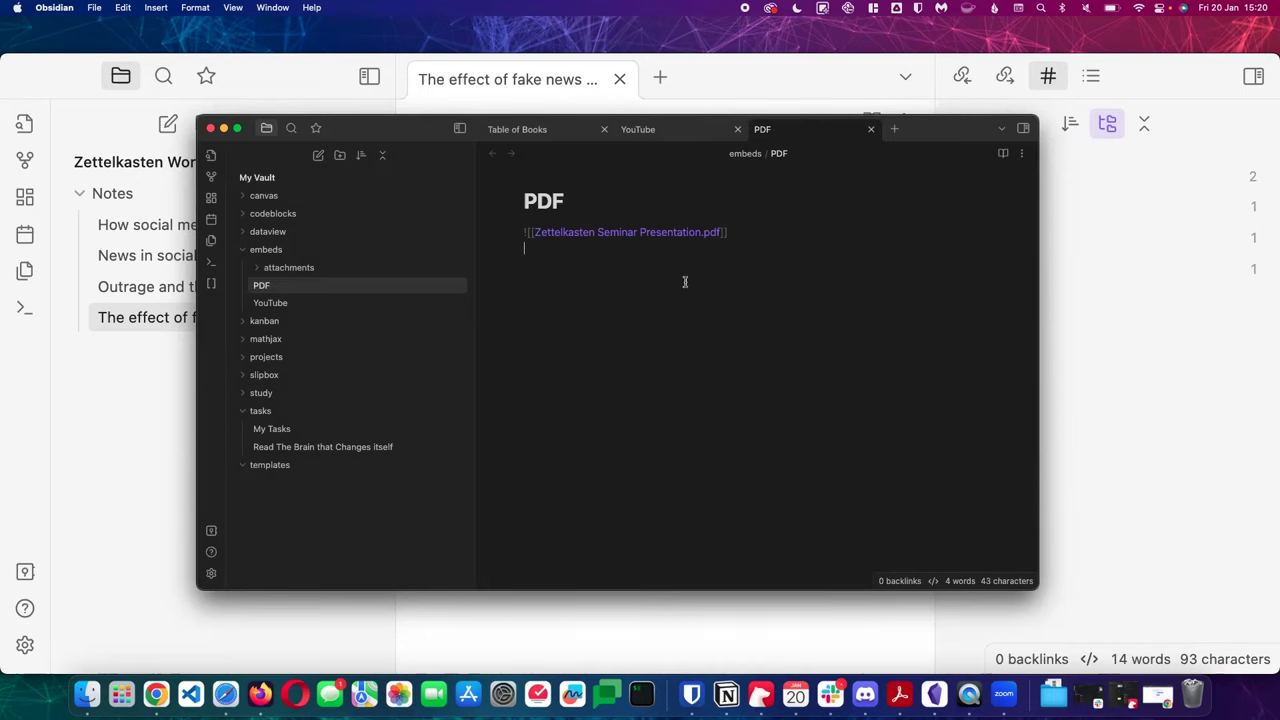
Find the "Use light mode" command in the command palette and apply it to My Vault
key(super+p)
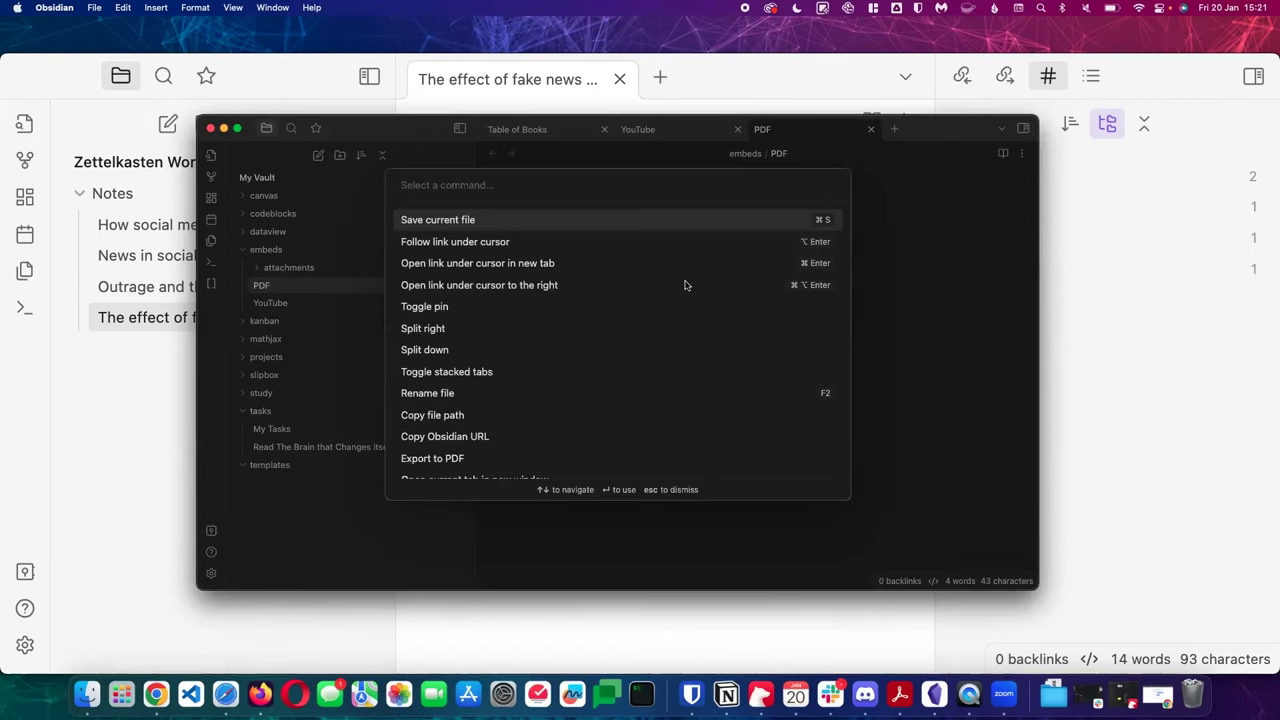
key(Up)
key(Up)
key(Up)
text(light)
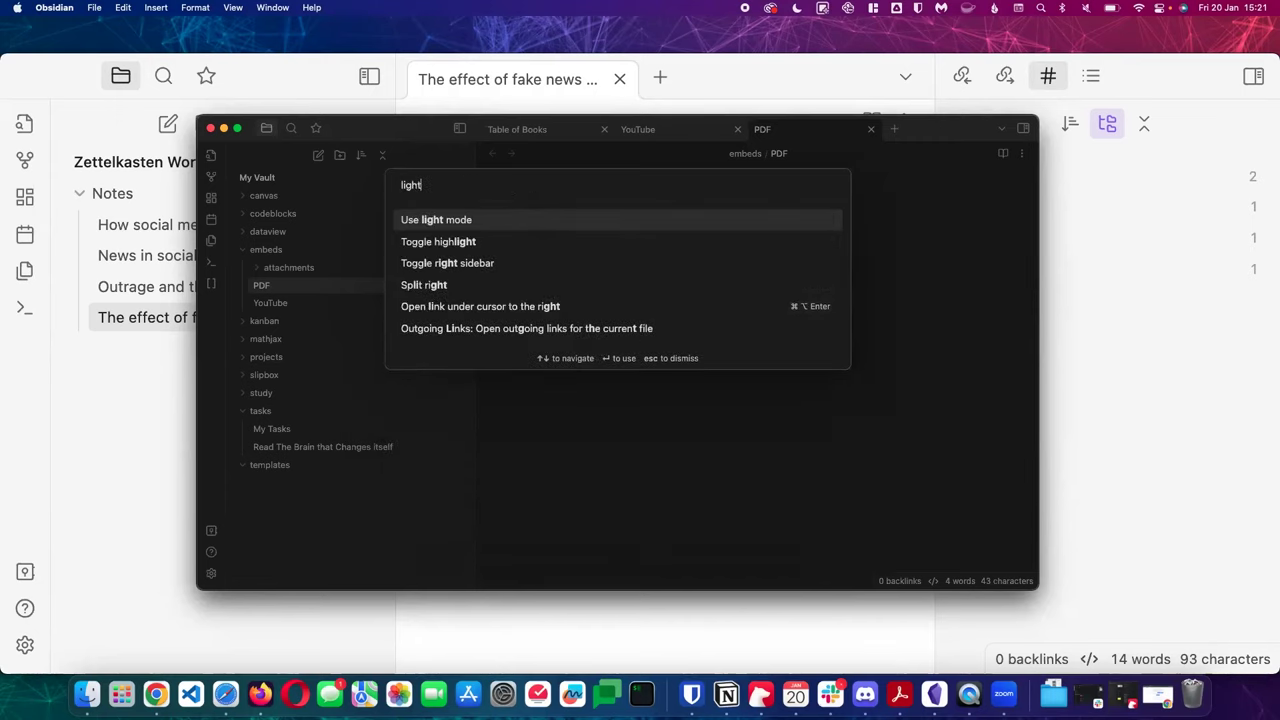
key(Down)
click(446, 220)
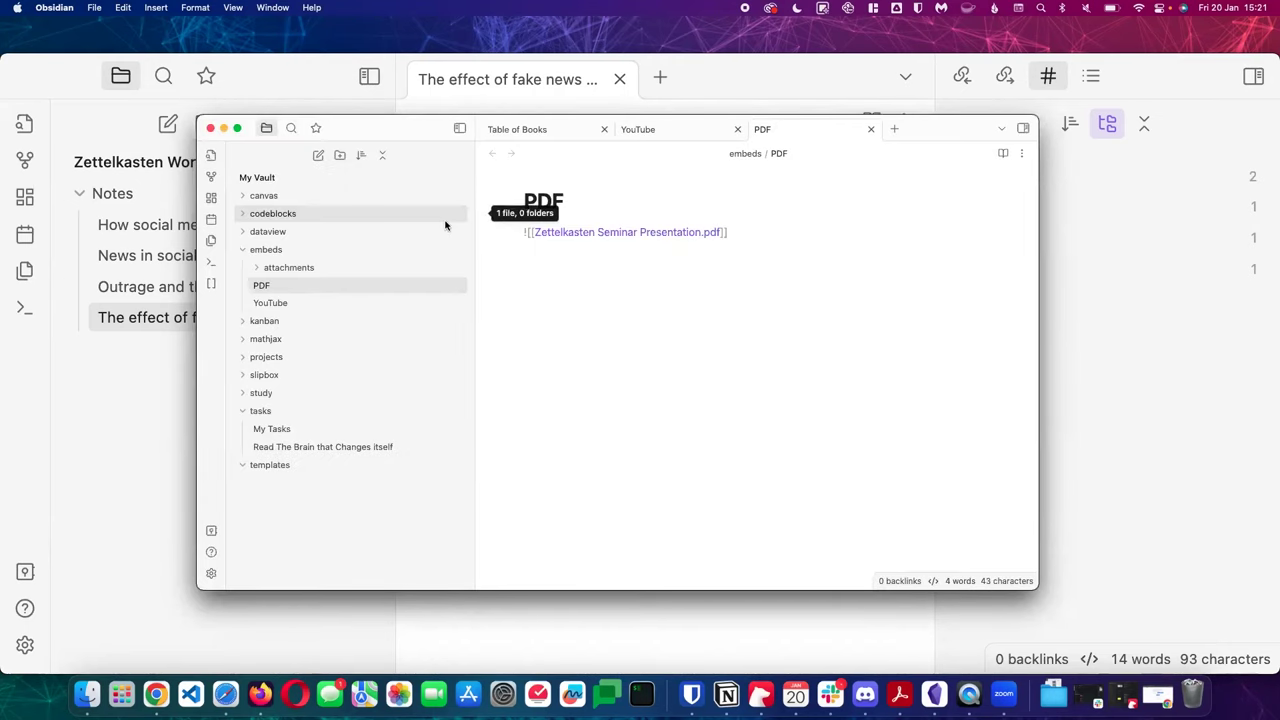
Maximize the My Vault window and enlarge the interface zoom so that the text is easier to read
double_click(384, 127)
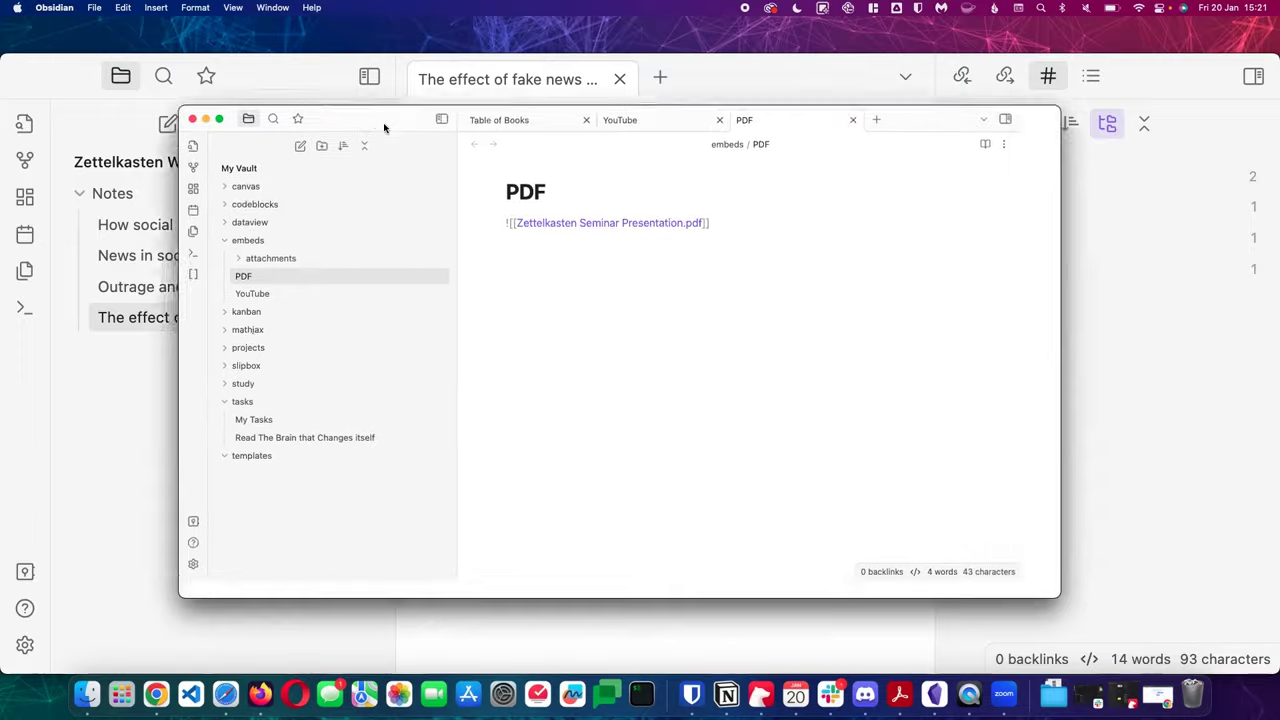
key(super+equal)
key(super+equal)
key(super+equal)
key(super+equal)
key(super+equal)
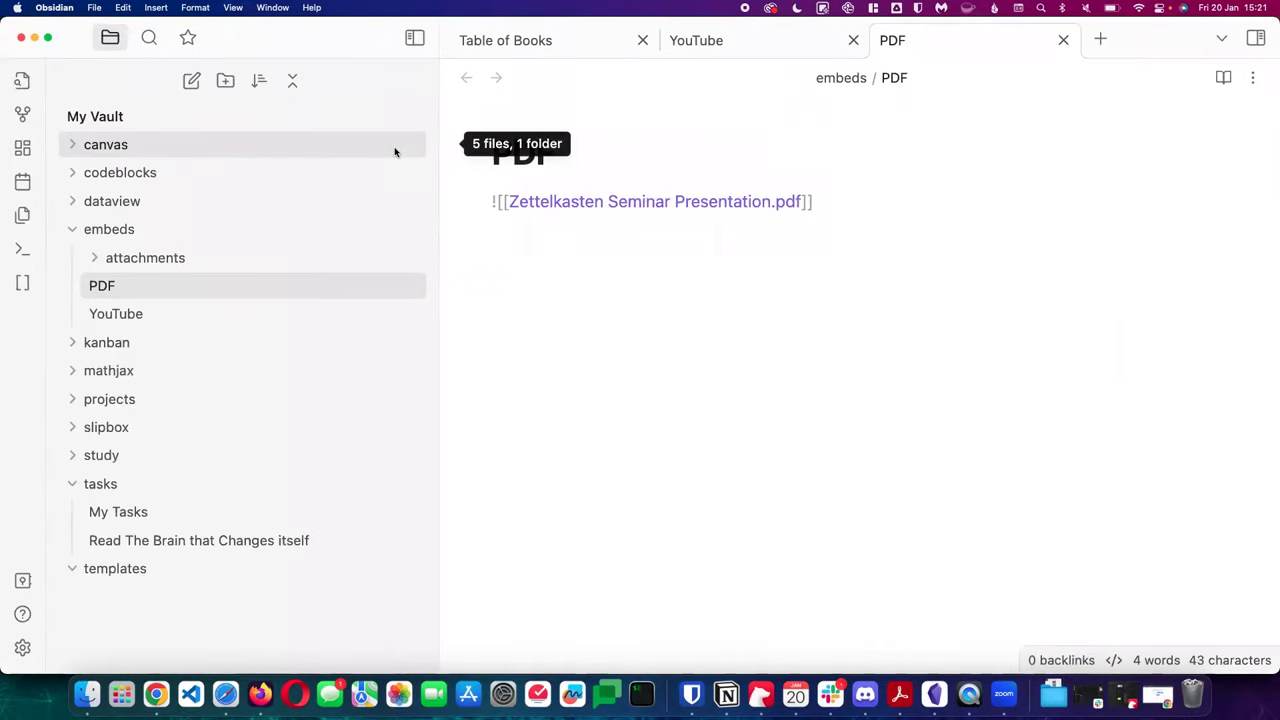
key(super+minus)
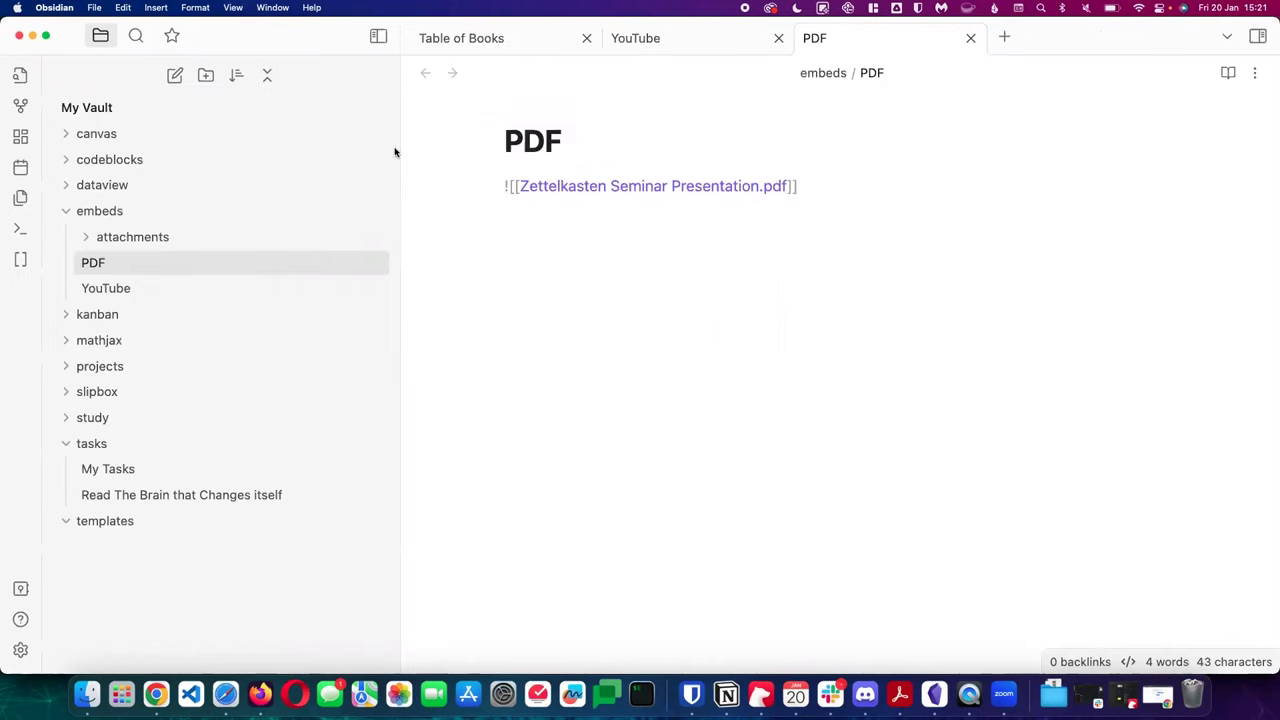
key(super+equal)
key(super+minus)
Open the graph view of My Vault
click(682, 310)
click(28, 110)
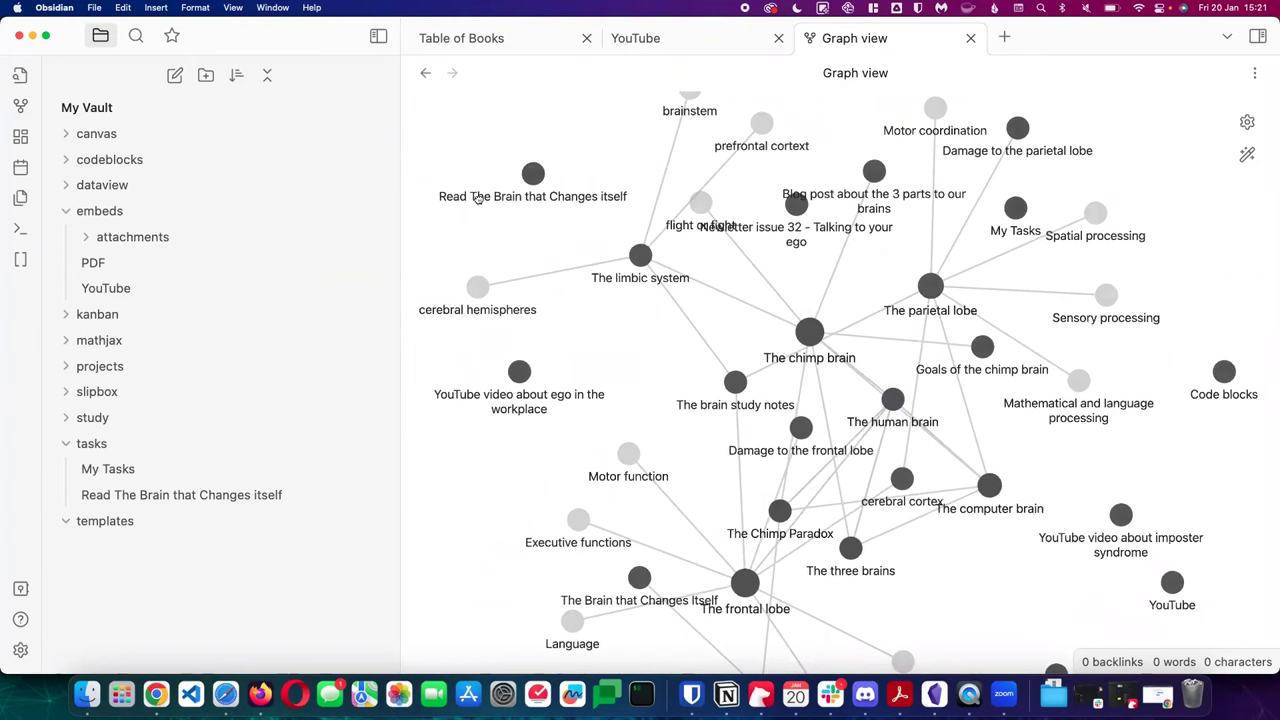
Show tags and attachments in the My Vault graph by enabling both in the graph filters
scroll(479, 201, down, 5)
scroll(757, 294, up, 5)
scroll(757, 294, down, 3)
scroll(759, 295, down, 5)
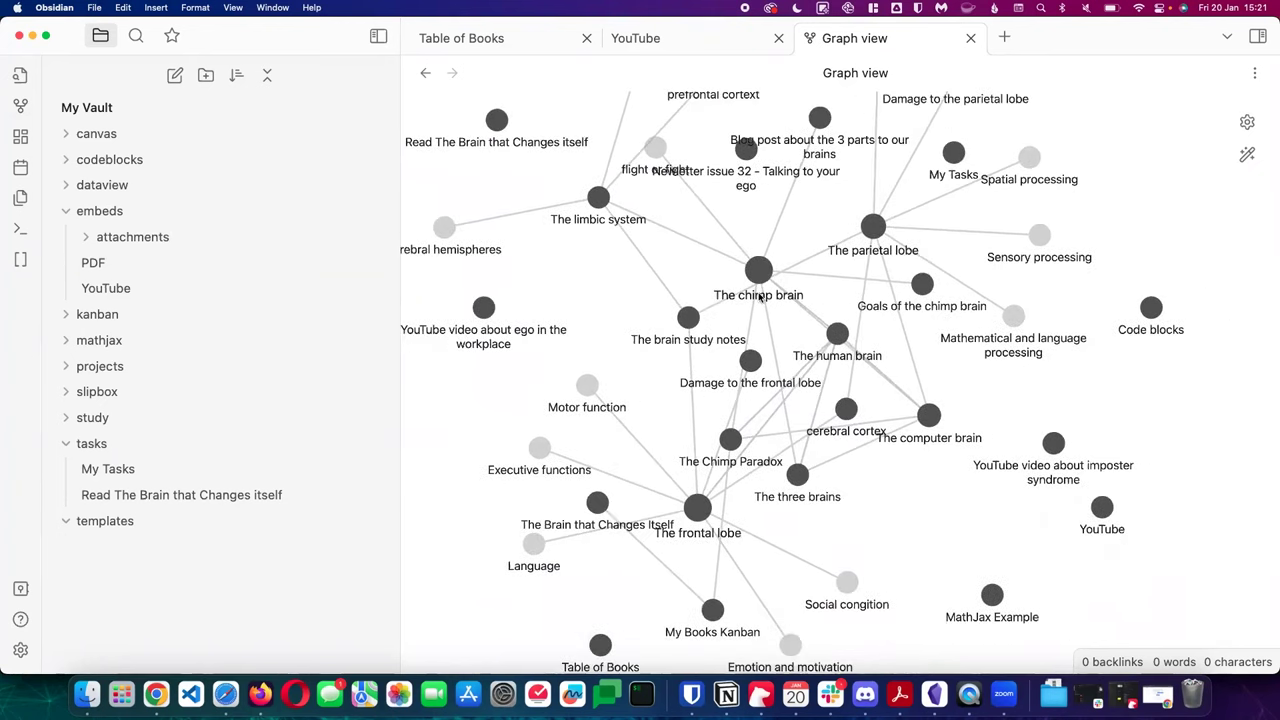
click(1247, 121)
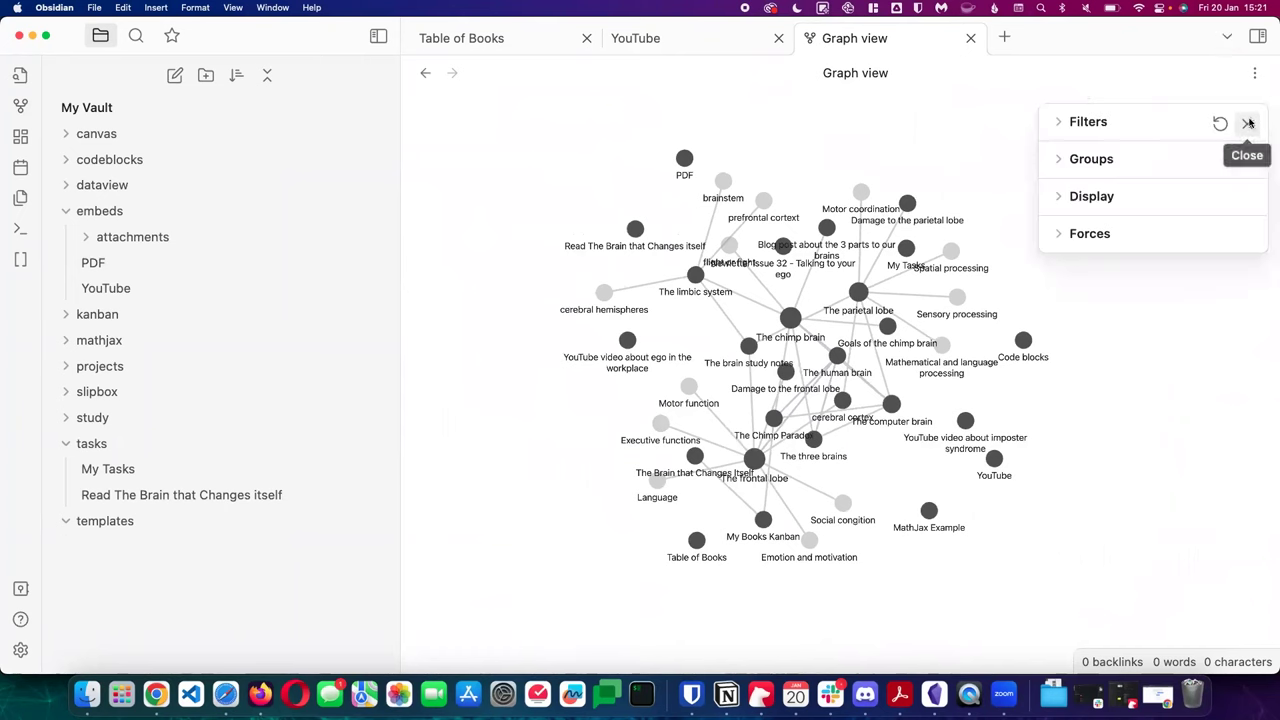
click(1085, 124)
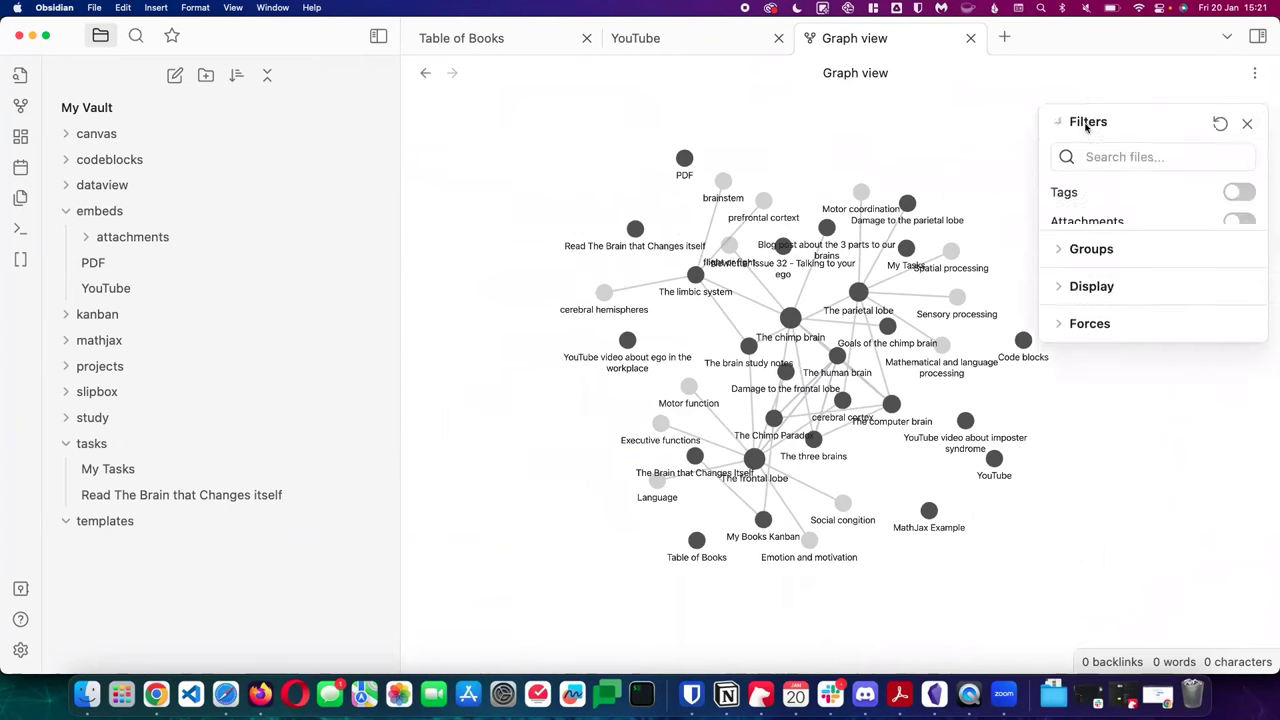
click(1237, 196)
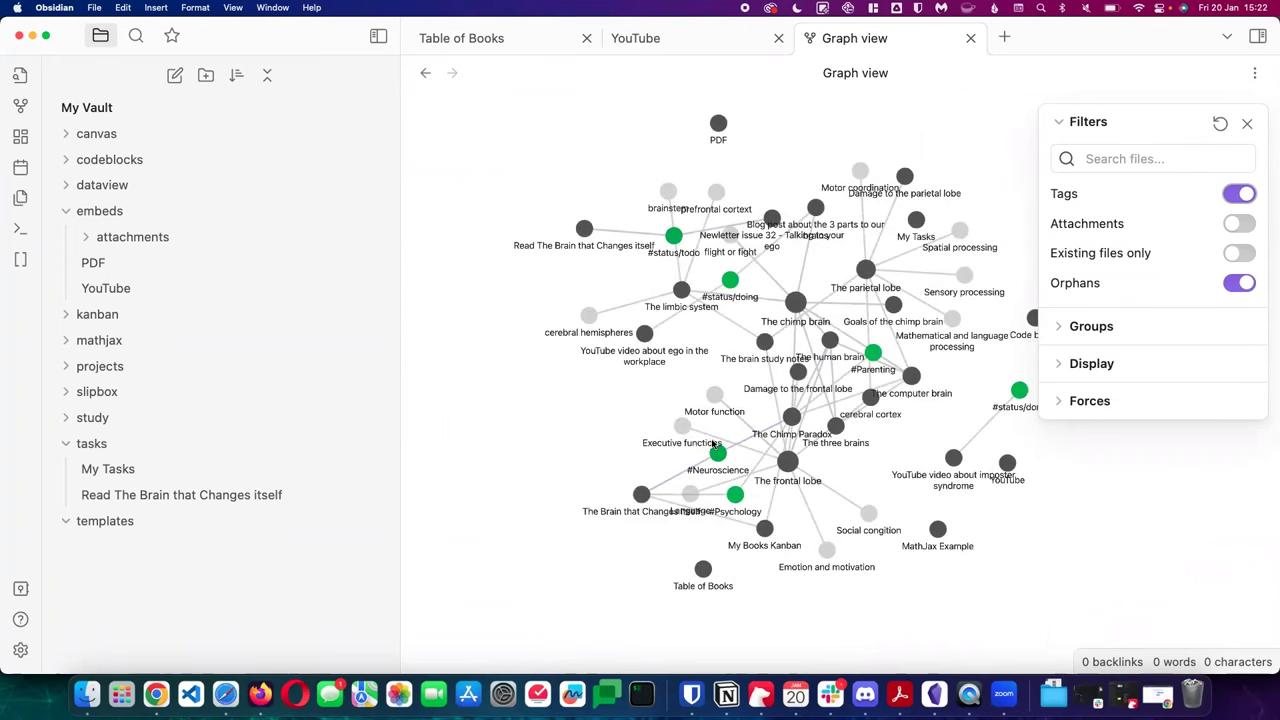
click(1240, 224)
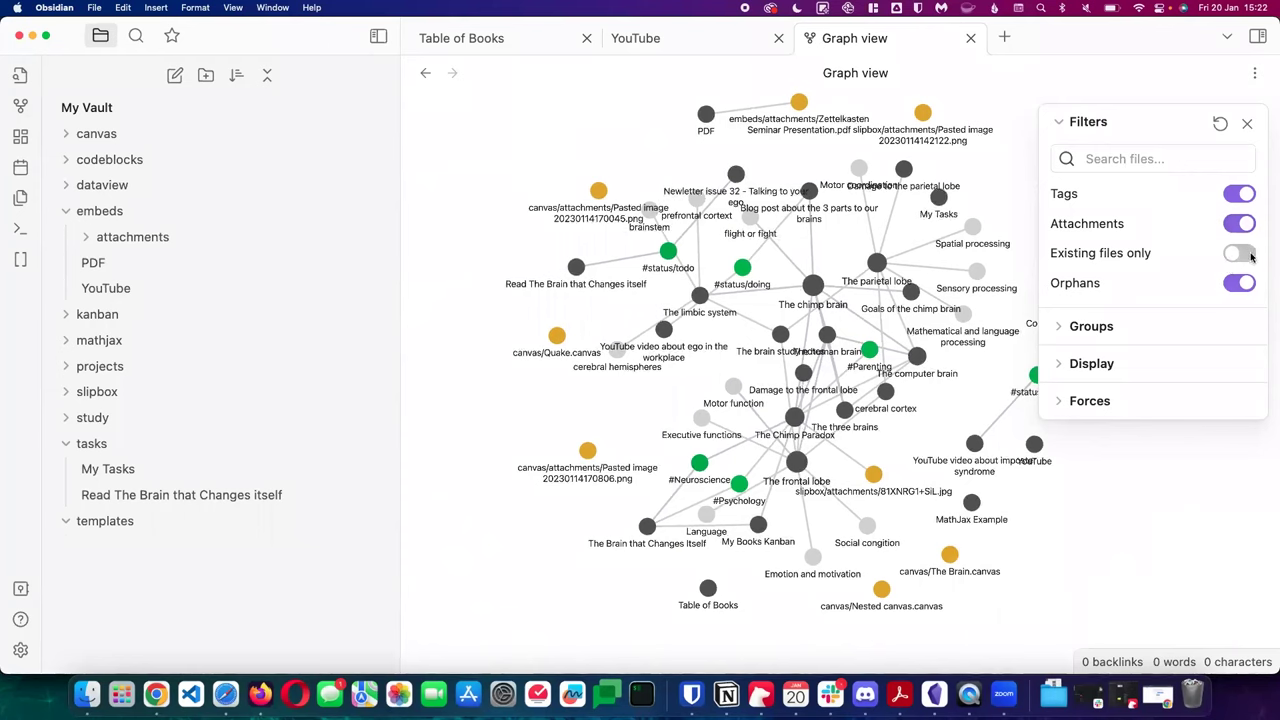
Toggle the graph's existing-files-only filter on and back off to compare the graph with and without uncreated notes
click(1250, 257)
click(1250, 257)
click(1250, 257)
click(1250, 257)
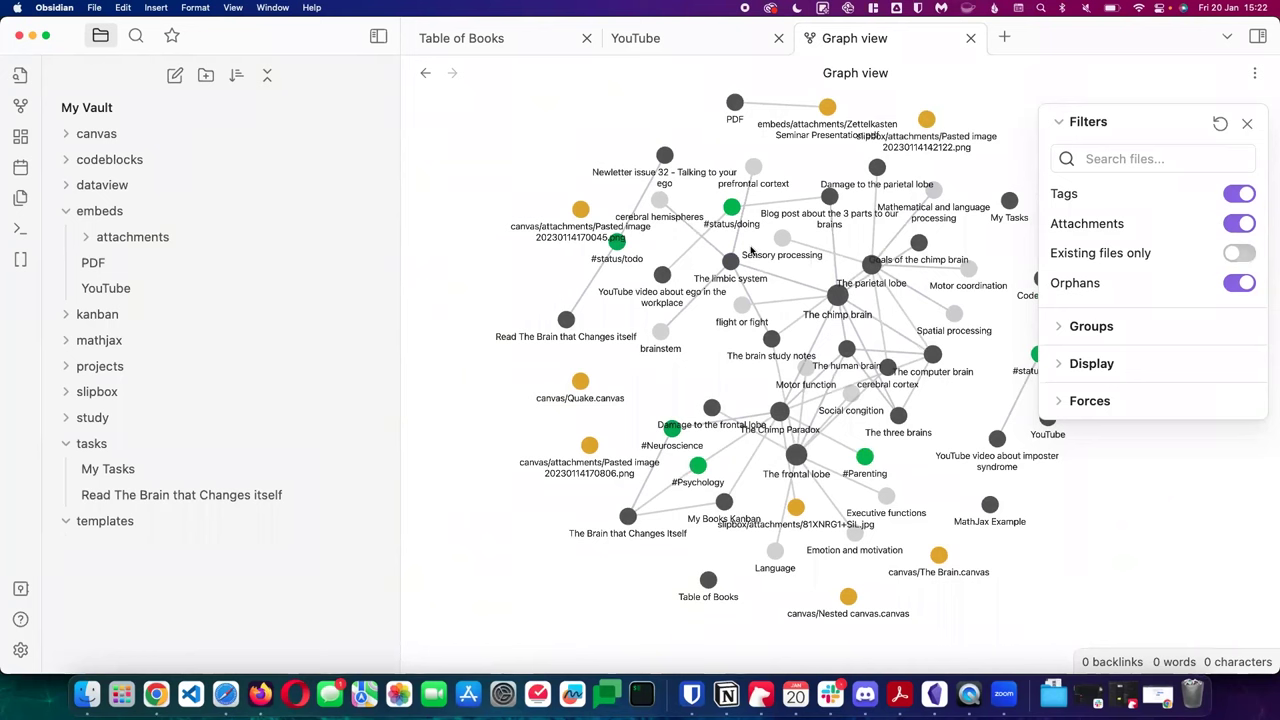
Hide the orphan notes from the graph and show them again to compare both views
click(1244, 285)
click(1244, 285)
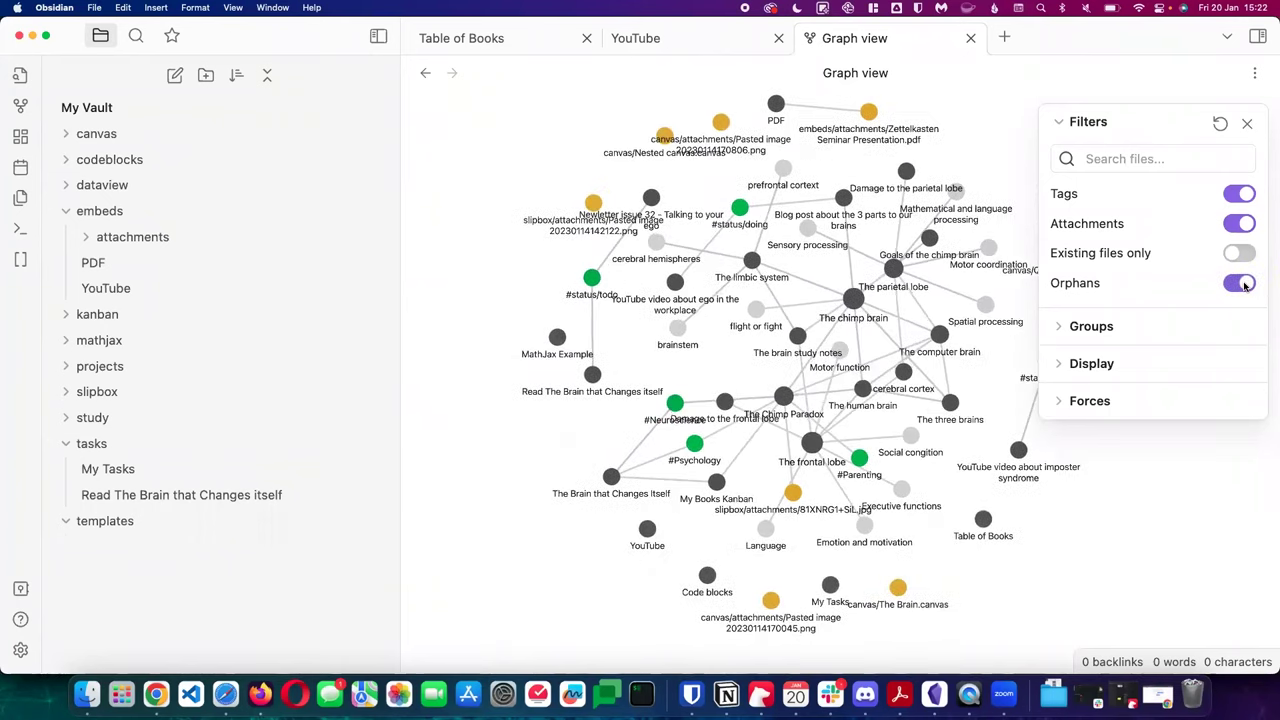
click(1244, 285)
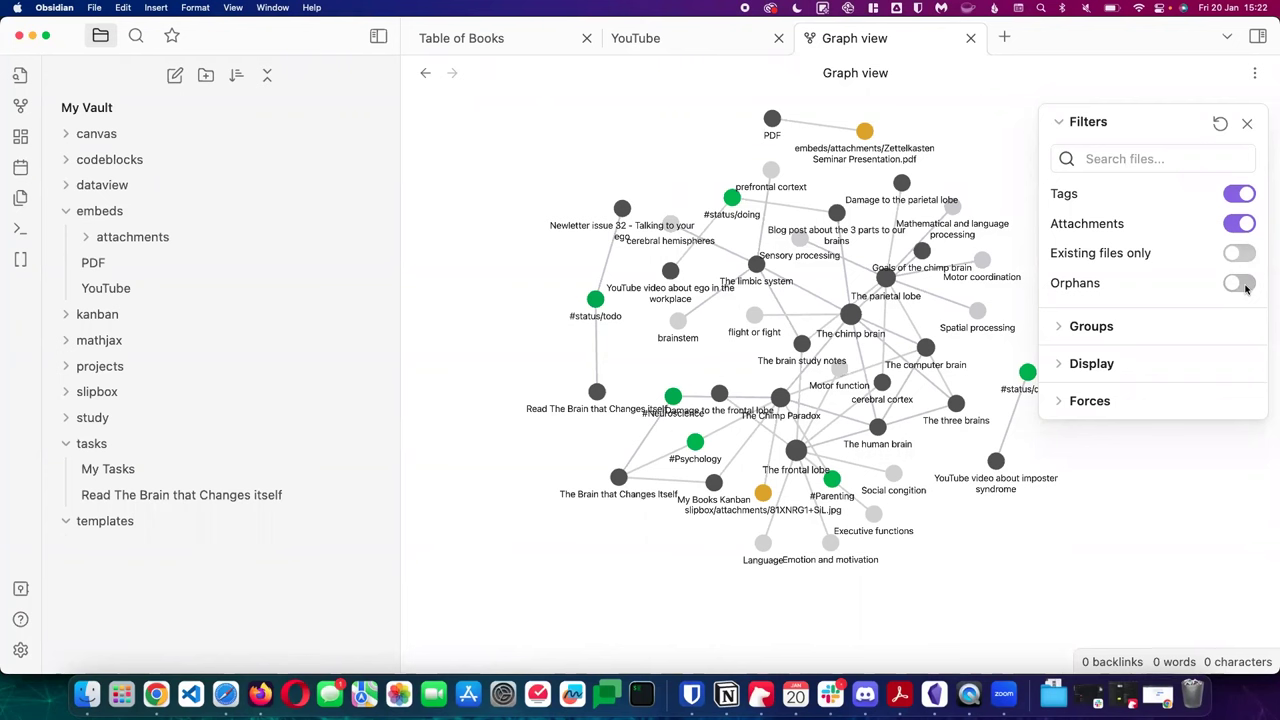
click(1239, 284)
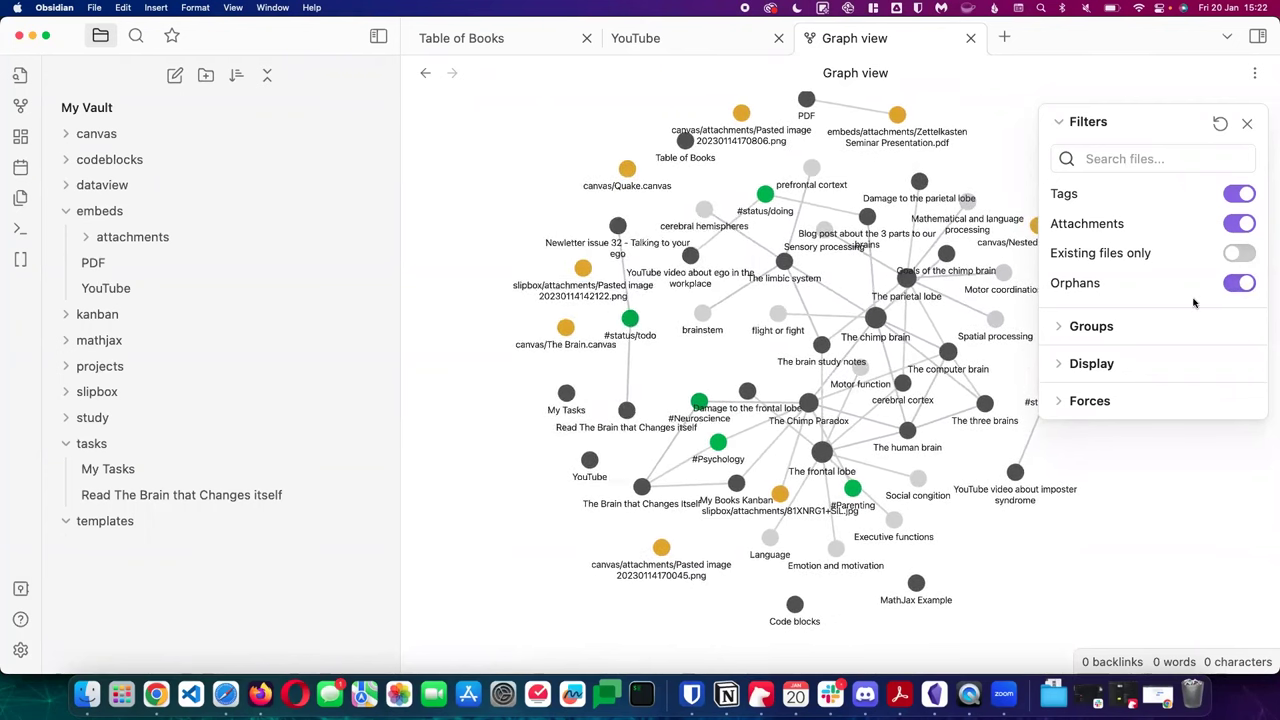
key(ctrl+super+space)
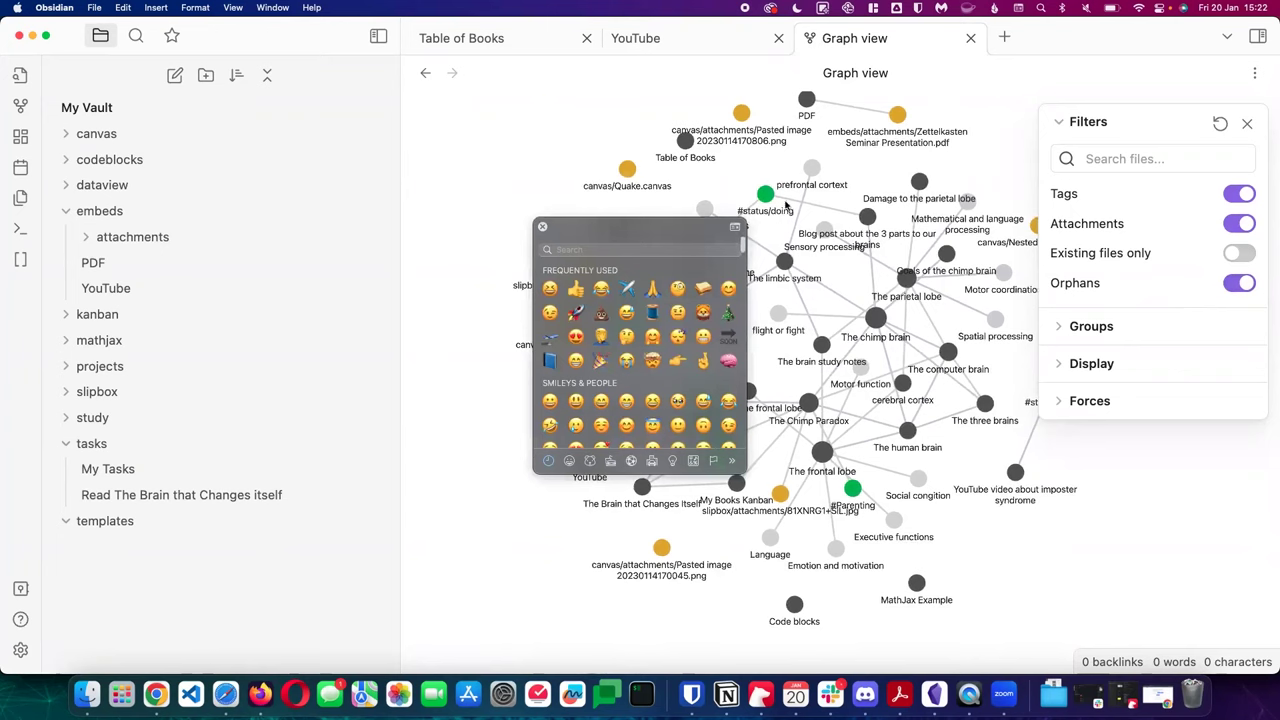
click(543, 227)
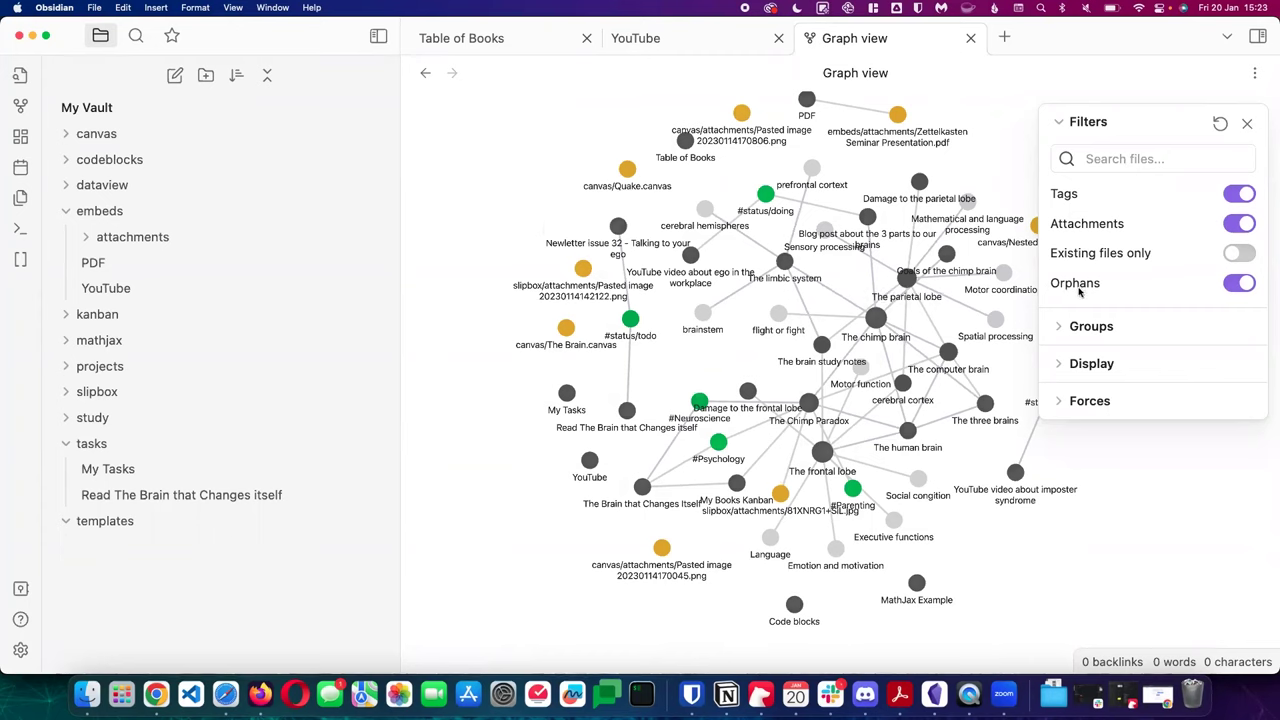
Examine the options in the graph view's Groups, Display and Forces settings
click(1064, 363)
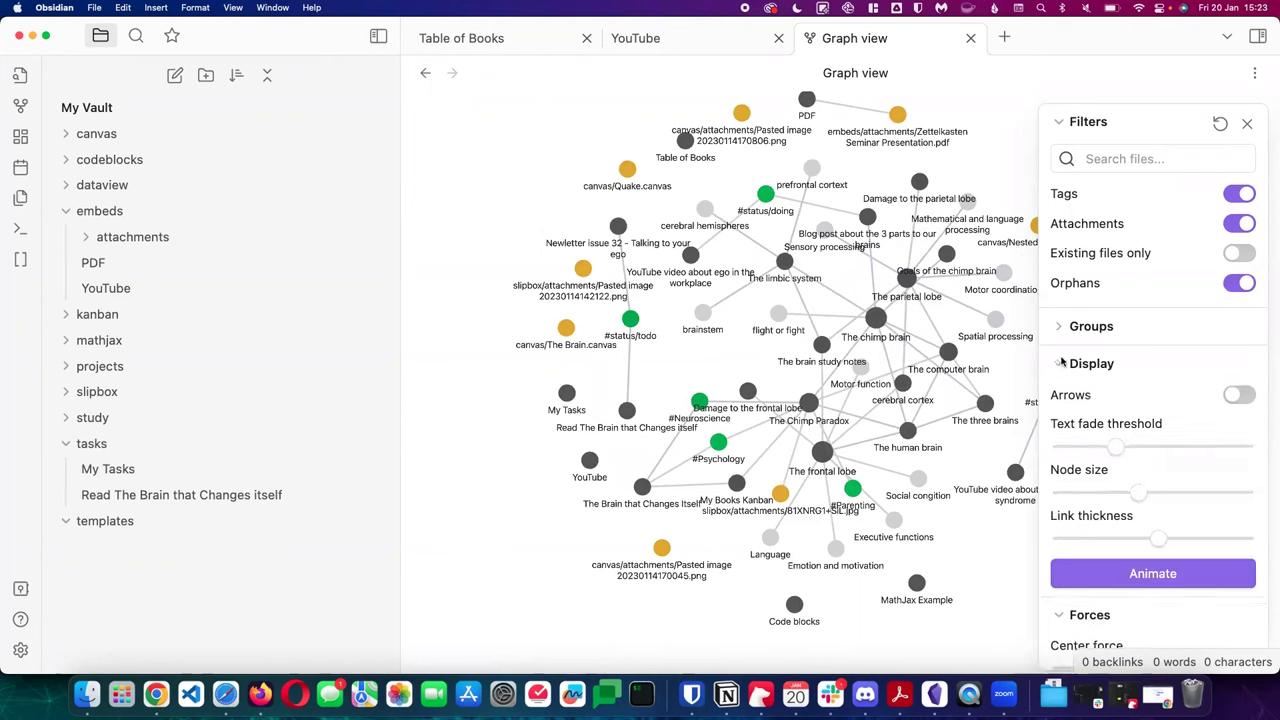
click(1060, 326)
click(1060, 326)
click(1066, 368)
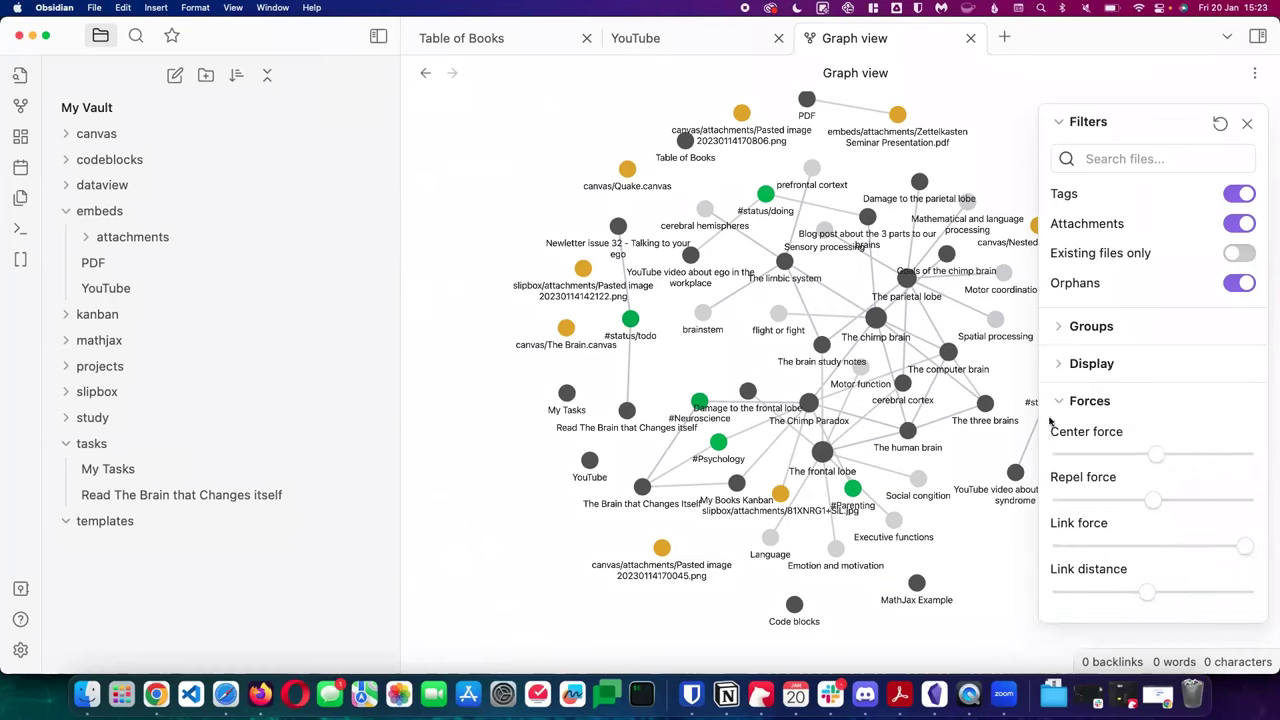
click(1067, 399)
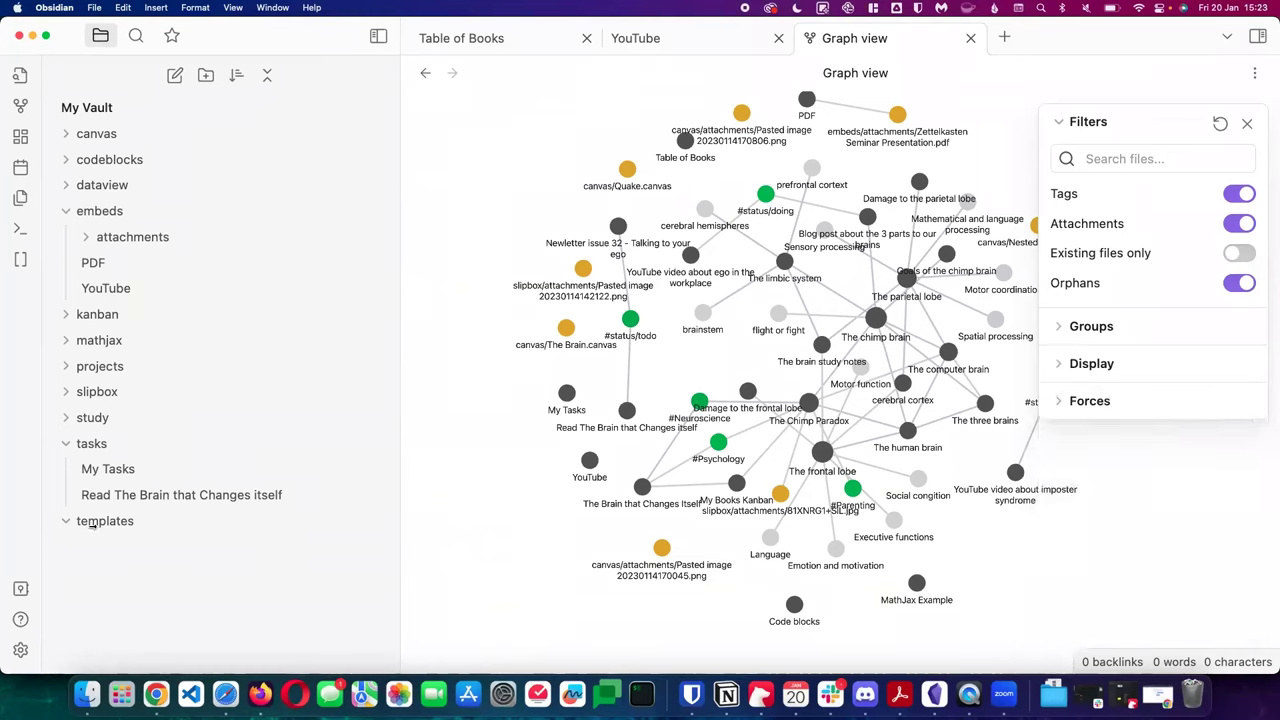
Open the app's Appearance settings and view the base color scheme choices, leaving the scheme as it is
click(21, 650)
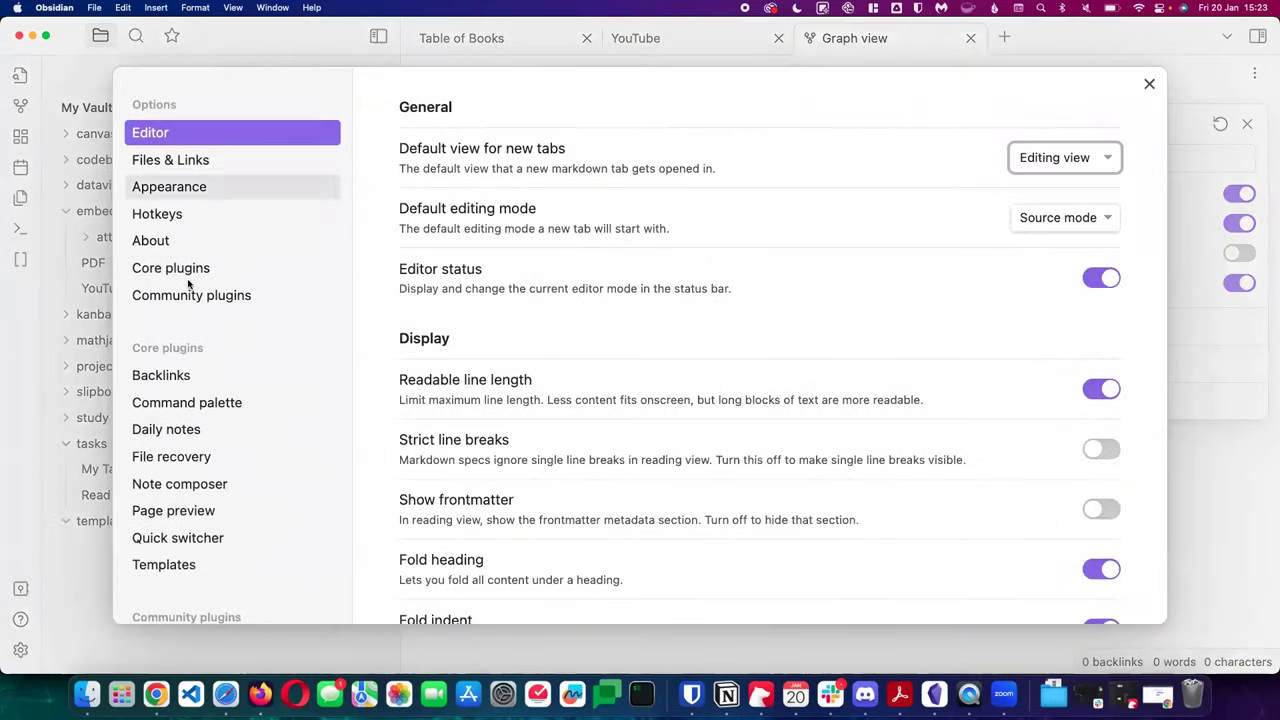
scroll(180, 563, down, 3)
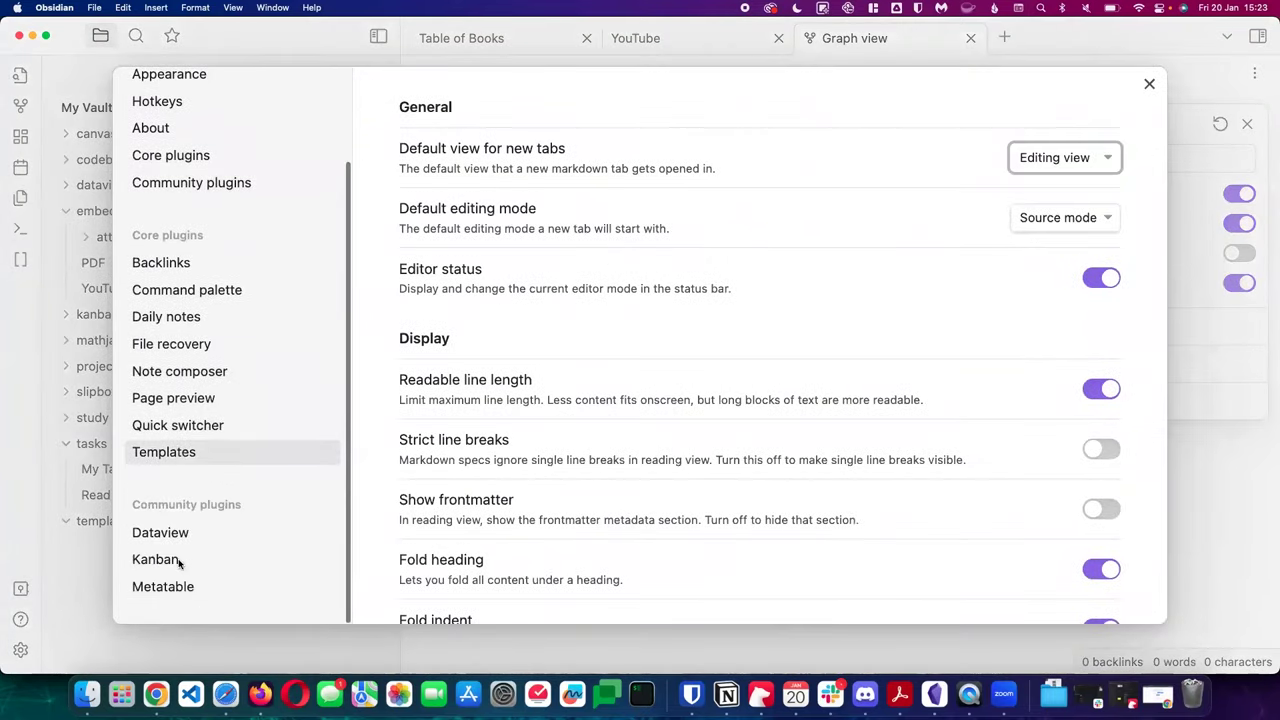
scroll(178, 563, up, 3)
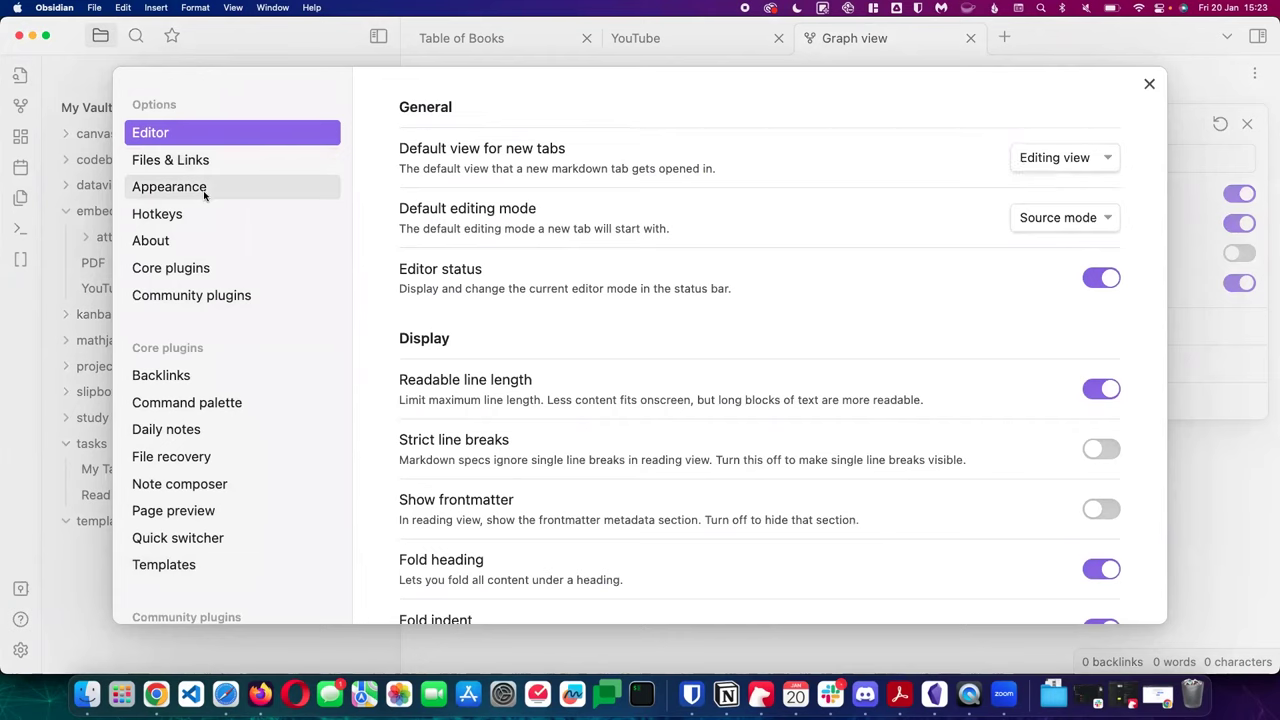
click(203, 188)
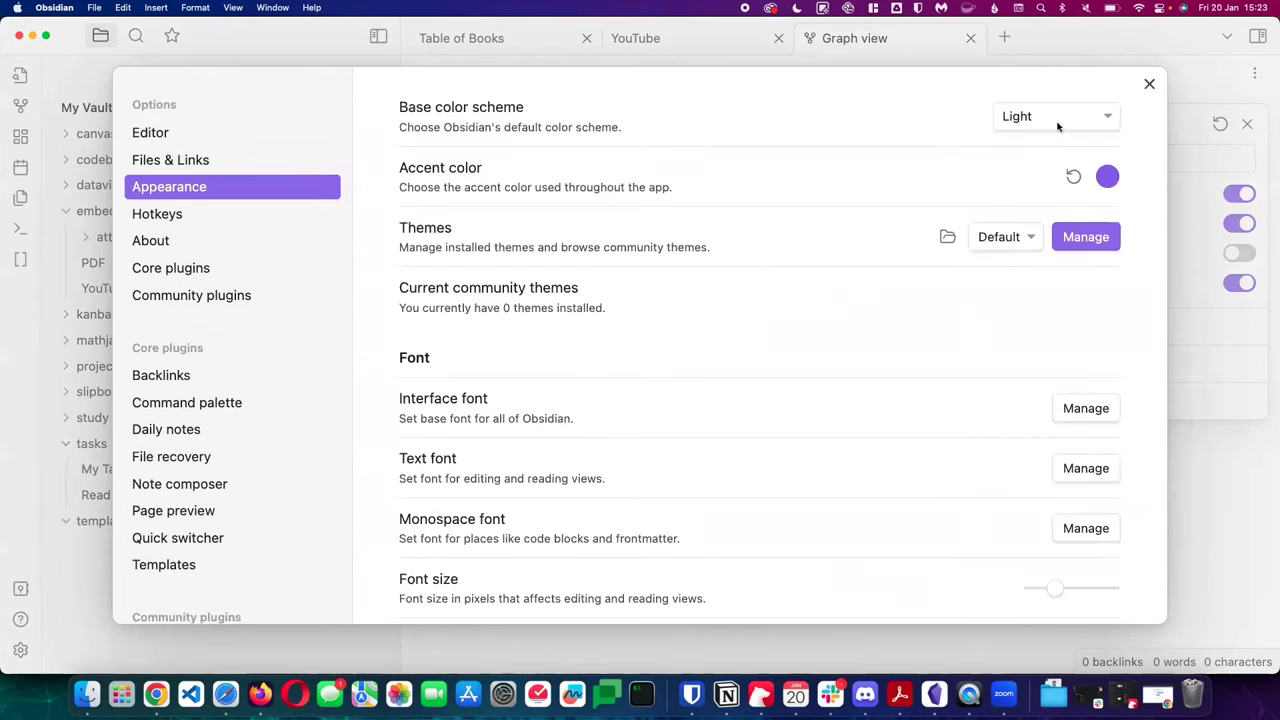
click(1057, 125)
key(Escape)
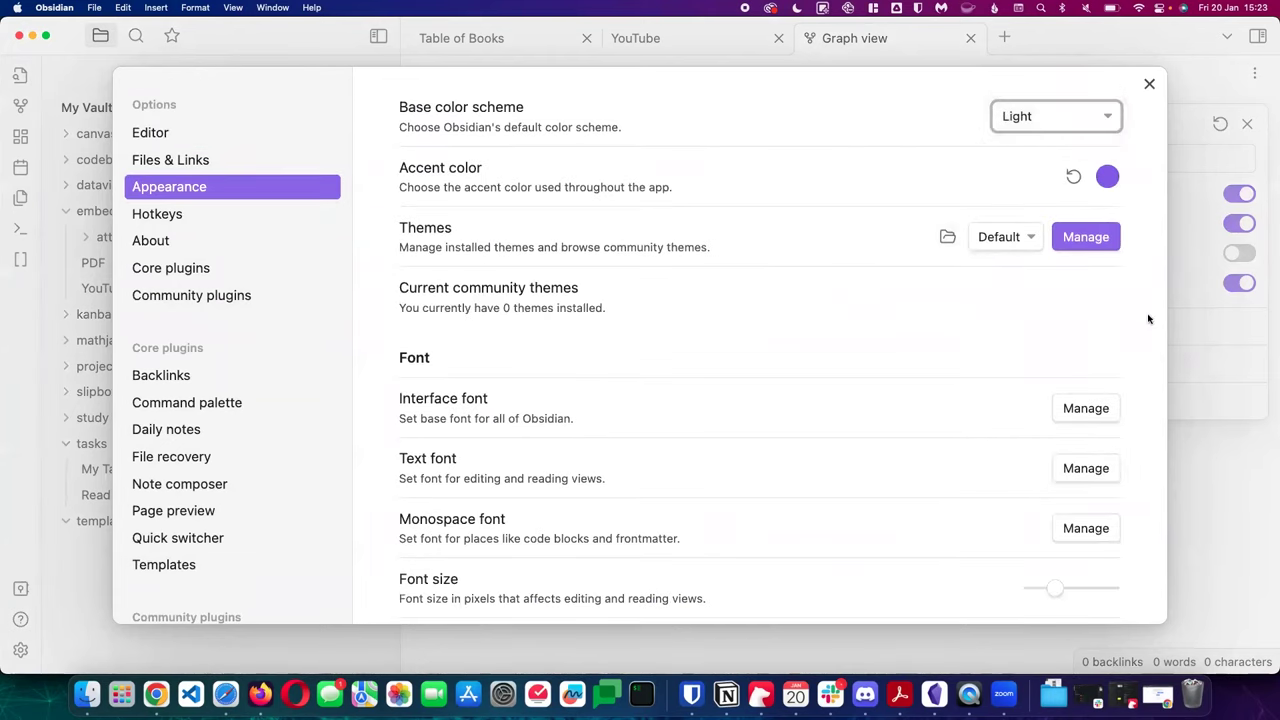
Browse the available community themes, then close the theme gallery and the settings without selecting one
click(1032, 244)
click(1086, 237)
click(1086, 237)
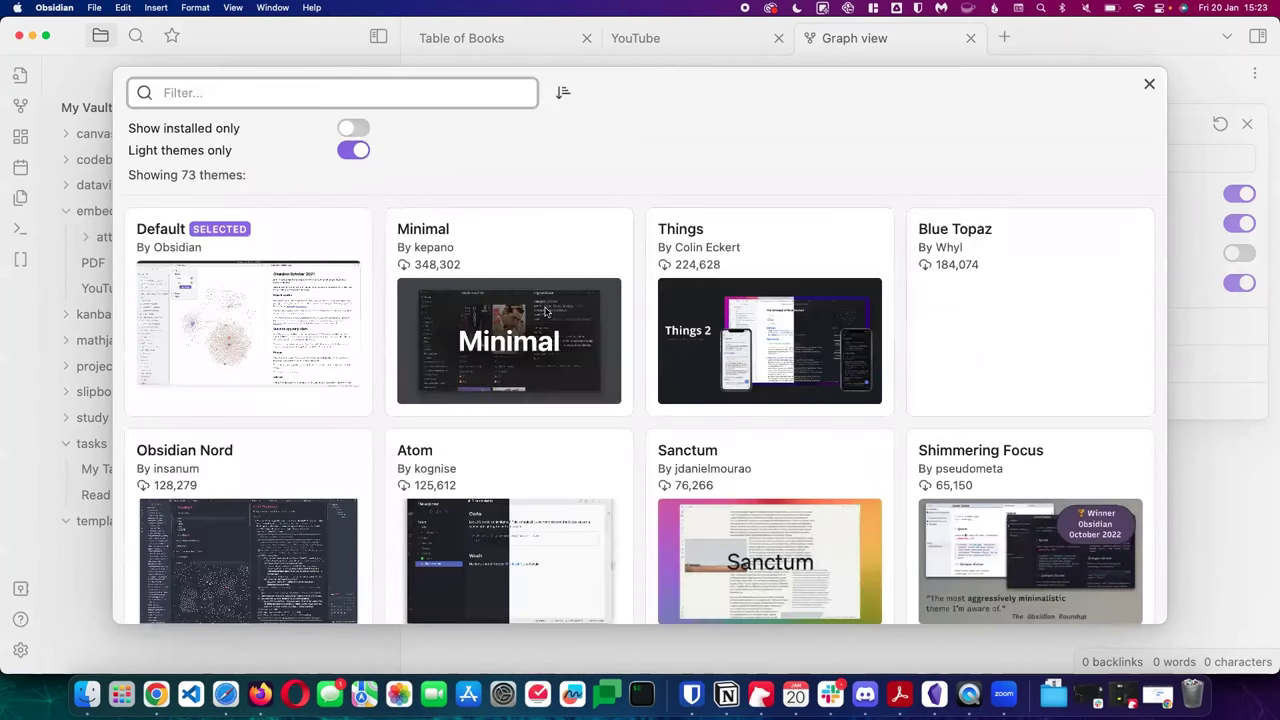
scroll(545, 312, down, 10)
scroll(545, 312, up, 3)
scroll(545, 312, up, 15)
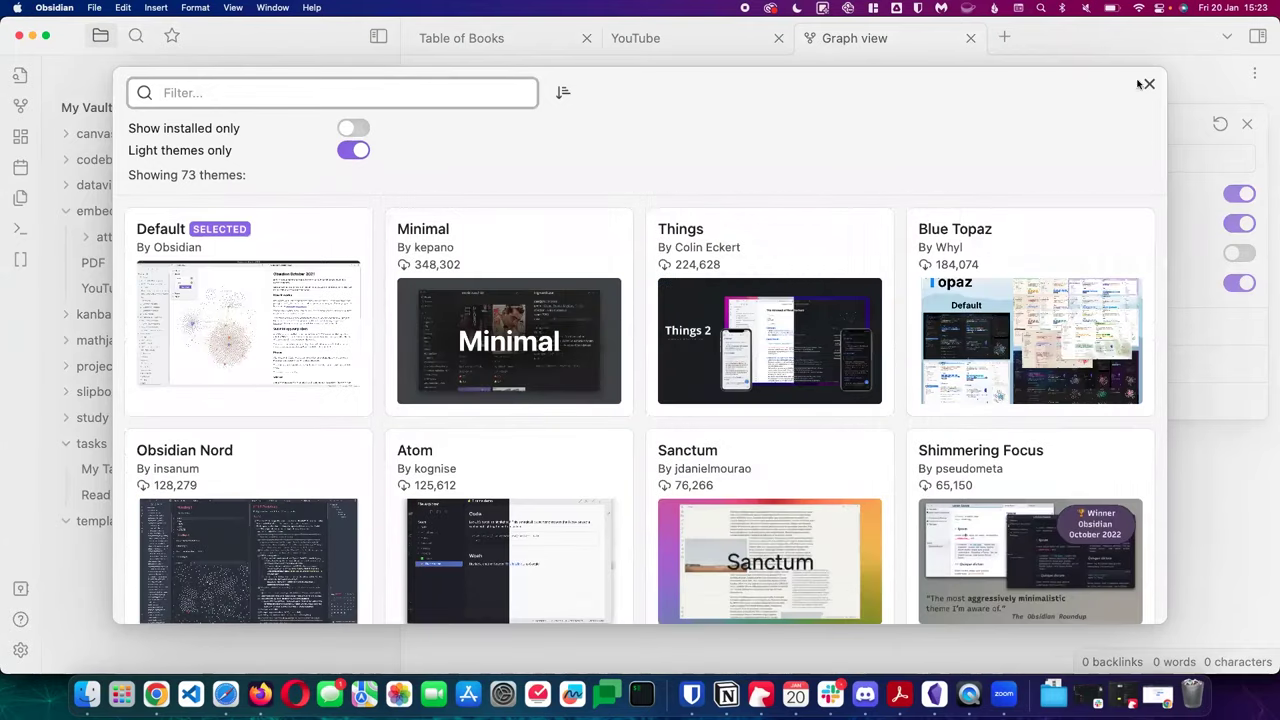
click(1149, 84)
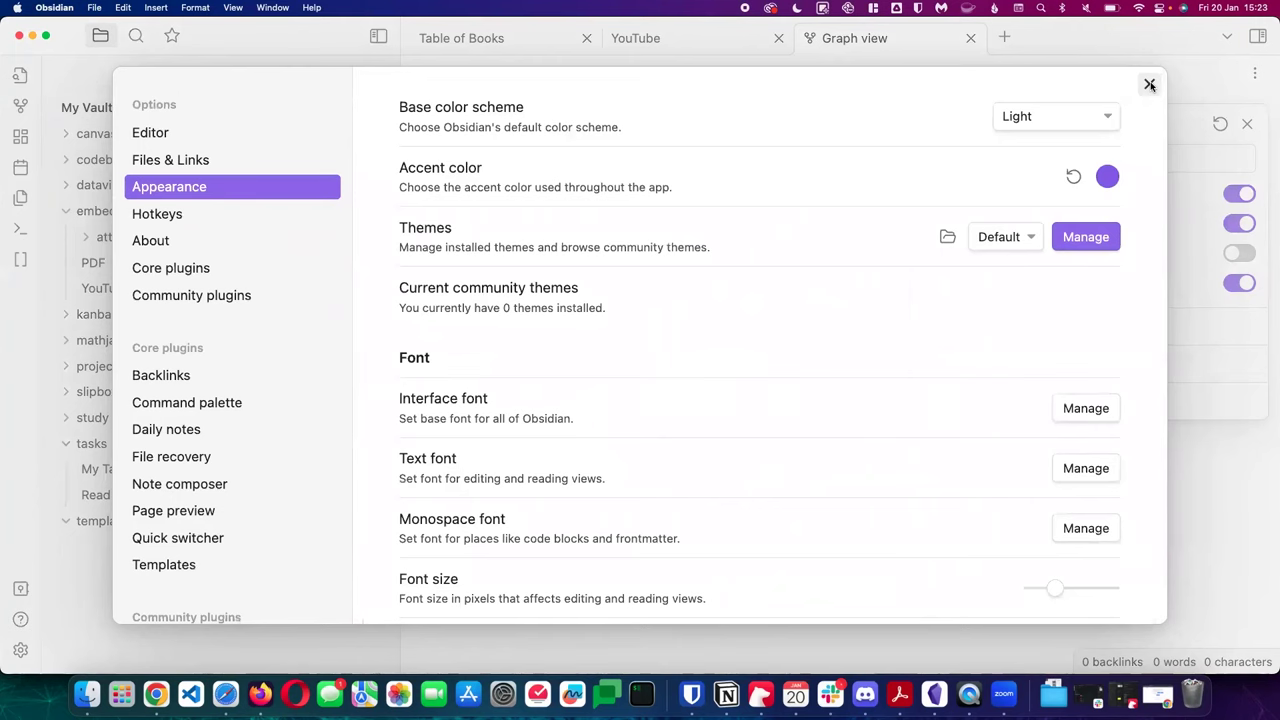
click(1149, 84)
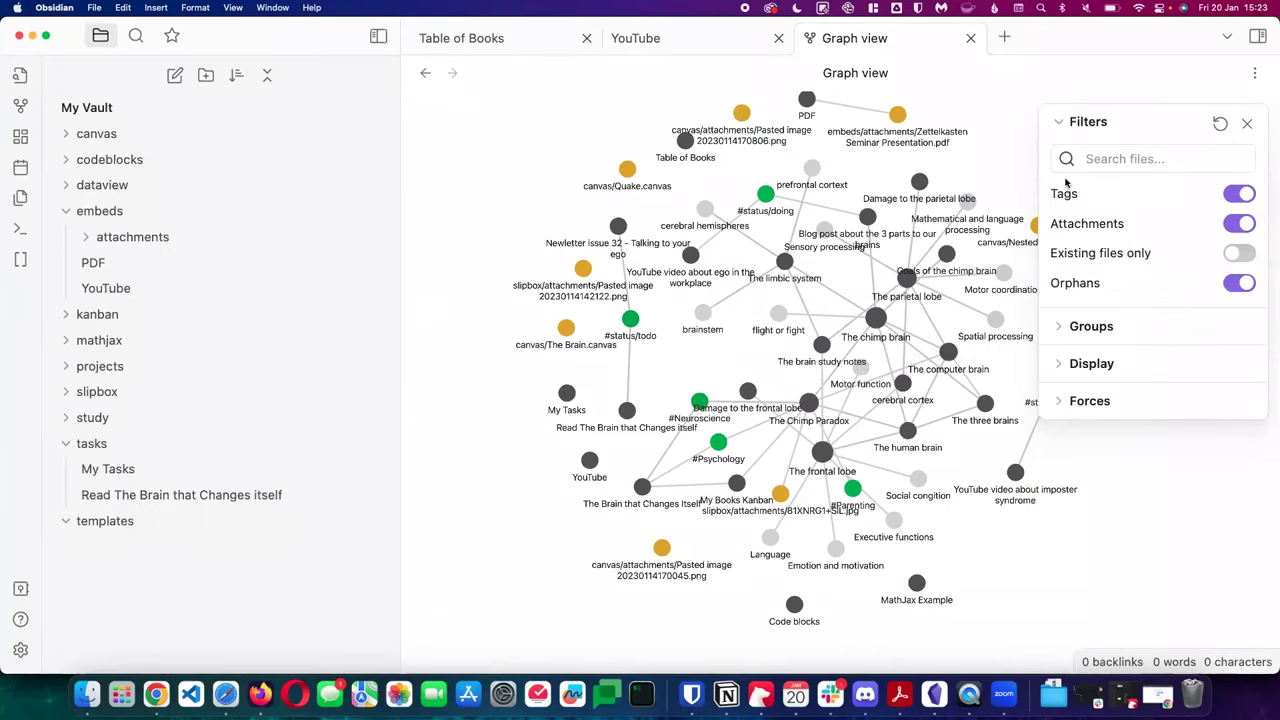
click(1059, 327)
click(1148, 363)
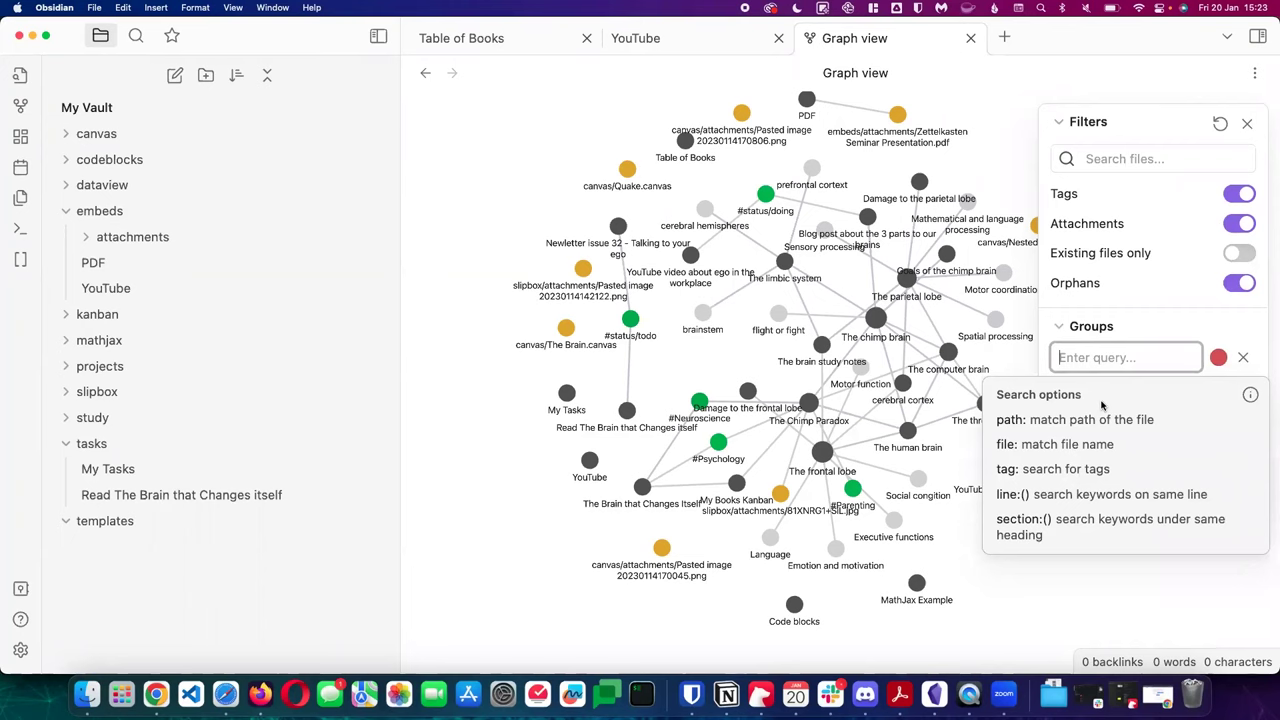
click(1241, 358)
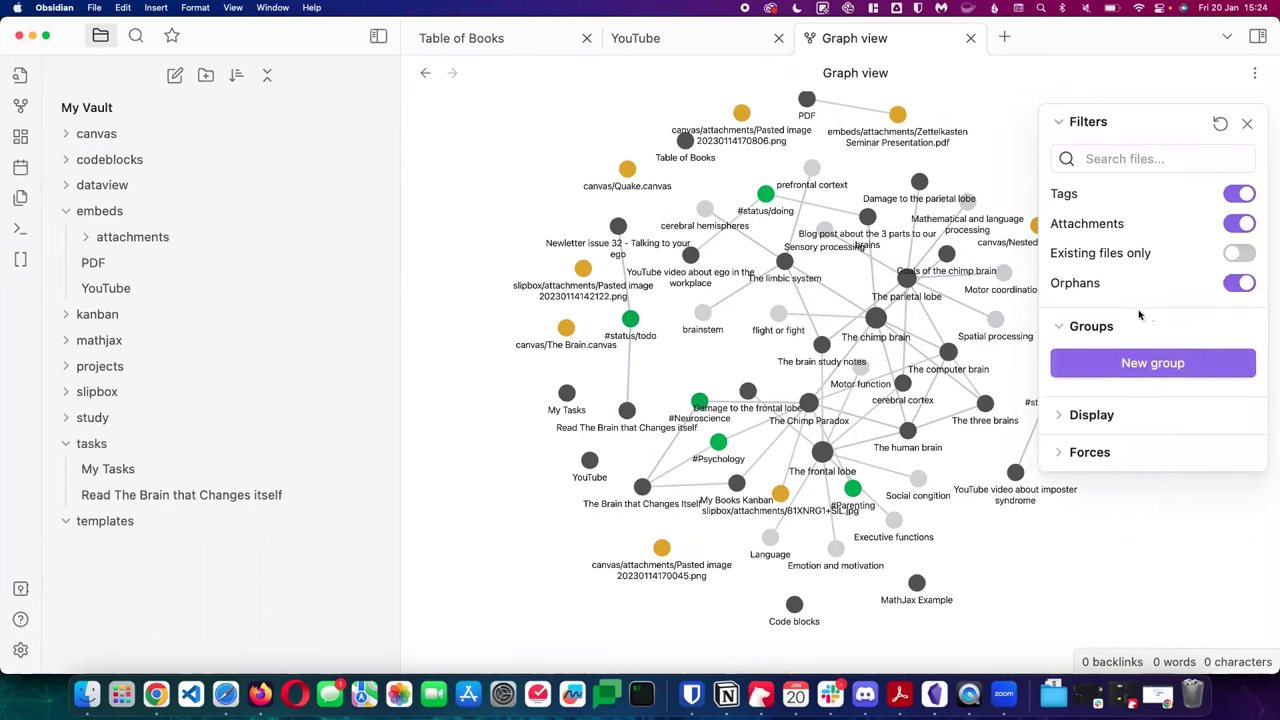
click(1059, 327)
Slightly lower the graph's text fade threshold and node size, and increase its link thickness
click(1059, 365)
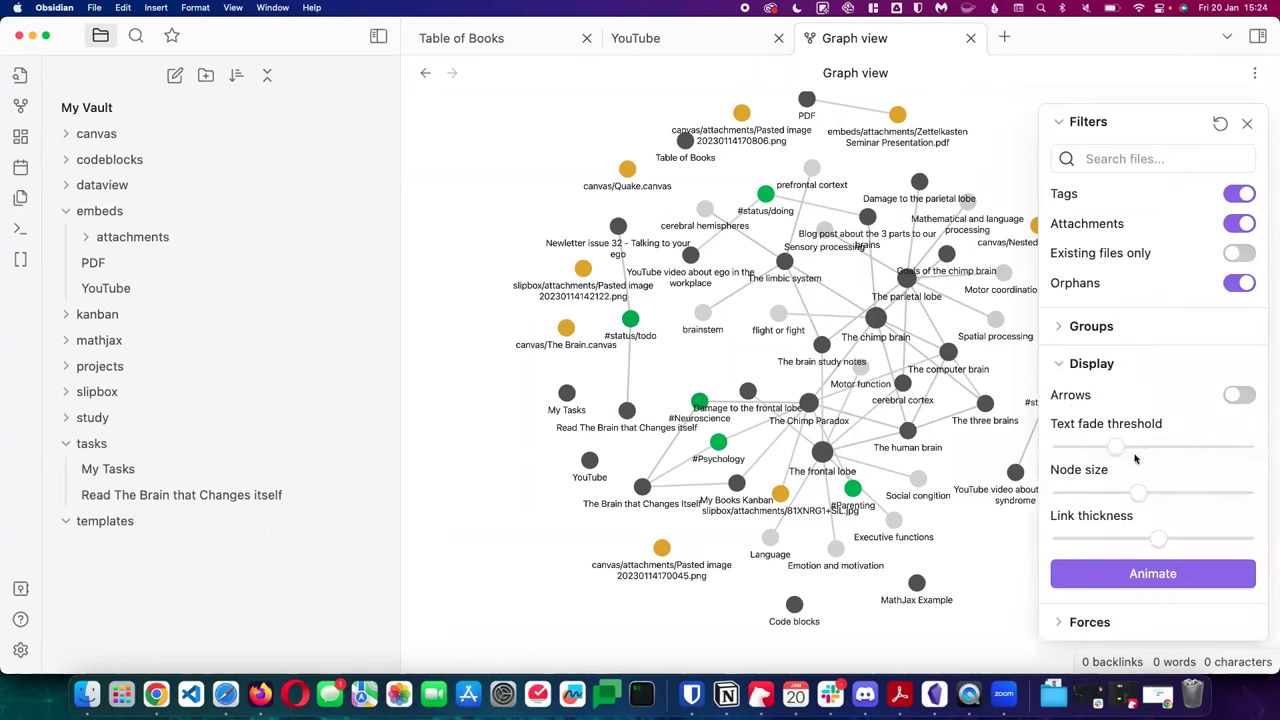
mouse_move(1117, 455)
mouse_down()
mouse_move(1170, 453)
mouse_move(1113, 453)
mouse_up()
drag(1184, 494, 1138, 494)
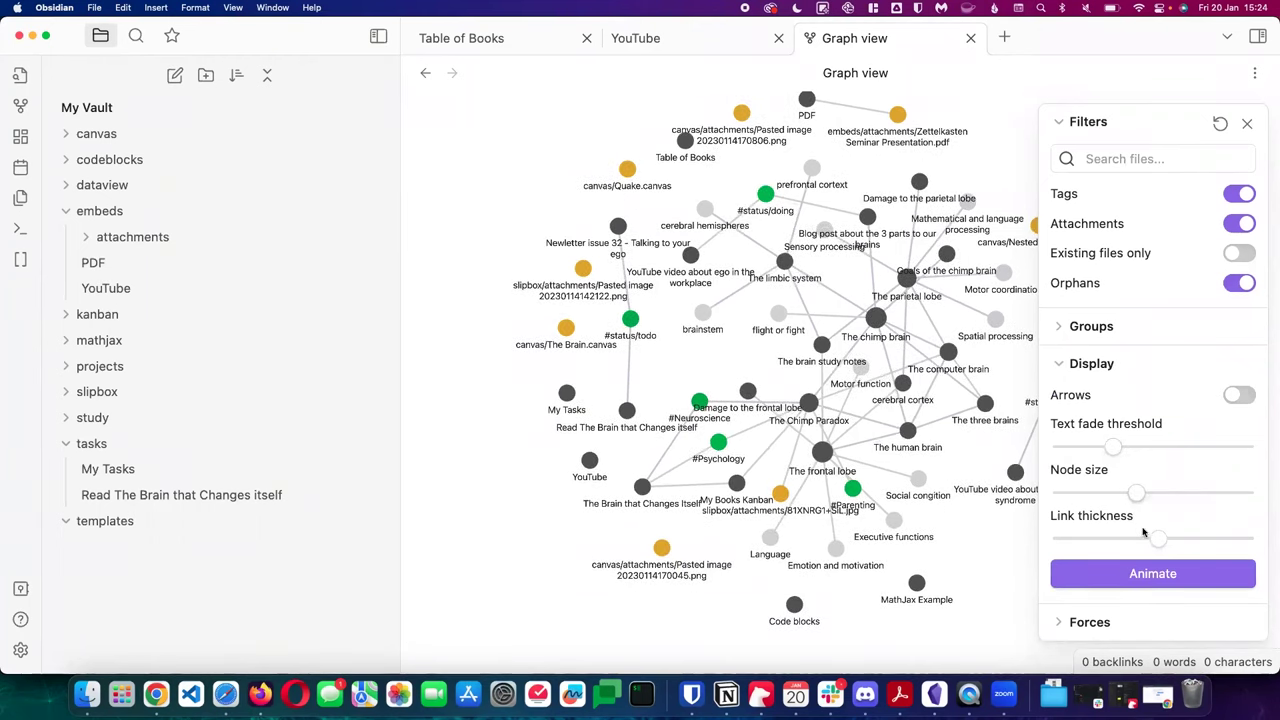
drag(1157, 538, 1202, 538)
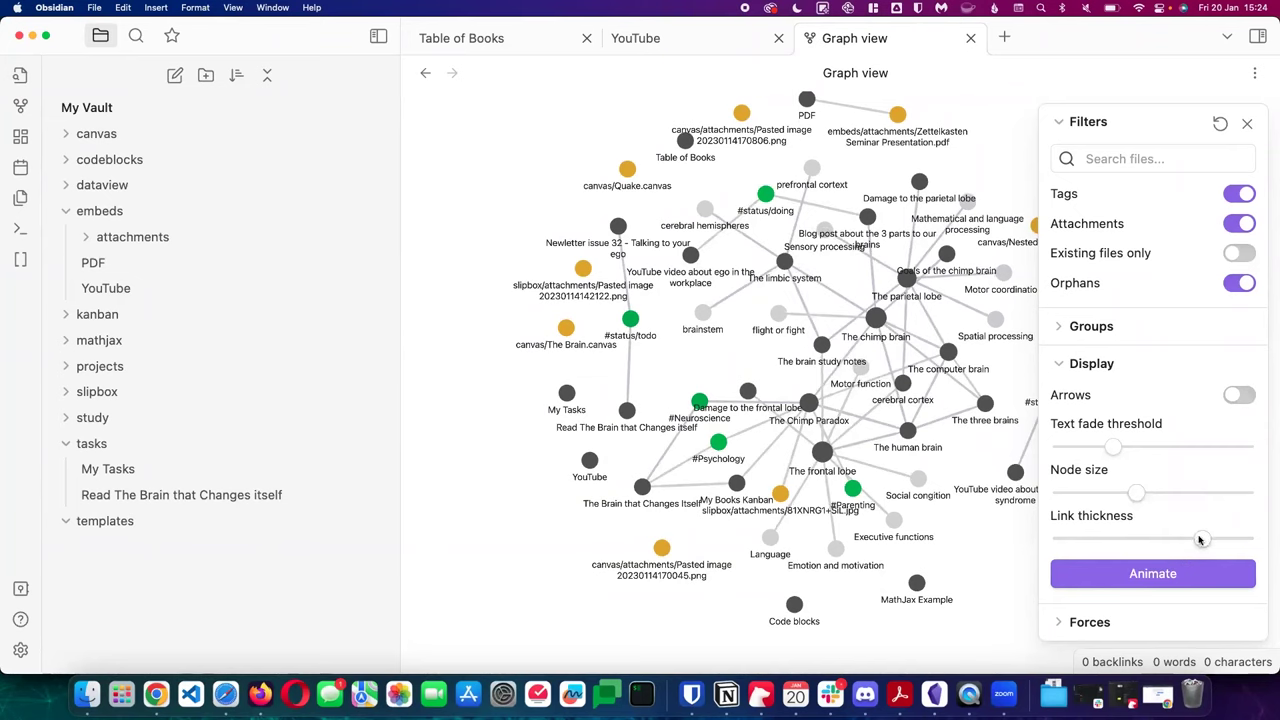
Play the graph animation and examine the Forces settings, closing the graph settings when done
click(1160, 572)
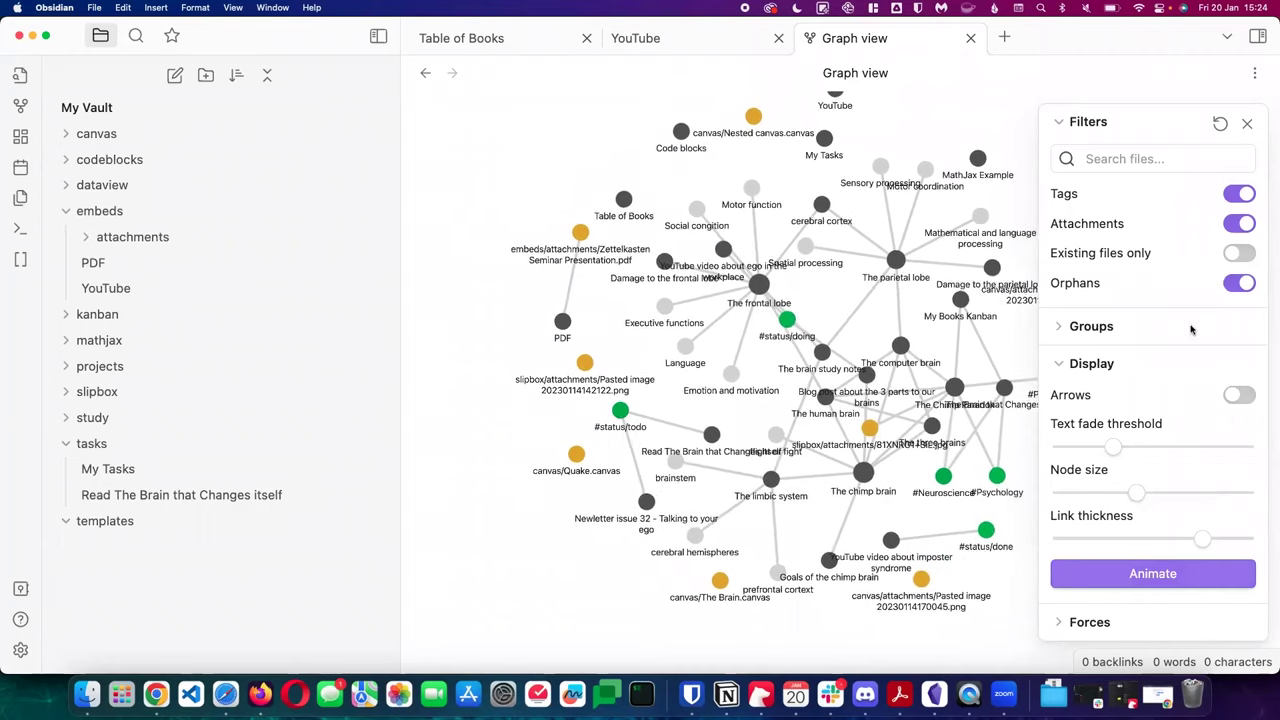
click(1060, 371)
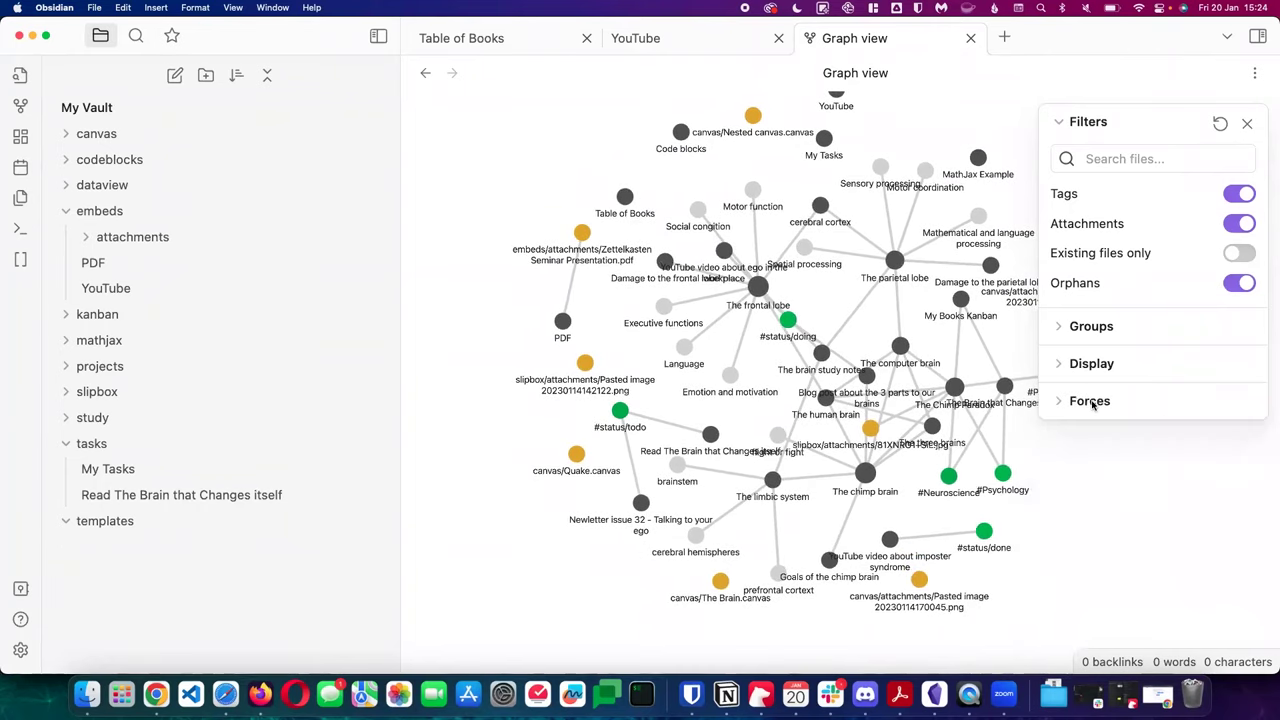
click(1091, 402)
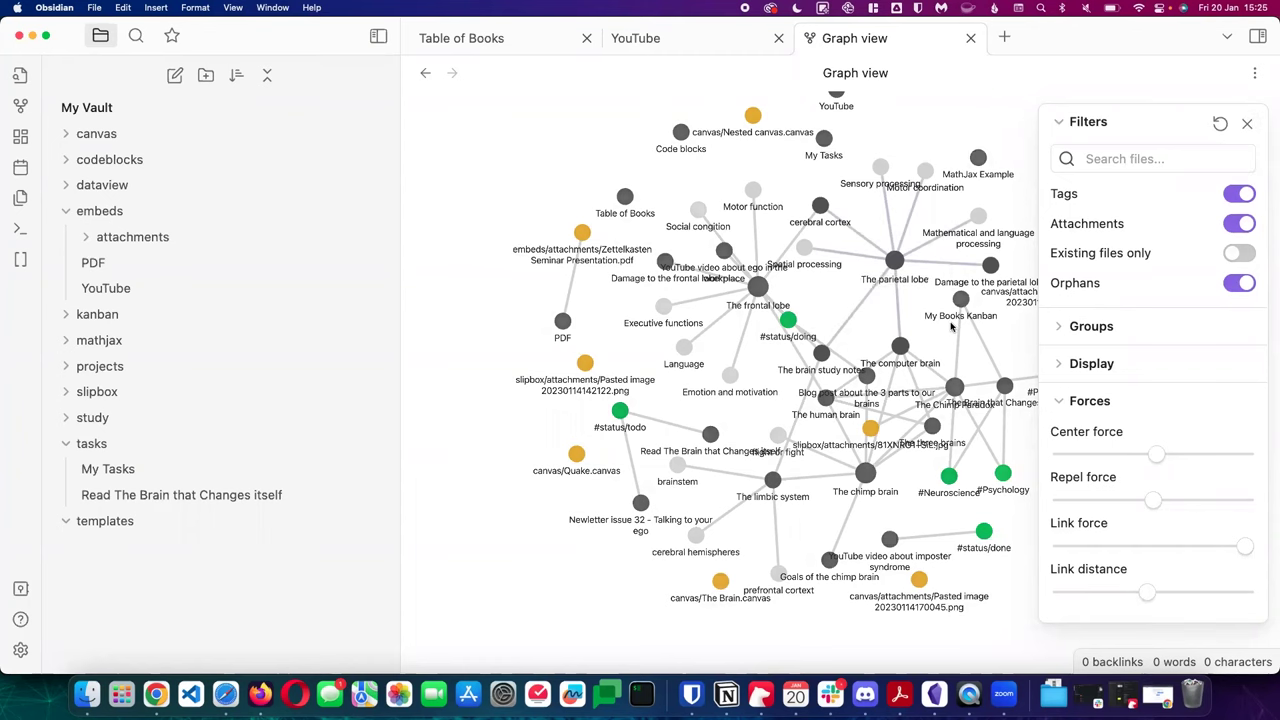
click(1247, 123)
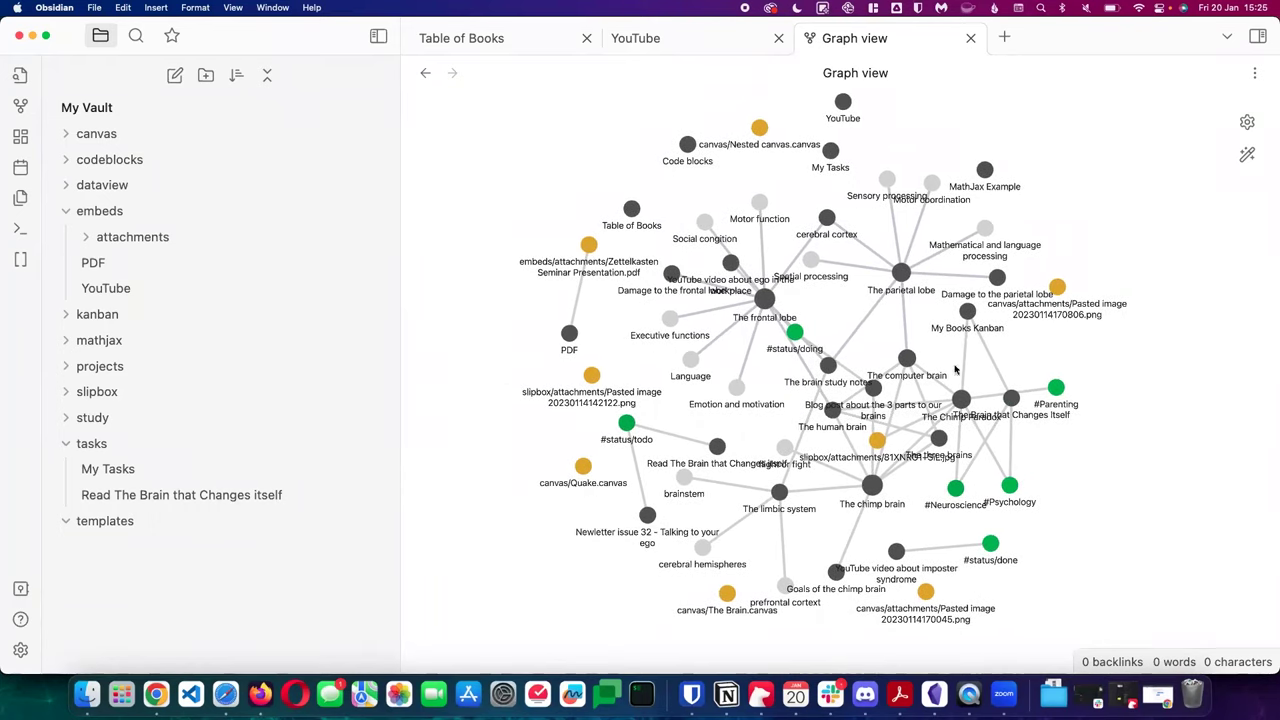
Open The frontal lobe note from its graph node and look through its contents
click(764, 298)
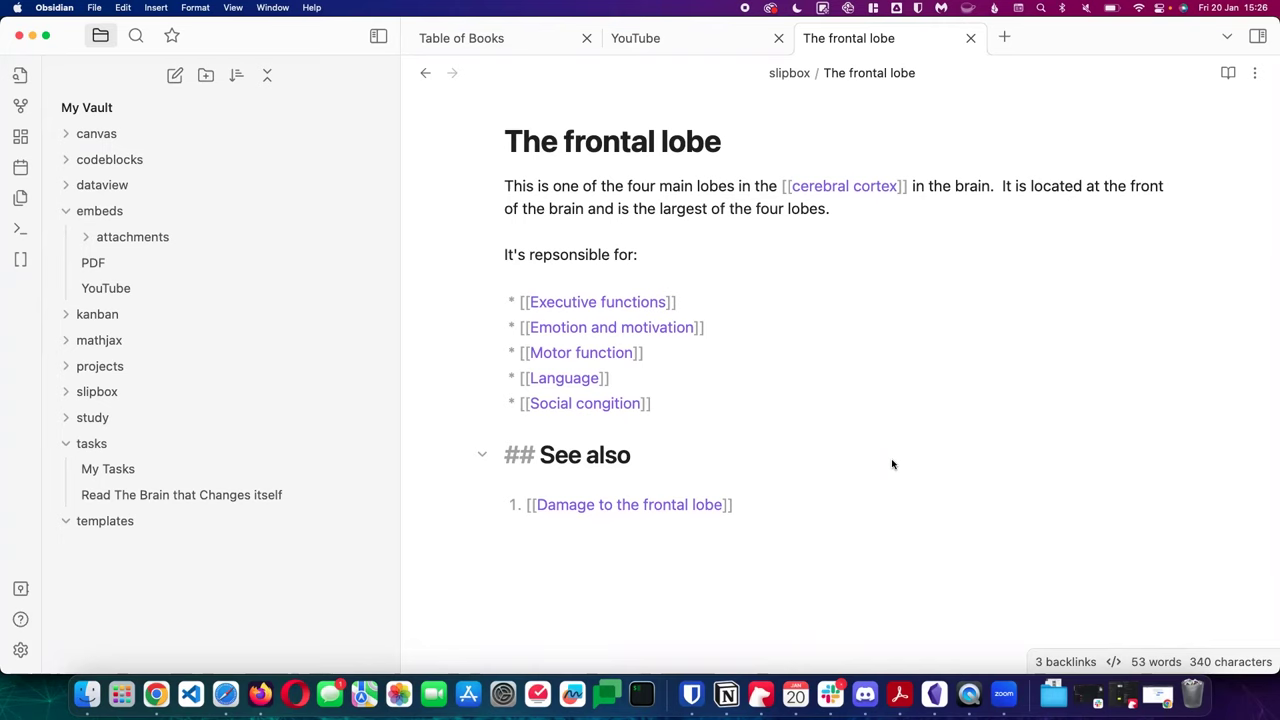
scroll(940, 415, down, 3)
scroll(1128, 314, up, 3)
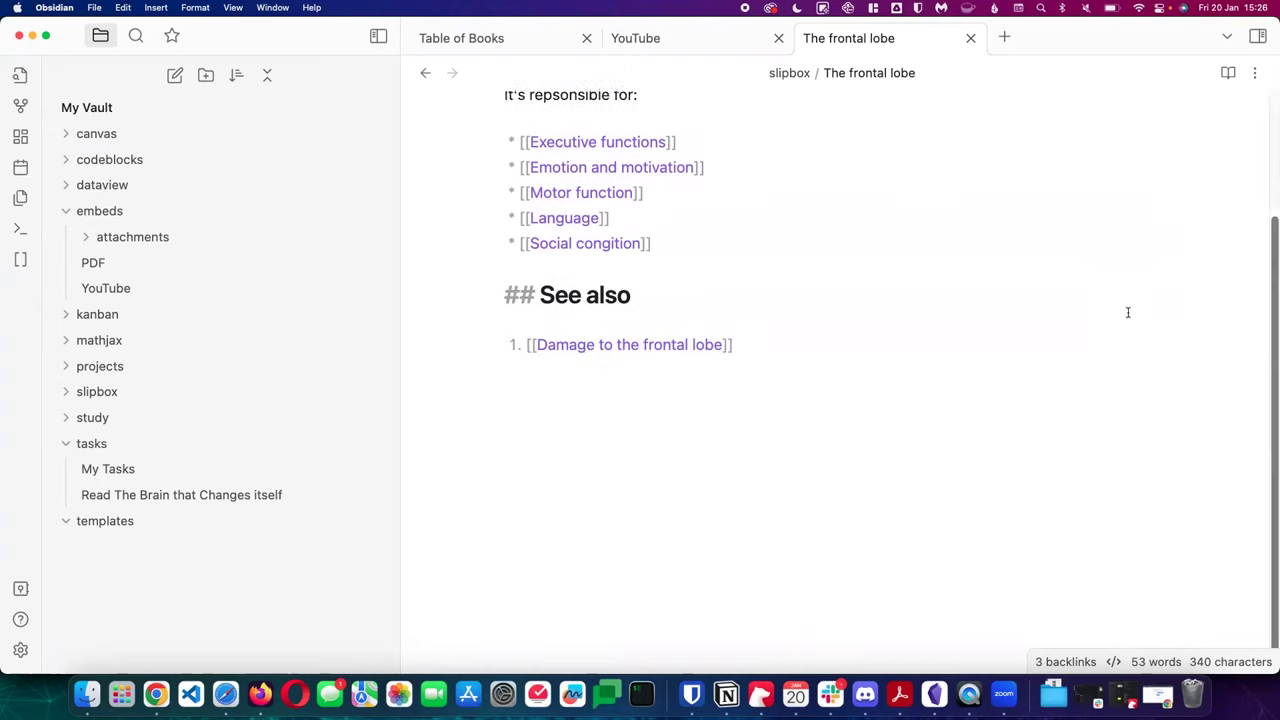
View the additional actions available for The frontal lobe note without choosing any
click(1250, 73)
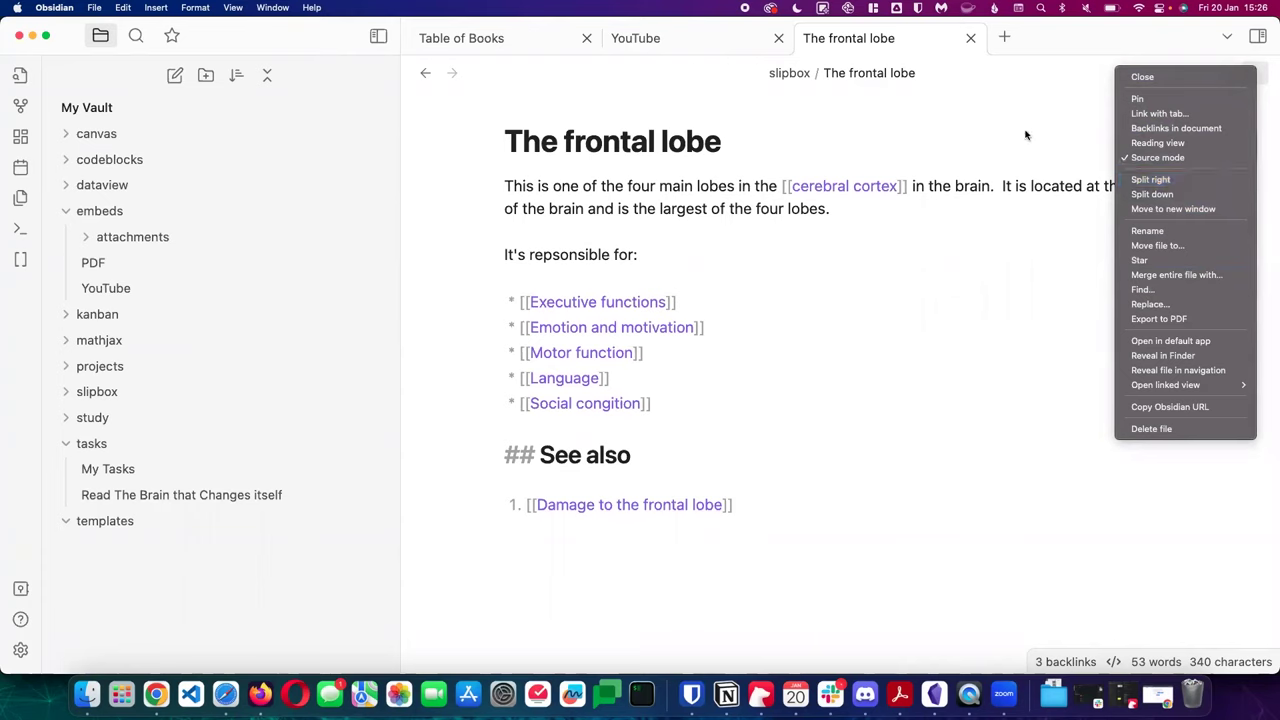
click(1240, 58)
click(1254, 72)
click(922, 140)
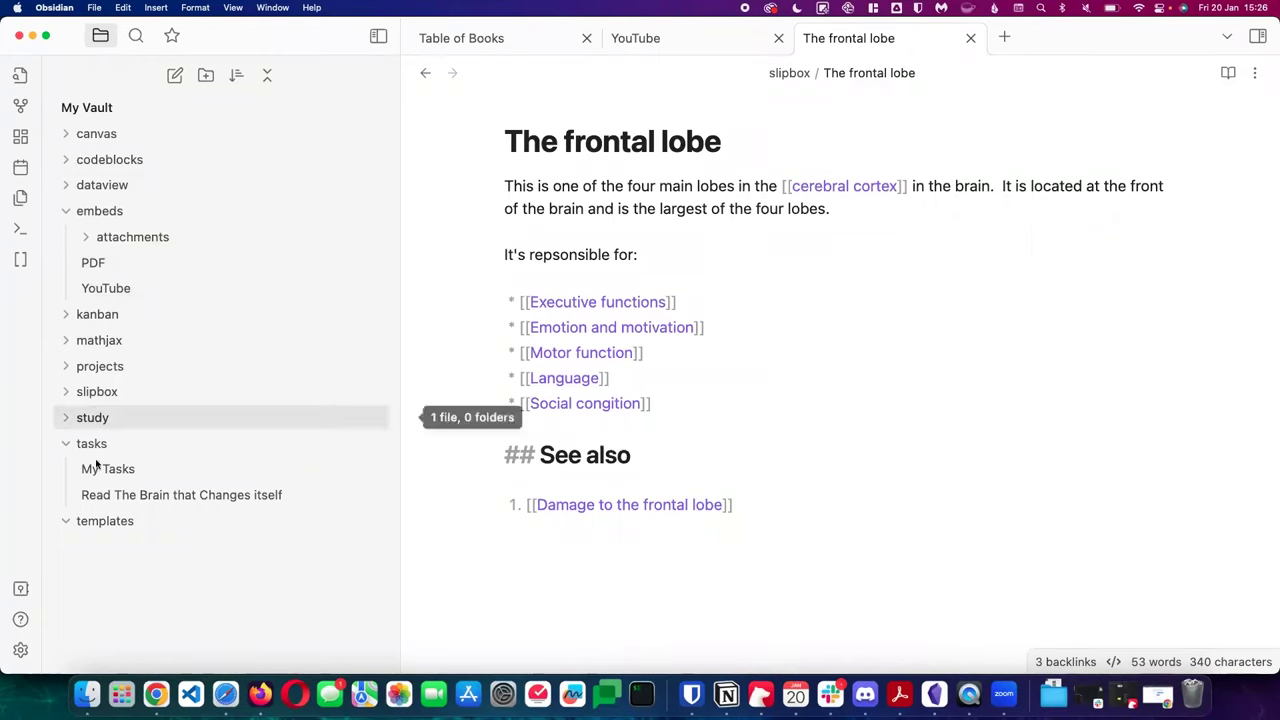
Expand the projects folder to check the file actions for "Blog post about the 3 parts to our brains", and collapse the embeds folder
click(100, 366)
right_click(145, 395)
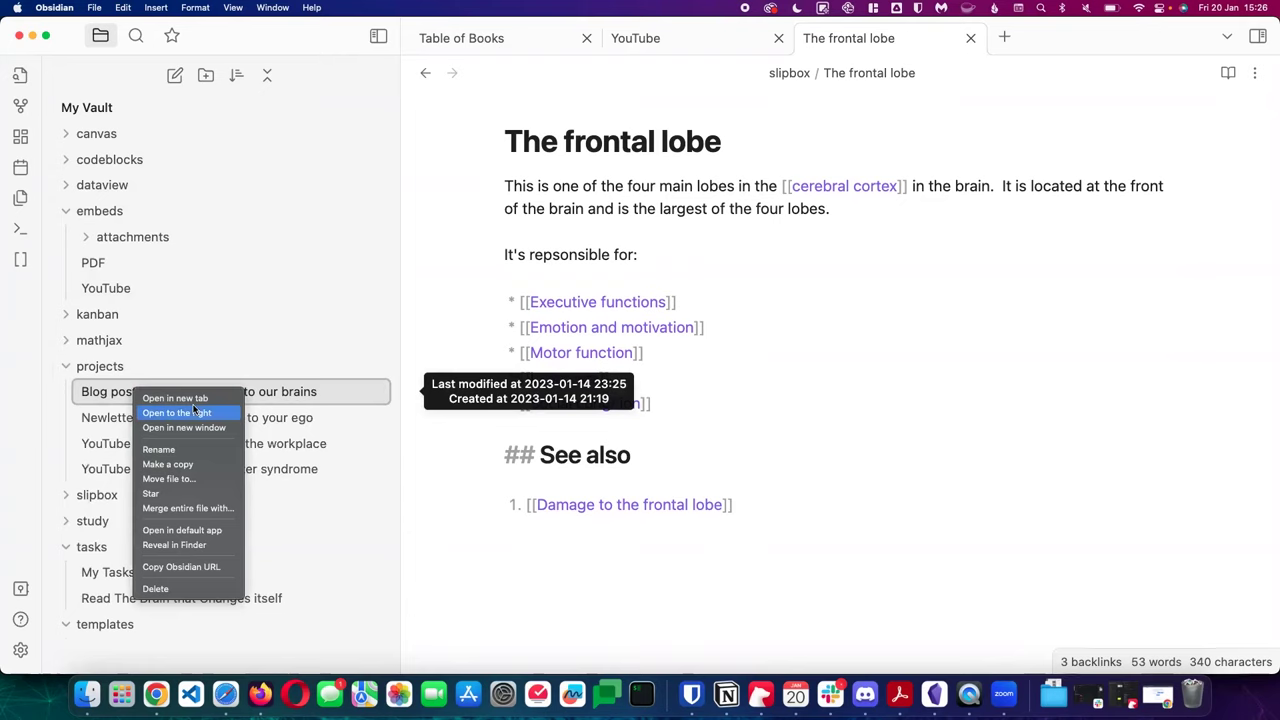
click(891, 404)
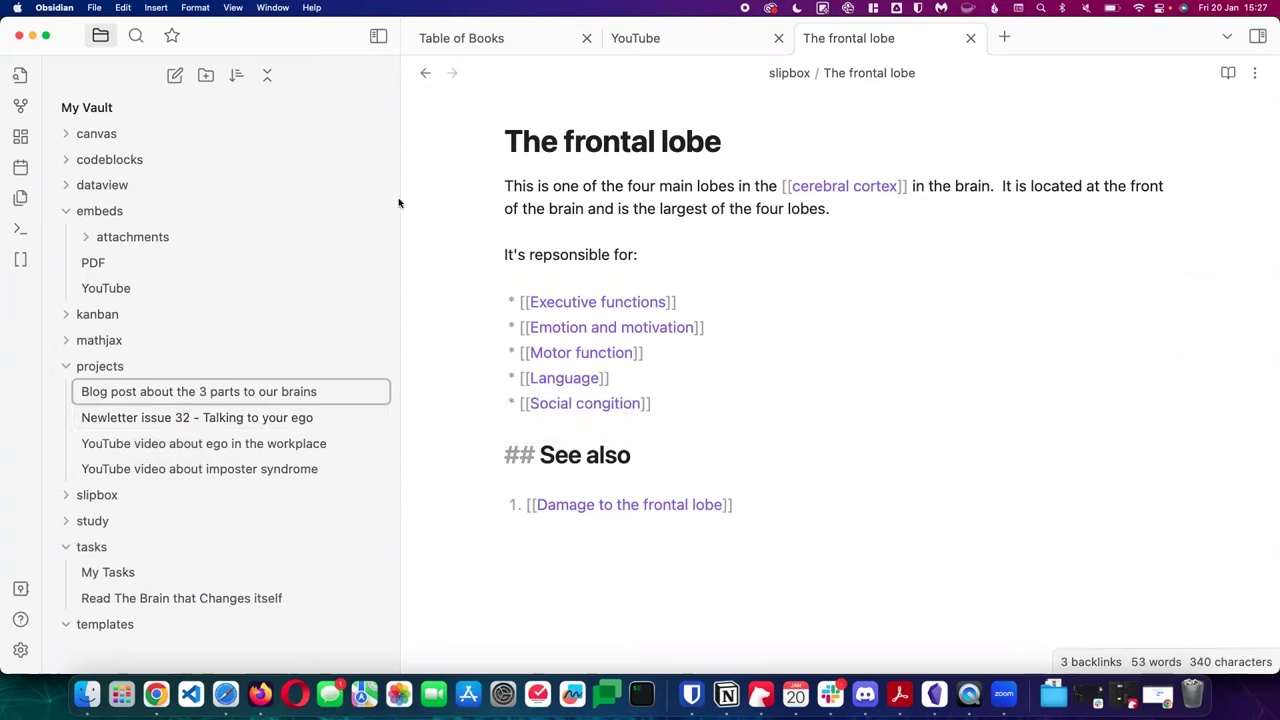
click(60, 209)
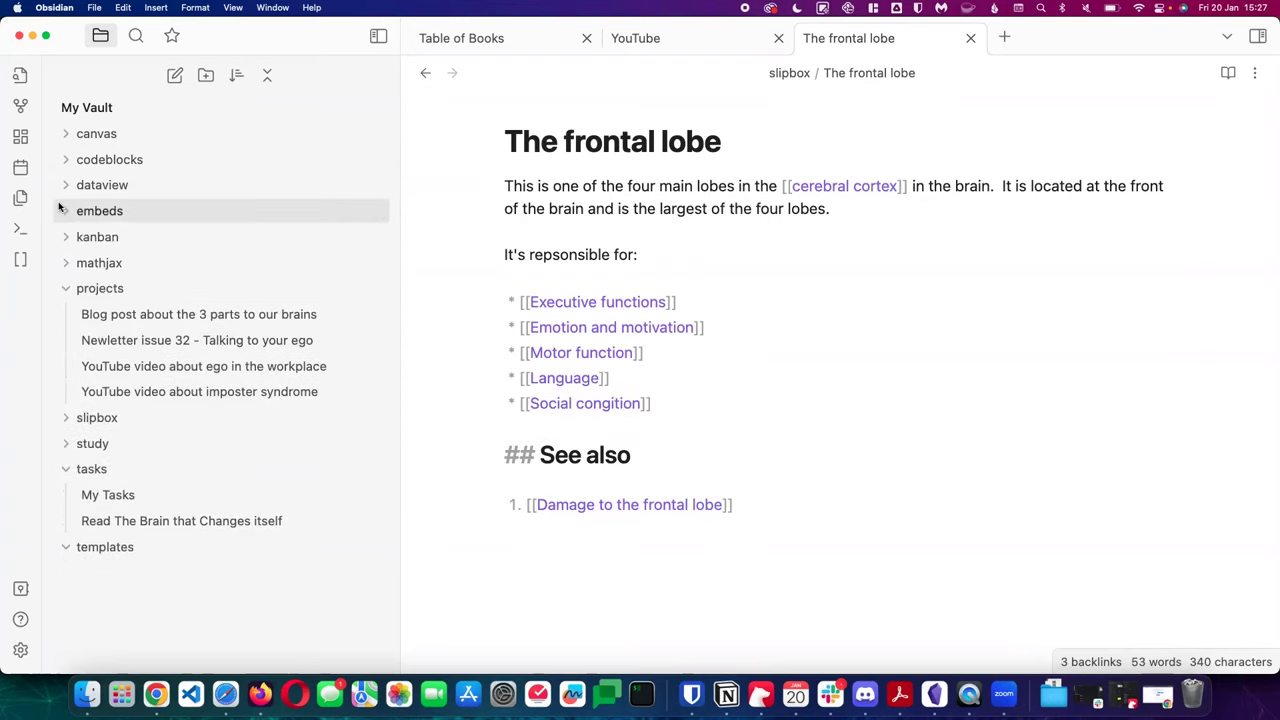
Open the local graph of The frontal lobe note as a linked view
click(834, 237)
click(1258, 74)
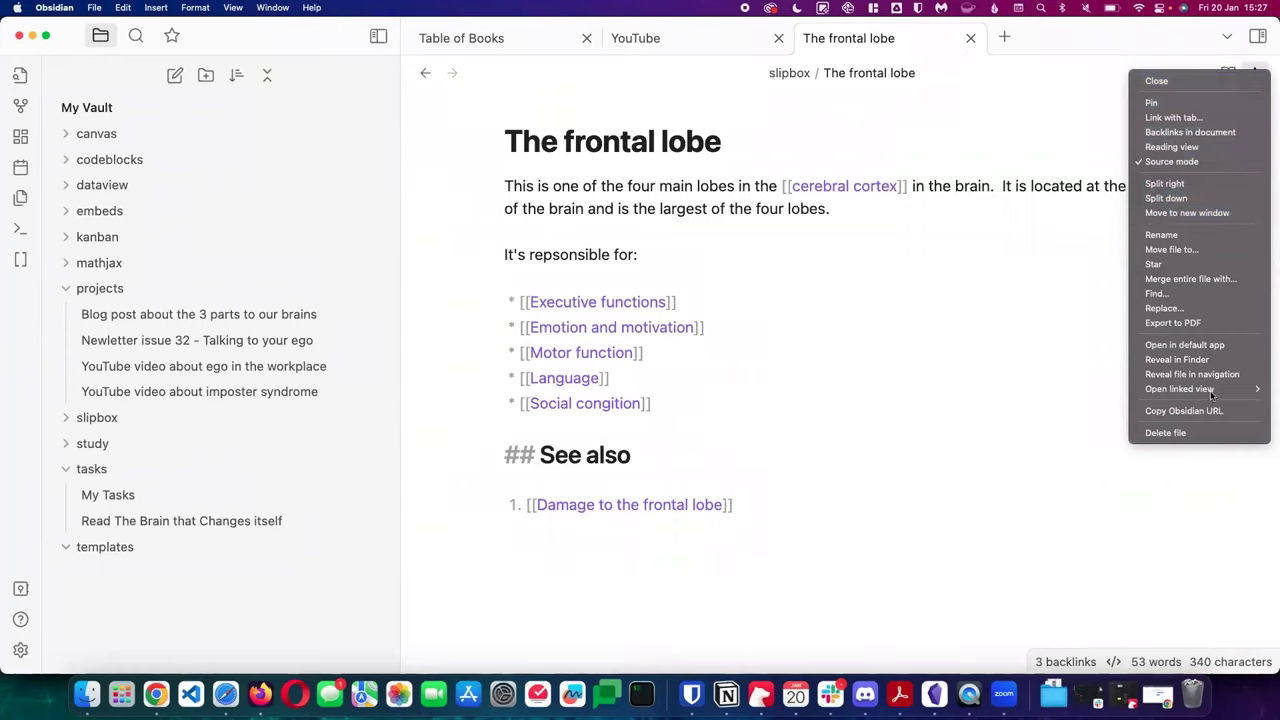
mouse_move(1212, 394)
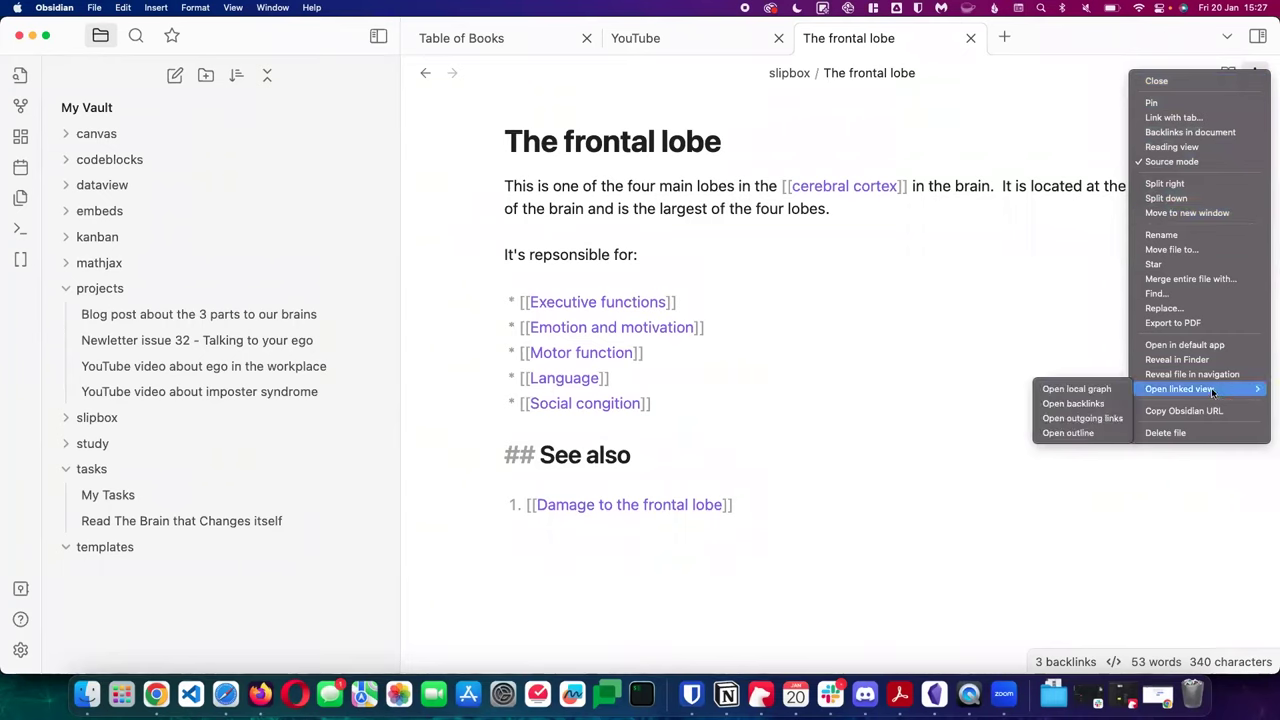
click(1100, 388)
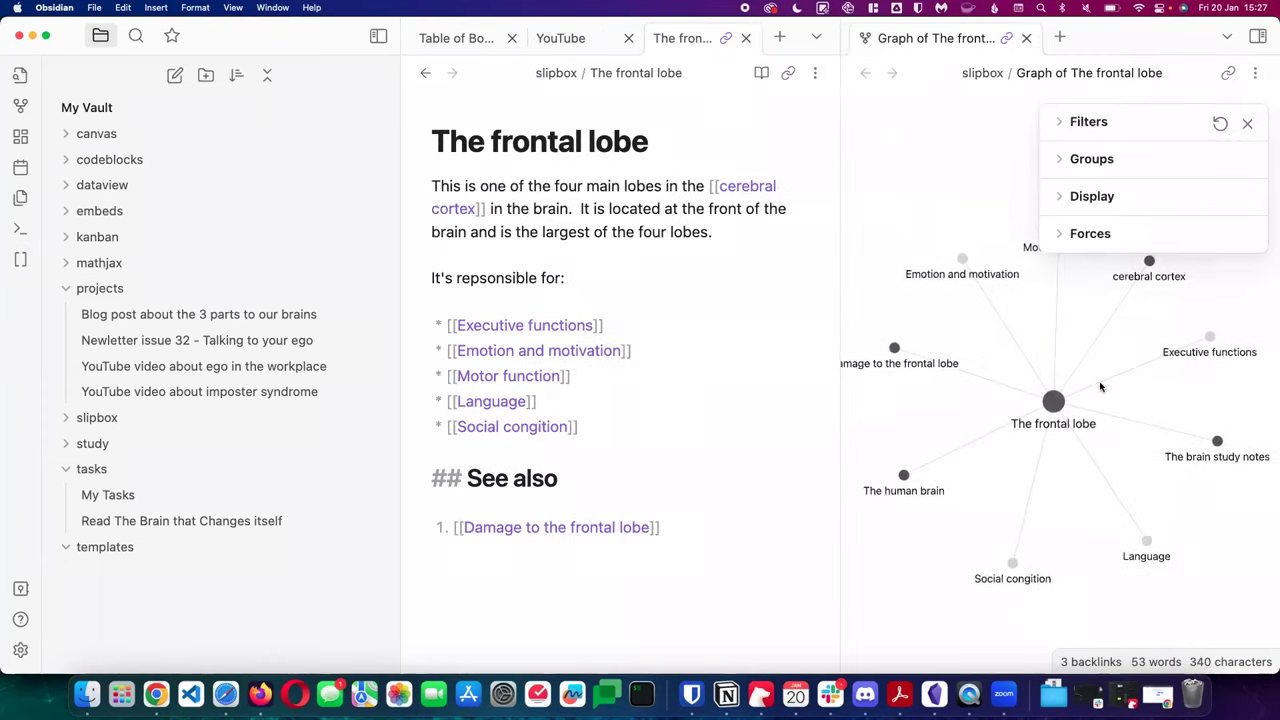
Navigate through the local graph to Damage to the frontal lobe and back to The frontal lobe, and close the graph settings
click(897, 348)
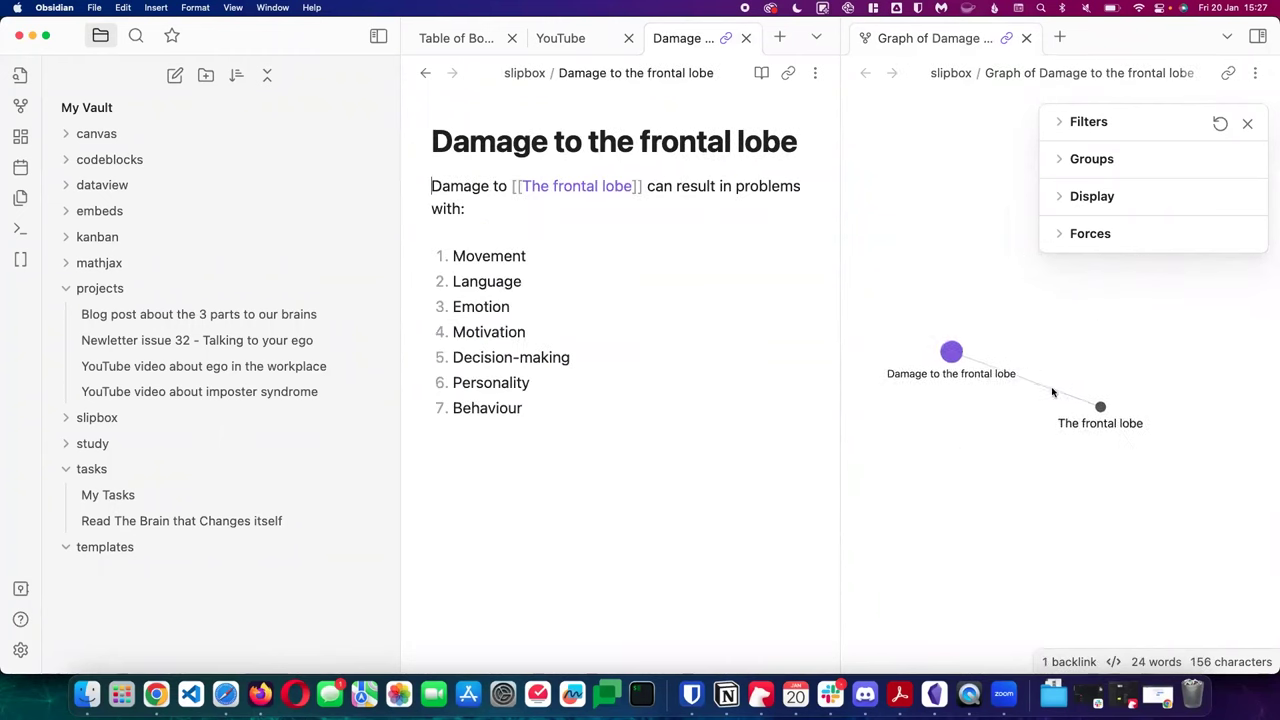
click(1117, 411)
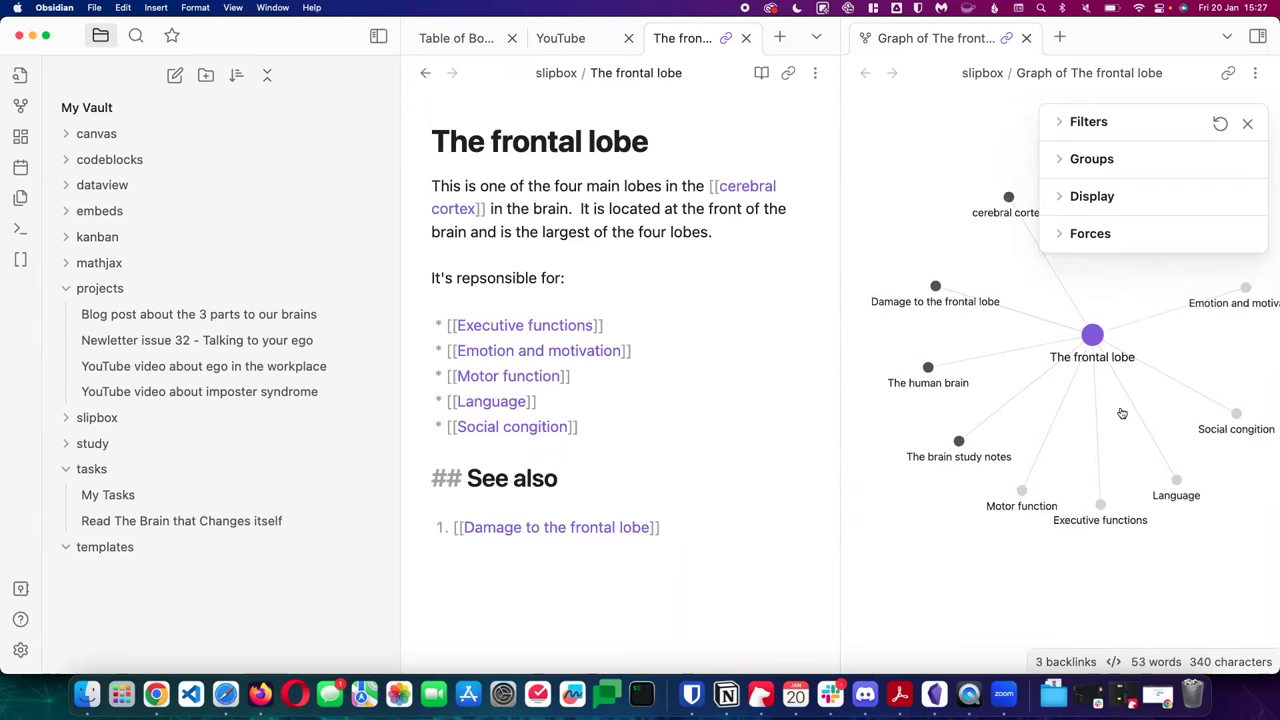
click(1247, 123)
click(646, 254)
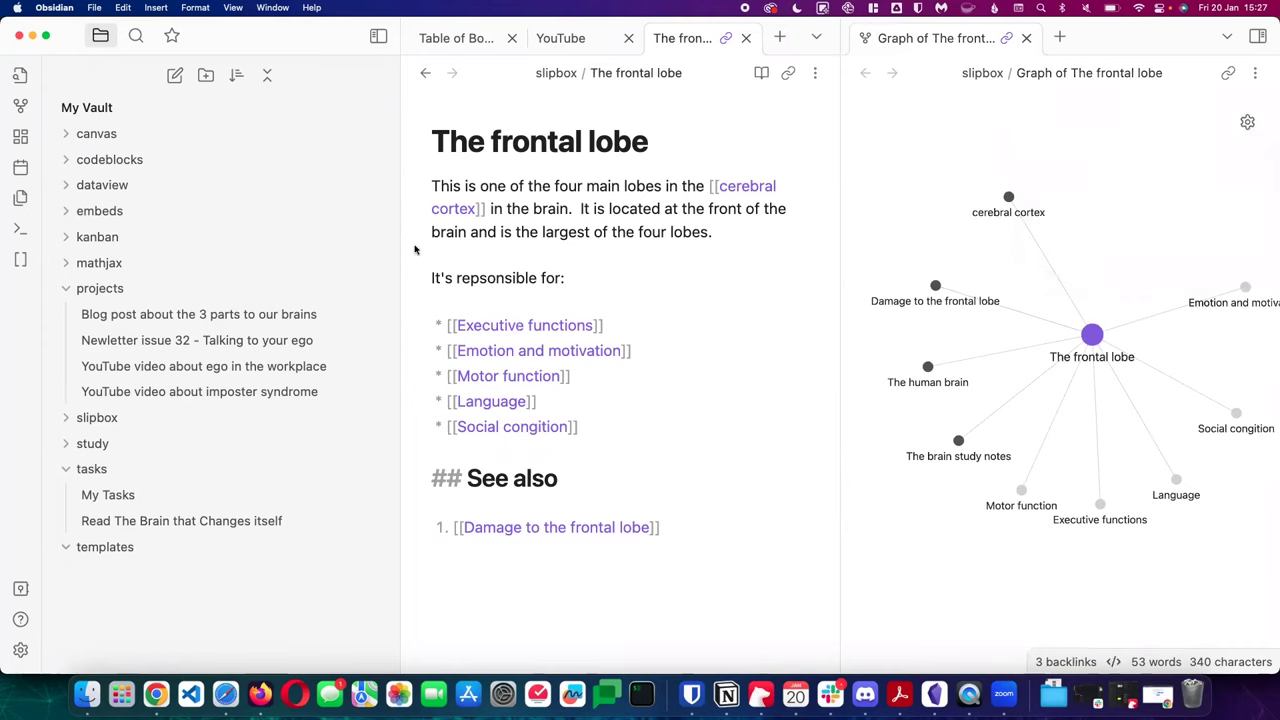
Open The Brain canvas from the canvas folder and widen its pane beside the linked graph
click(64, 134)
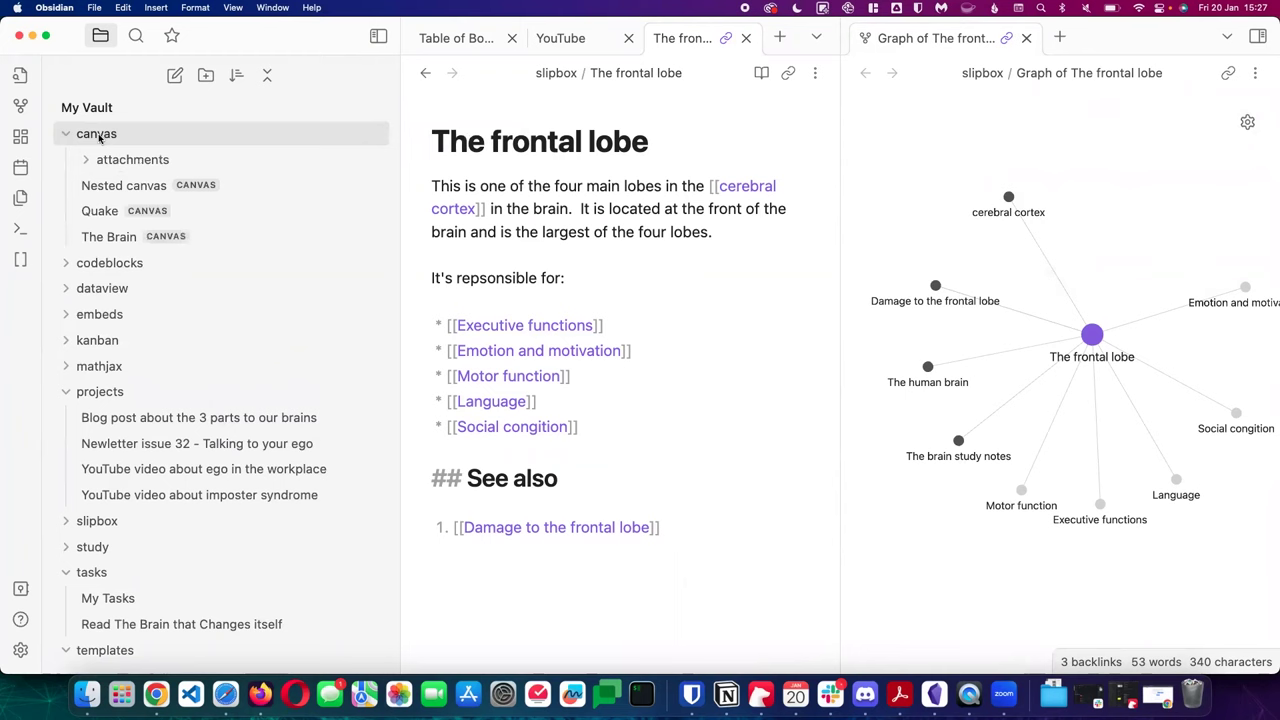
click(109, 237)
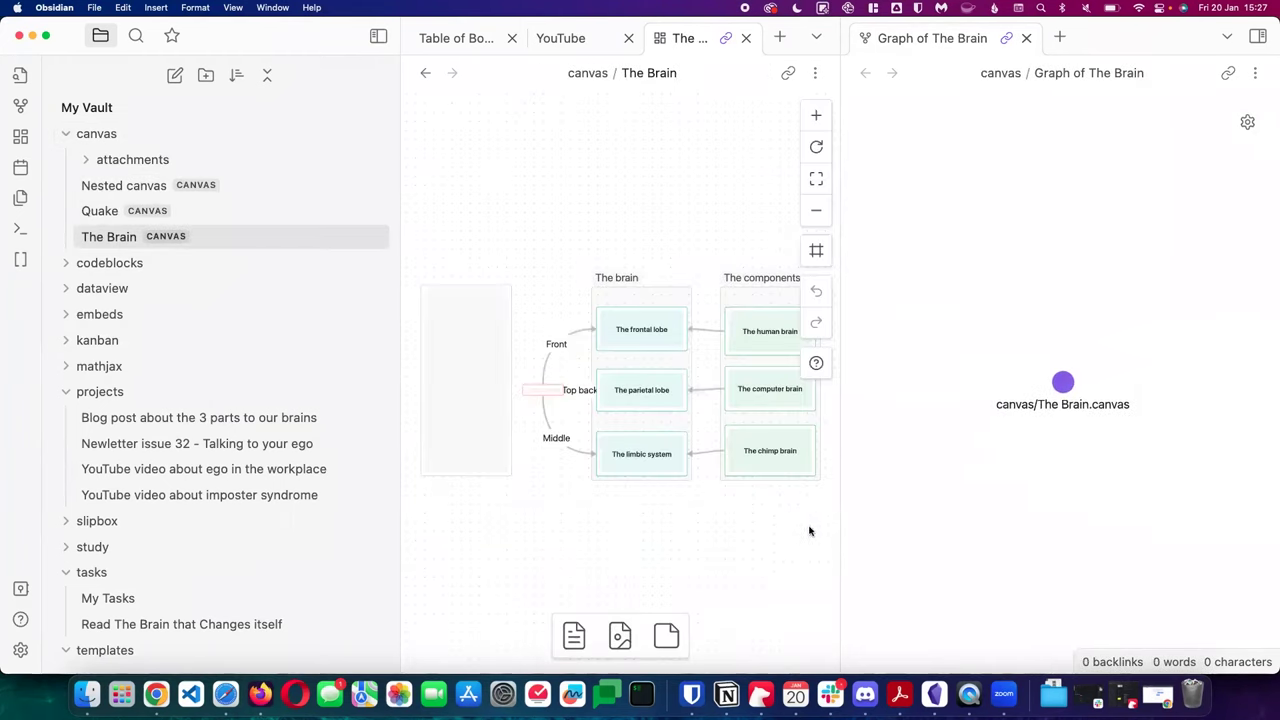
drag(837, 535, 1087, 530)
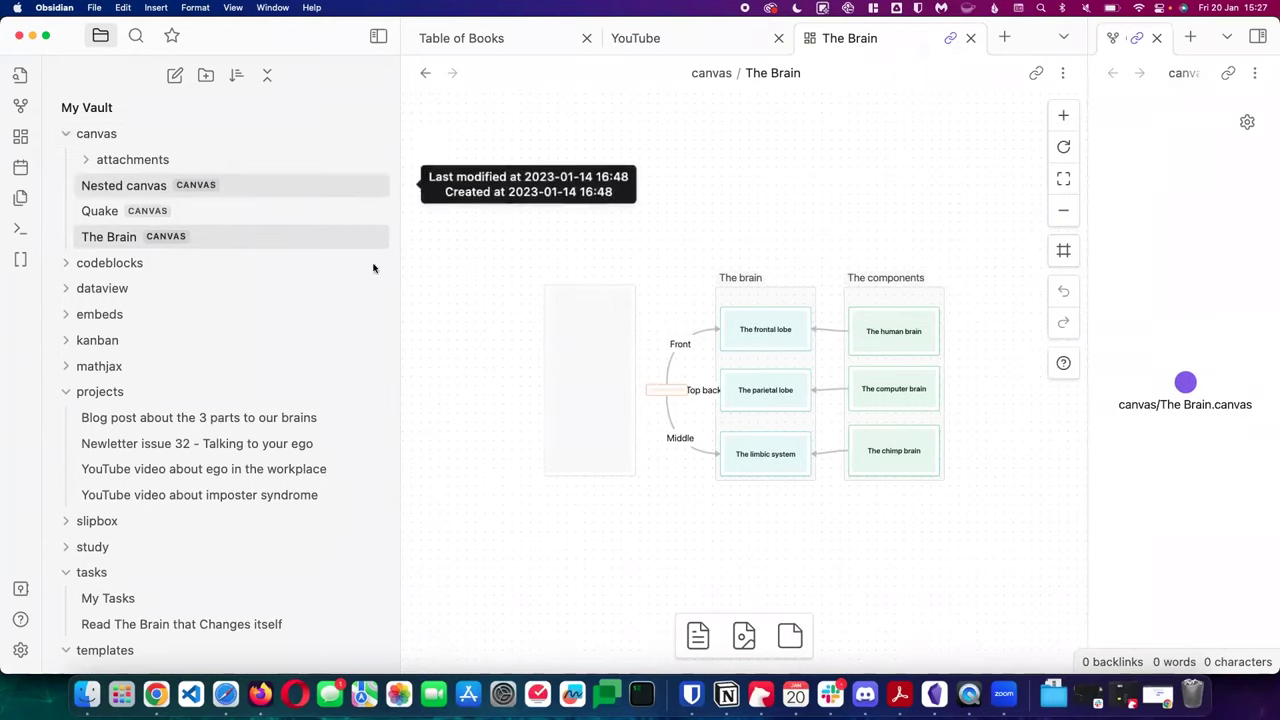
scroll(839, 435, up, 5)
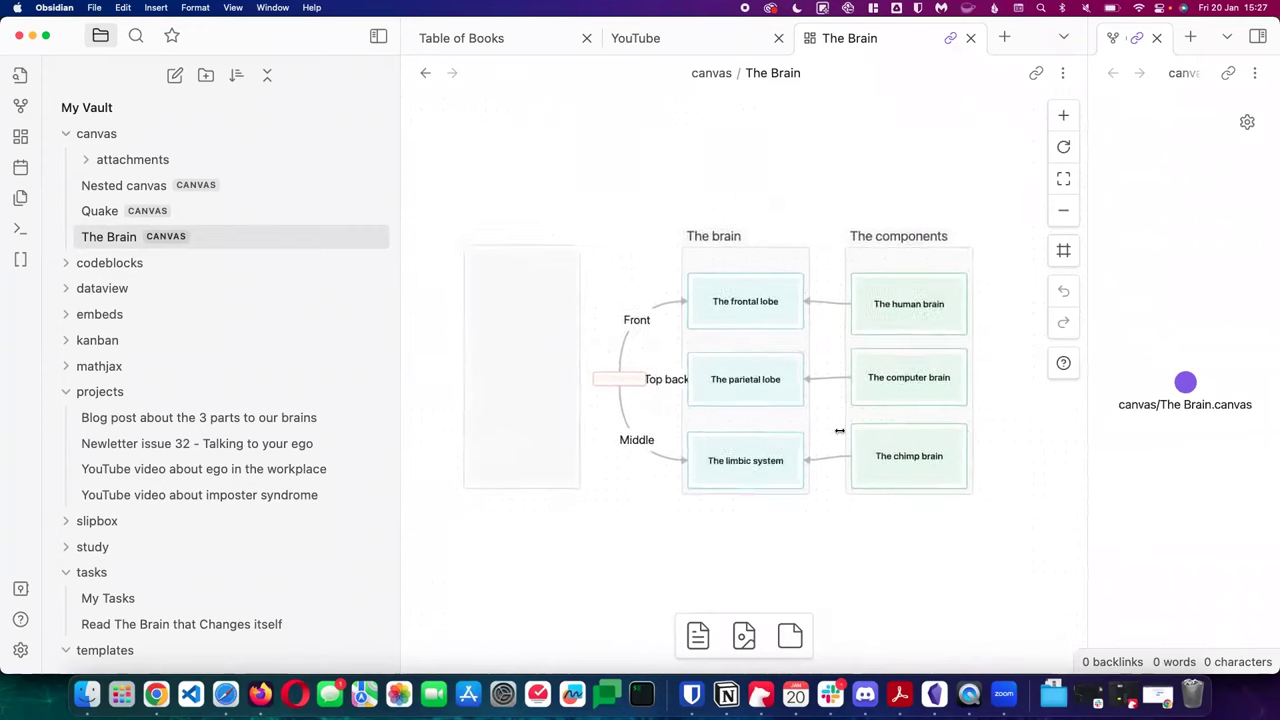
scroll(839, 431, up, 2)
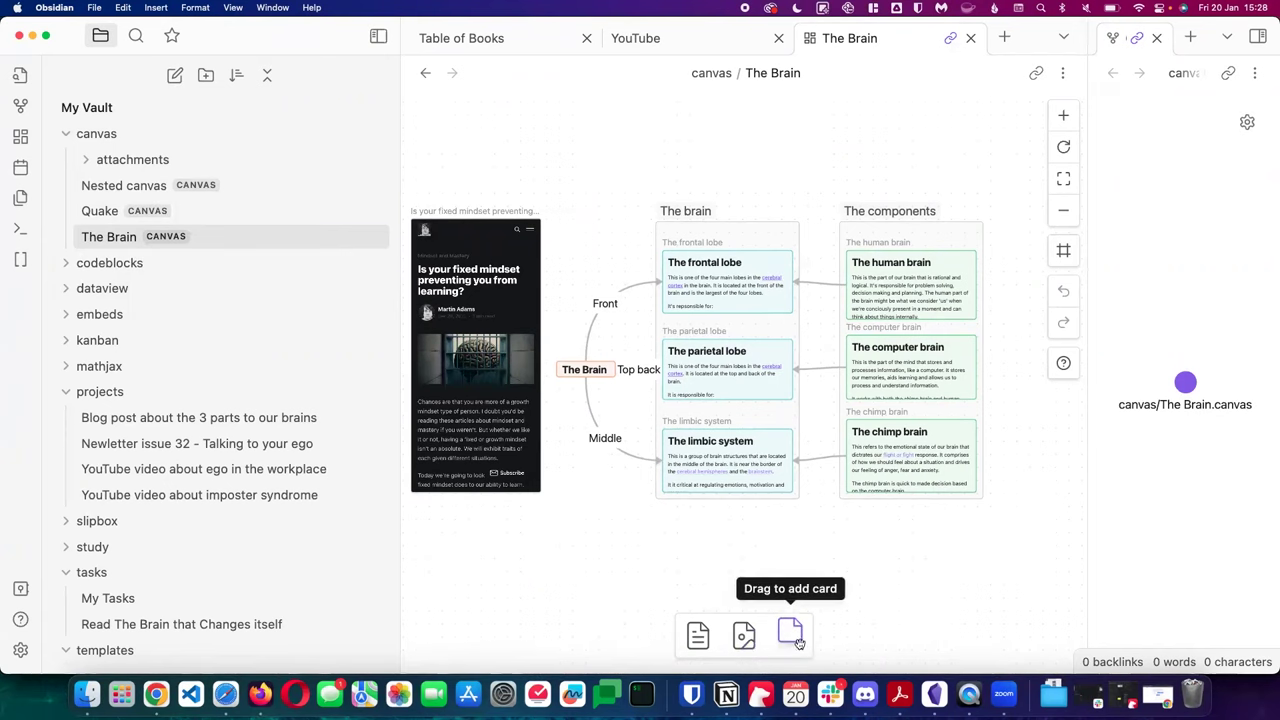
Add a card reading "Note" below the diagram on The Brain canvas, and delete that card
drag(799, 643, 620, 530)
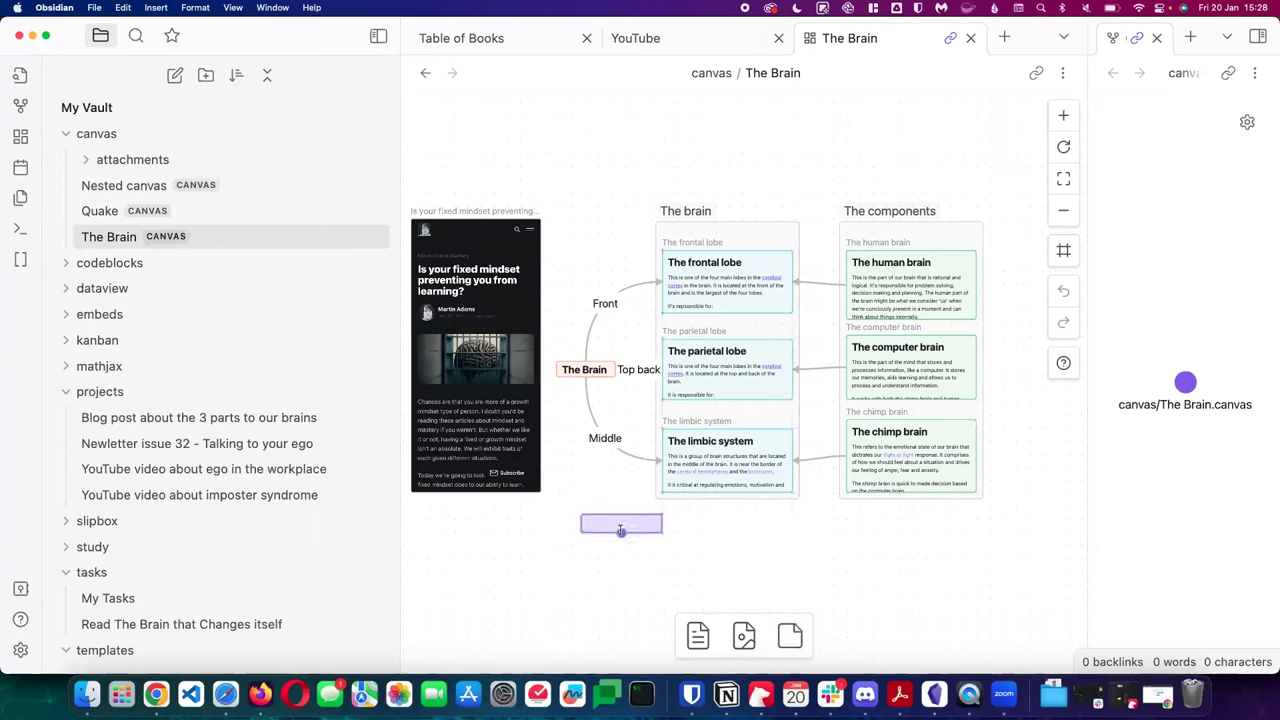
text(Note)
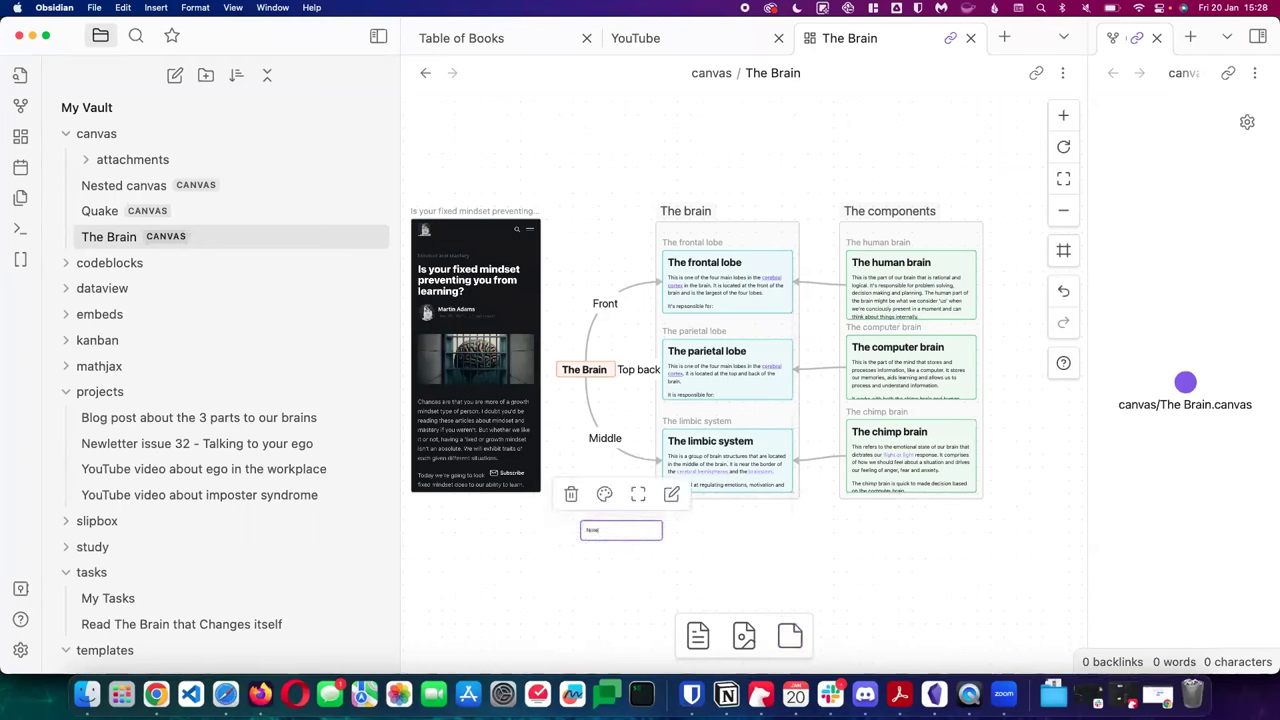
click(589, 578)
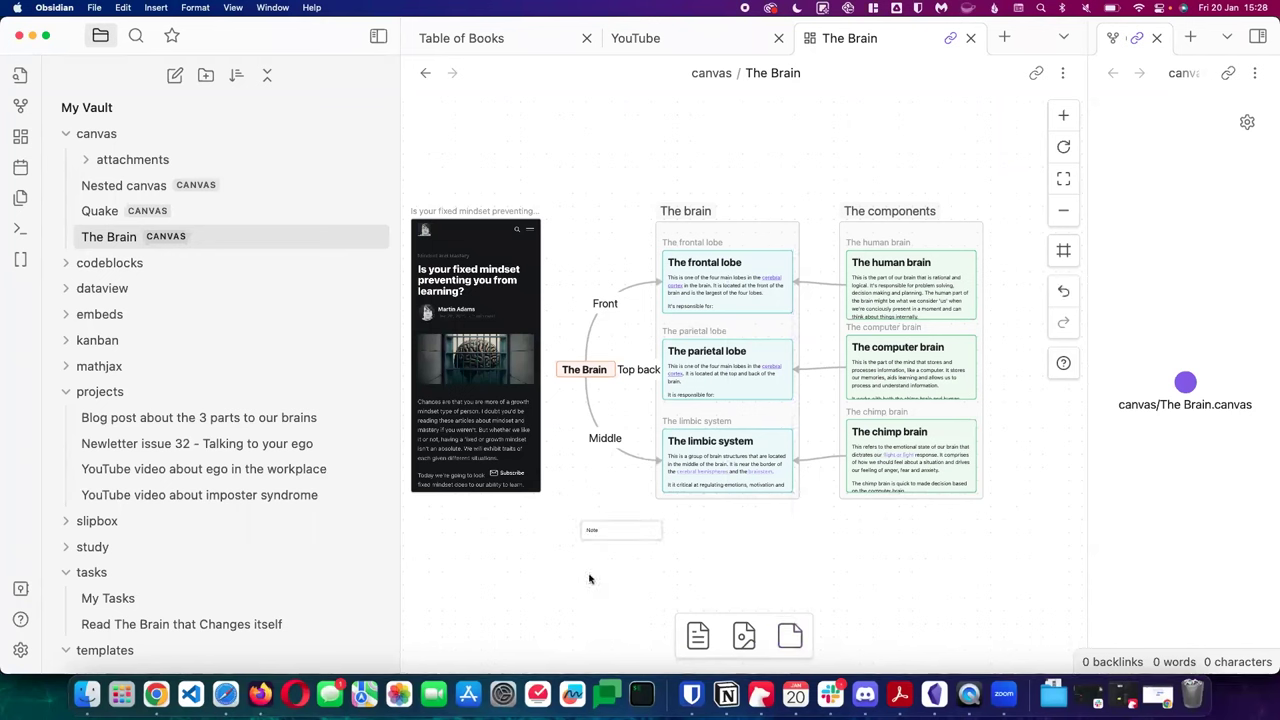
click(622, 534)
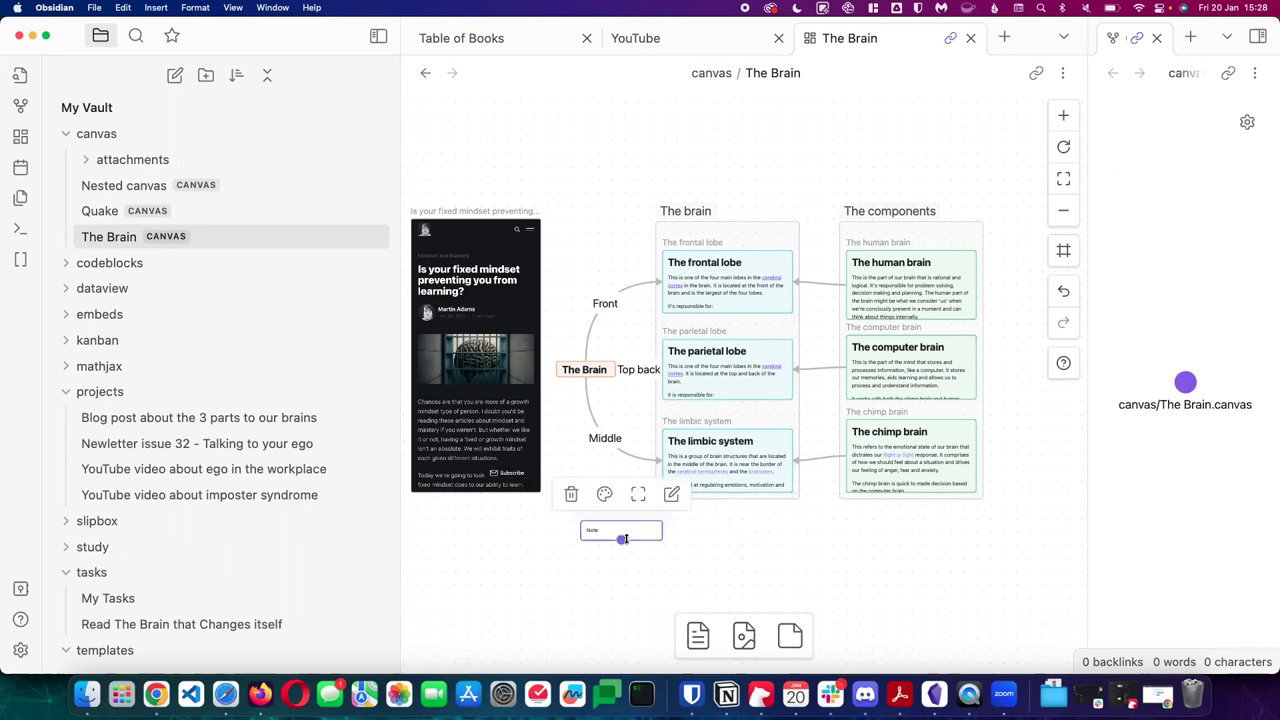
click(571, 494)
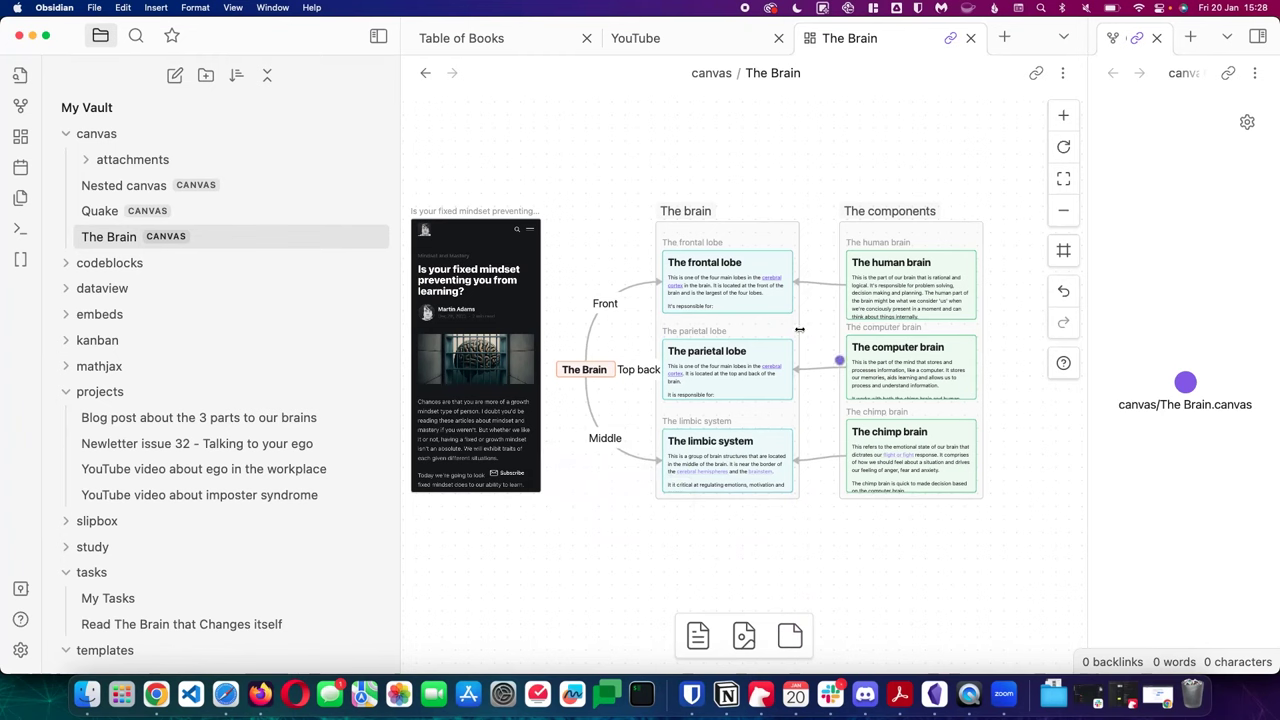
Pull a connection out of The frontal lobe card to view the options for linking new content, without choosing any
drag(854, 472, 800, 272)
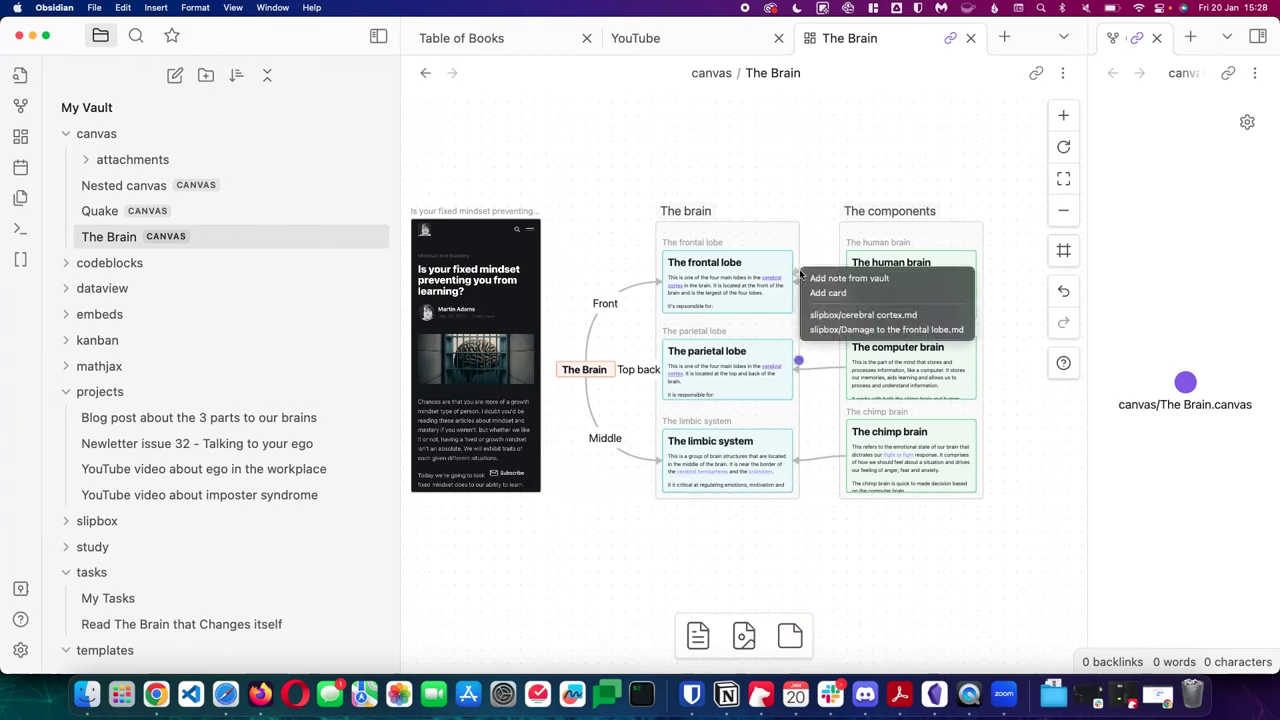
click(813, 165)
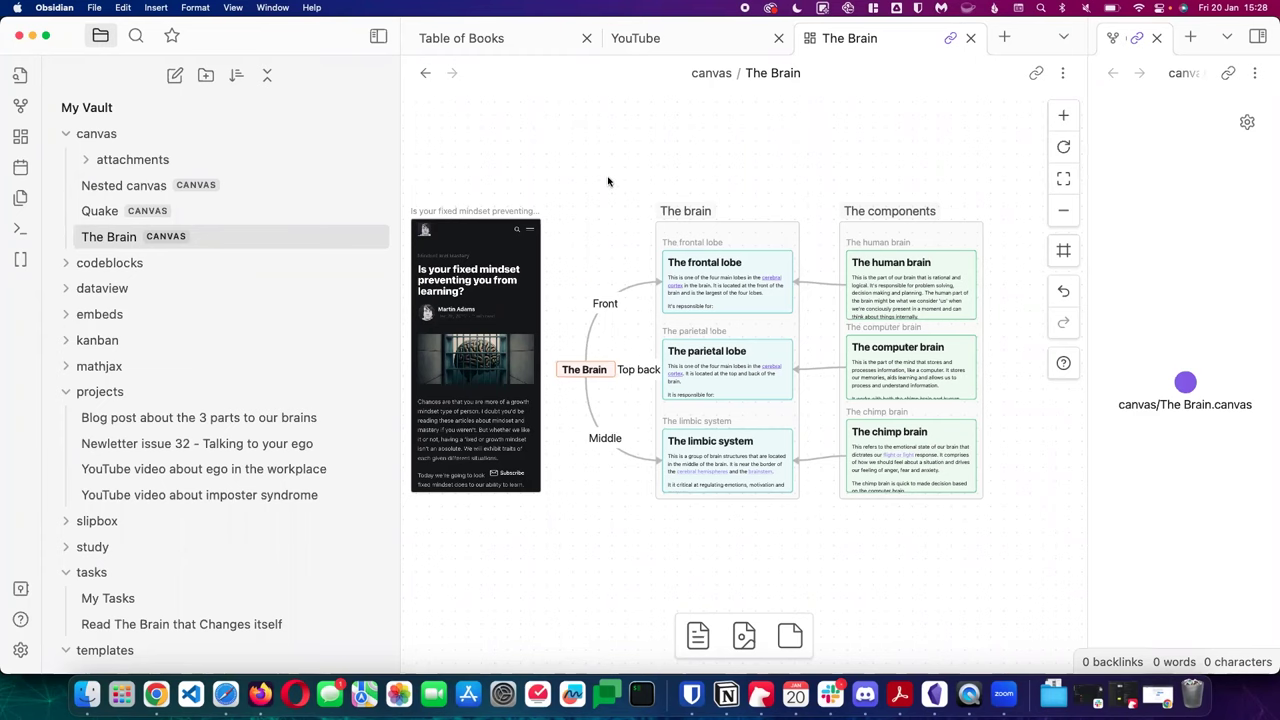
Check the Canvas entry in the core plugins settings, and close the settings
click(20, 650)
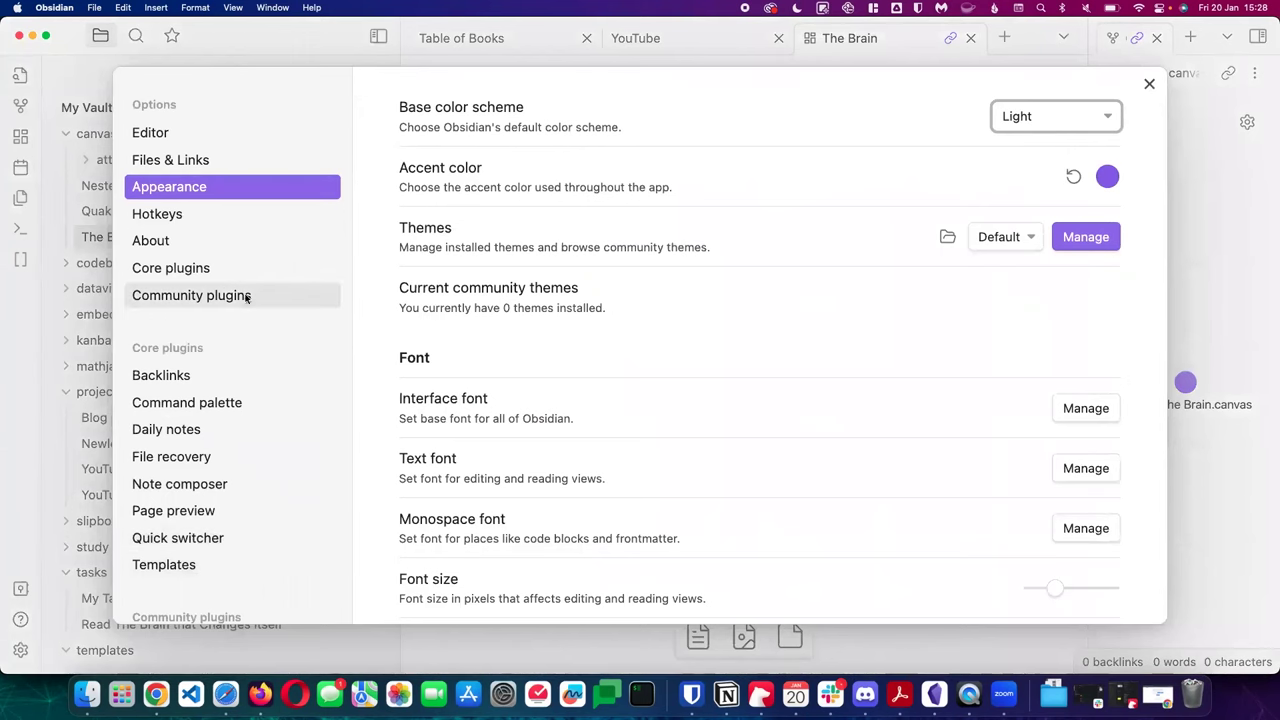
click(190, 270)
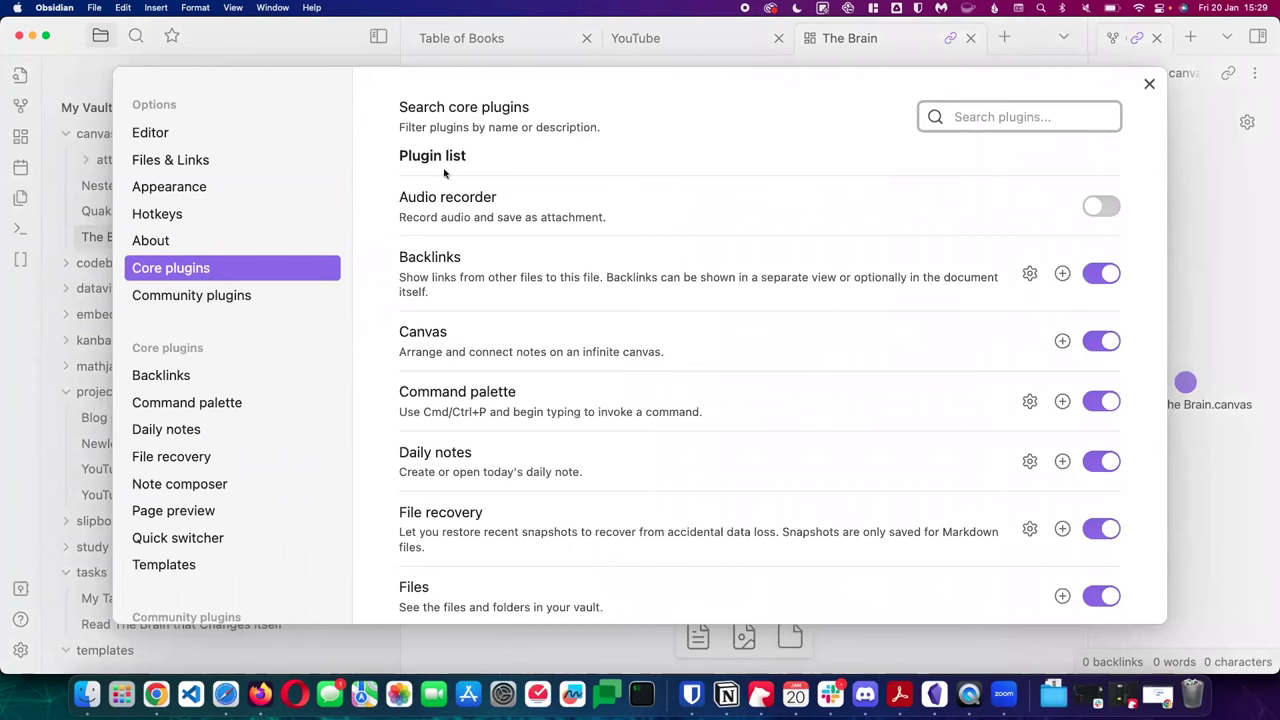
click(1149, 84)
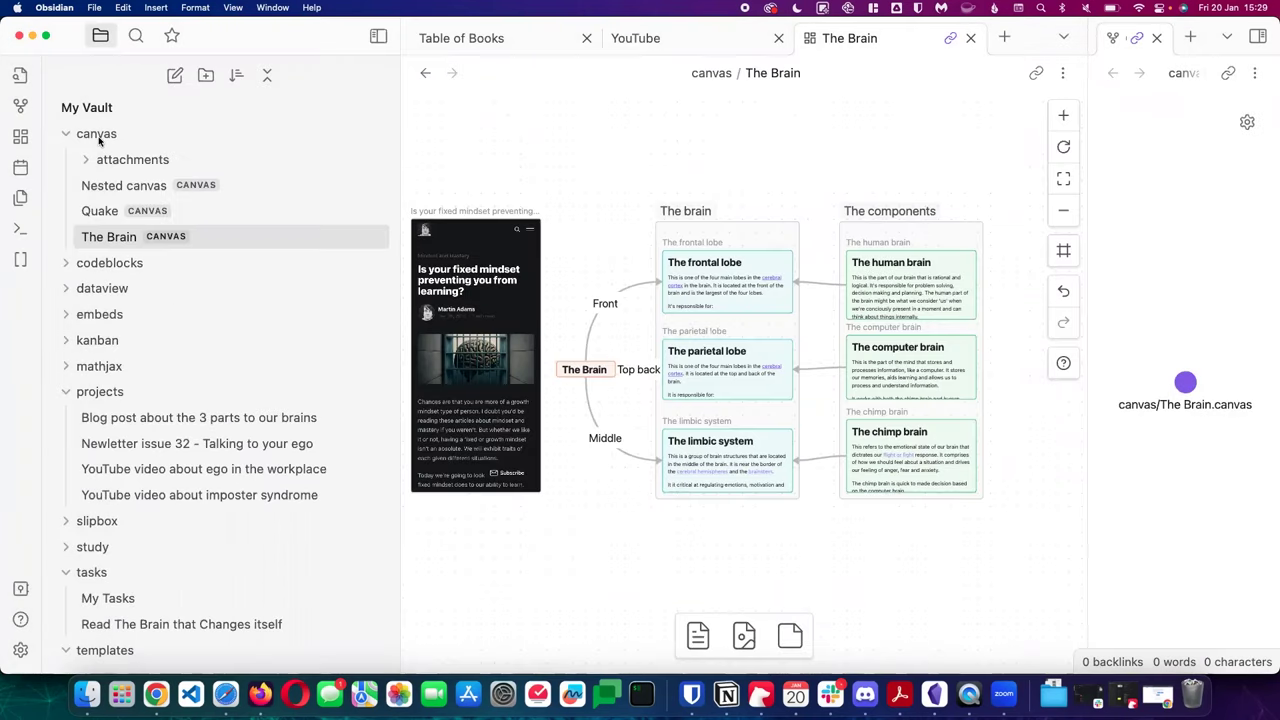
Create a canvas in the canvas folder and name it "New Canvas"
right_click(102, 140)
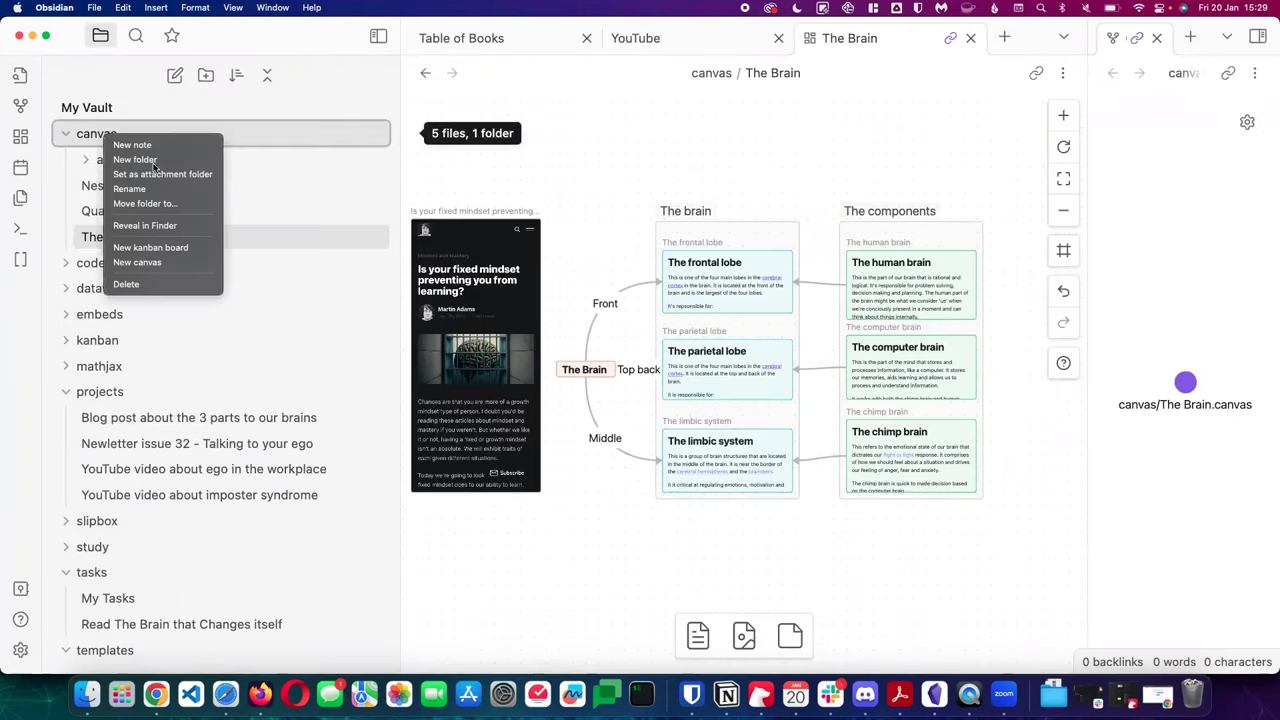
click(137, 263)
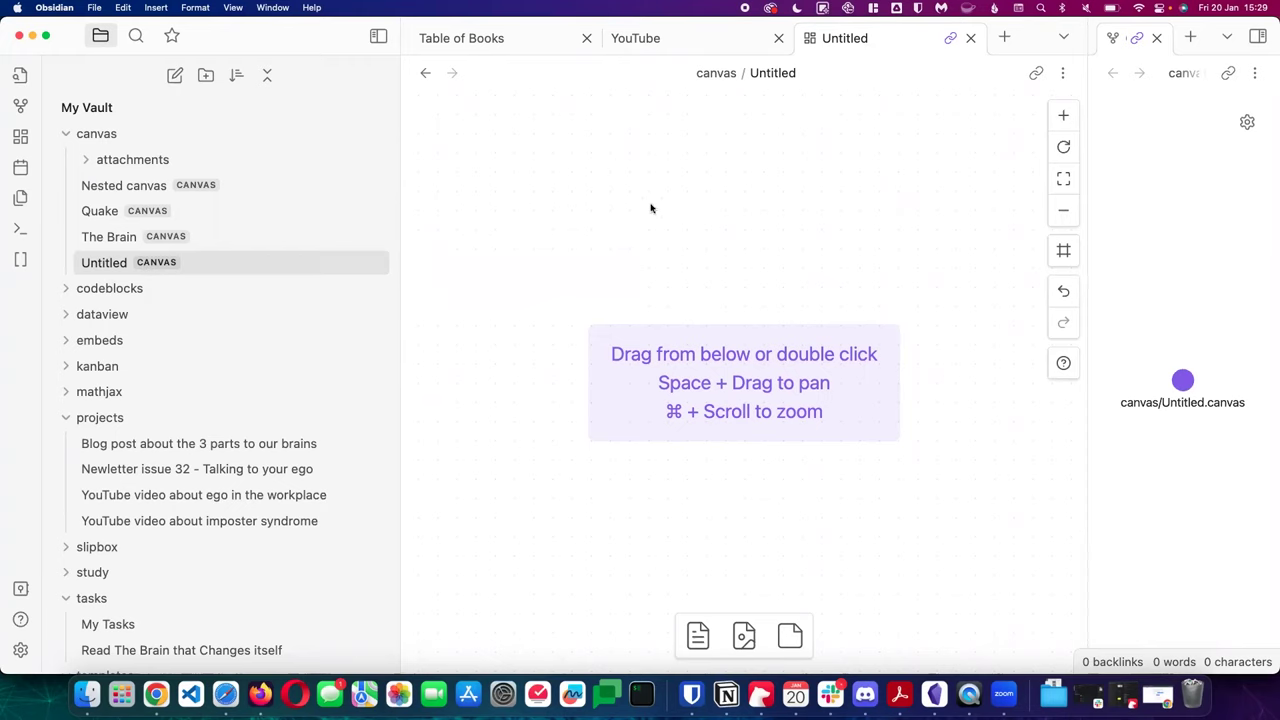
click(790, 78)
key(super+a)
text(New Canvas)
click(740, 192)
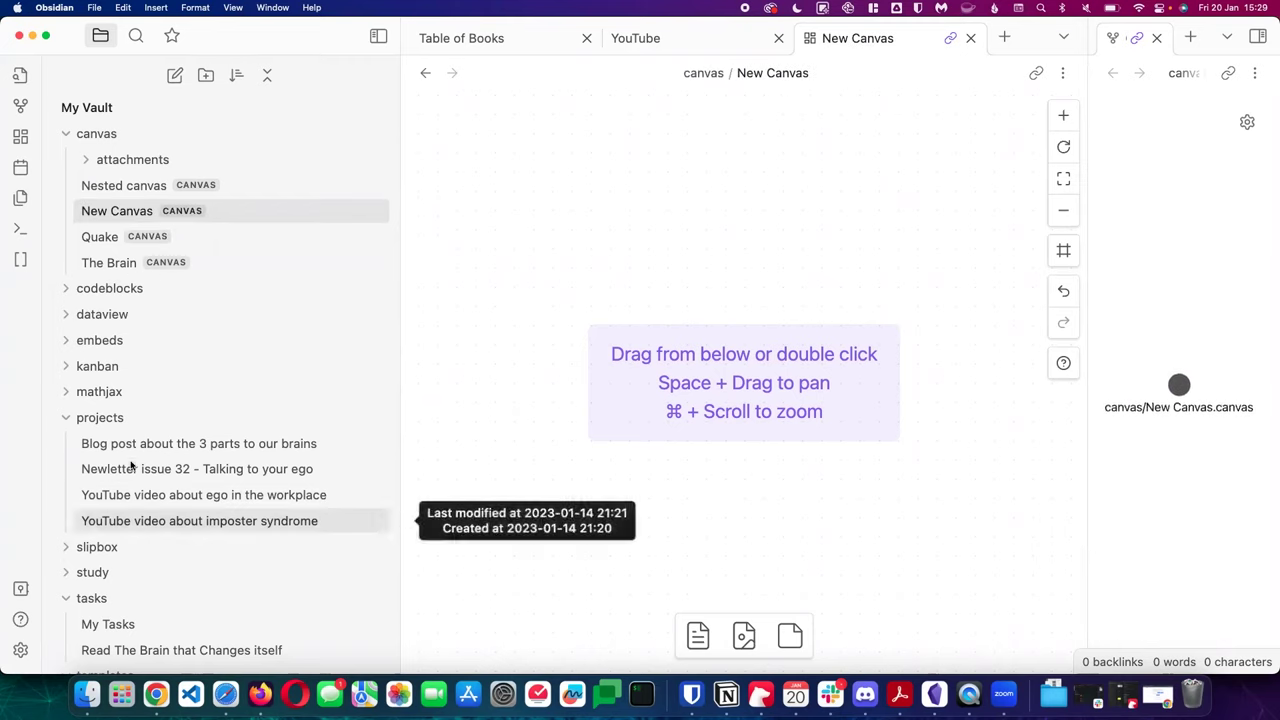
Place the "Damage to the frontal lobe" note from the slipbox folder onto the new canvas as a card
click(66, 418)
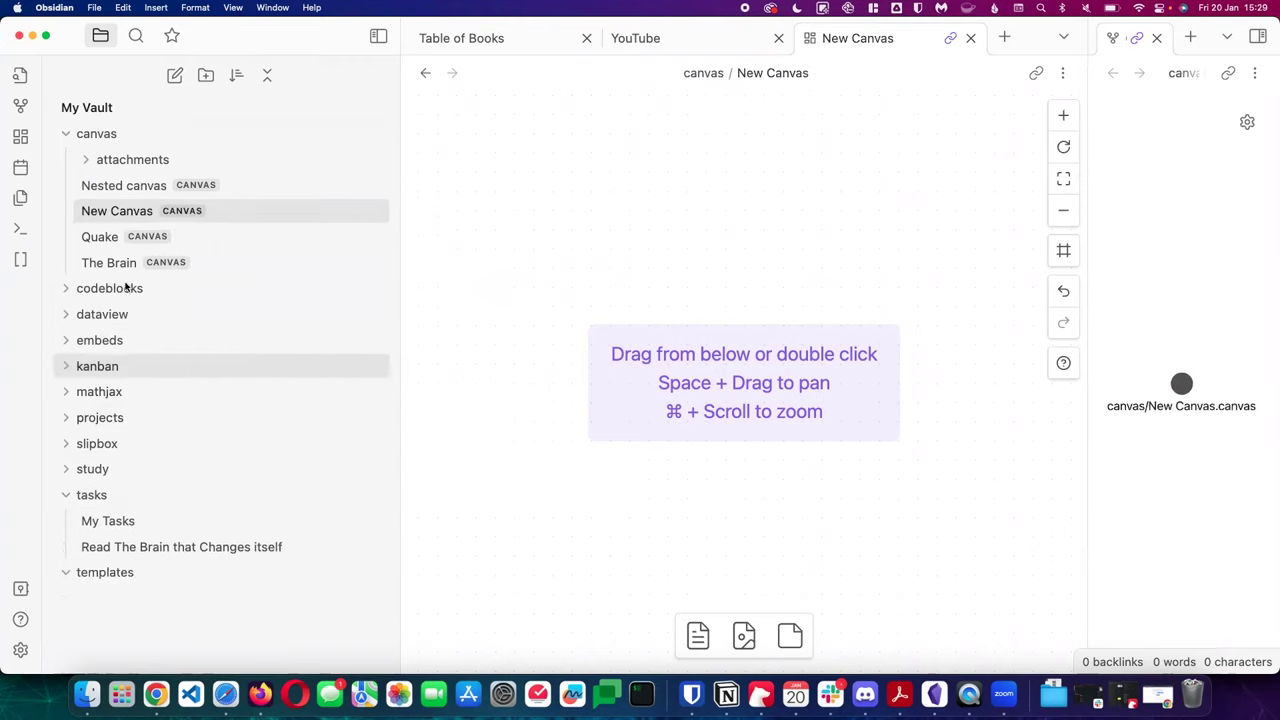
click(66, 469)
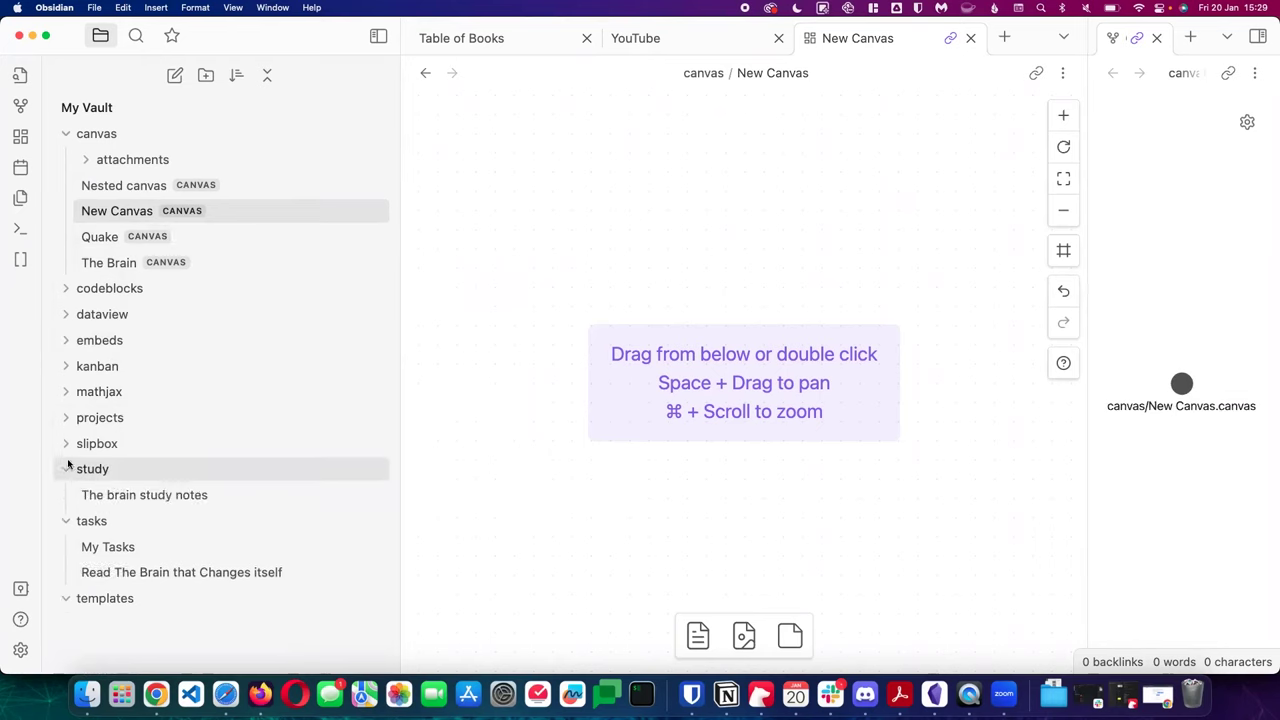
click(66, 468)
click(67, 443)
drag(153, 527, 671, 209)
Shorten the "Damage to the frontal lobe" card to roughly half its height and open its text for editing
mouse_move(860, 592)
mouse_down()
mouse_move(857, 428)
mouse_move(858, 600)
mouse_up()
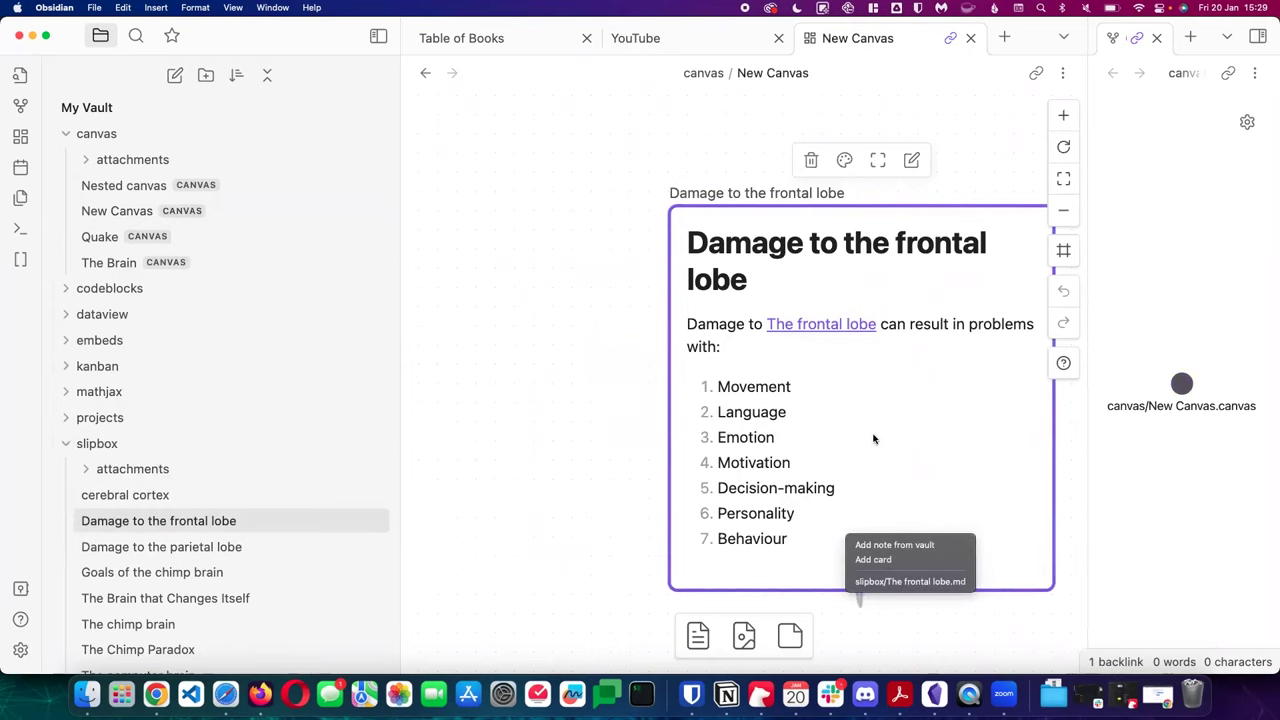
drag(960, 588, 941, 401)
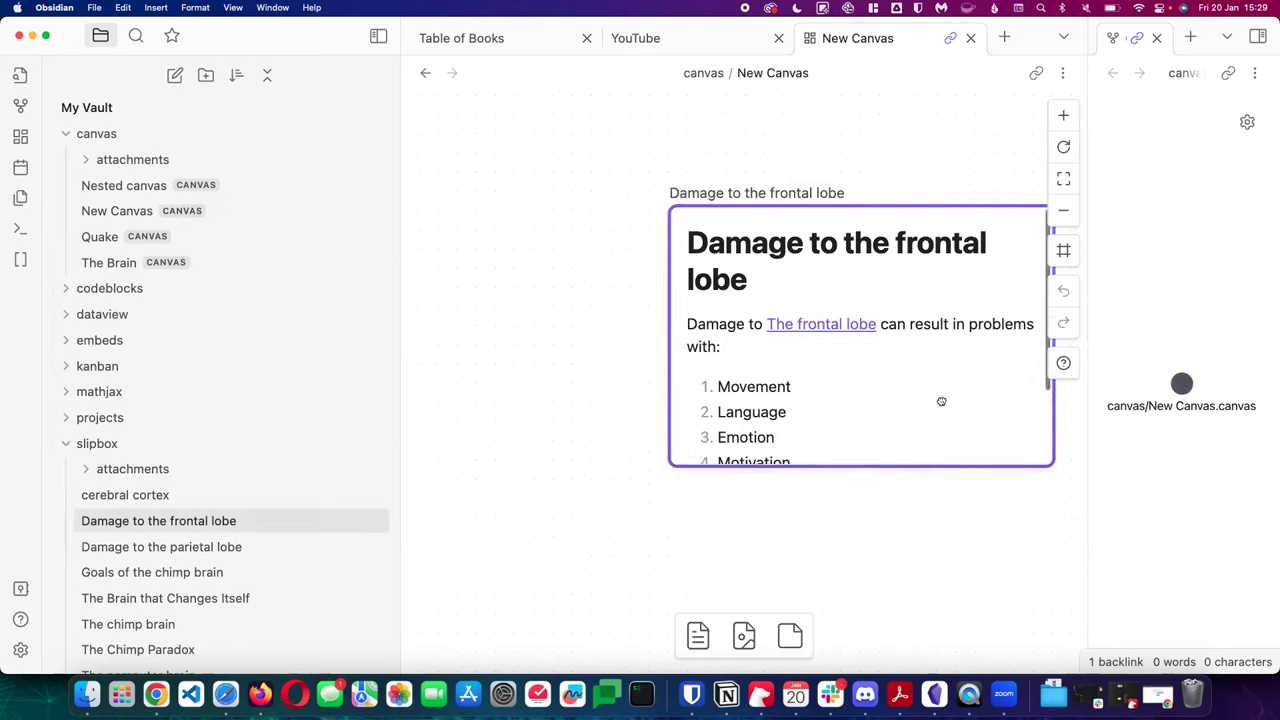
double_click(928, 325)
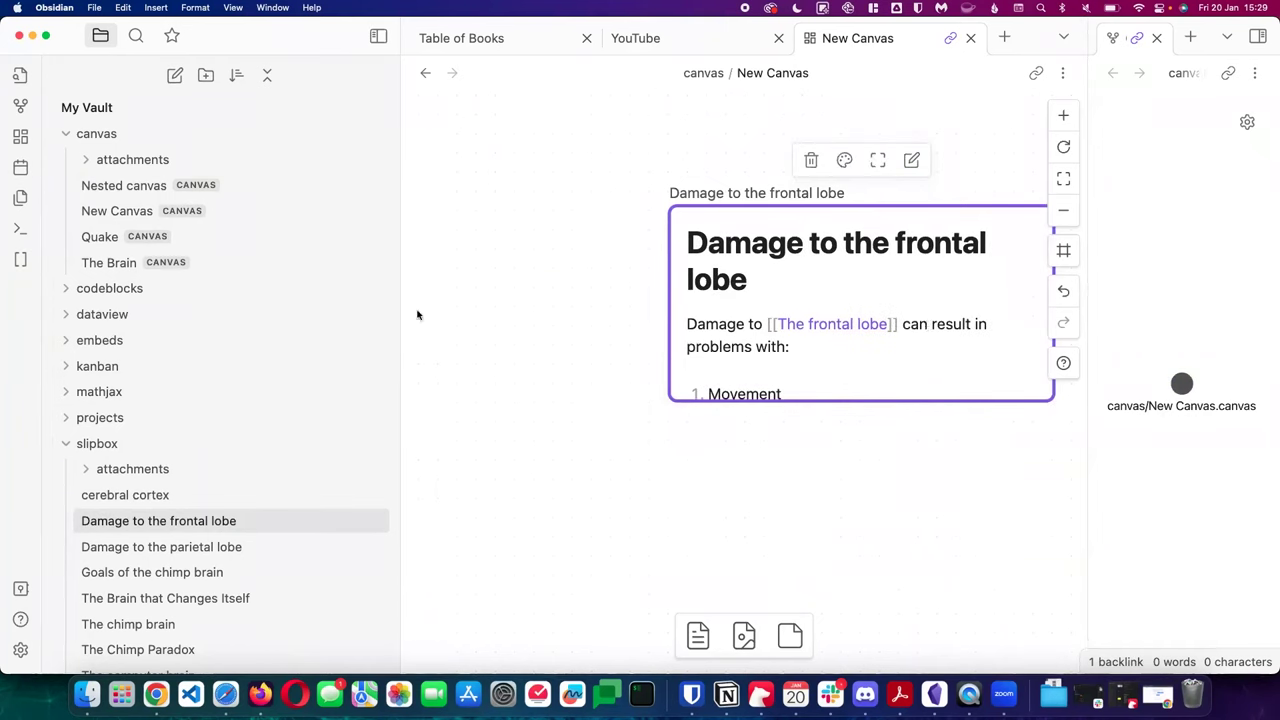
Return to The Brain canvas and open The frontal lobe card's text for editing, leaving it without making changes
click(131, 189)
click(120, 211)
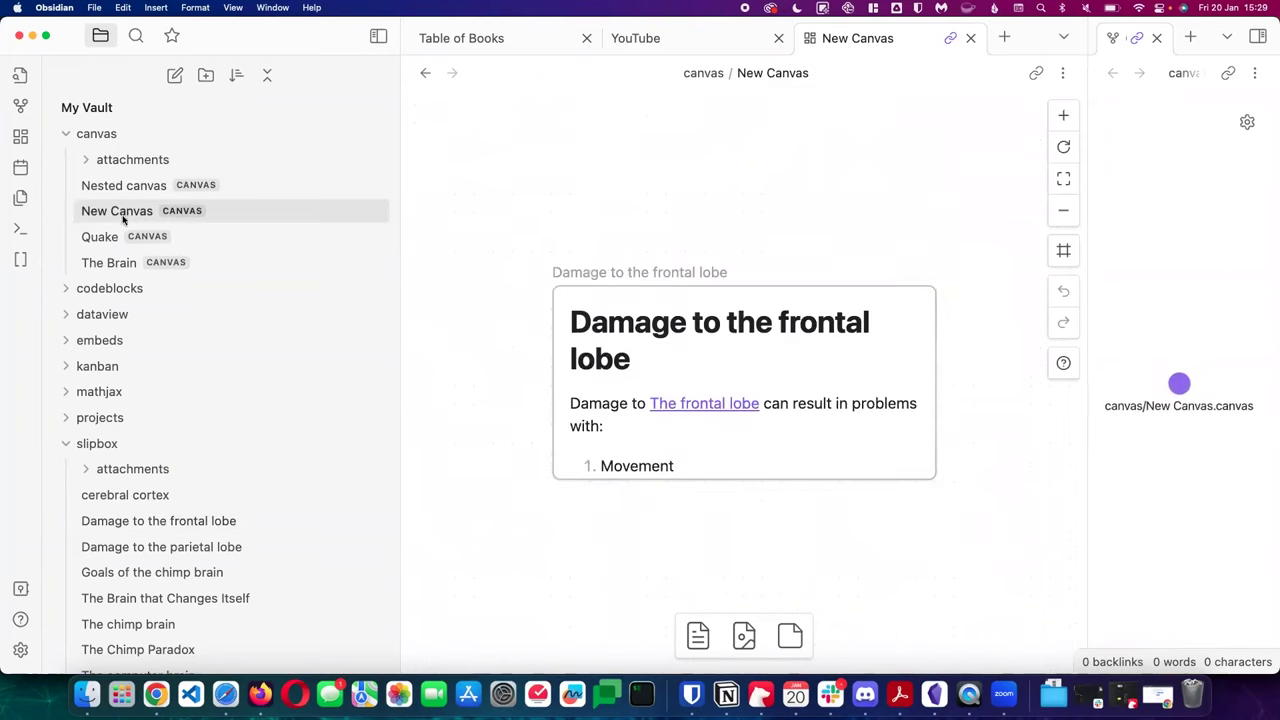
click(143, 264)
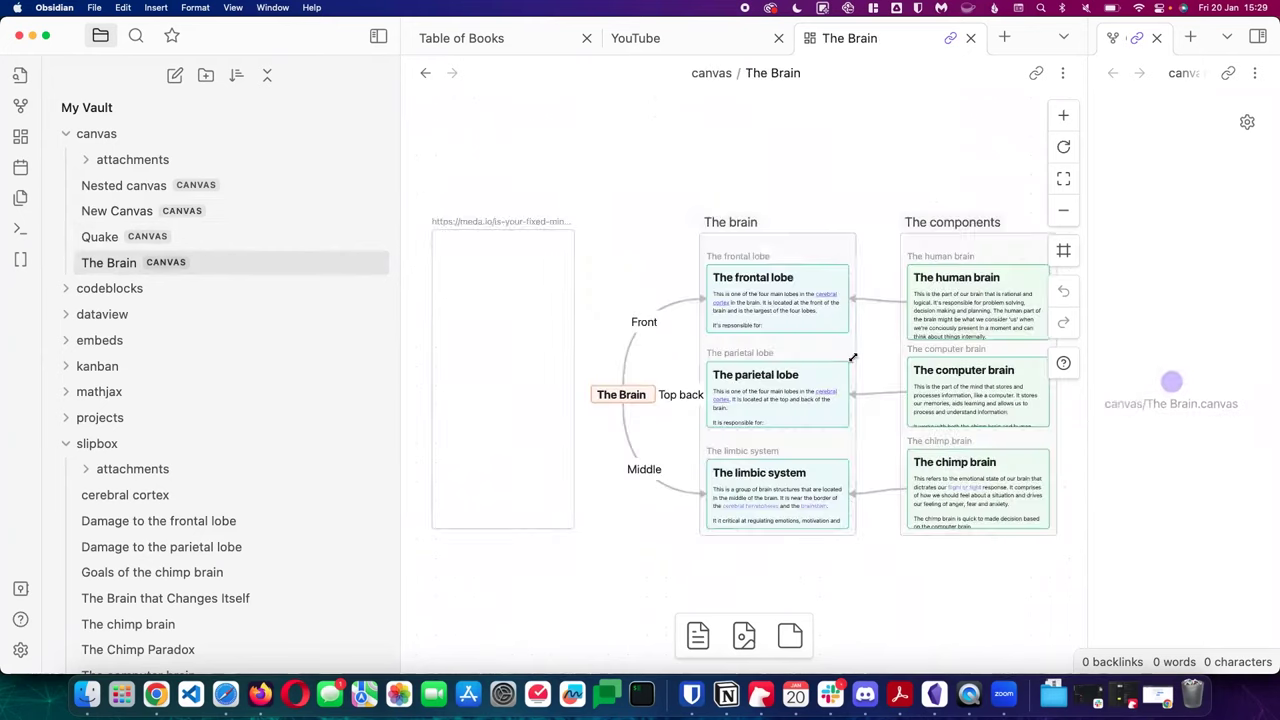
double_click(778, 310)
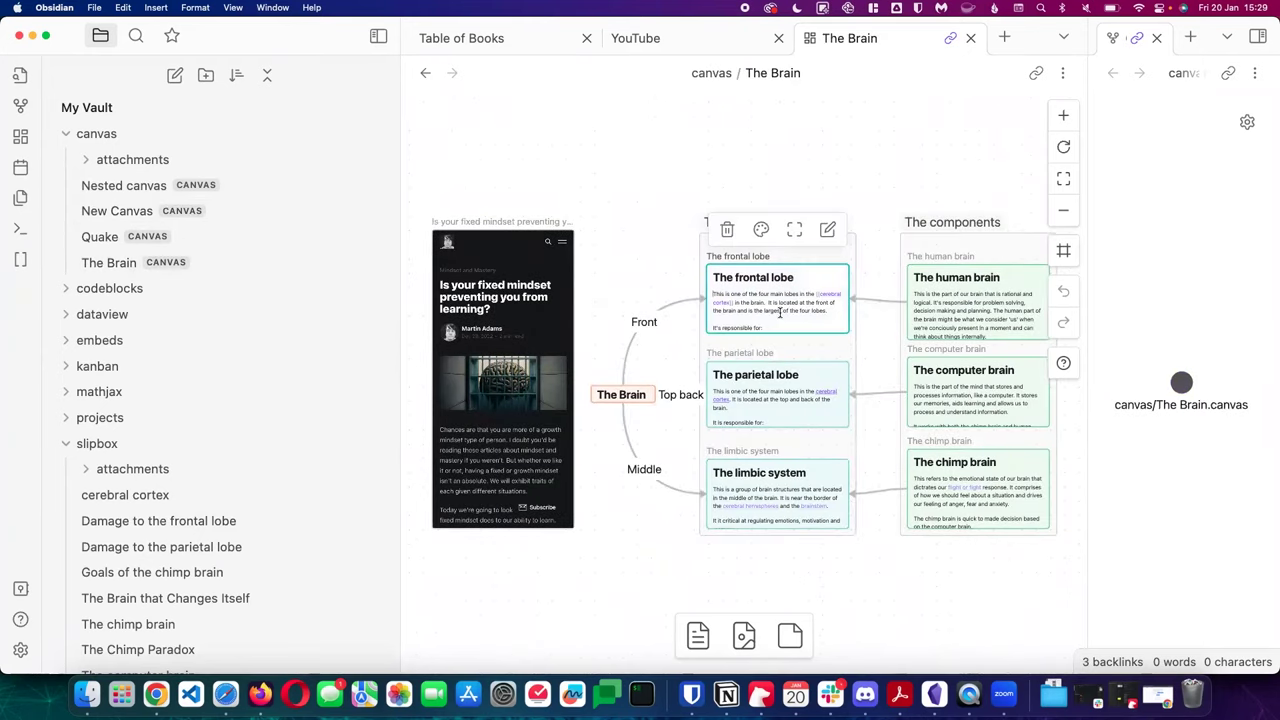
click(879, 196)
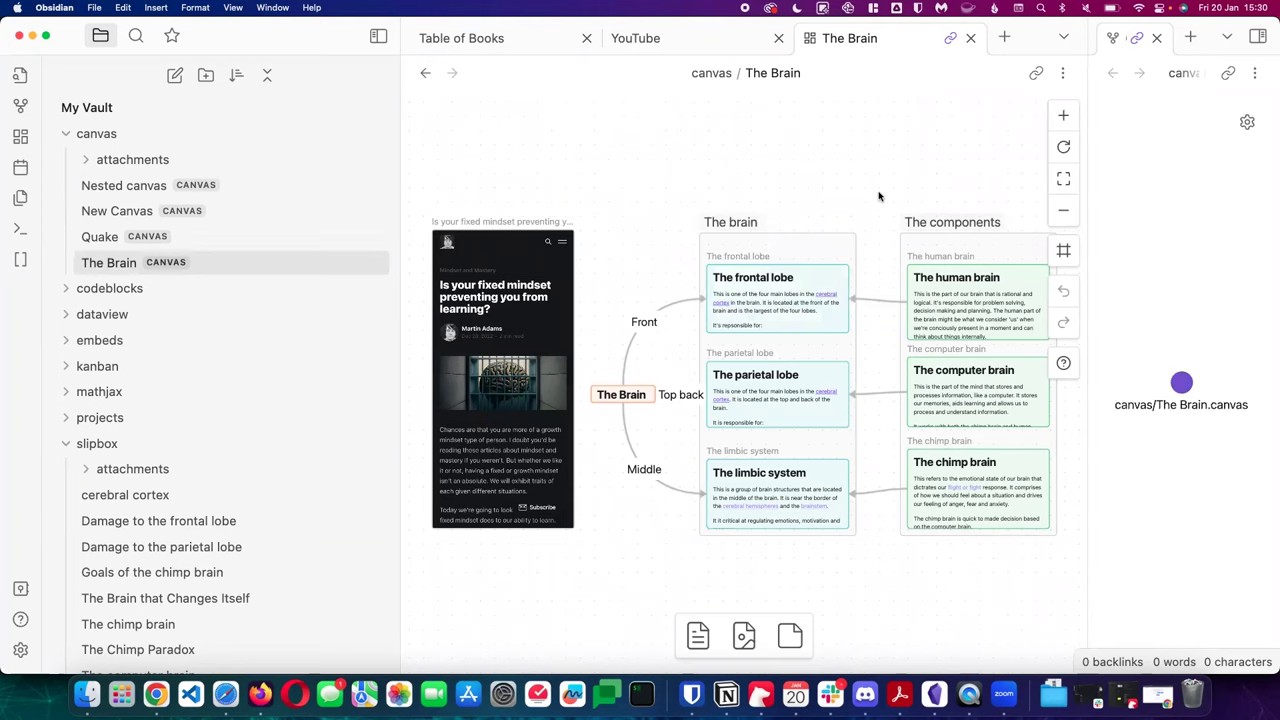
drag(896, 139, 768, 149)
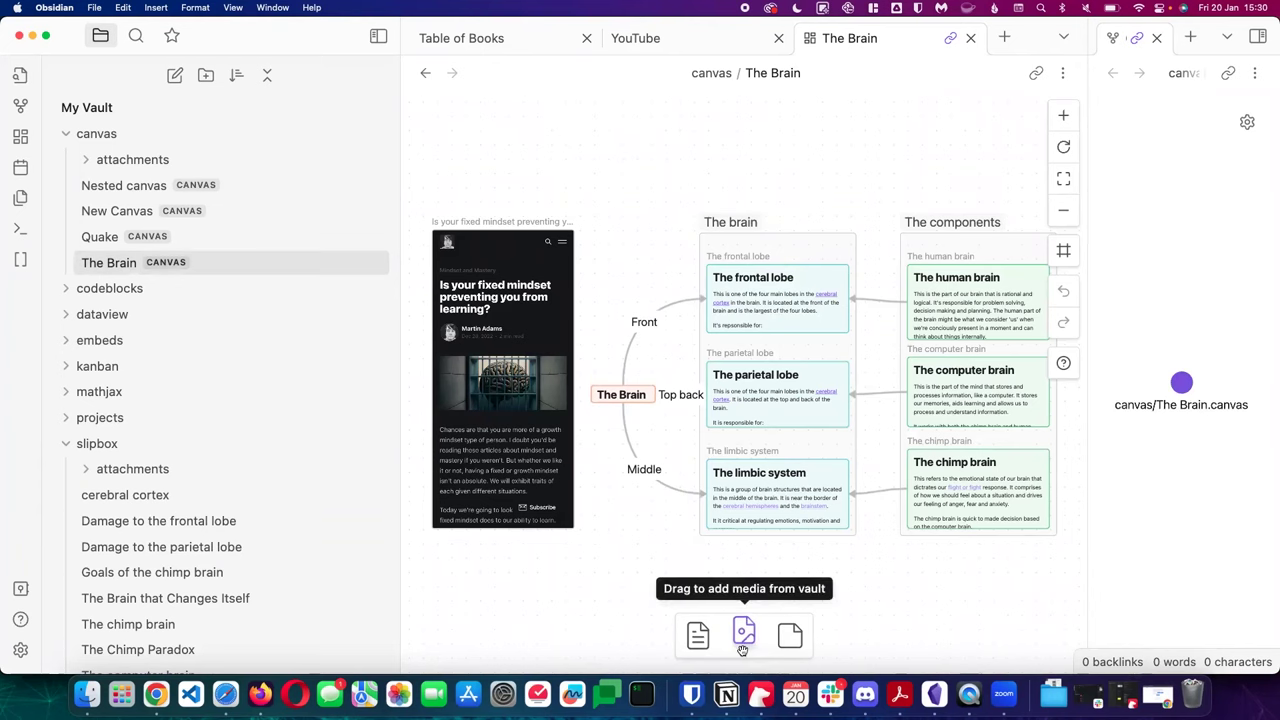
Open the Quake canvas and look over its embedded web page and image
click(95, 238)
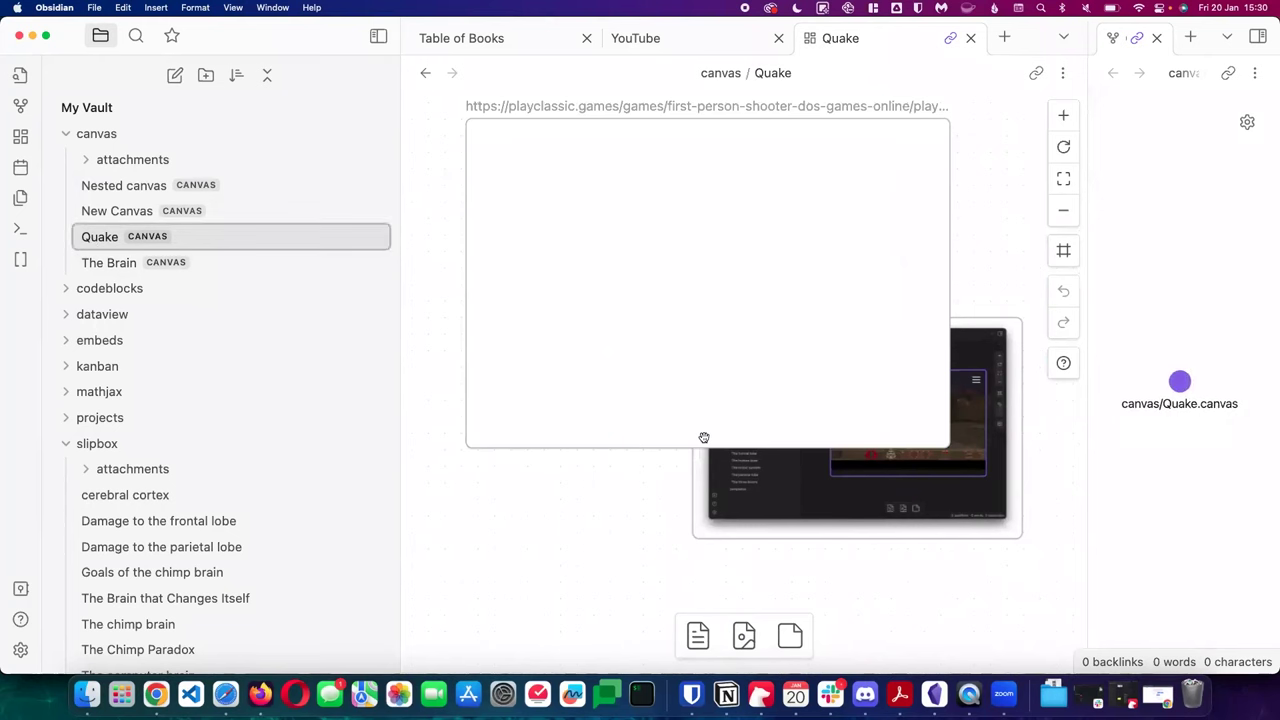
scroll(709, 362, down, 5)
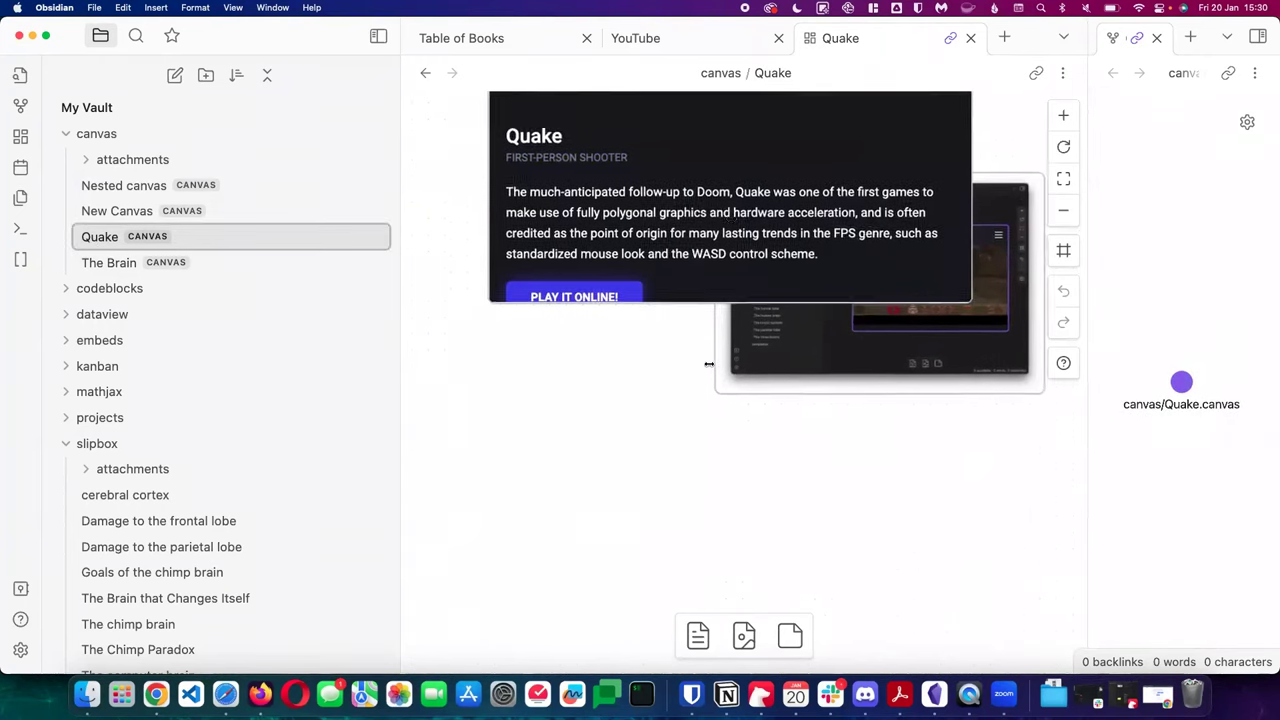
scroll(709, 362, up, 5)
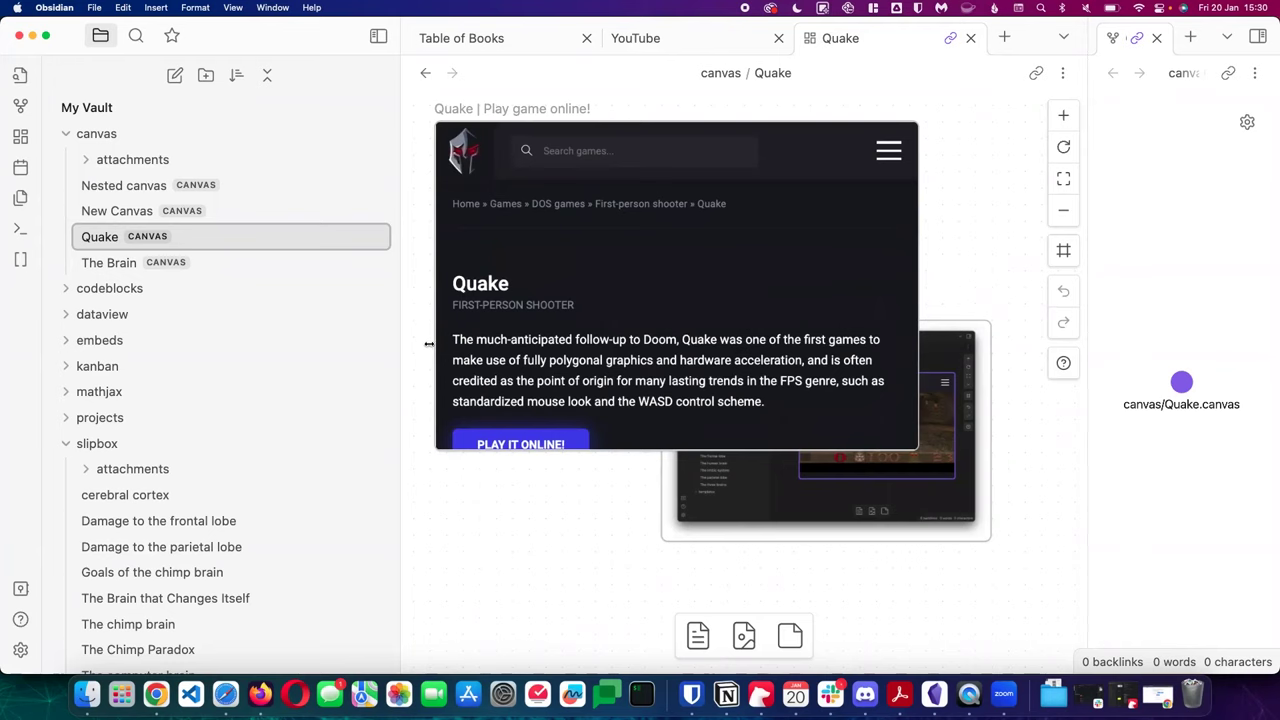
Reopen The Brain canvas, fit the whole diagram in view, and select The frontal lobe card
click(110, 264)
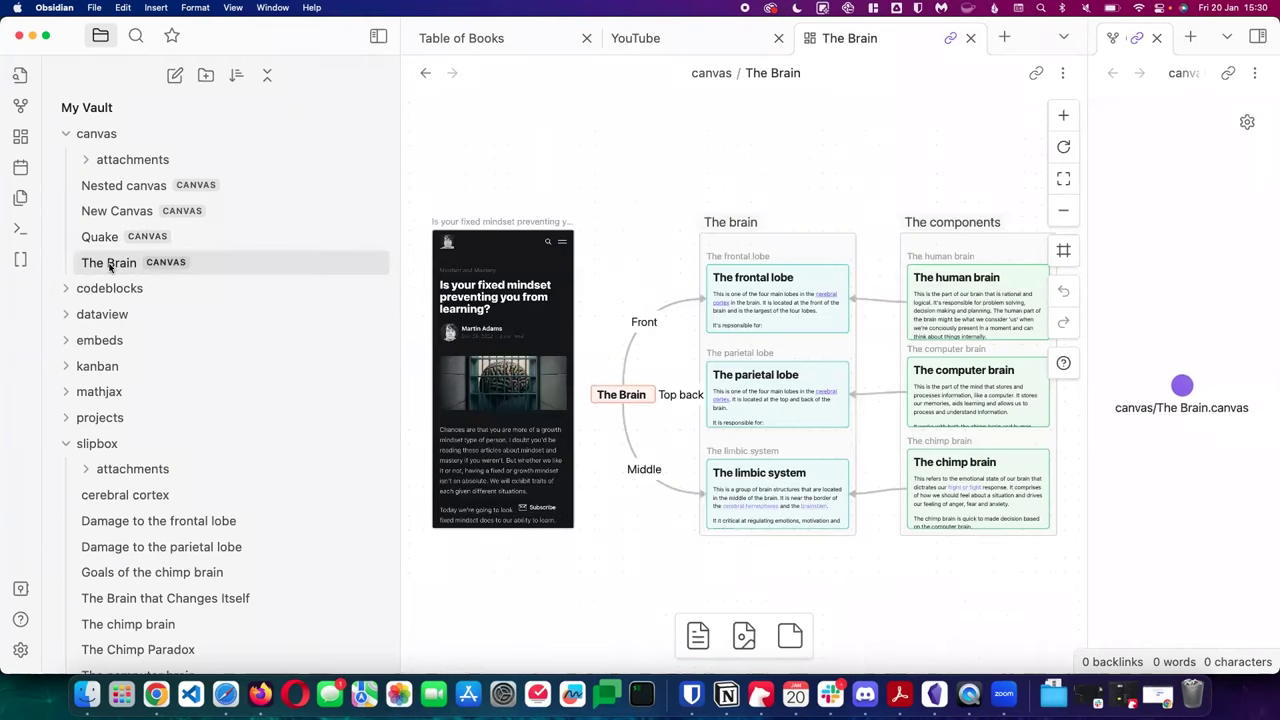
scroll(994, 160, right, 3)
scroll(994, 160, left, 3)
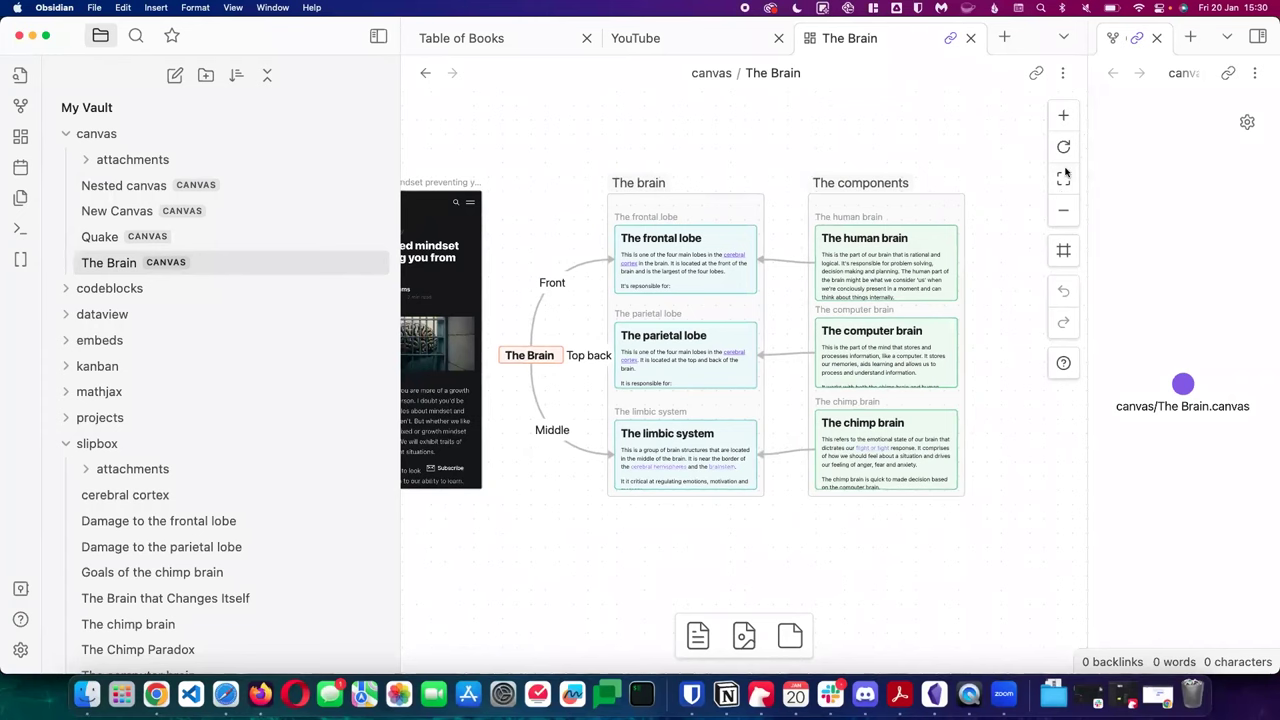
click(1064, 179)
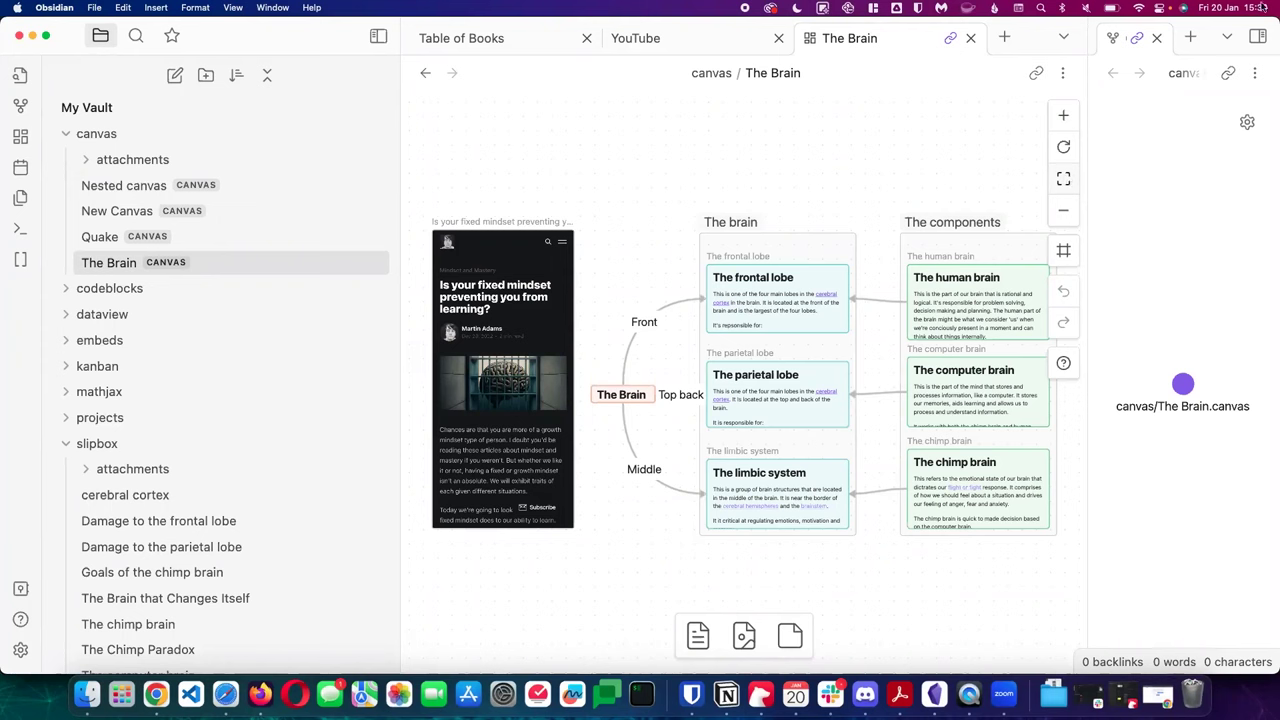
click(801, 303)
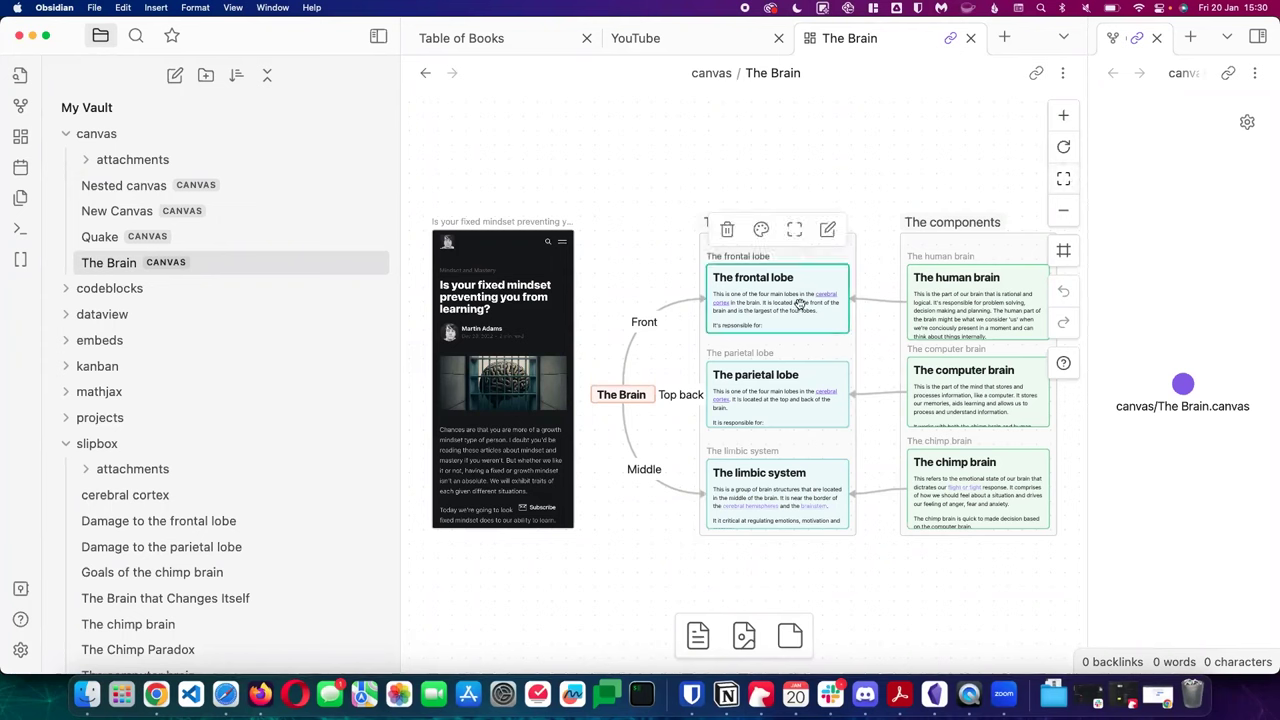
Select The frontal lobe, The parietal lobe and The limbic system cards together
click(807, 399)
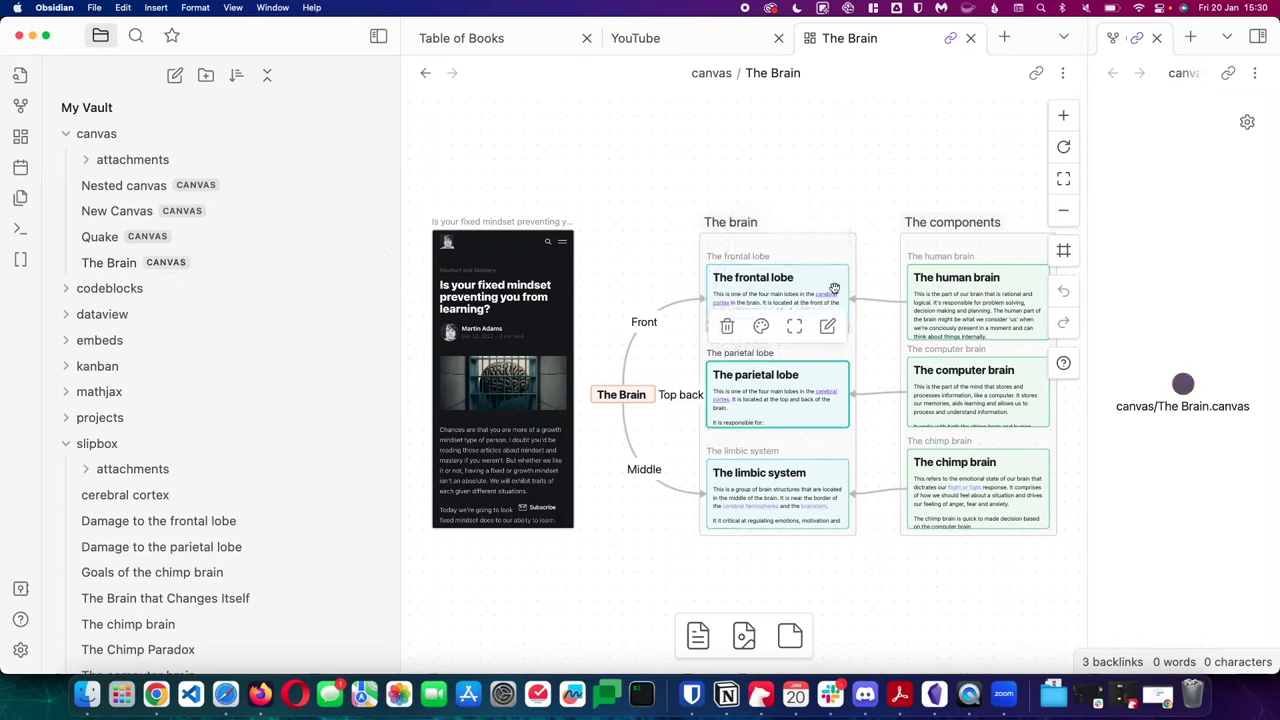
click(809, 312)
shift+click(810, 403)
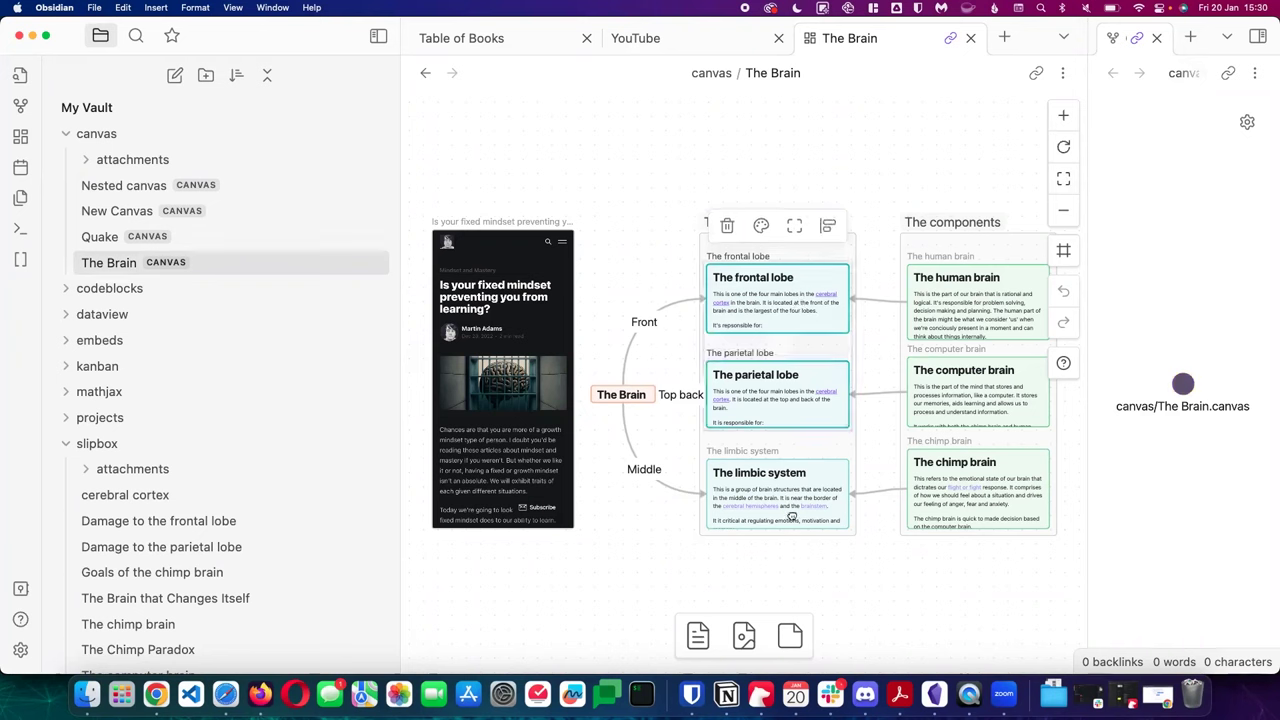
shift+click(791, 514)
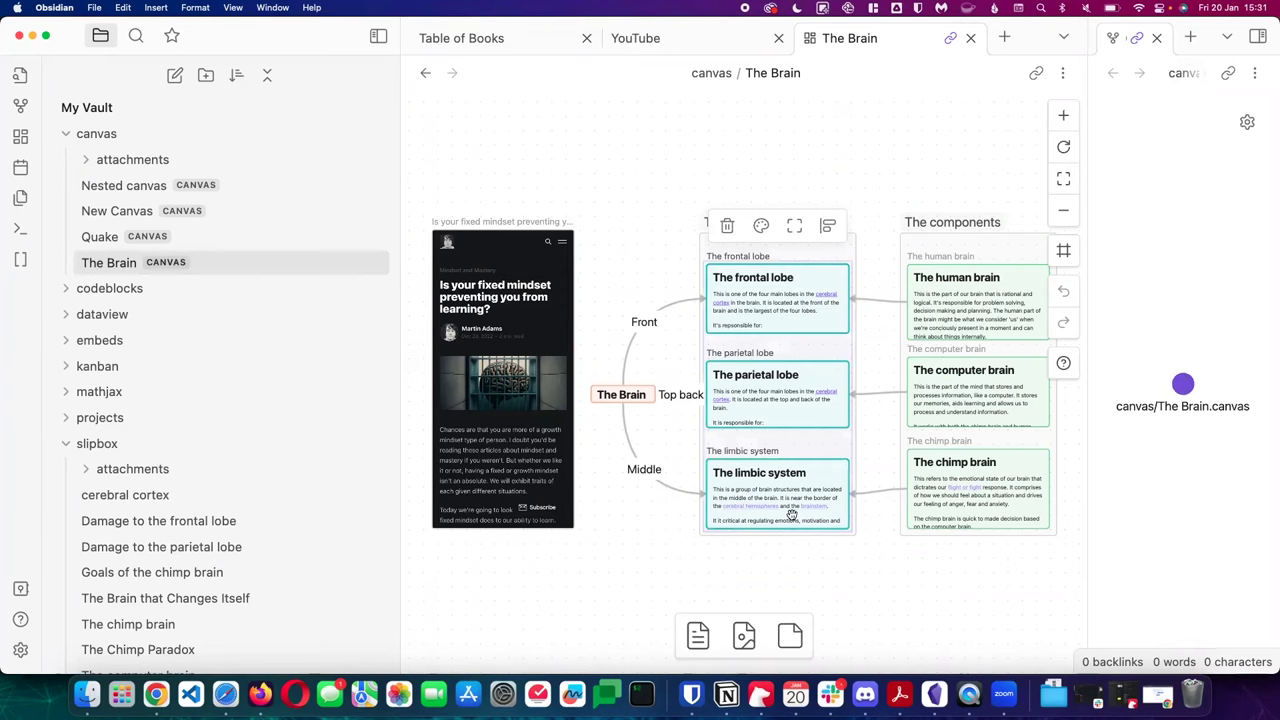
Open The Brain canvas in the YouTube note's tab and alternate between zooming to the three cards in The brain group and fitting the whole diagram
key(ctrl+shift+Tab)
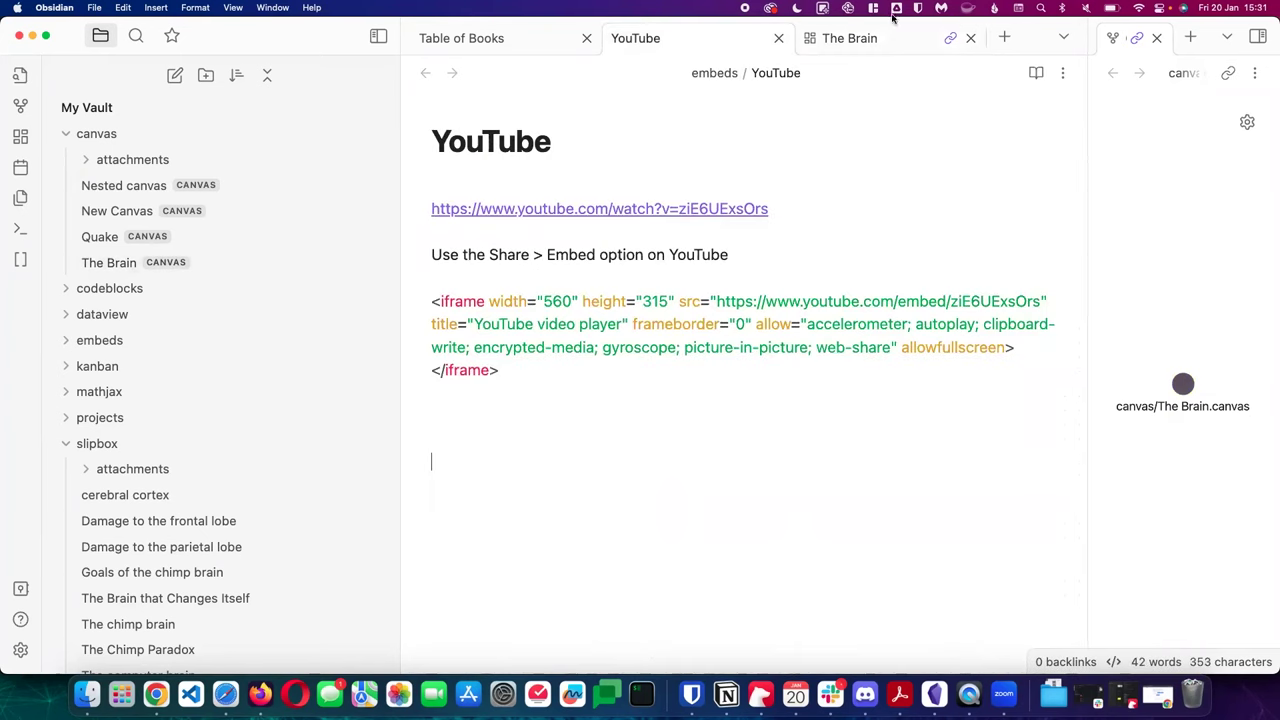
click(108, 262)
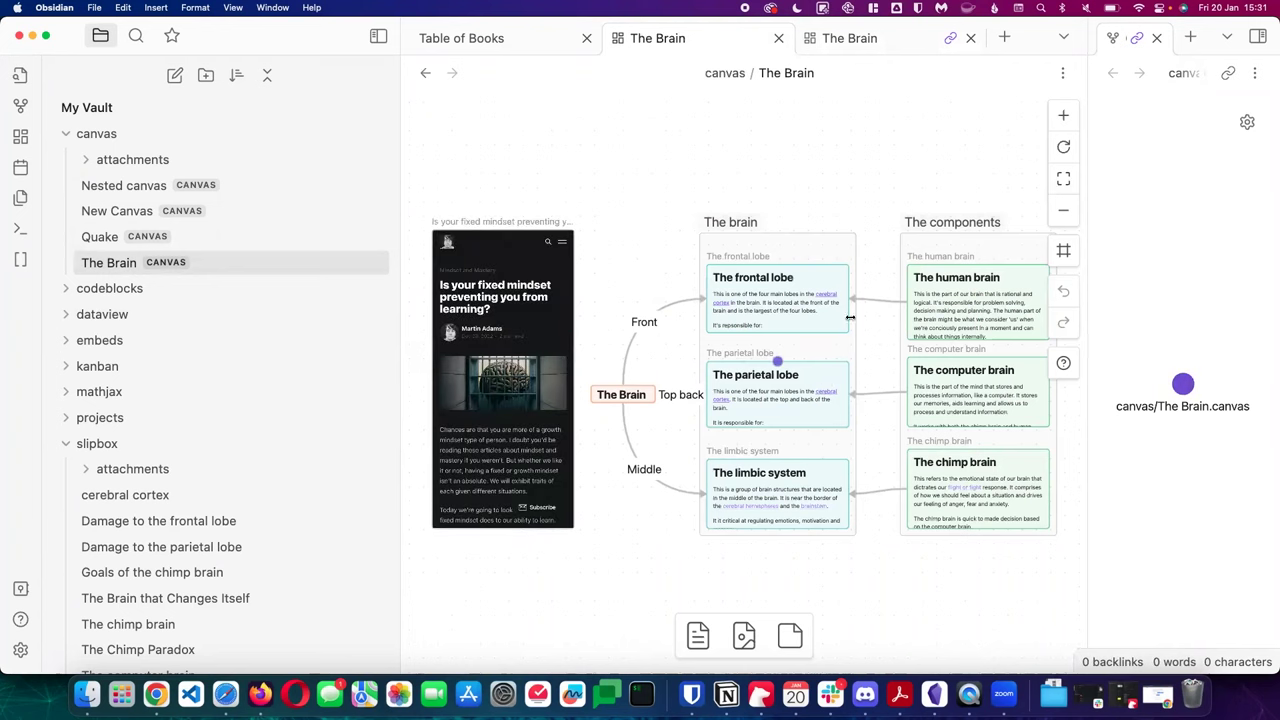
click(777, 320)
shift+click(780, 388)
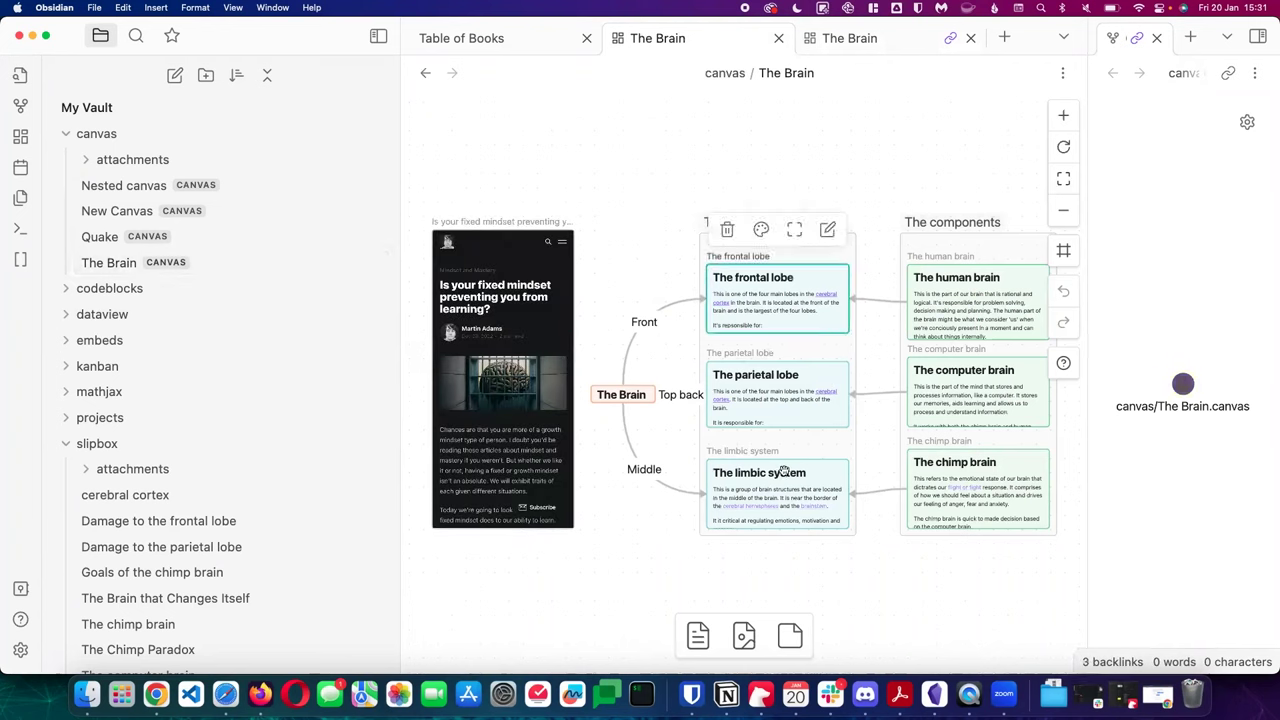
shift+click(783, 472)
key(shift+2)
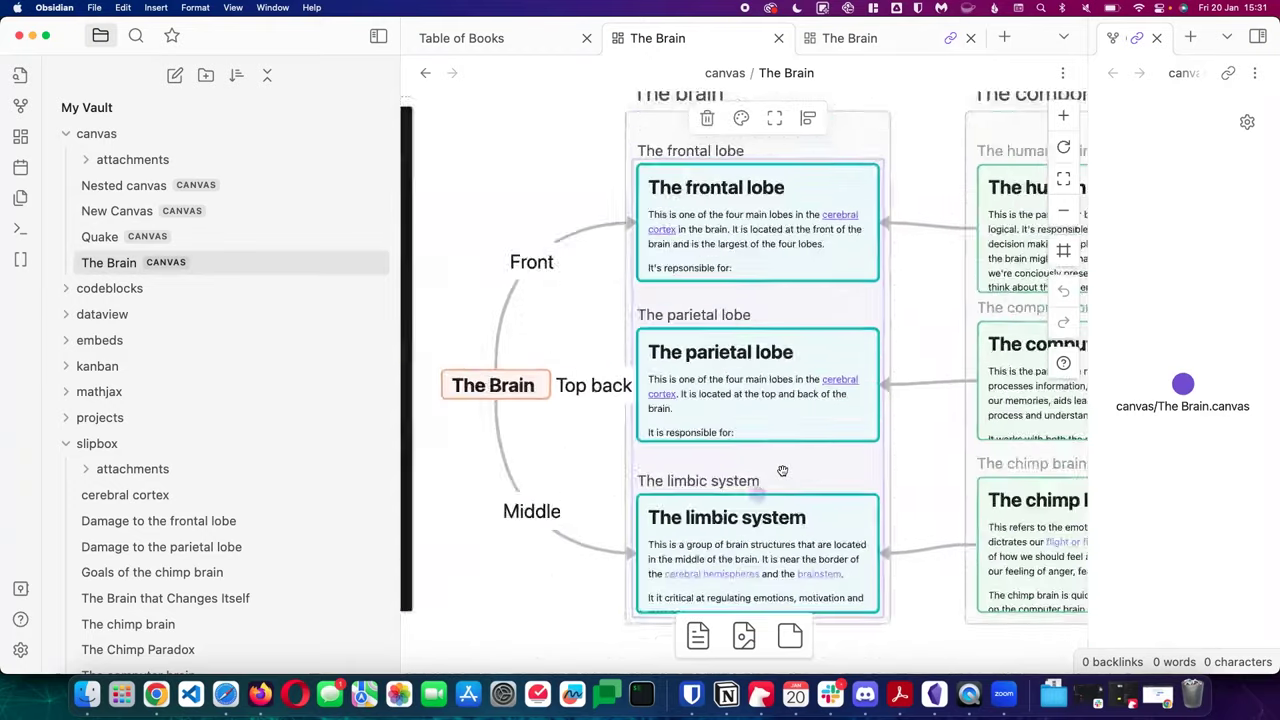
key(shift+1)
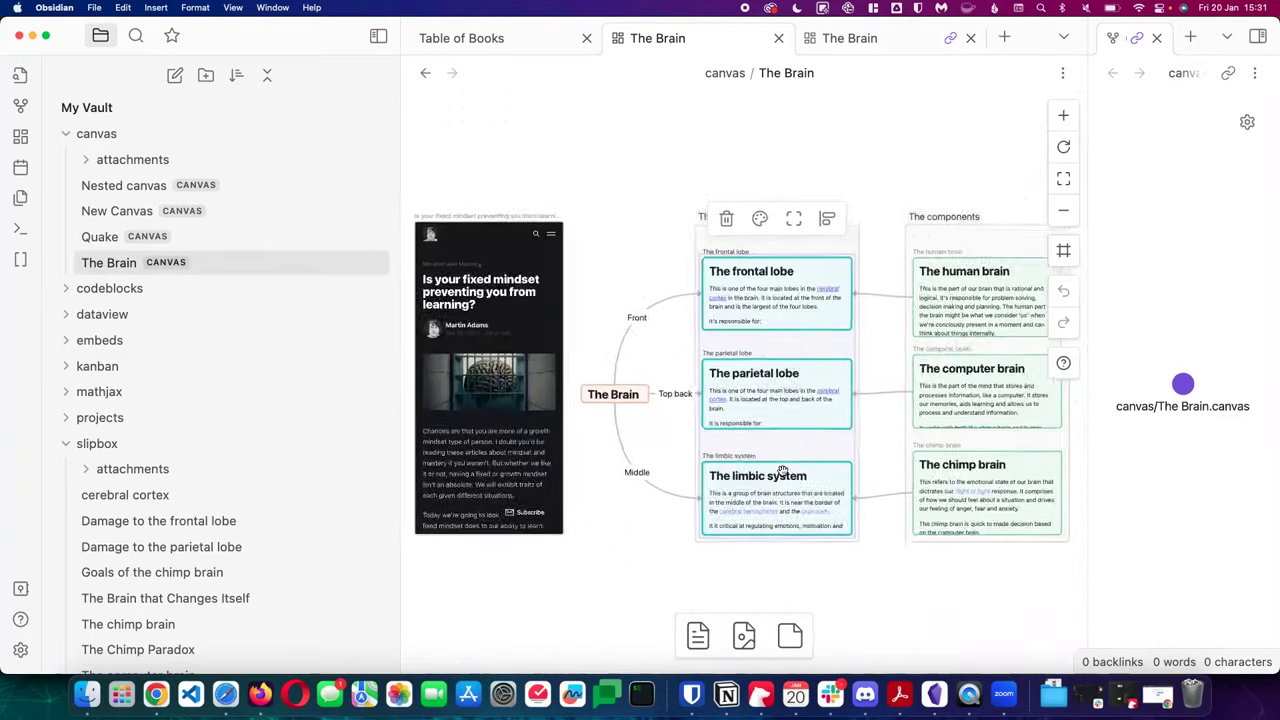
key(shift+2)
key(shift+1)
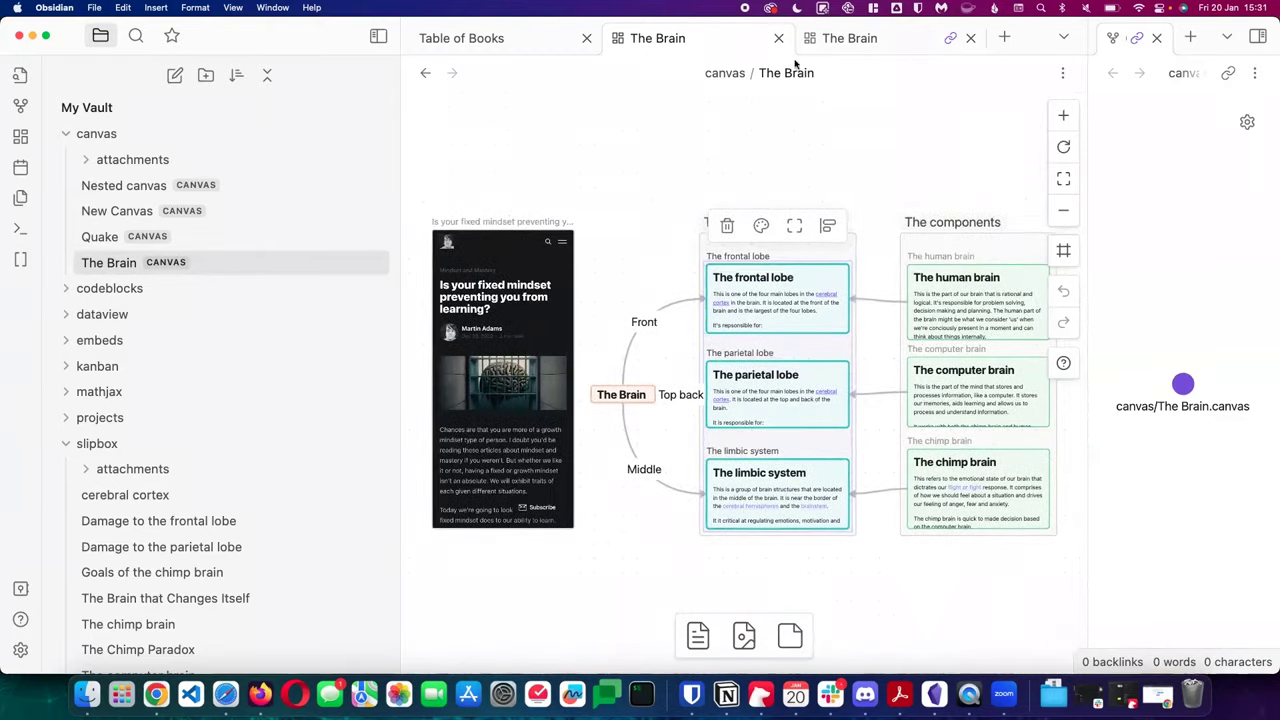
Clear the card selection and look around The Brain canvas by panning and zooming over its brain and components groups
click(742, 172)
scroll(884, 172, down, 3)
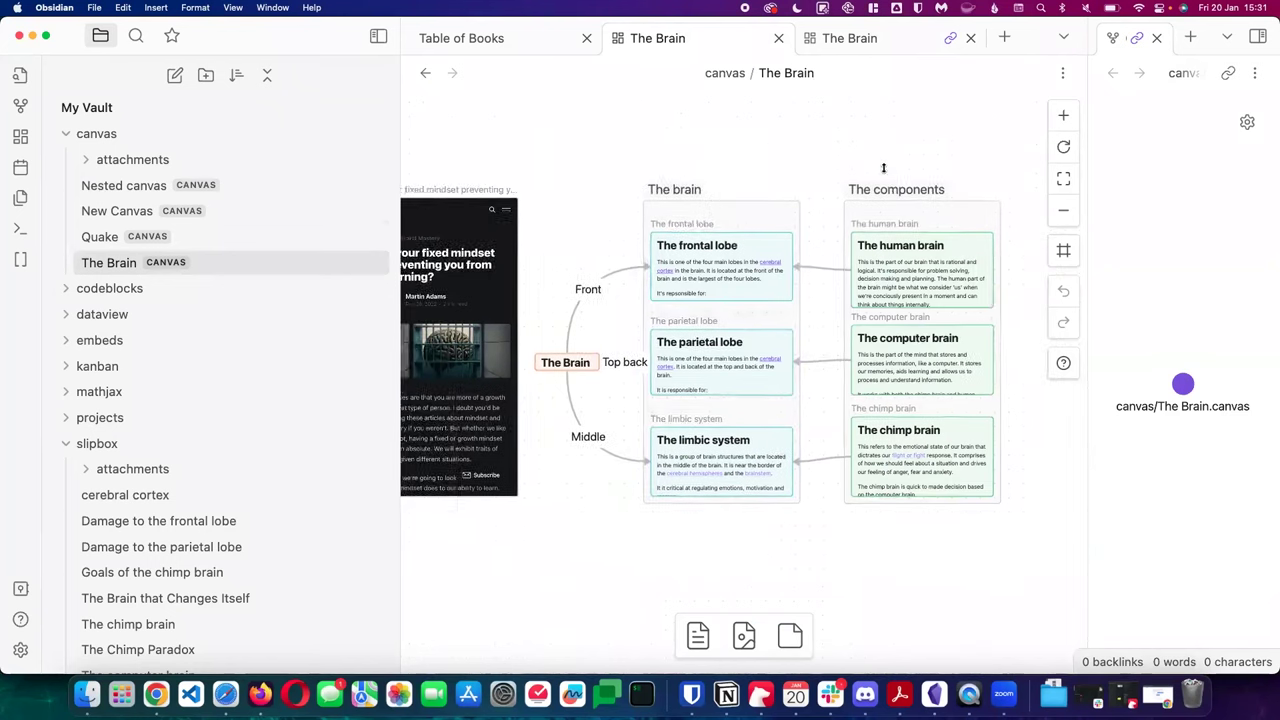
scroll(884, 172, down, 2)
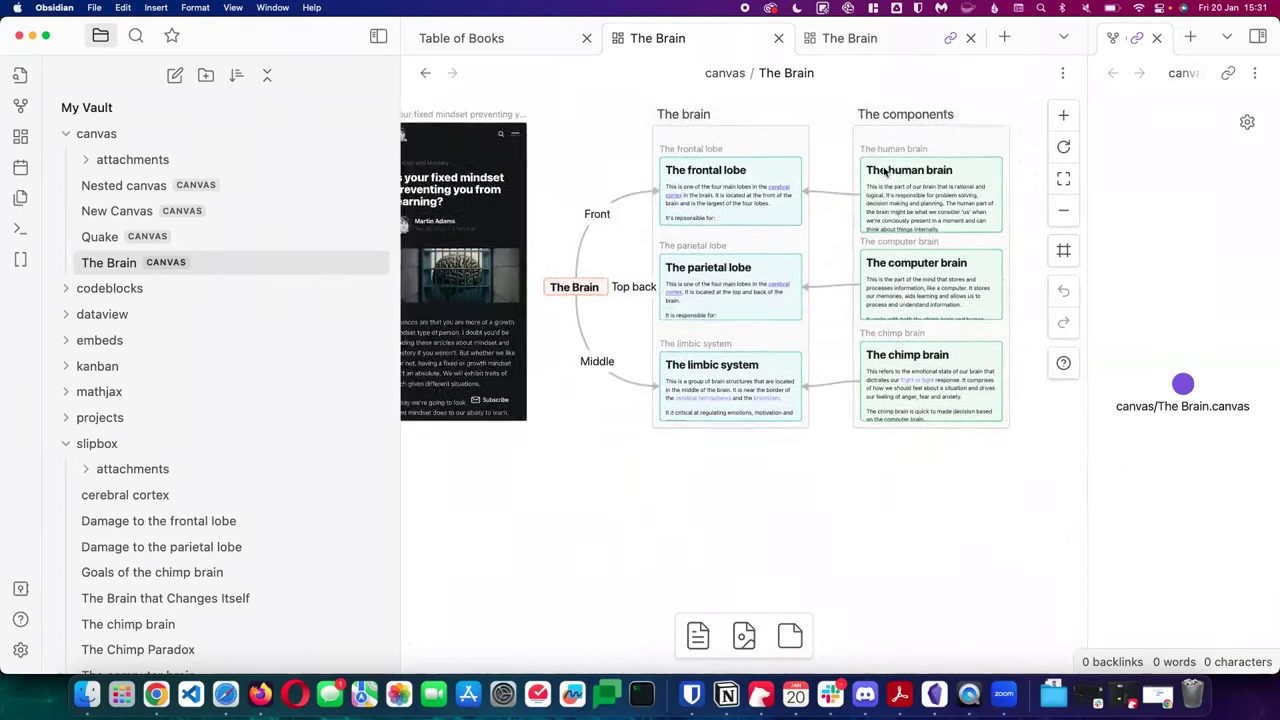
scroll(884, 172, up, 4)
drag(889, 167, 708, 172)
click(672, 165)
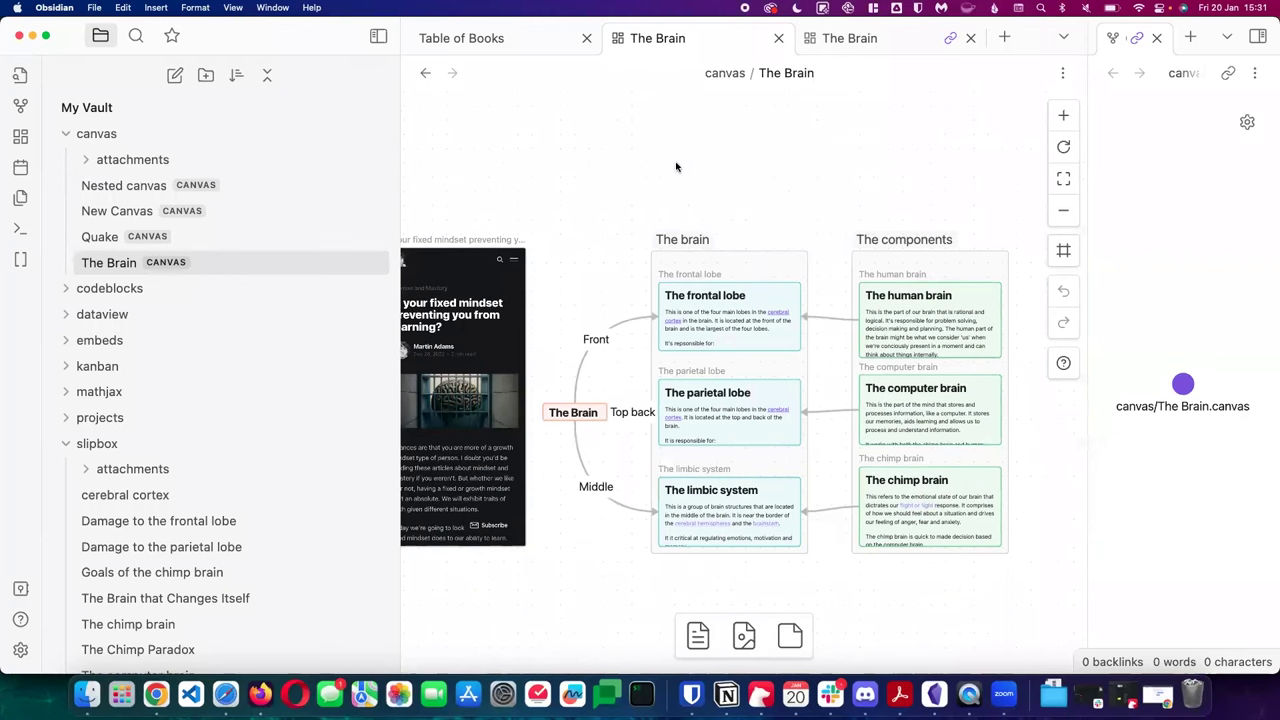
scroll(676, 167, up, 3)
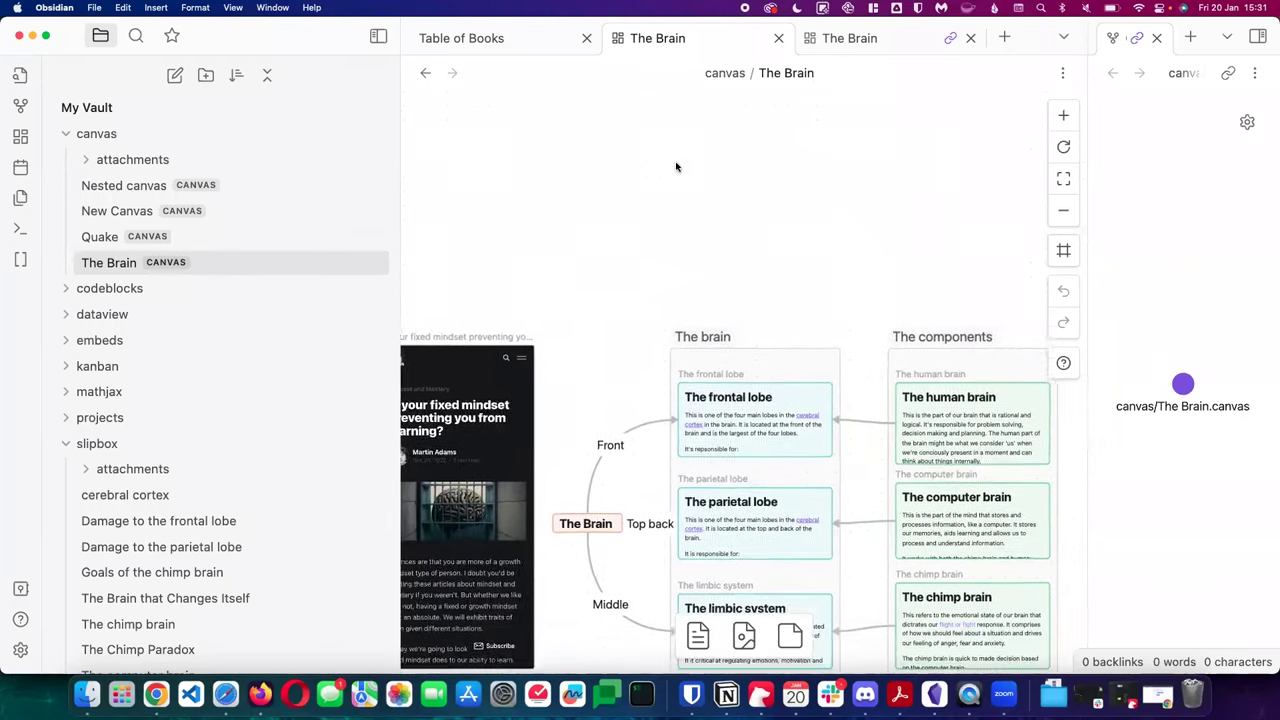
scroll(676, 167, down, 3)
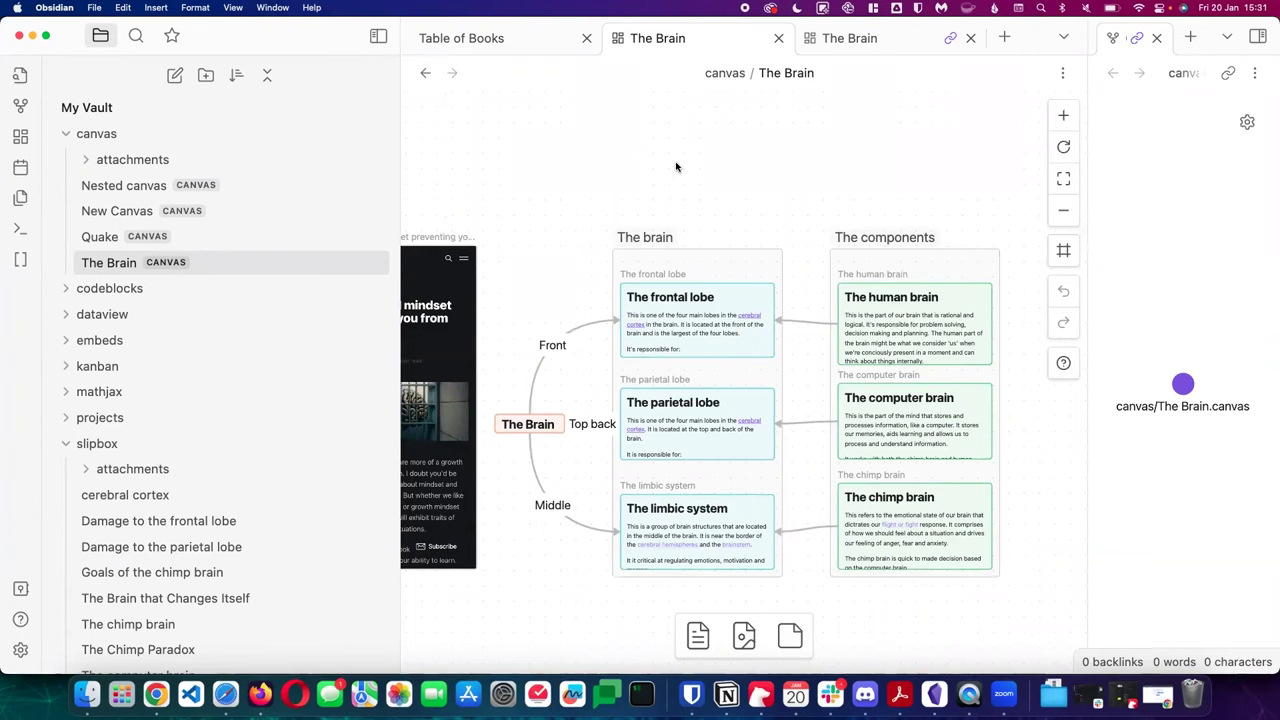
Place a duplicate of The frontal lobe card above The brain group and remove the duplicate
click(701, 303)
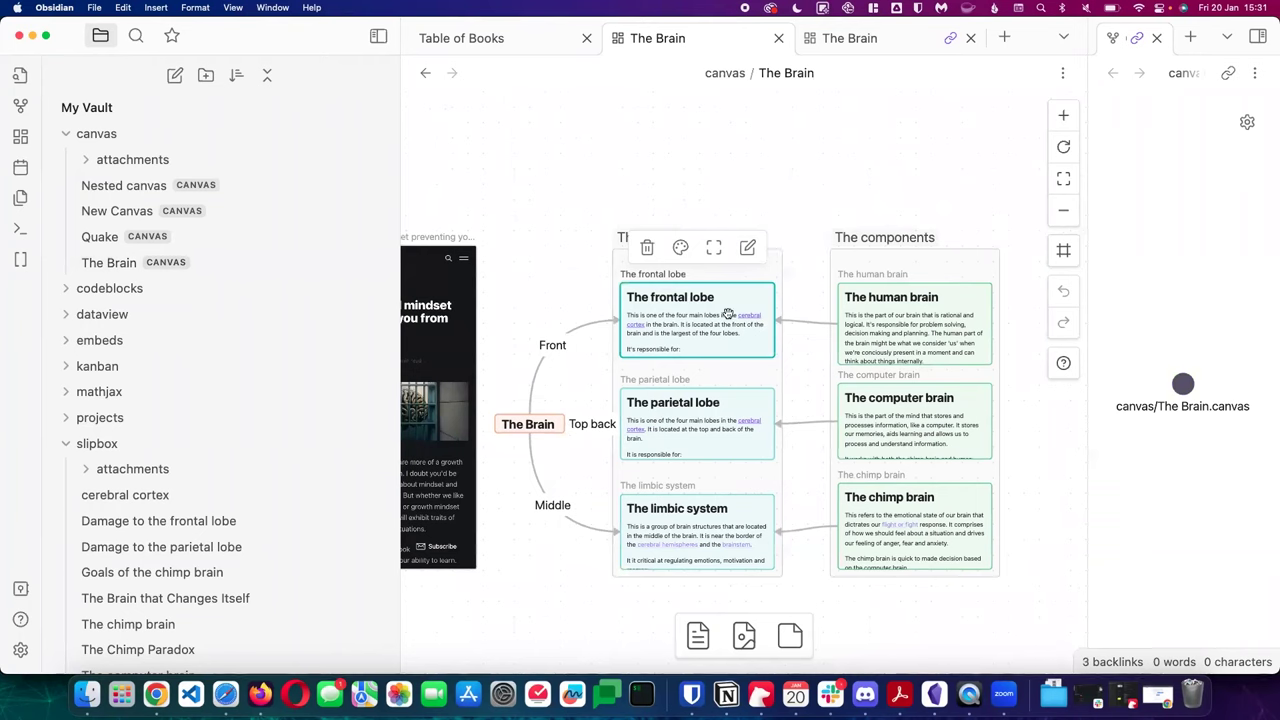
drag(728, 314, 829, 143)
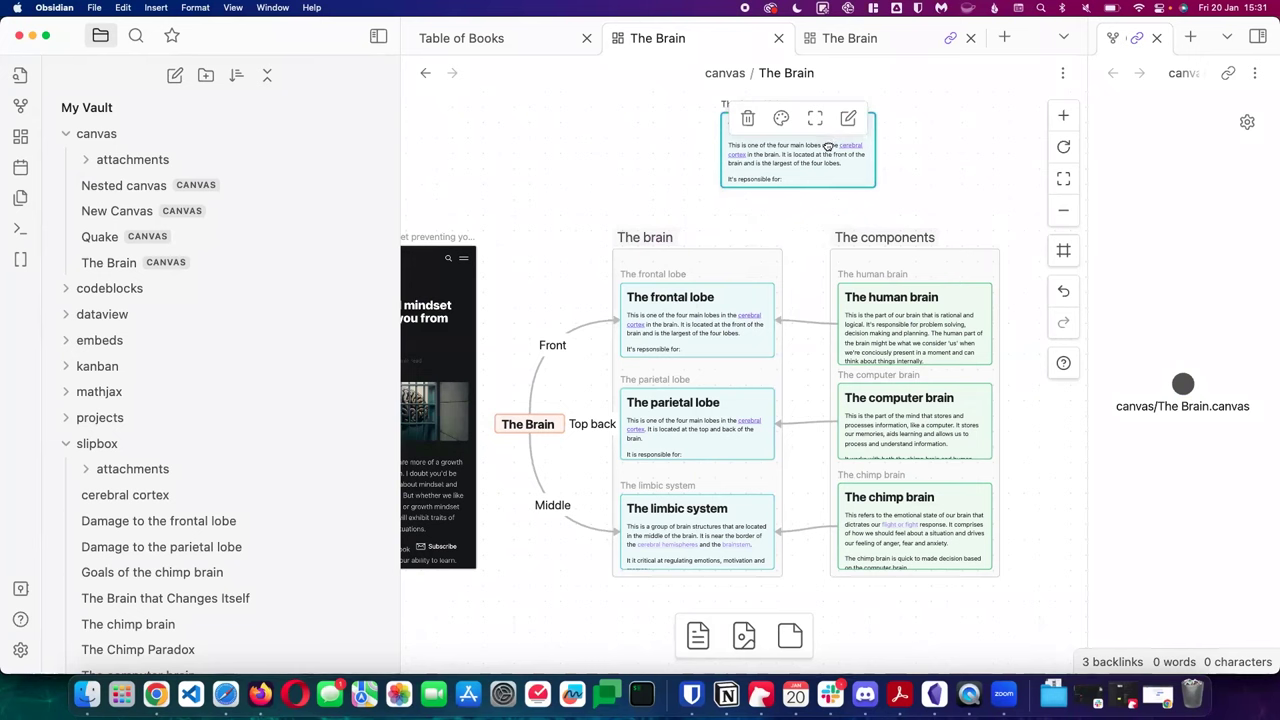
right_click(828, 143)
click(873, 384)
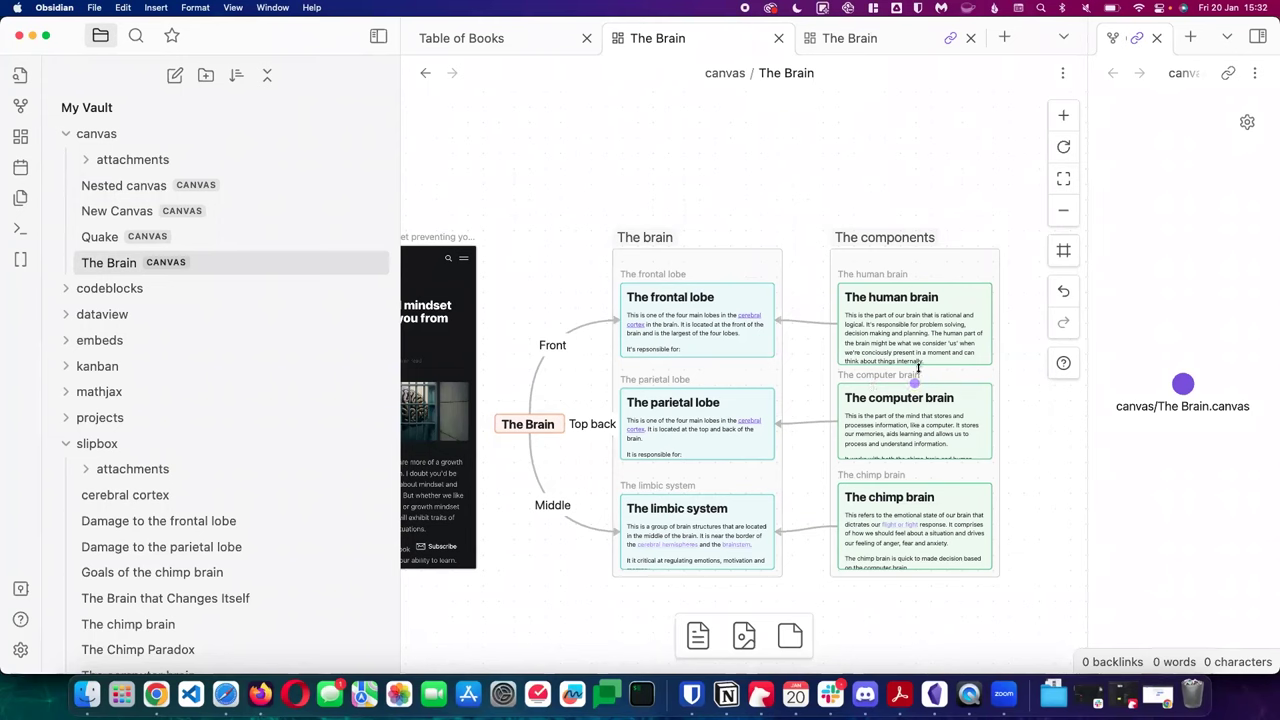
Collapse the slipbox and templates folders, glance into the study folder, and expand the dataview folder
click(64, 444)
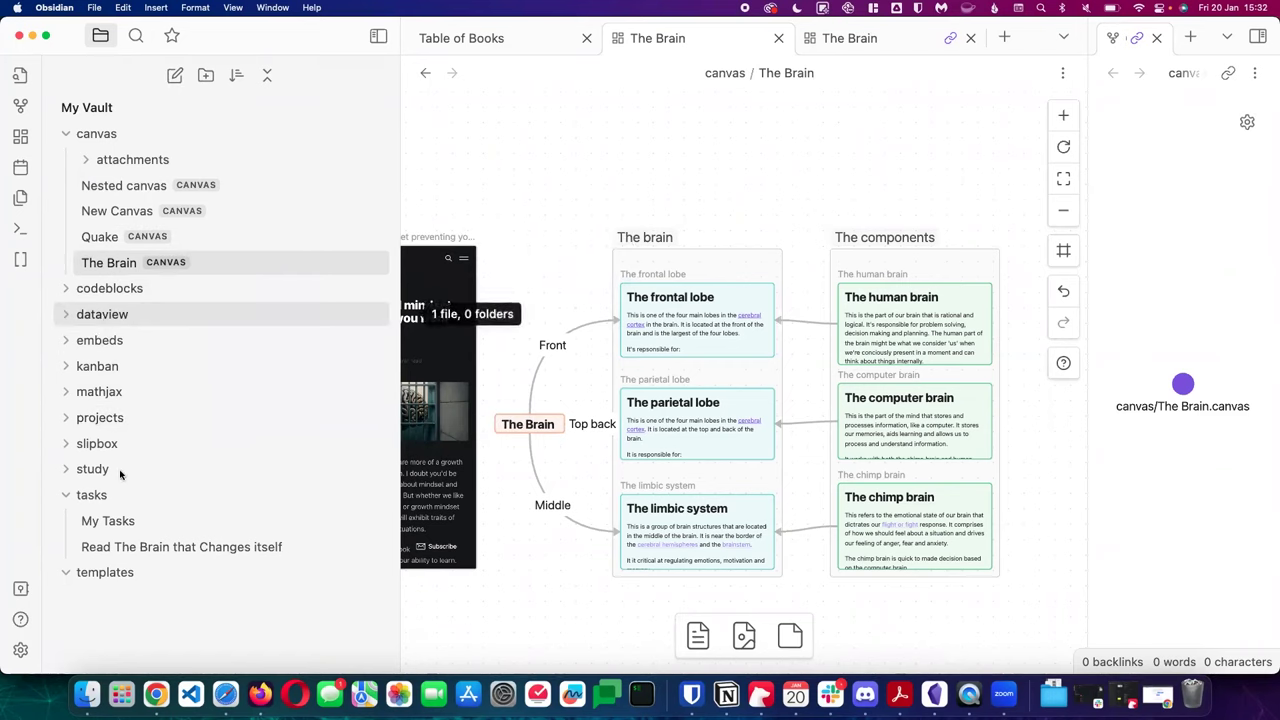
click(78, 470)
click(78, 470)
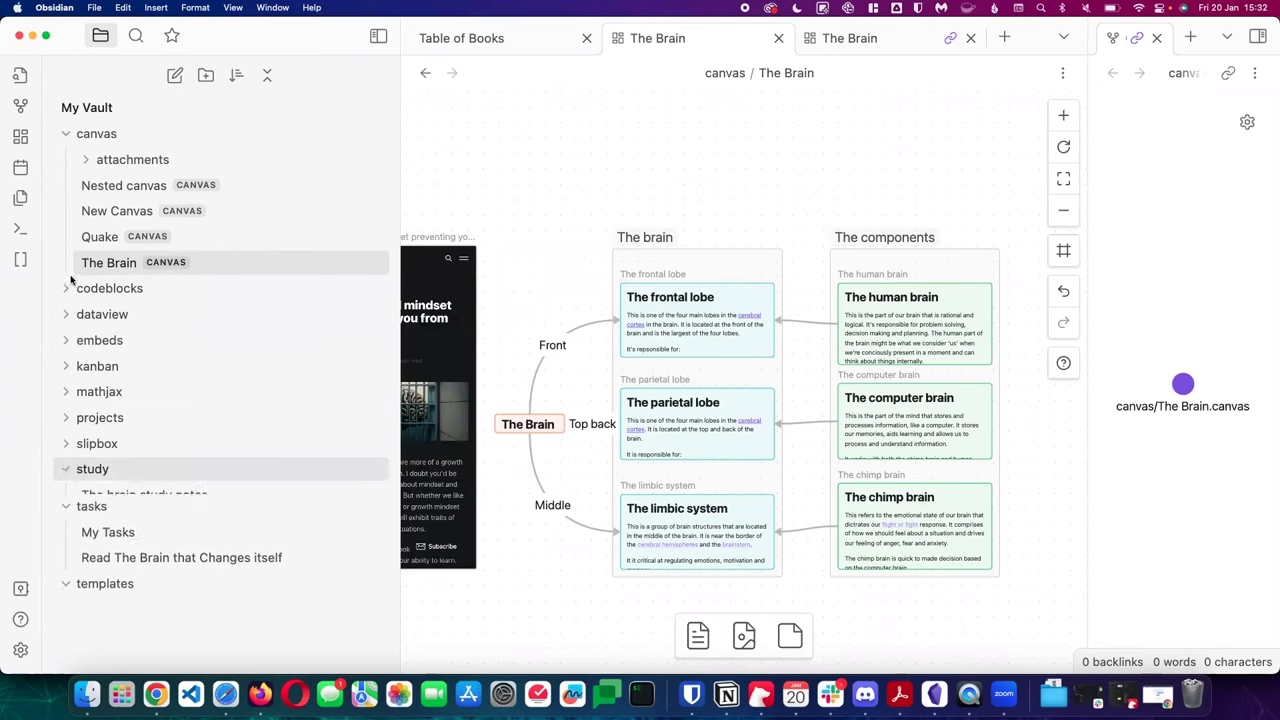
click(70, 314)
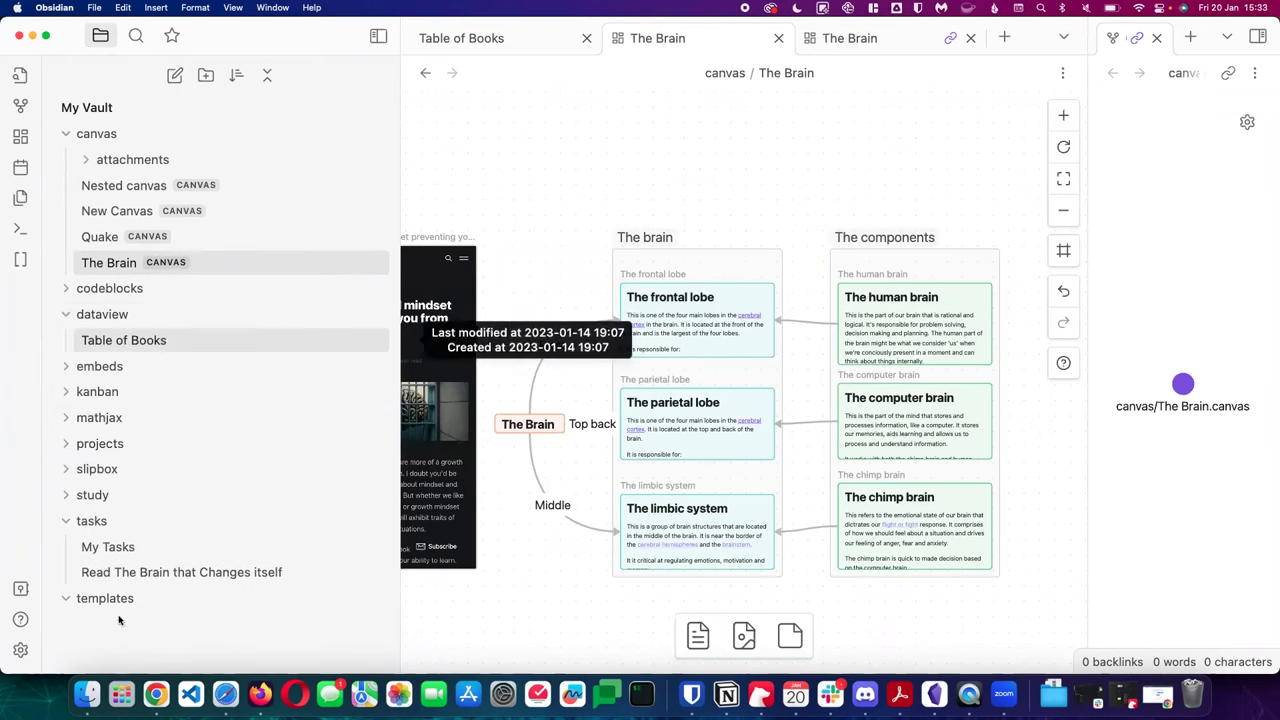
click(63, 597)
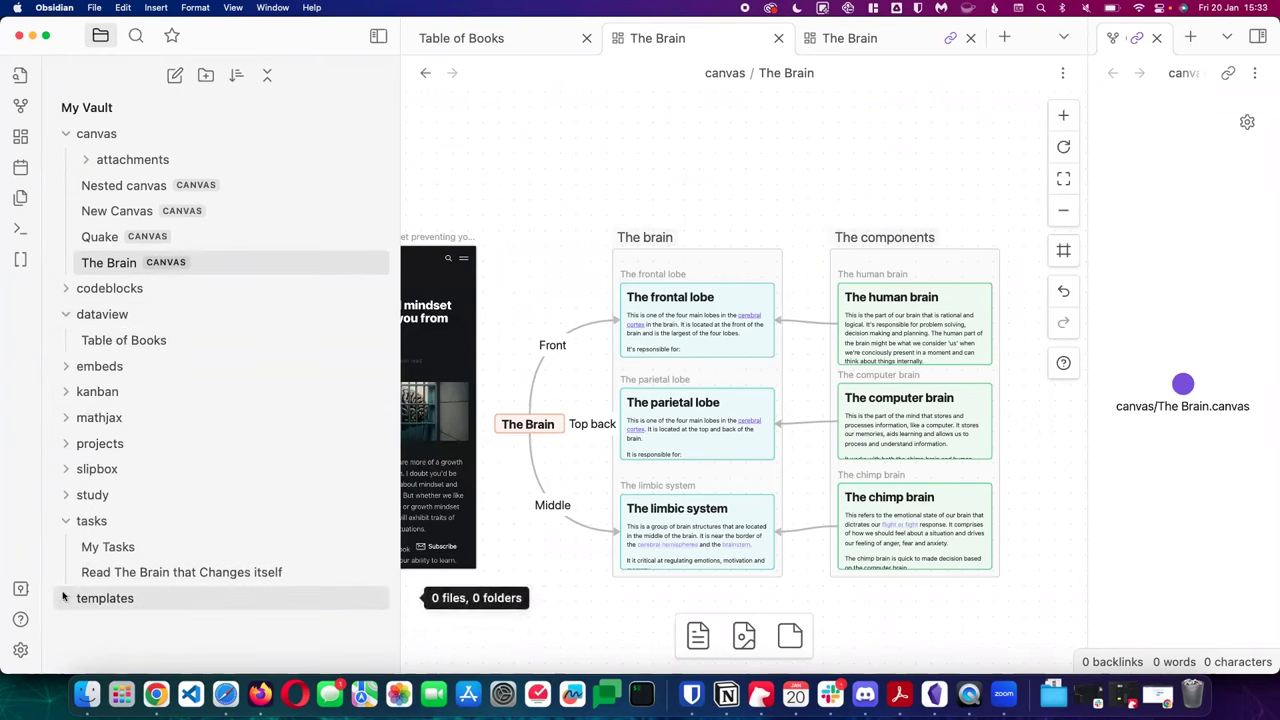
Expand the slipbox folder and open The Chimp Paradox note
click(63, 470)
scroll(189, 570, down, 5)
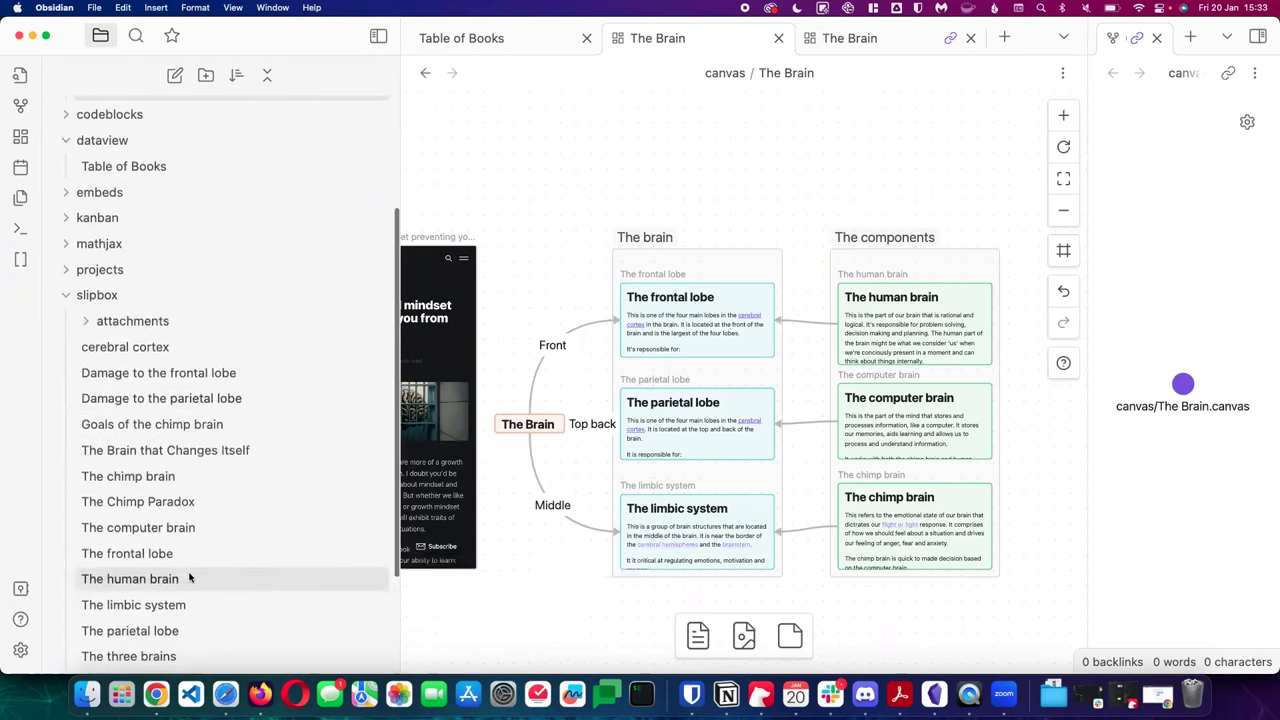
scroll(189, 578, down, 3)
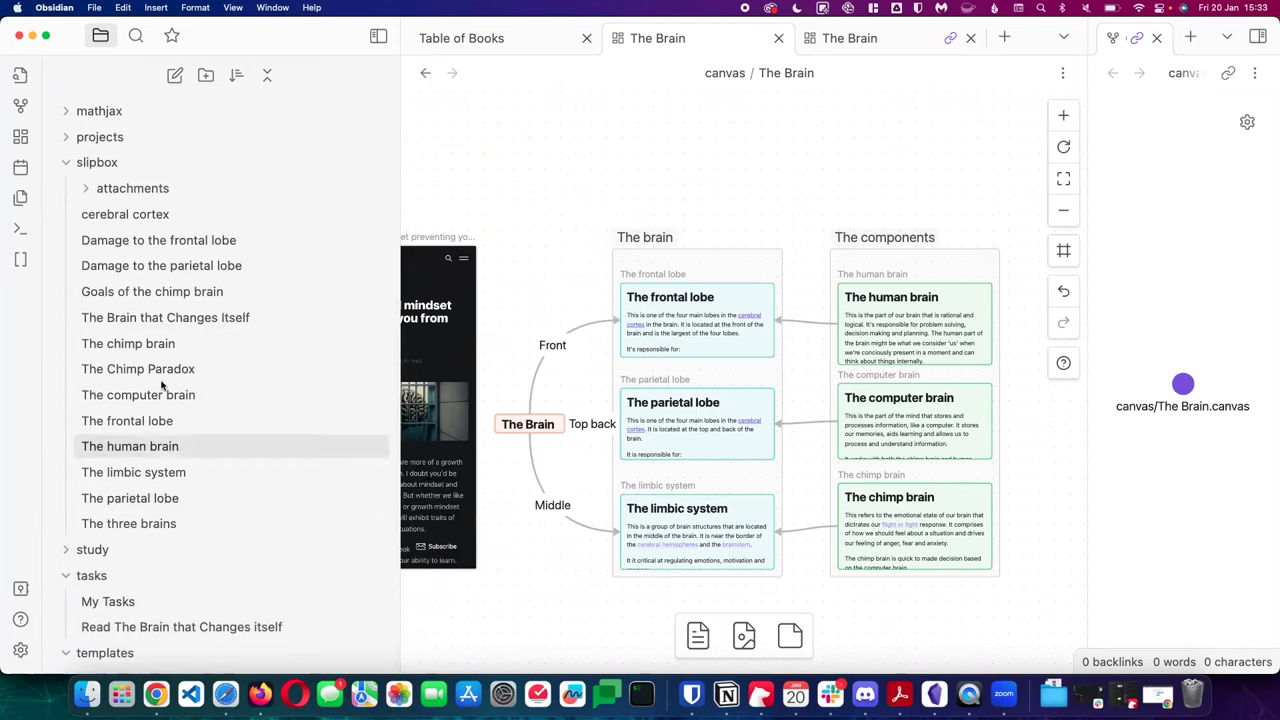
click(163, 372)
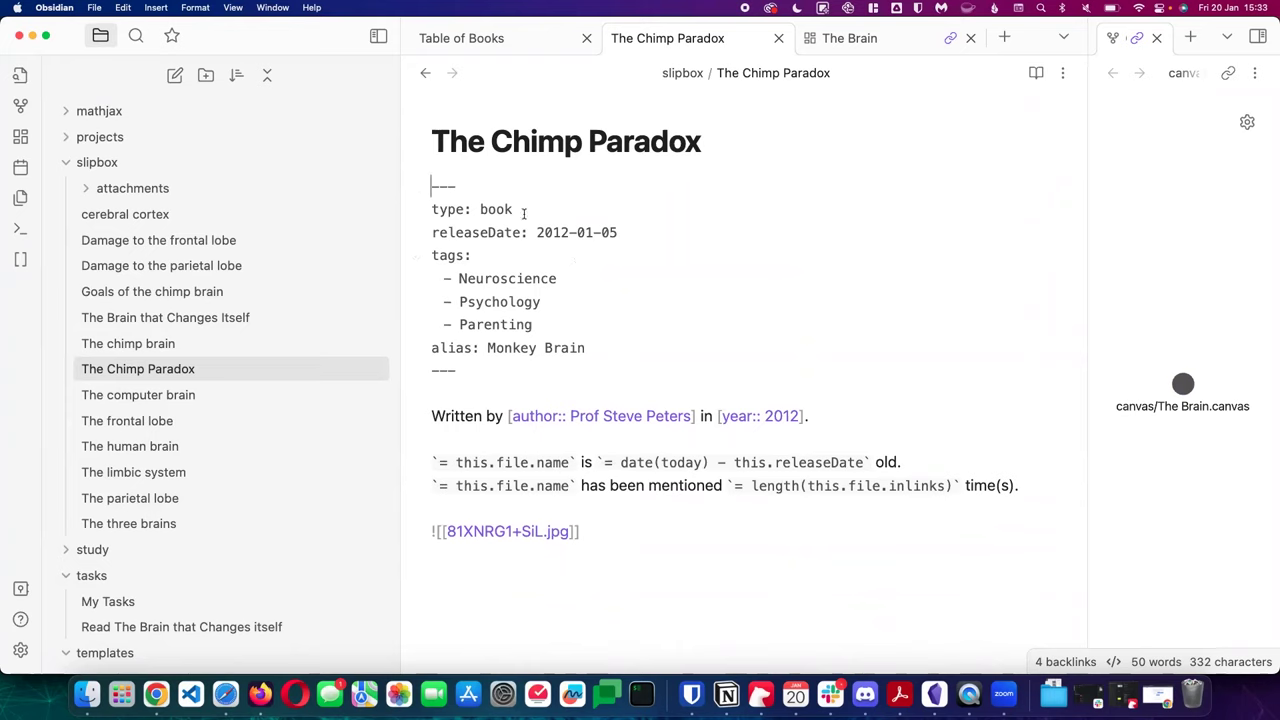
Look over the front matter of The Chimp Paradox note and switch the note to reading view
double_click(434, 188)
click(521, 231)
click(553, 219)
click(500, 260)
click(1034, 76)
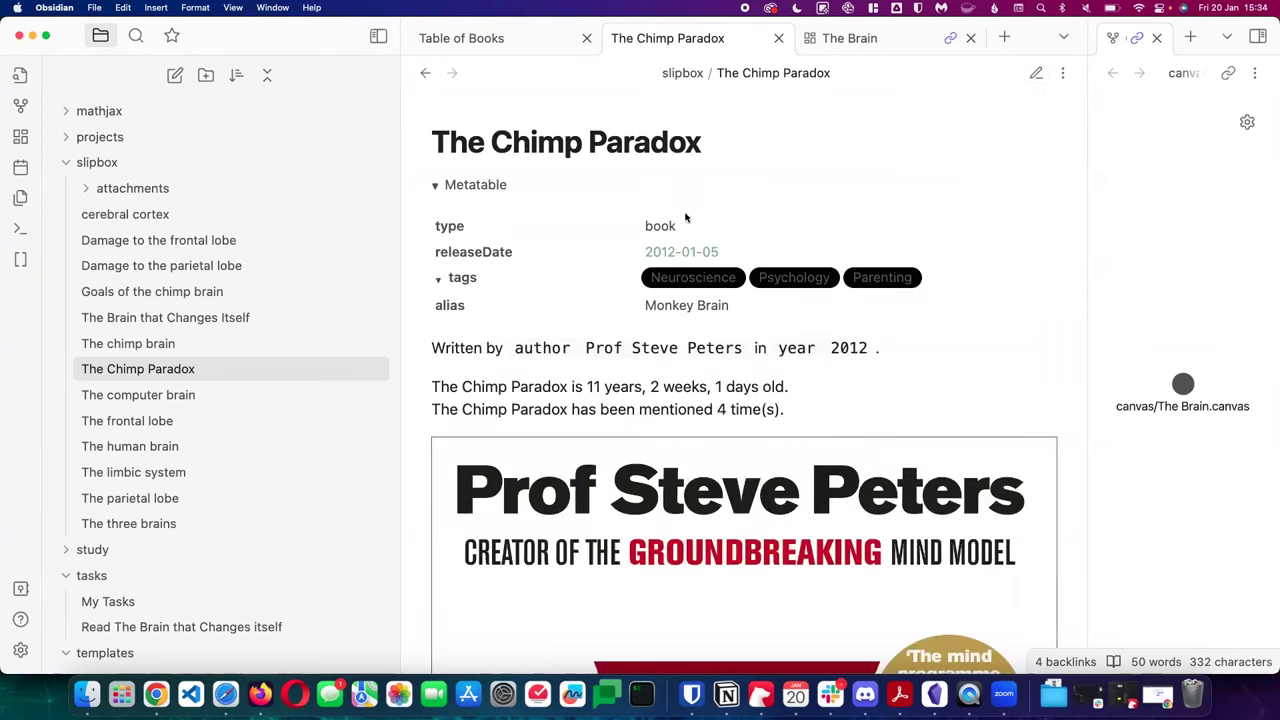
Toggle the note's Metatable section, look through the rendered text and book cover, and return to editing view
click(436, 187)
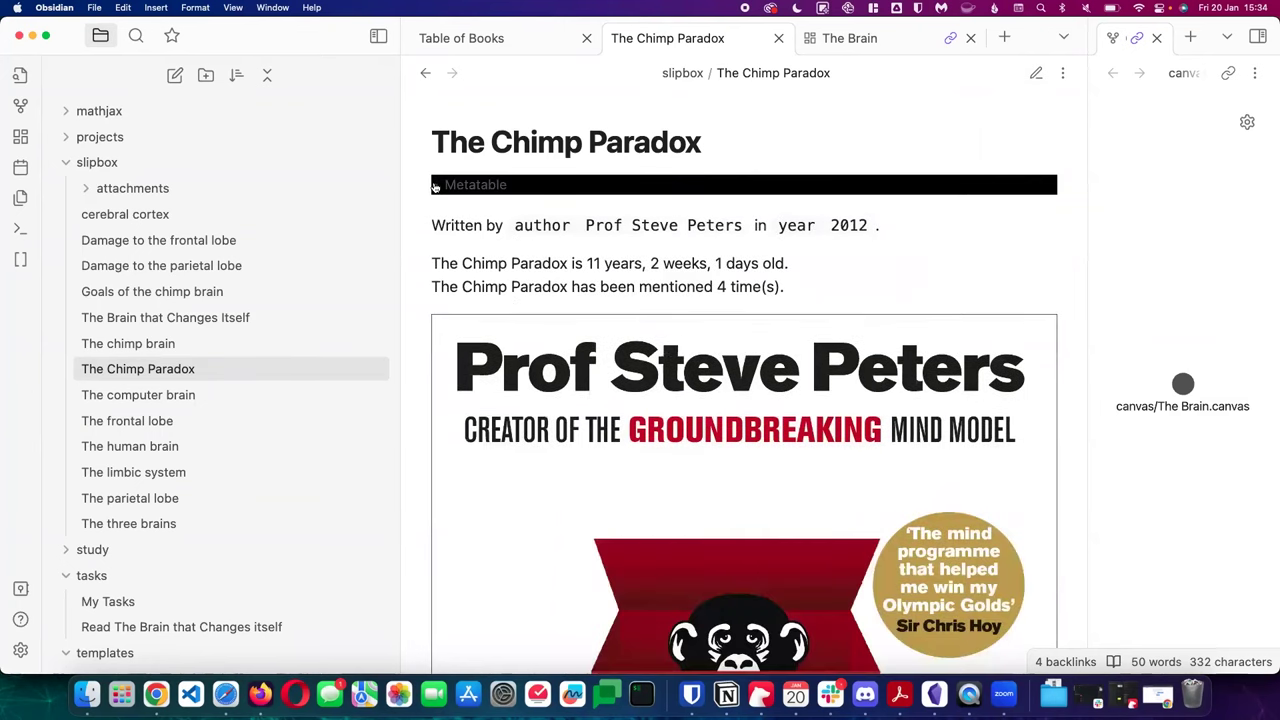
click(435, 187)
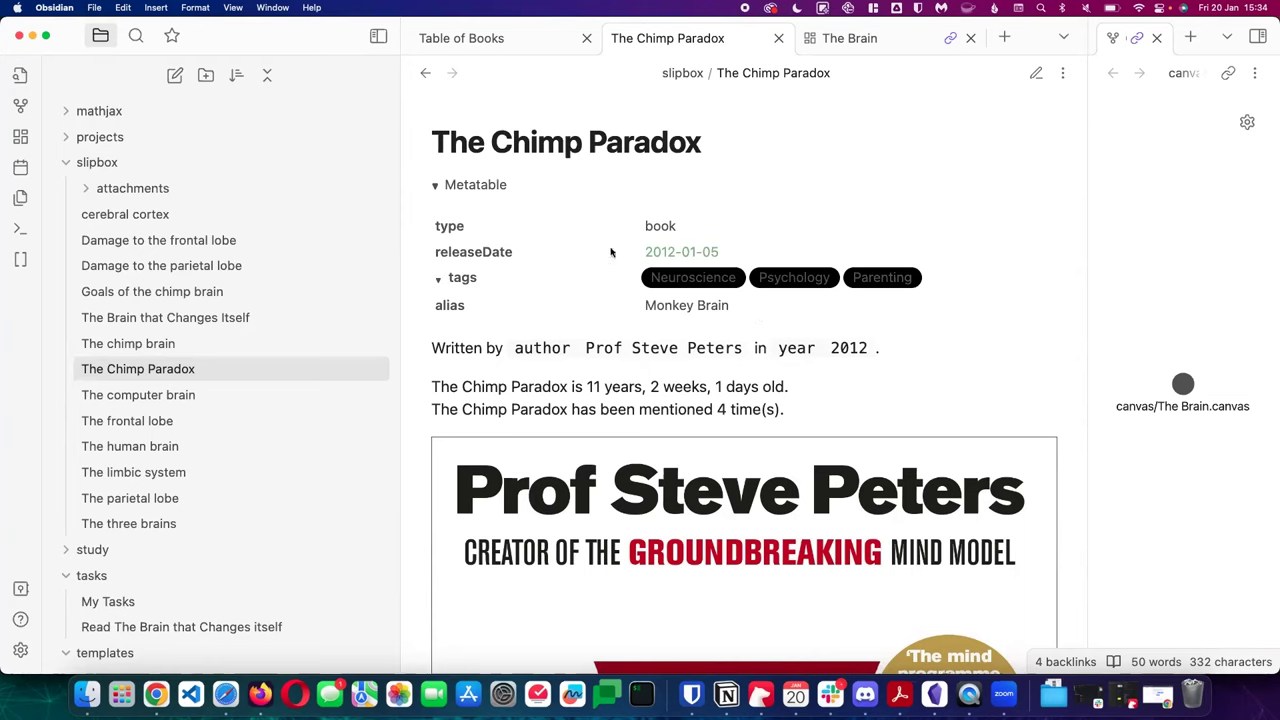
click(434, 187)
scroll(740, 410, down, 1)
scroll(740, 410, down, 1)
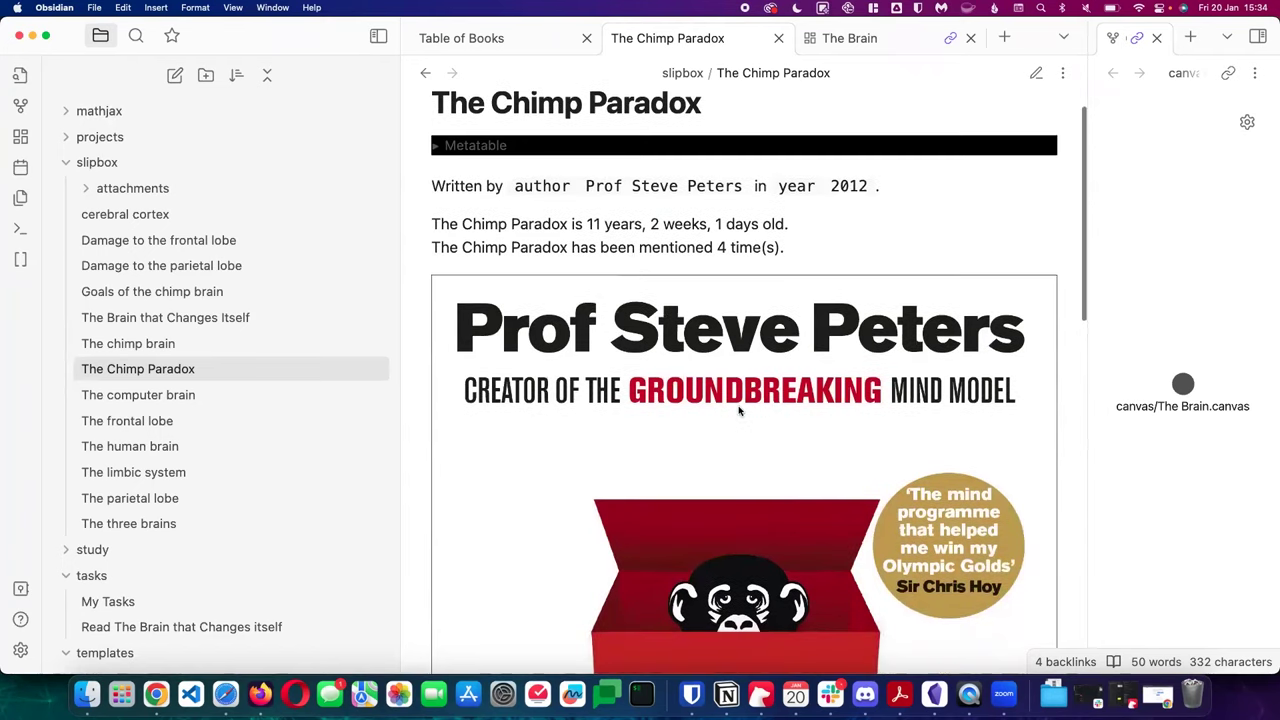
scroll(740, 410, down, 2)
scroll(740, 410, up, 2)
scroll(740, 410, down, 1)
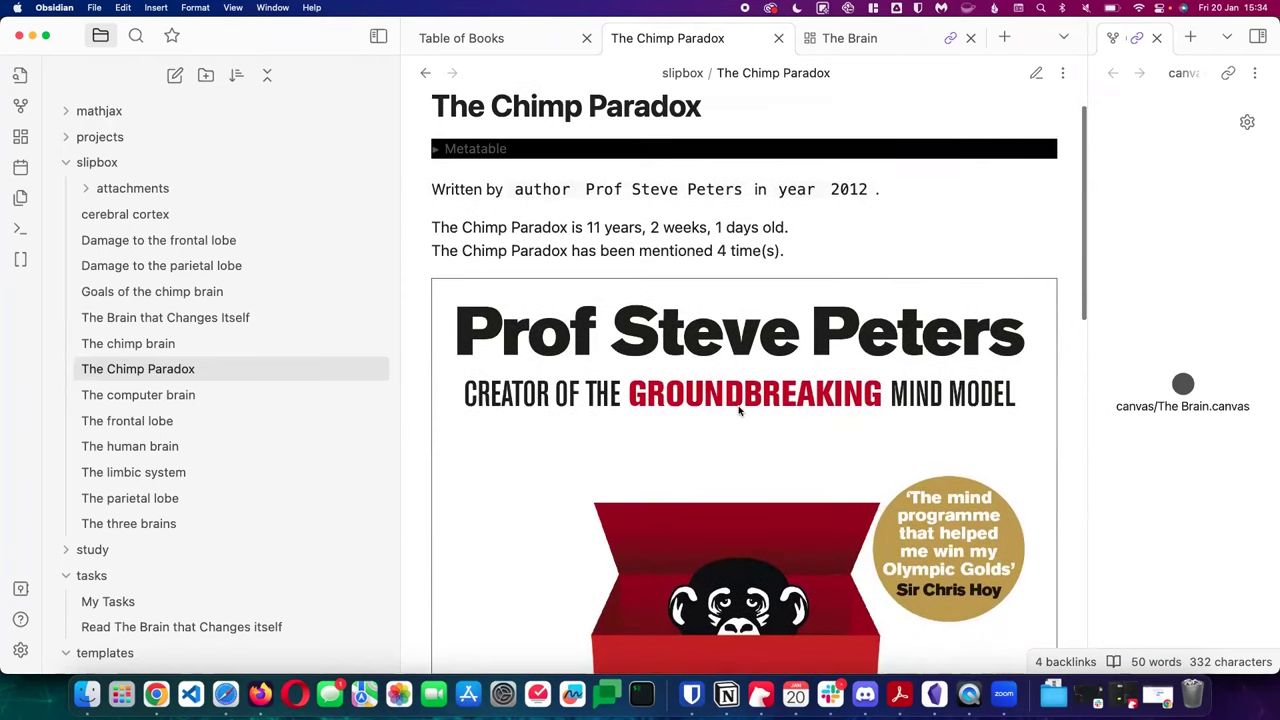
scroll(740, 410, down, 10)
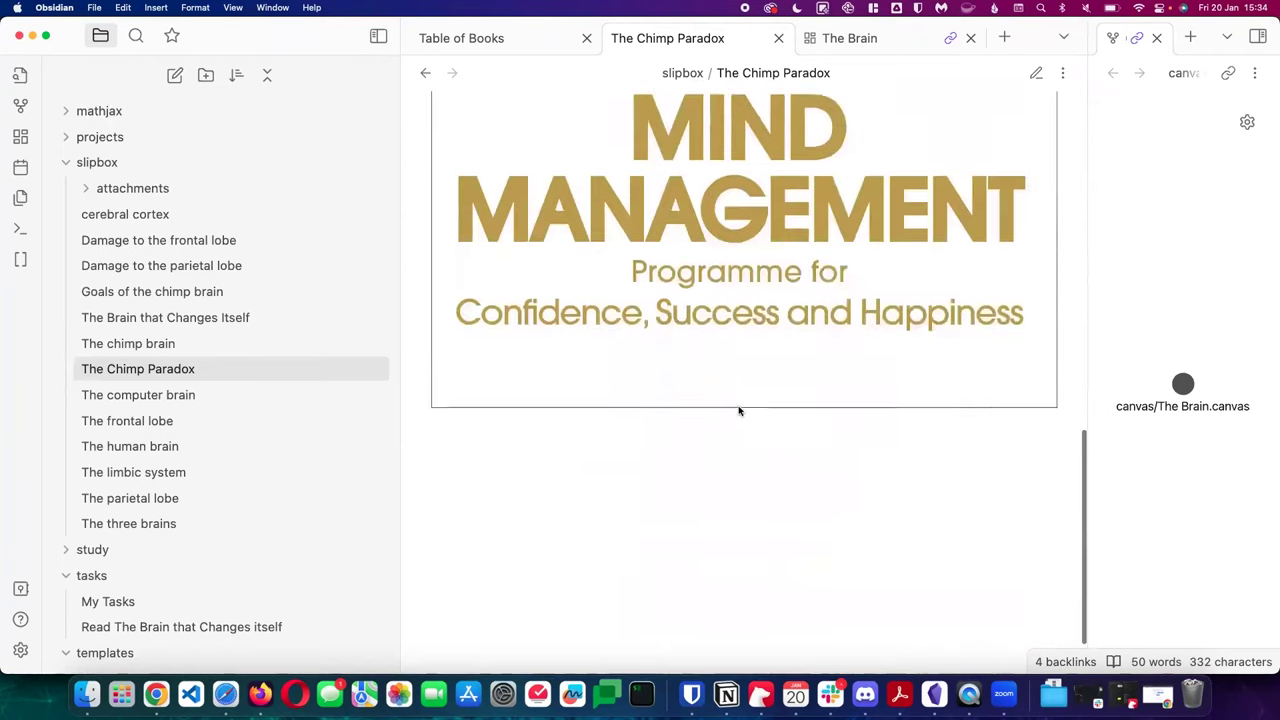
scroll(740, 410, up, 12)
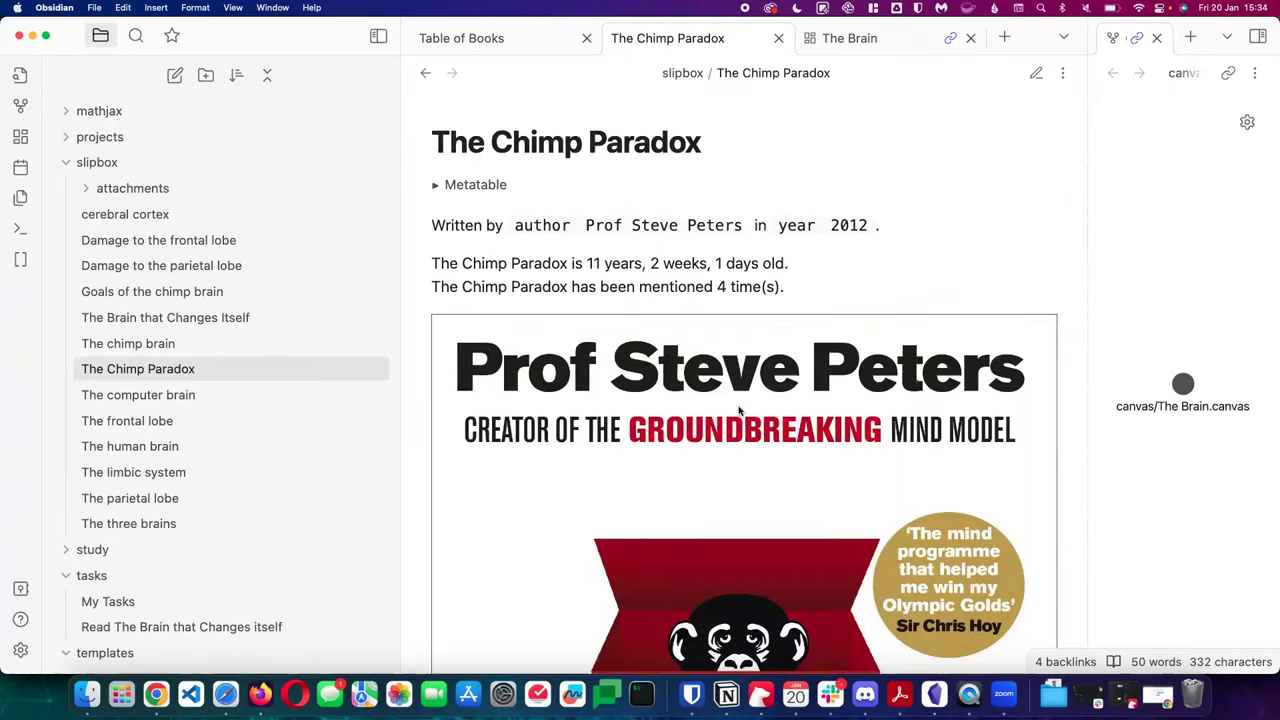
click(1037, 74)
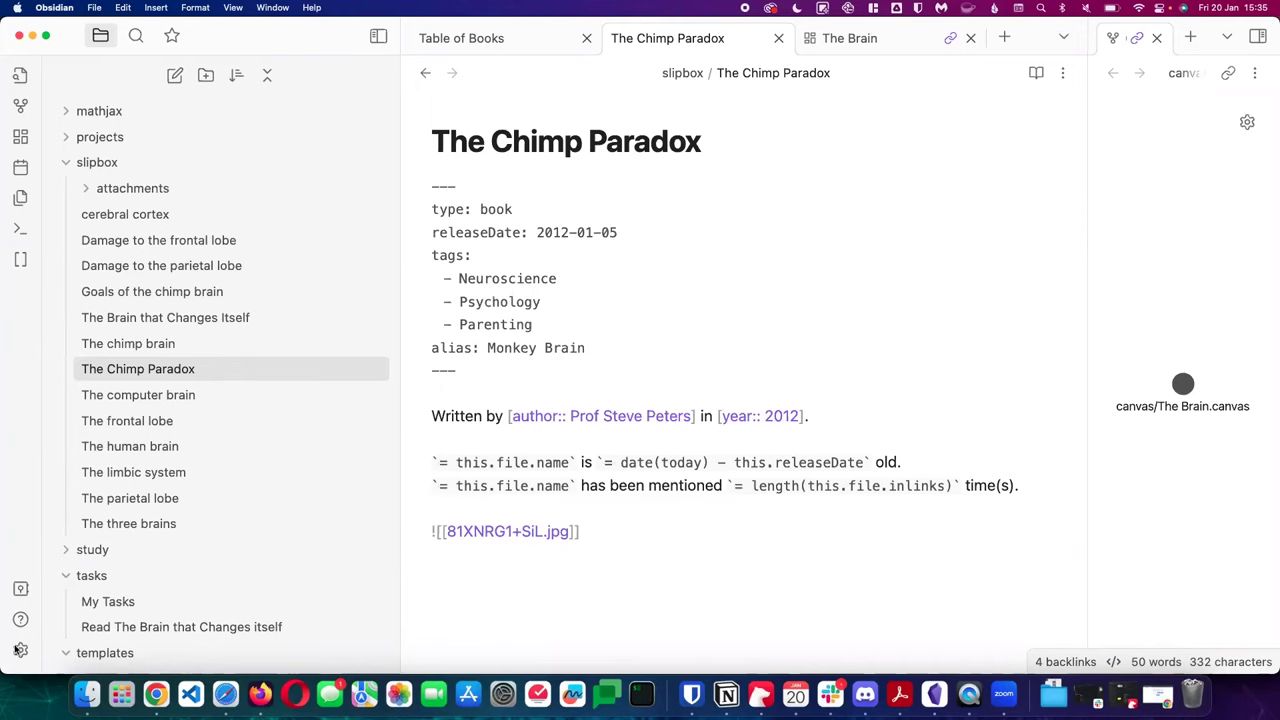
Open the community plugins settings and look over the installed plugins down to Metatable
key(super+comma)
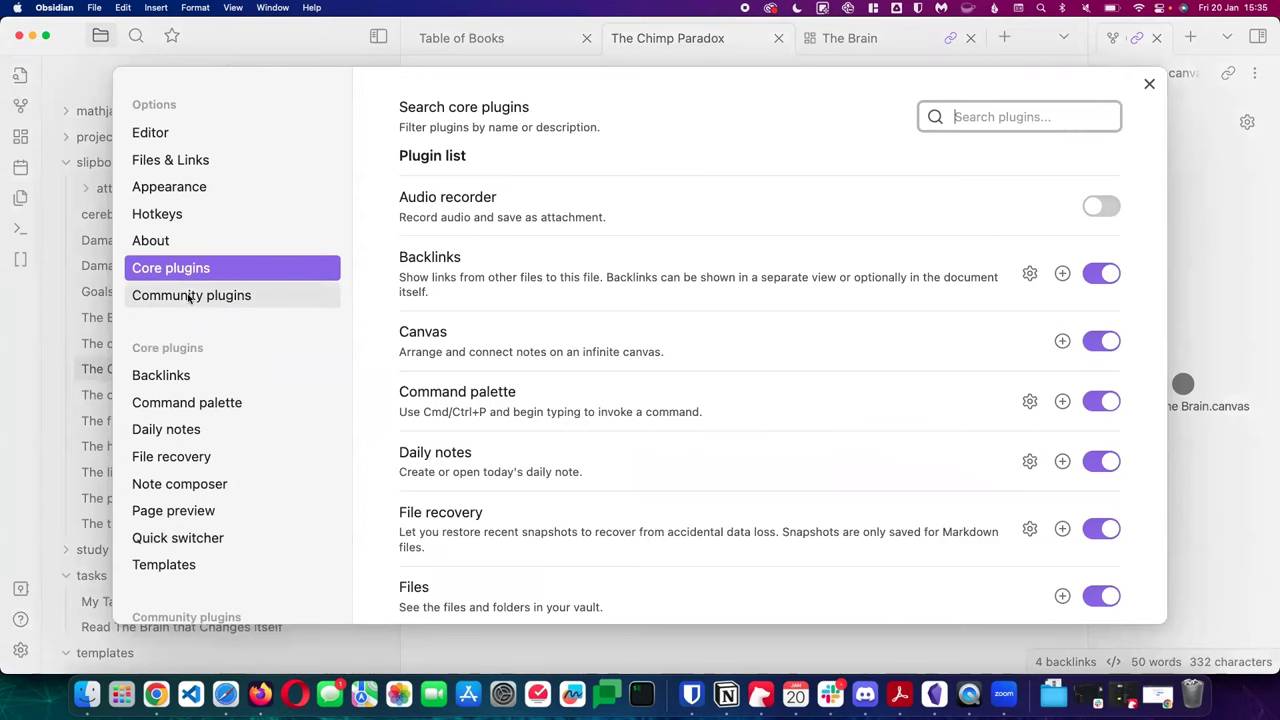
click(188, 297)
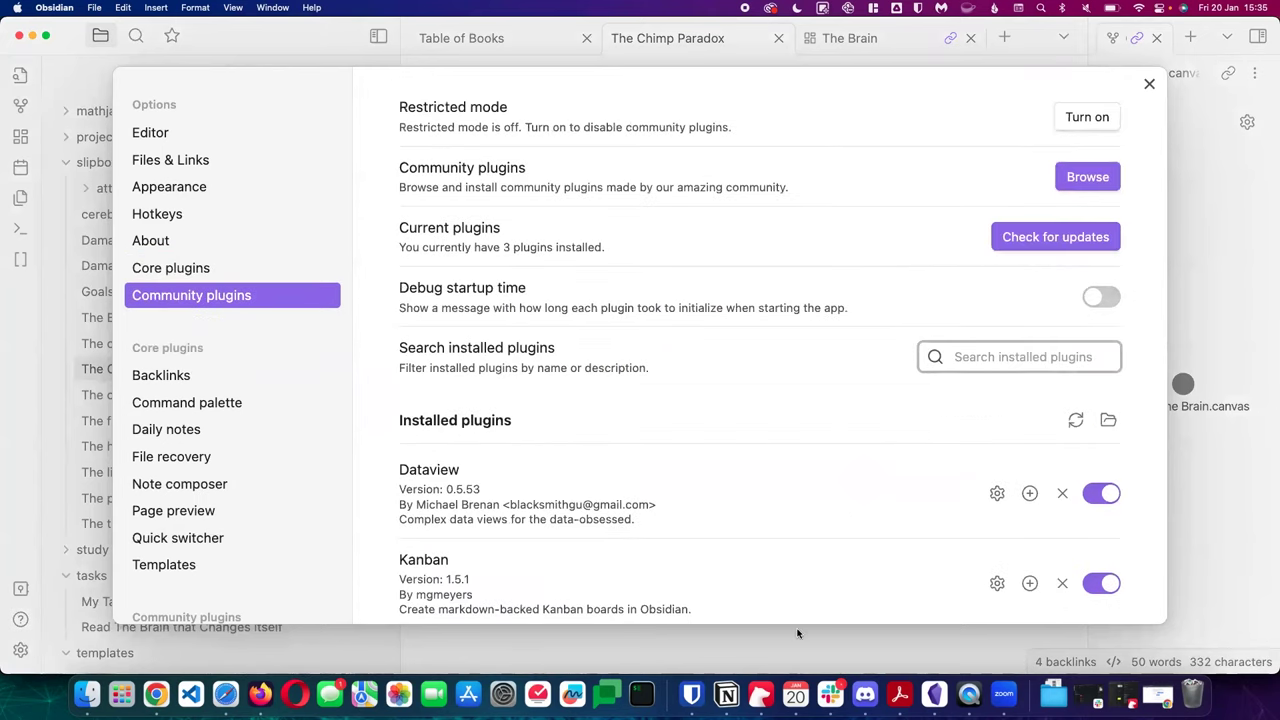
scroll(780, 440, down, 3)
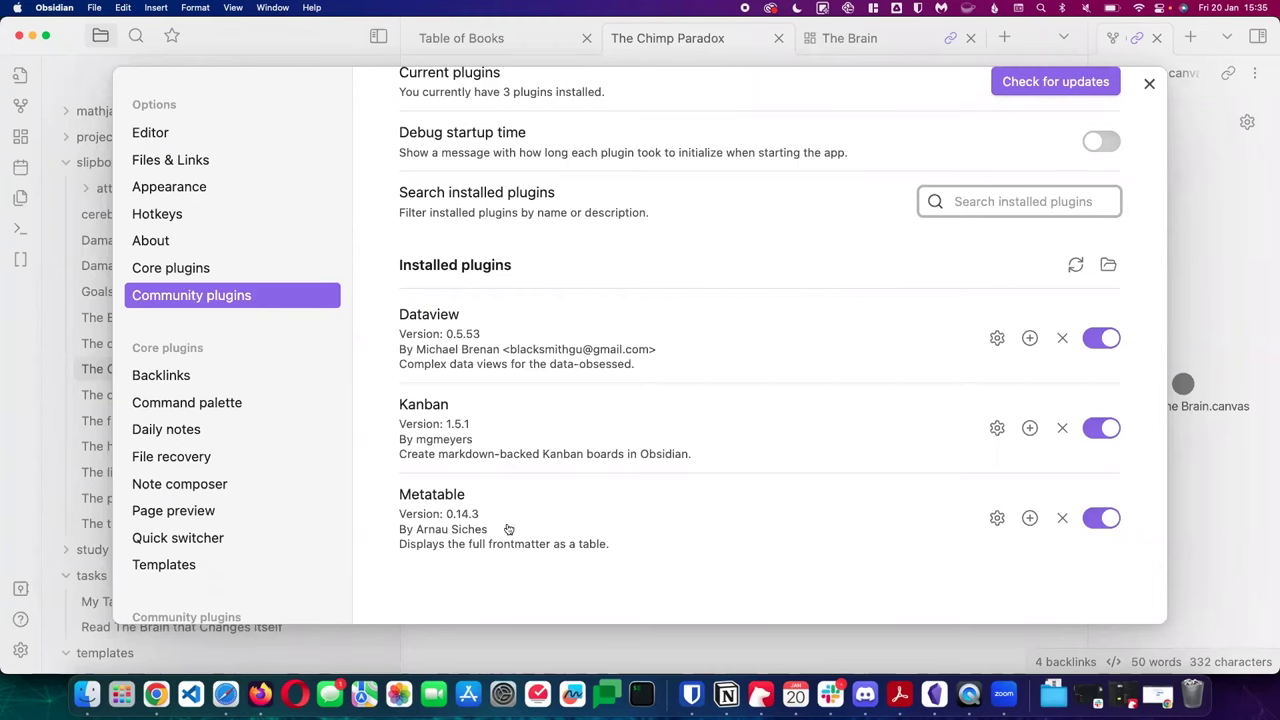
Browse the community plugins catalogue, look over the most popular plugins, and close the settings
scroll(893, 327, up, 3)
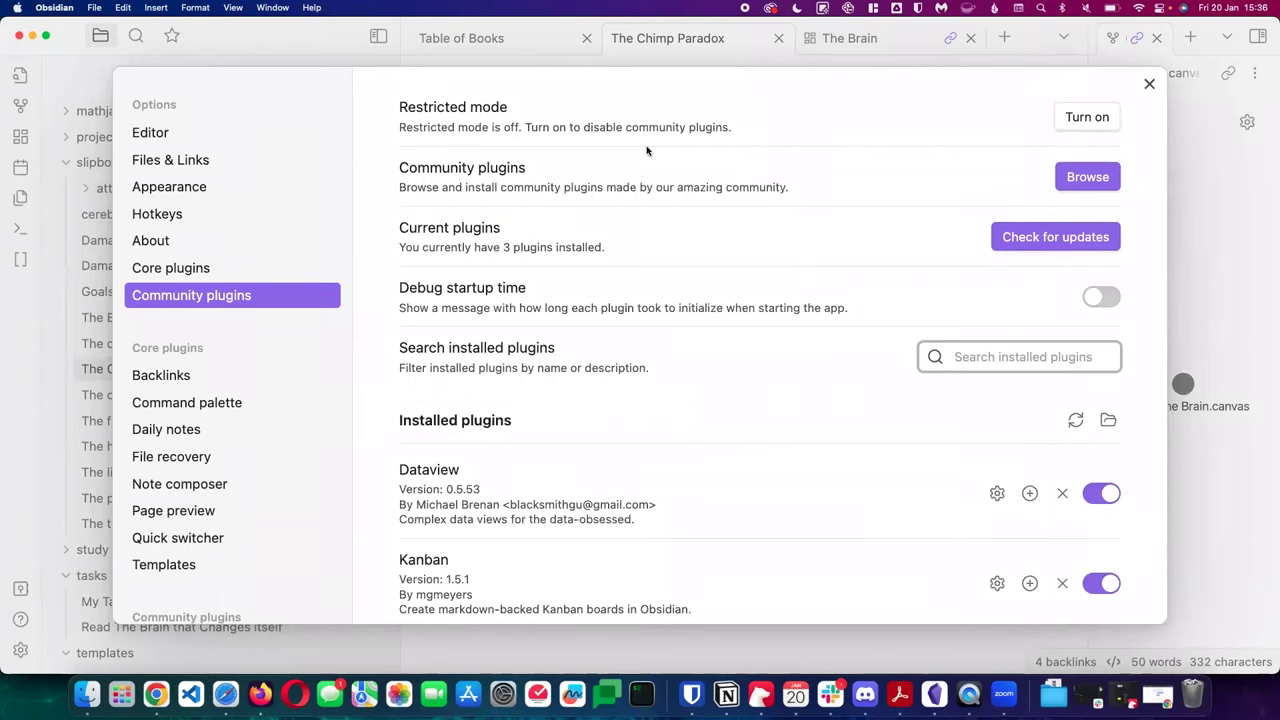
click(1086, 180)
click(230, 100)
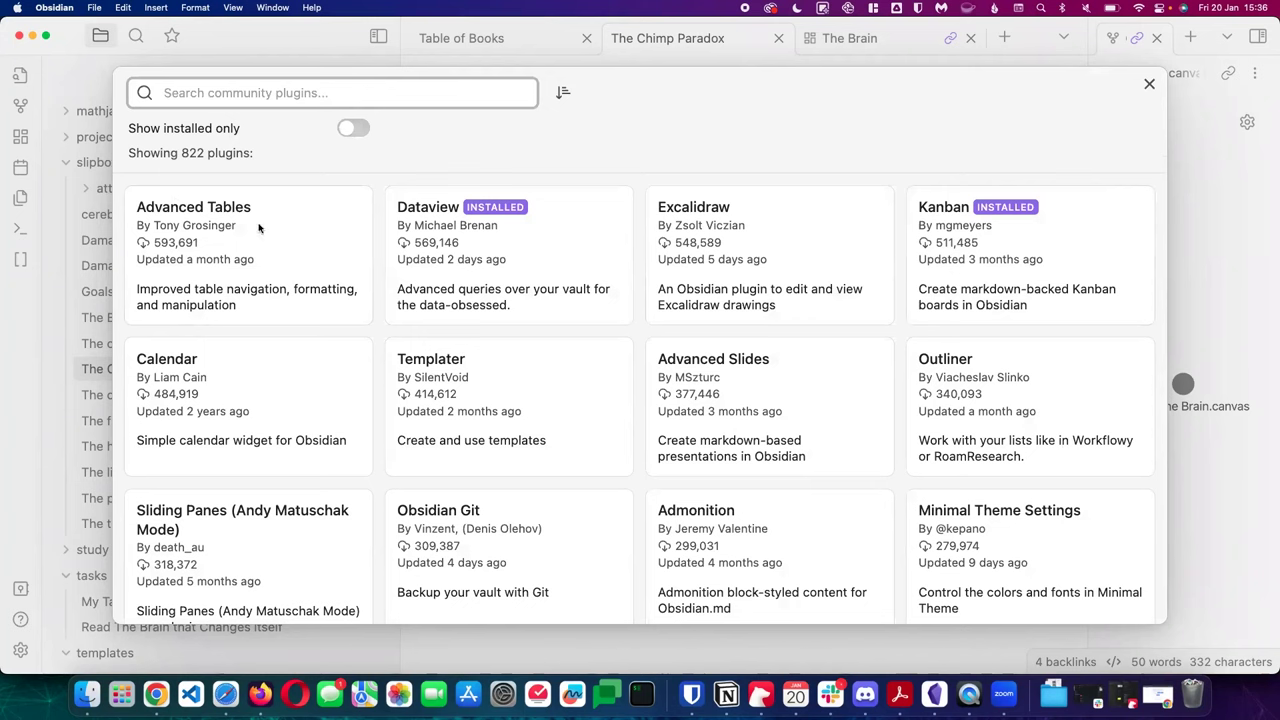
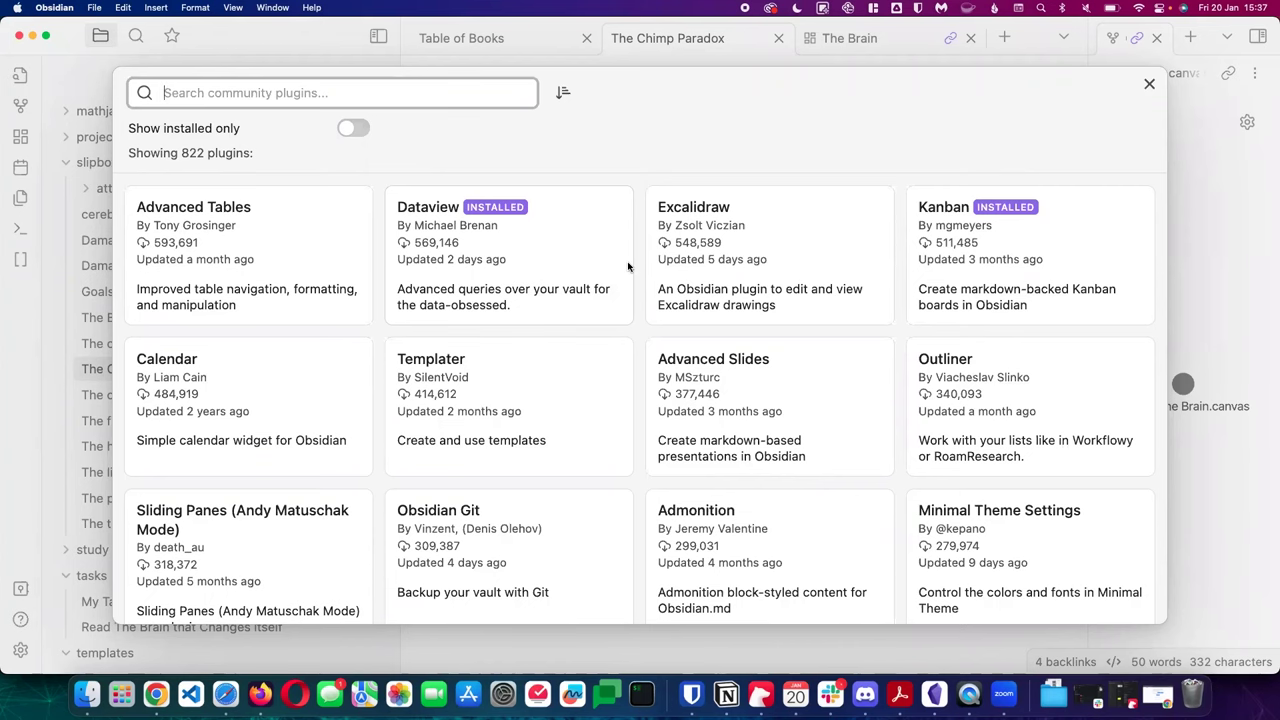
scroll(638, 440, down, 15)
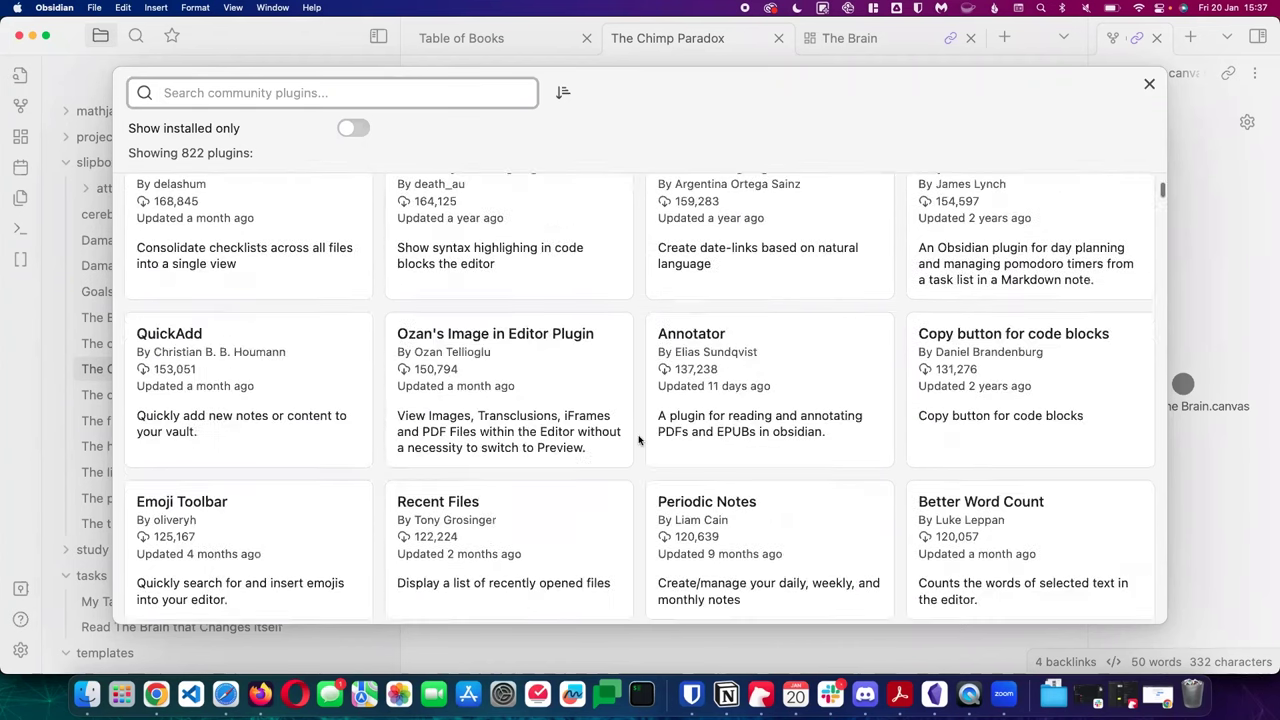
scroll(638, 440, up, 15)
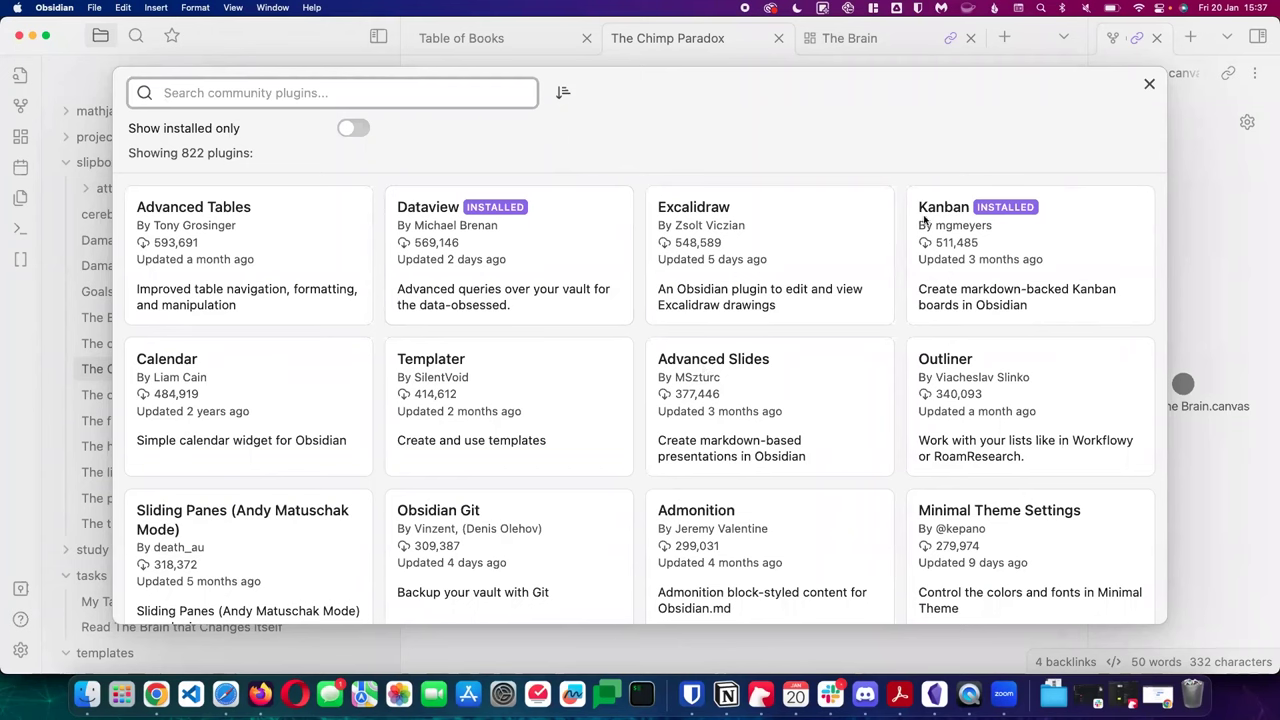
click(1097, 101)
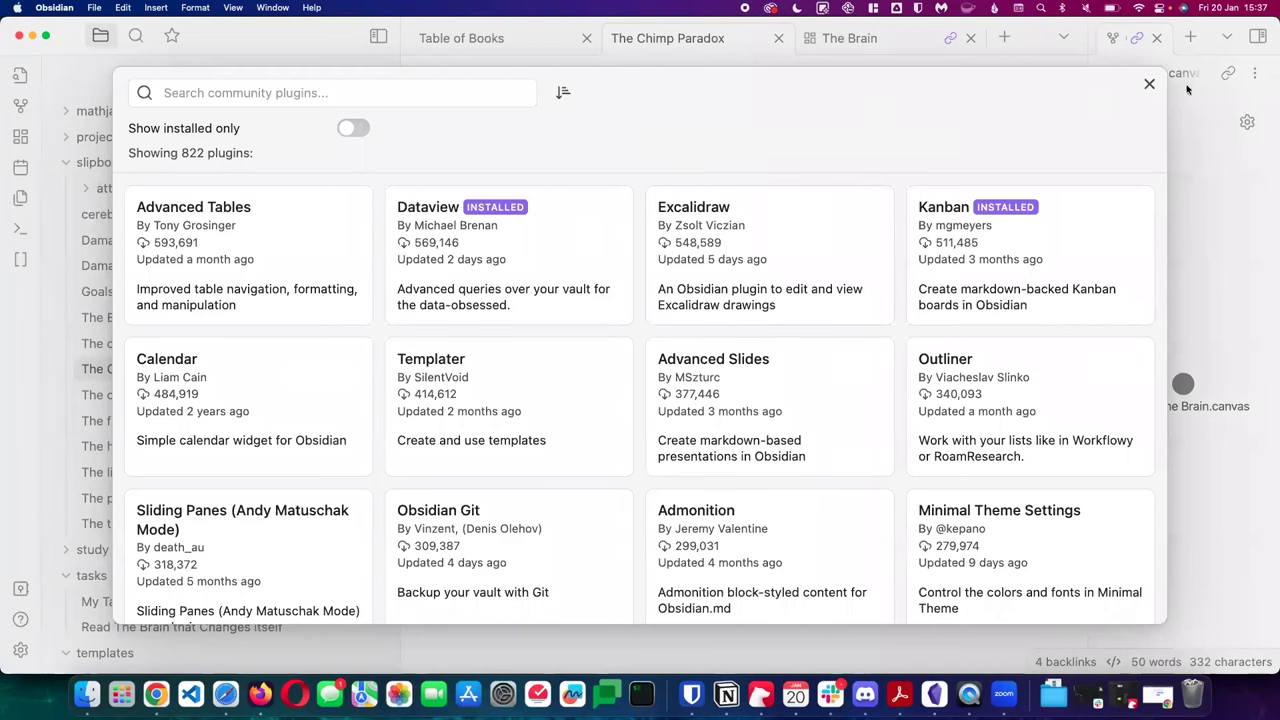
click(1149, 84)
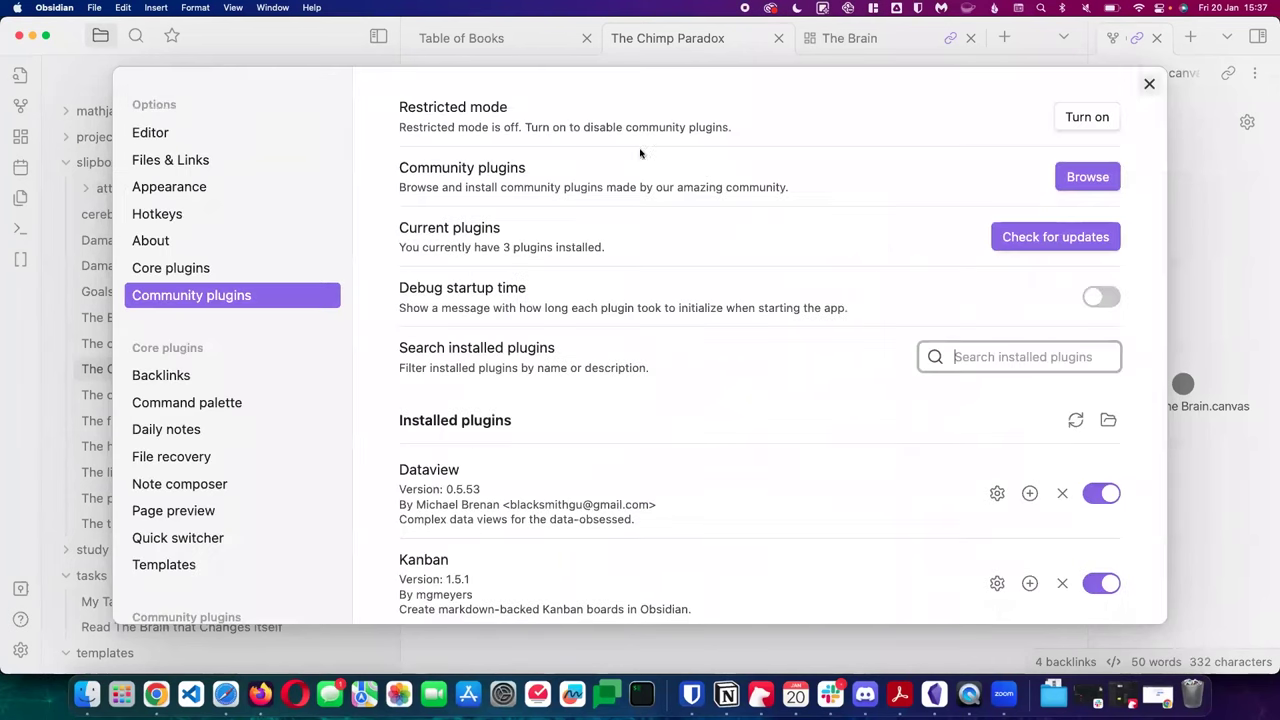
click(1149, 84)
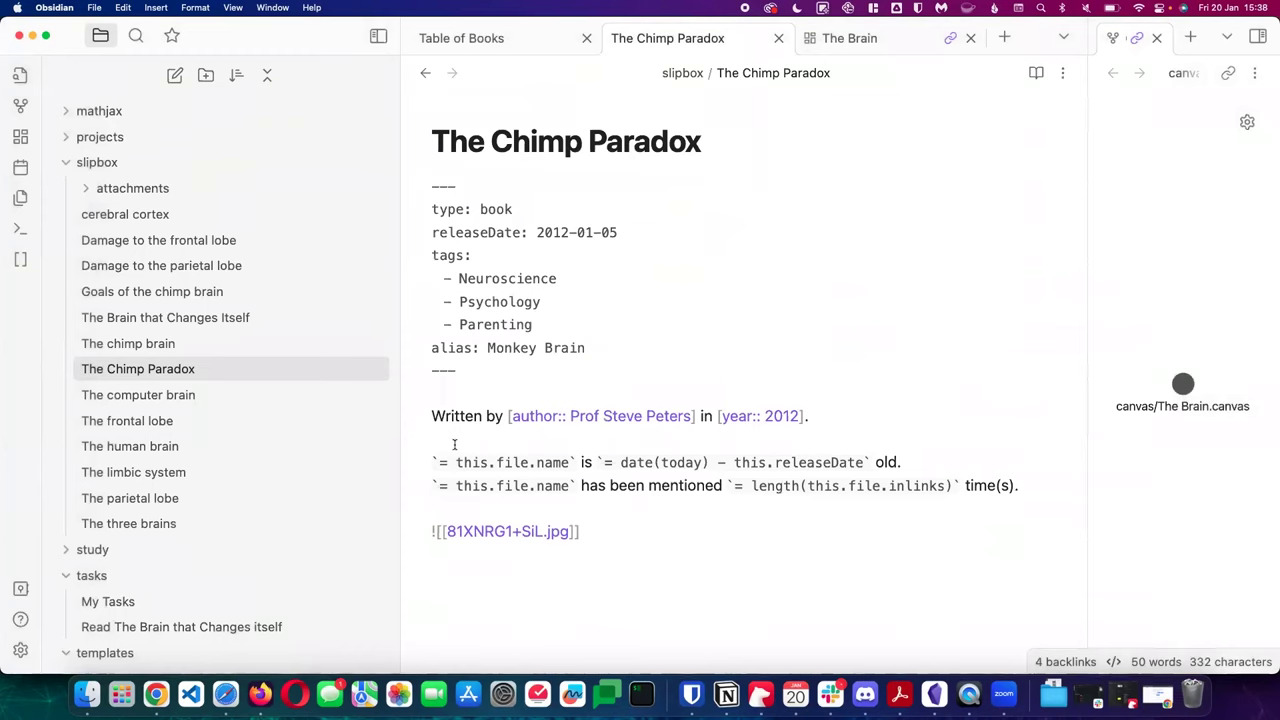
Reopen the community plugins catalogue from the settings and open the Dataview plugin's page
mouse_move(267, 204)
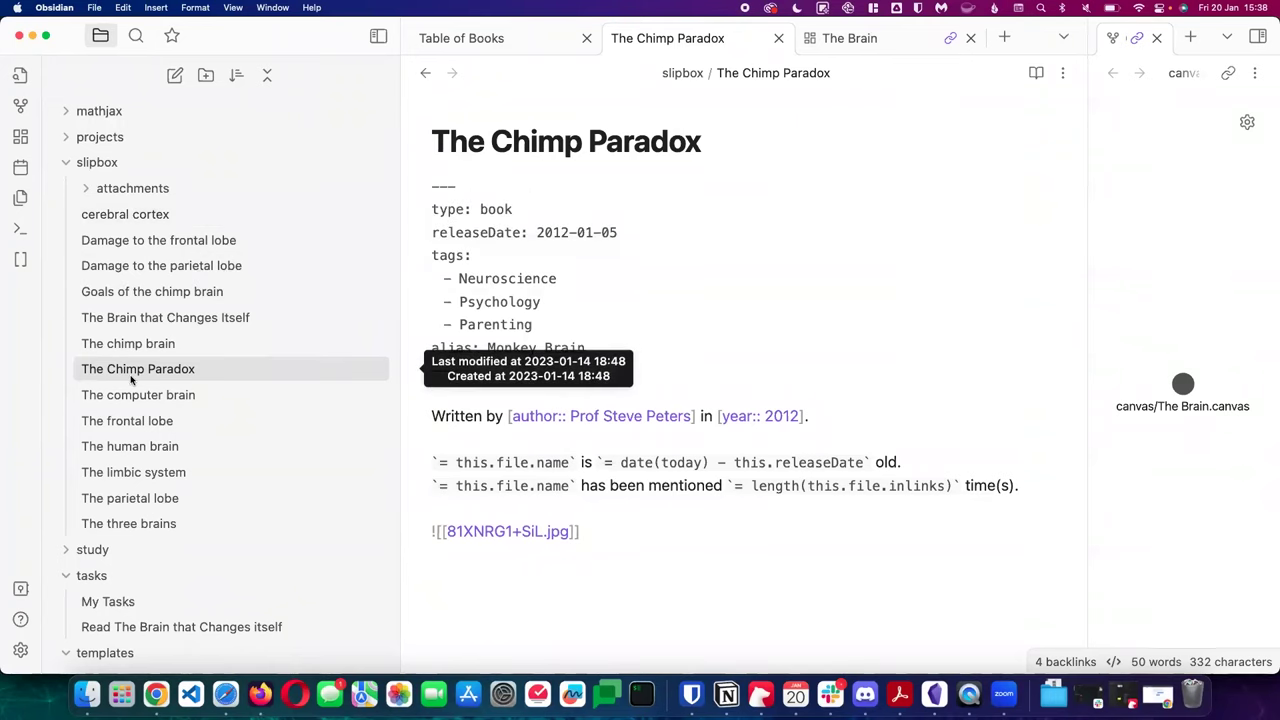
scroll(131, 379, up, 2)
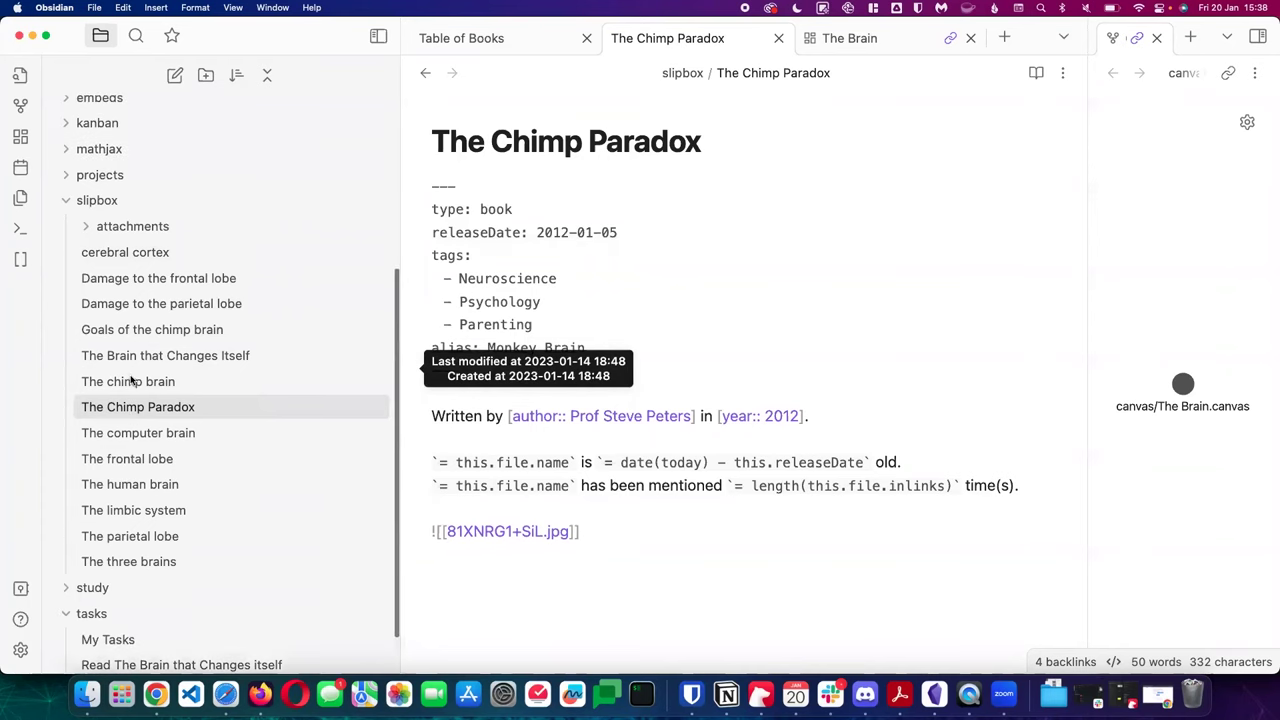
click(20, 650)
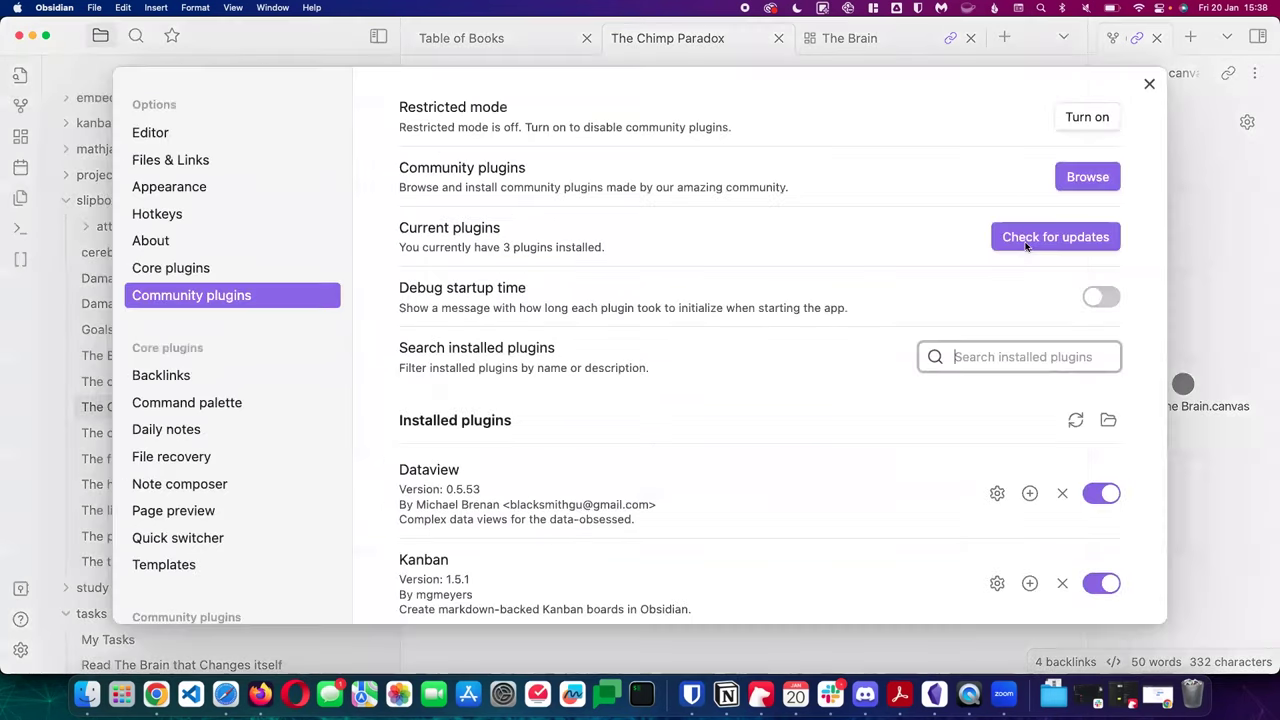
click(1088, 177)
click(470, 232)
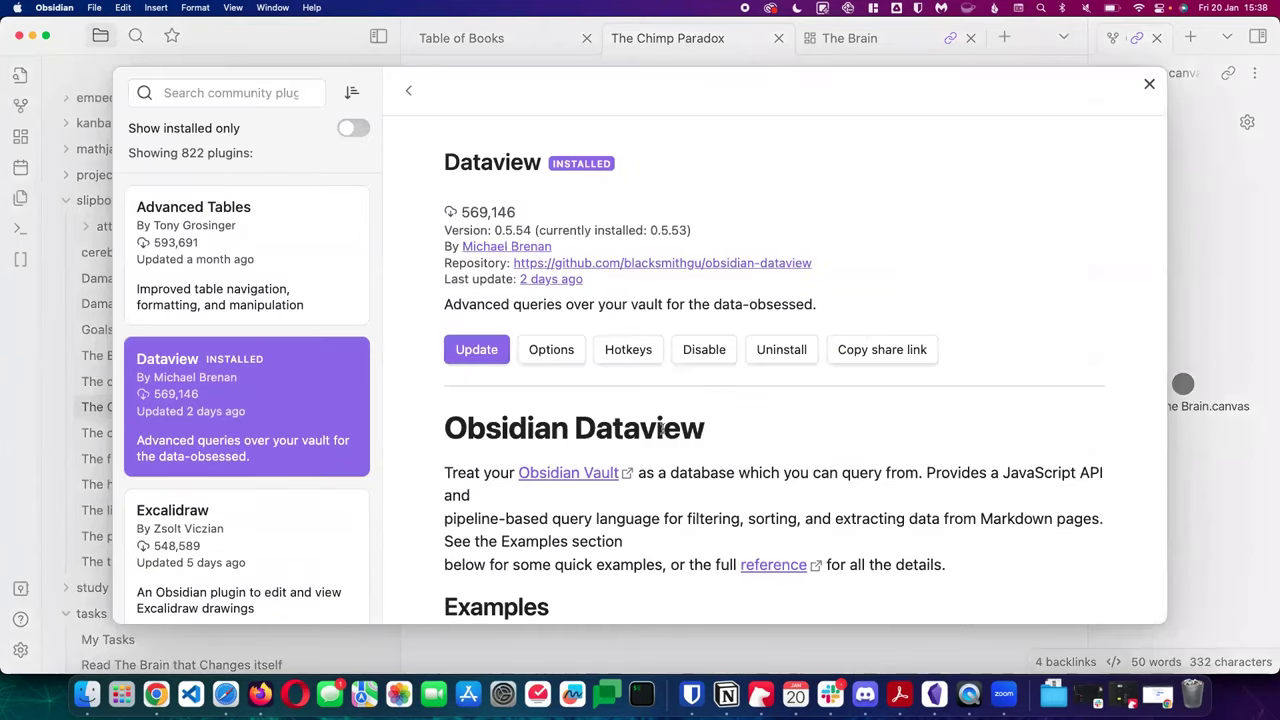
Read through the Dataview page's query examples and its Data and Querying sections, and close the settings
scroll(610, 475, down, 3)
scroll(612, 480, down, 15)
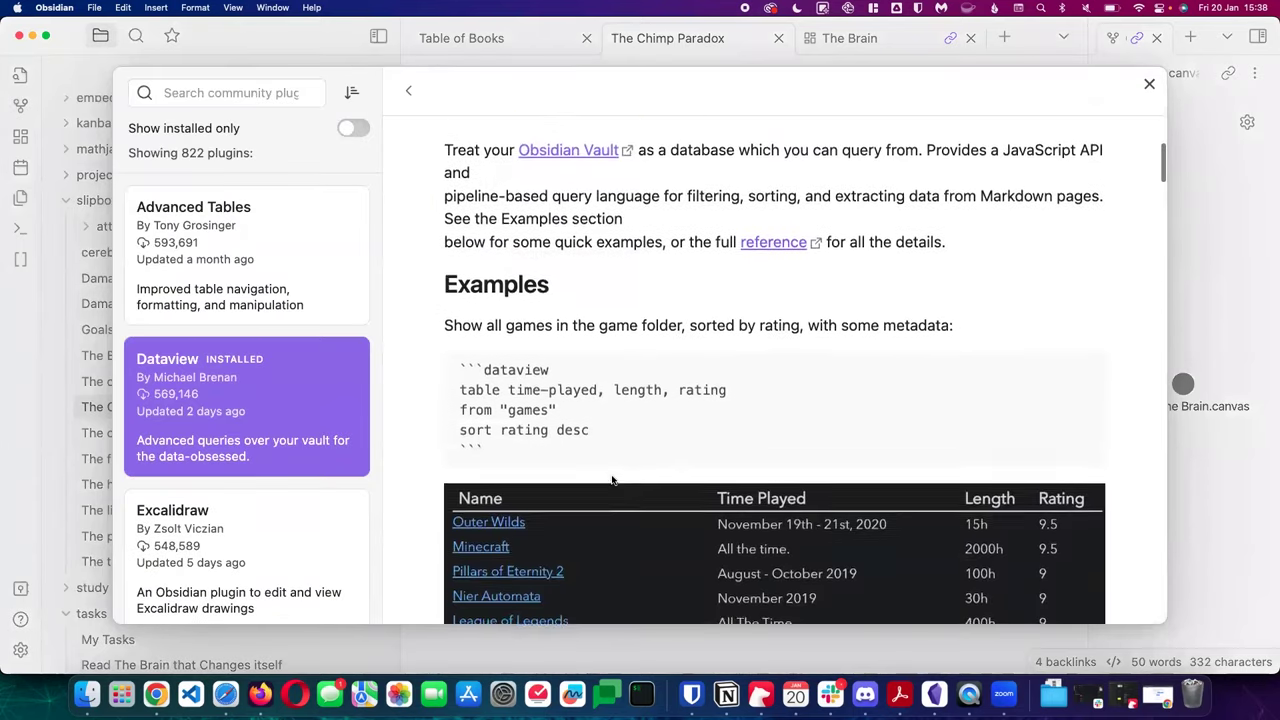
scroll(612, 480, down, 15)
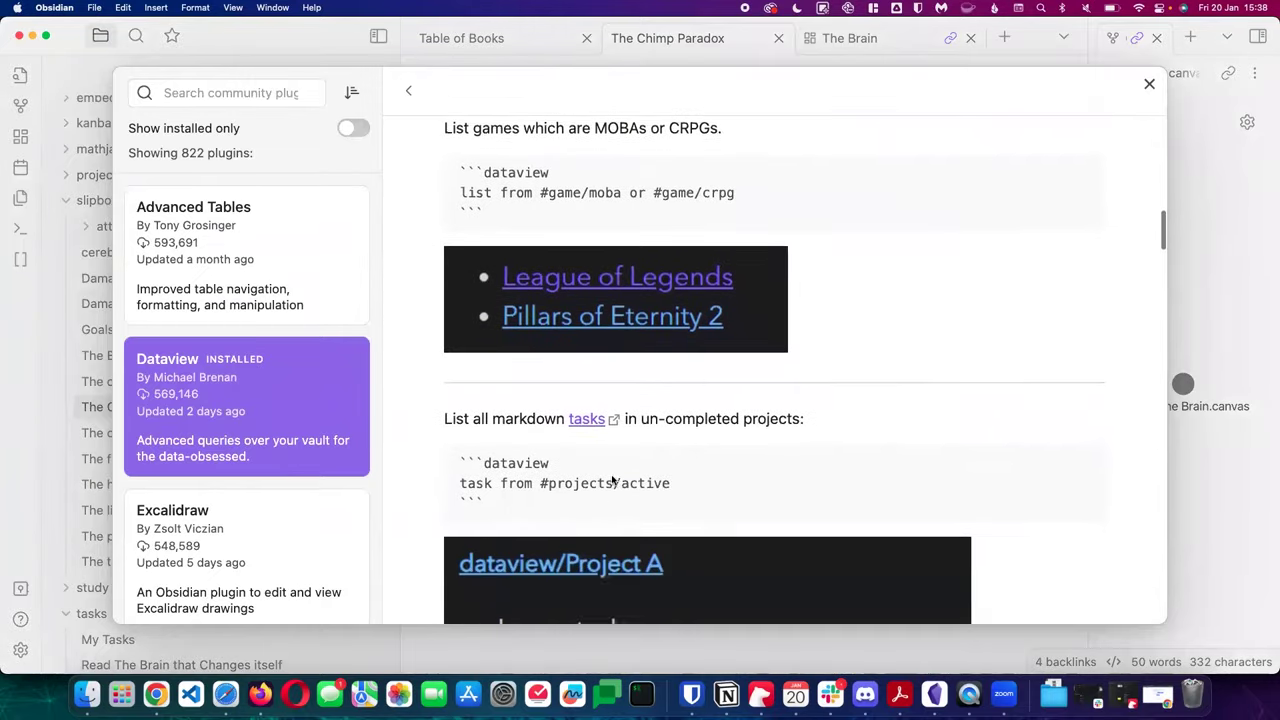
scroll(612, 480, down, 15)
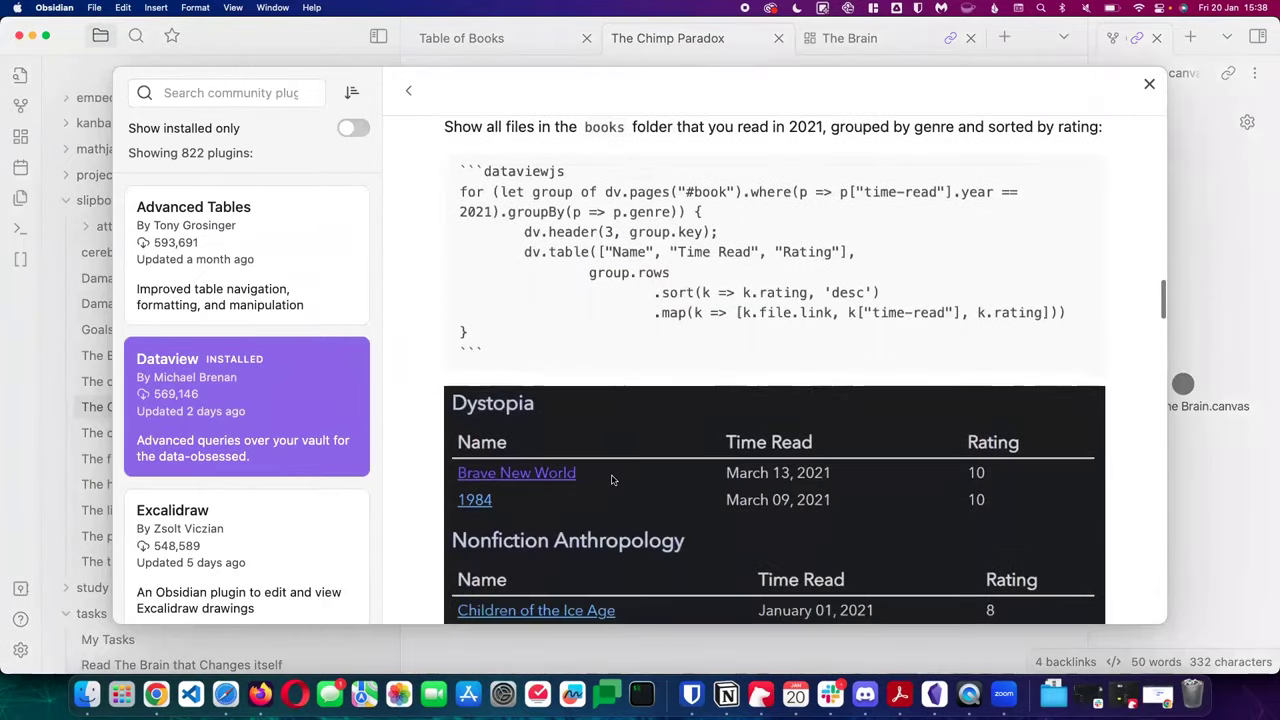
scroll(612, 480, down, 5)
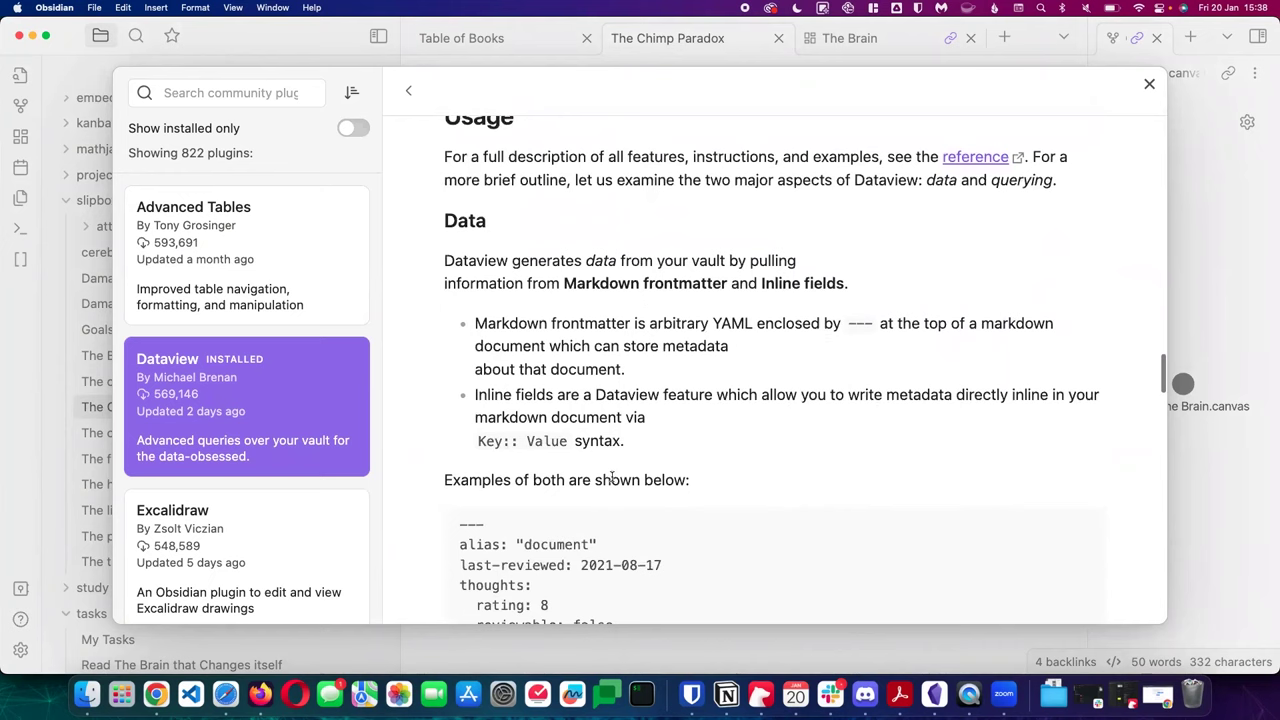
scroll(612, 476, down, 6)
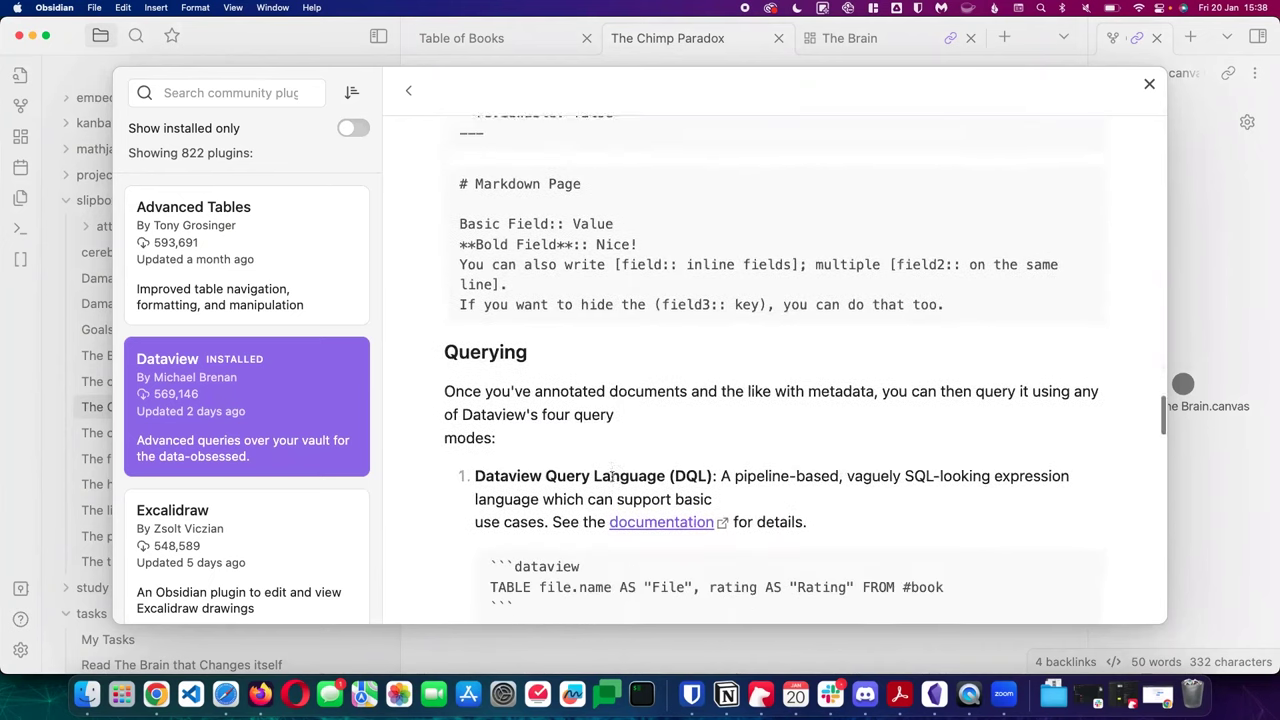
scroll(612, 476, up, 20)
scroll(612, 480, up, 10)
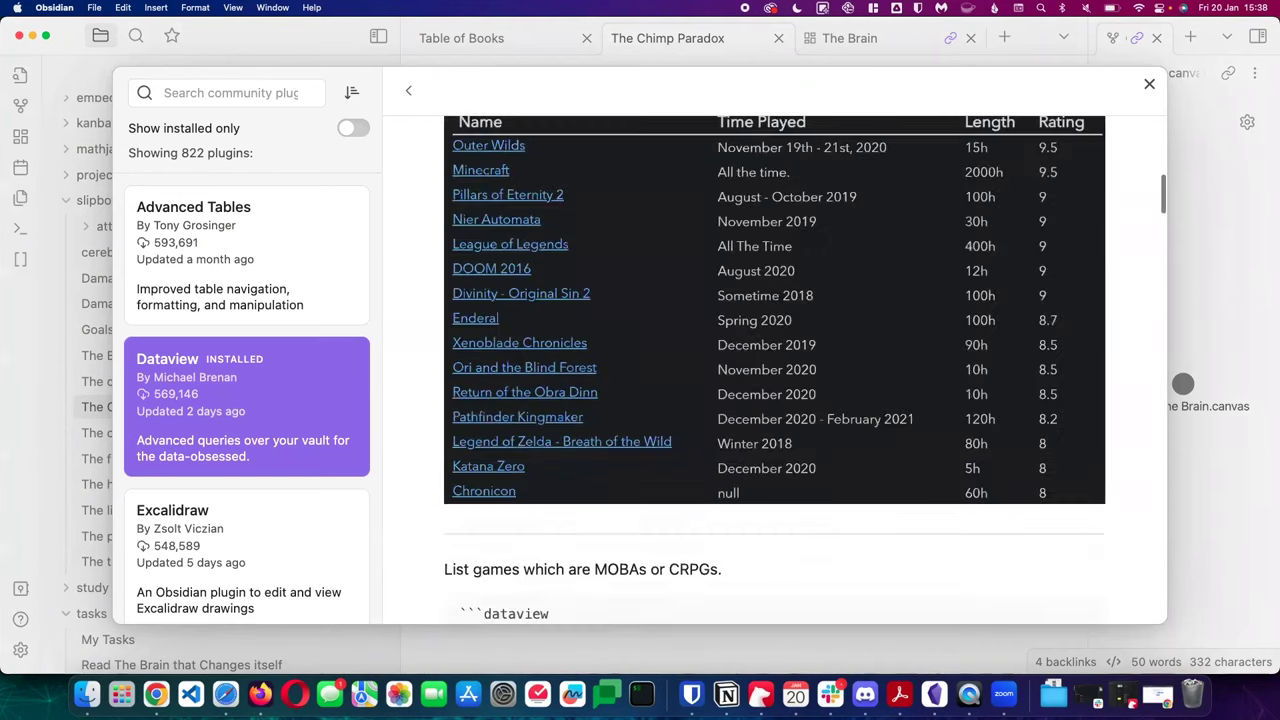
scroll(685, 344, up, 10)
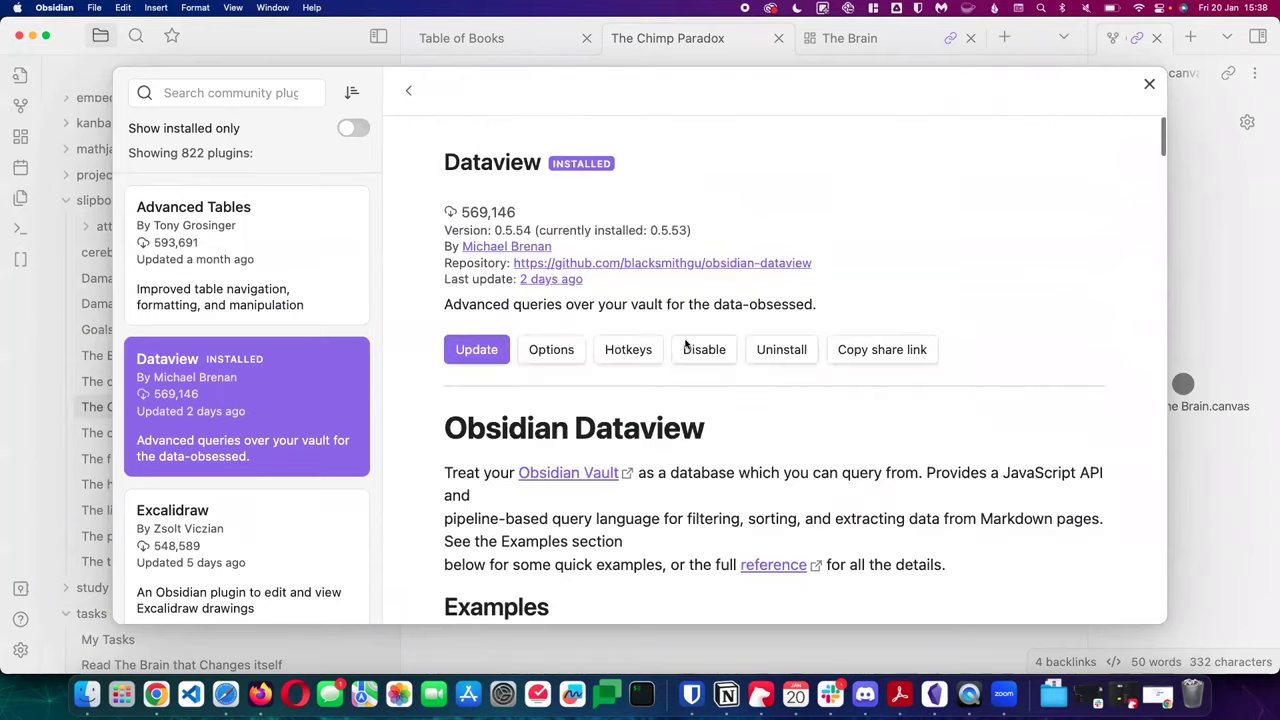
click(1149, 87)
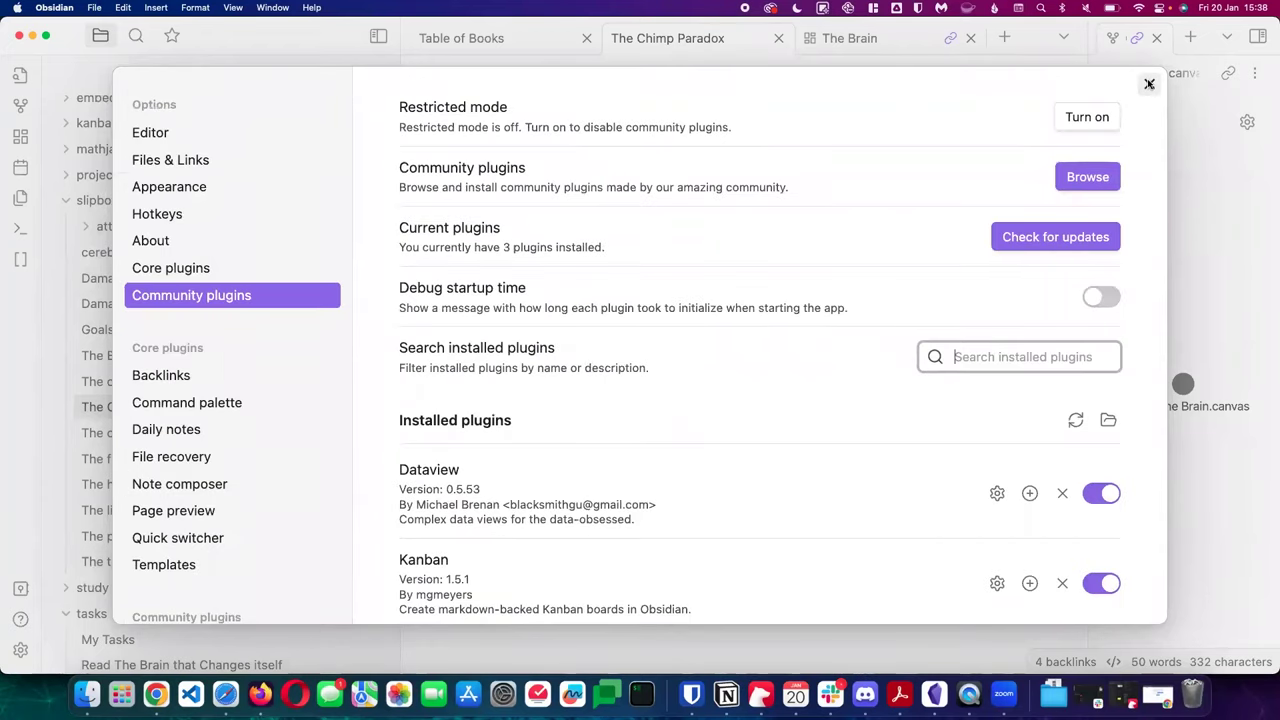
click(1149, 84)
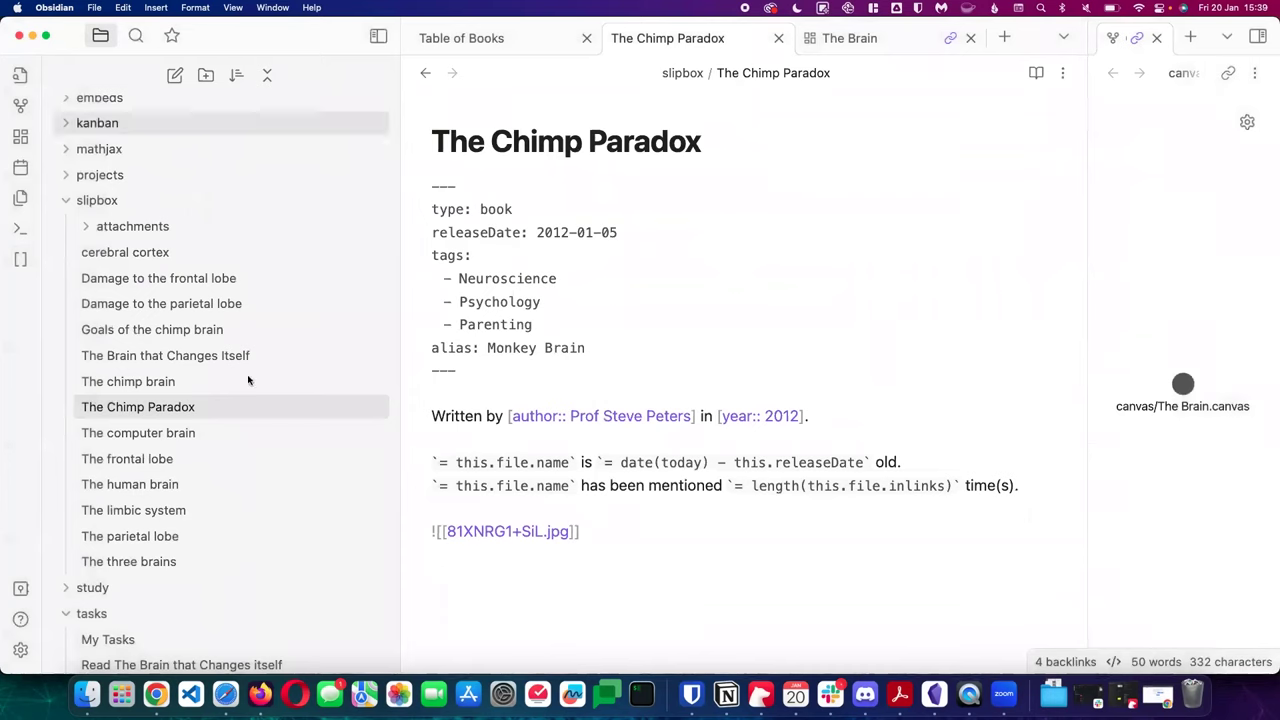
Expand the codeblocks folder and open the Code blocks note
scroll(223, 570, down, 2)
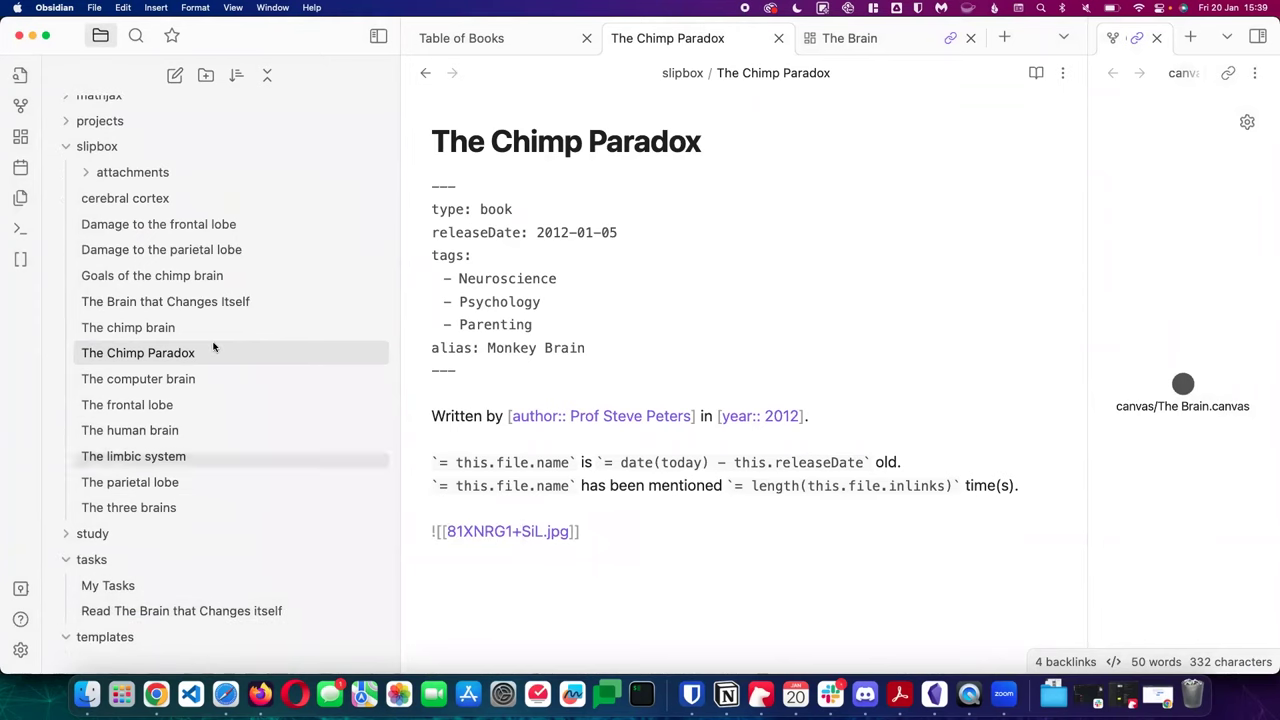
scroll(213, 347, up, 8)
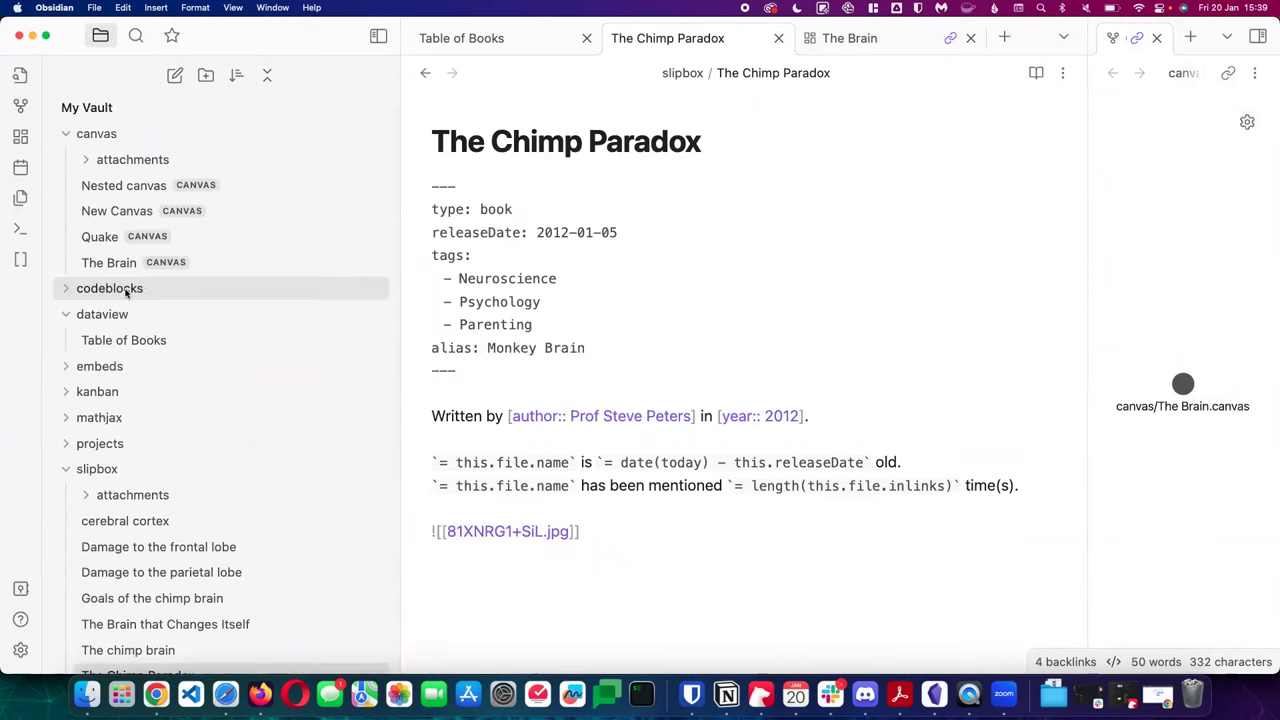
click(126, 290)
click(130, 314)
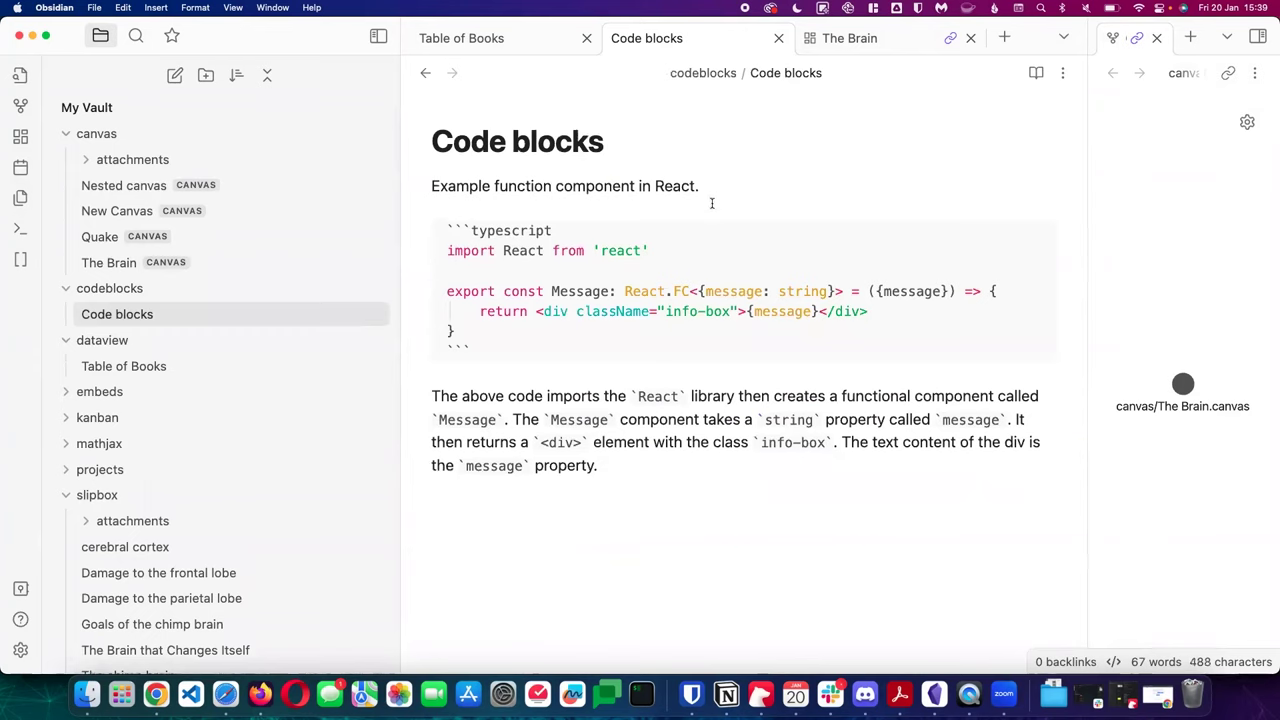
click(450, 230)
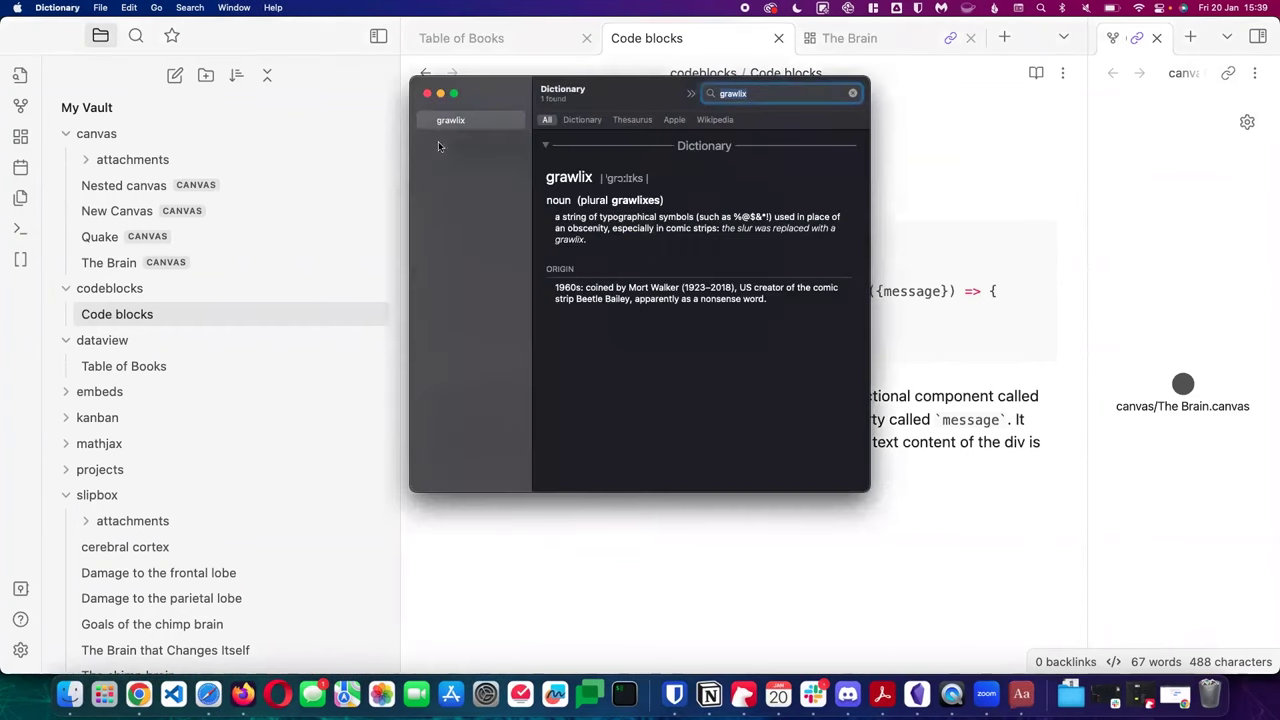
click(453, 93)
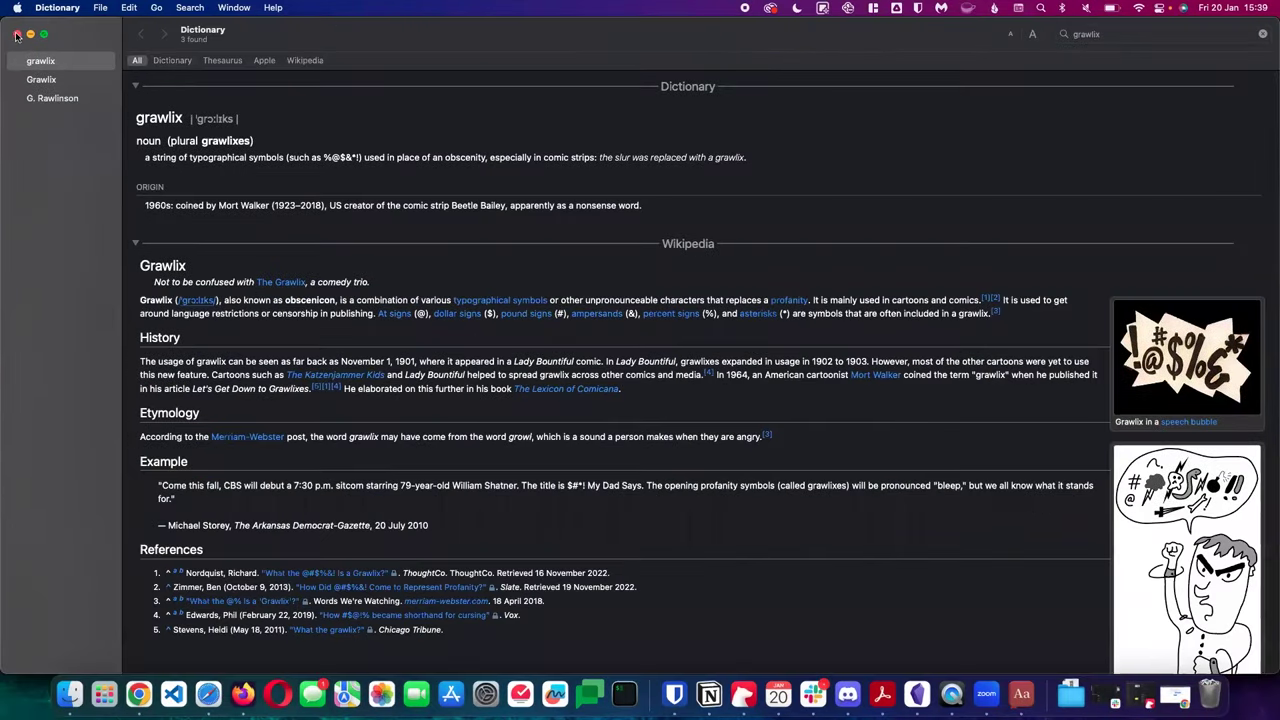
click(17, 34)
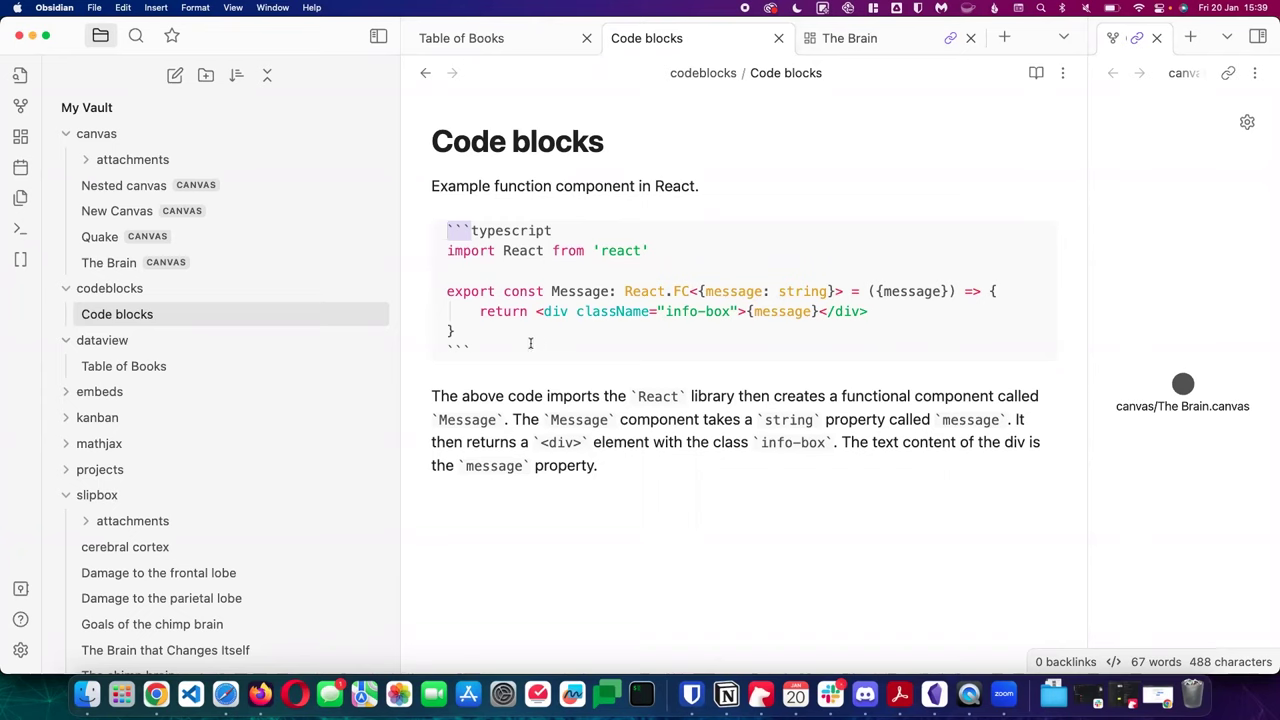
Add a stray character after the code block's closing backticks and remove it again
click(503, 344)
text(d)
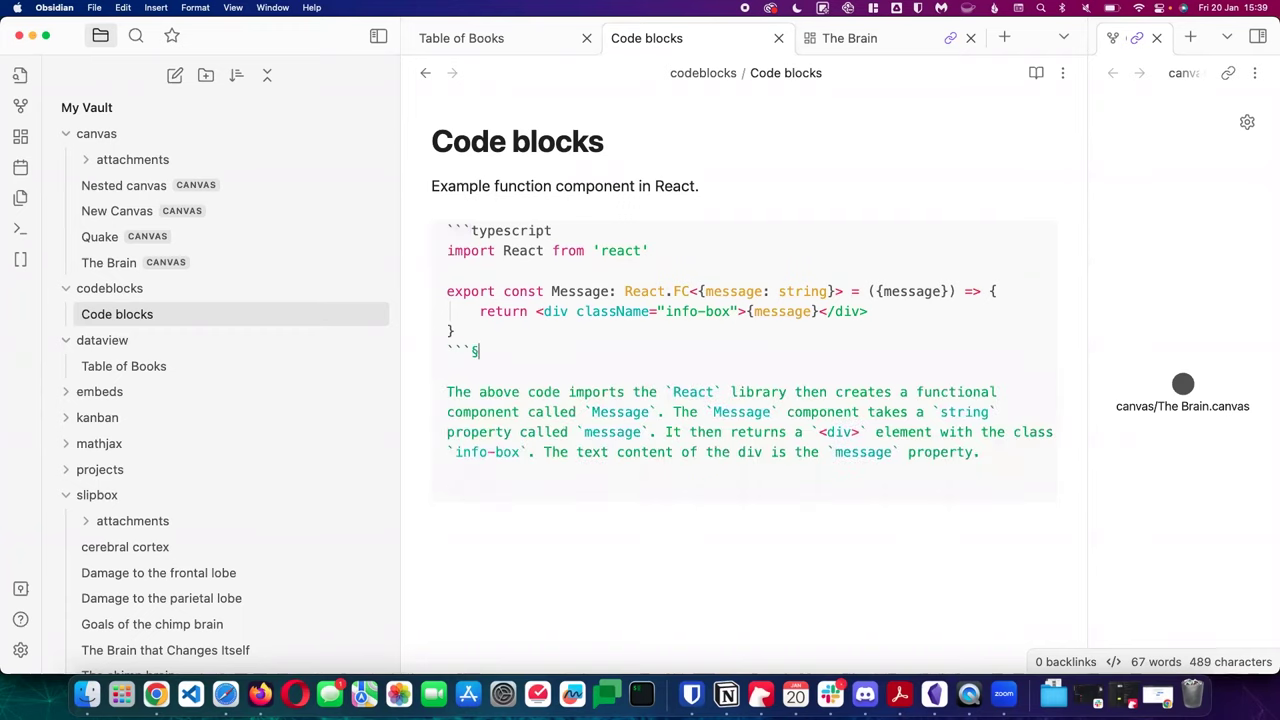
key(BackSpace)
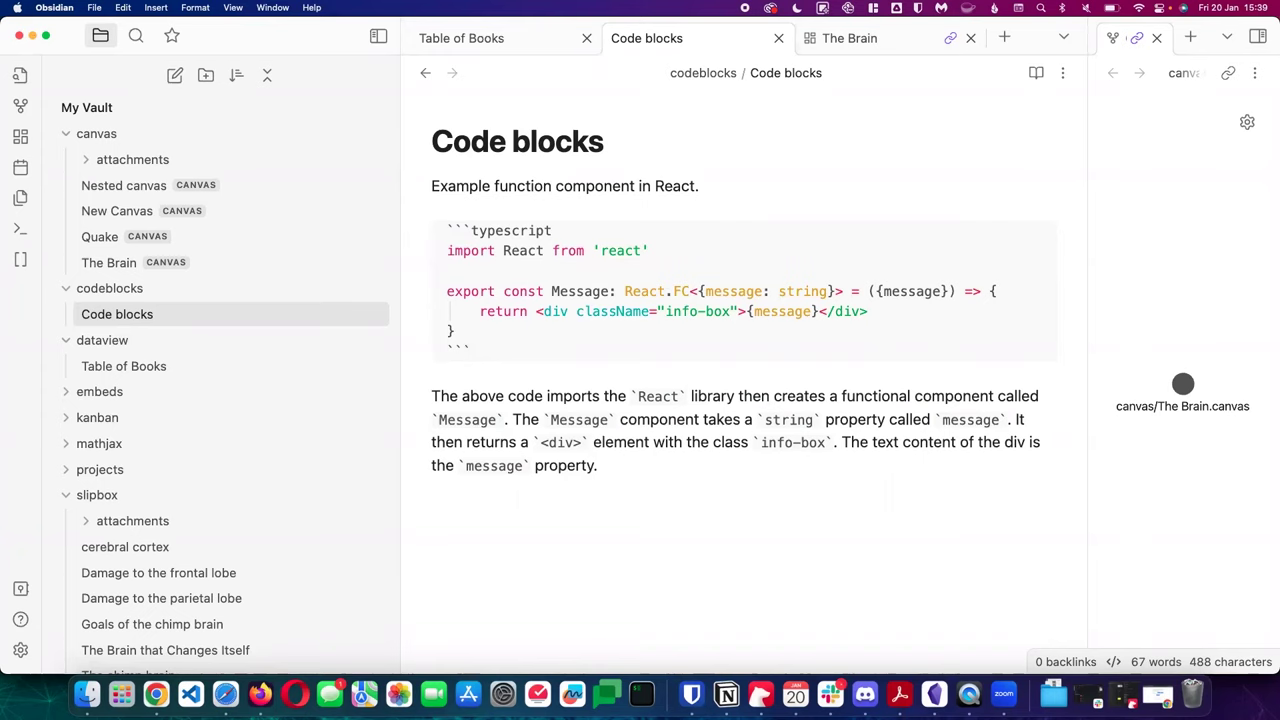
text(`)
key(BackSpace)
Highlight the code block's typescript label, and copy the code from the note's reading view
drag(555, 230, 471, 228)
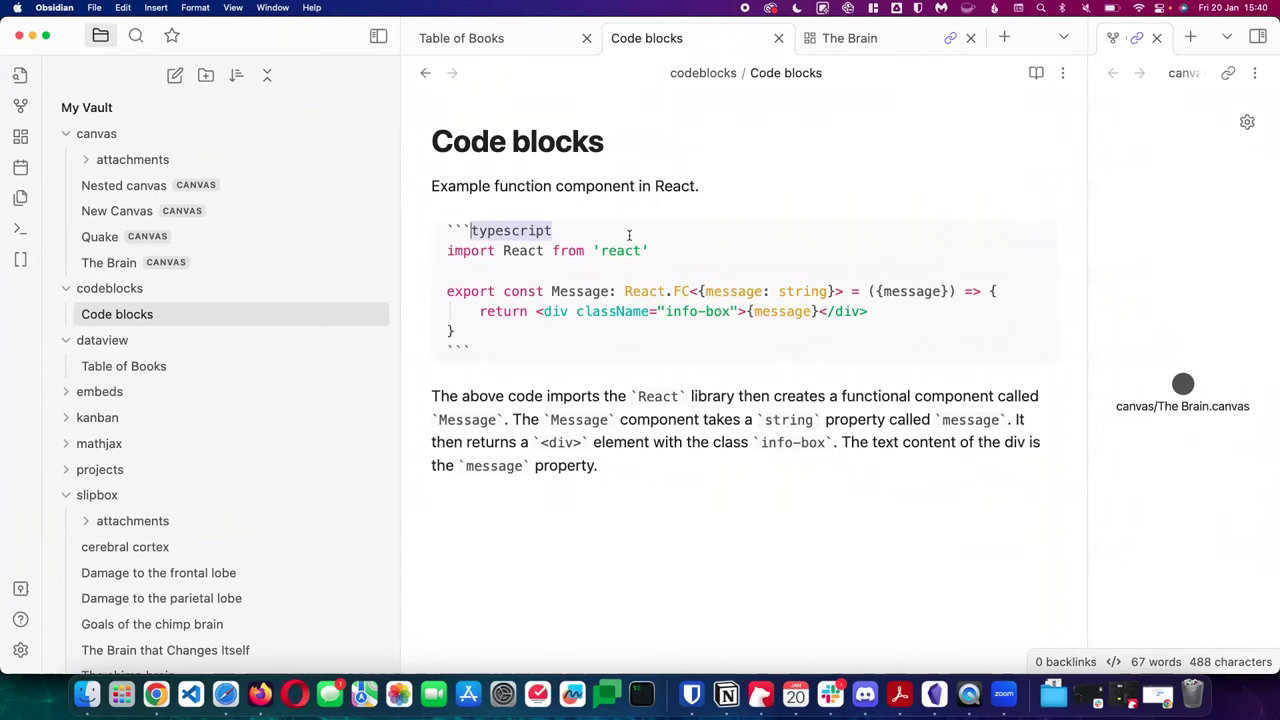
key(Right)
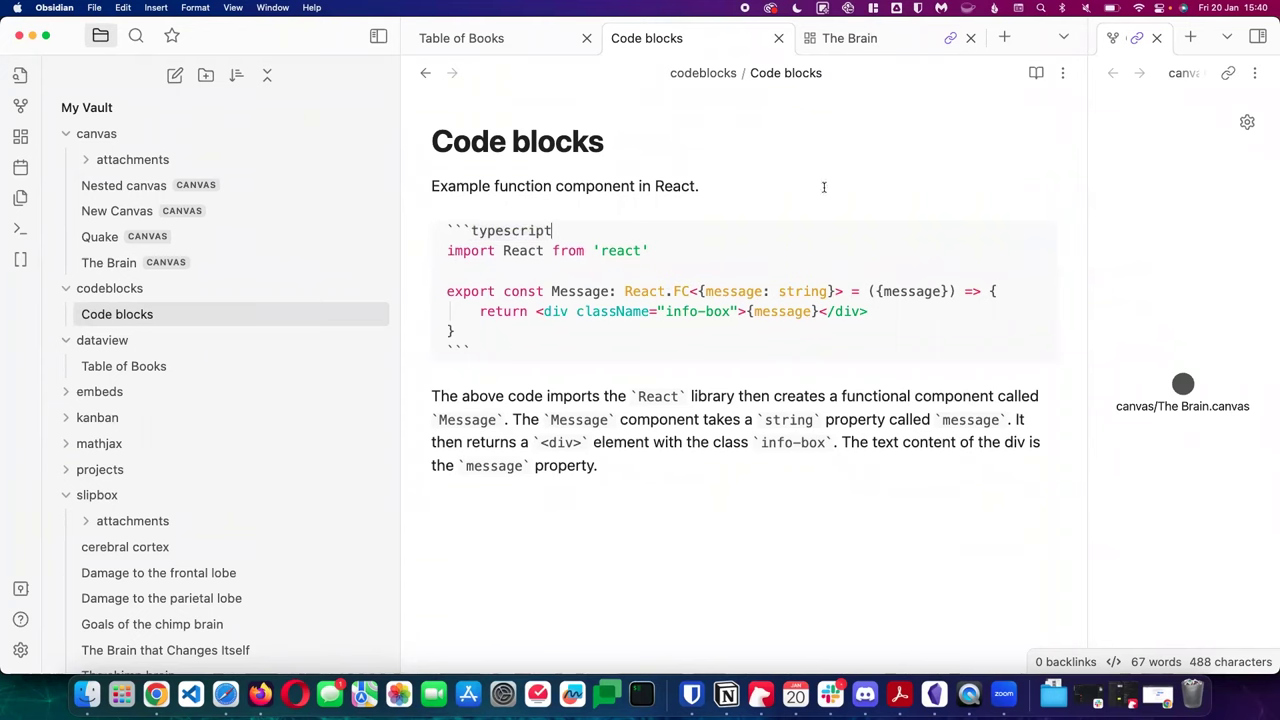
click(1038, 71)
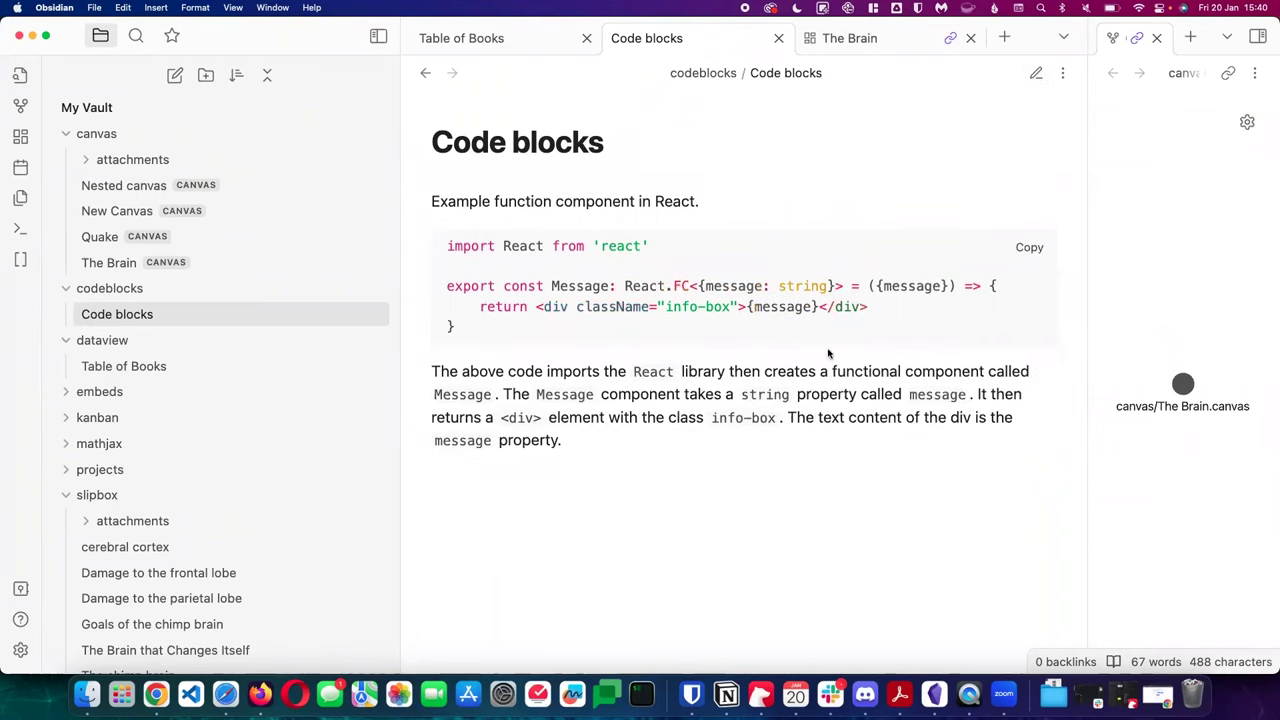
click(1029, 248)
Highlight the inline code `Message` in editing view and switch the note back to reading view
click(1036, 73)
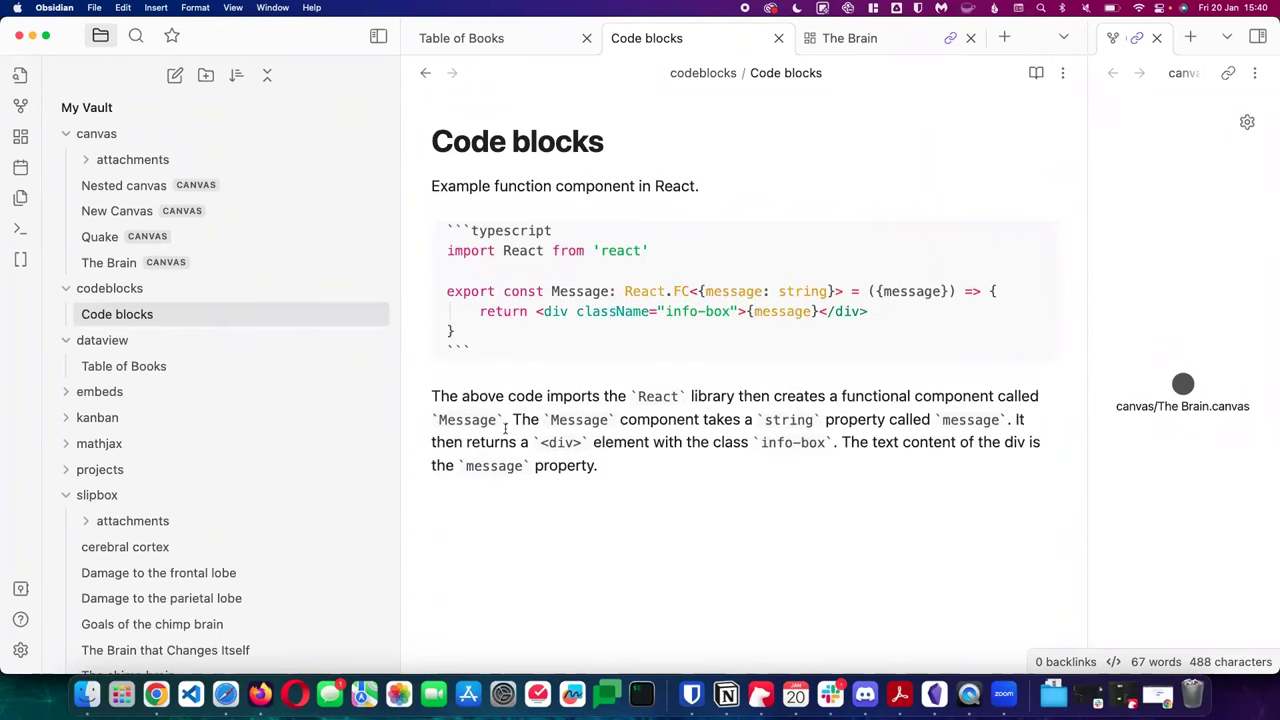
drag(505, 421, 426, 421)
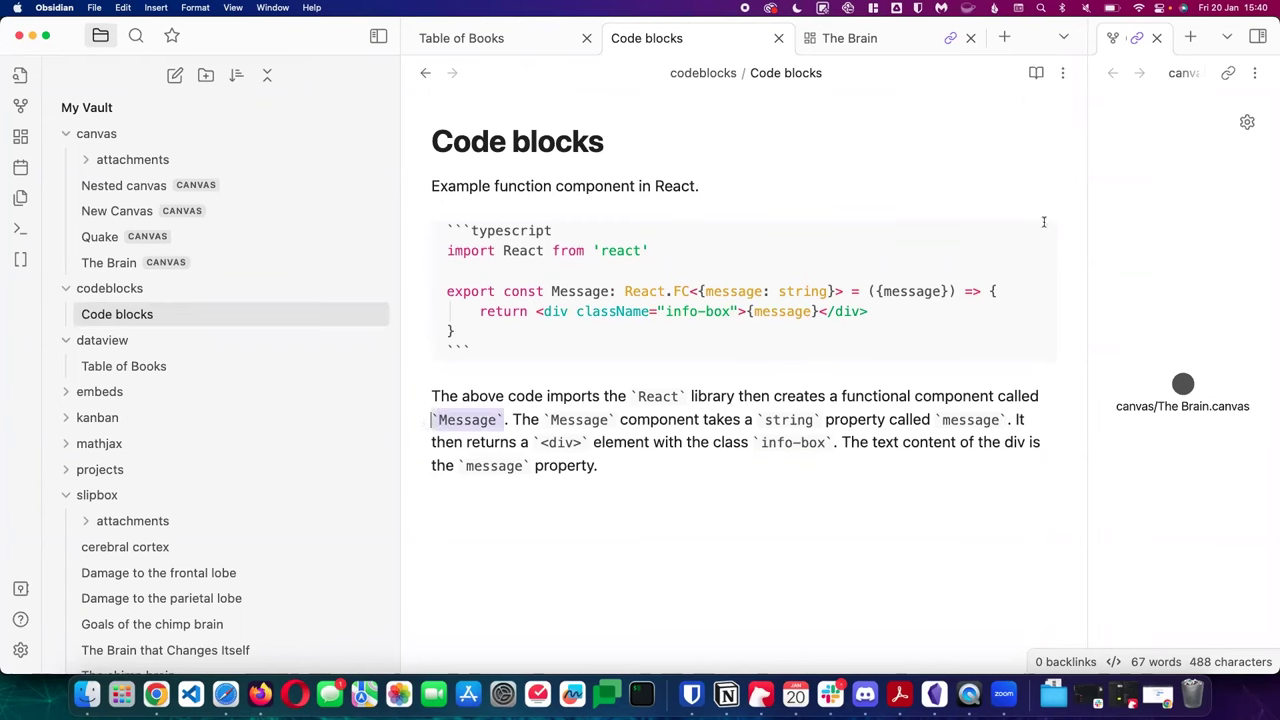
click(1036, 73)
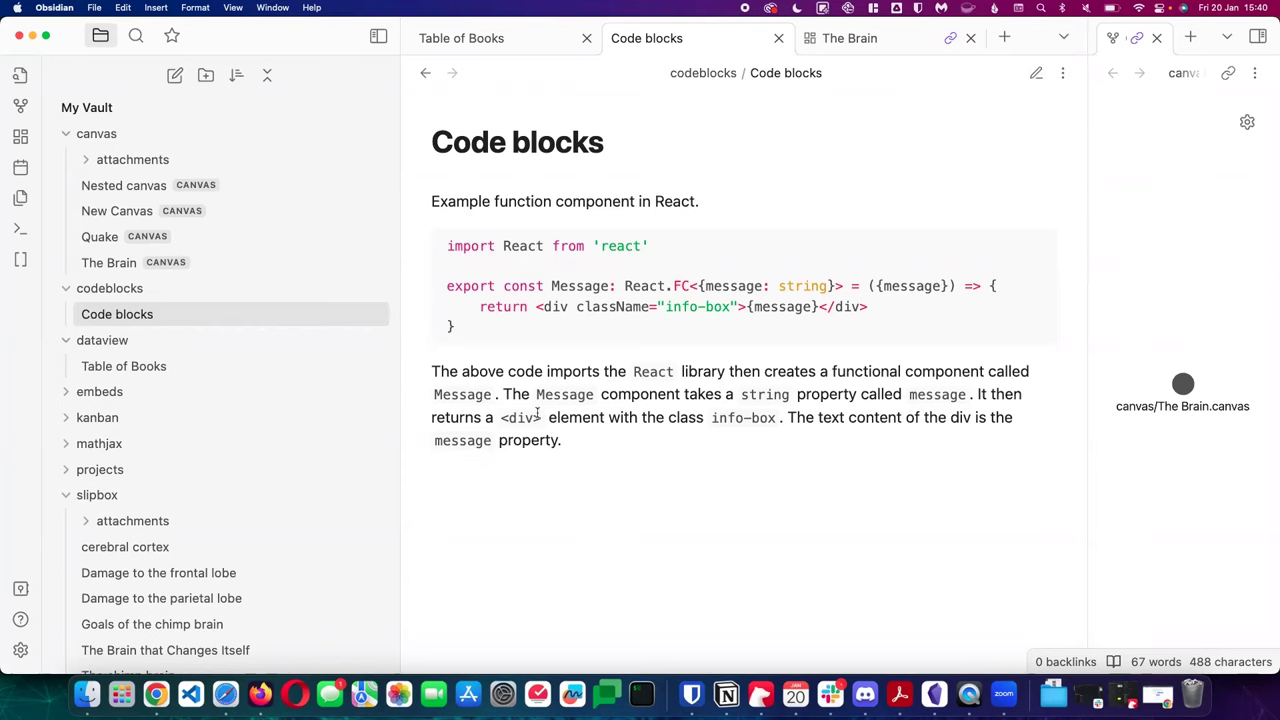
Highlight the inline code `<div>` in the Code blocks note's reading view and clear the selection
drag(541, 420, 500, 420)
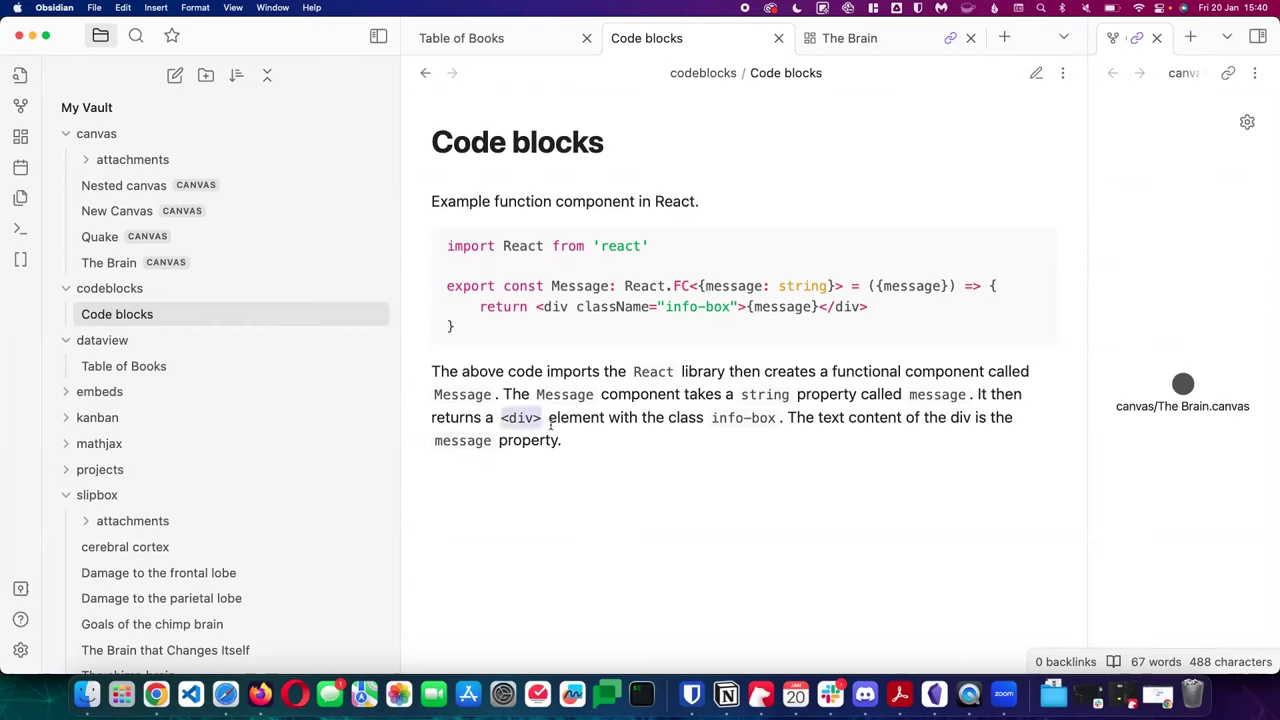
click(644, 444)
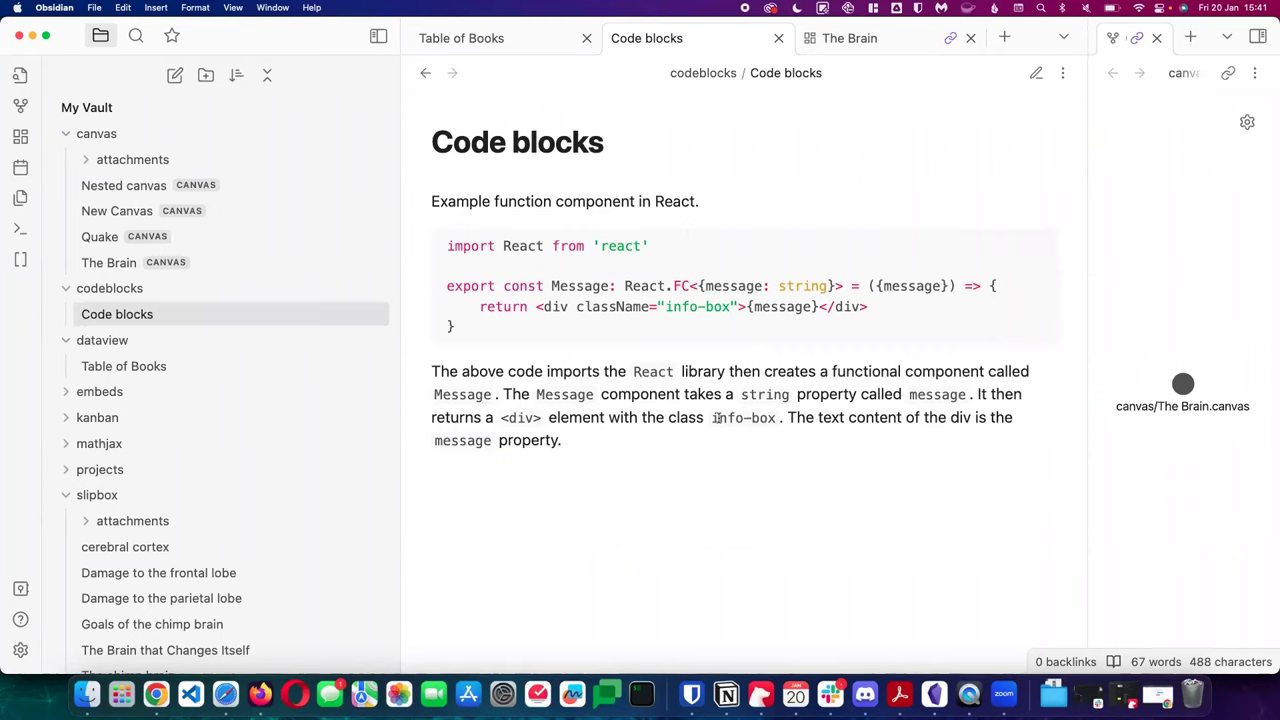
click(1033, 259)
mouse_move(661, 322)
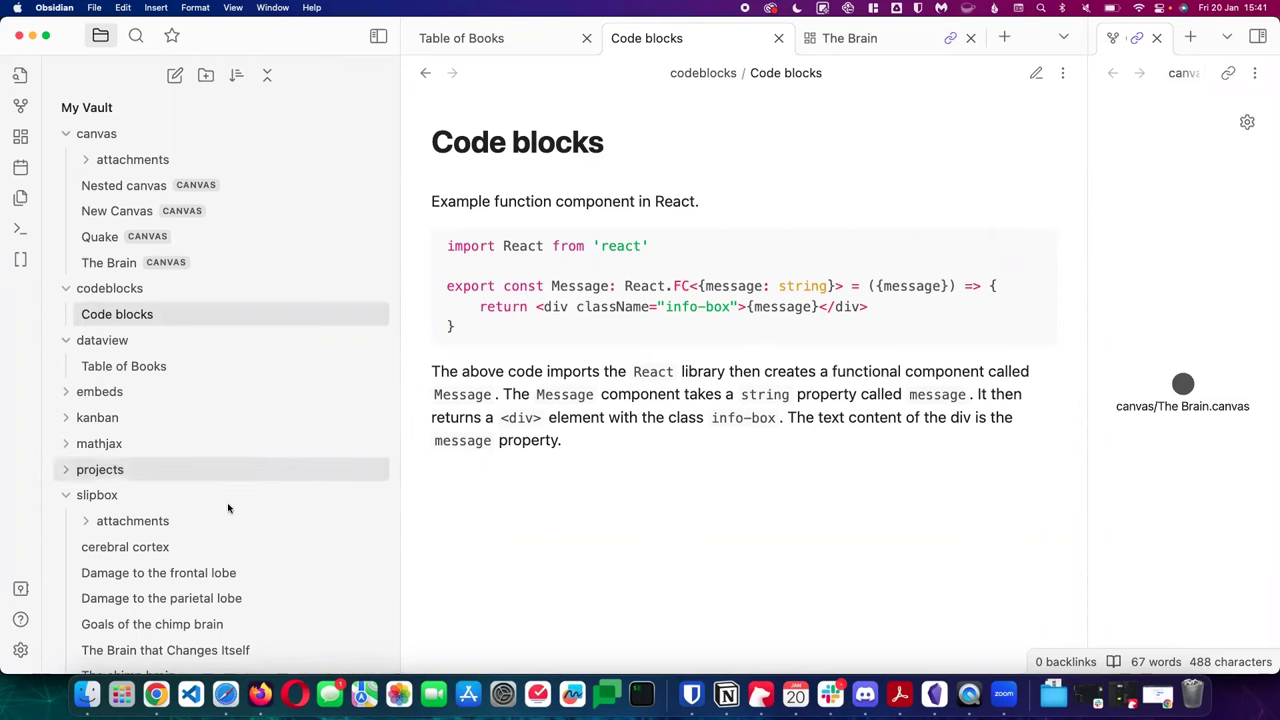
Collapse the slipbox and tasks folders in the file explorer
scroll(228, 507, down, 3)
scroll(228, 507, down, 4)
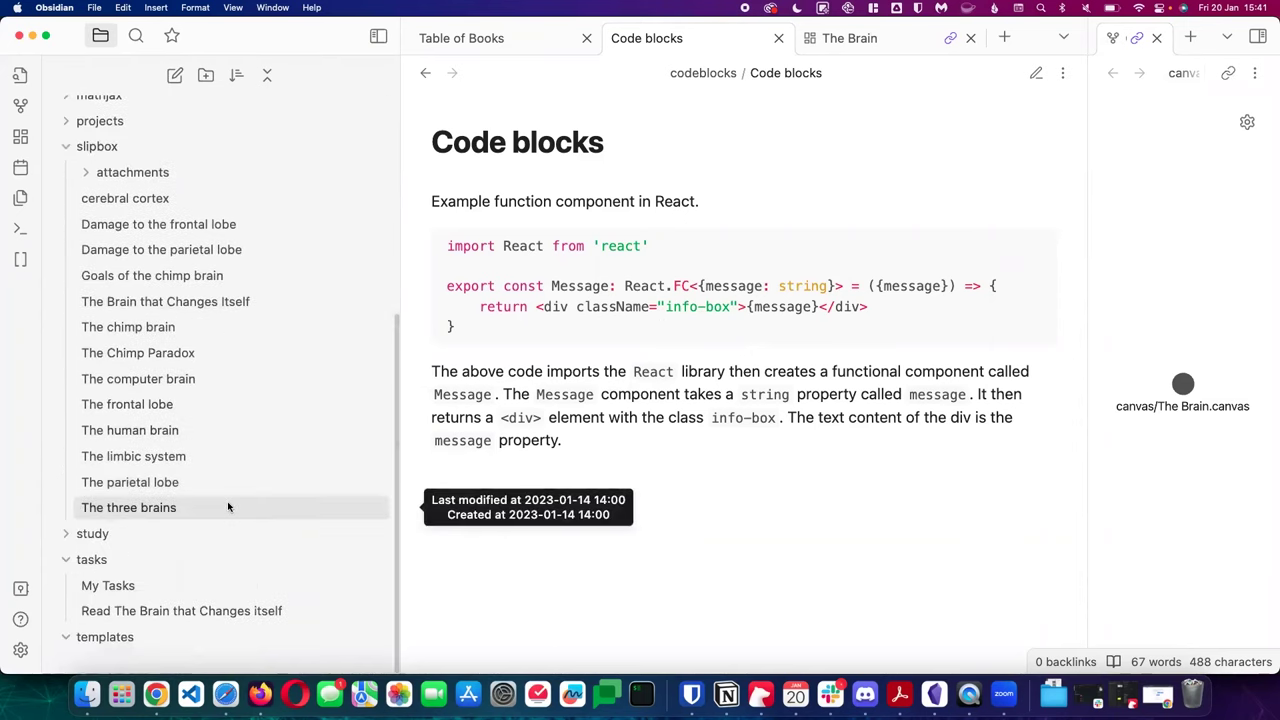
scroll(228, 507, up, 6)
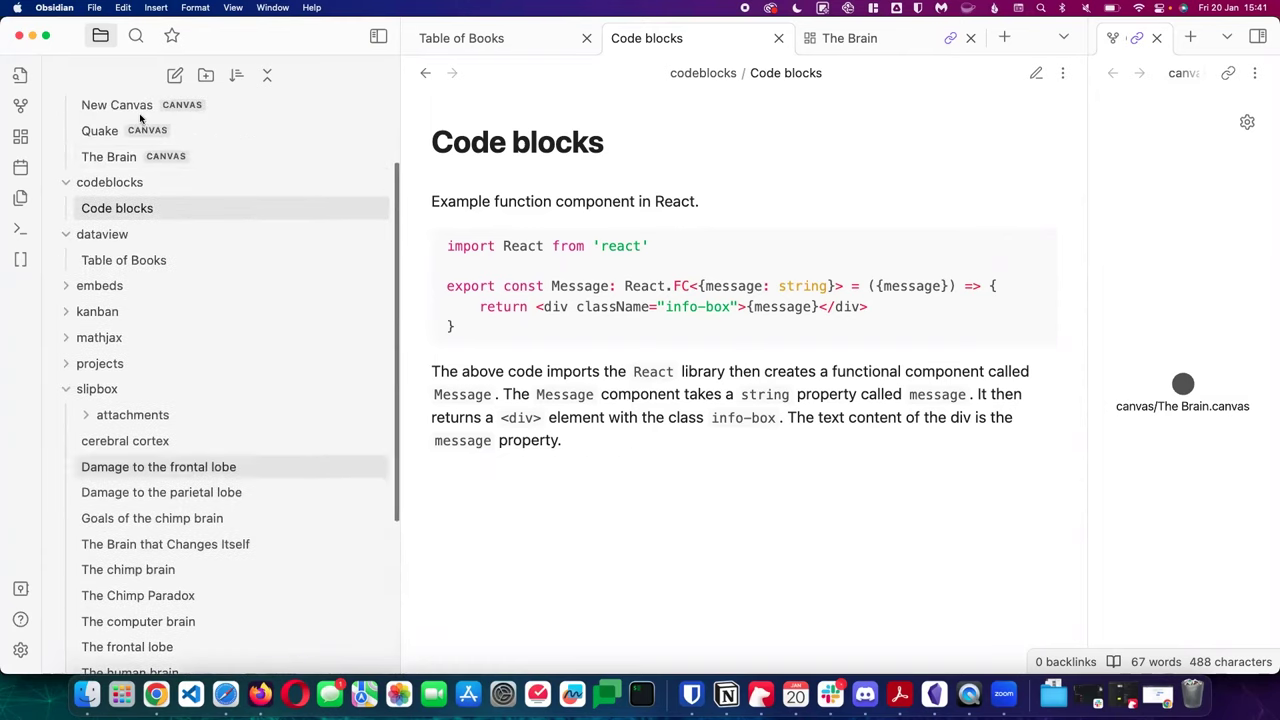
scroll(145, 131, up, 2)
scroll(150, 440, down, 2)
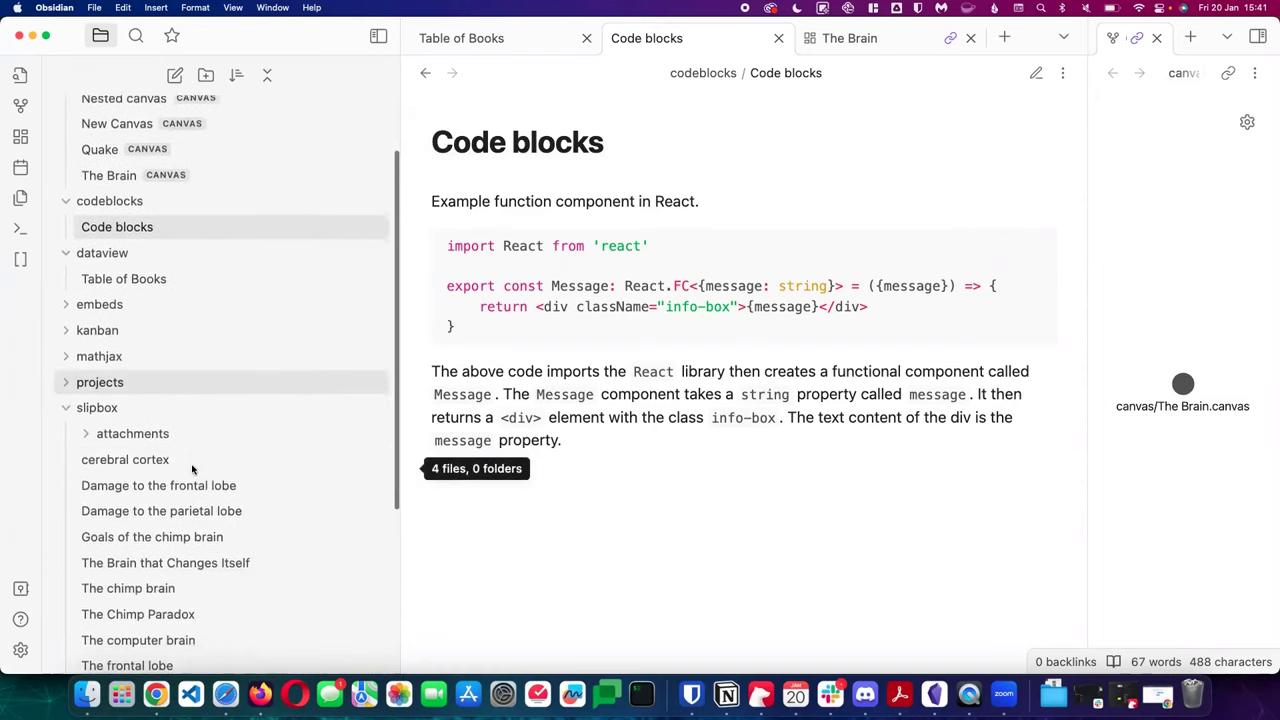
click(137, 404)
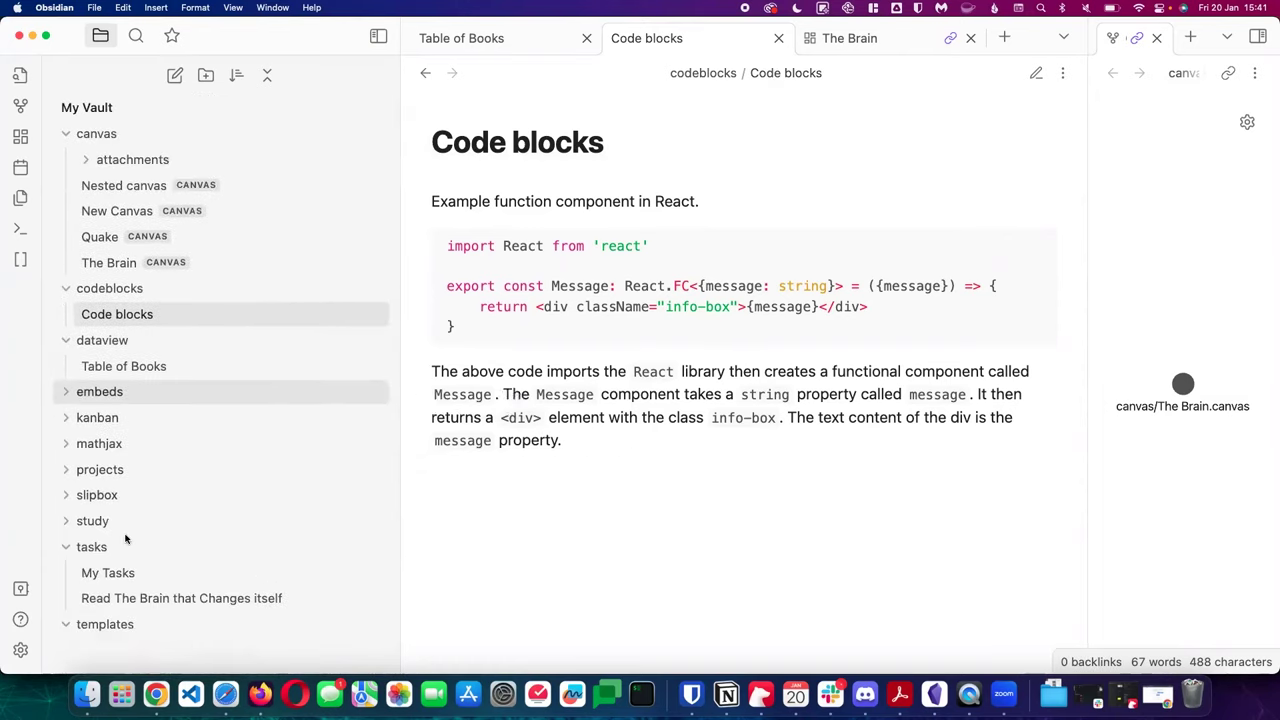
click(122, 547)
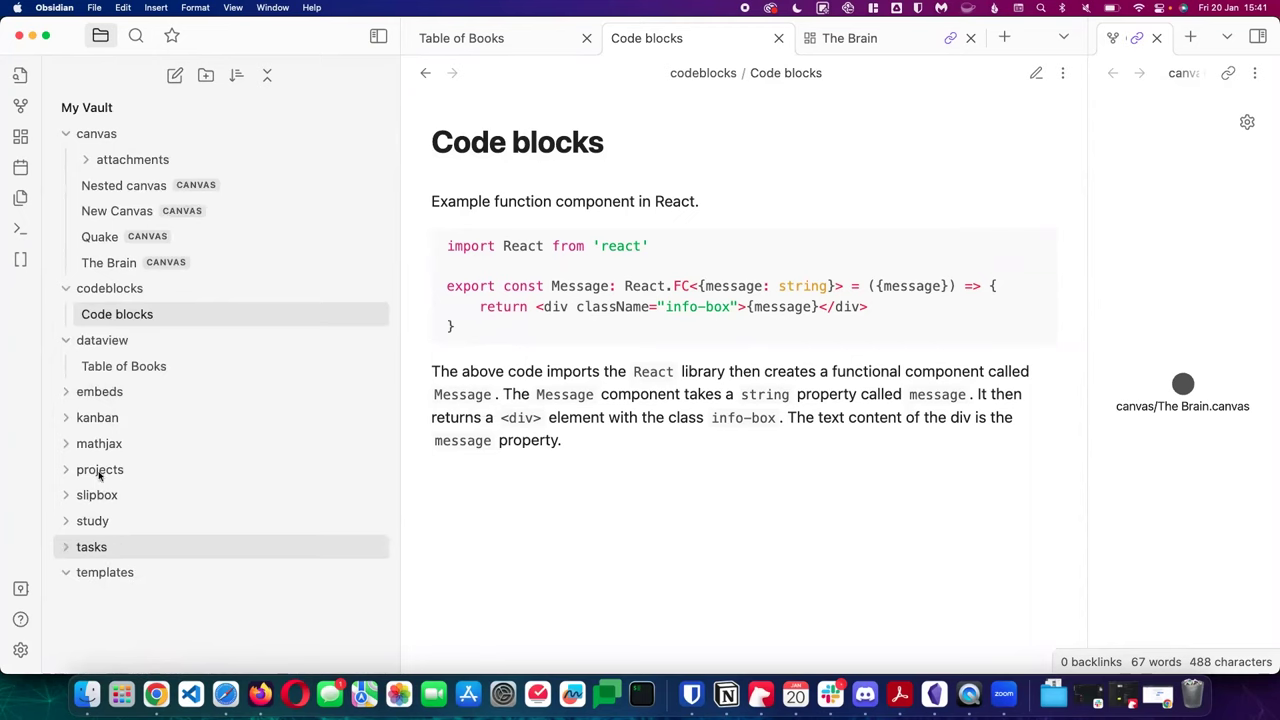
Open the Table of Books note in editing view and highlight the first query's dataview label and author field
click(121, 367)
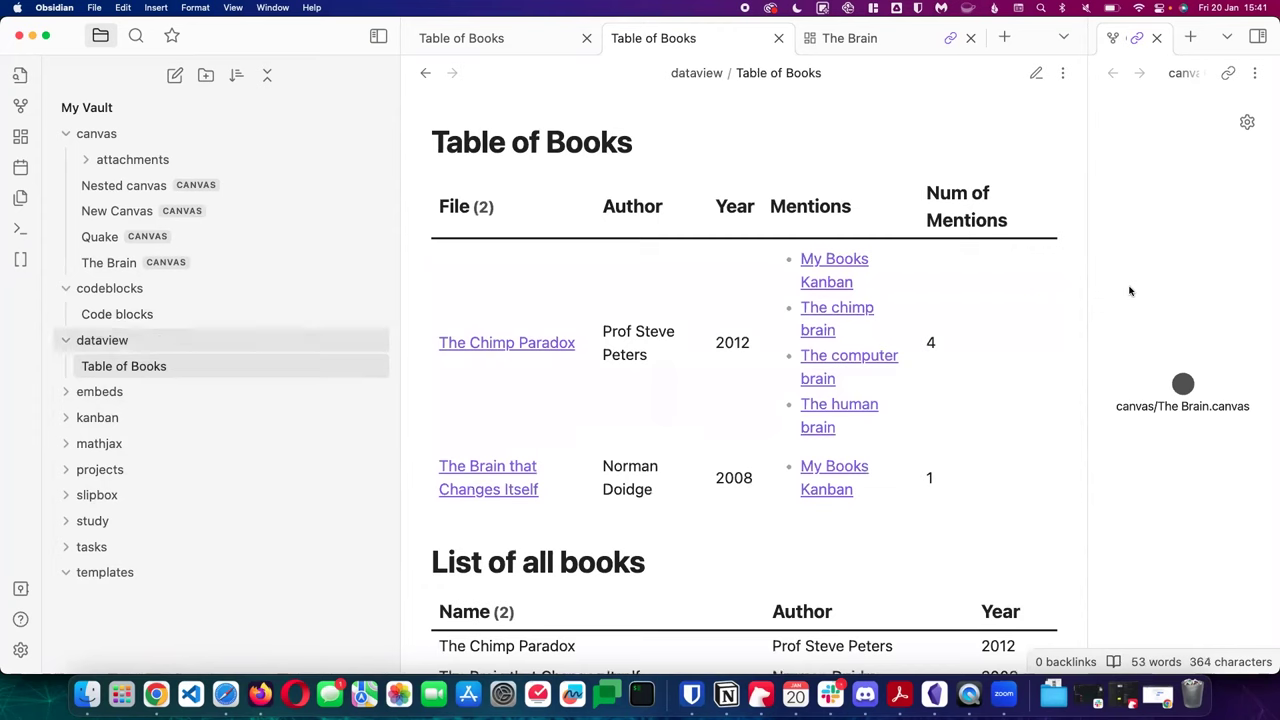
click(1036, 73)
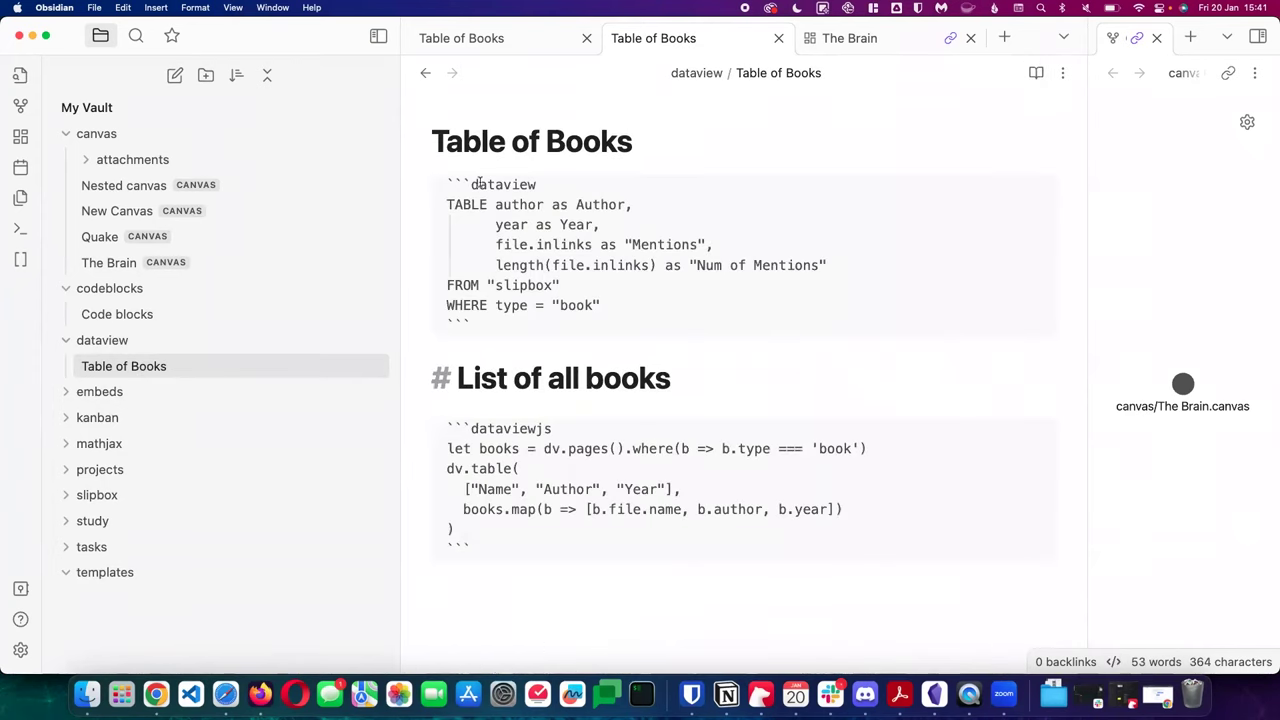
drag(472, 184, 447, 181)
double_click(509, 188)
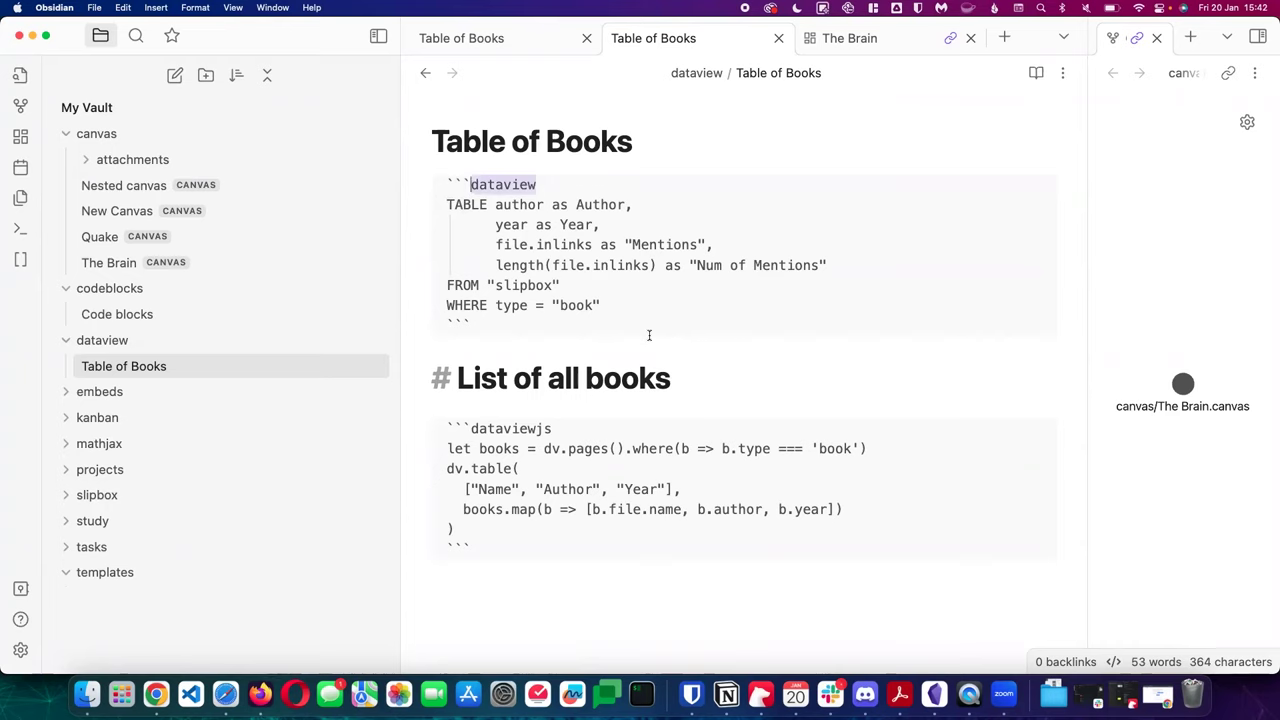
click(488, 212)
double_click(517, 212)
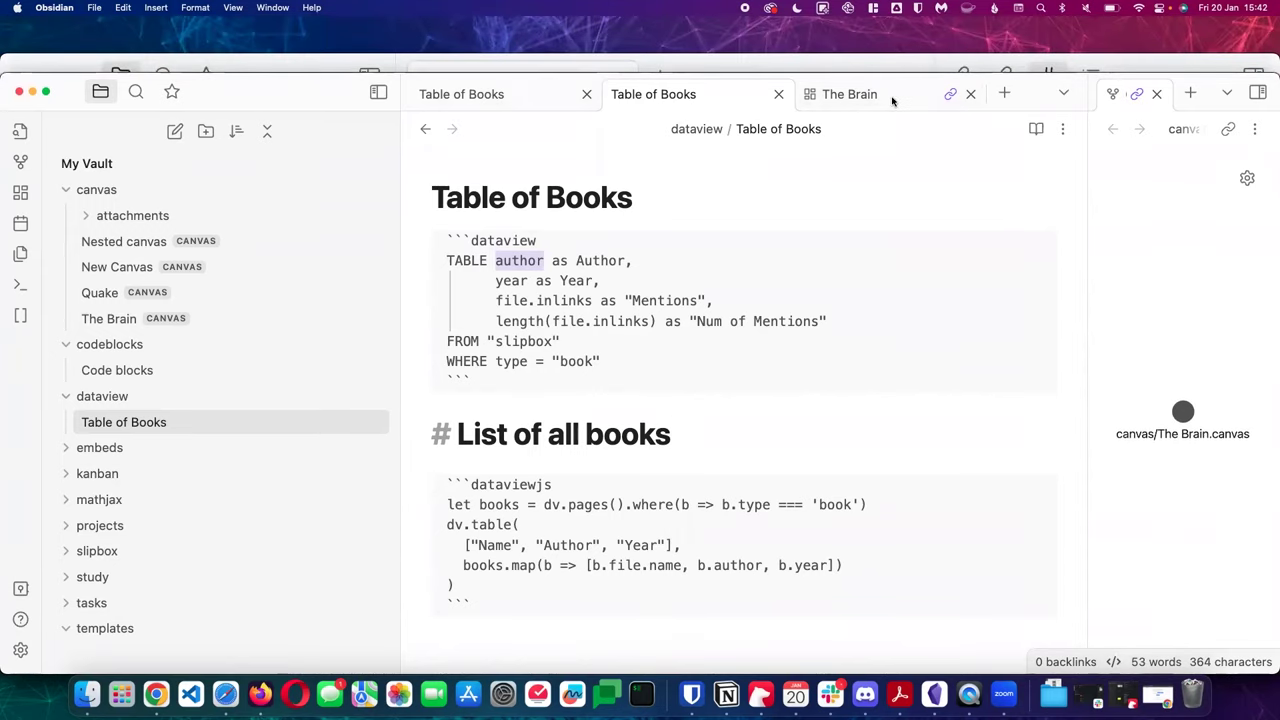
Close The Brain canvas, its linked graph view and the duplicate Table of Books note, keeping the one in editing view
click(893, 97)
click(1258, 92)
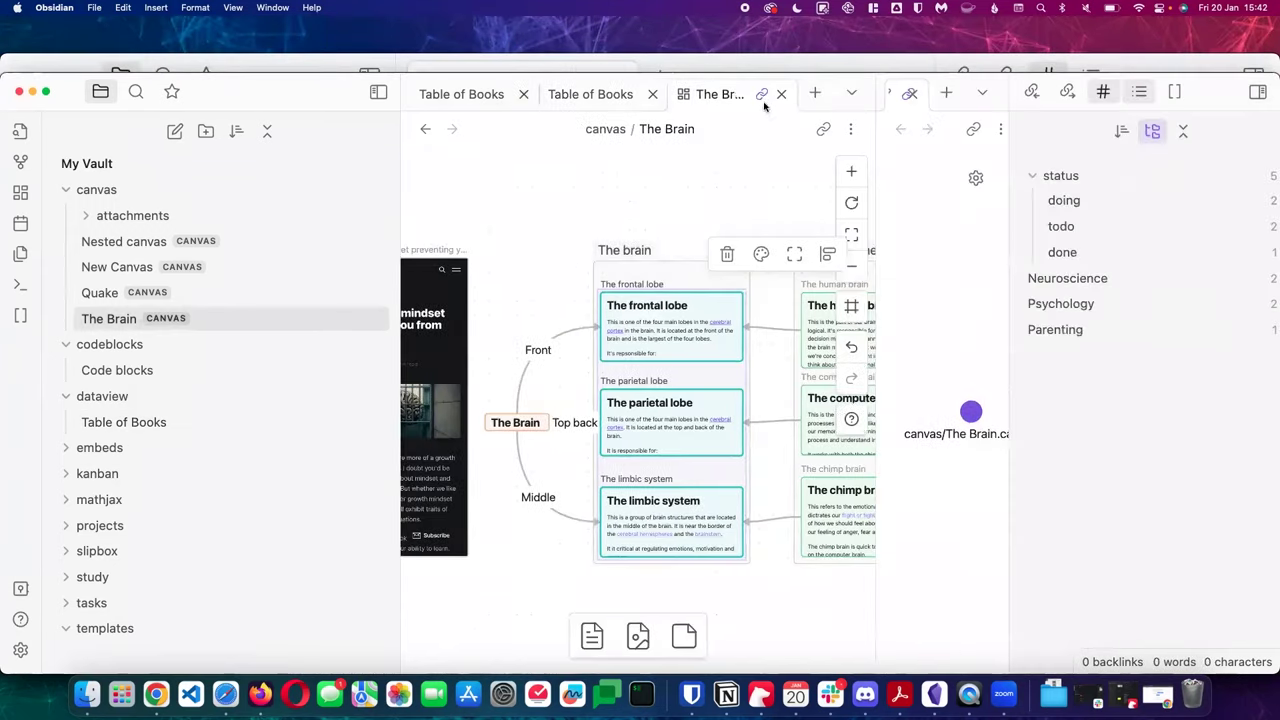
click(781, 94)
click(1260, 92)
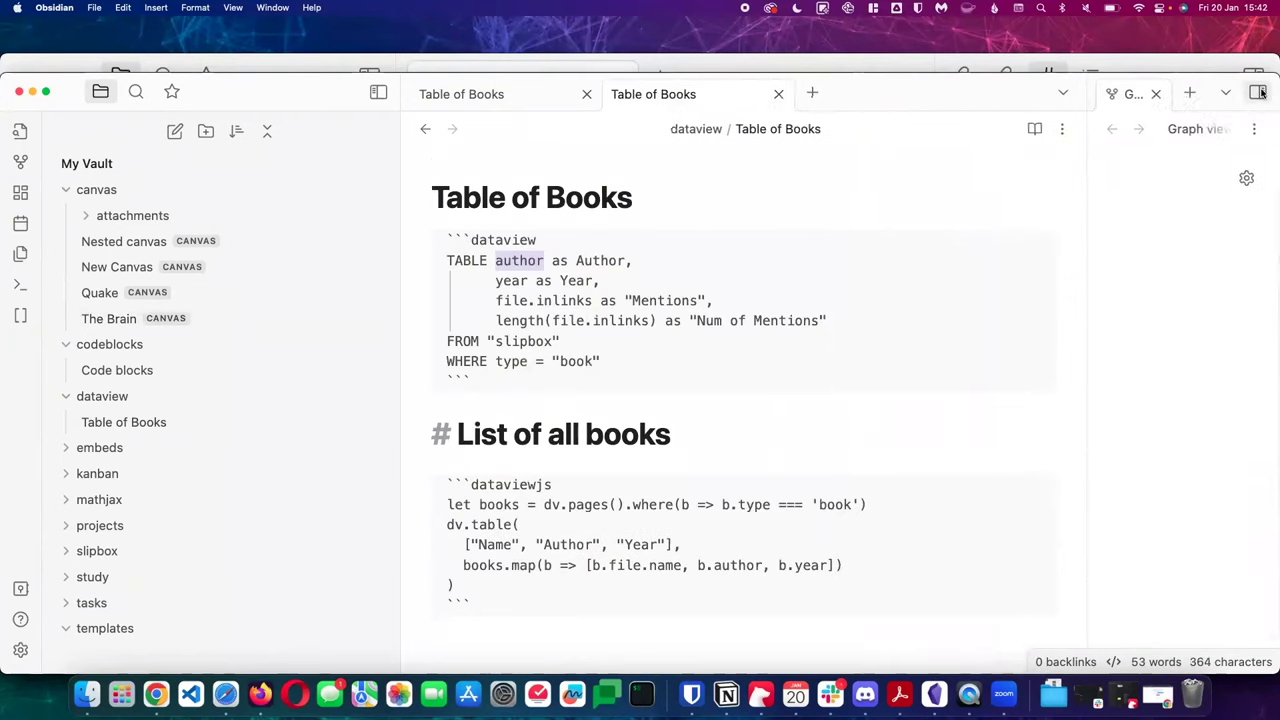
click(1156, 94)
click(588, 94)
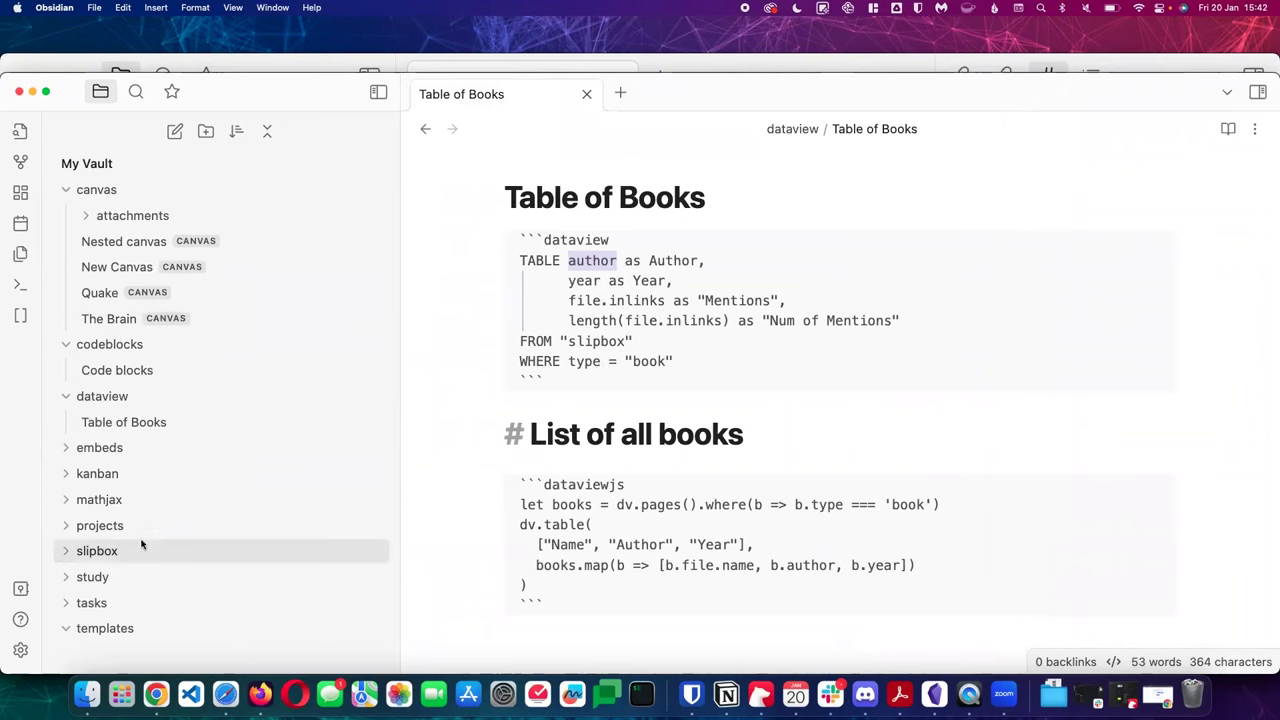
Expand the slipbox folder to show its notes down to The Chimp Paradox
click(100, 550)
scroll(139, 627, down, 5)
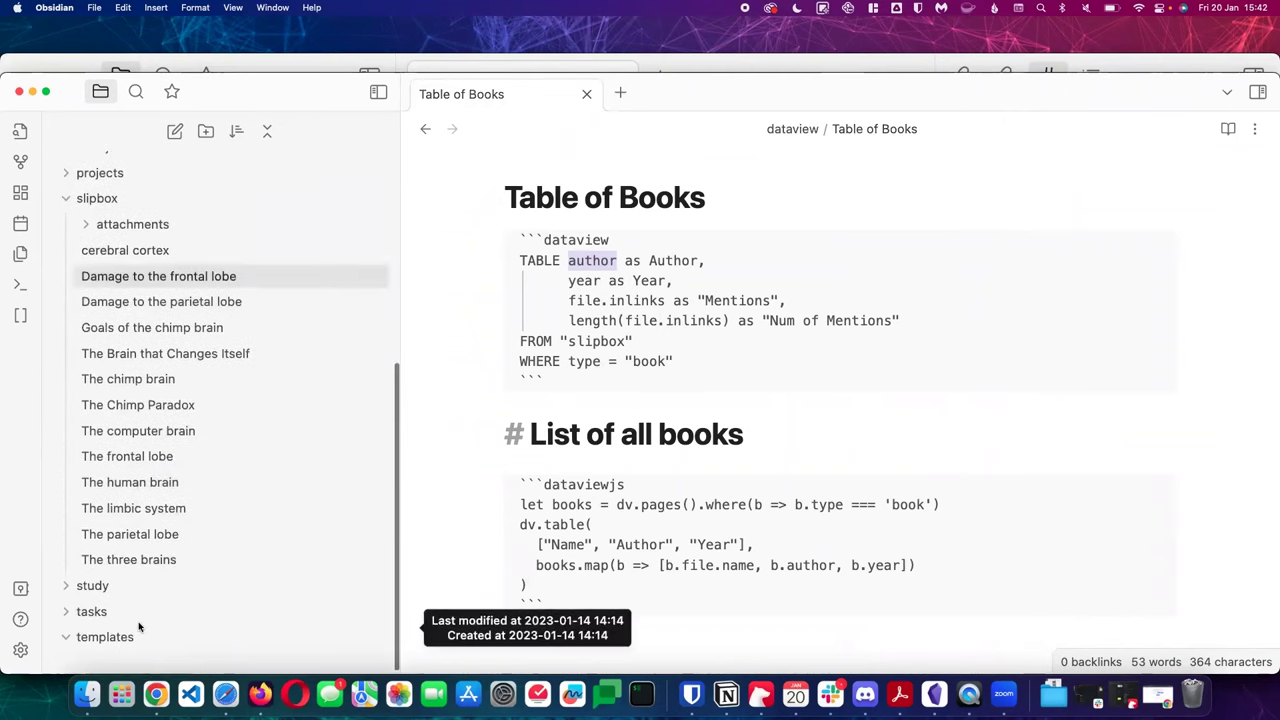
drag(130, 405, 251, 389)
key(ctrl+super+d)
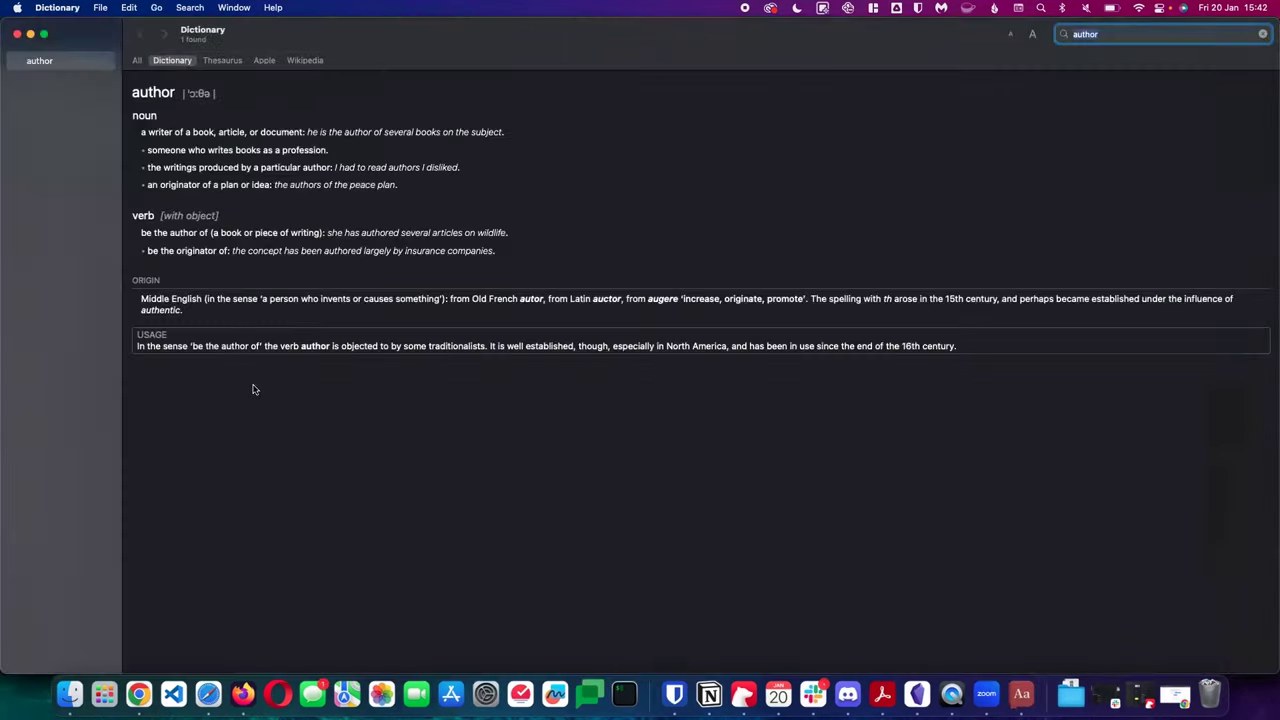
click(18, 34)
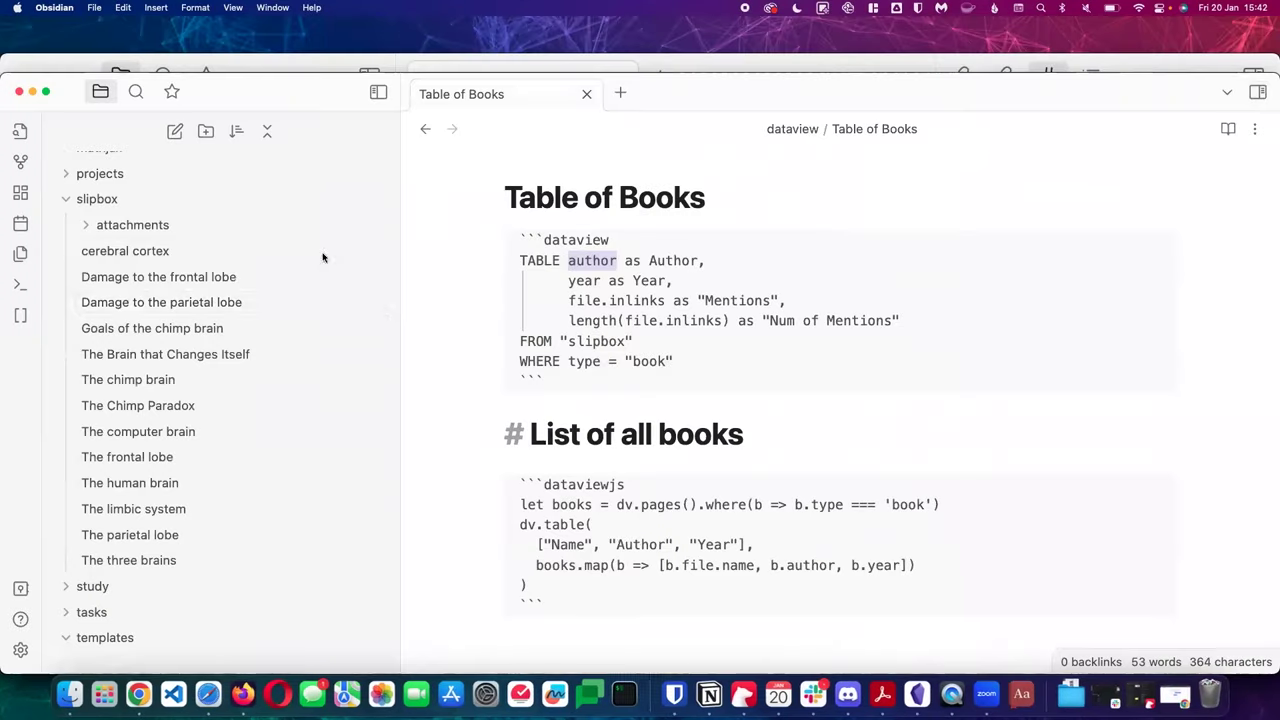
click(171, 407)
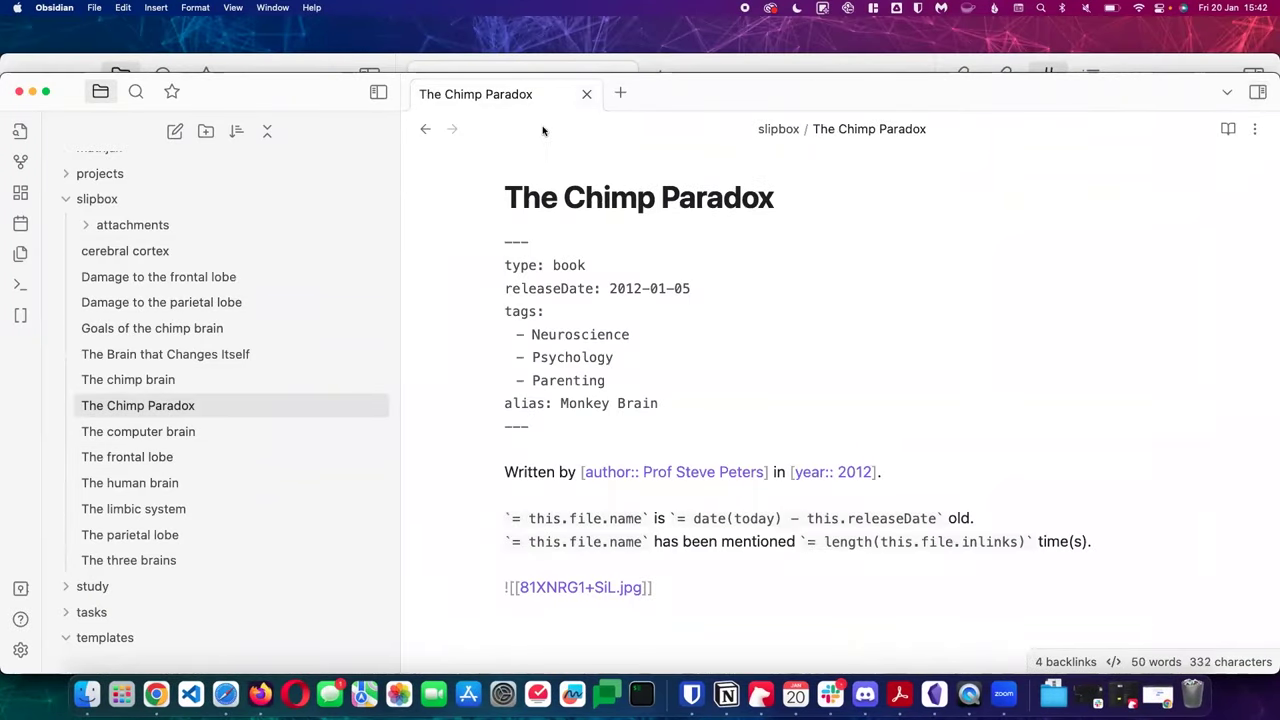
click(425, 129)
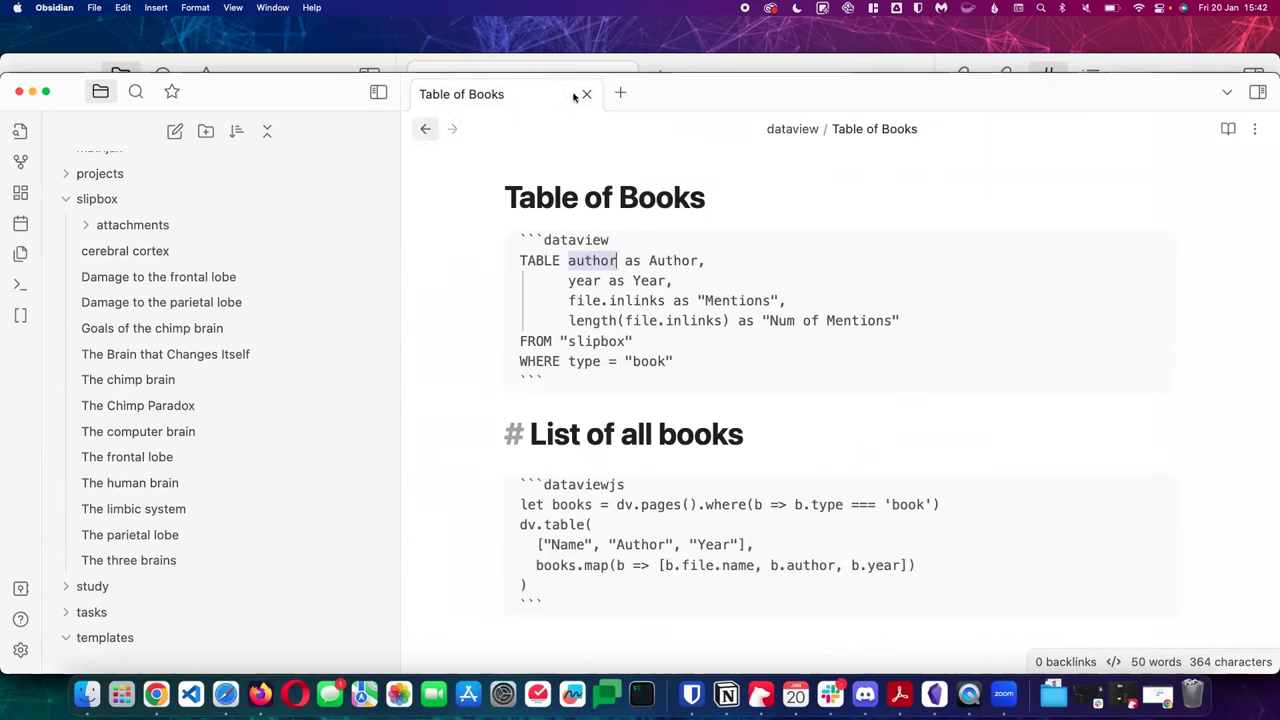
Open The Chimp Paradox in a new tab and split it off beside the Table of Books note
click(620, 93)
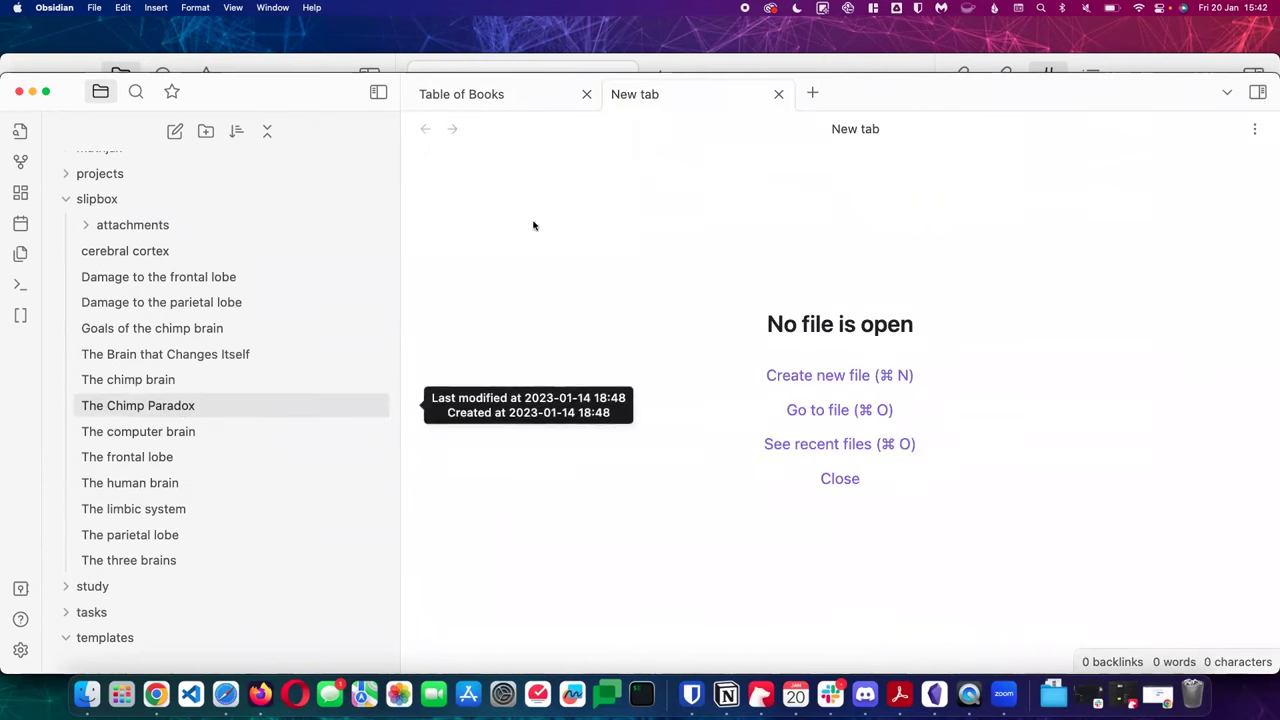
click(138, 405)
drag(690, 93, 1120, 285)
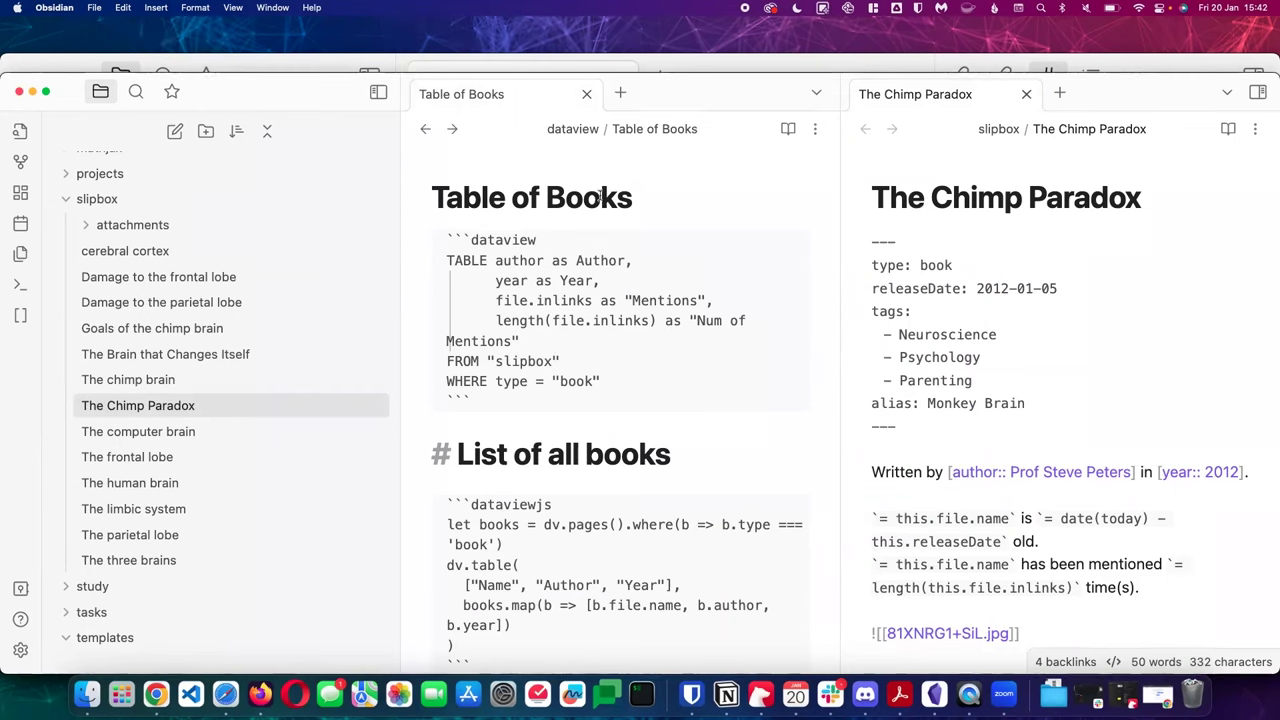
Highlight author in the dataview query and examine the matching inline author field in The Chimp Paradox
double_click(513, 261)
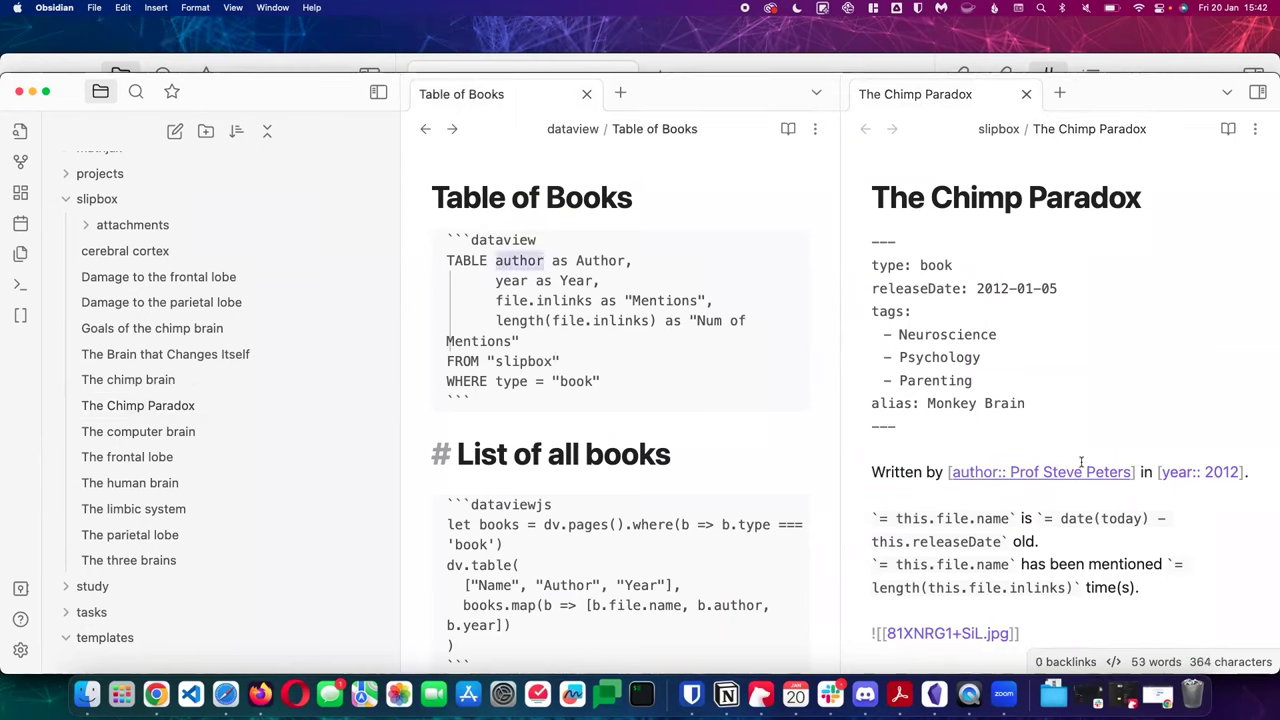
scroll(1085, 450, down, 2)
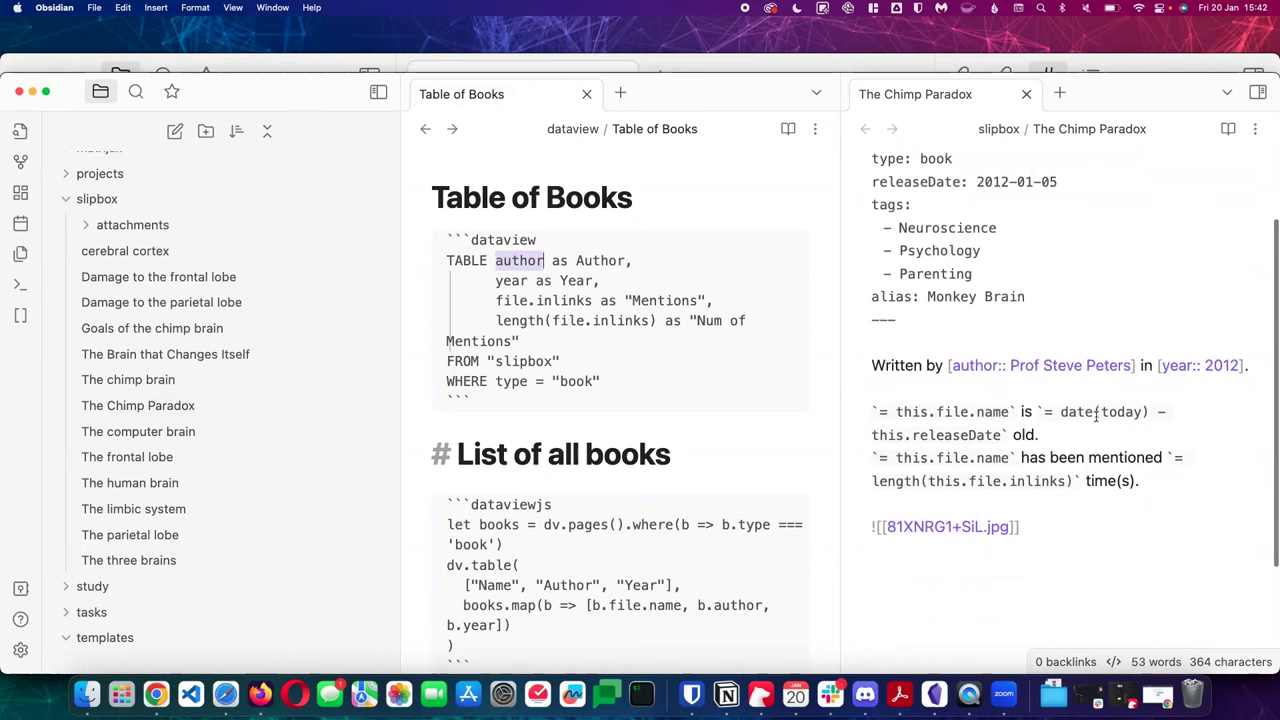
scroll(1097, 415, up, 1)
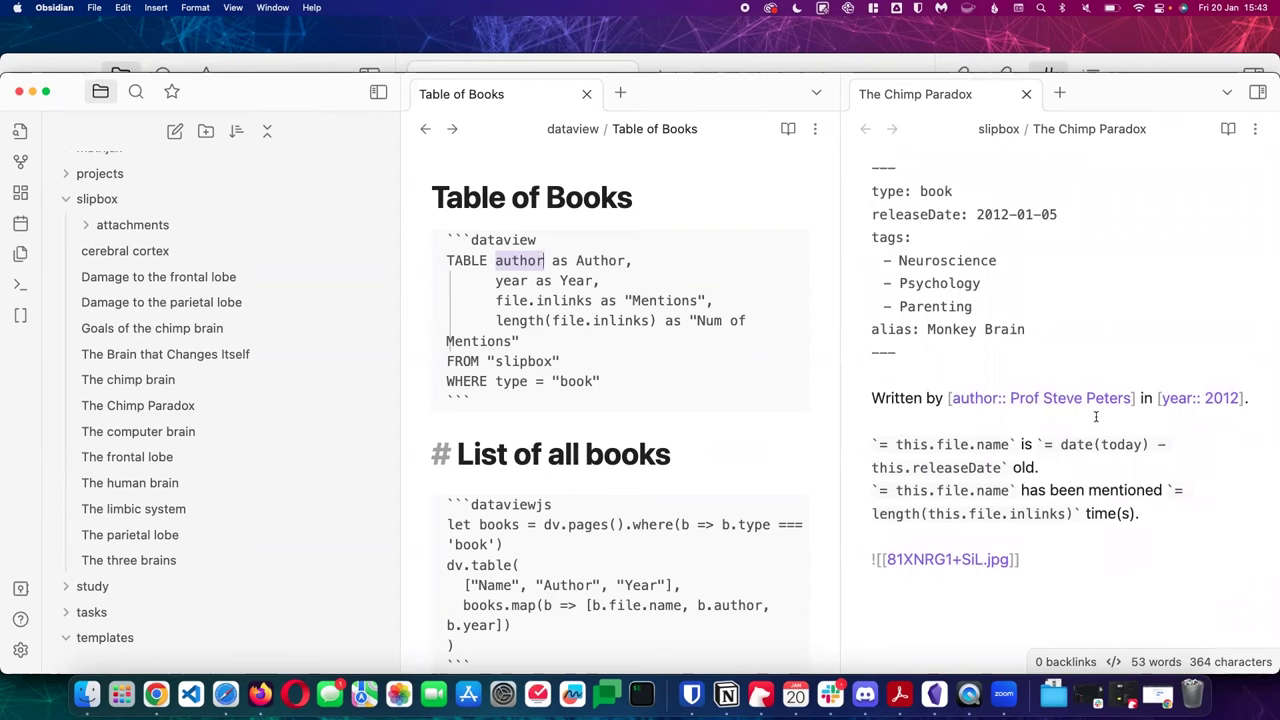
click(975, 397)
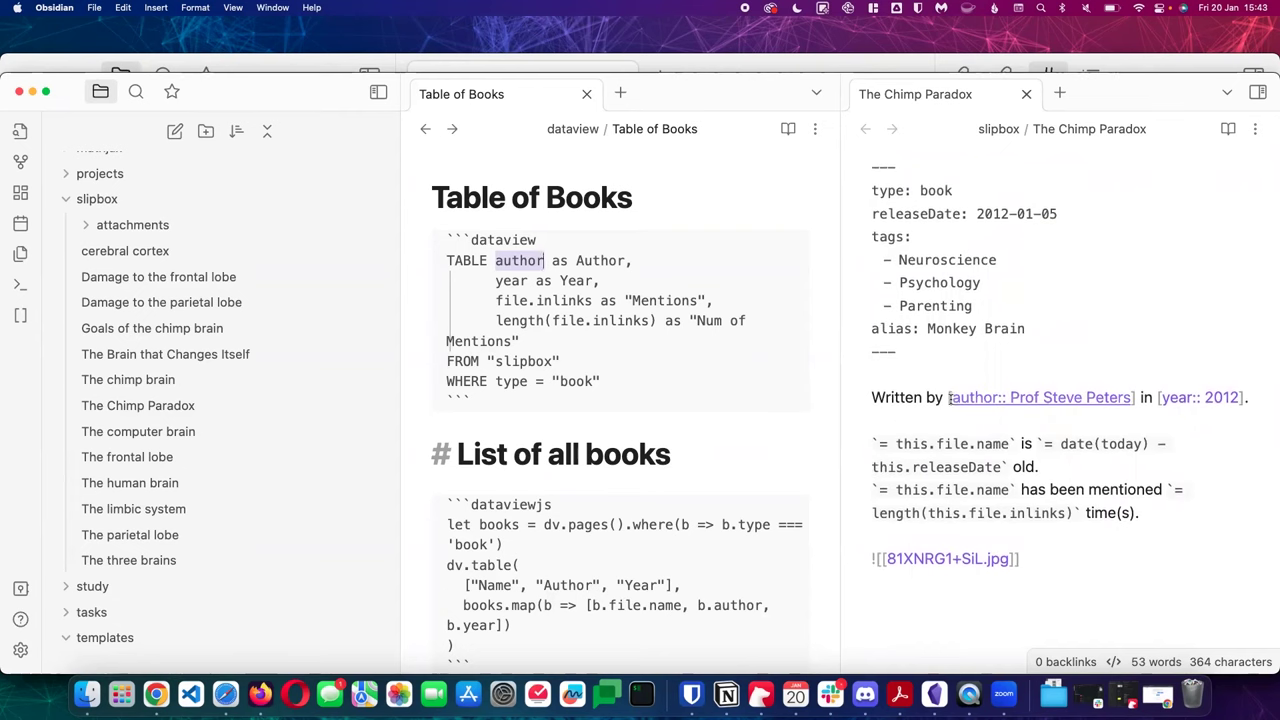
Preview The Chimp Paradox in reading view, return to editing view and highlight the inline `author::` key
click(1228, 128)
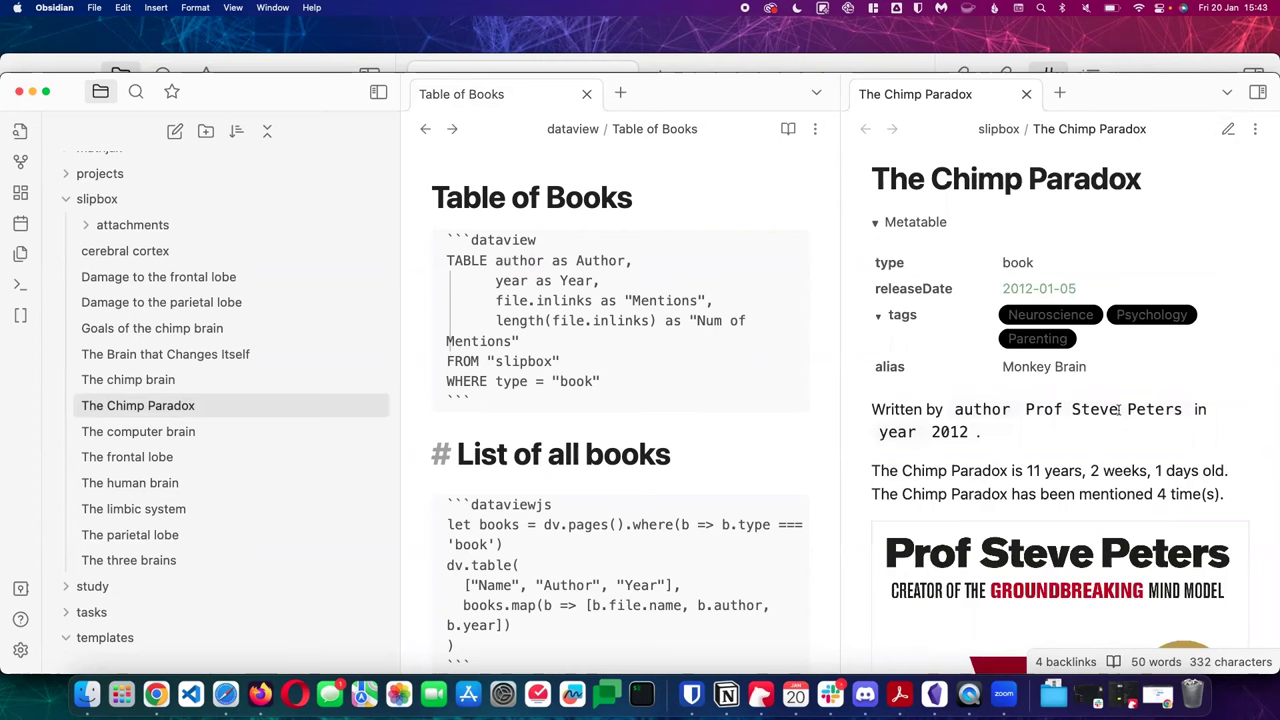
click(1228, 128)
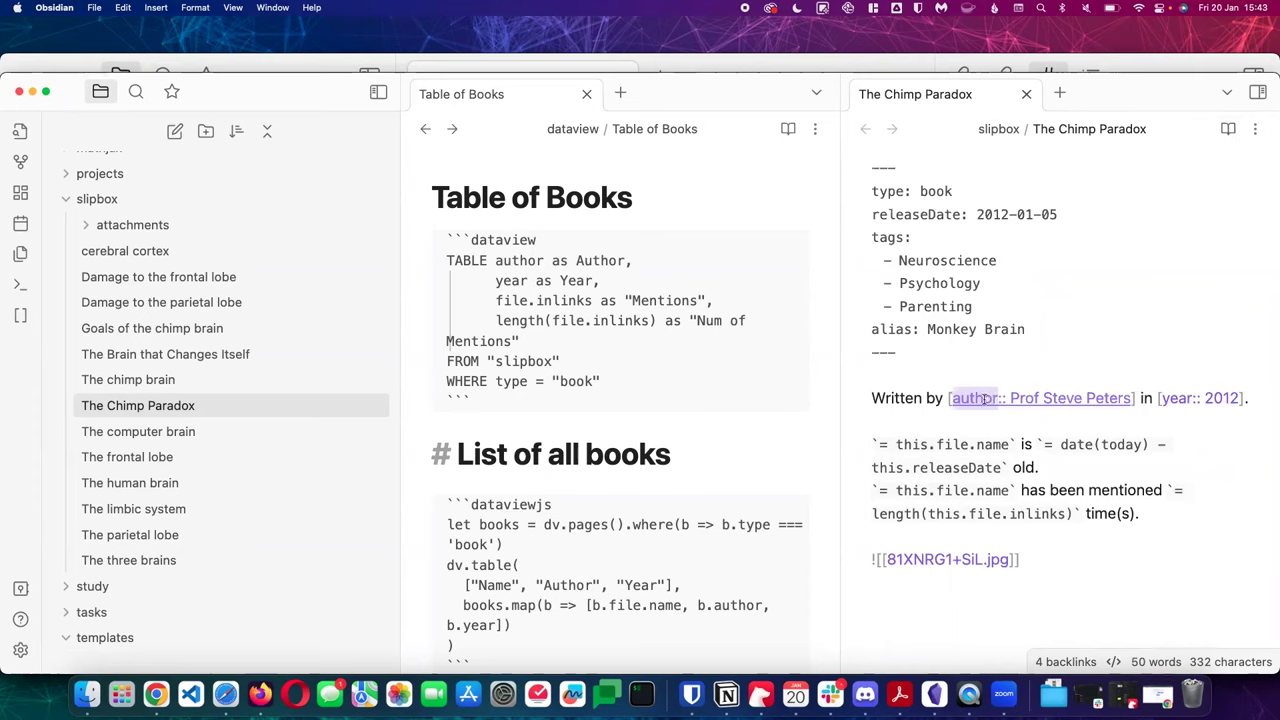
drag(985, 398, 950, 400)
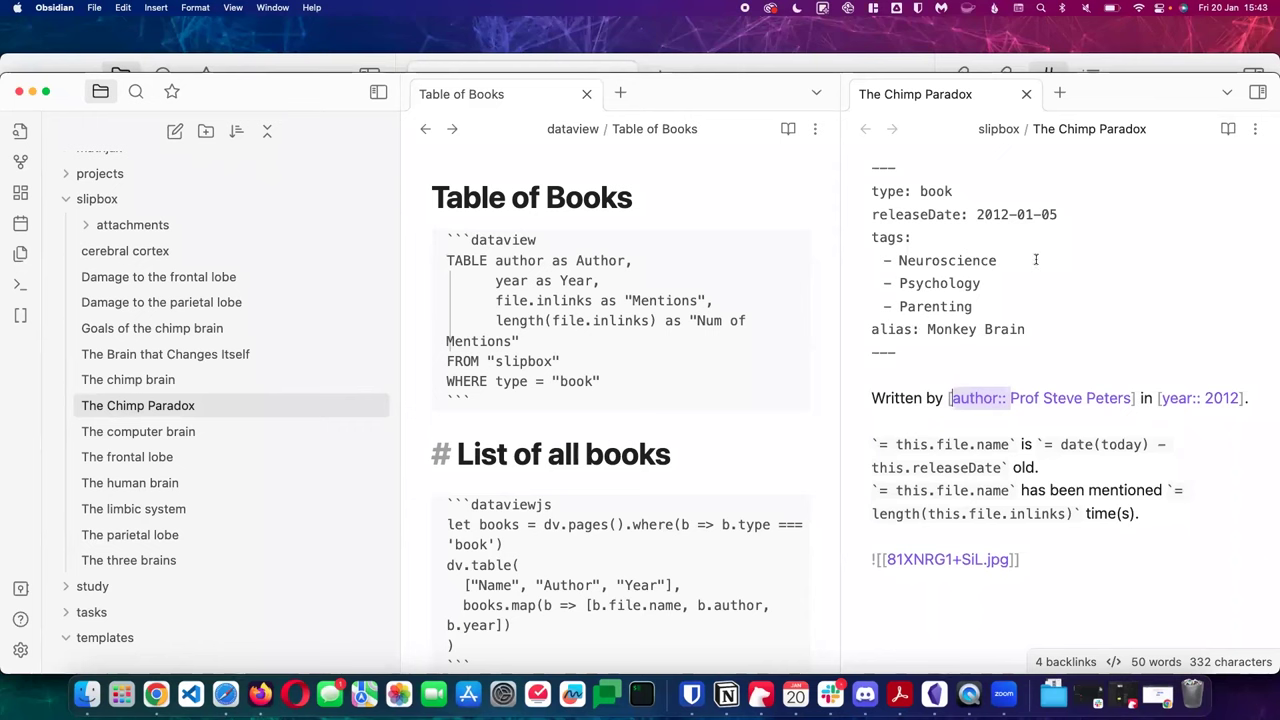
click(996, 261)
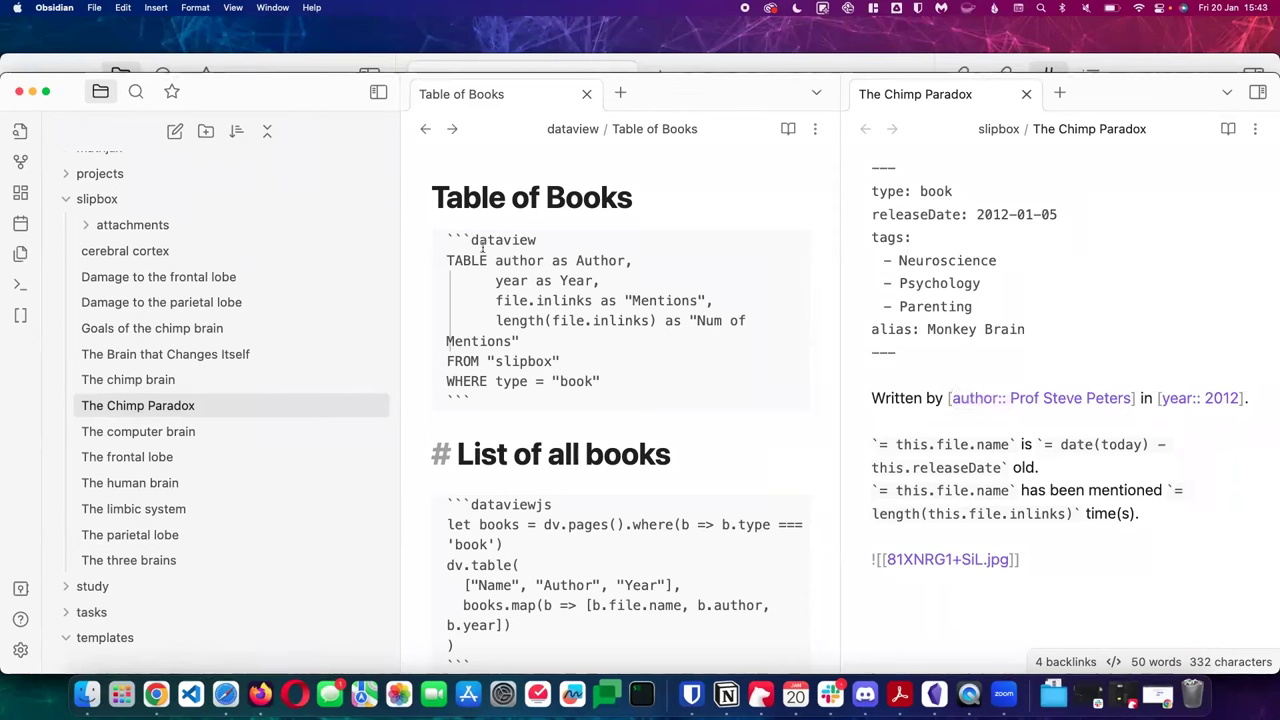
Highlight the `file.inlinks as "Mentions"` column in the Table of Books query and clear the selection
click(539, 258)
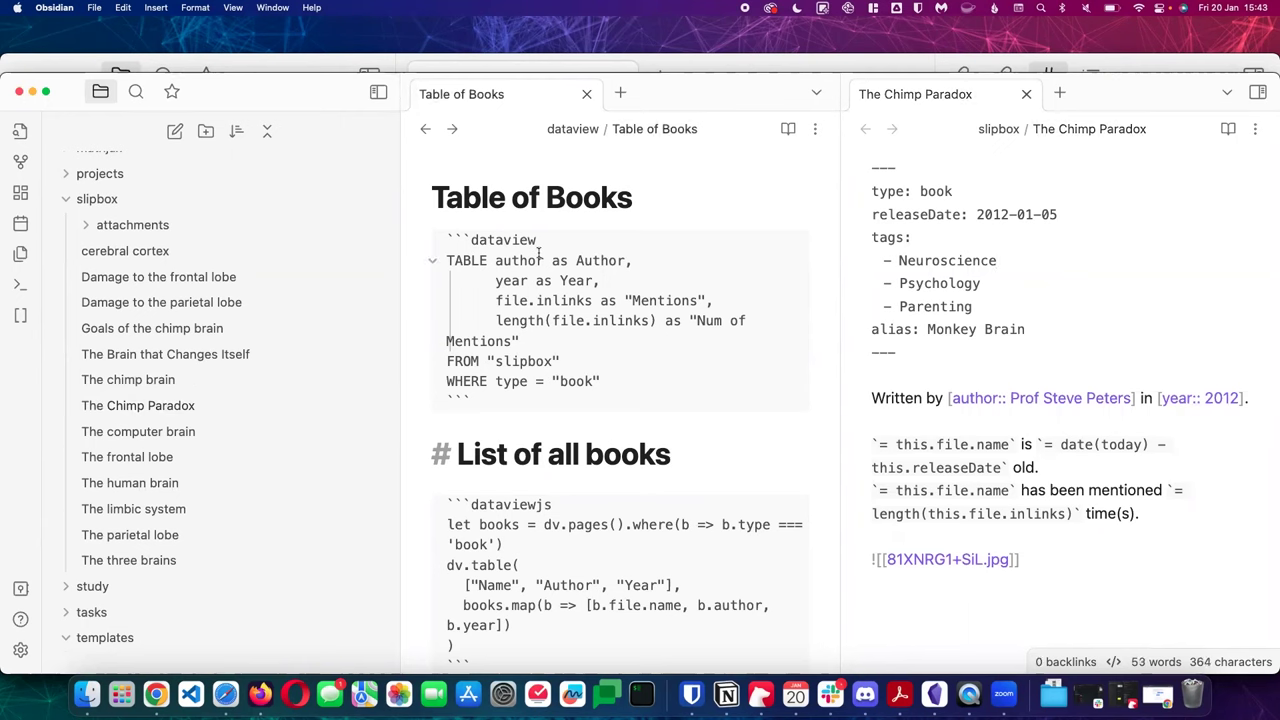
key(Down)
key(Down)
mouse_move(509, 285)
mouse_down()
mouse_move(492, 281)
mouse_move(496, 298)
mouse_up()
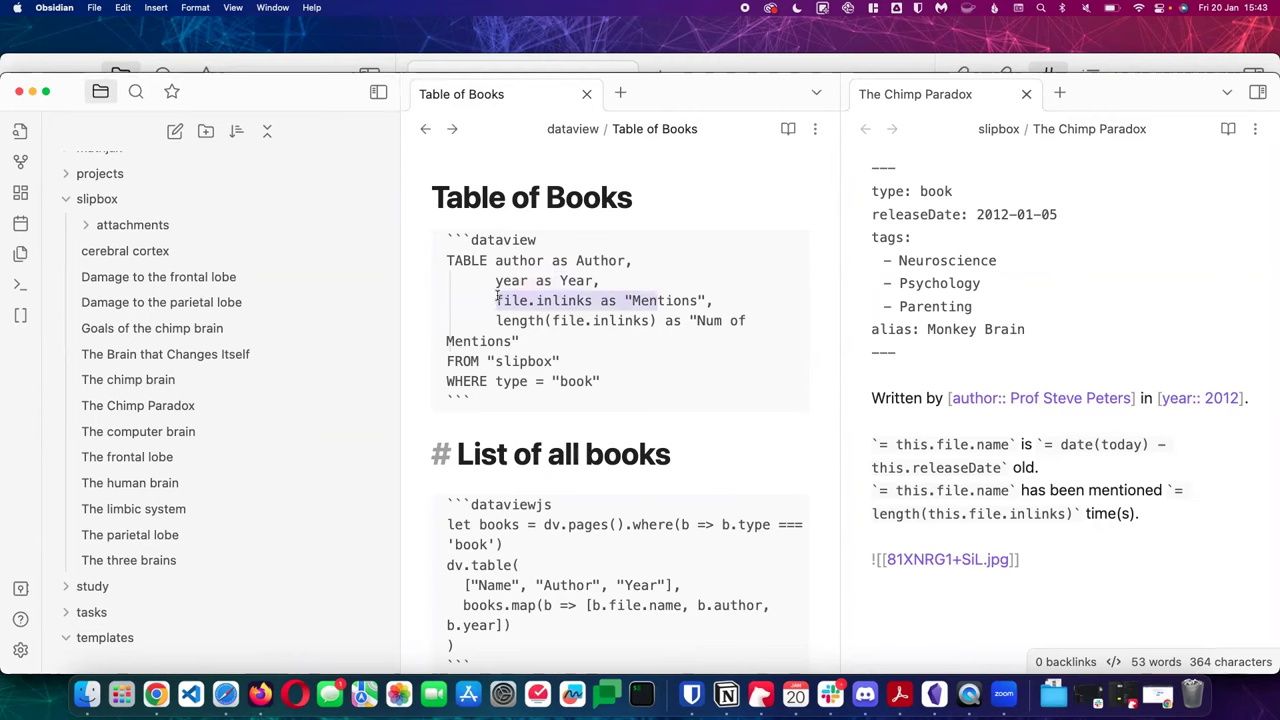
click(497, 298)
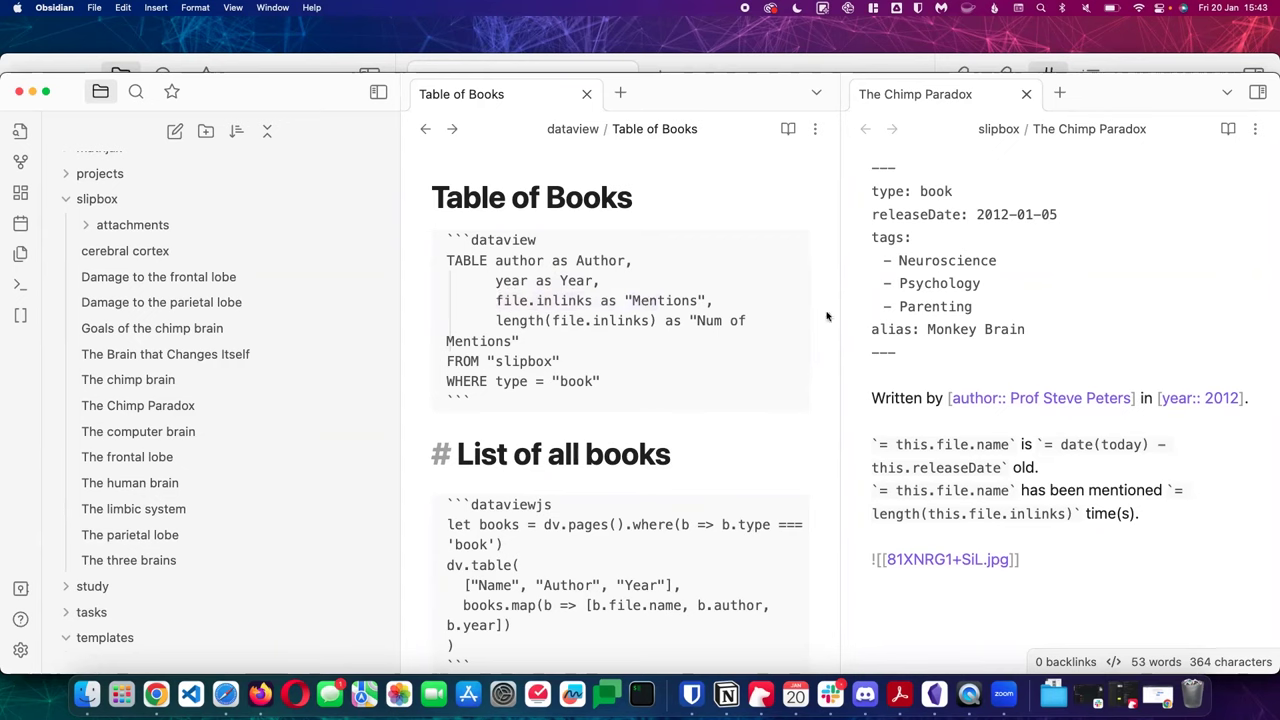
Switch the Table of Books note to reading view and examine the rows of its first table
click(788, 128)
scroll(648, 480, down, 3)
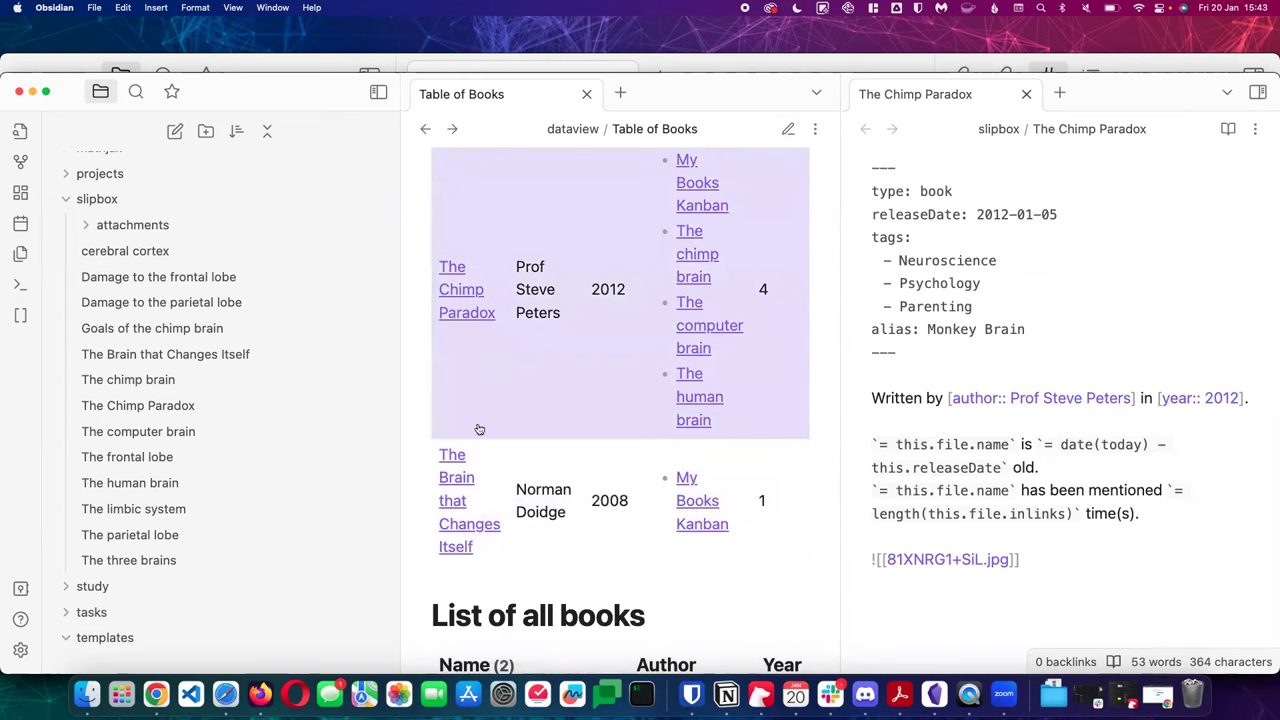
mouse_move(463, 550)
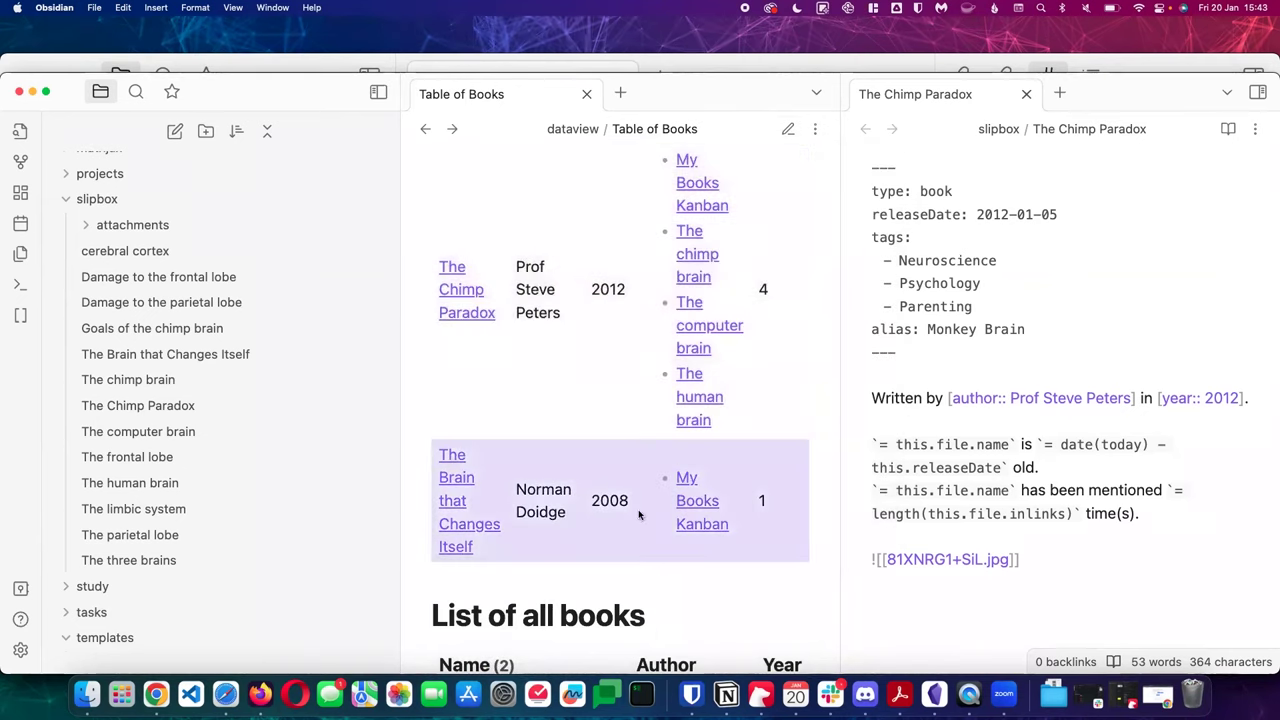
Examine the Mentions and Num of Mentions entries for both books in the first table of the Table of Books note
scroll(728, 246, up, 3)
scroll(728, 246, down, 2)
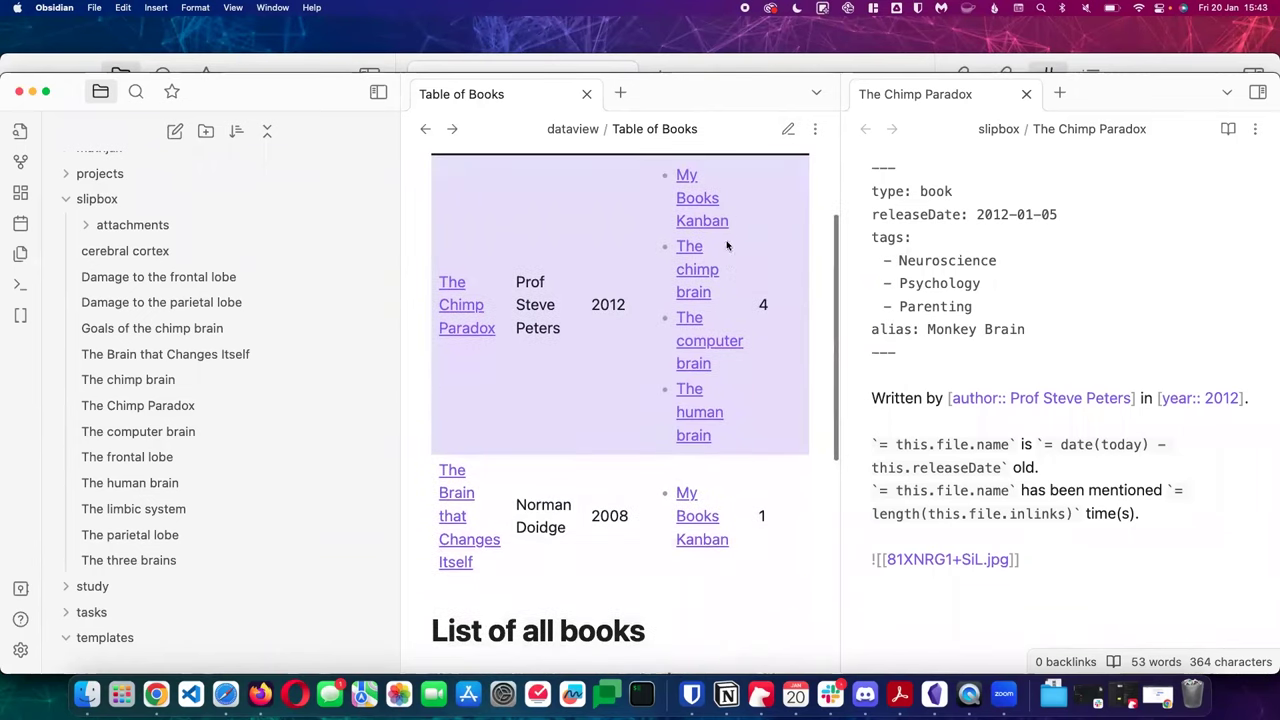
mouse_move(700, 410)
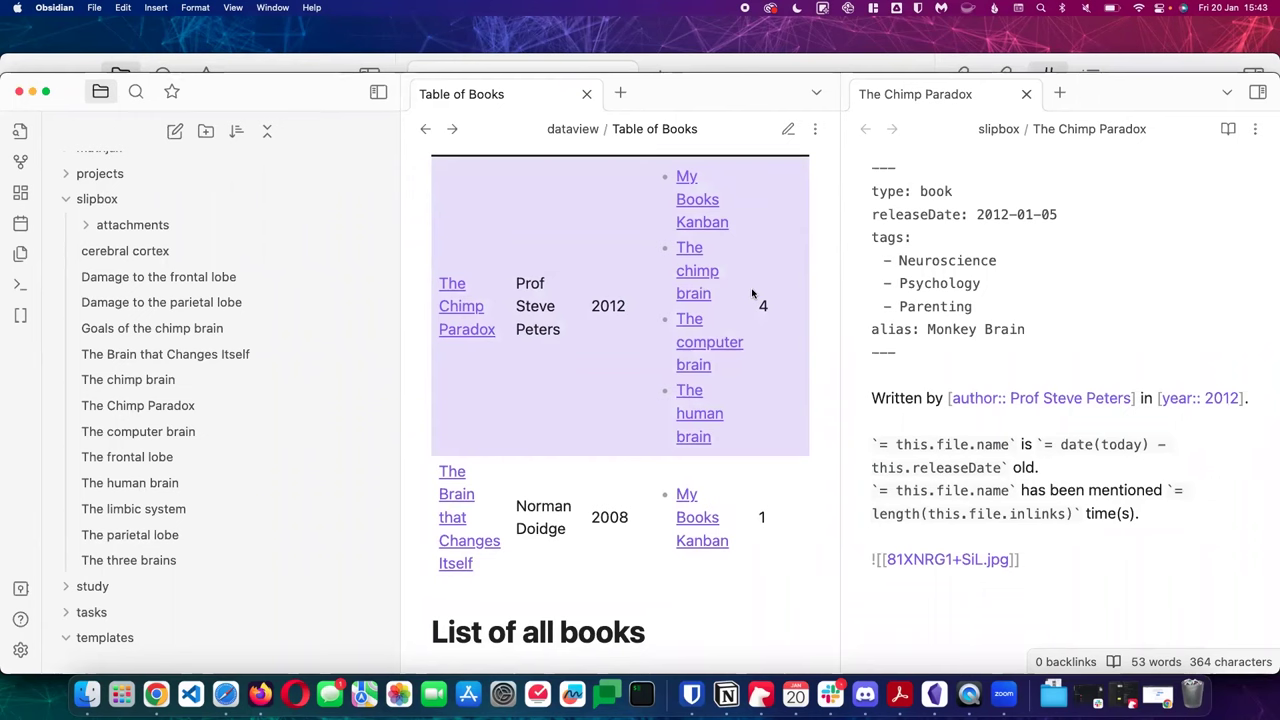
scroll(753, 205, up, 1)
scroll(753, 205, up, 3)
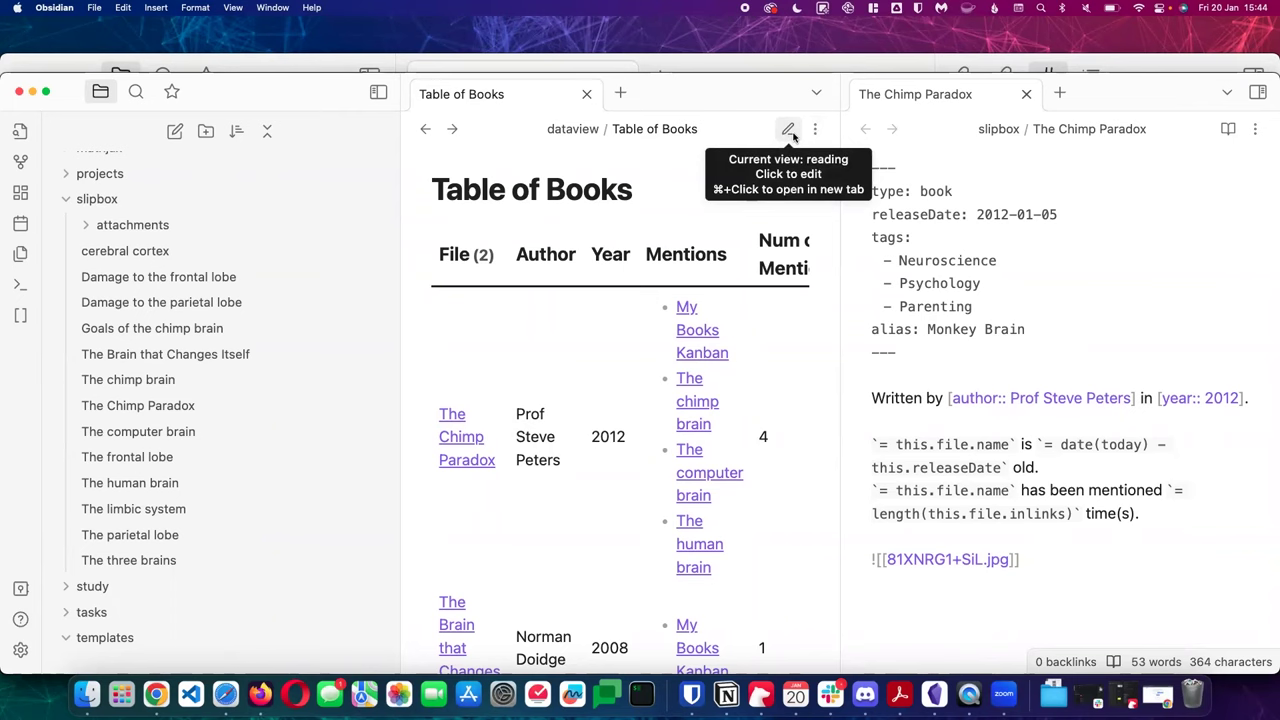
Compare the List of all books dataviewjs code in editing view with its rendered table in reading view
click(789, 131)
scroll(601, 461, down, 3)
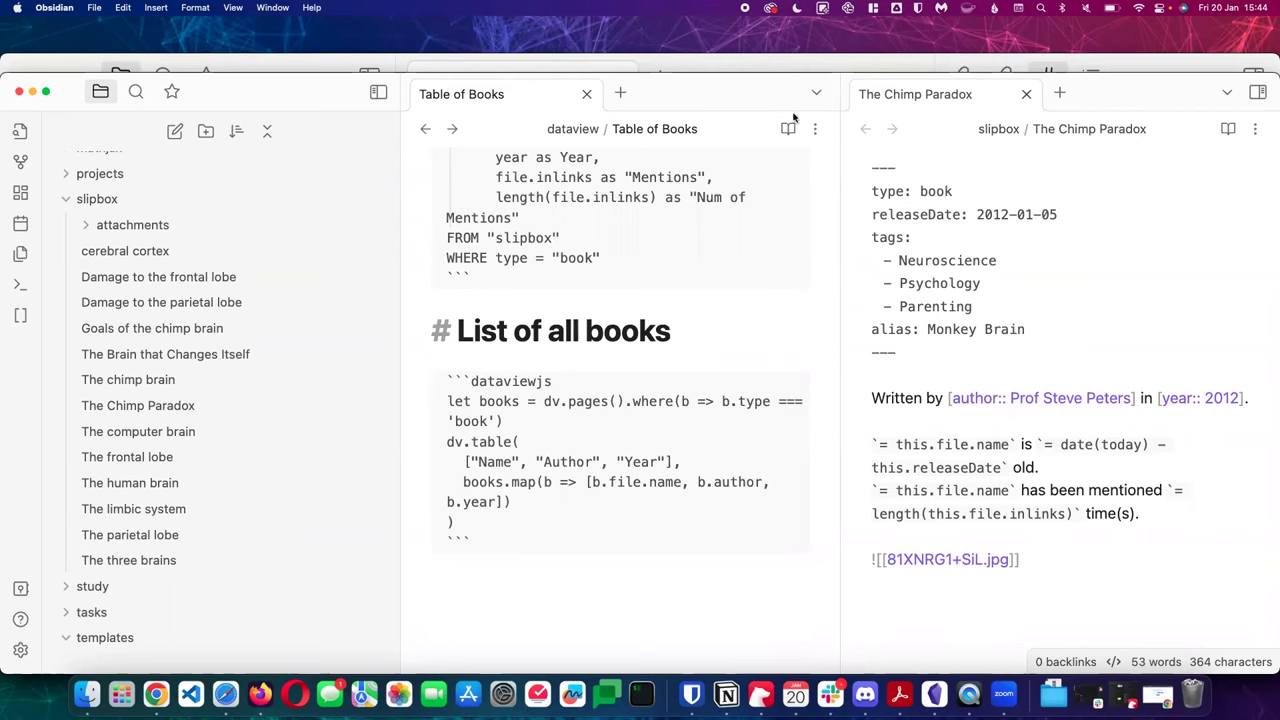
key(super+e)
mouse_move(690, 491)
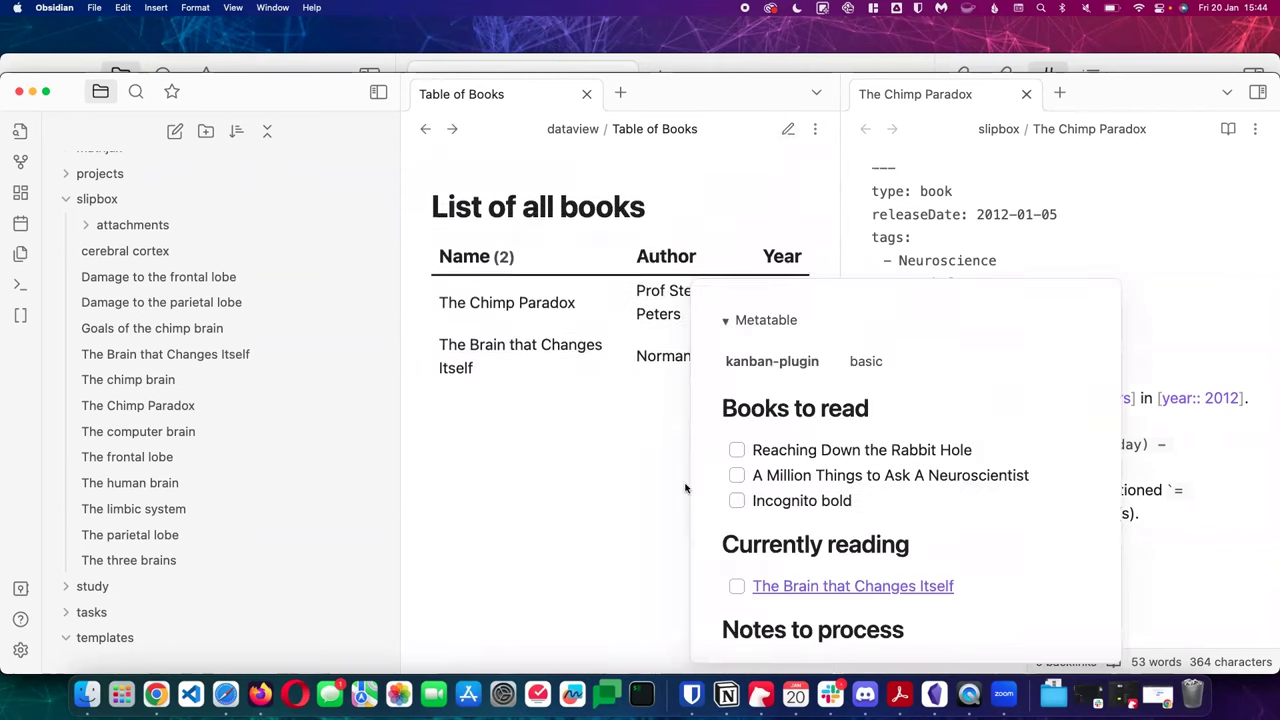
click(781, 136)
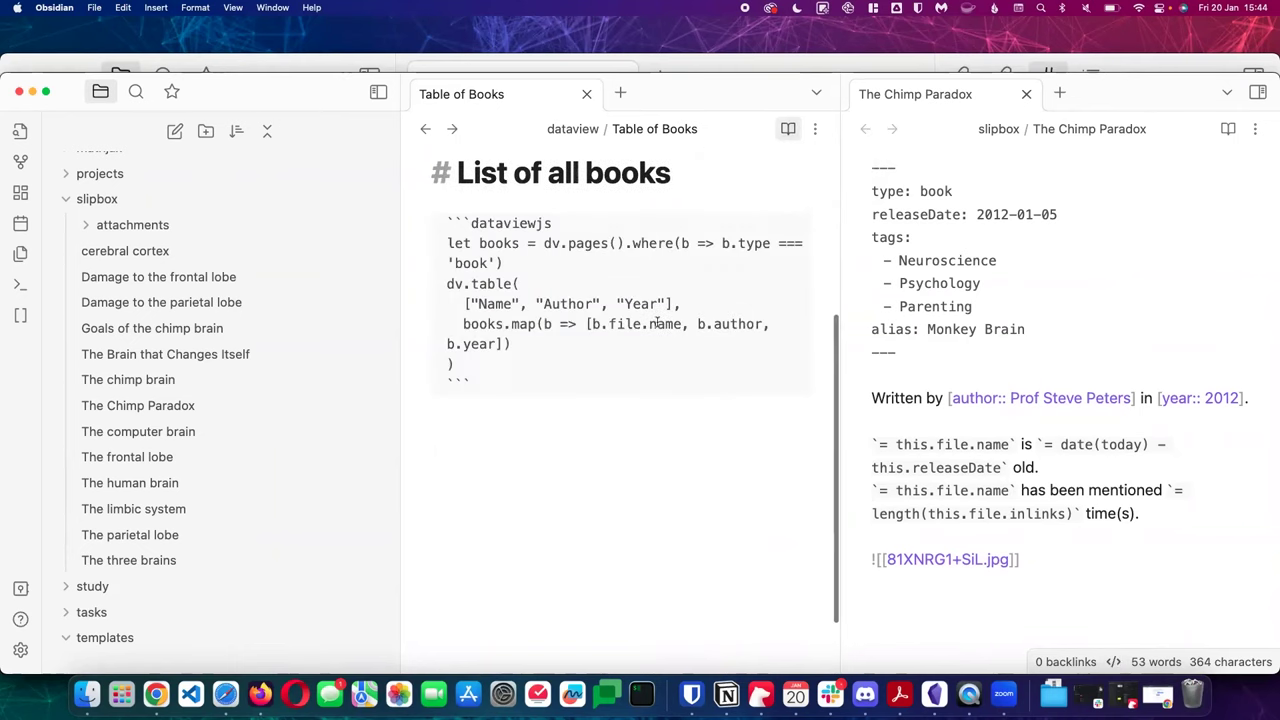
scroll(658, 321, up, 5)
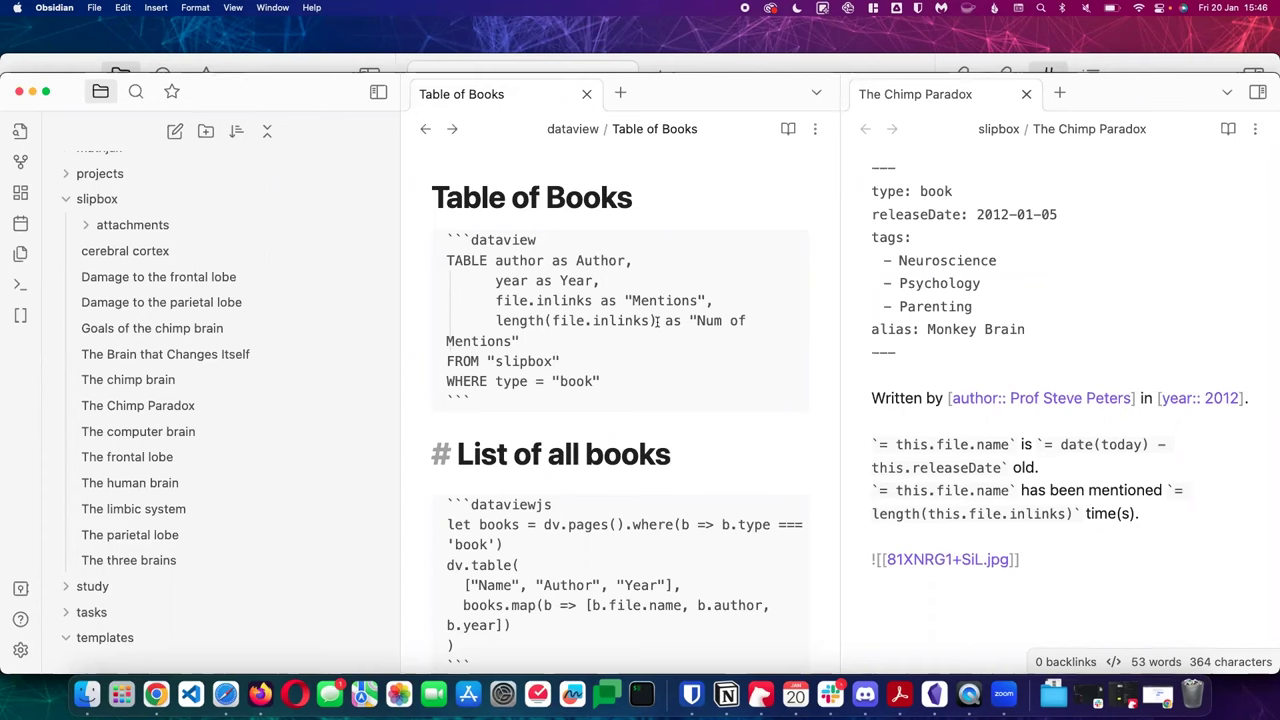
Open My Books Kanban from the kanban folder and close The Chimp Paradox note beside it
scroll(213, 261, up, 6)
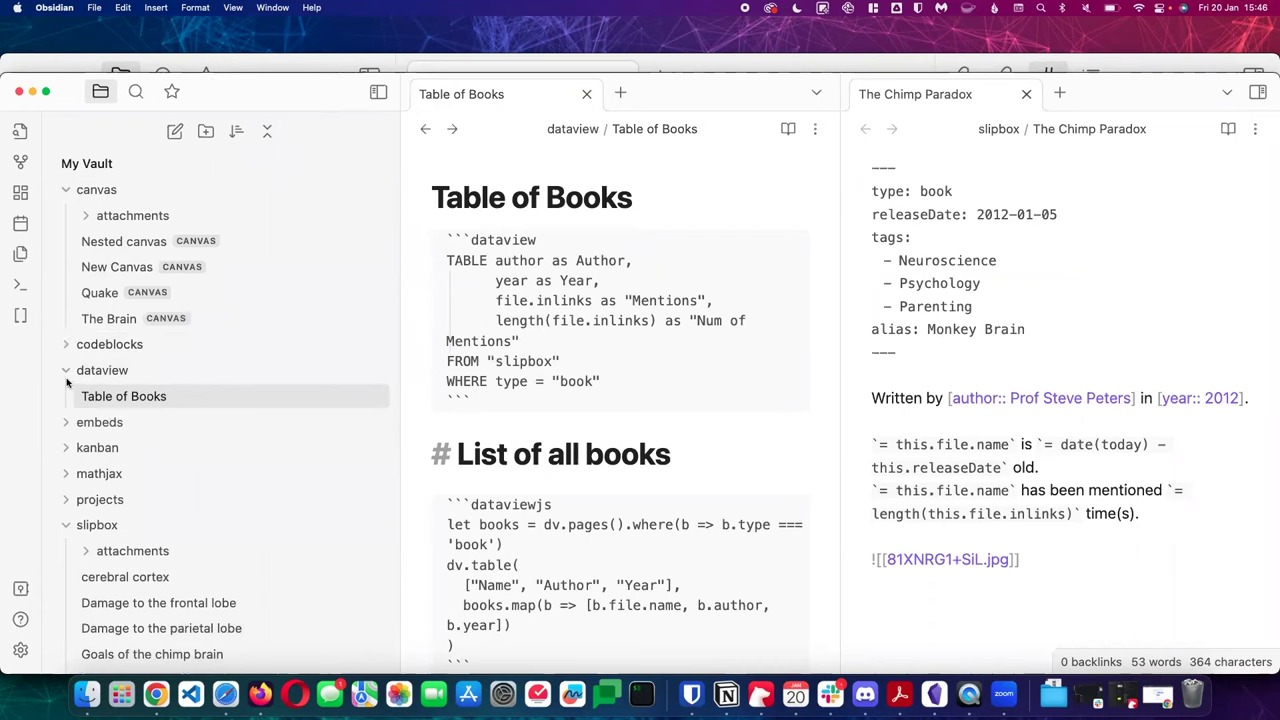
click(70, 370)
click(90, 422)
click(116, 449)
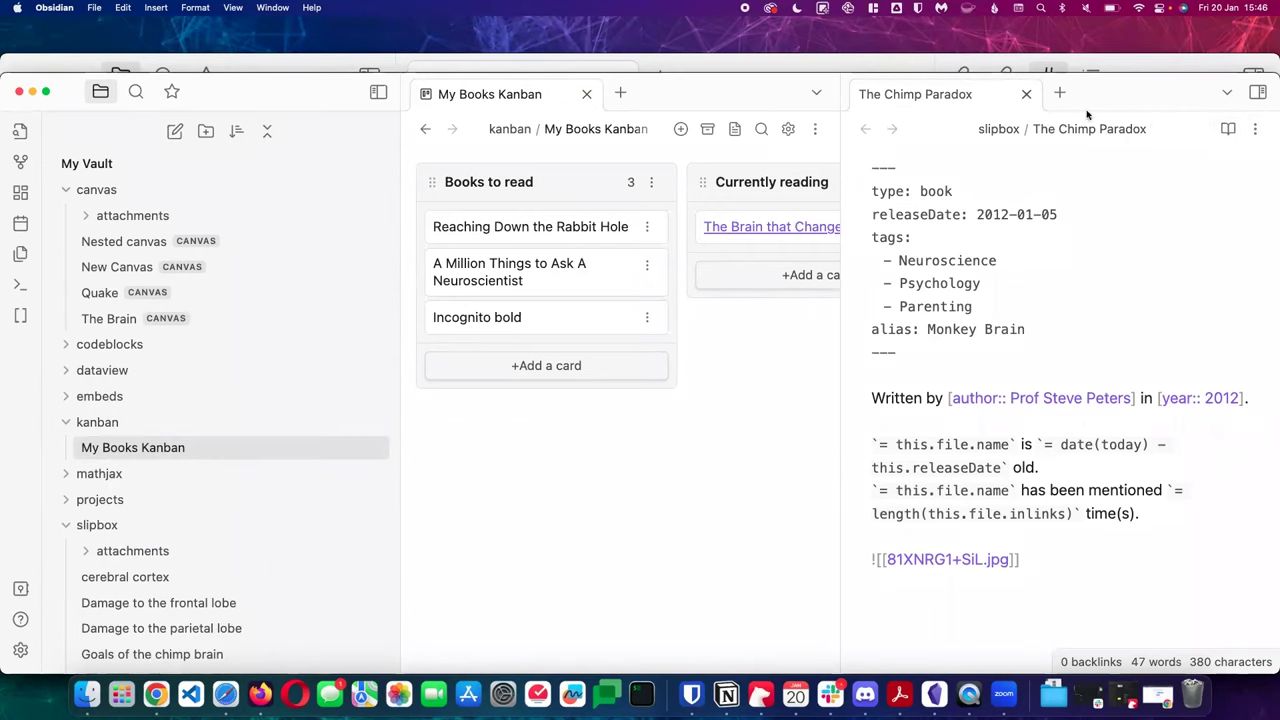
click(1025, 96)
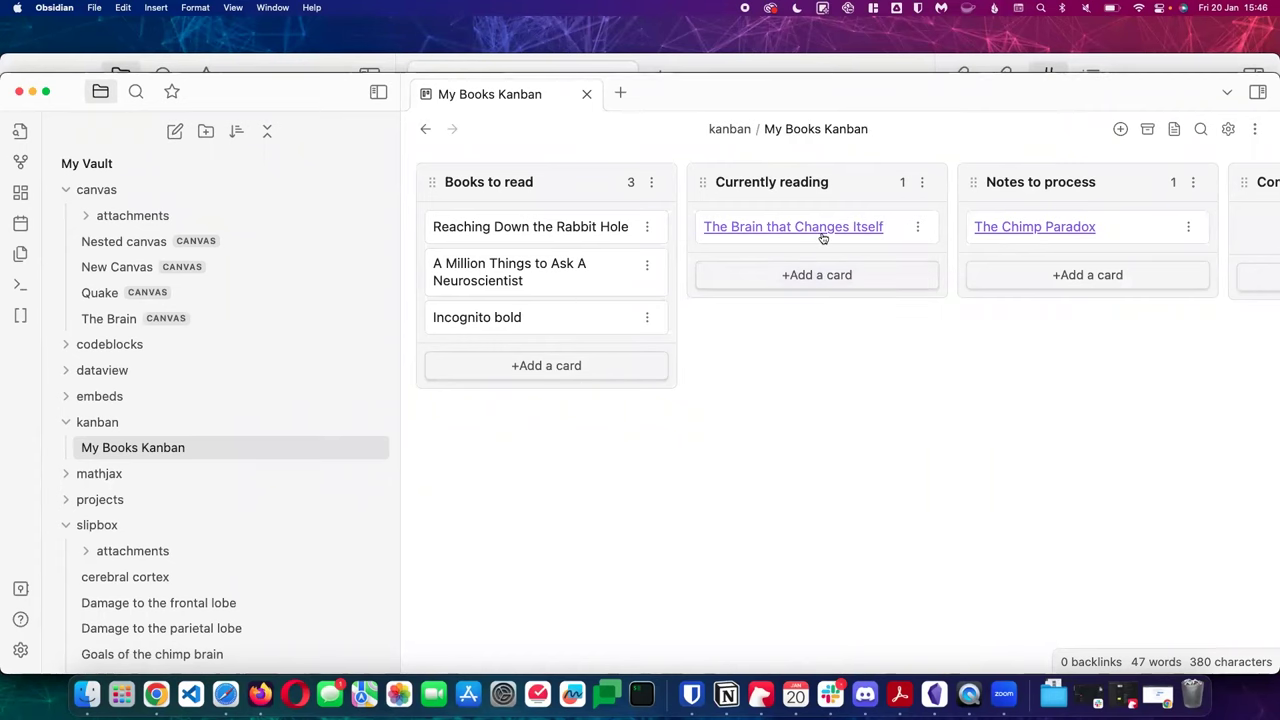
Open The Brain that Changes Itself card for editing to inspect its link text, leaving the board's cards as they are
click(1255, 129)
click(840, 457)
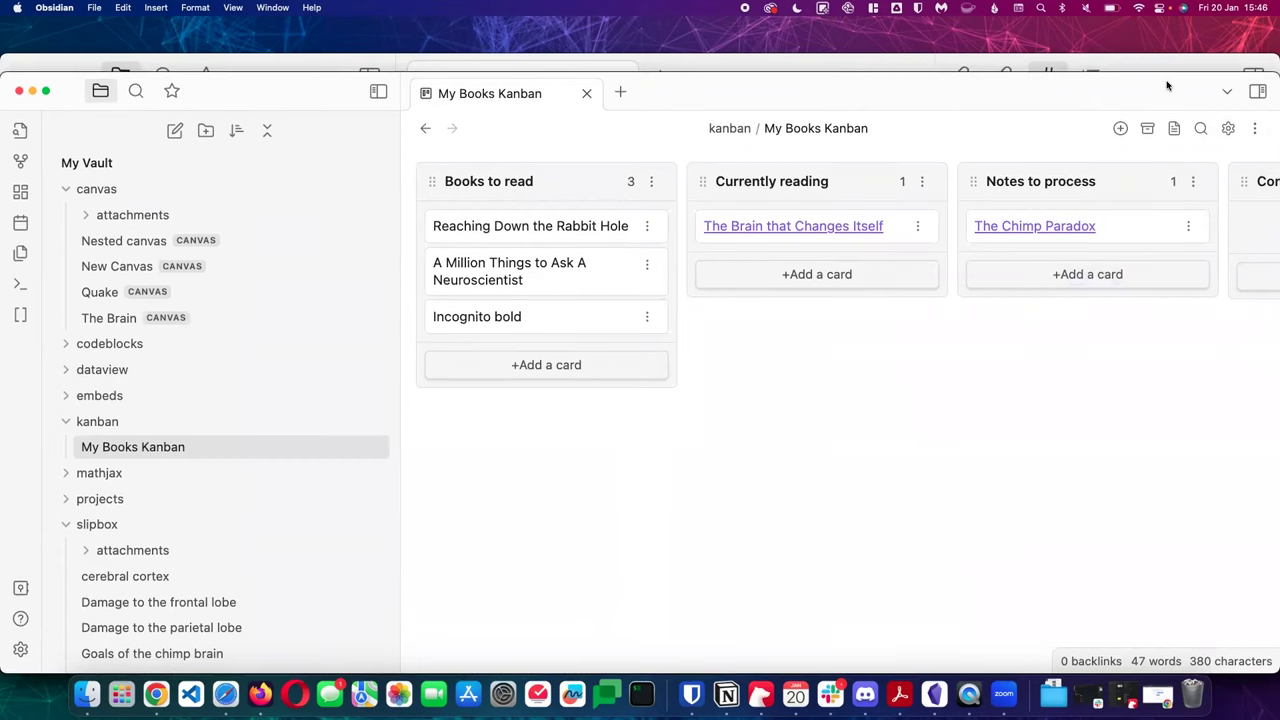
click(837, 273)
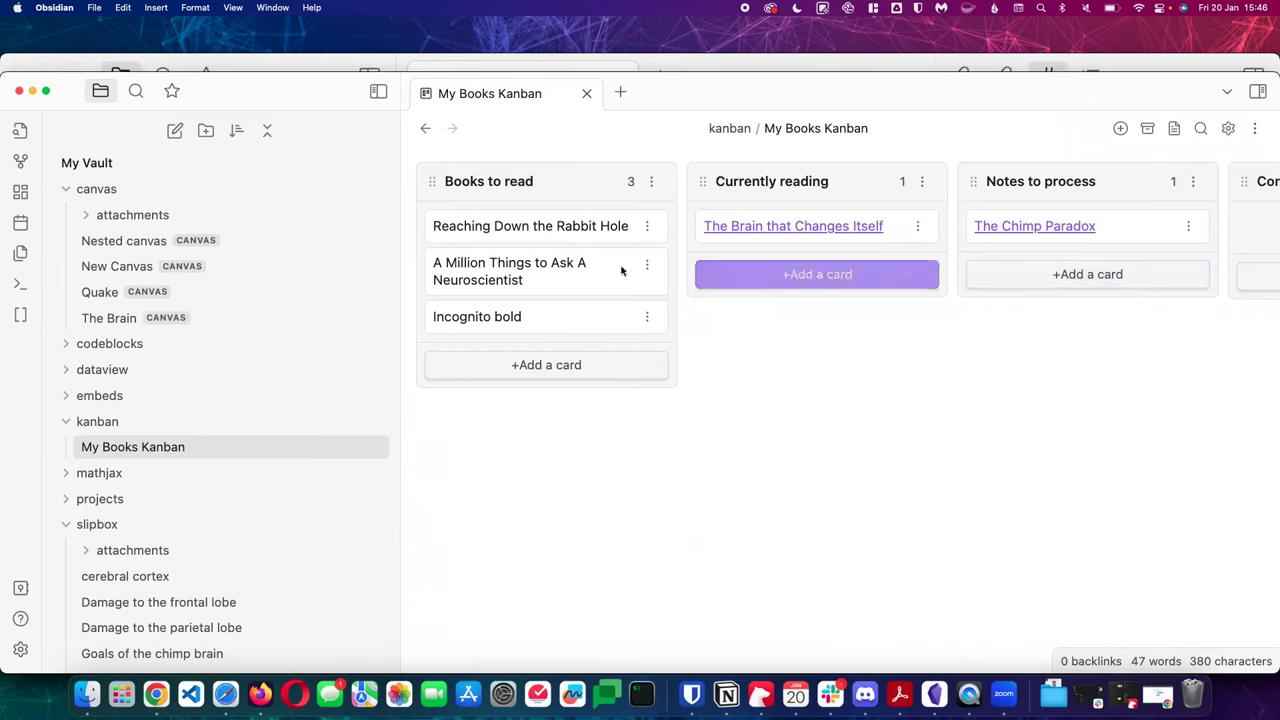
double_click(898, 227)
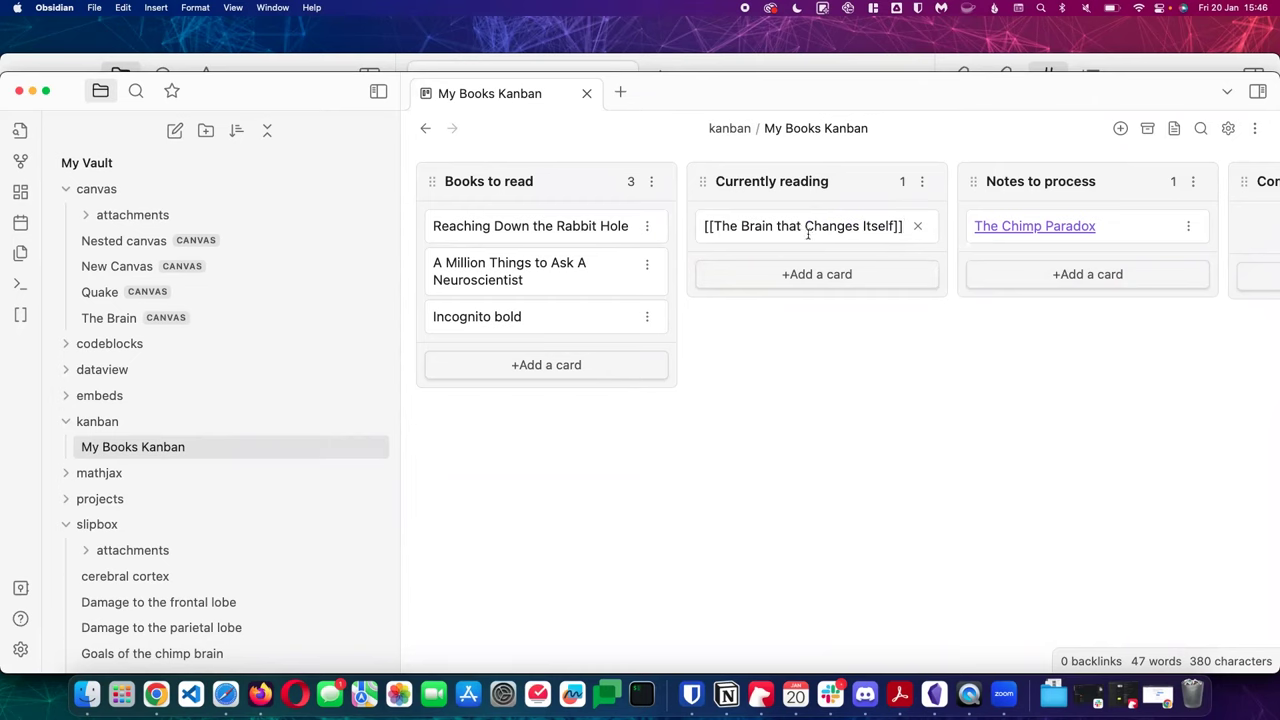
double_click(593, 264)
mouse_move(499, 222)
mouse_down()
mouse_move(737, 229)
mouse_move(586, 217)
mouse_move(517, 246)
mouse_move(520, 236)
mouse_up()
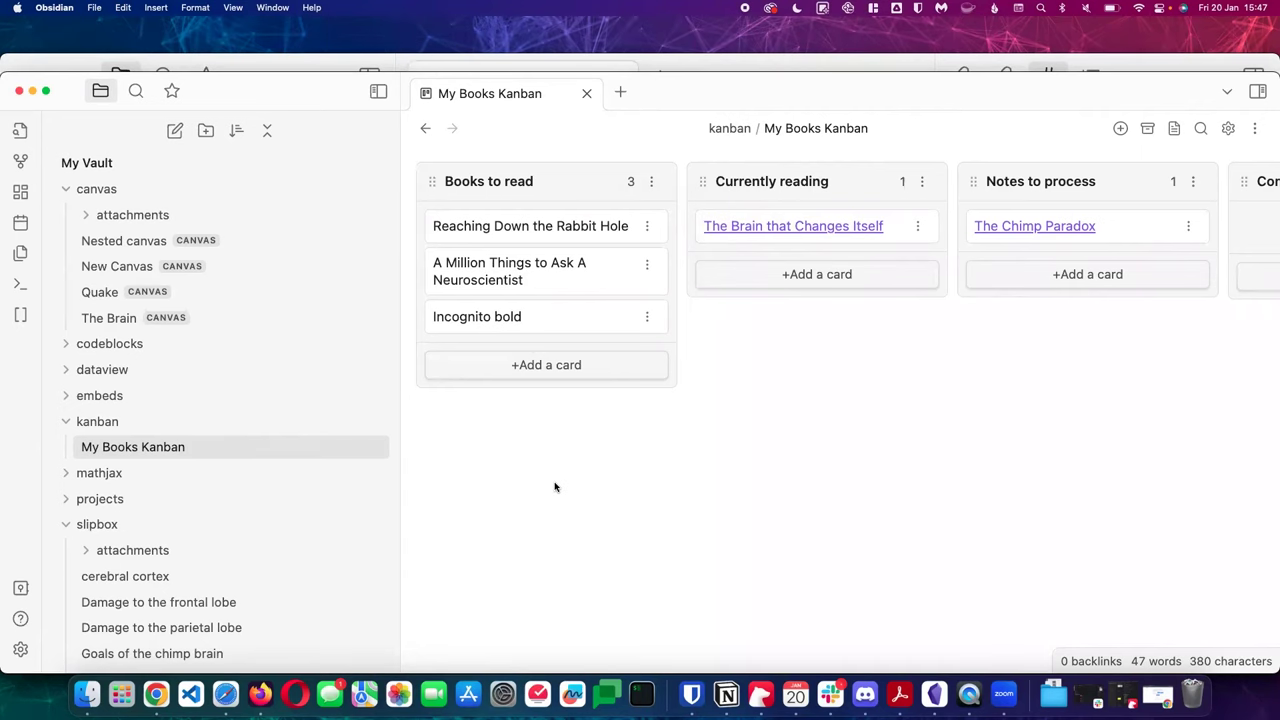
Open the My Tasks note from the tasks folder and highlight the checkbox marker of Task 1
scroll(200, 464, down, 5)
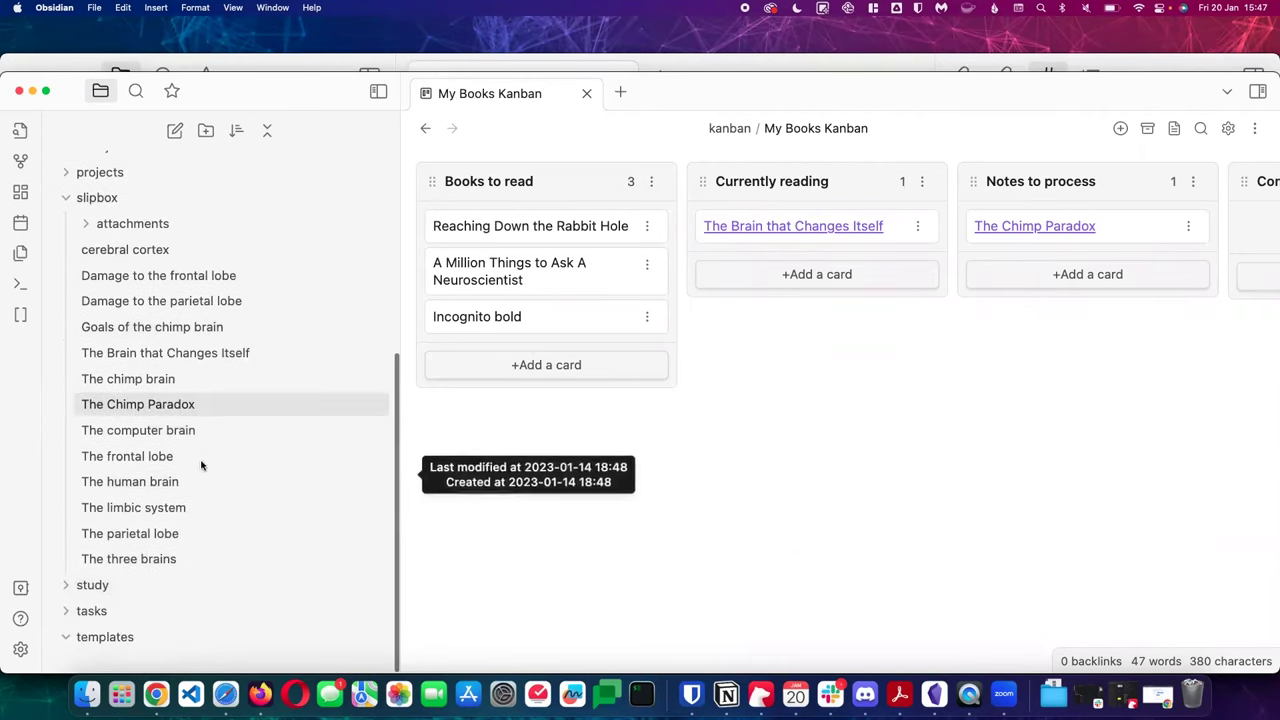
click(88, 610)
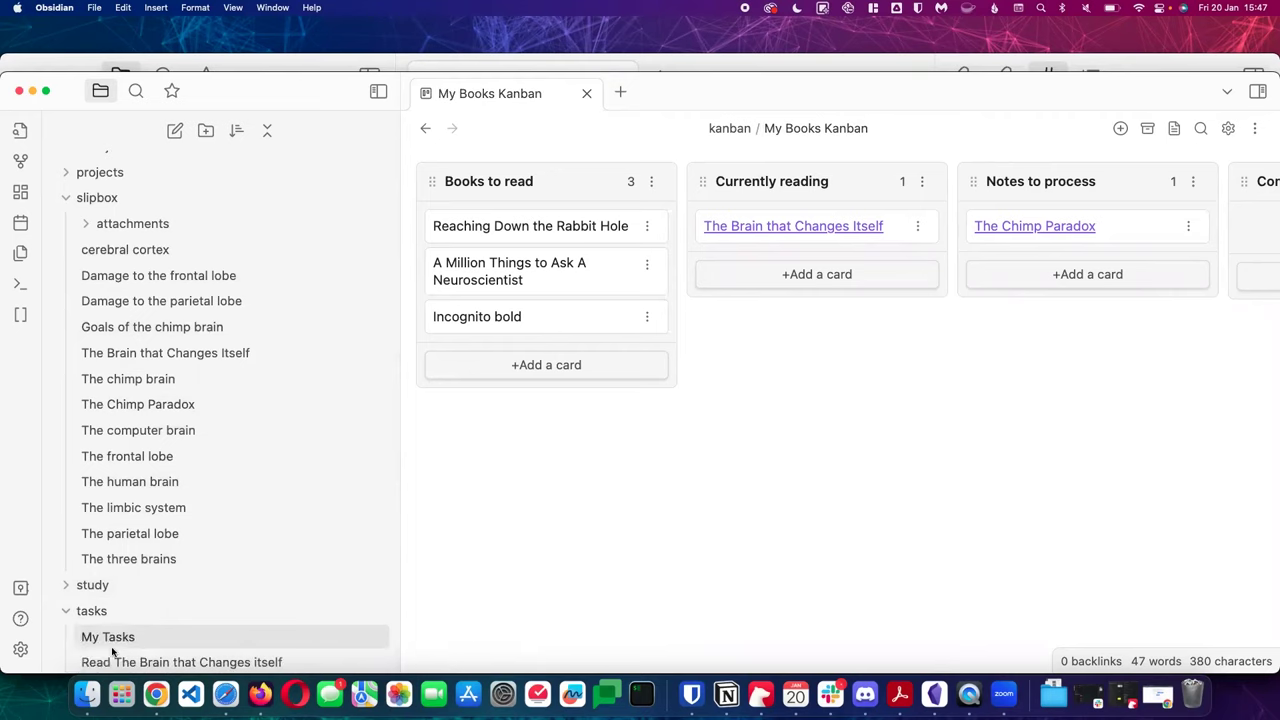
click(110, 638)
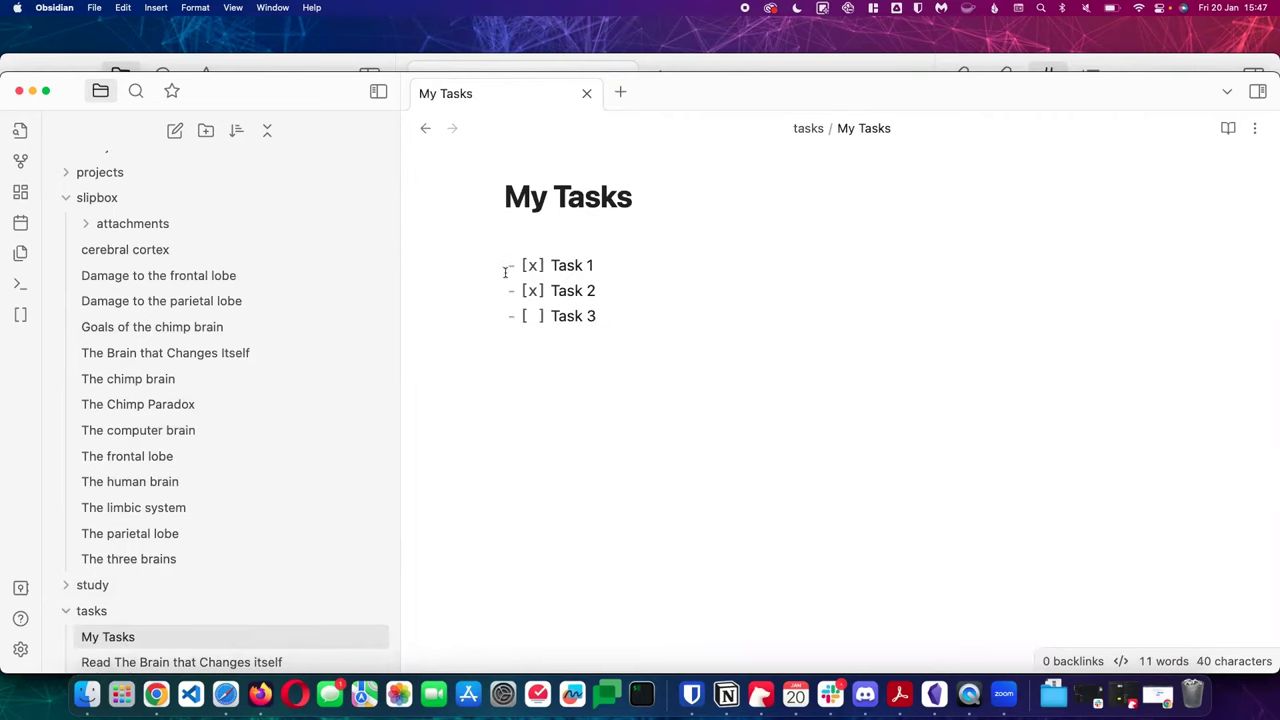
double_click(534, 266)
click(661, 287)
Preview My Tasks in reading view and toggle the Task 2 and Task 3 checkboxes, restoring each one
click(1227, 128)
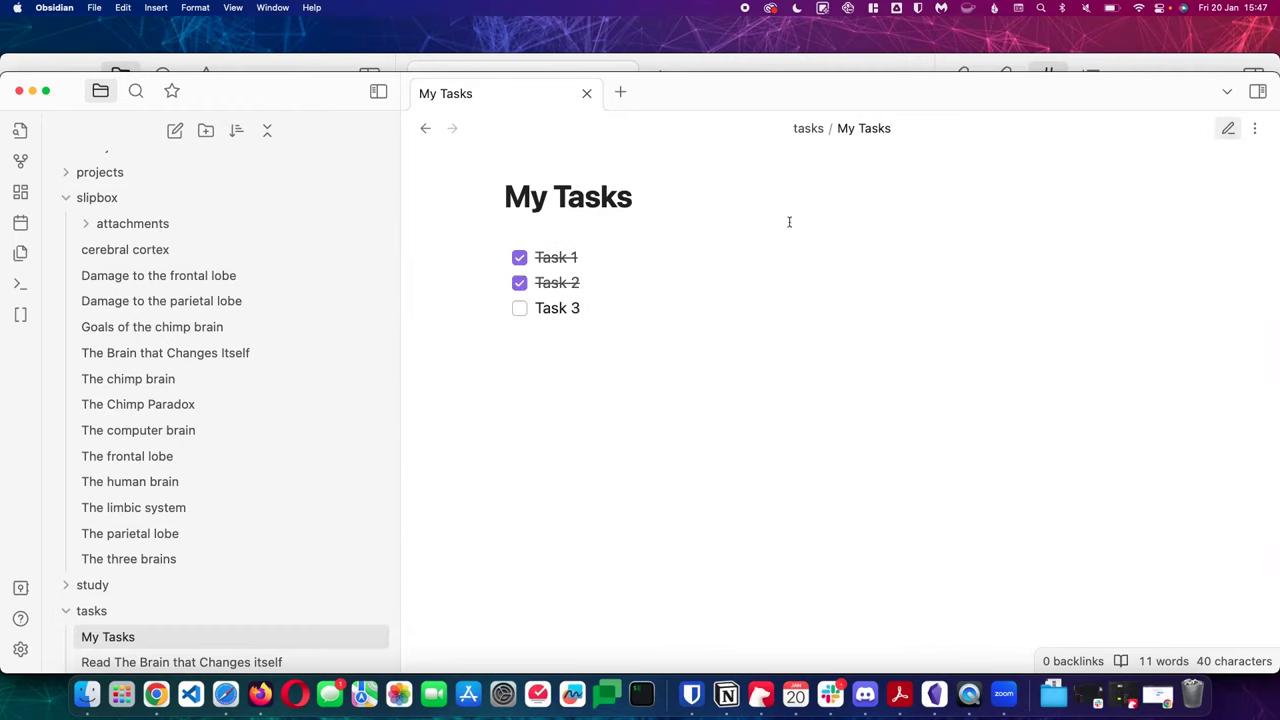
click(516, 280)
click(516, 280)
click(521, 308)
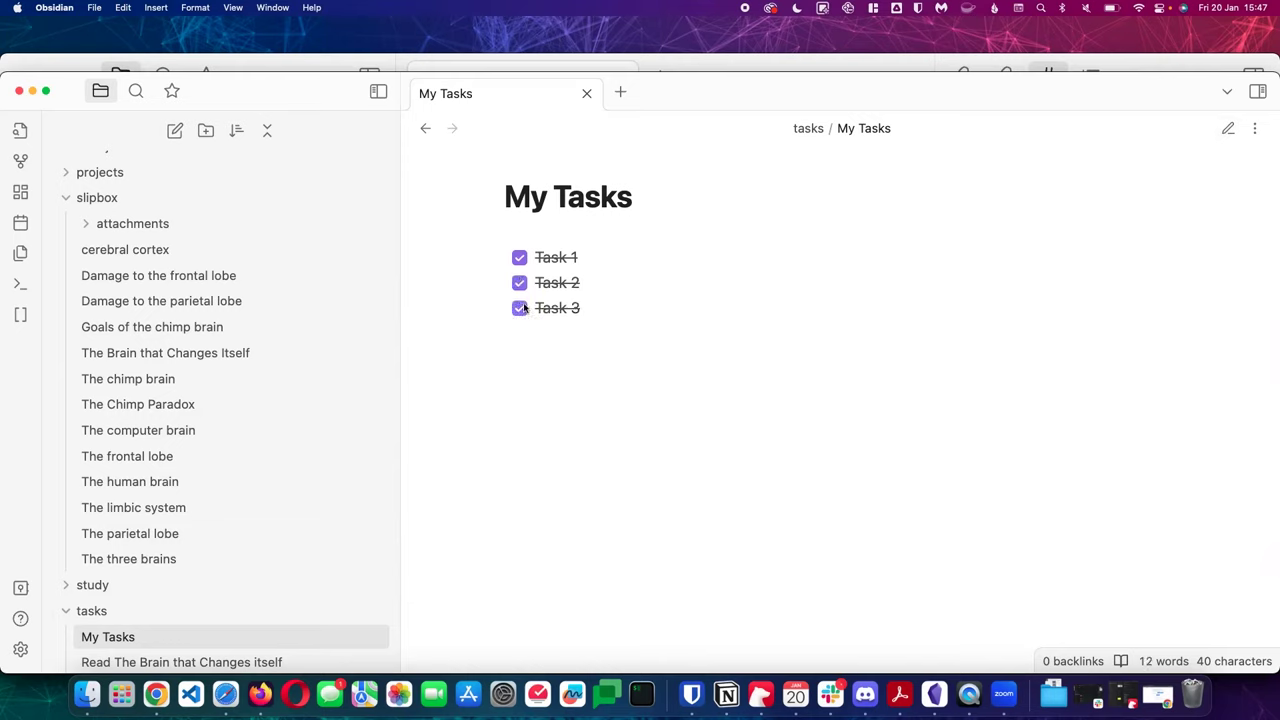
click(521, 308)
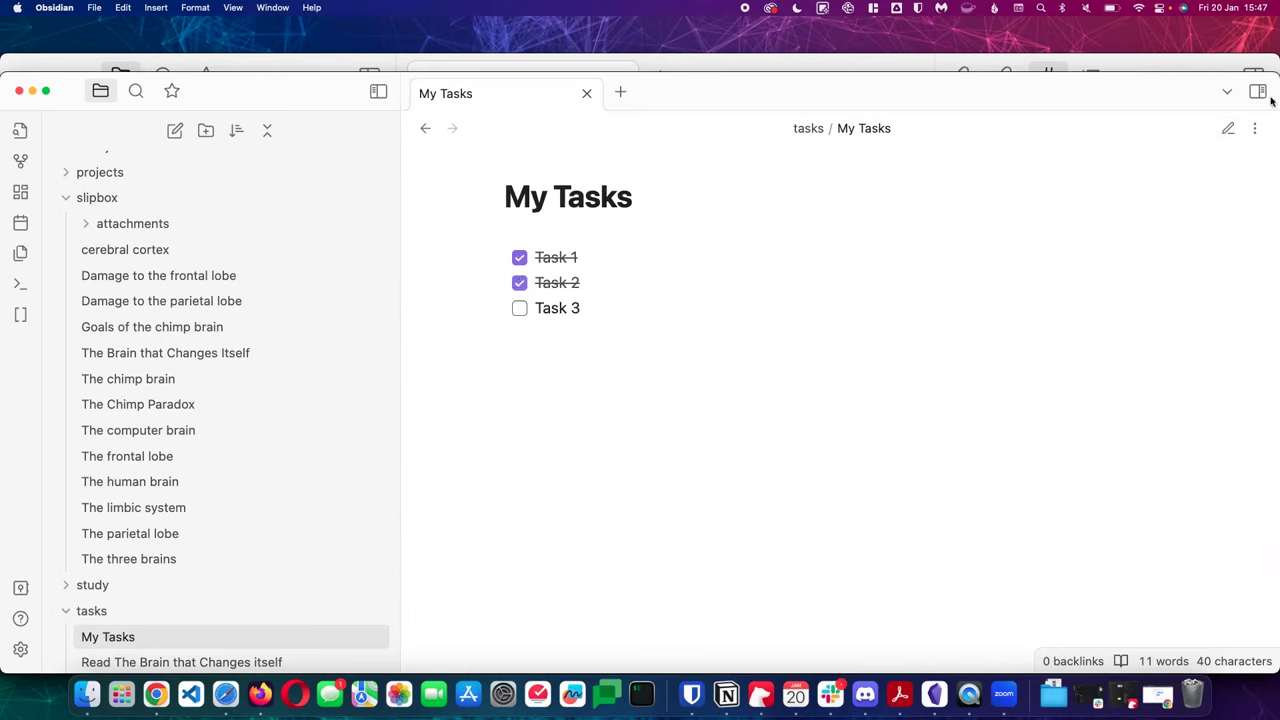
Return My Tasks to editing view and add an indented unchecked task "Sub item" beneath Task 2
click(1229, 129)
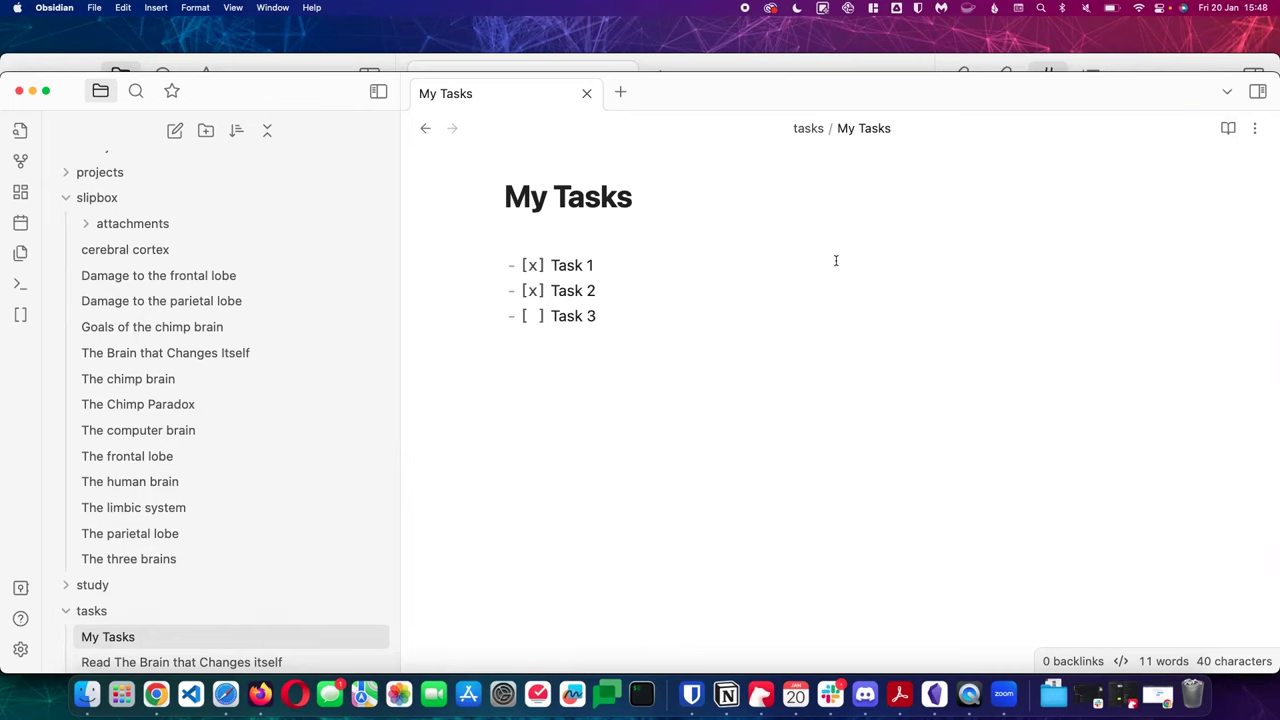
click(675, 290)
key(Return)
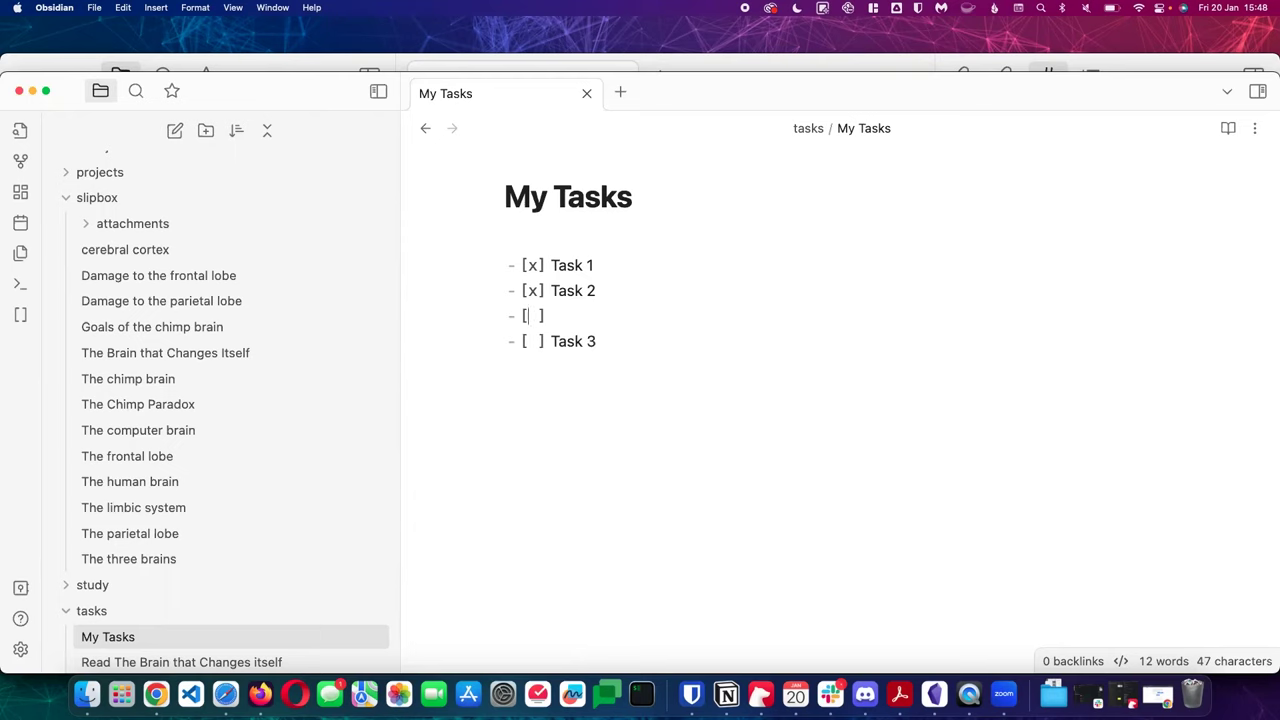
key(Tab)
text(Sub item)
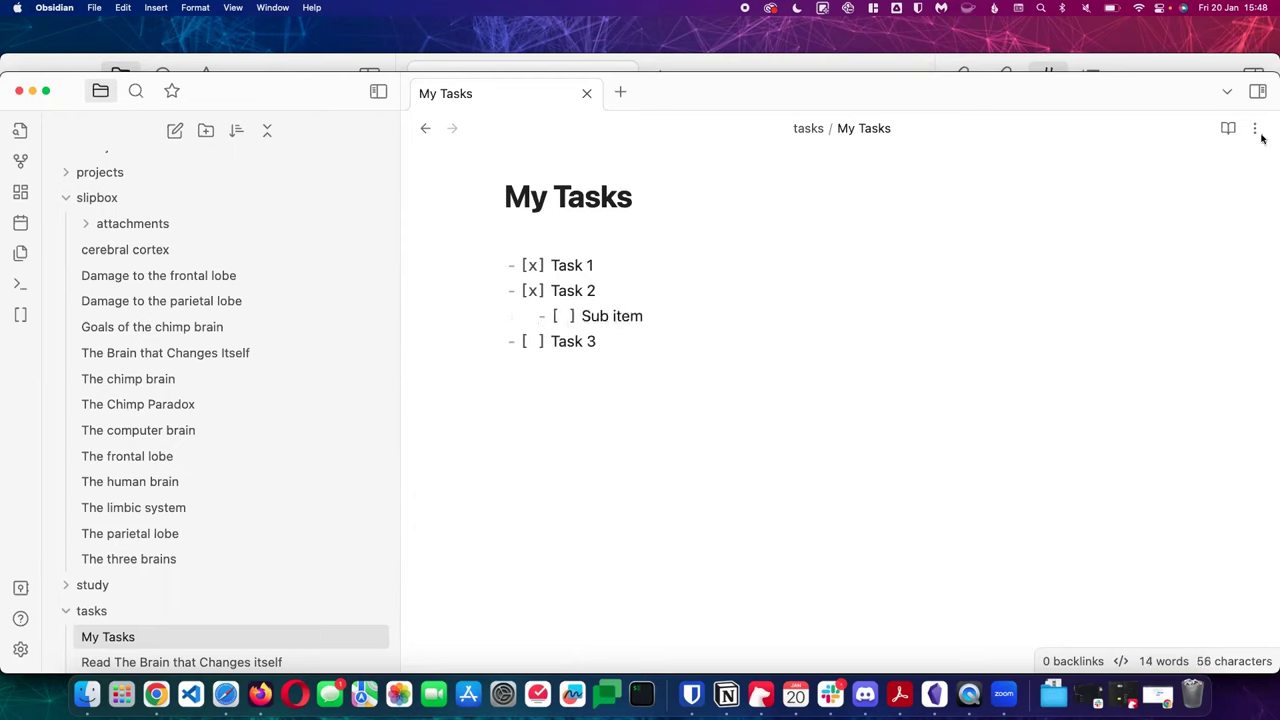
Toggle the Sub item and Task 2 checkboxes in reading view, leave both unchecked, and return to editing view
click(1231, 134)
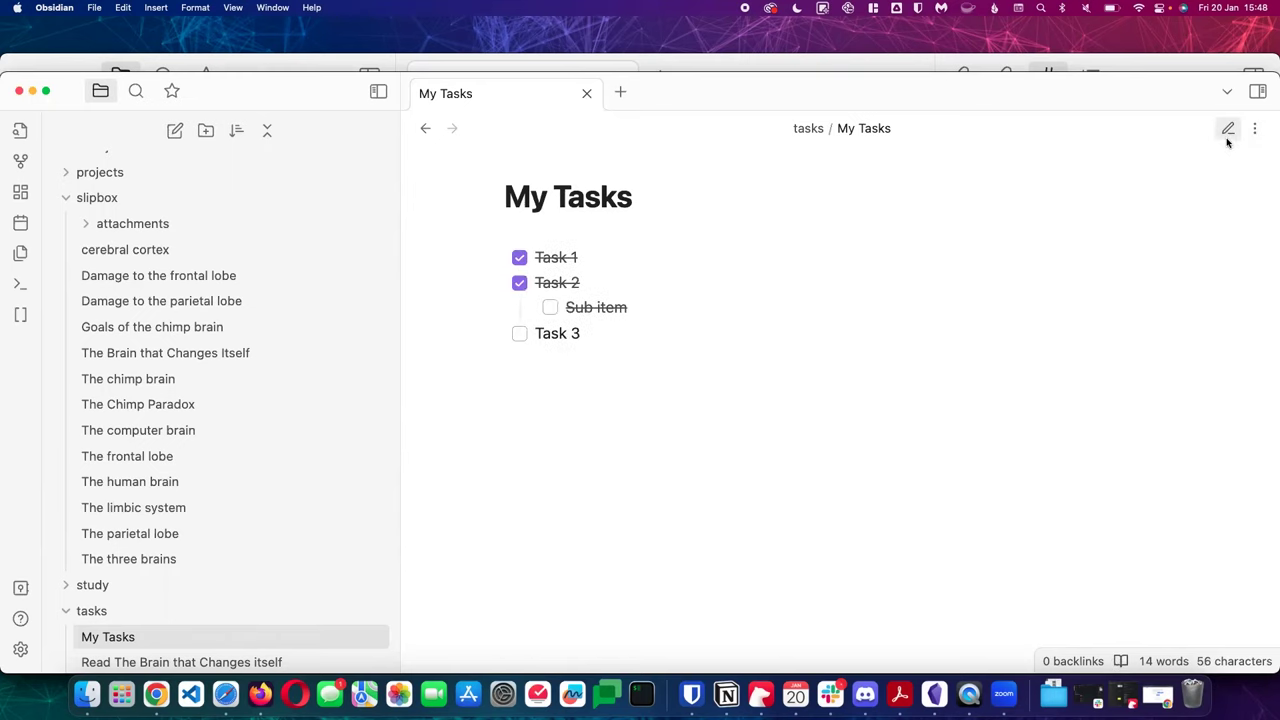
click(550, 308)
click(550, 308)
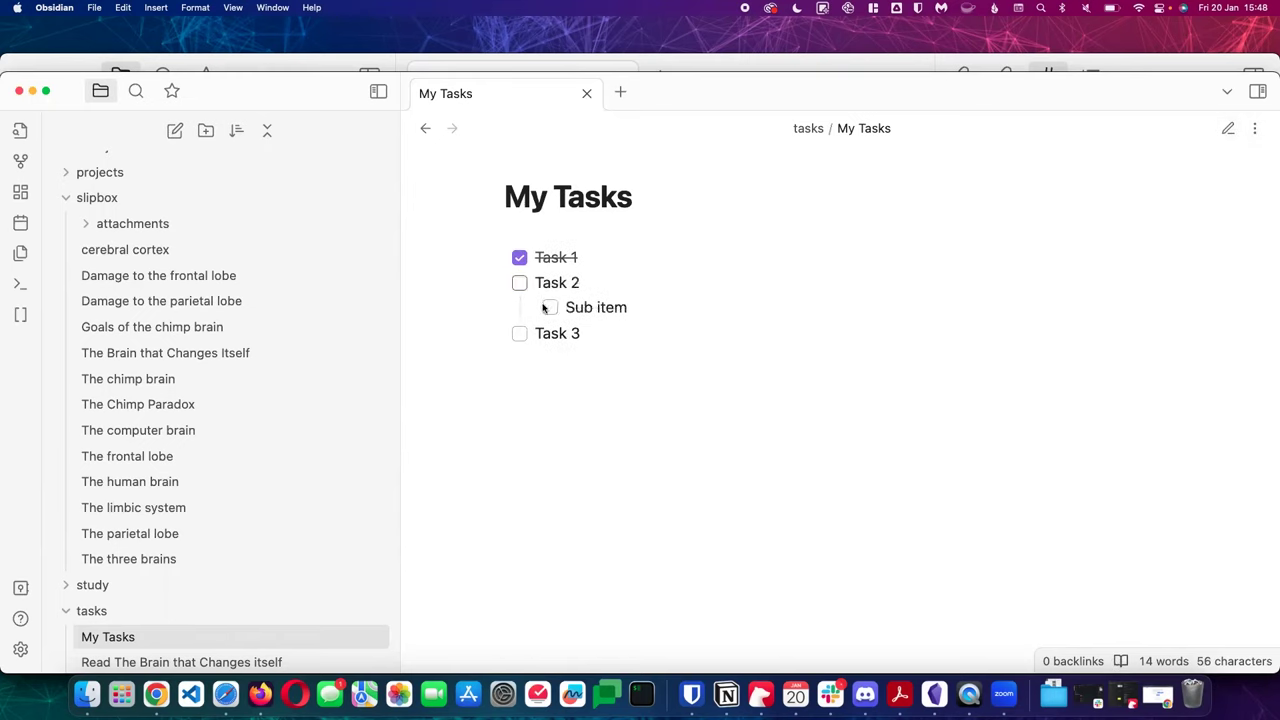
click(550, 308)
click(550, 308)
click(519, 284)
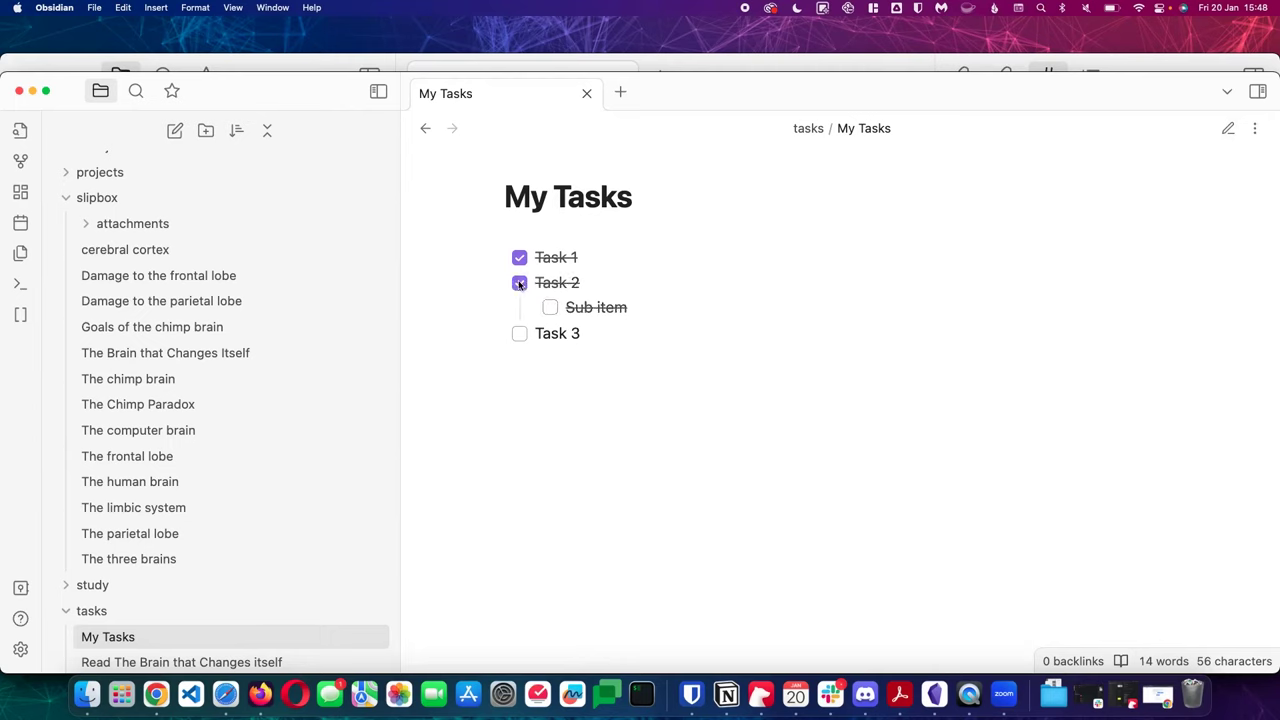
click(519, 284)
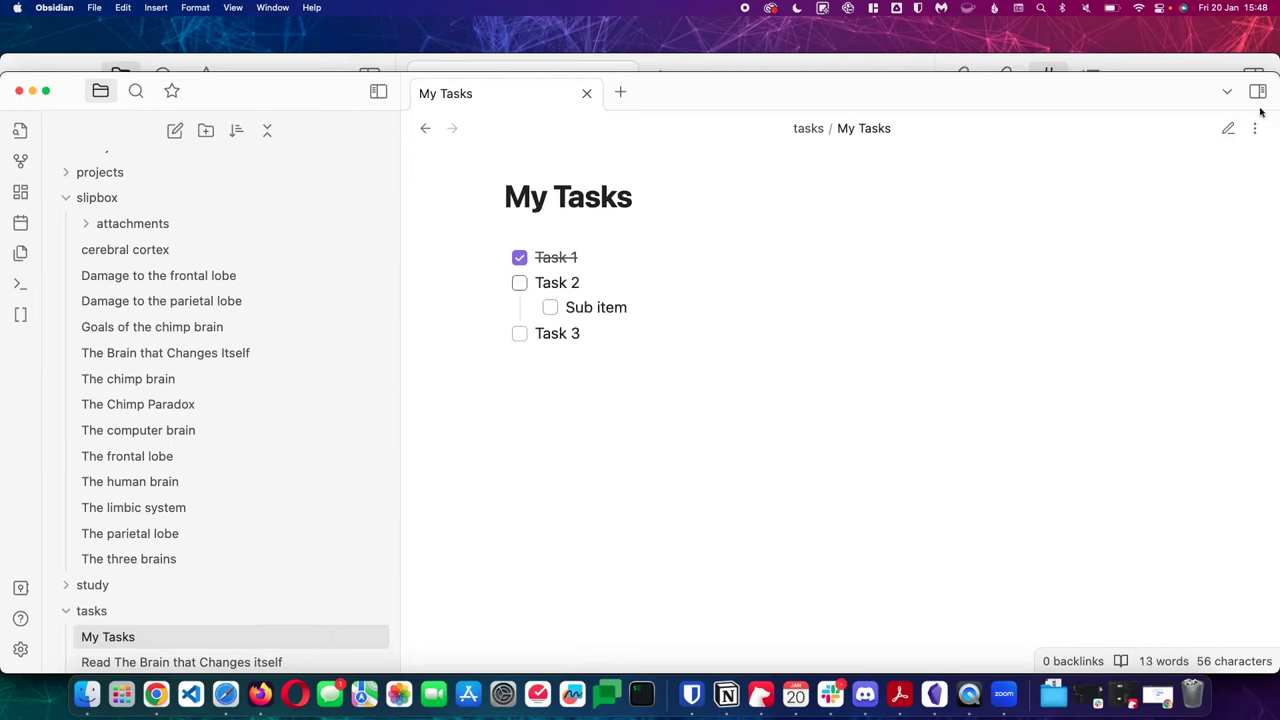
click(1228, 128)
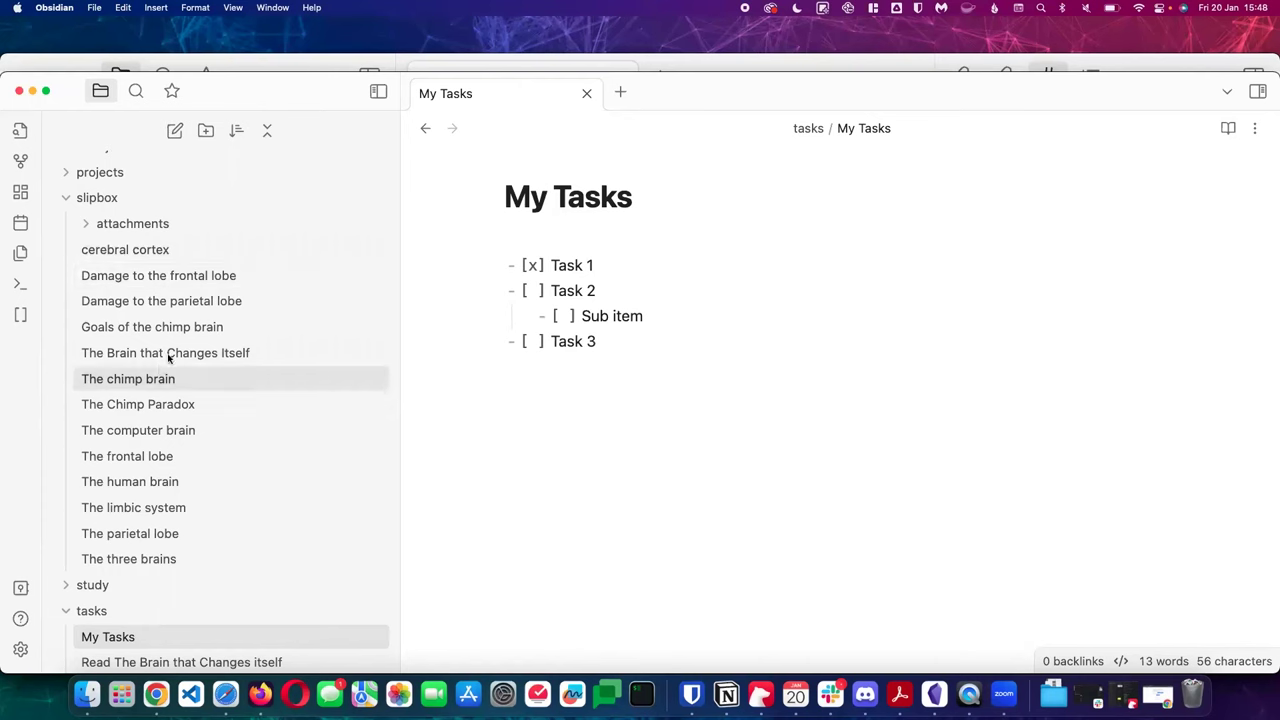
Open The Brain that Changes Itself from the slipbox folder and look over its contents
click(184, 306)
click(170, 352)
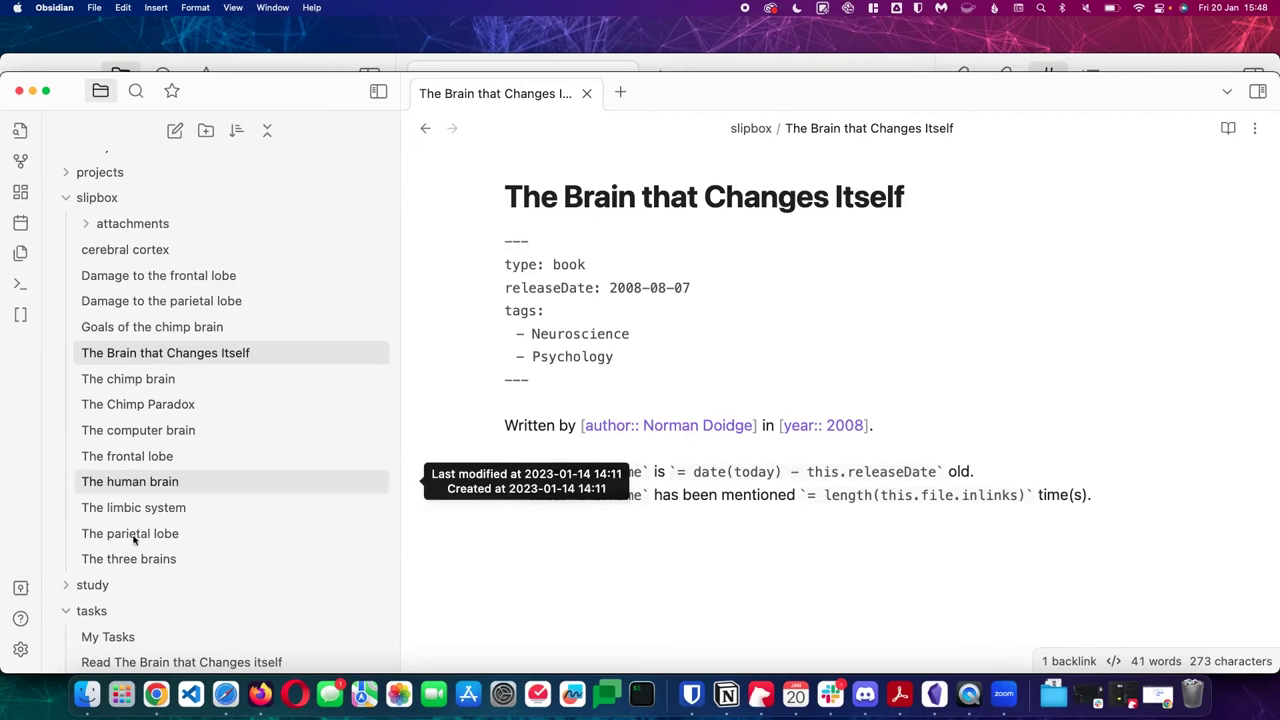
scroll(133, 562, down, 2)
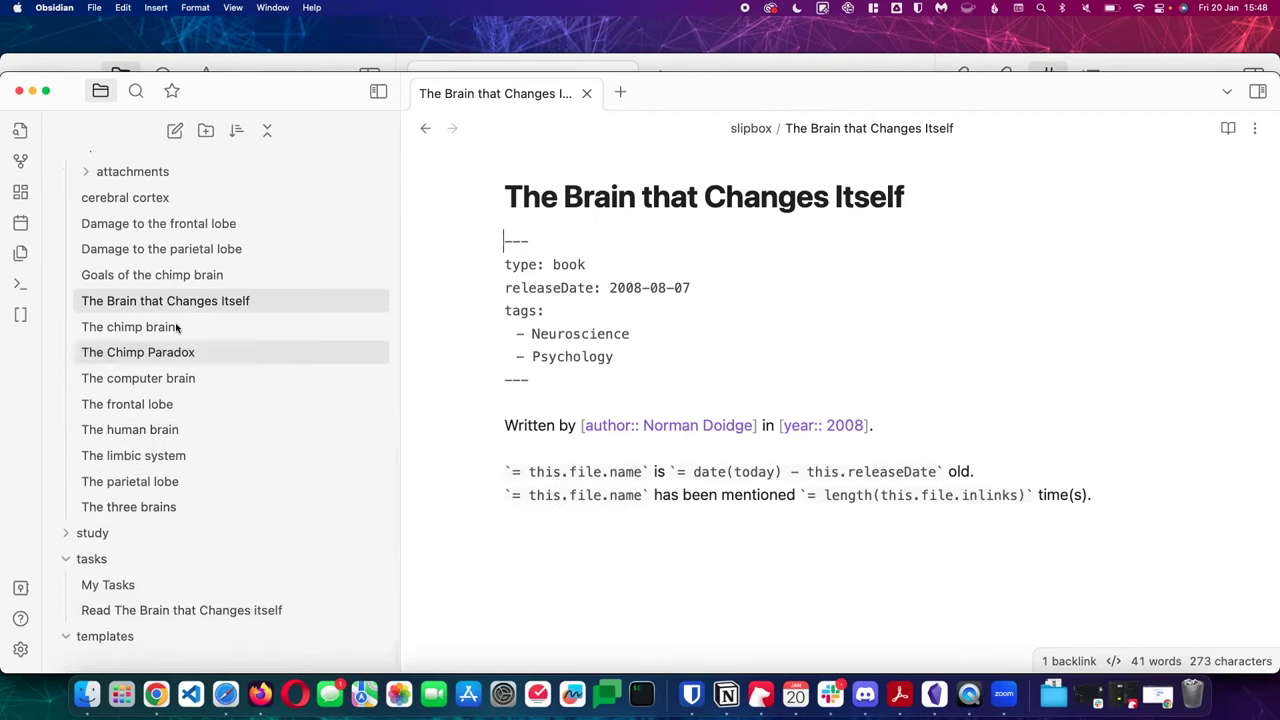
Expand the embeds and projects folders and open the note "Blog post about the 3 parts to our brains"
scroll(165, 380, up, 5)
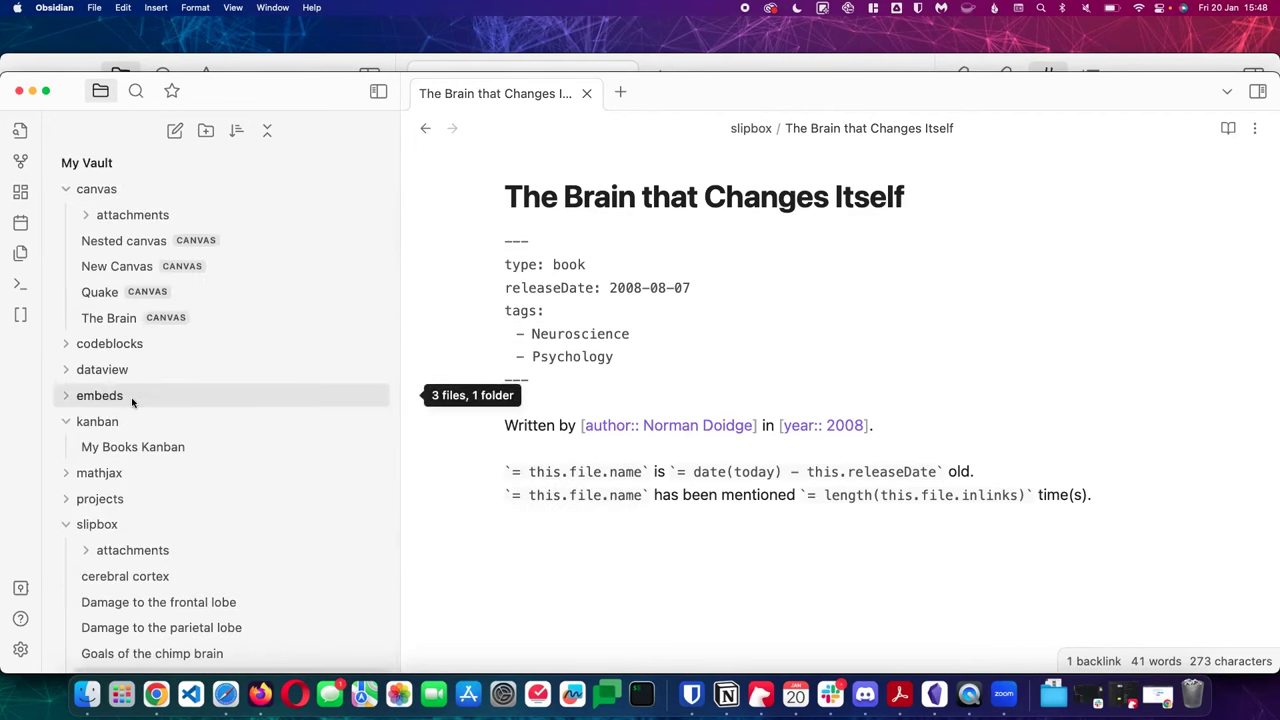
click(131, 398)
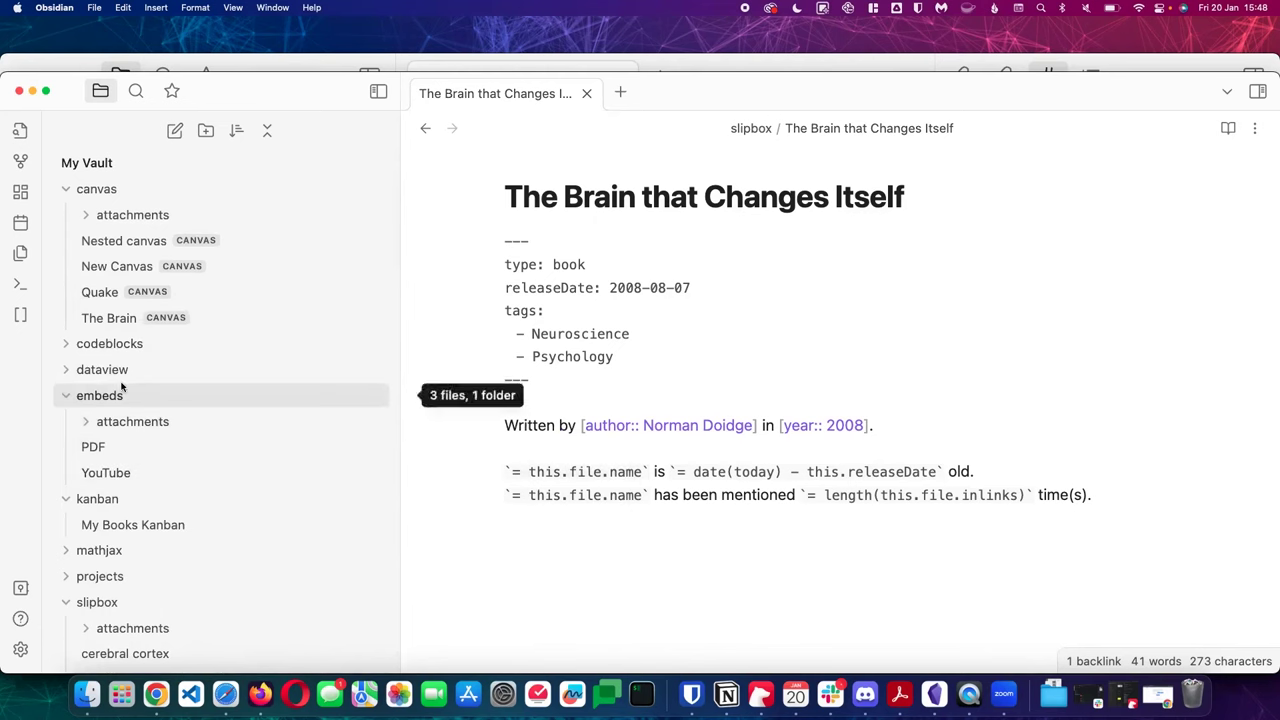
scroll(113, 522, down, 3)
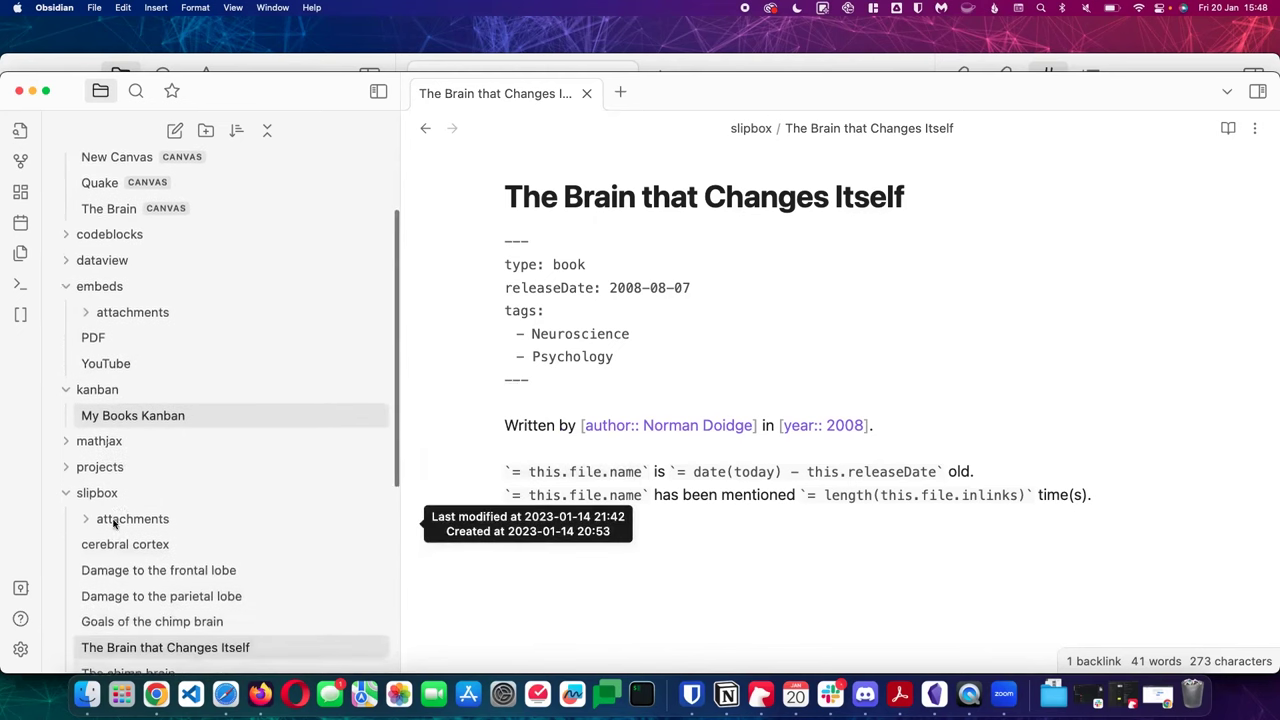
click(100, 467)
click(150, 490)
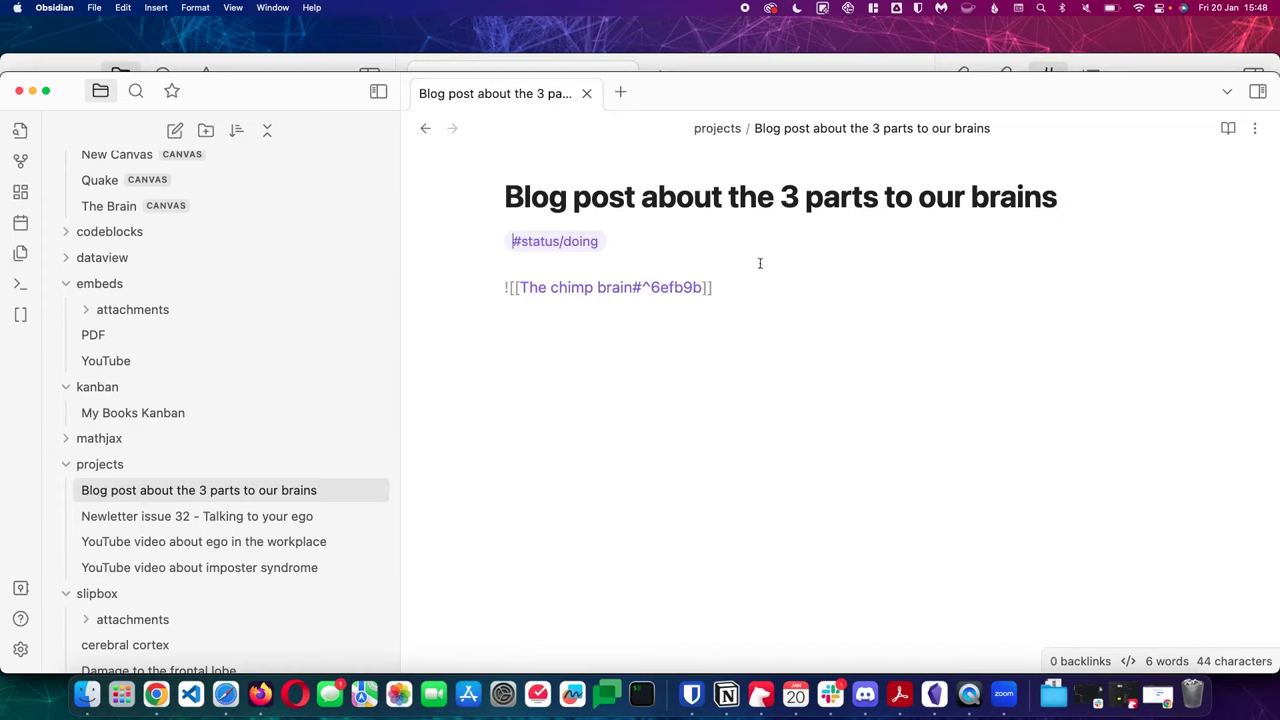
Remove the block reference from the chimp brain embed in the blog post note, leaving only the note name as target
click(721, 287)
key(Return)
key(Return)
key(Return)
key(BackSpace)
key(BackSpace)
key(BackSpace)
key(BackSpace)
key(BackSpace)
key(BackSpace)
key(BackSpace)
key(BackSpace)
key(BackSpace)
key(BackSpace)
key(BackSpace)
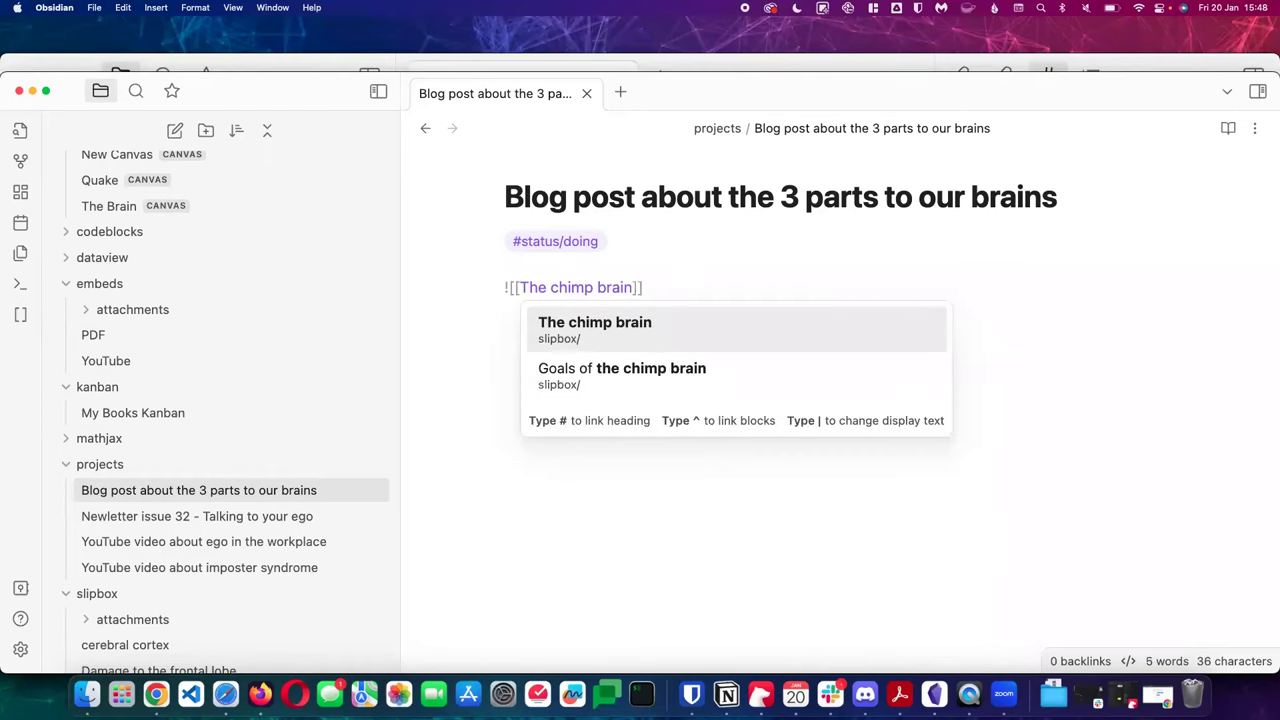
Try limiting the chimp brain embed to its "See also" heading, and revert it to the whole note
text(#)
key(Down)
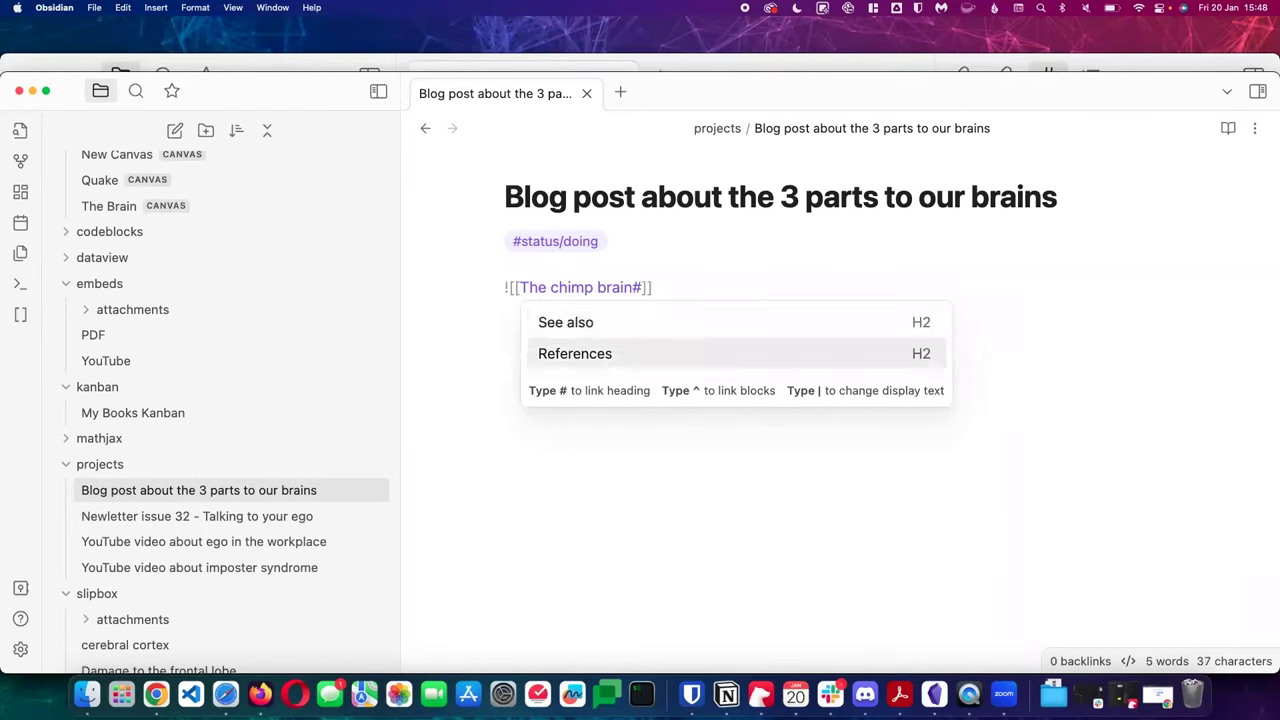
key(Up)
key(Return)
key(BackSpace)
key(BackSpace)
key(BackSpace)
key(BackSpace)
key(BackSpace)
key(BackSpace)
key(BackSpace)
key(BackSpace)
key(BackSpace)
key(BackSpace)
key(BackSpace)
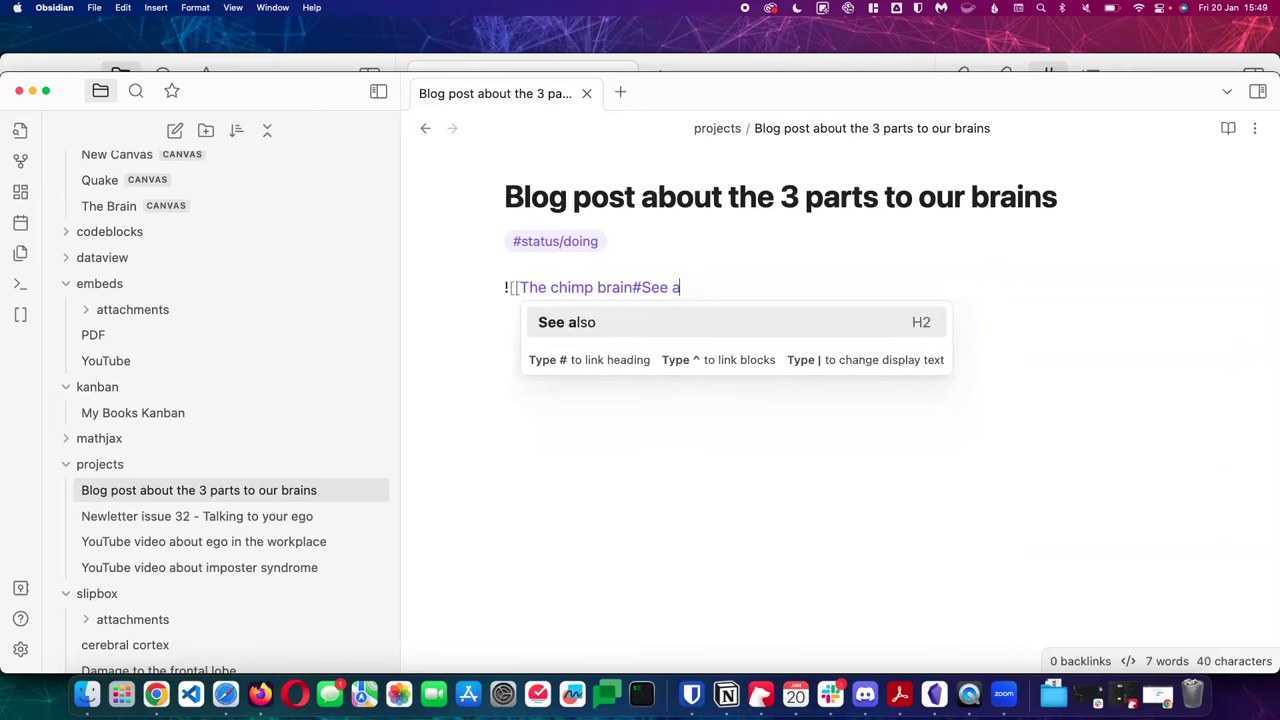
key(Return)
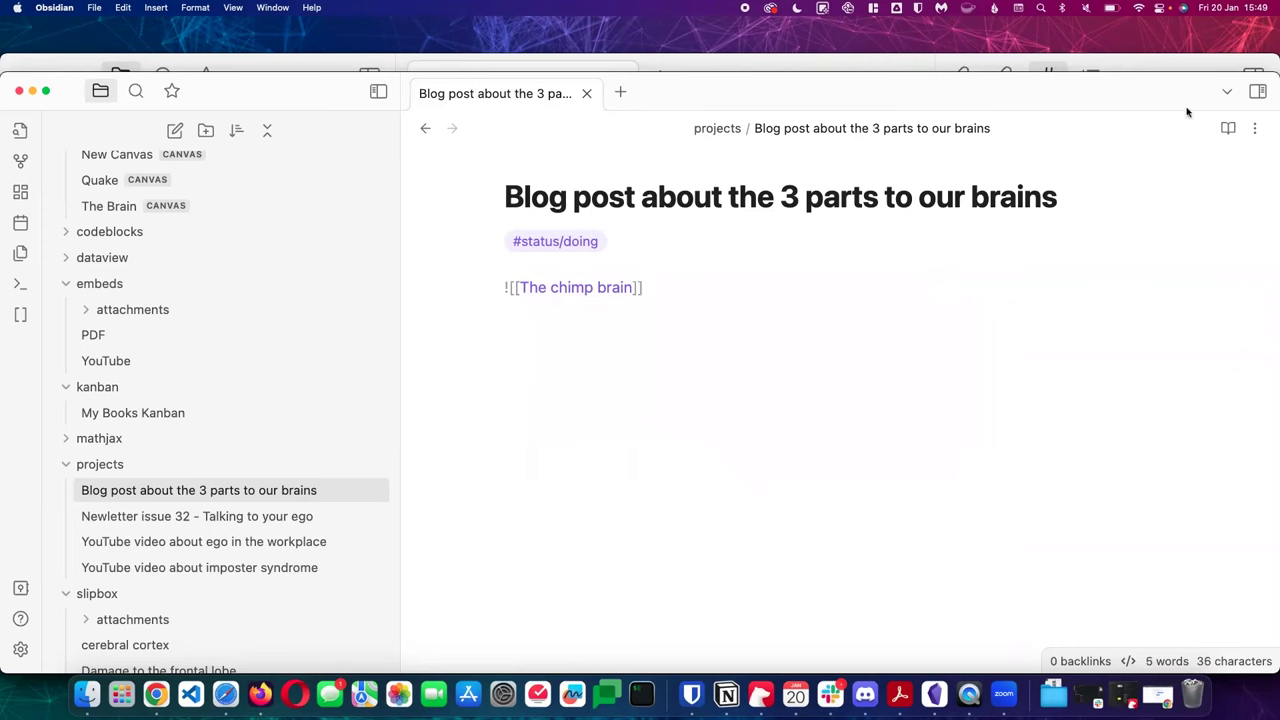
Preview the blog post note in reading view and look through the whole embedded chimp brain note
click(1228, 128)
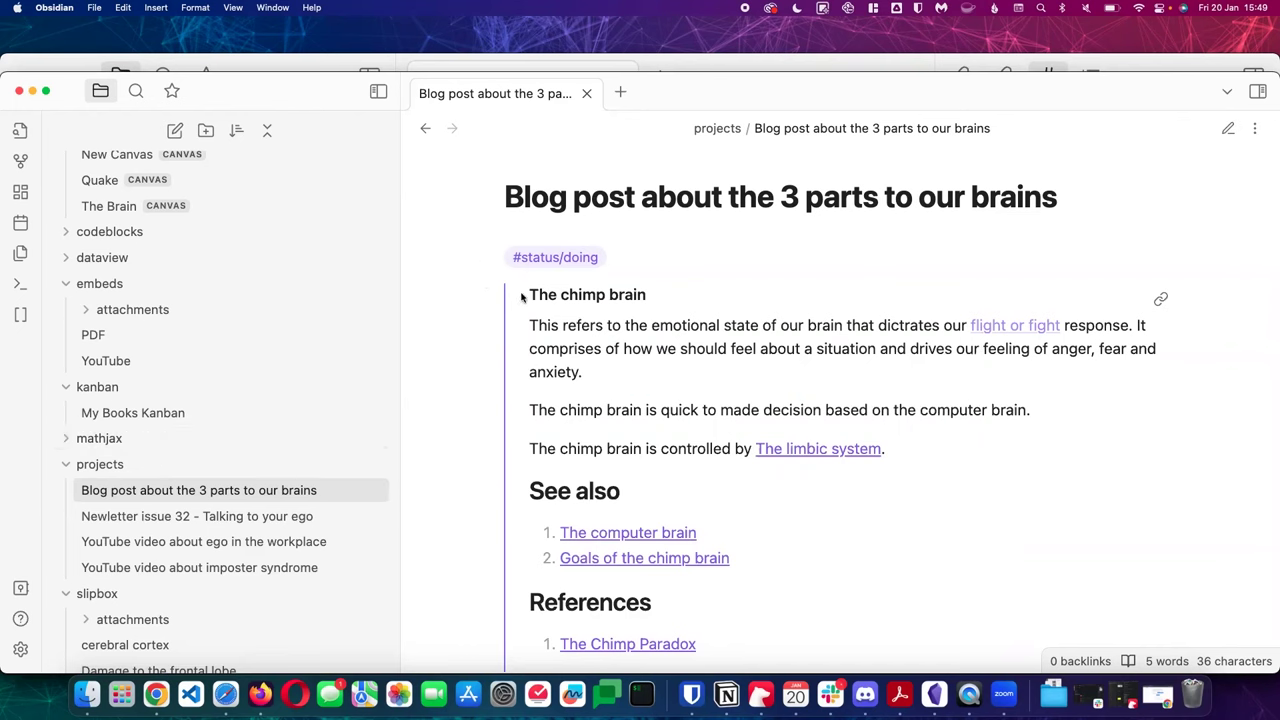
scroll(557, 328, down, 5)
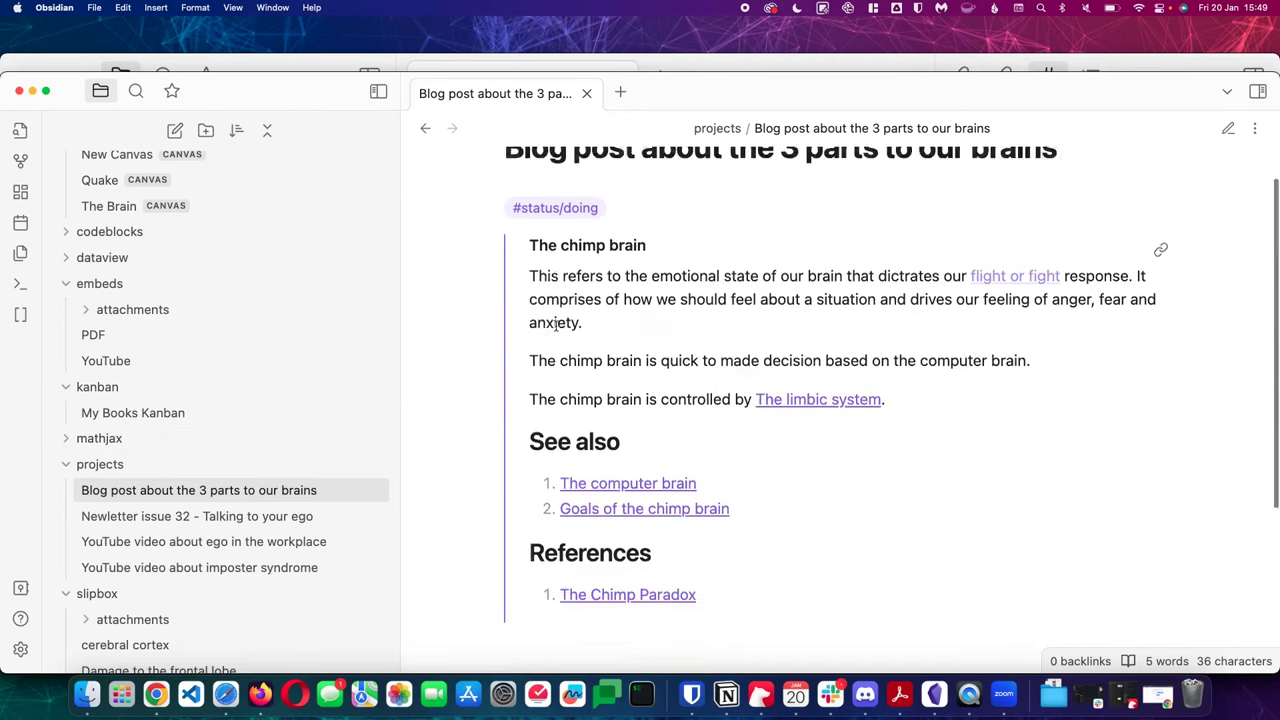
scroll(557, 330, up, 5)
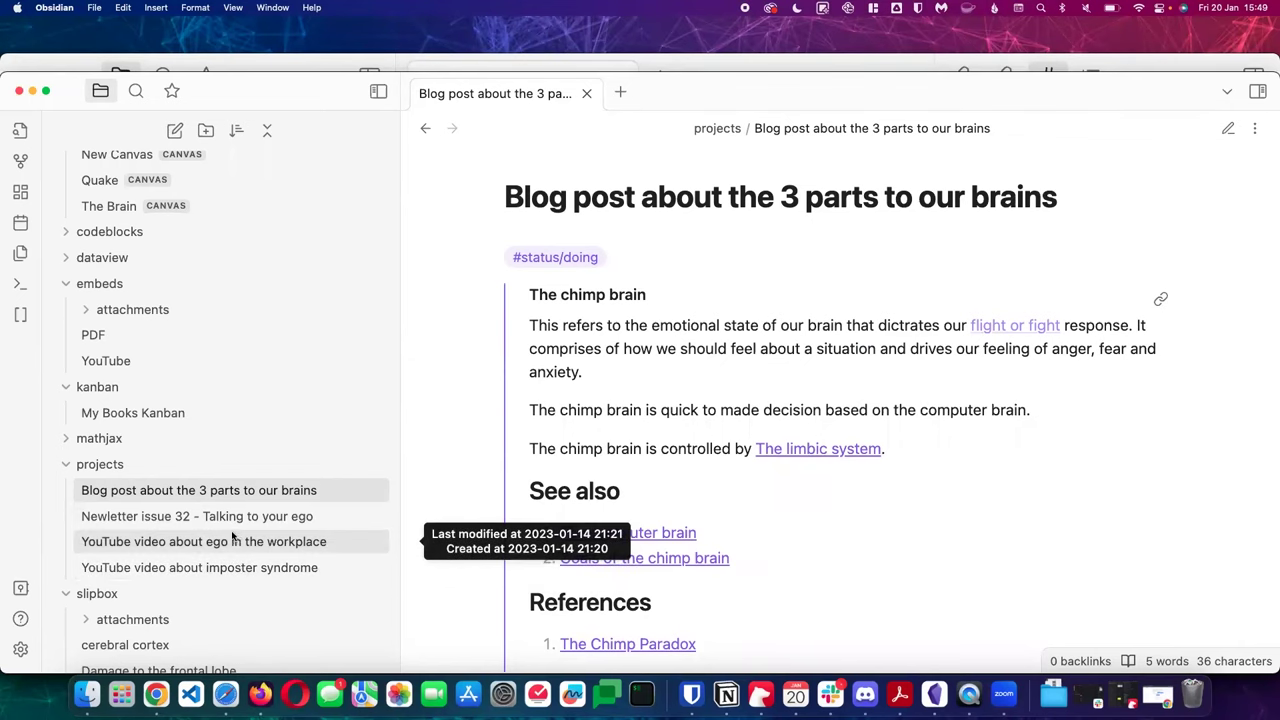
Open MathJax Example from the mathjax folder and compare the equation's source with its rendered form, ending in editing view
click(92, 445)
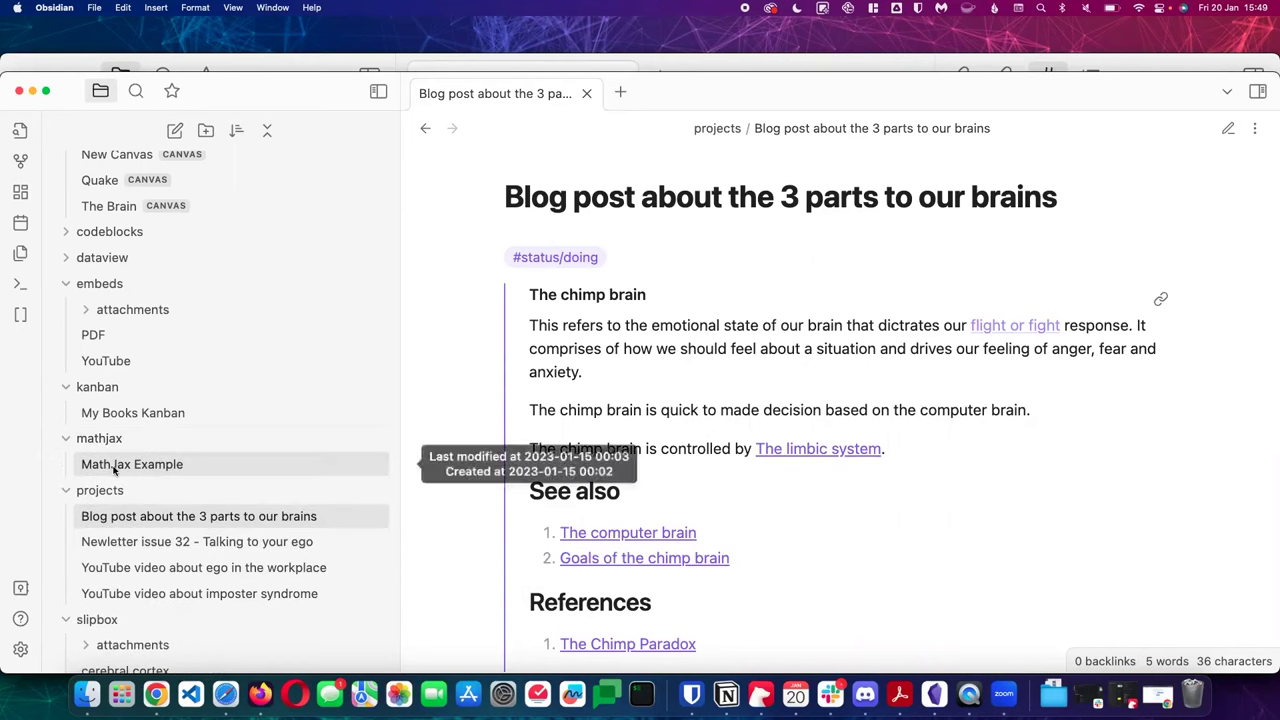
click(112, 465)
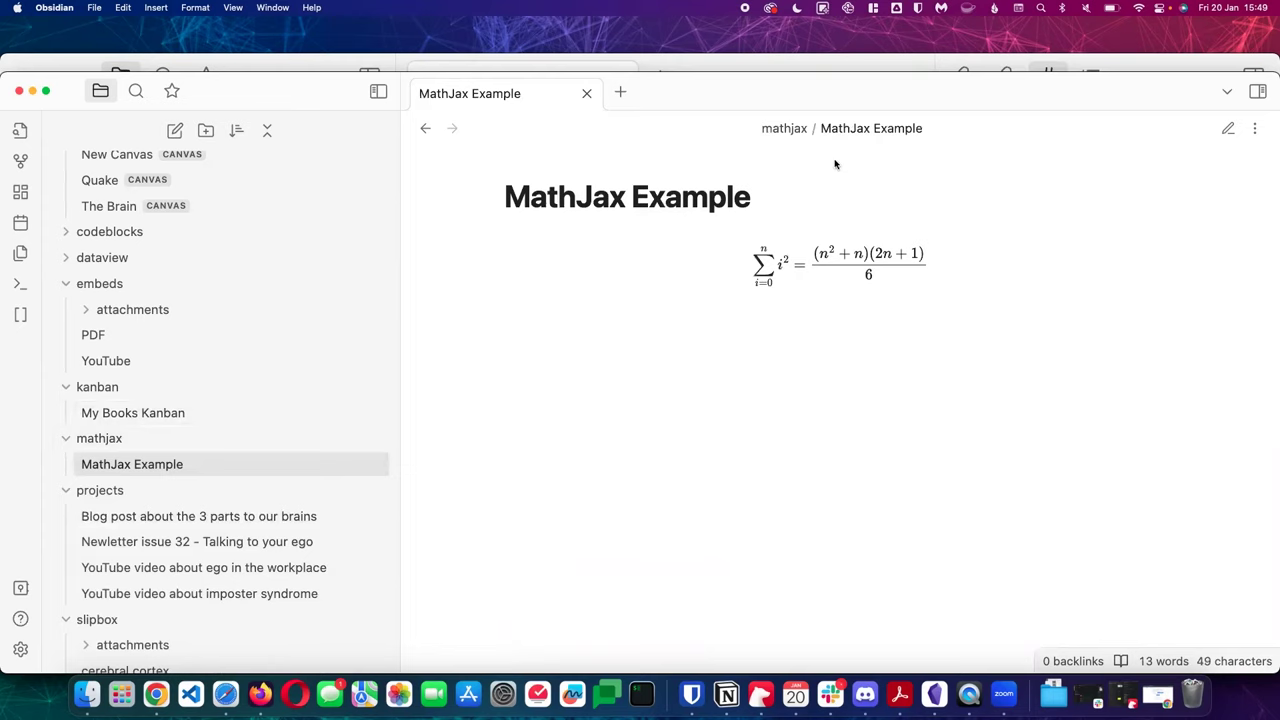
click(1228, 128)
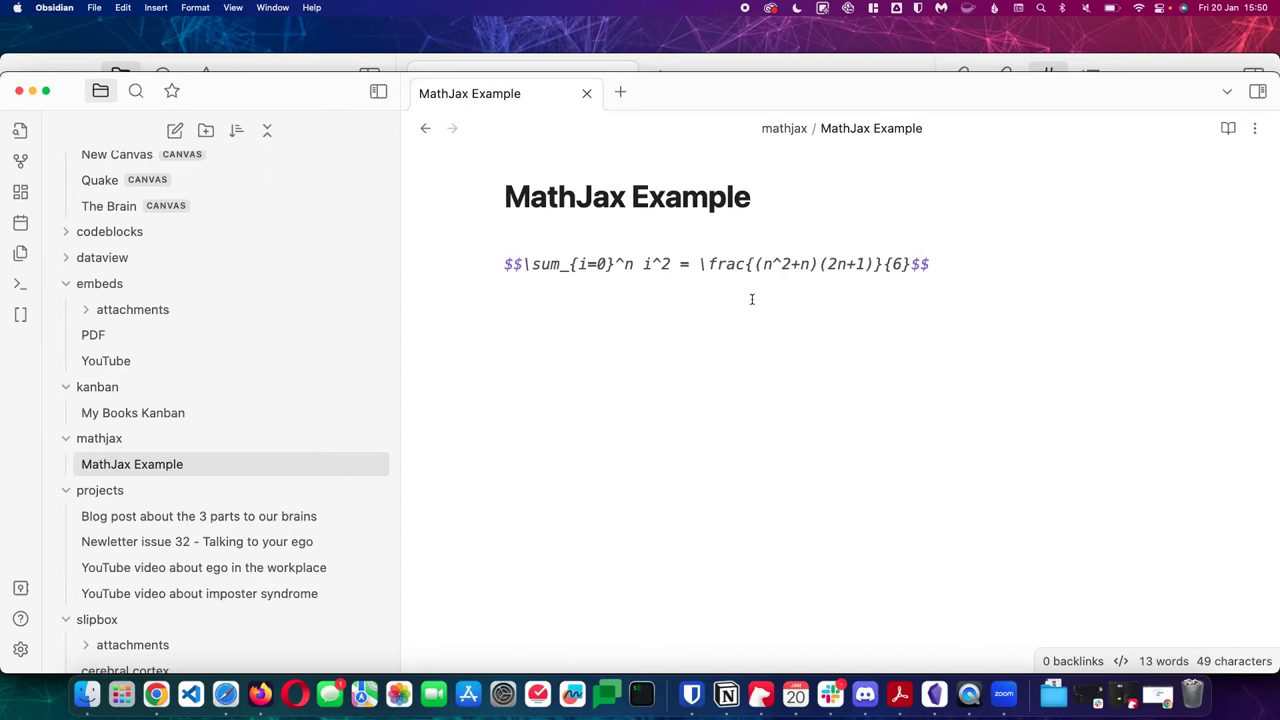
drag(966, 272, 484, 268)
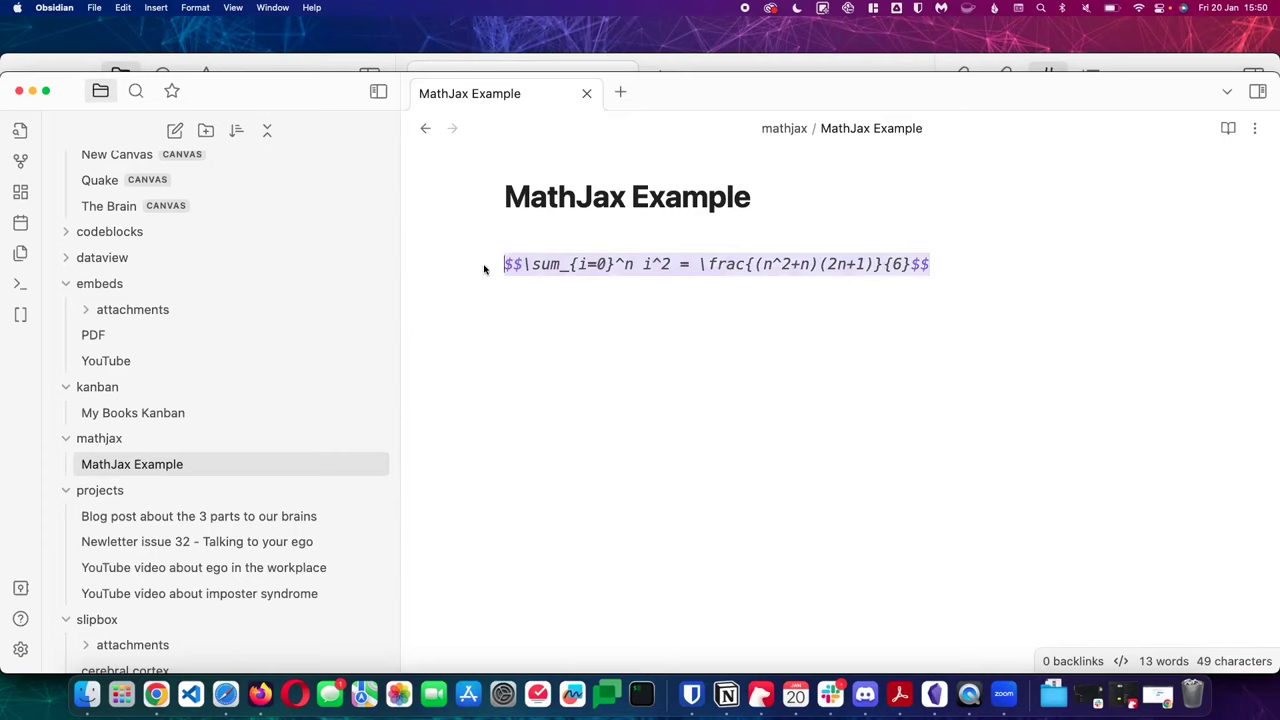
click(542, 234)
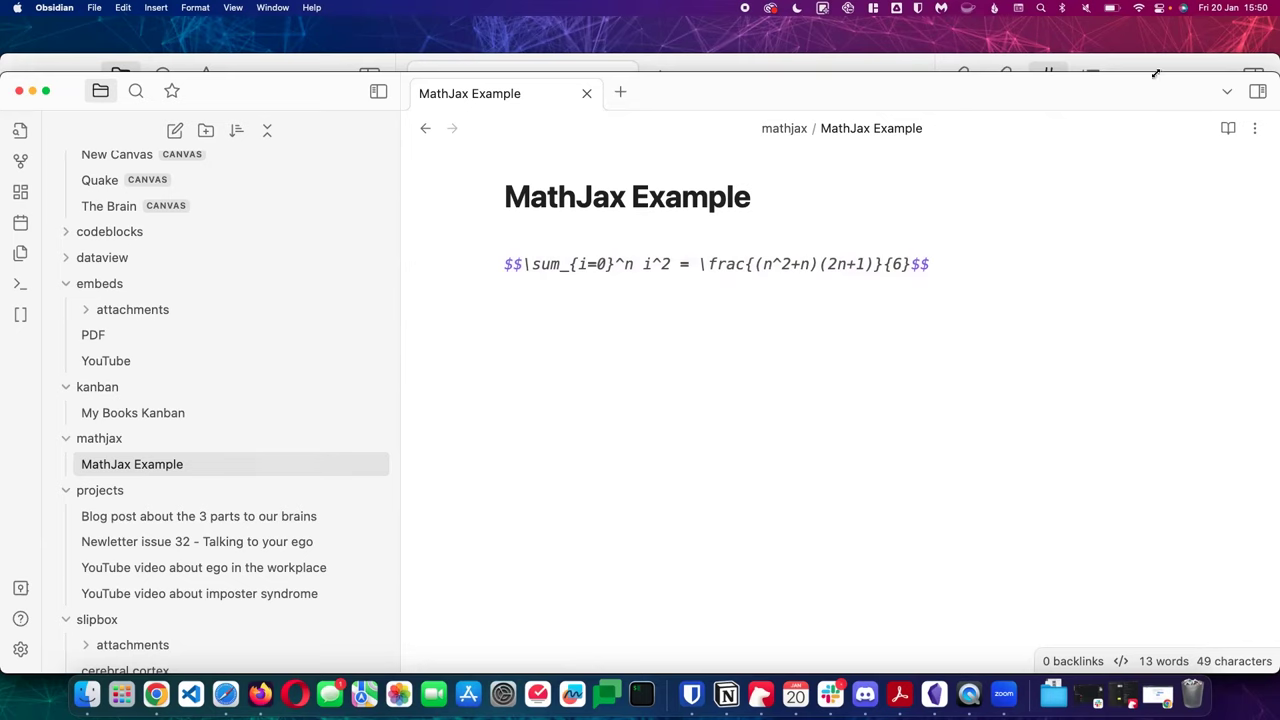
click(1228, 132)
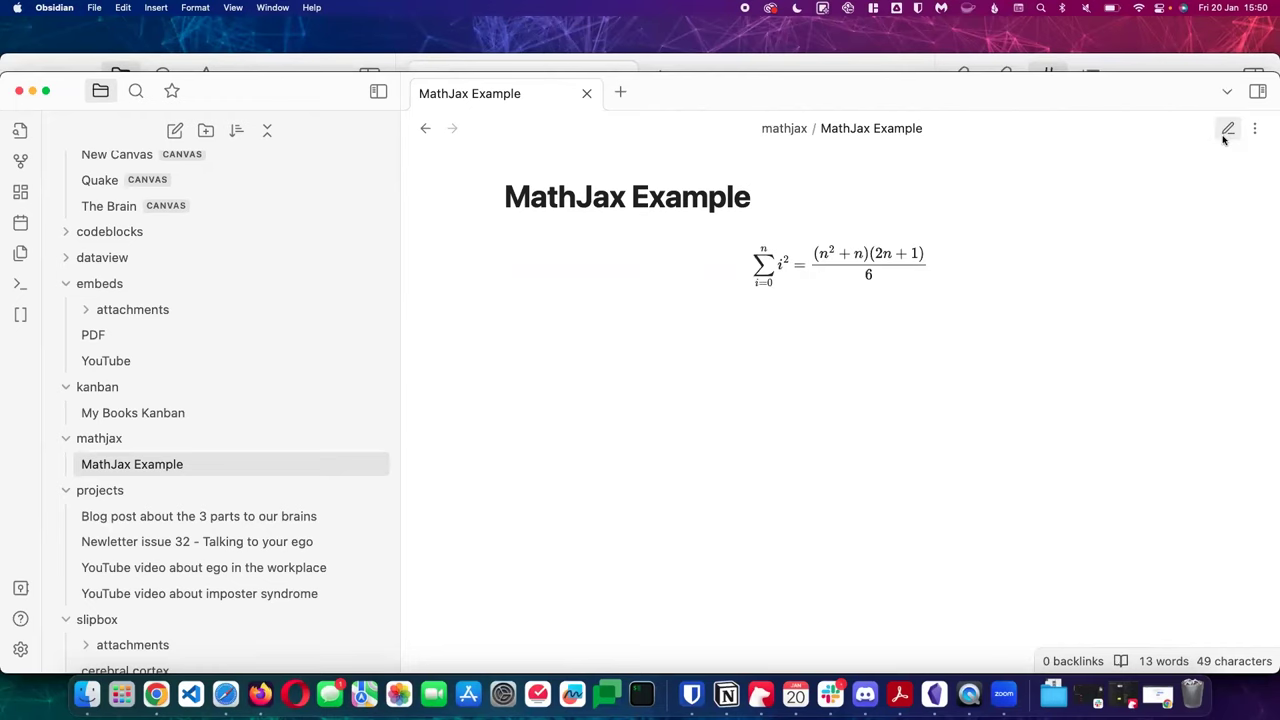
click(1226, 131)
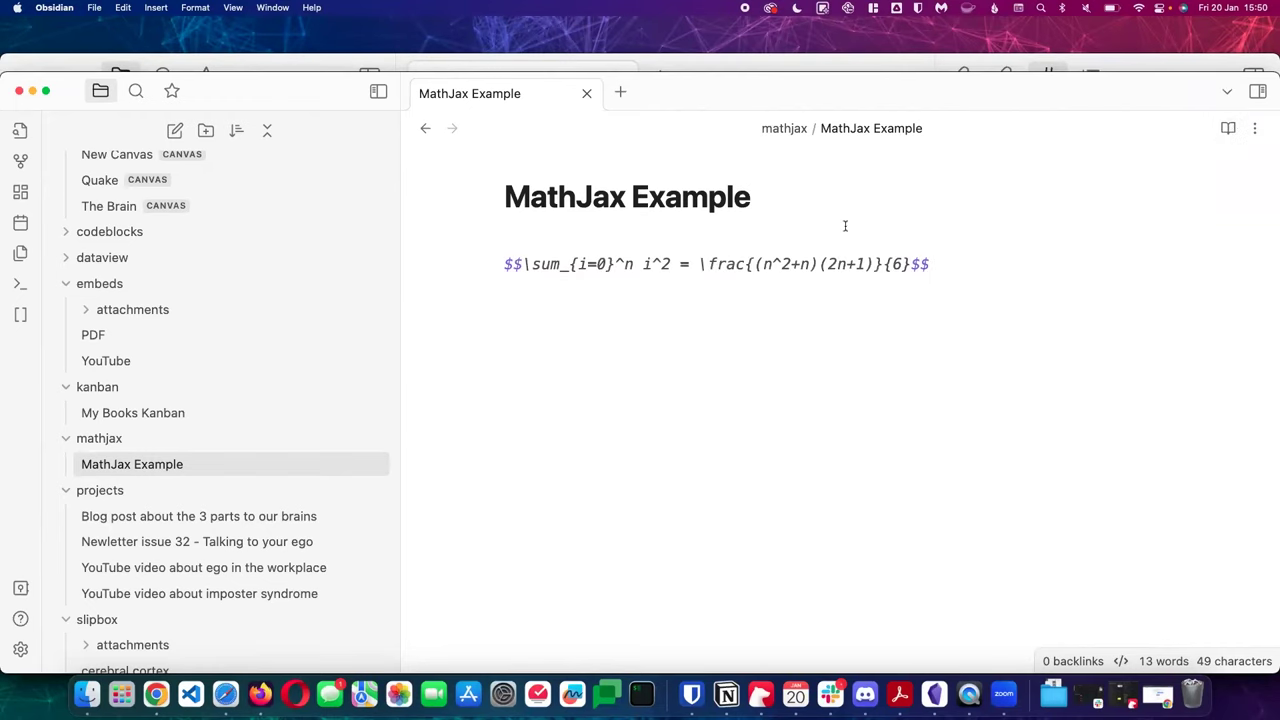
Reduce the equation's double dollar delimiters to single ones and check the rendering in reading view
click(810, 245)
key(Down)
key(Right)
key(Right)
key(BackSpace)
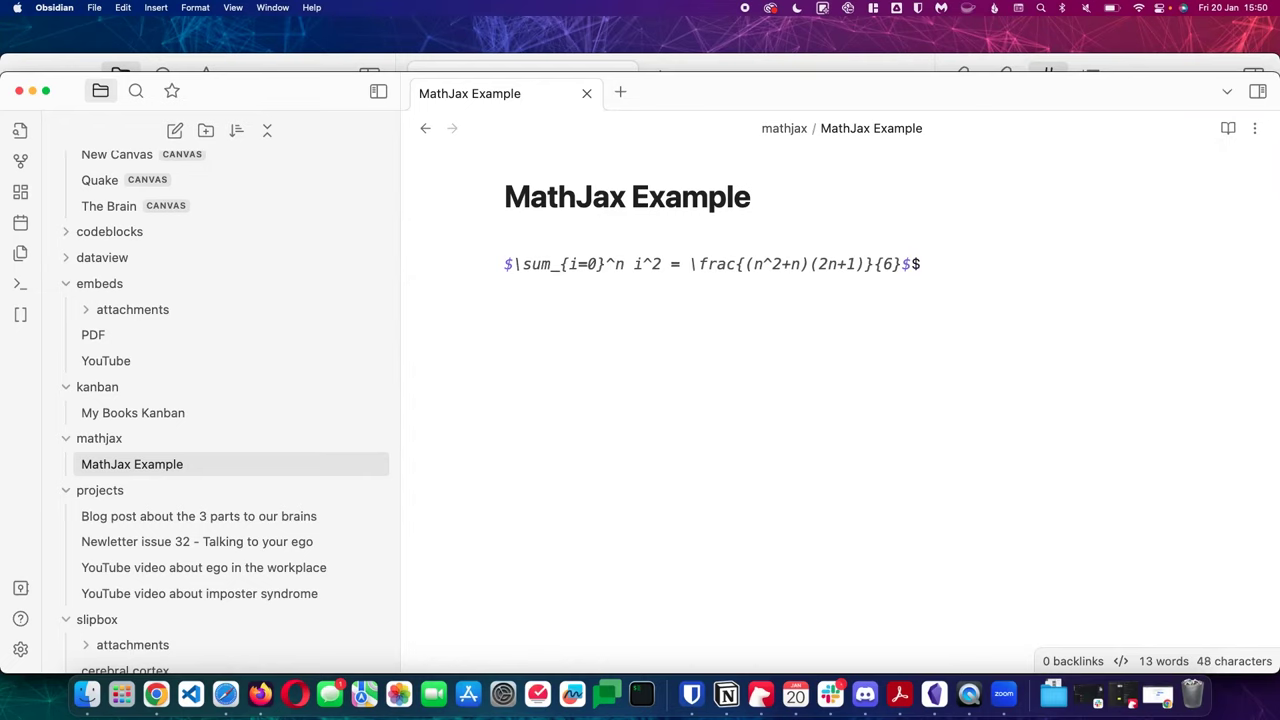
key(BackSpace)
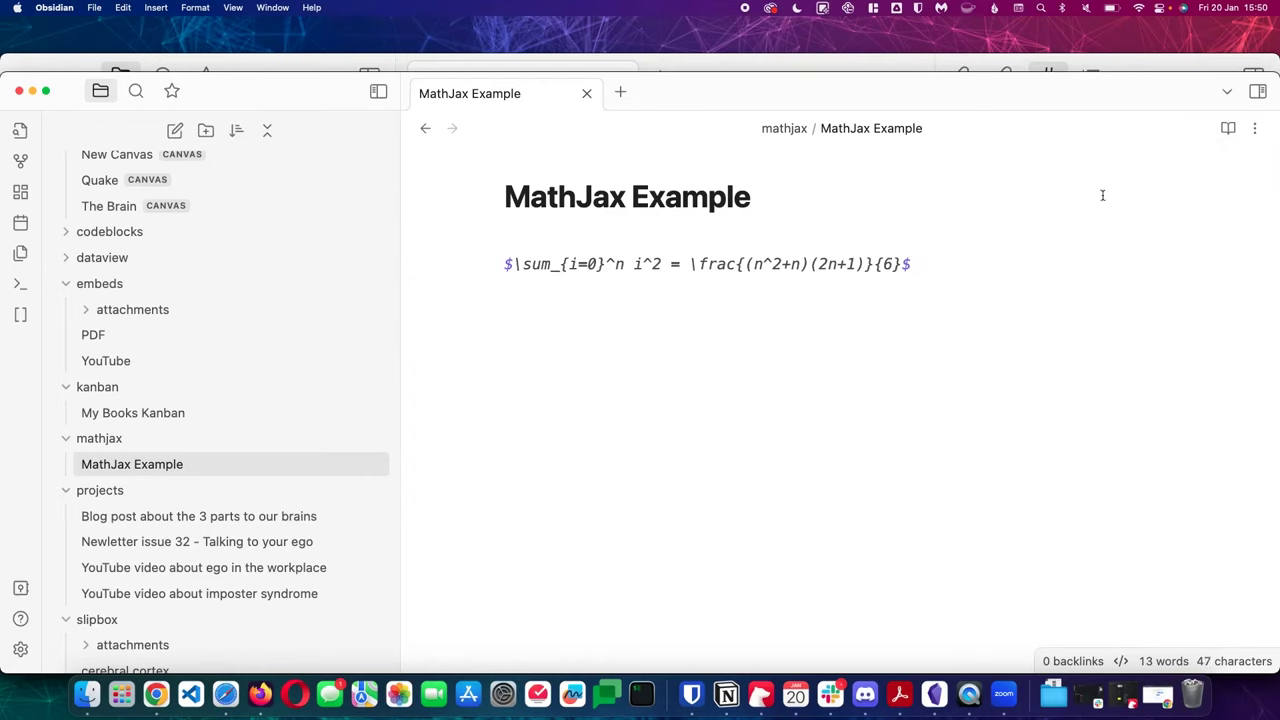
click(1228, 128)
click(1229, 128)
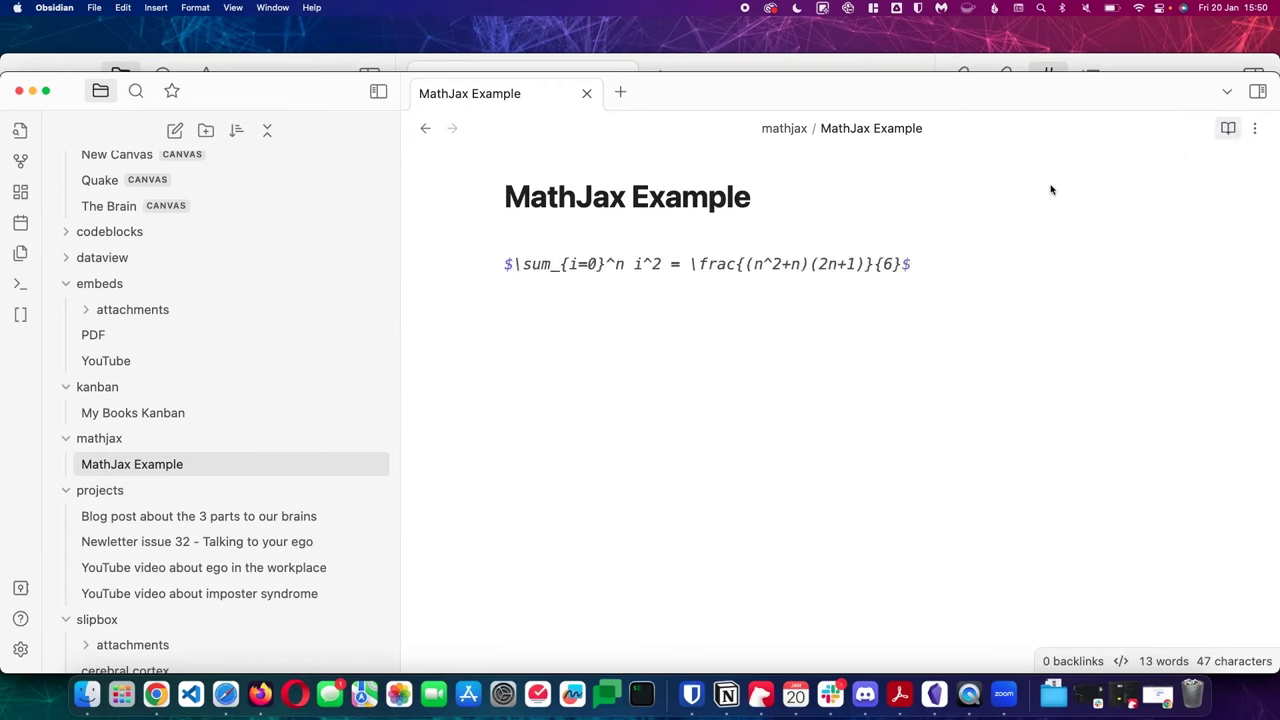
Restore the double dollar delimiters at both ends of the equation
click(514, 264)
text($)
click(940, 264)
text(4)
key(BackSpace)
text($)
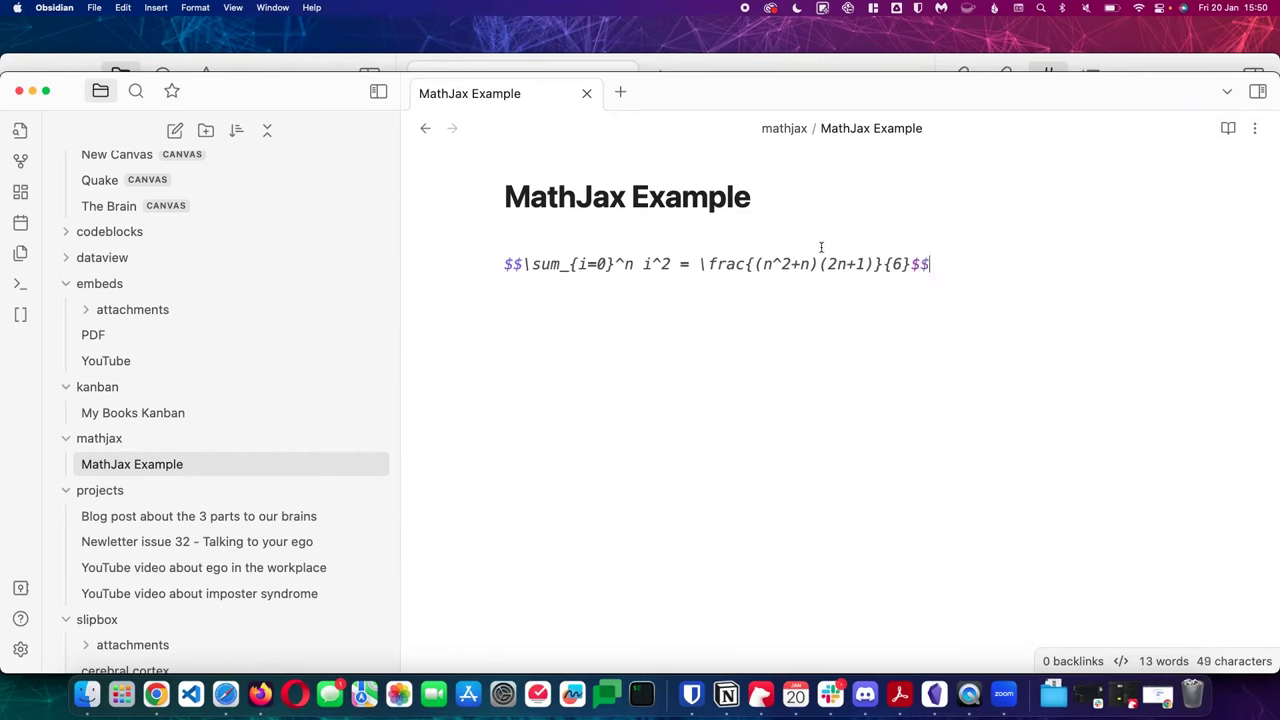
Insert the level-two heading "One" on its own line above the equation
key(Up)
key(Return)
key(Up)
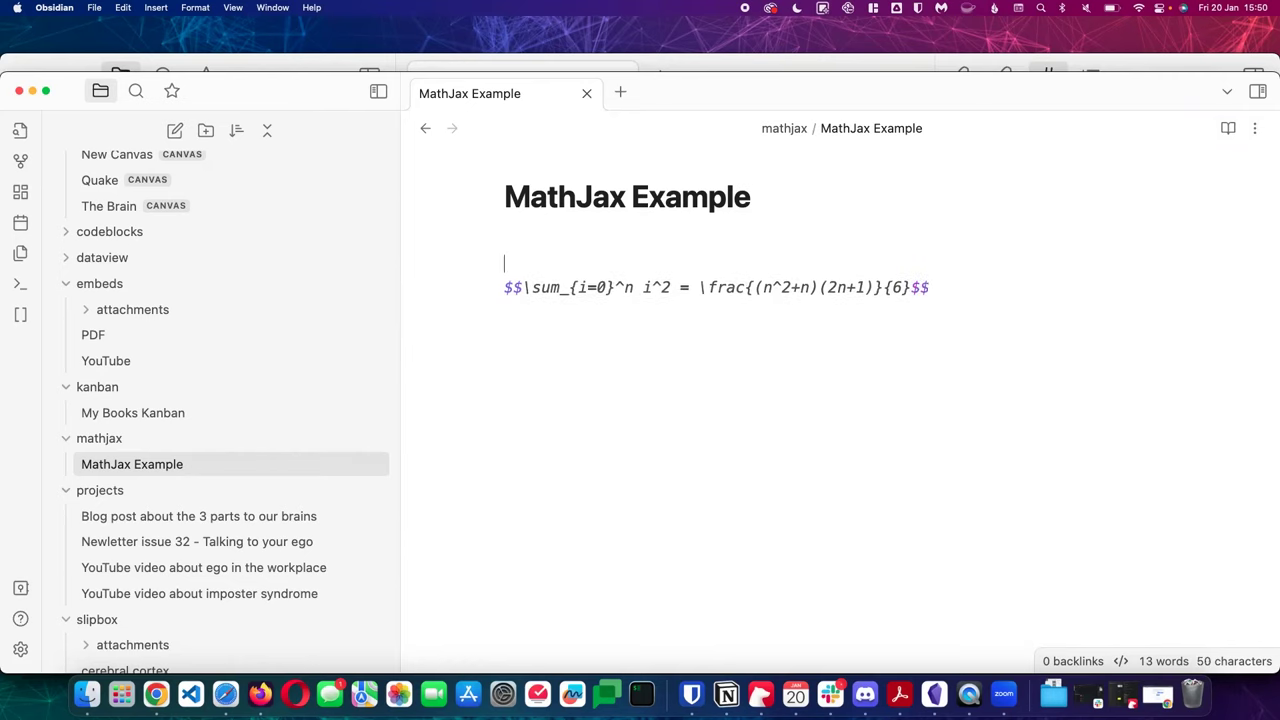
text(## One)
drag(1006, 305, 498, 266)
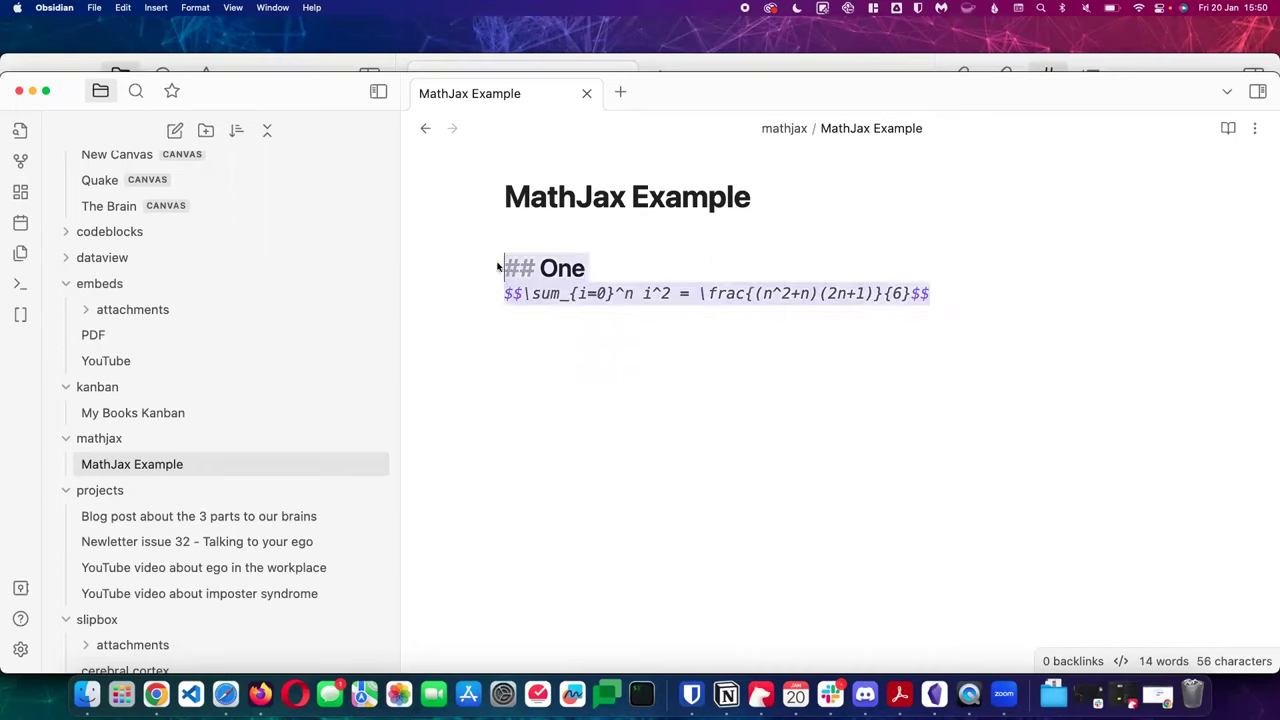
click(1036, 274)
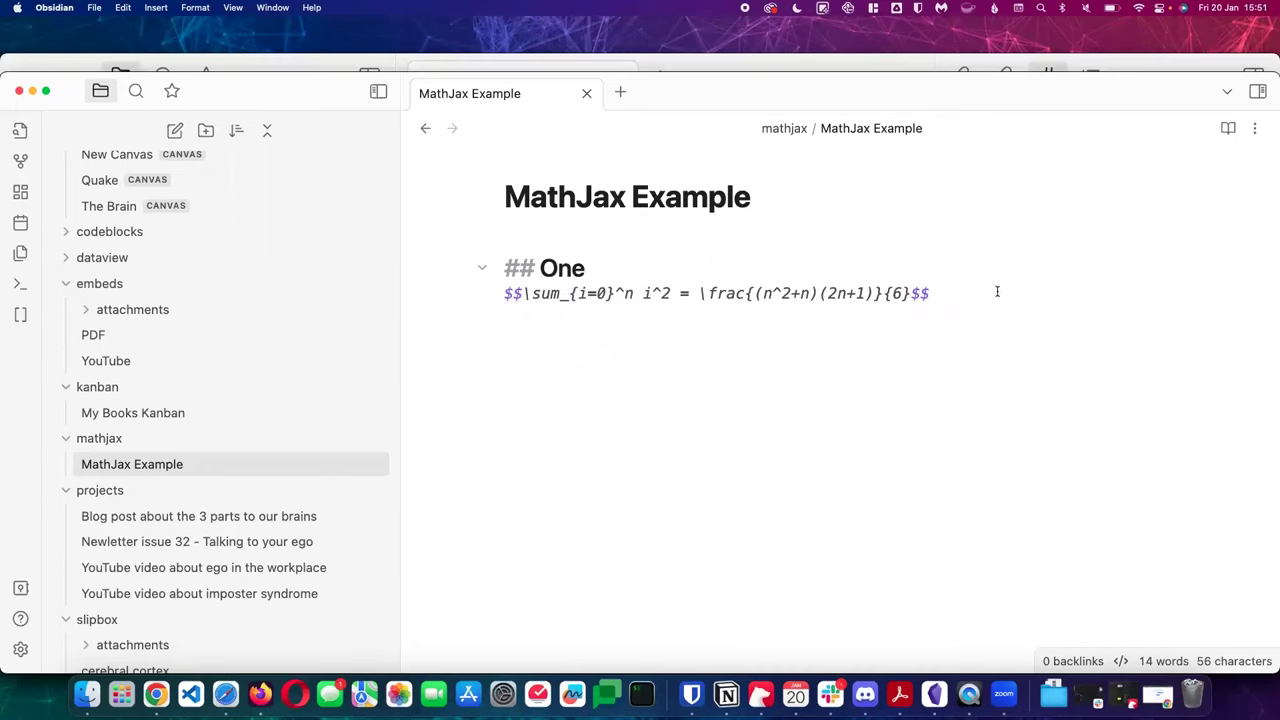
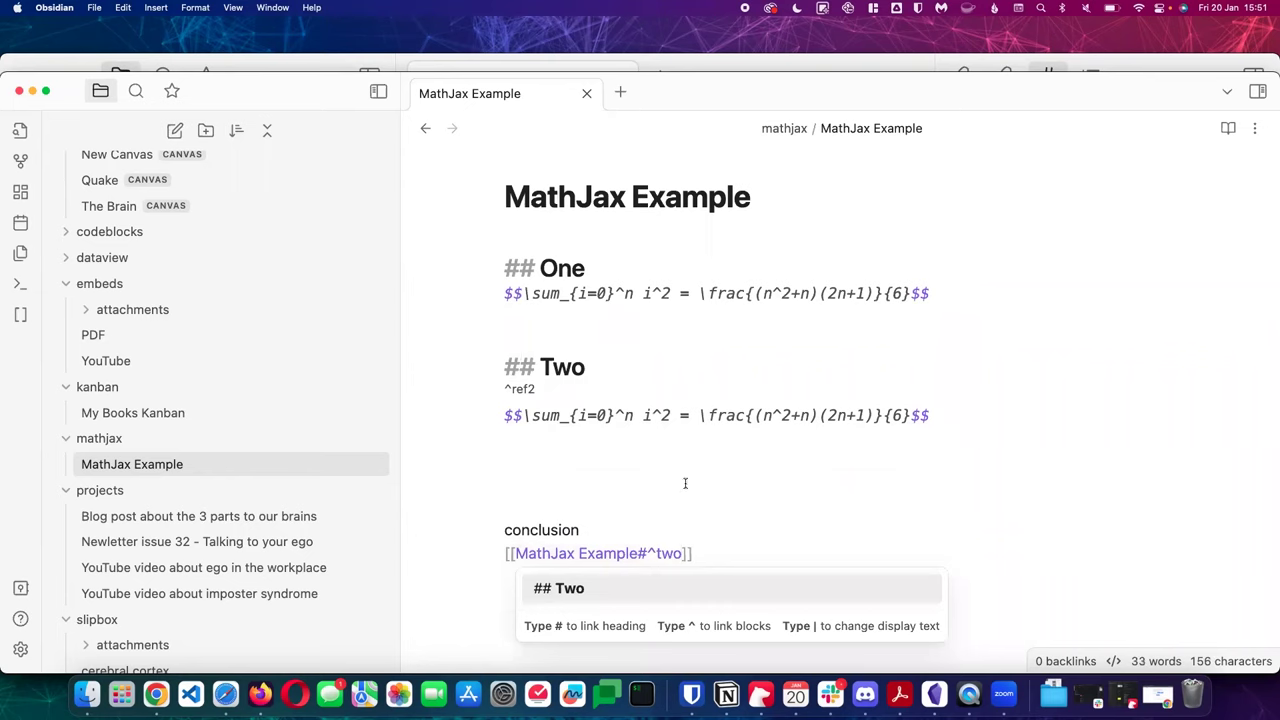
Point the link under the conclusion to section Two's equation block, finding it with "ref2", and highlight the block ID after the equation
key(BackSpace)
key(BackSpace)
key(BackSpace)
text(ref2)
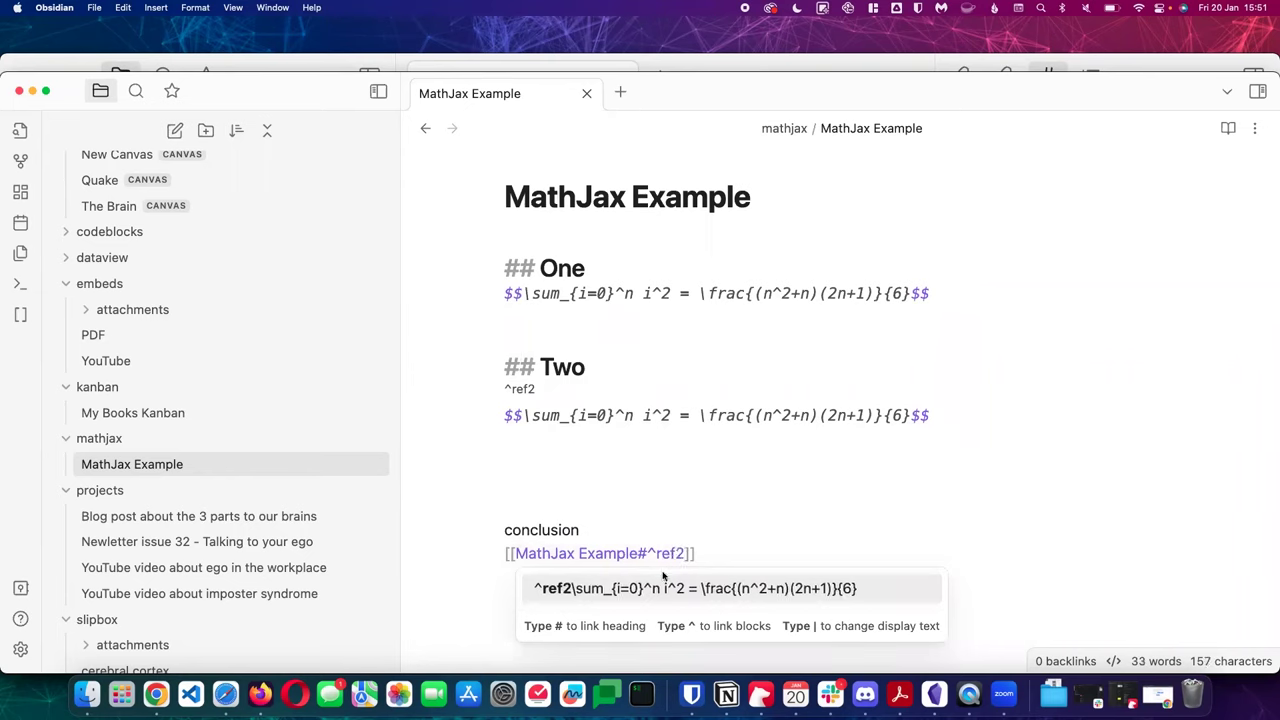
key(Return)
click(968, 413)
drag(980, 412, 935, 417)
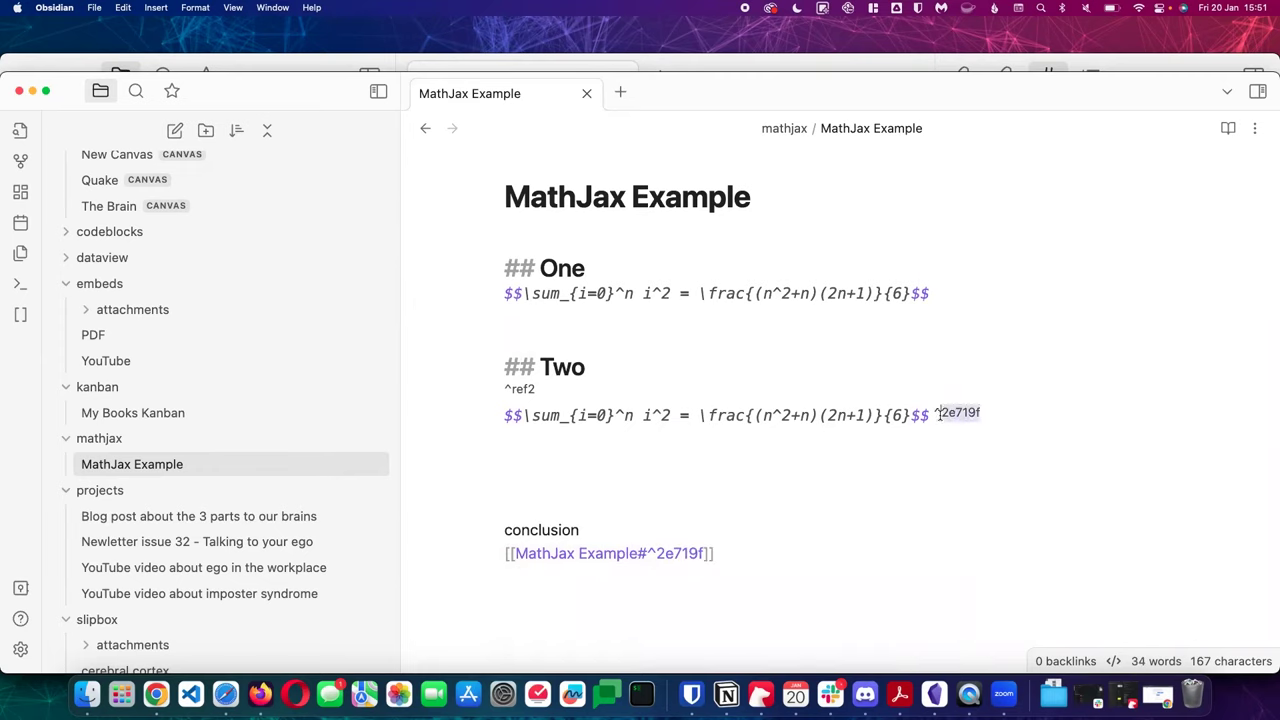
Delete the manual "^ref2" line beneath the heading Two
click(586, 367)
key(Right)
key(shift+End)
key(BackSpace)
key(BackSpace)
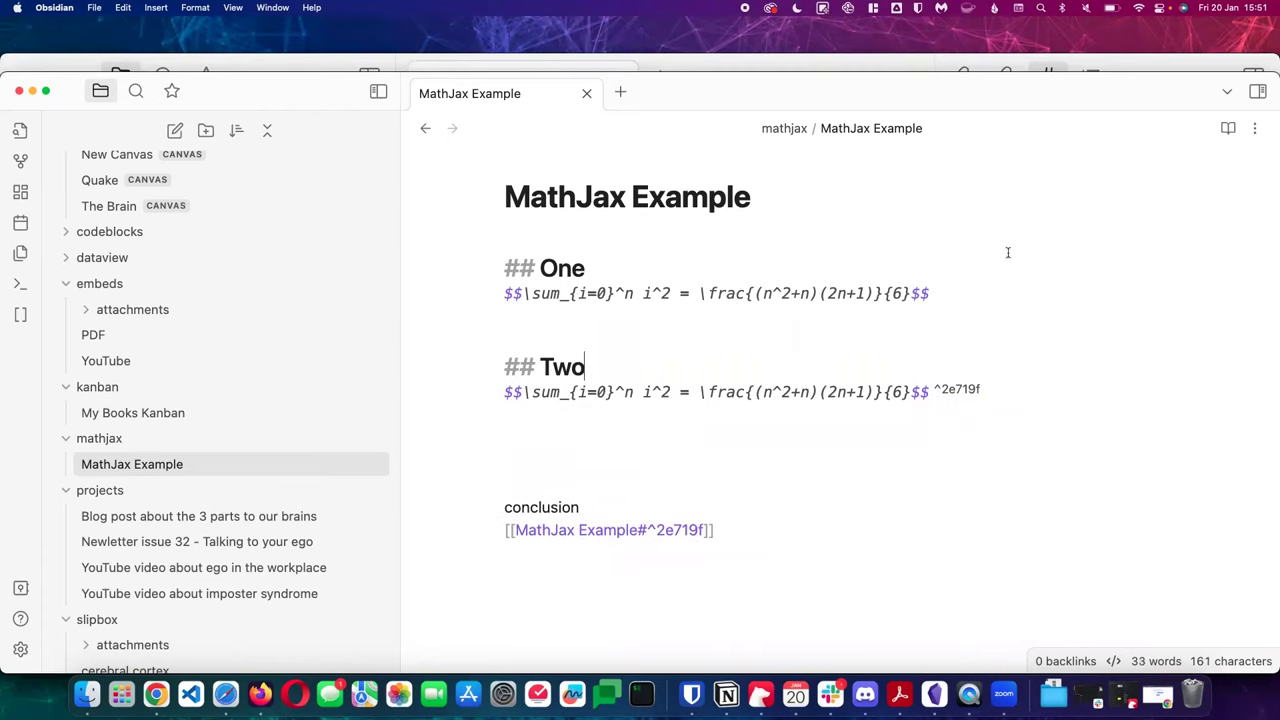
Check the conclusion's block link in reading view and return to editing view
click(1228, 129)
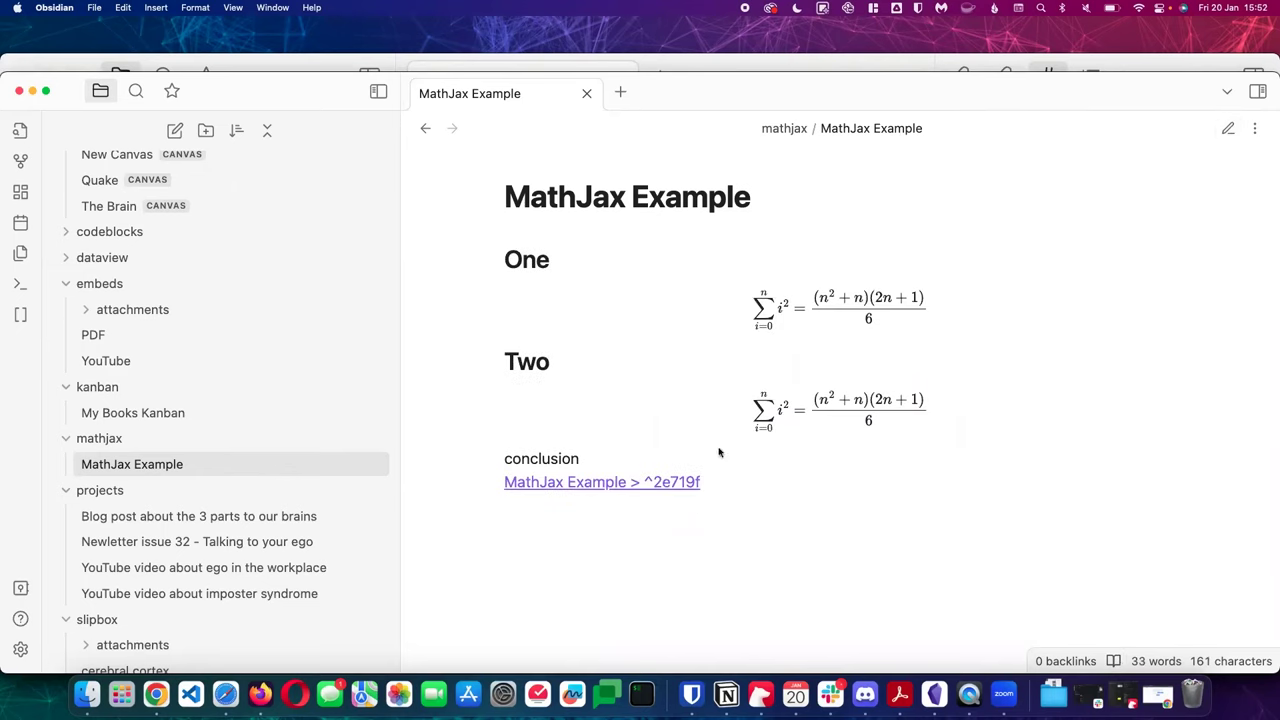
mouse_move(658, 484)
mouse_move(617, 482)
click(1228, 128)
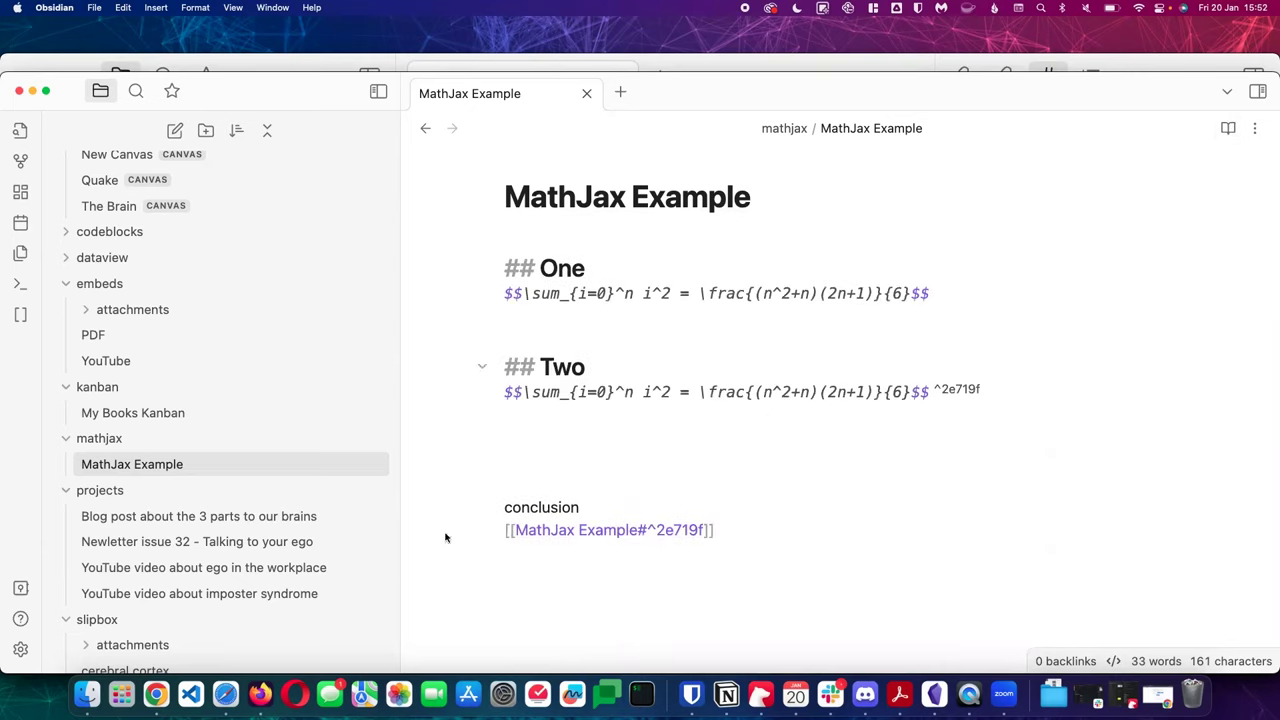
Turn the block link under the conclusion into an embed with "!" and show the note in reading view
click(507, 531)
text(!)
click(1228, 128)
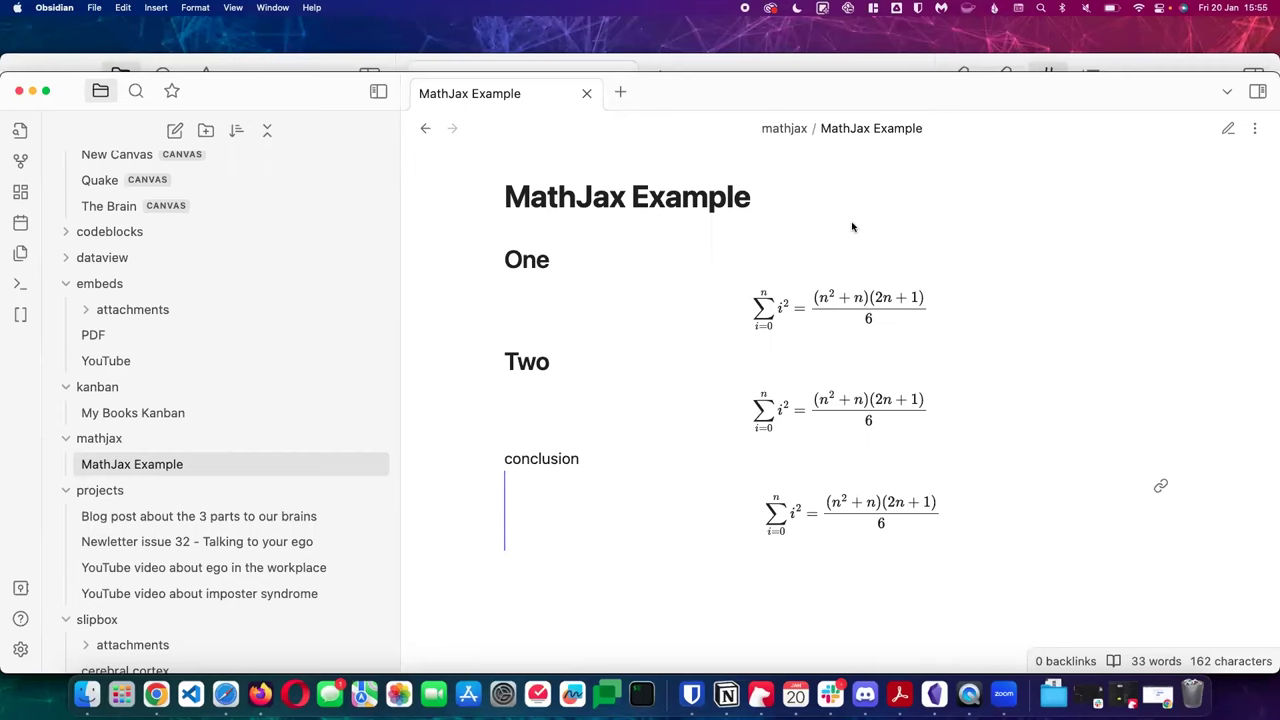
Open The Chimp Paradox from the slipbox folder in editing view and examine its inline author field
scroll(301, 481, up, 3)
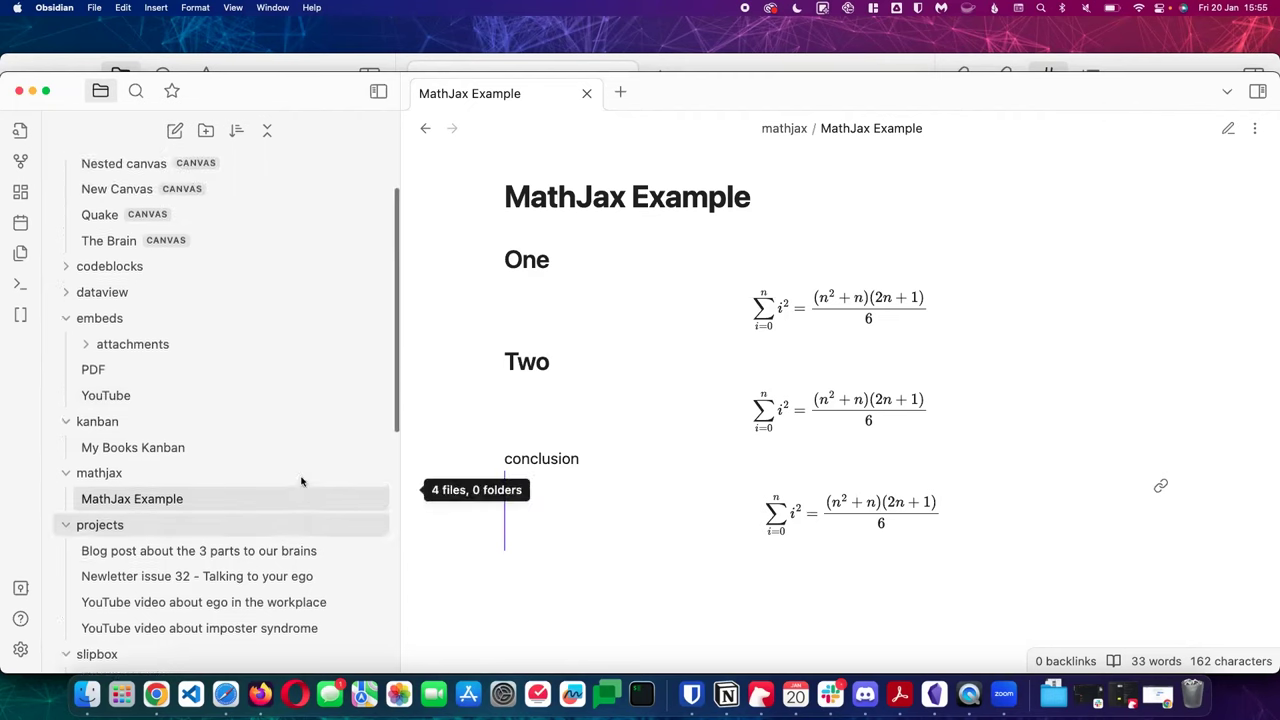
scroll(191, 548, down, 10)
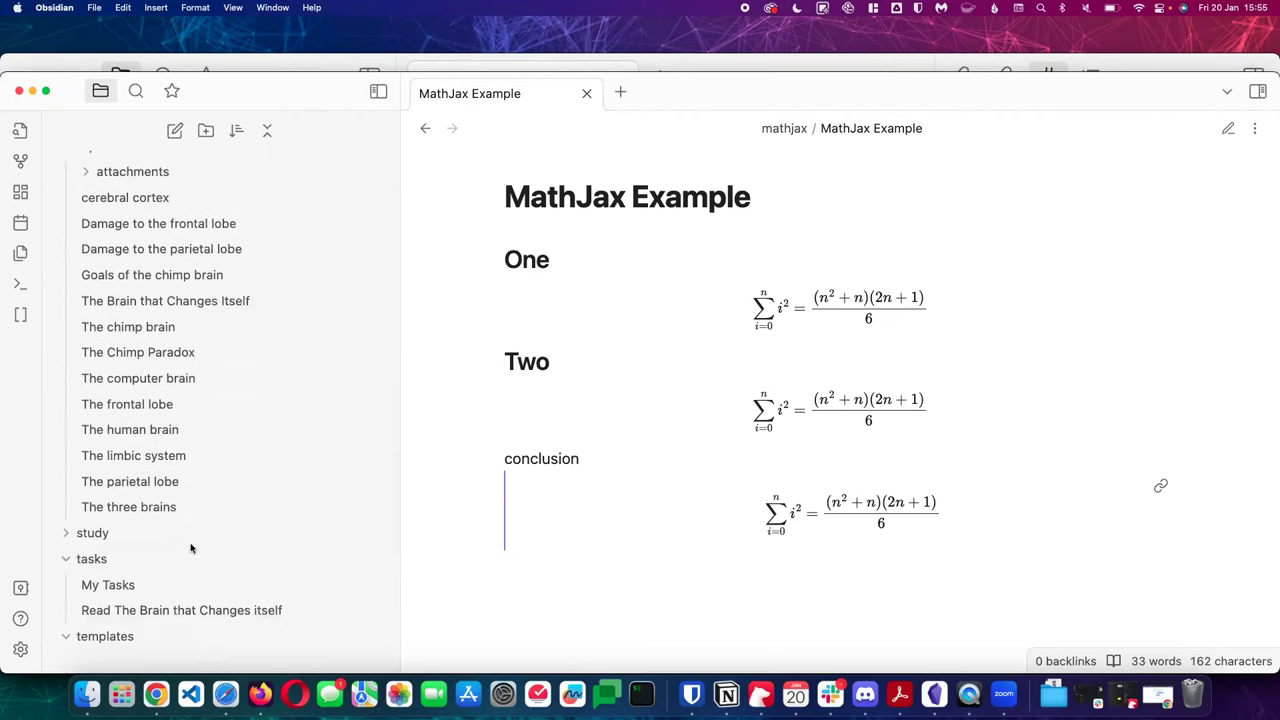
click(150, 355)
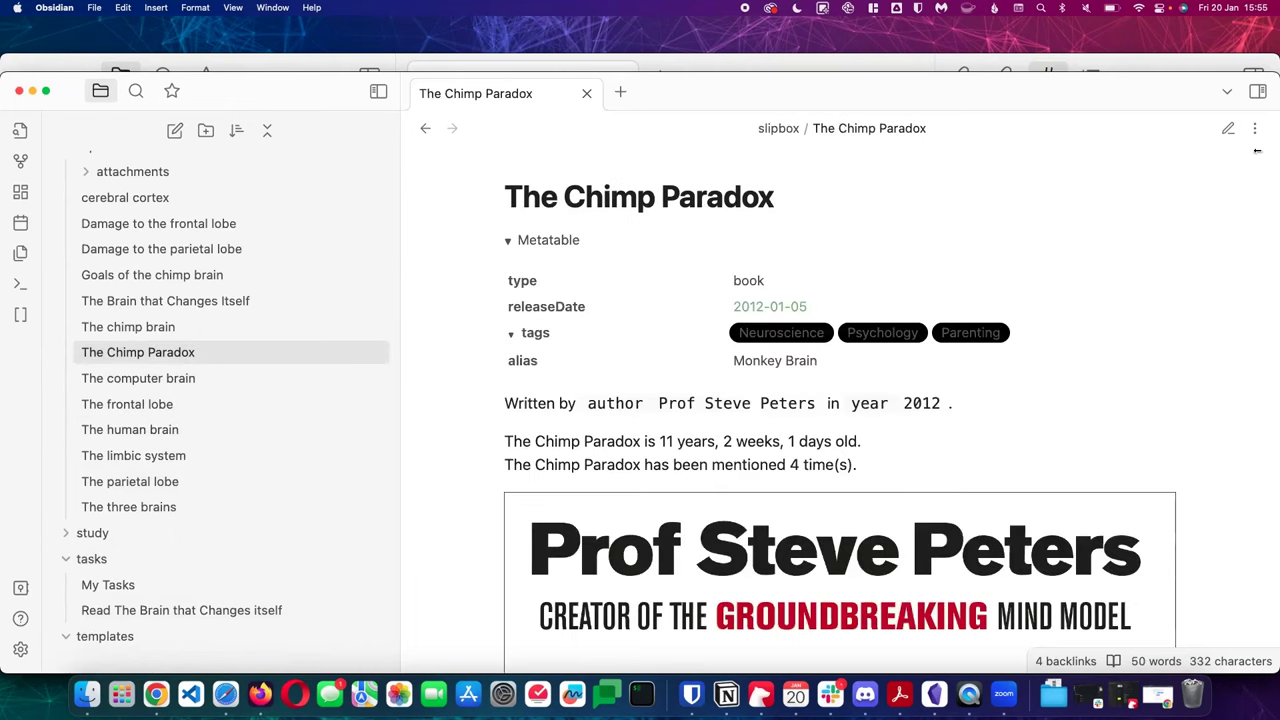
click(1228, 128)
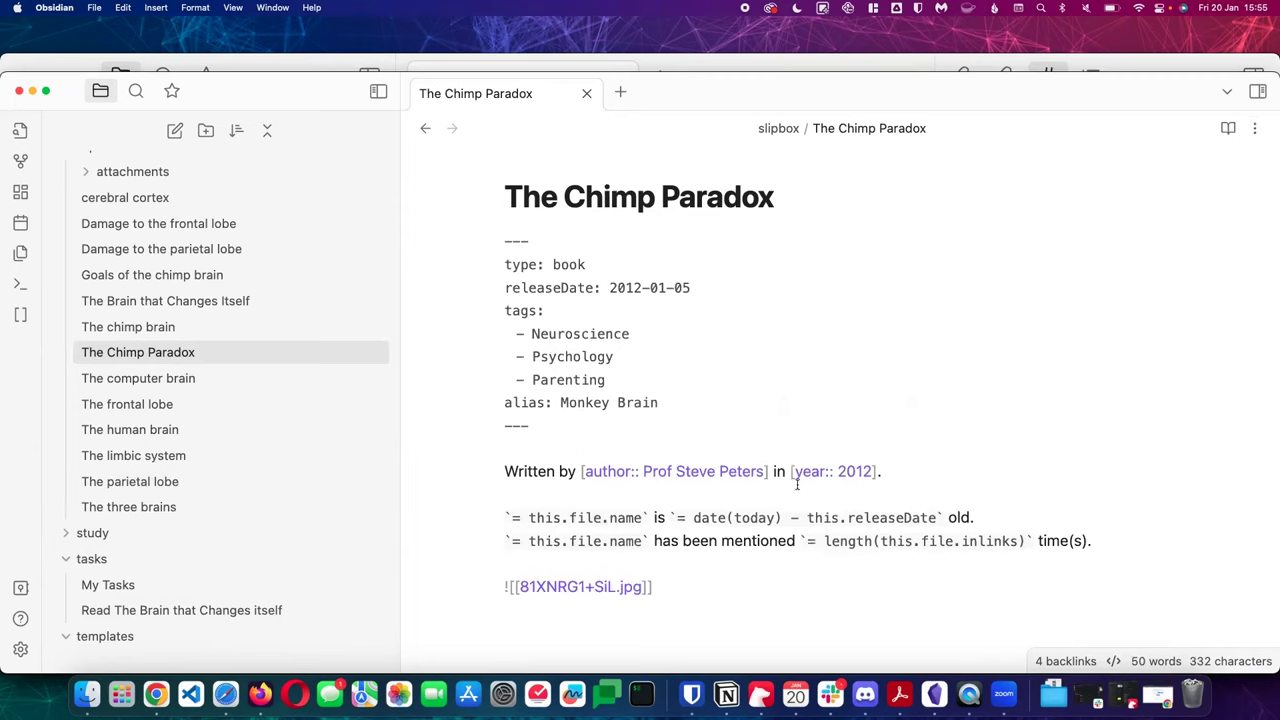
drag(585, 471, 648, 471)
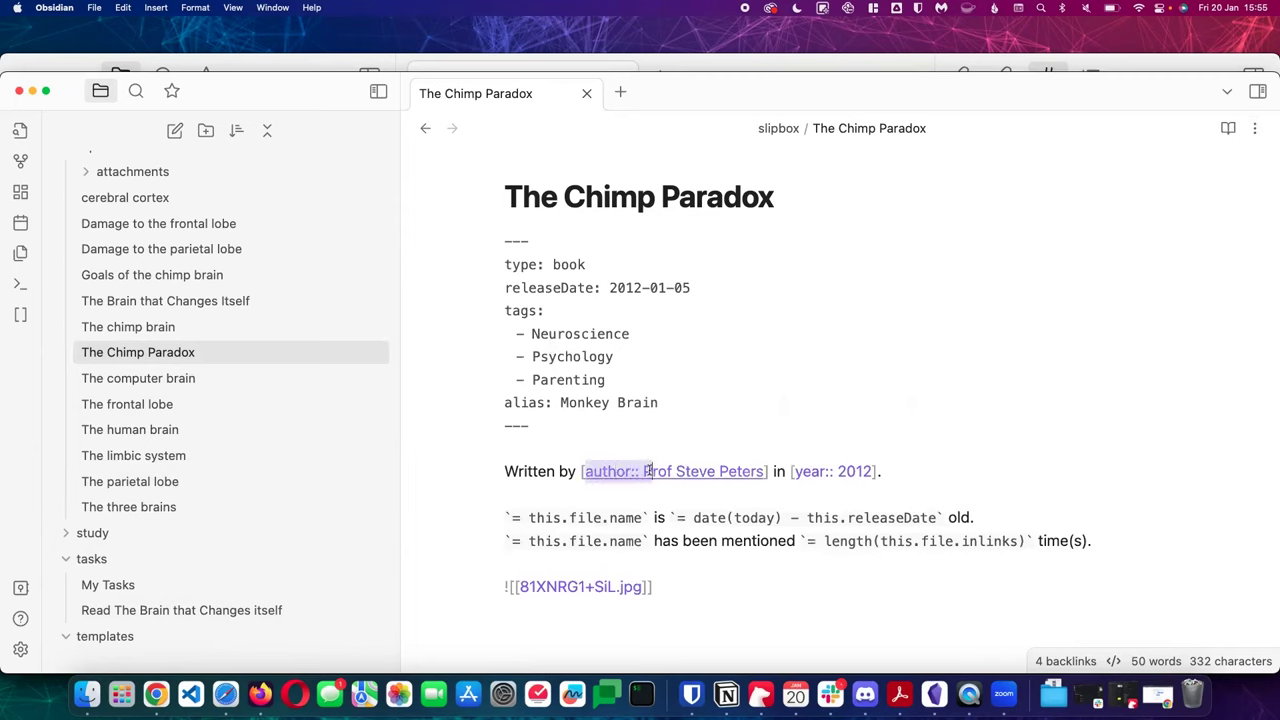